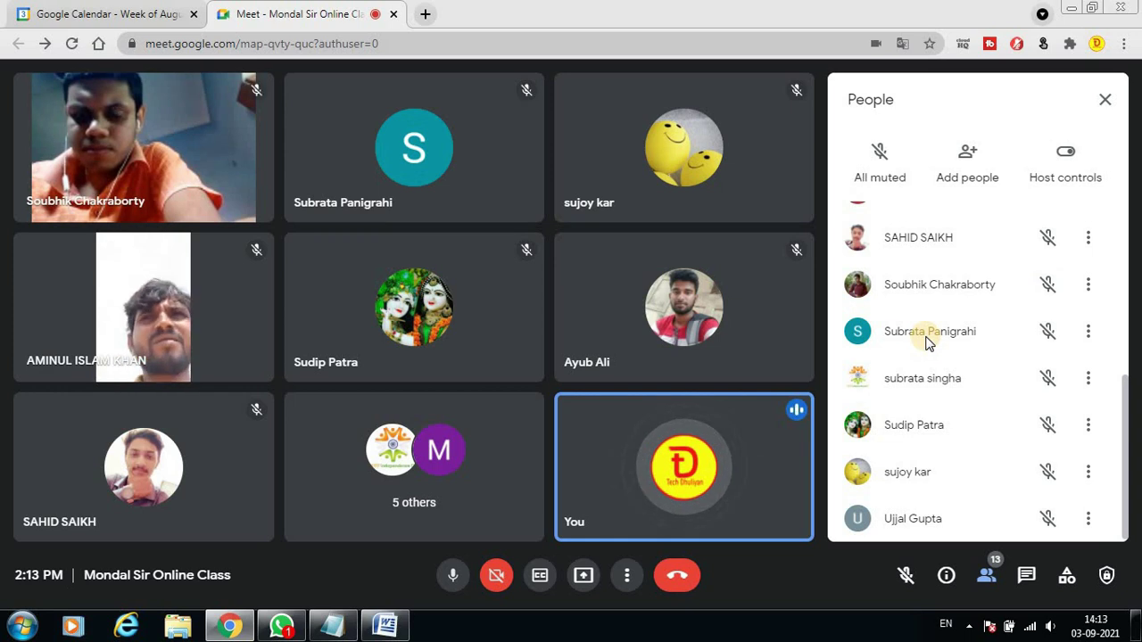
Switch from the Google Meet class window to the blank Word document.
key(alt+Tab)
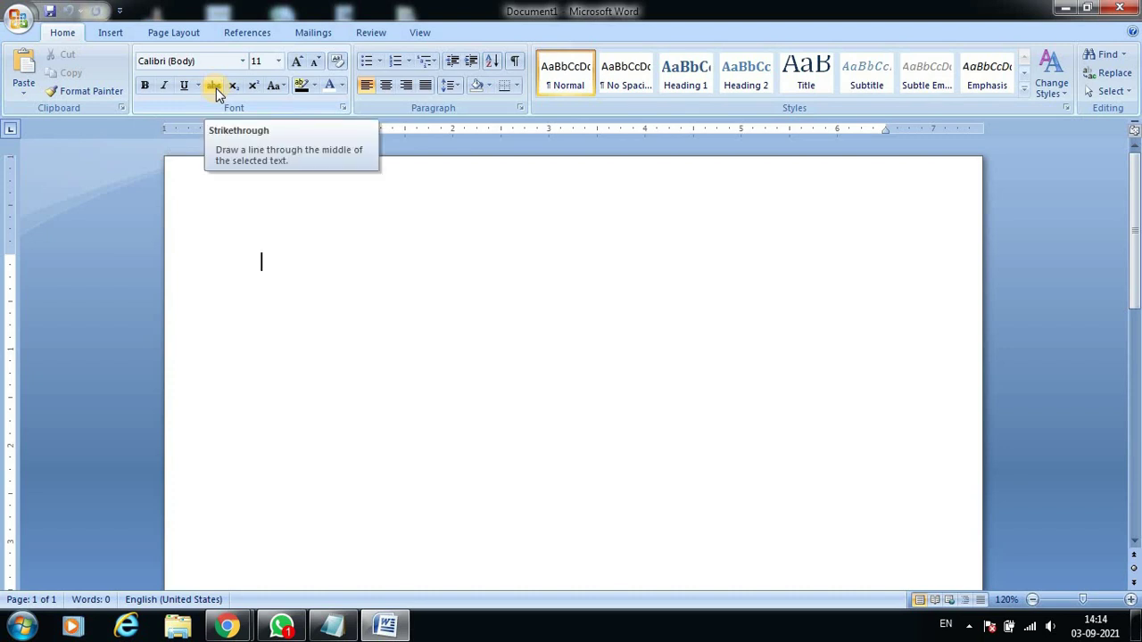
key(super+plus)
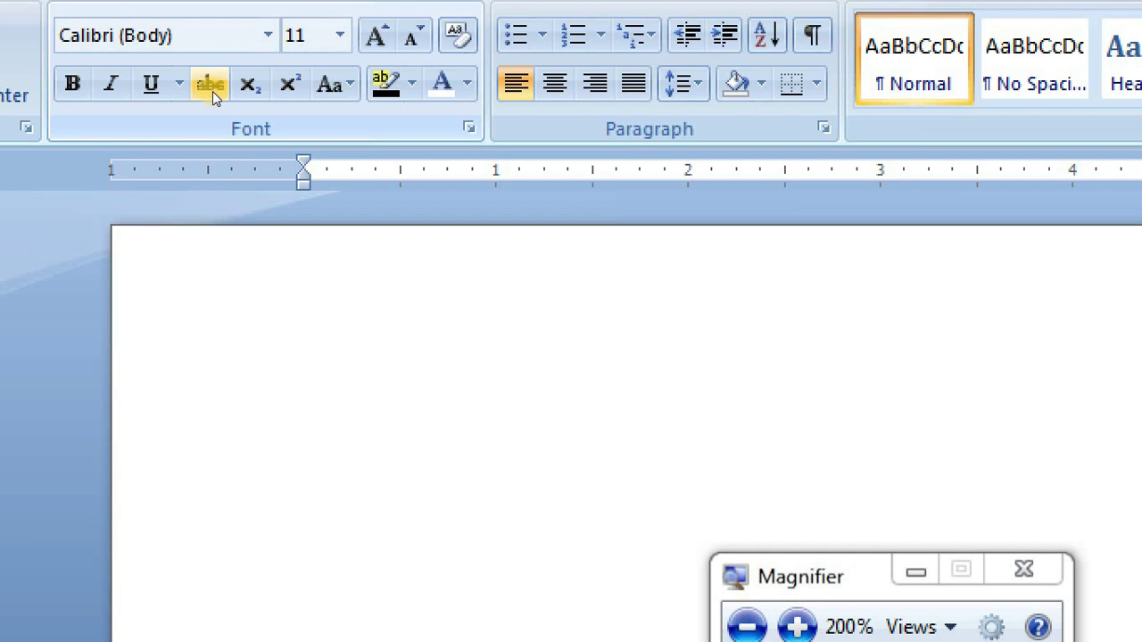
key(super+plus)
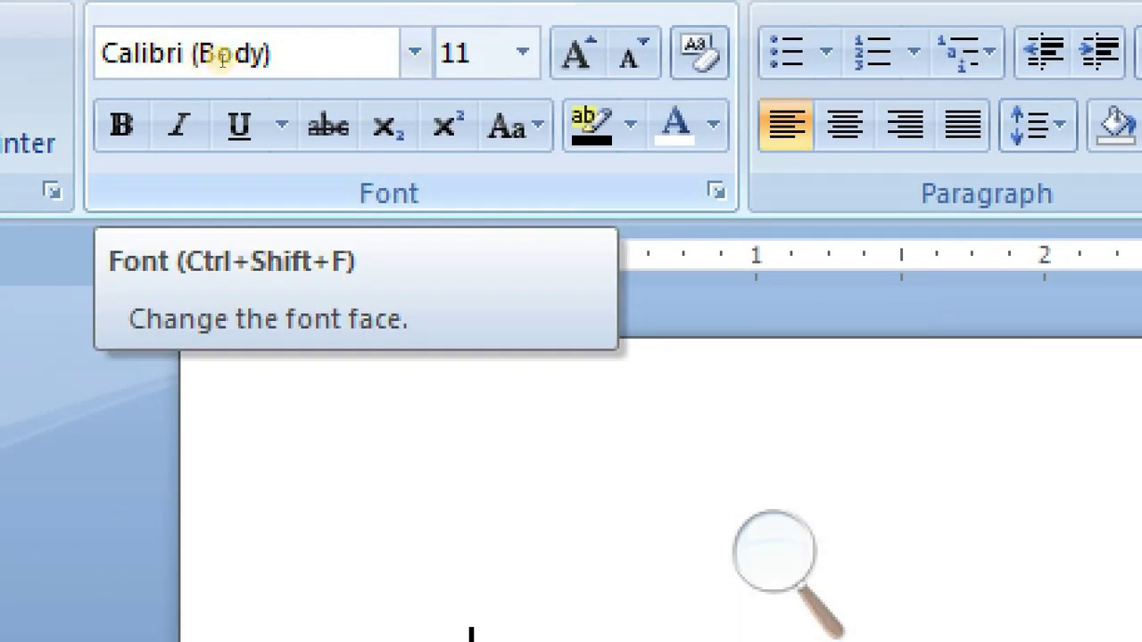
click(246, 62)
click(245, 62)
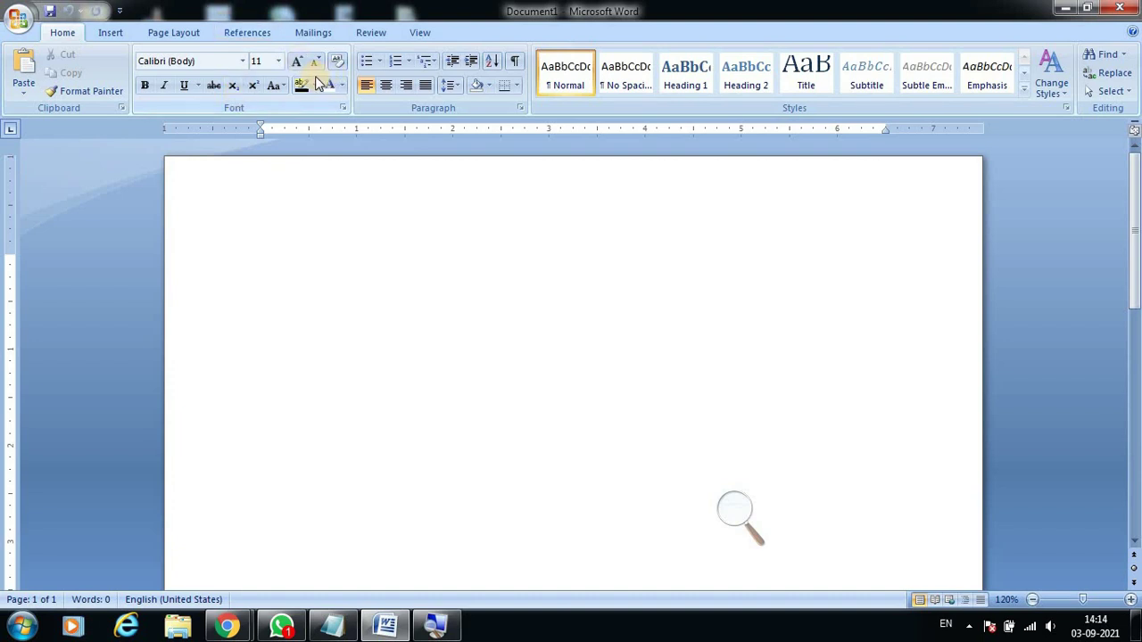
click(277, 62)
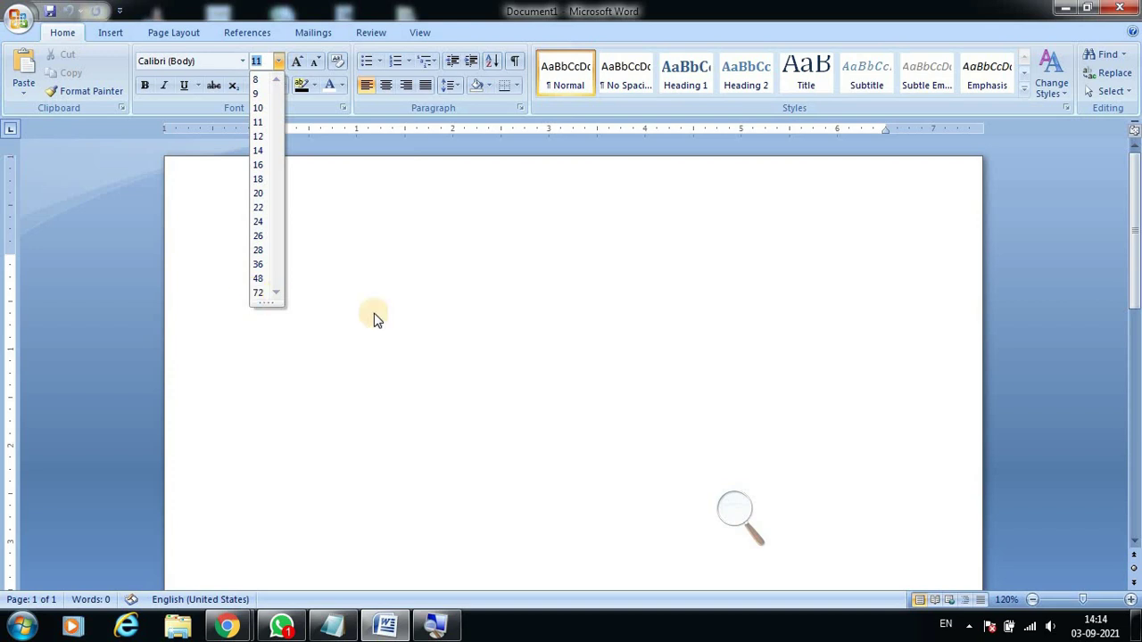
click(289, 412)
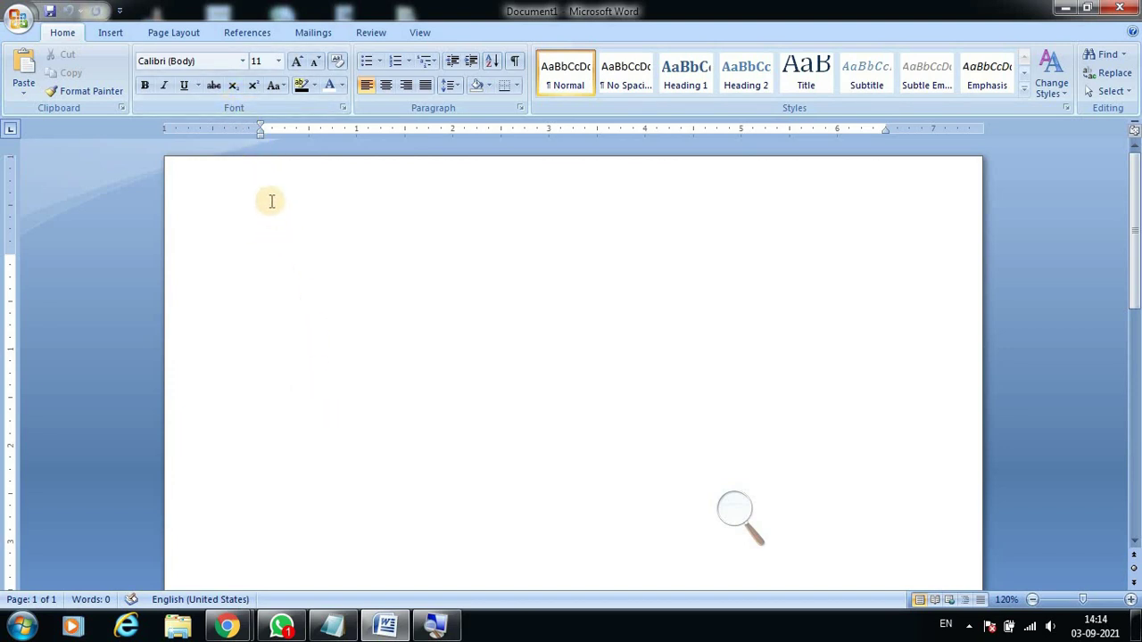
Type H2SO4 in 20-point Calibri, correcting typos, and select its digit 2.
key(ctrl+shift+period)
key(ctrl+shift+period)
key(ctrl+shift+period)
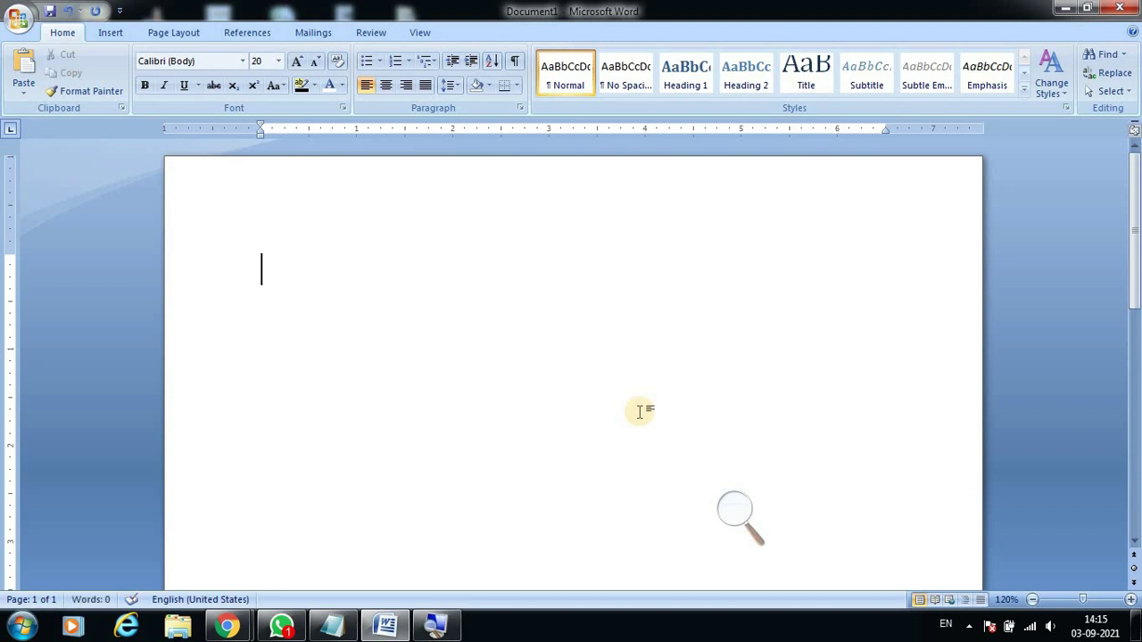
text(h)
key(BackSpace)
text(H2)
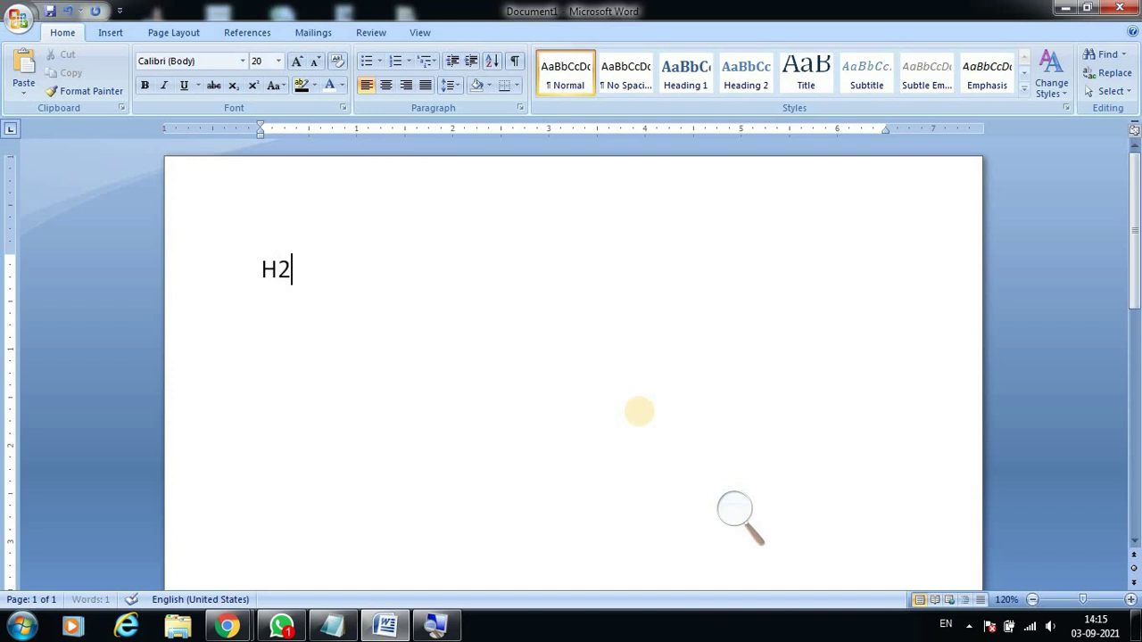
text(SO4)
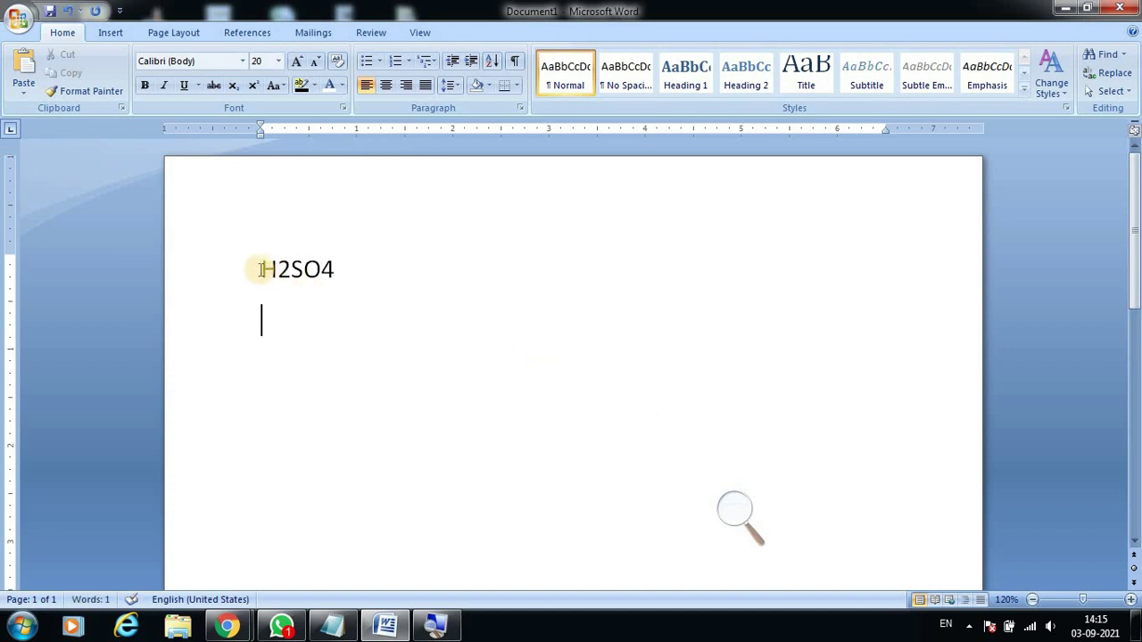
drag(277, 271, 290, 273)
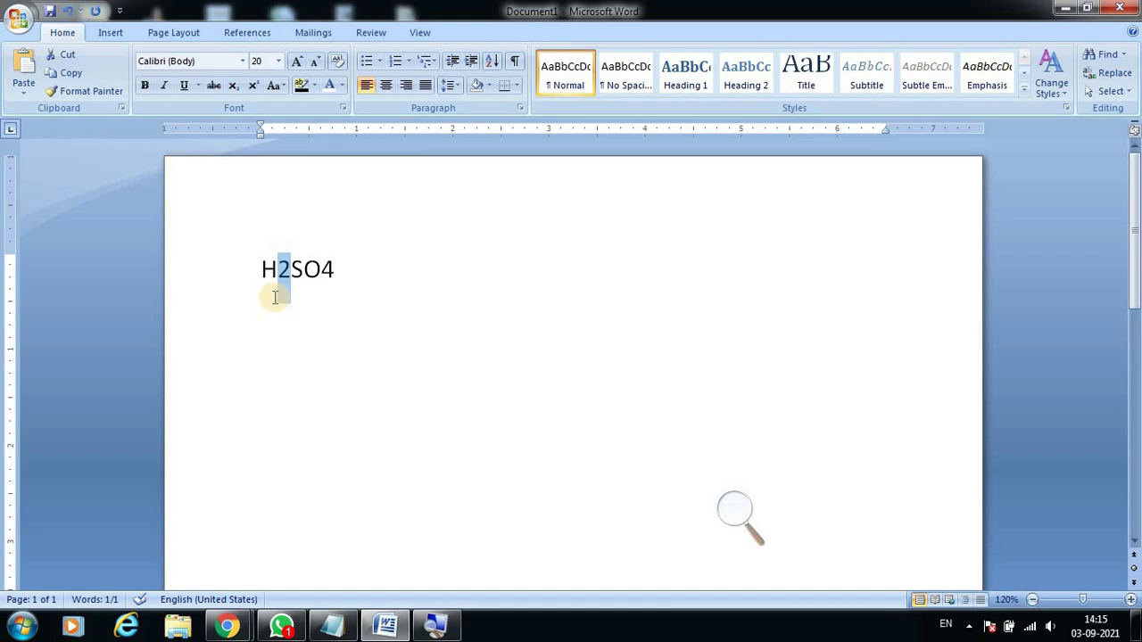
Try enlarging the digit 2 alone, then shrink it back to its original size.
click(303, 299)
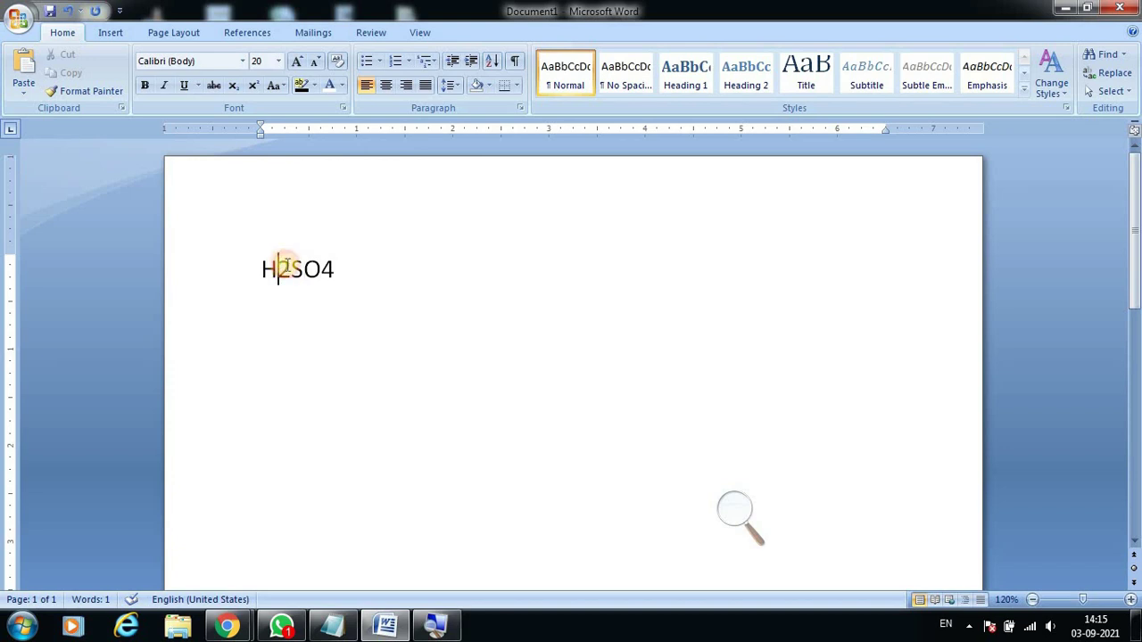
drag(282, 265, 288, 272)
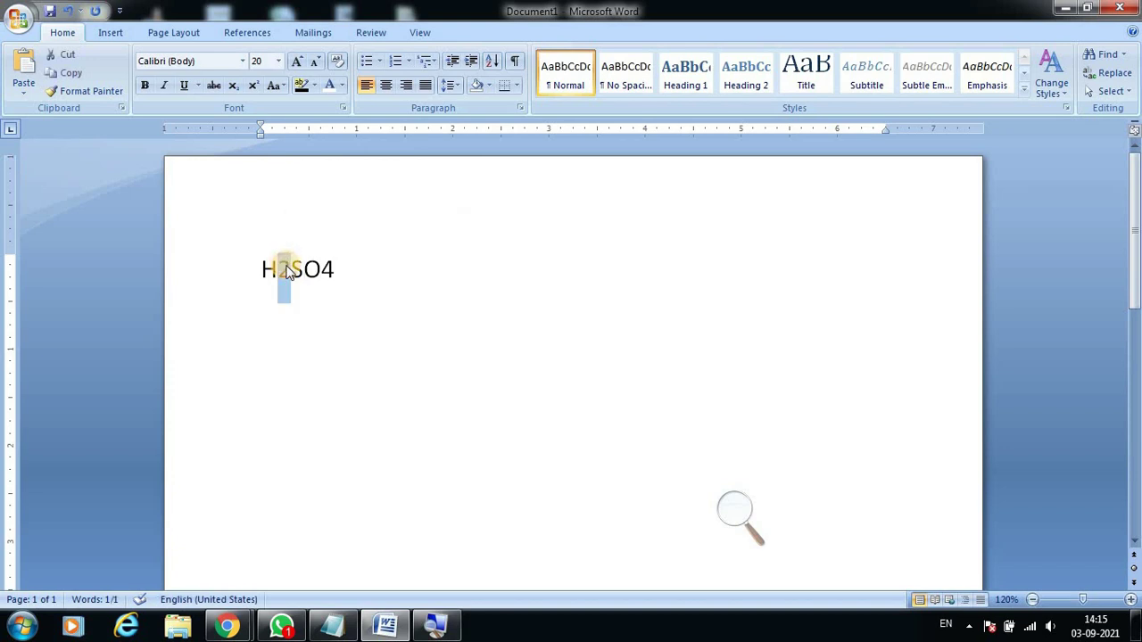
key(ctrl+shift+period)
key(ctrl+shift+period)
key(ctrl+shift+period)
key(ctrl+shift+comma)
key(ctrl+shift+comma)
key(ctrl+shift+comma)
Enlarge the whole H2SO4 formula to 28 point and reselect the digit 2.
click(259, 273)
drag(259, 273, 378, 283)
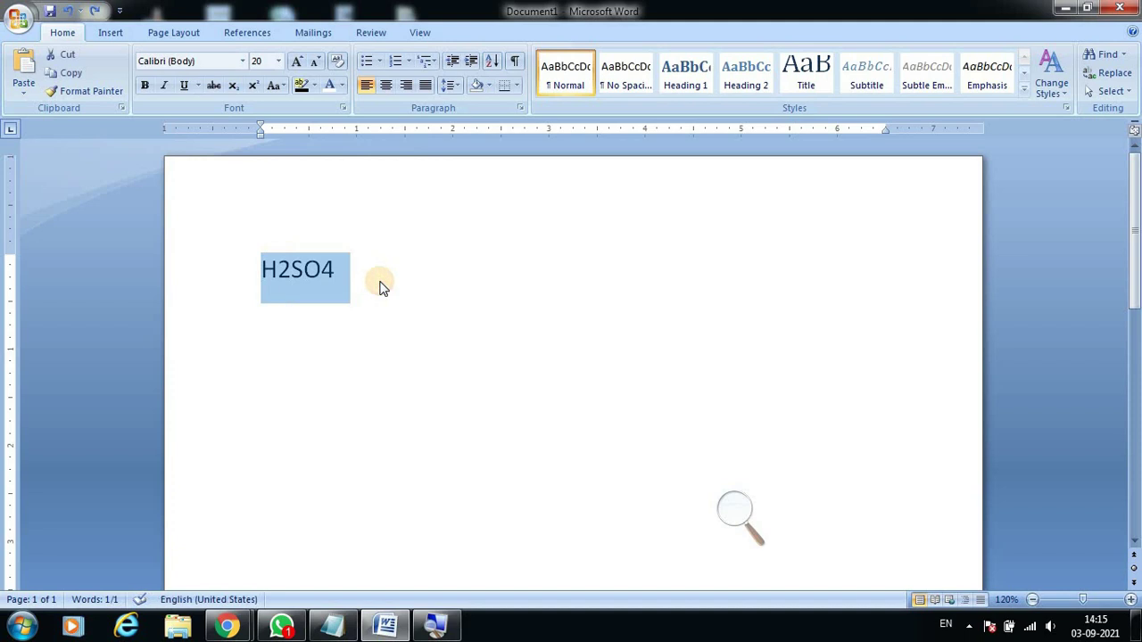
key(ctrl+shift+period)
key(ctrl+shift+period)
key(ctrl+shift+period)
key(ctrl+shift+period)
click(350, 316)
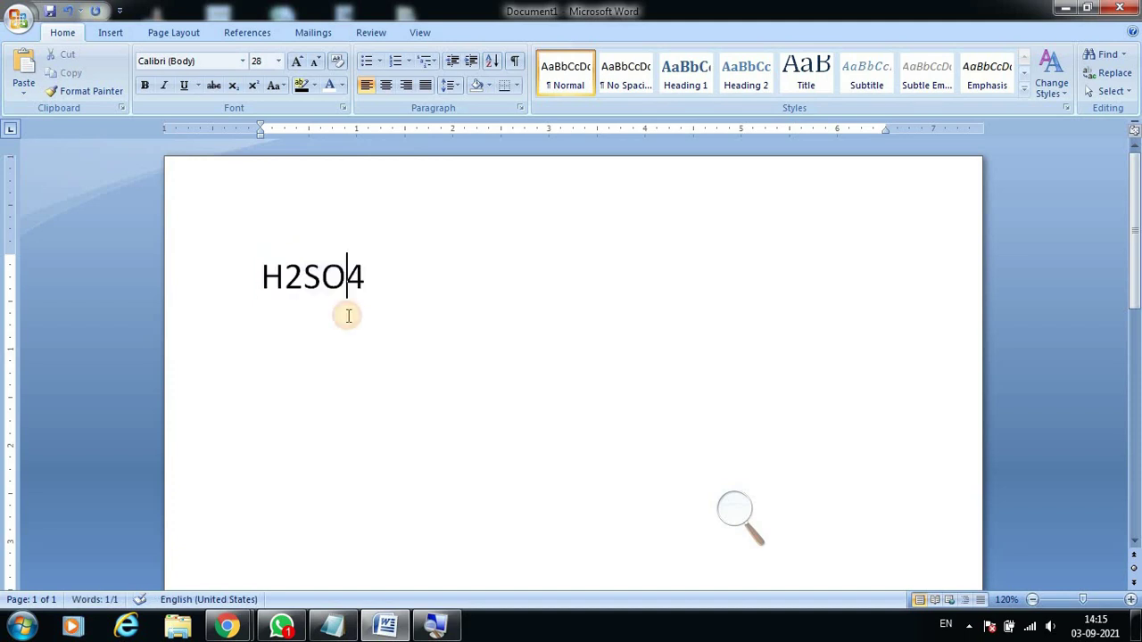
click(284, 276)
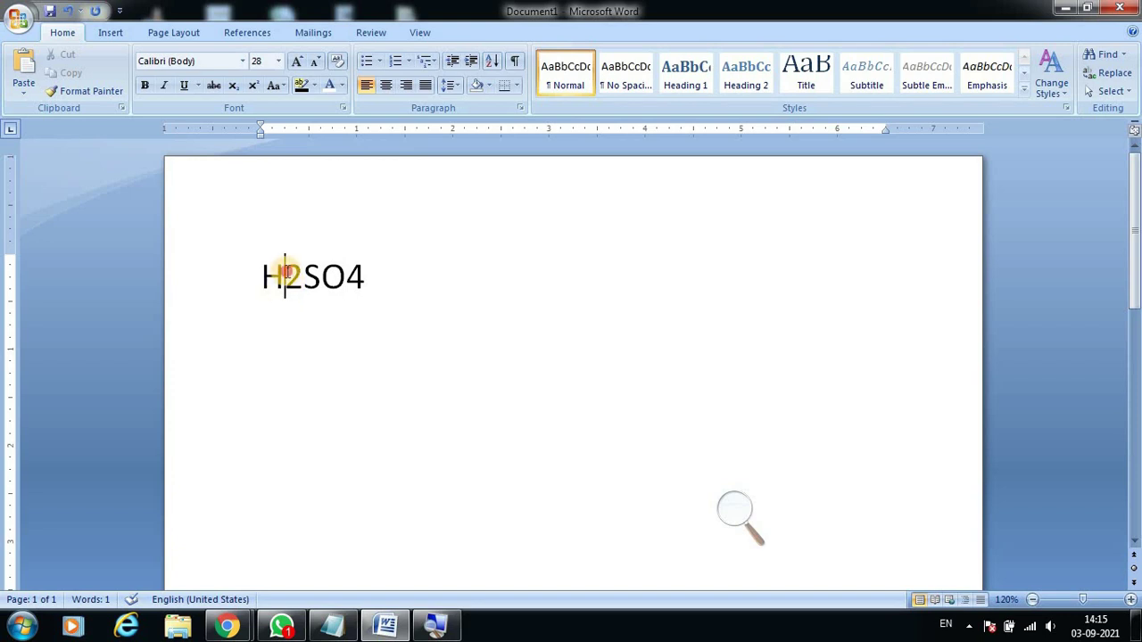
drag(286, 277, 295, 276)
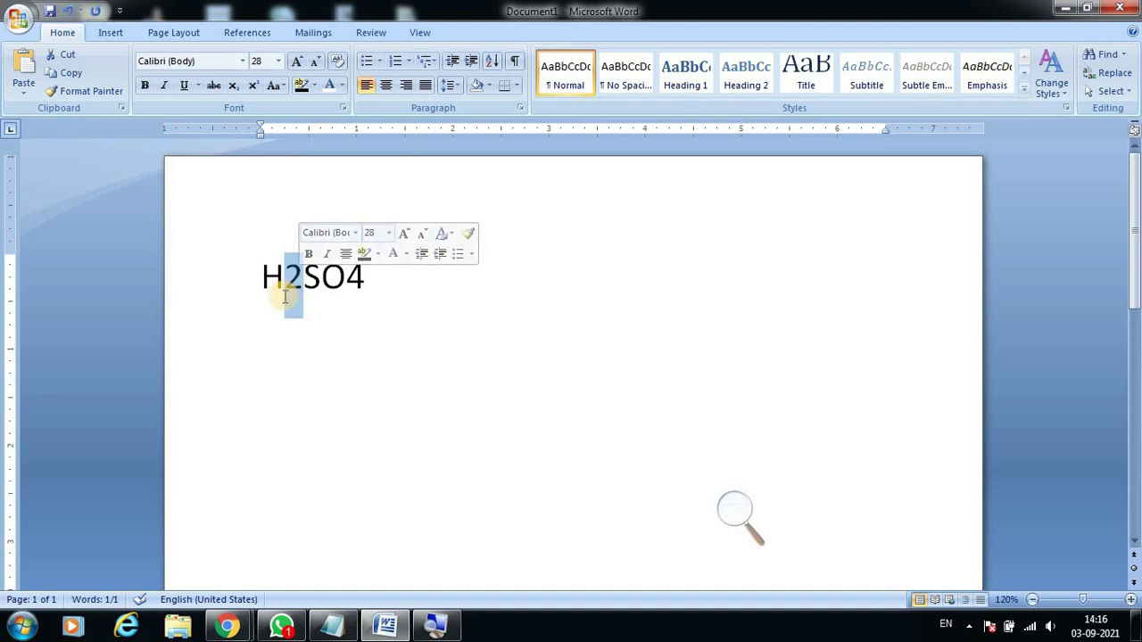
Make the 2 in H2SO4 a subscript, toggling it off and on to compare.
click(232, 86)
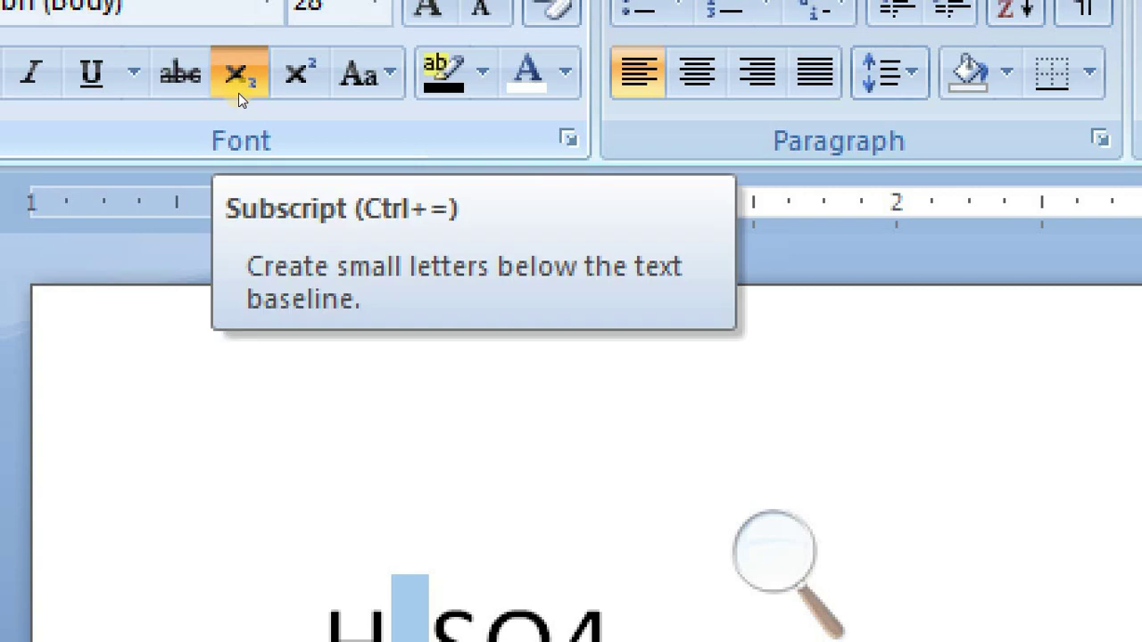
click(238, 90)
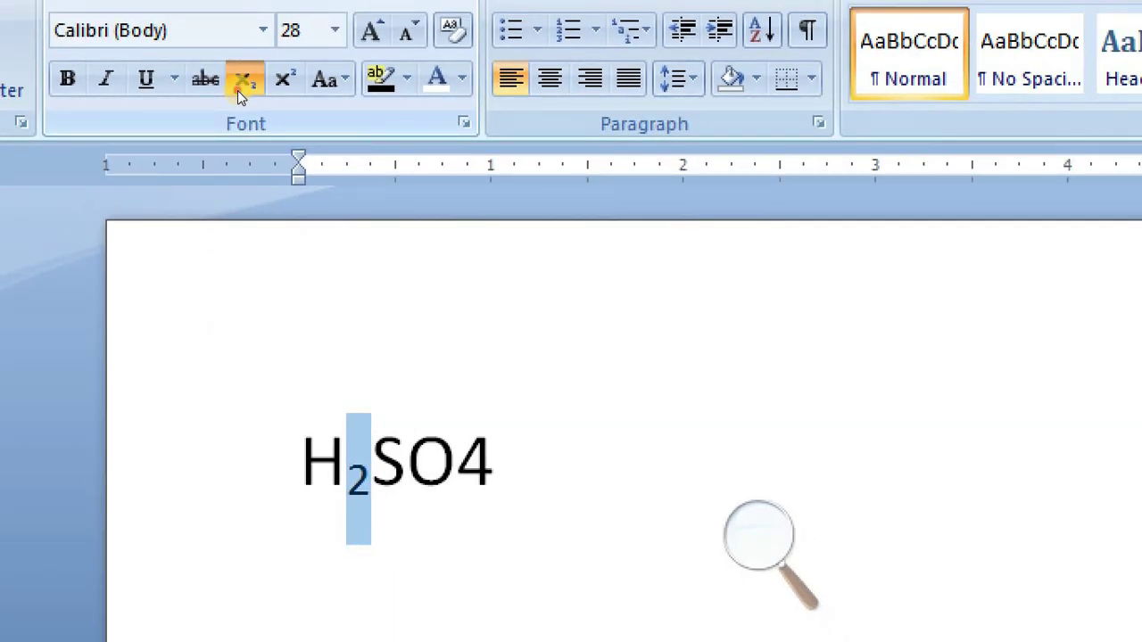
click(237, 90)
click(237, 90)
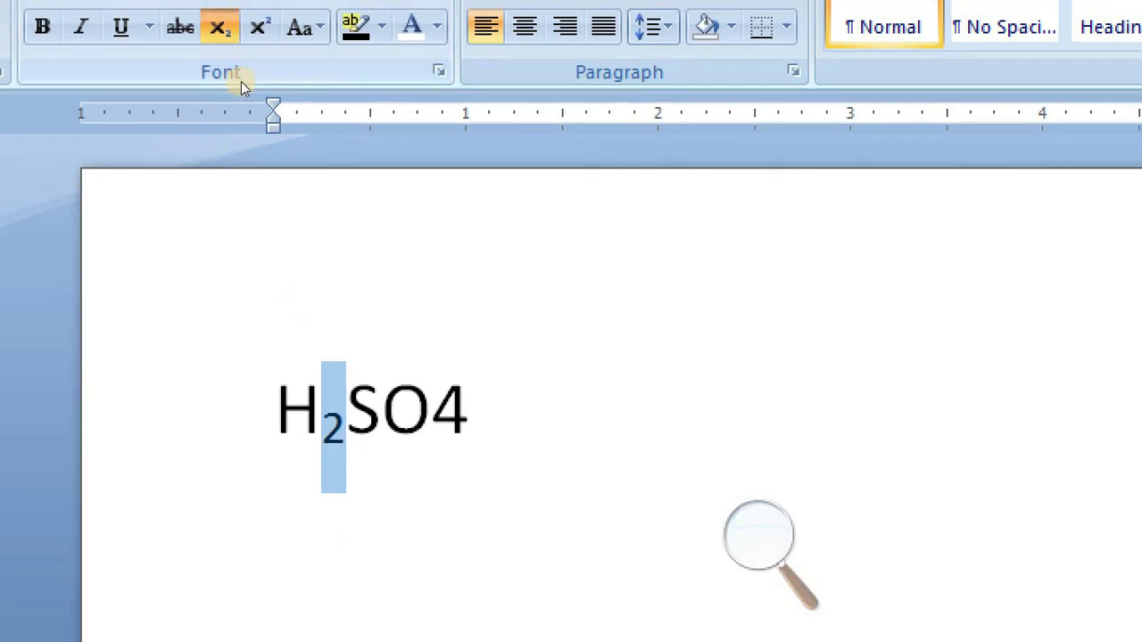
key(ctrl+equal)
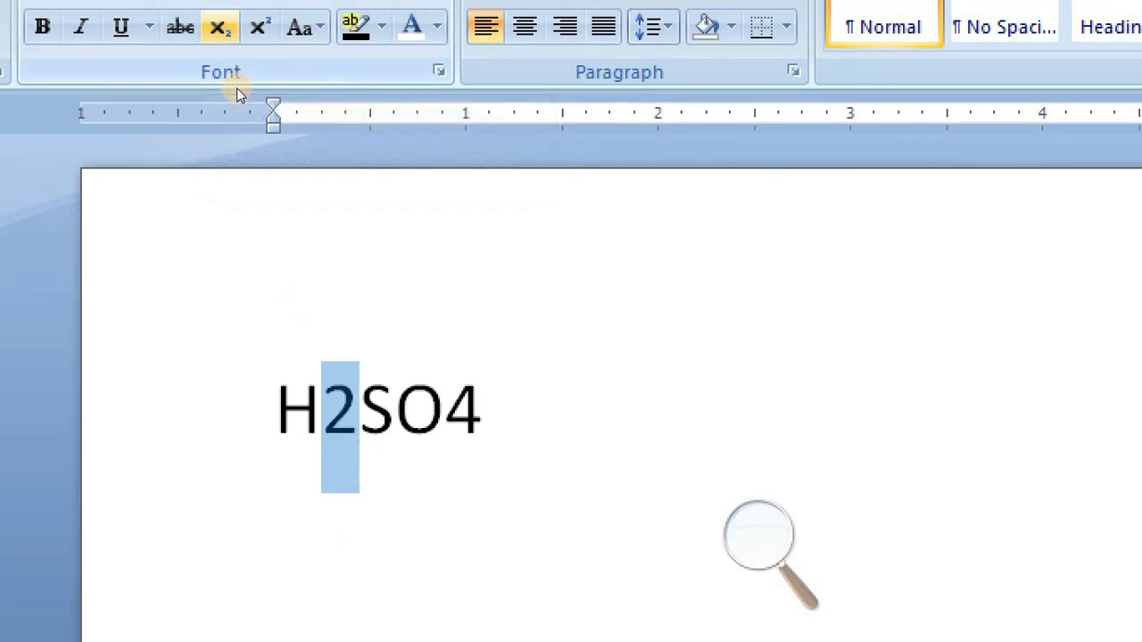
key(ctrl+equal)
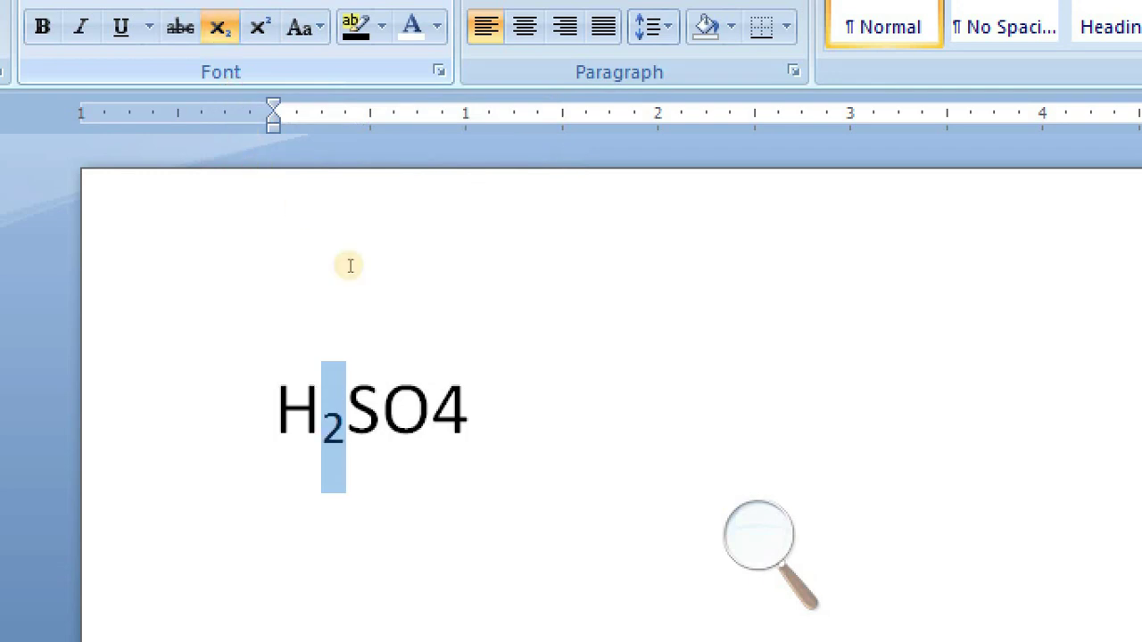
Select the 4 and subscript it so the formula reads H₂SO₄.
key(Right)
key(Right)
key(Right)
key(Right)
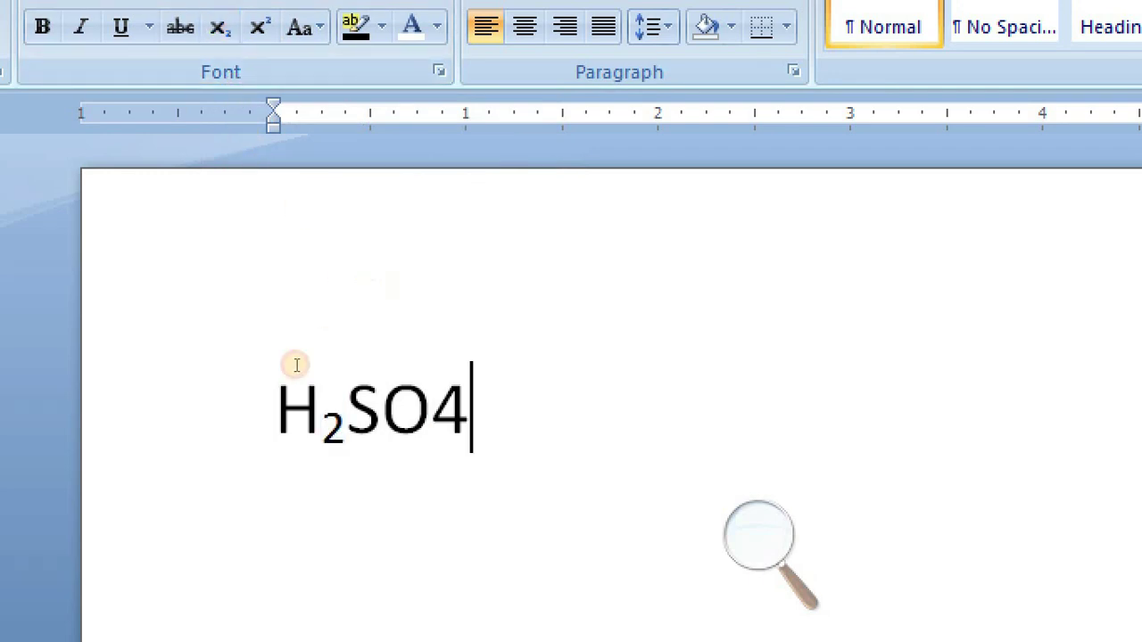
key(Return)
key(shift+Left)
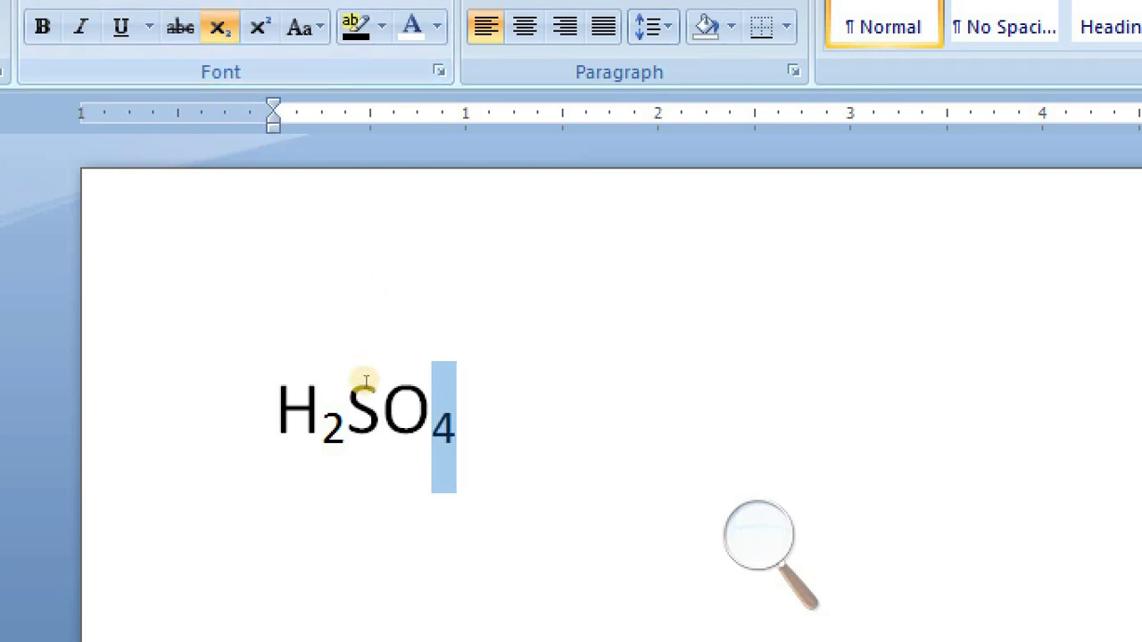
key(Down)
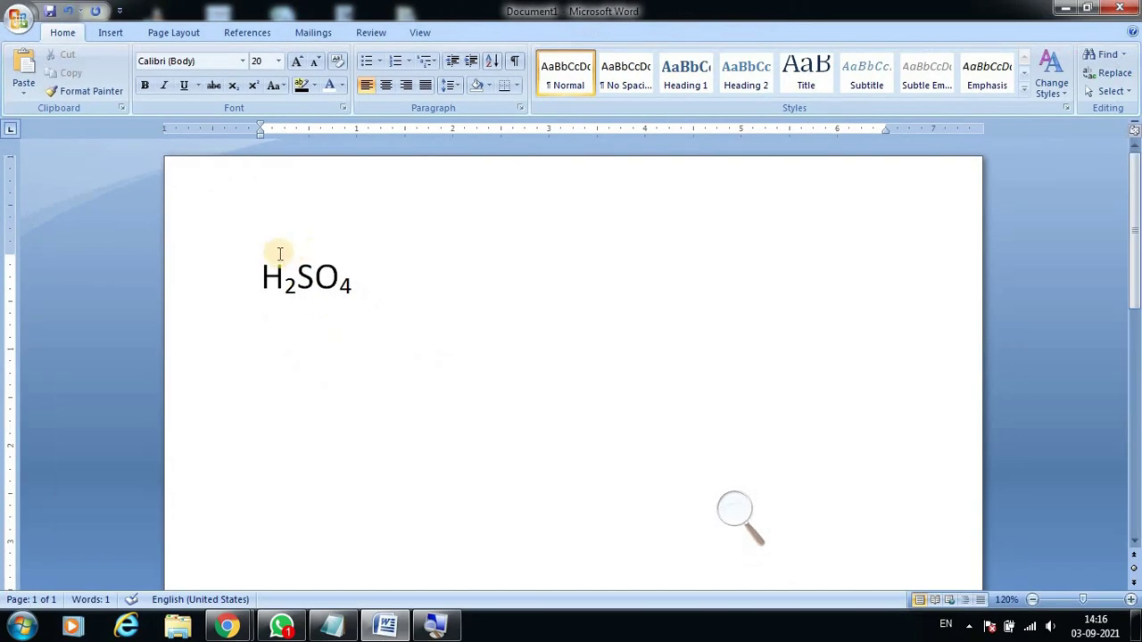
Add the heading 'Subscript' on a new line above the formula.
click(261, 259)
key(Return)
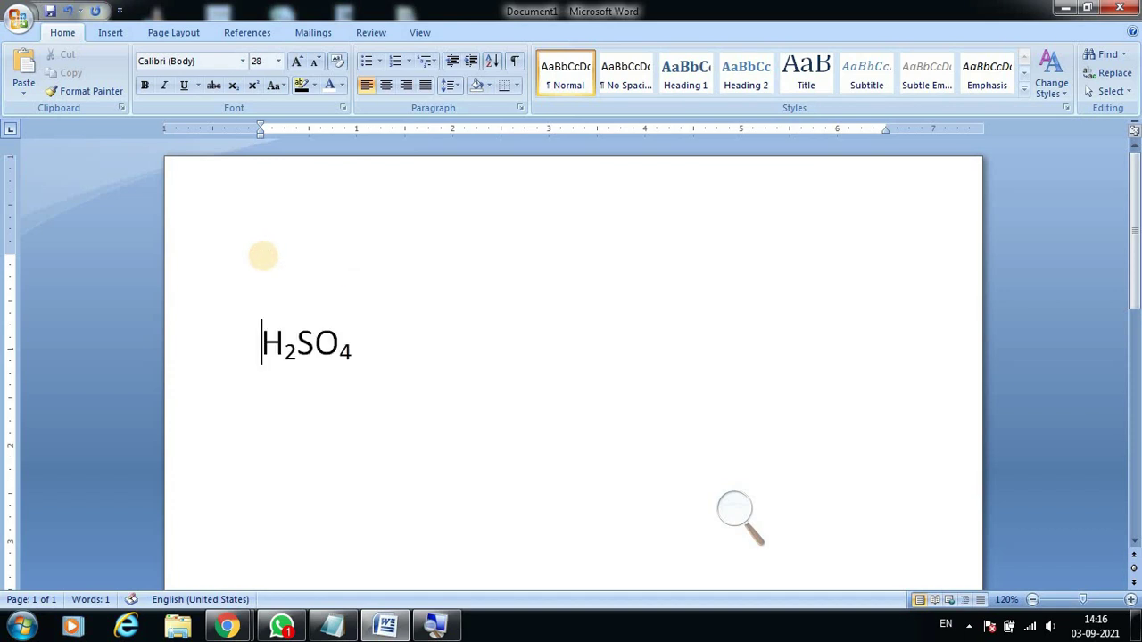
click(263, 256)
text(Su)
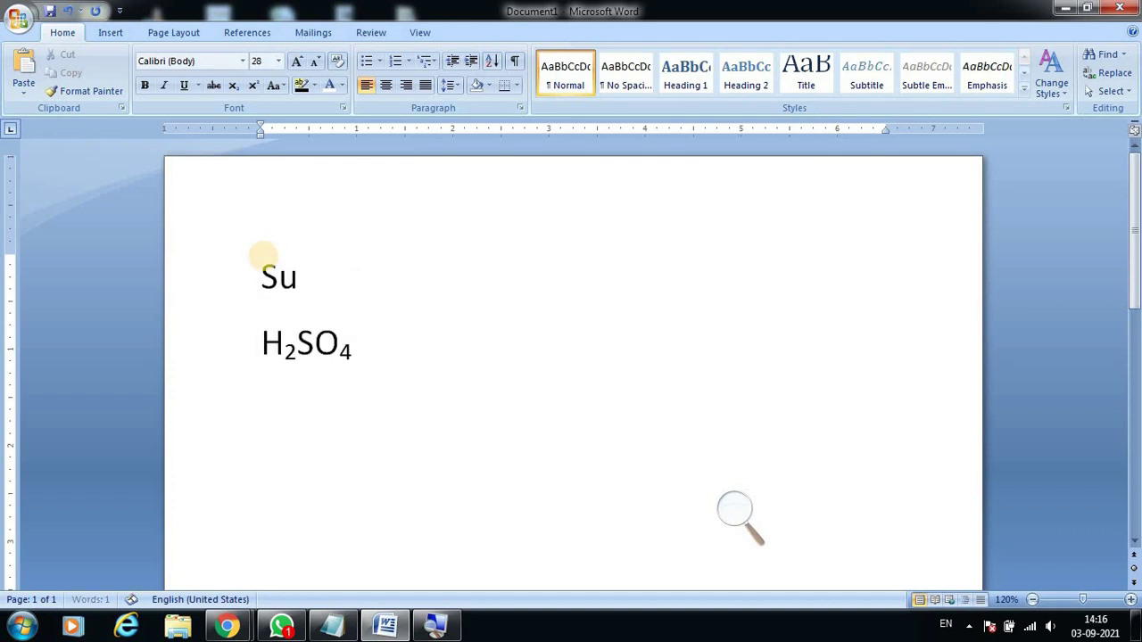
text(bs)
text(cript)
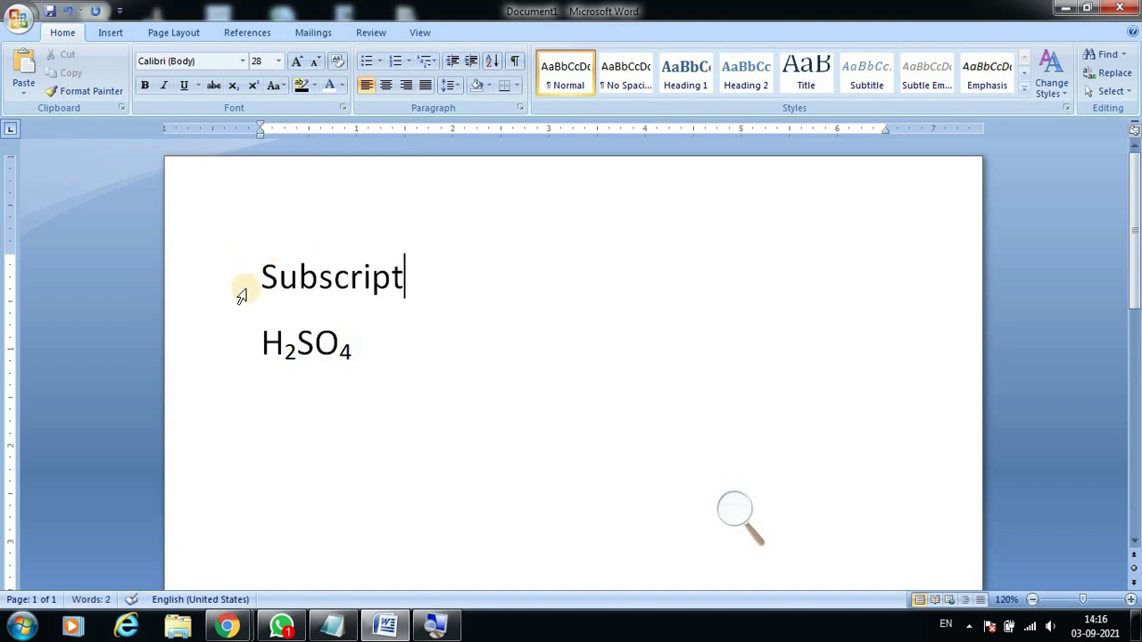
Indent H₂SO₄ and type H2O on the line below it.
click(253, 336)
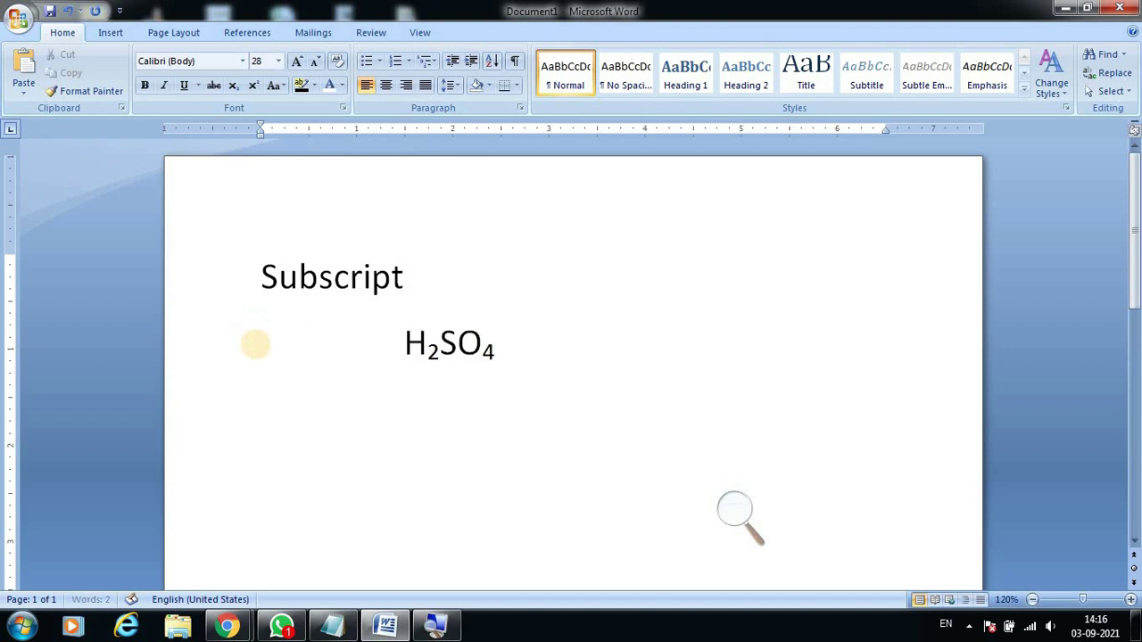
click(432, 462)
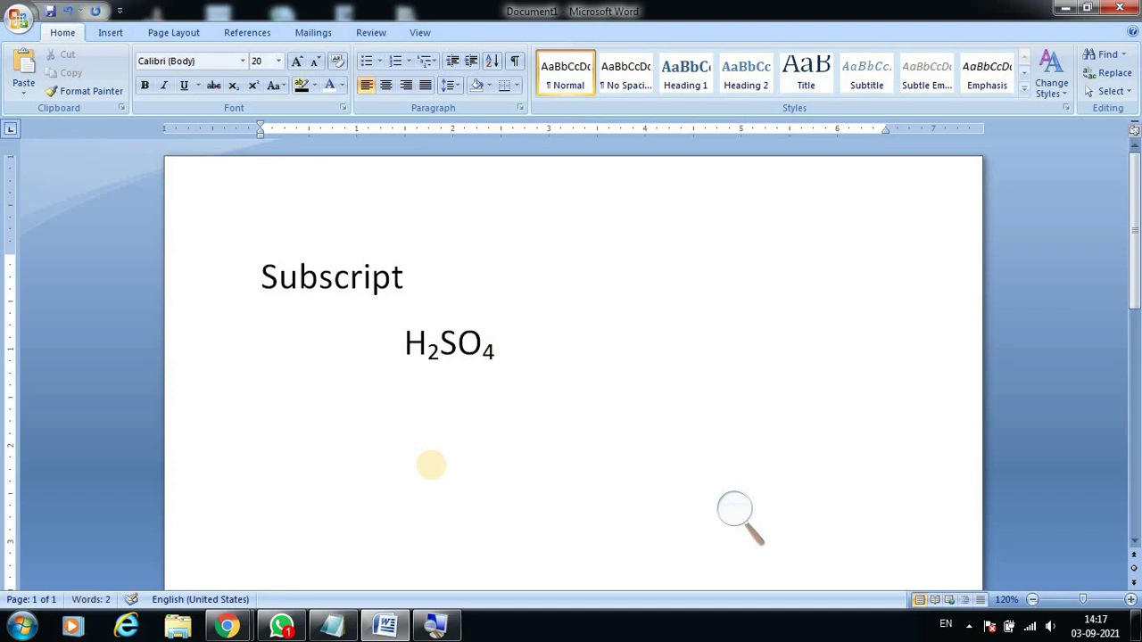
text(H2)
text(O)
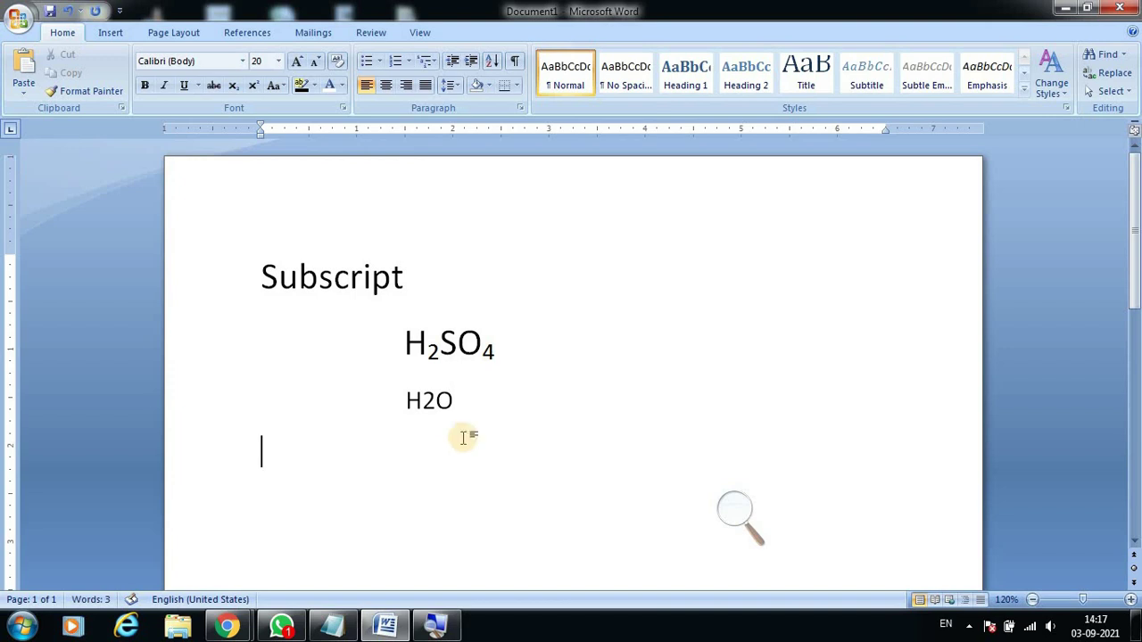
Grow H2O to 26 pt, subscript its 2, then select the Subscript heading.
drag(406, 401, 456, 462)
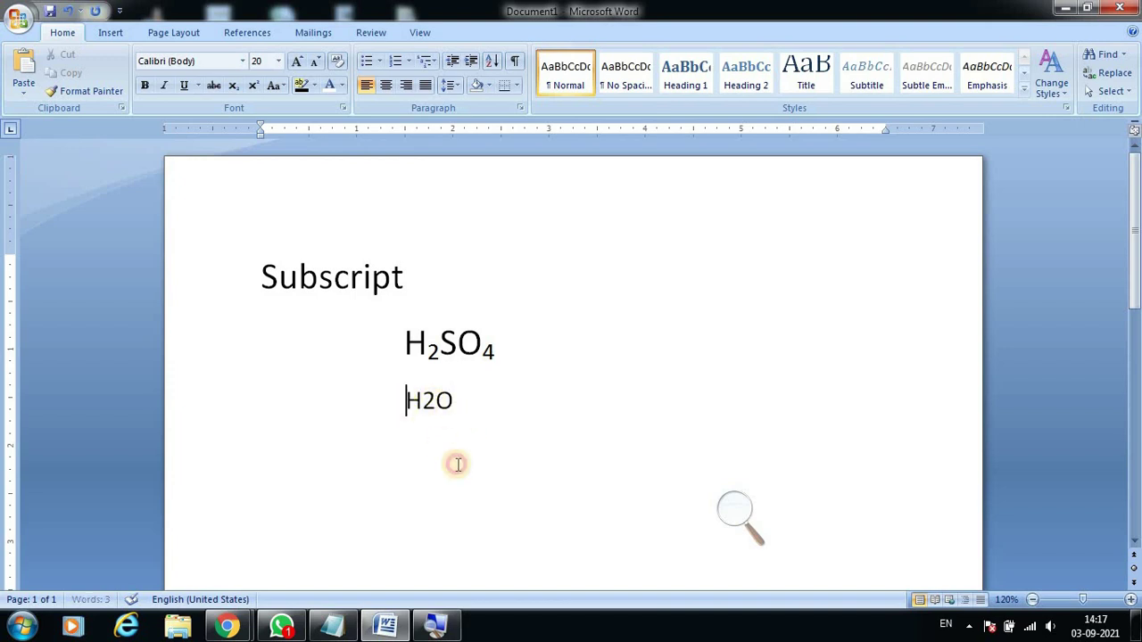
click(297, 62)
click(297, 63)
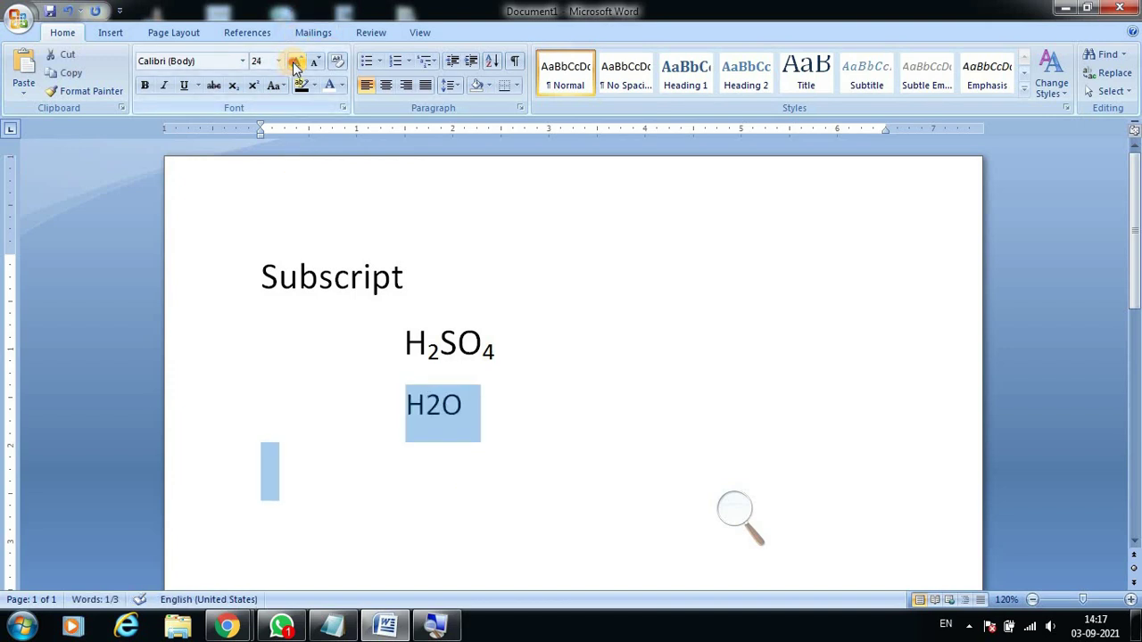
click(297, 63)
click(435, 410)
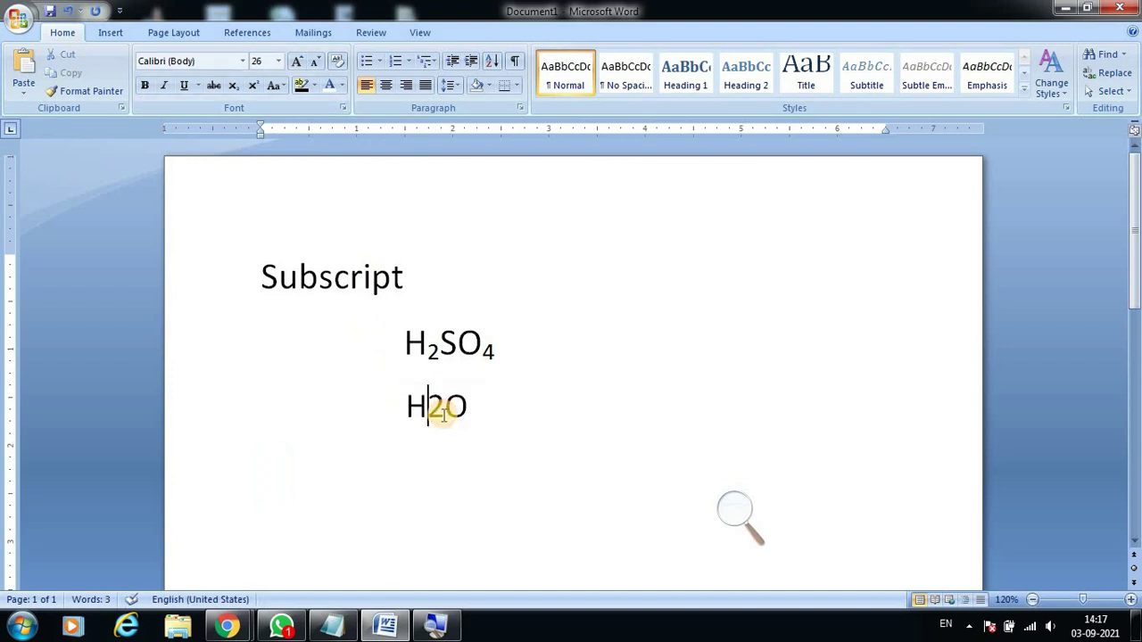
drag(429, 411, 443, 410)
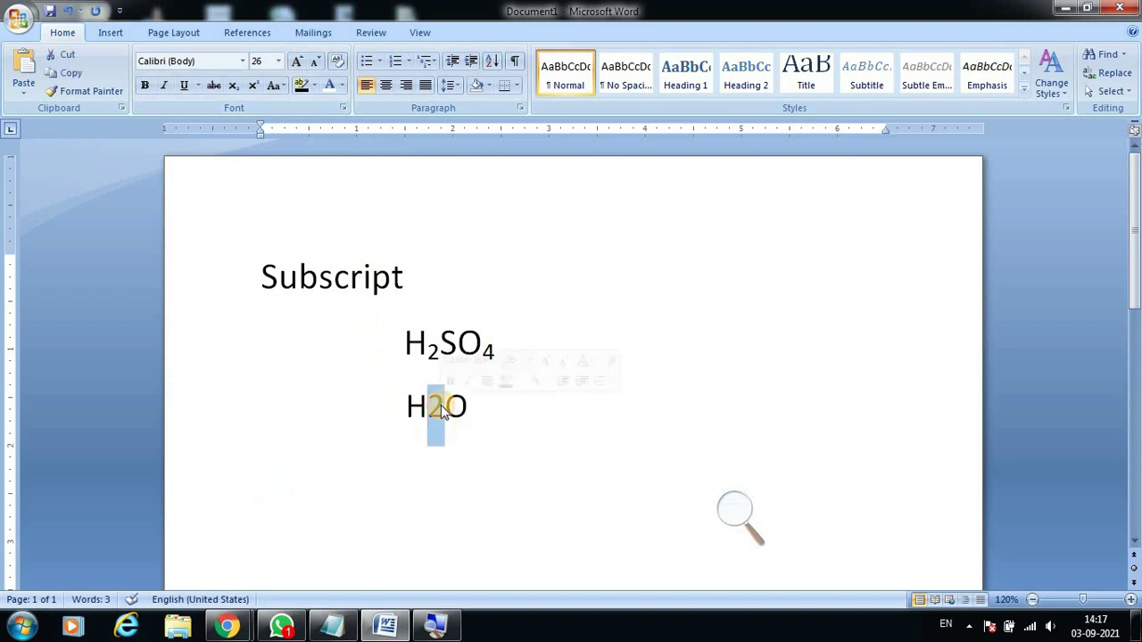
click(233, 87)
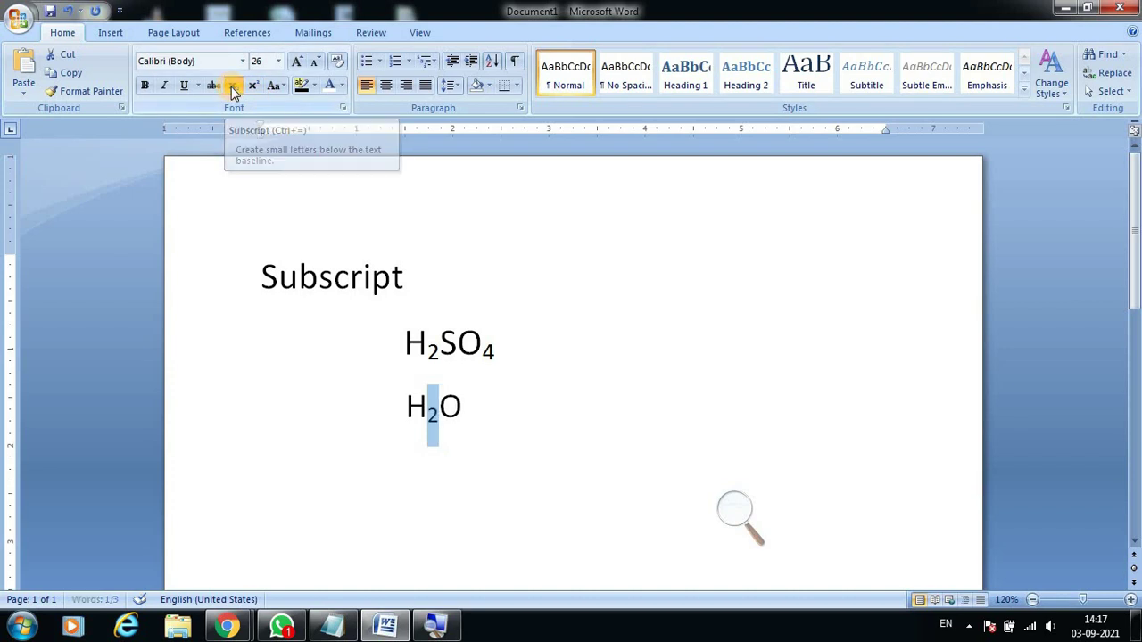
double_click(319, 469)
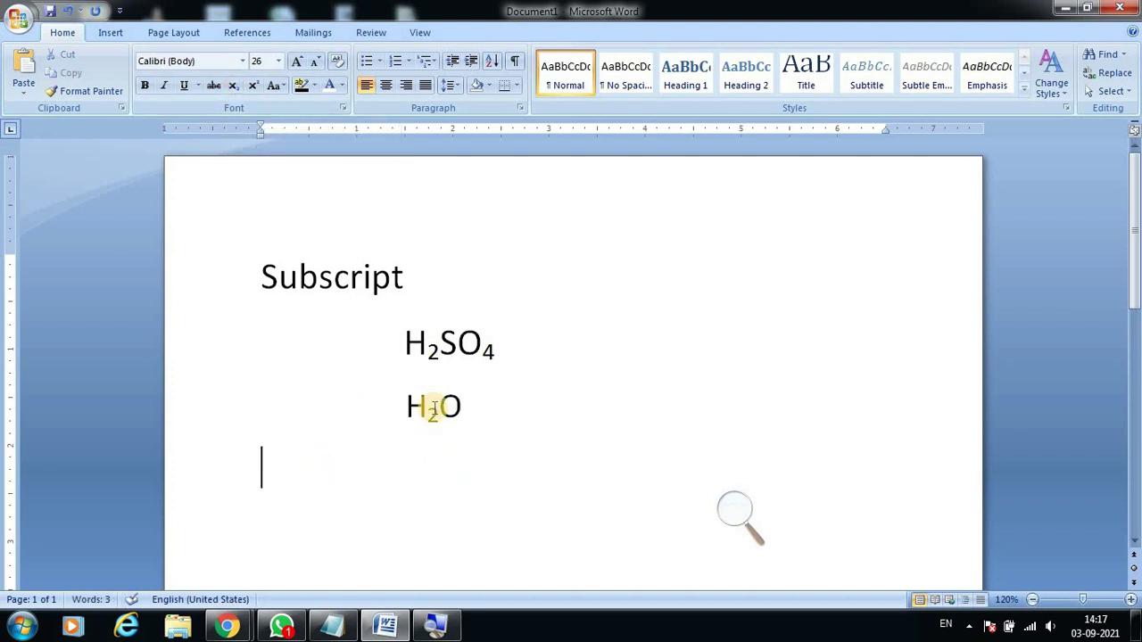
drag(258, 276, 408, 278)
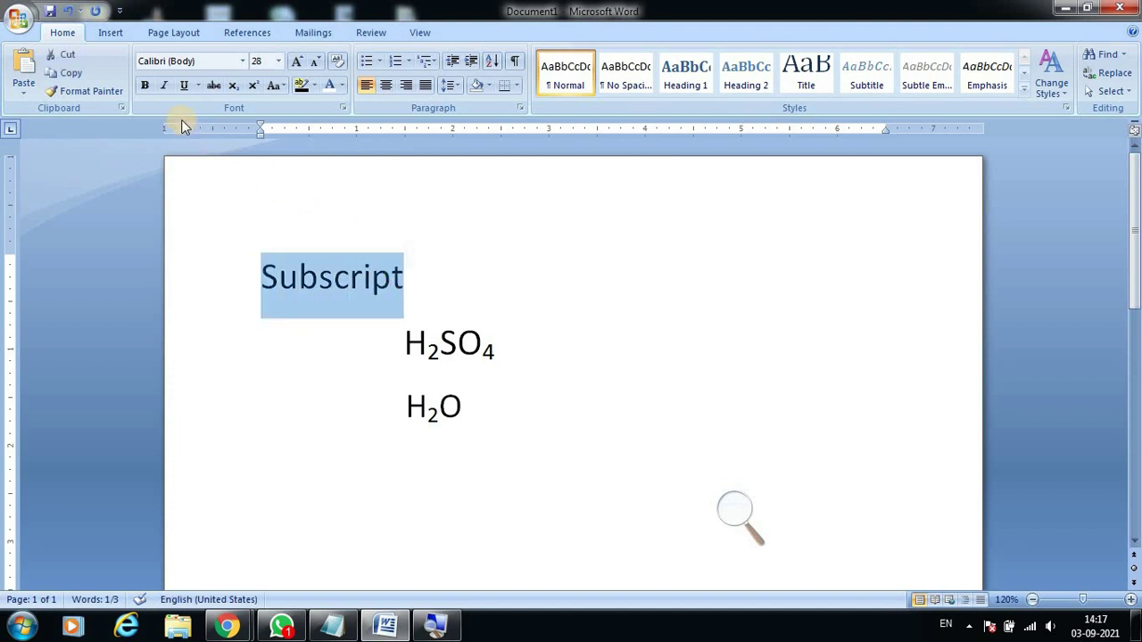
Bold and underline the Subscript heading, then type 'Superscript' below H₂O.
click(144, 86)
click(183, 86)
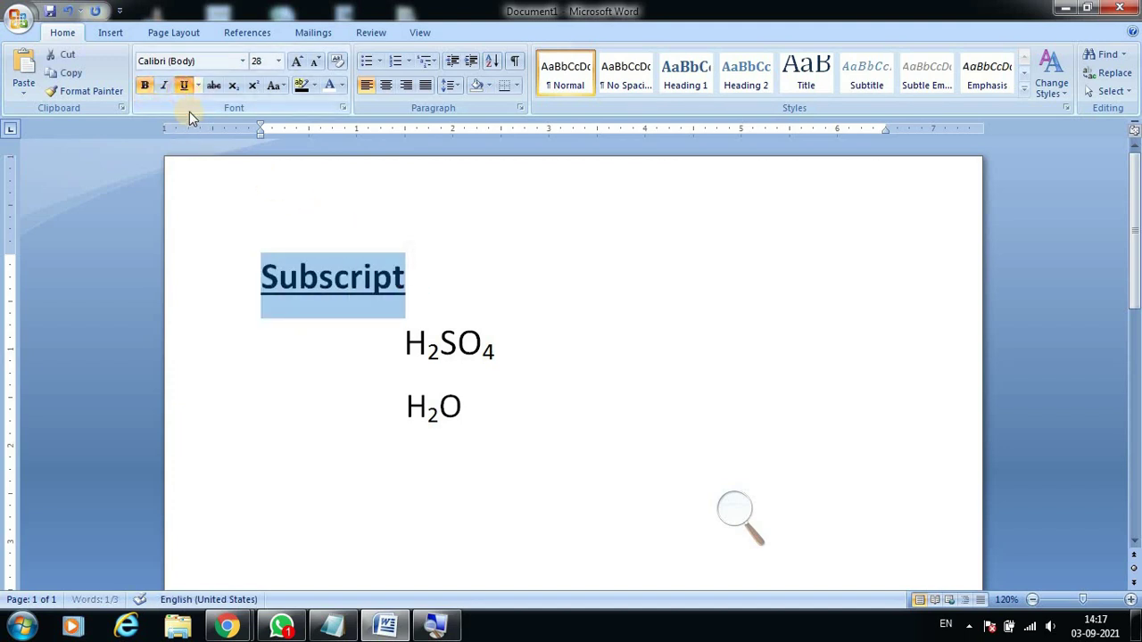
click(308, 499)
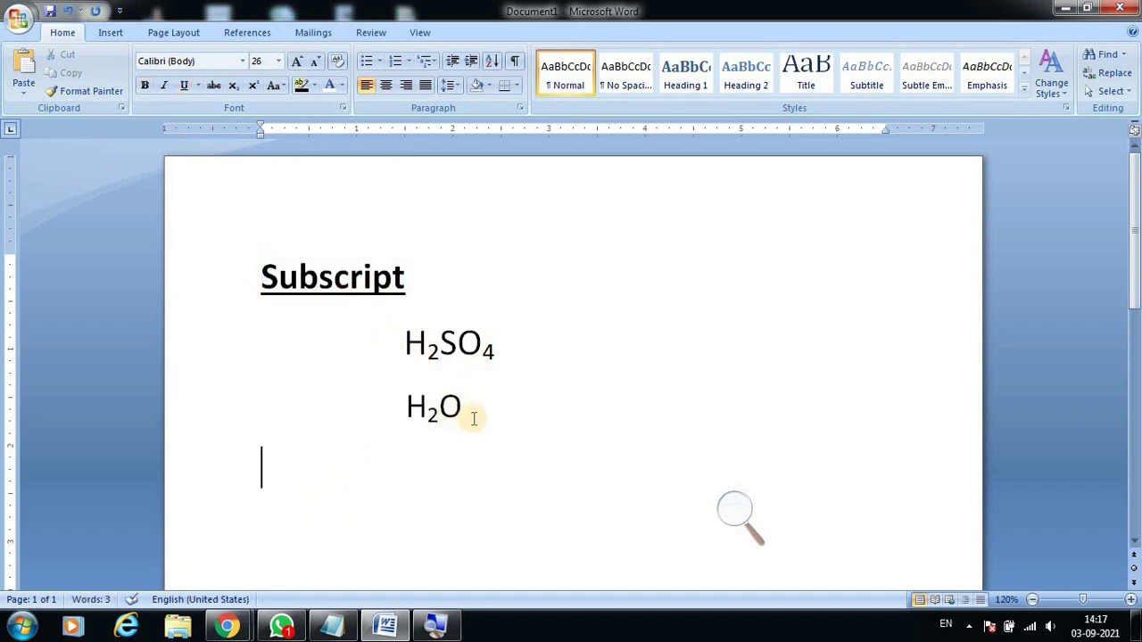
scroll(437, 412, down, 2)
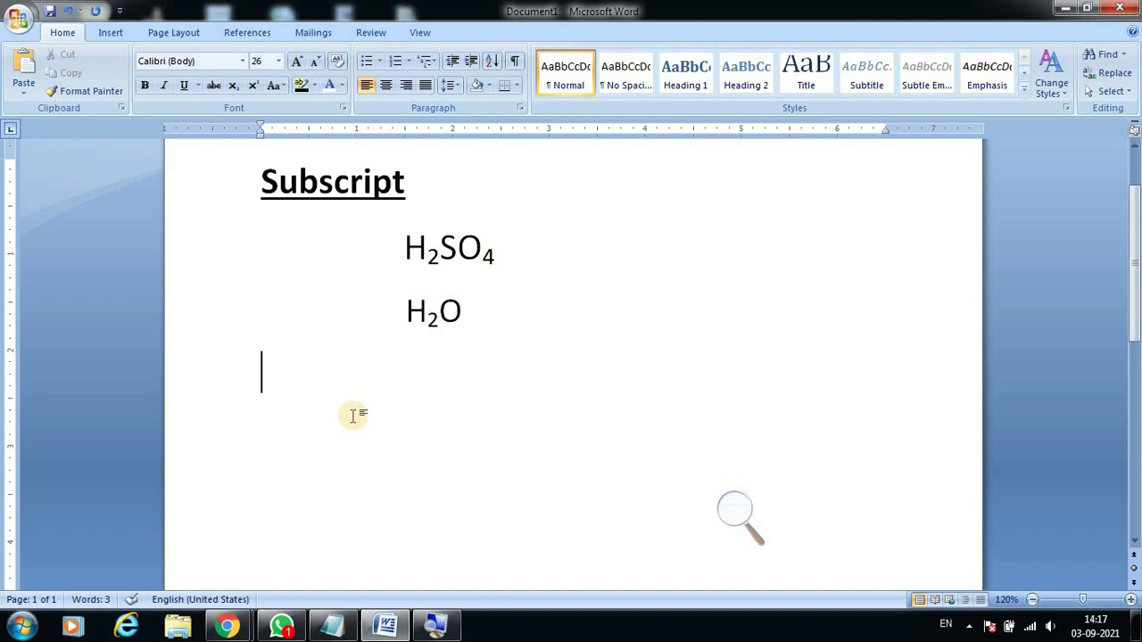
text(Super)
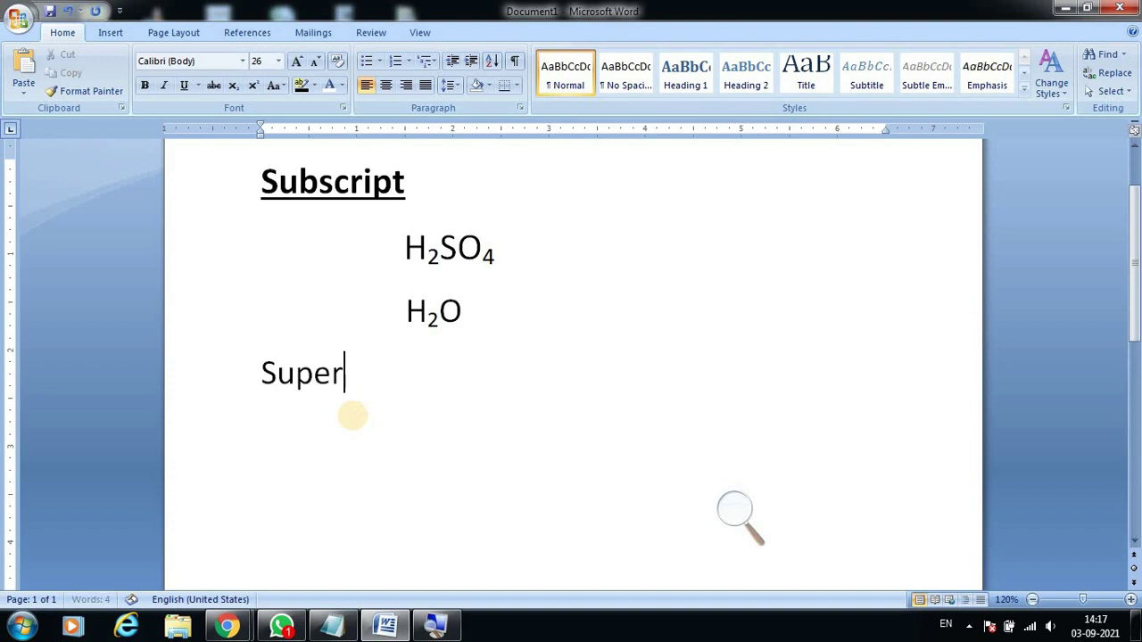
text(scrip)
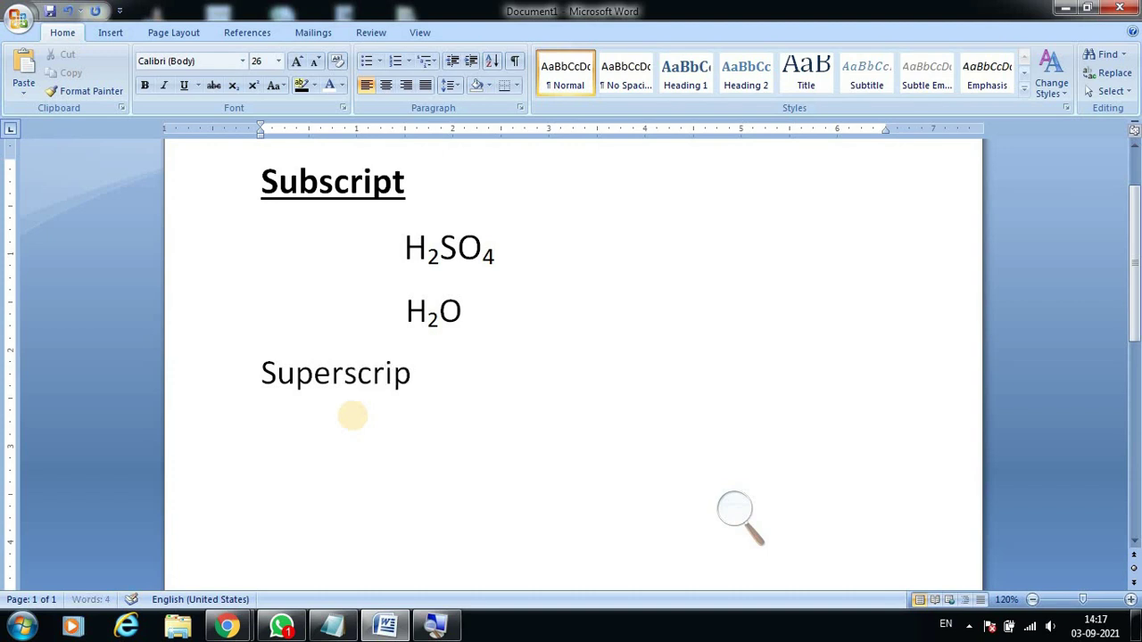
text(t)
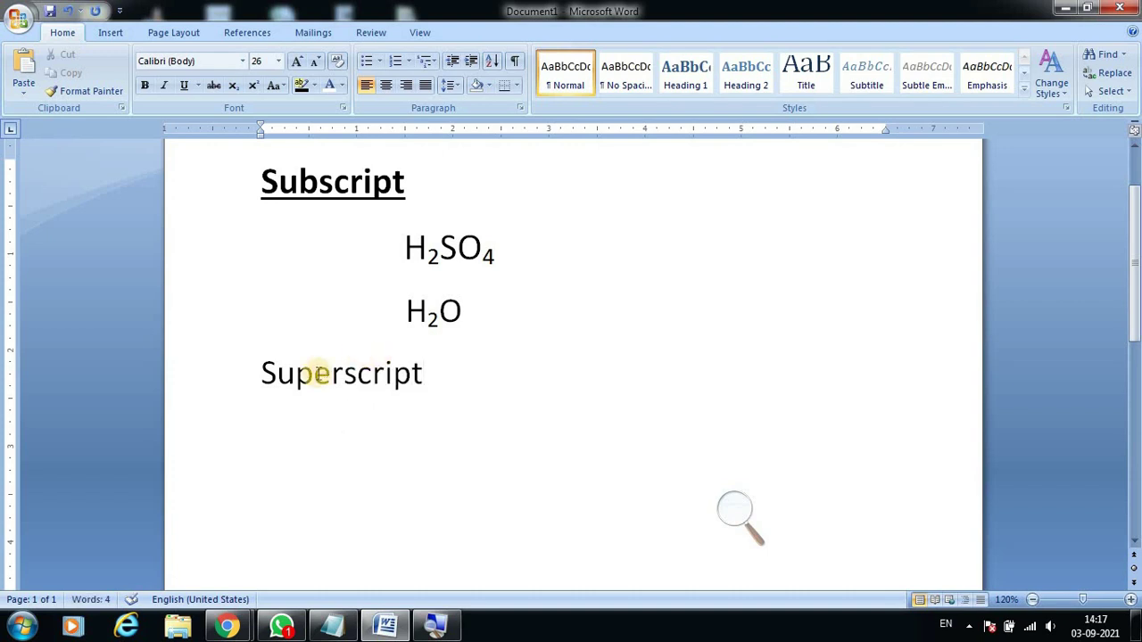
drag(261, 375, 441, 382)
Add an empty line below 'Superscript' and make that heading bold and underlined.
click(441, 382)
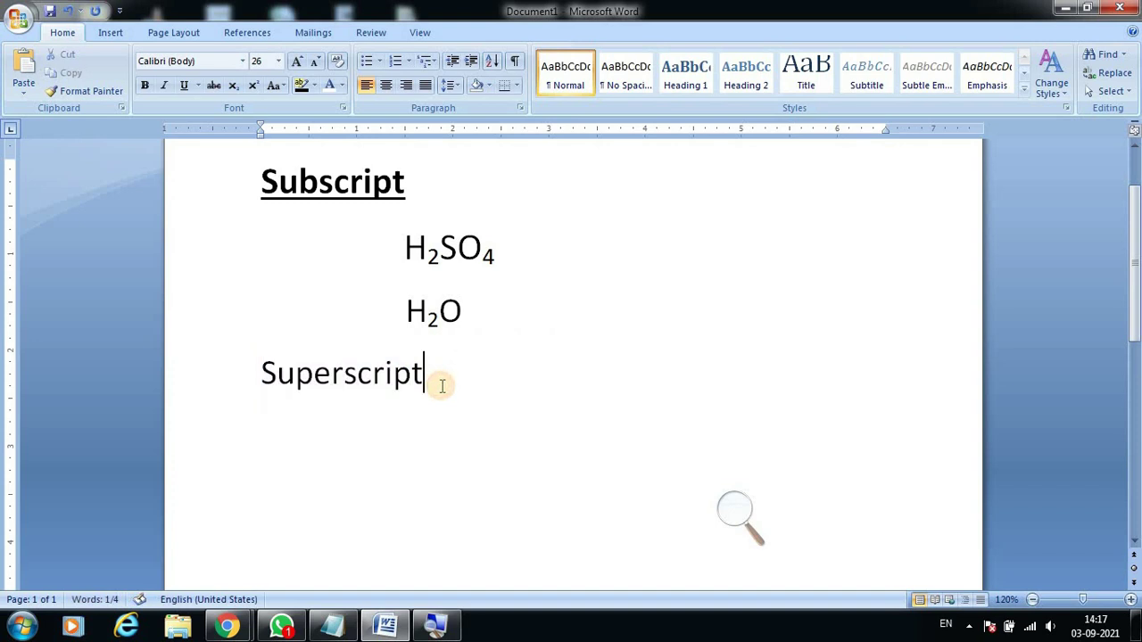
key(Return)
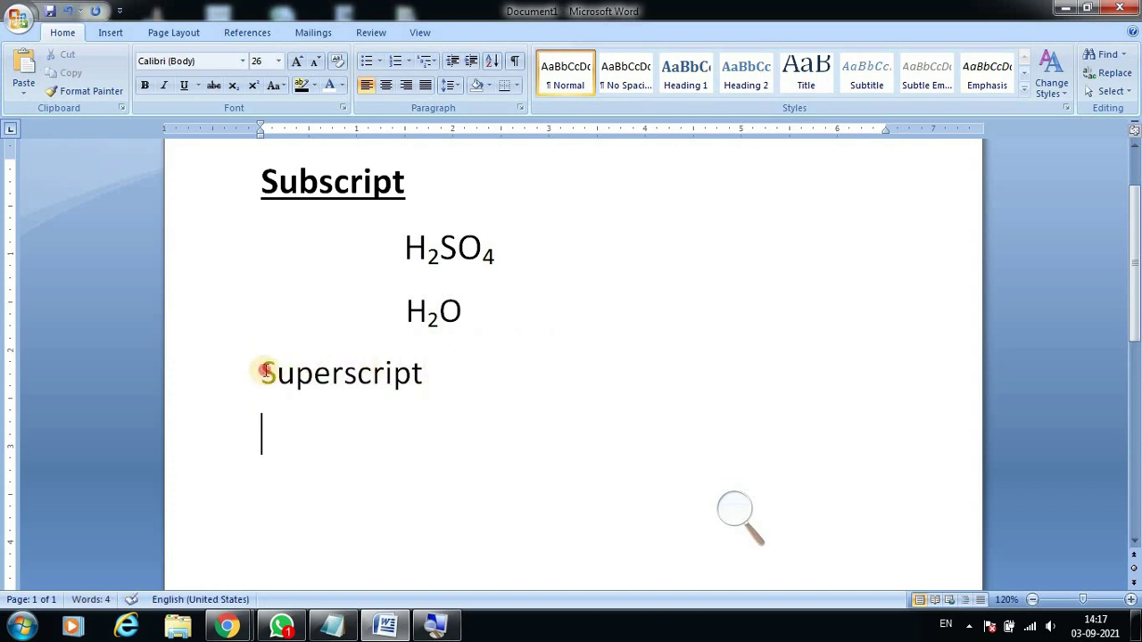
drag(259, 373, 430, 378)
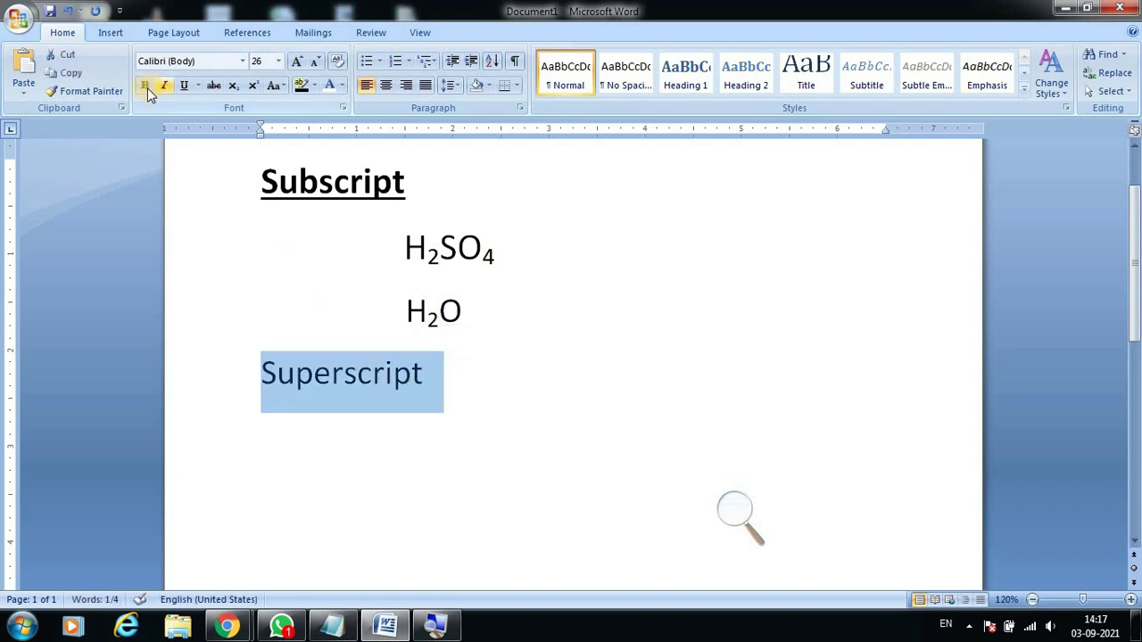
click(188, 86)
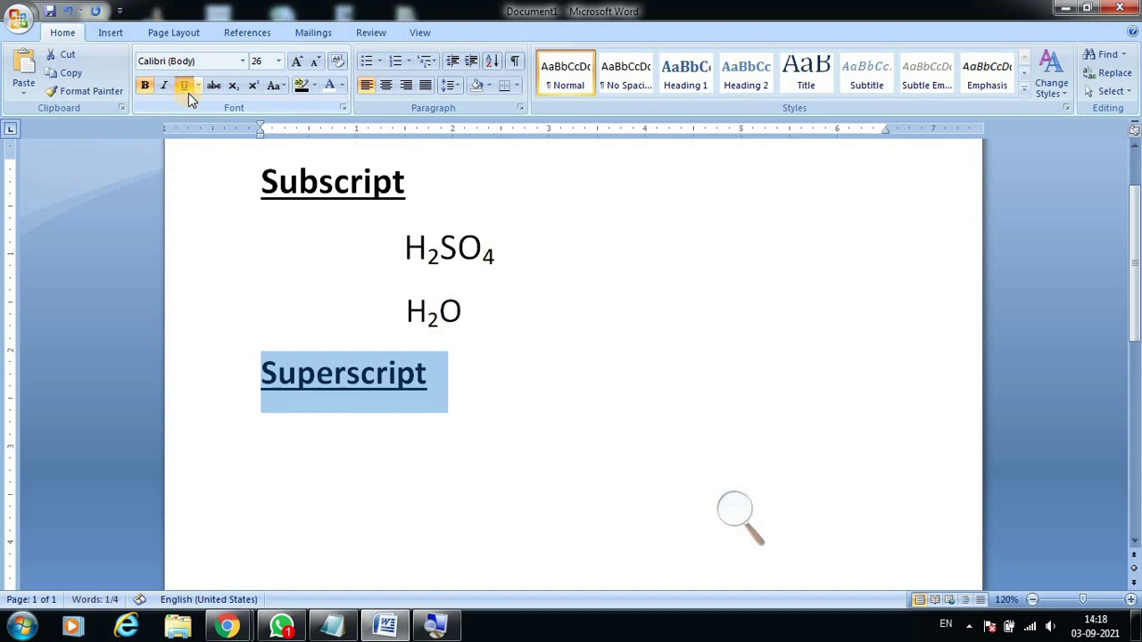
click(495, 471)
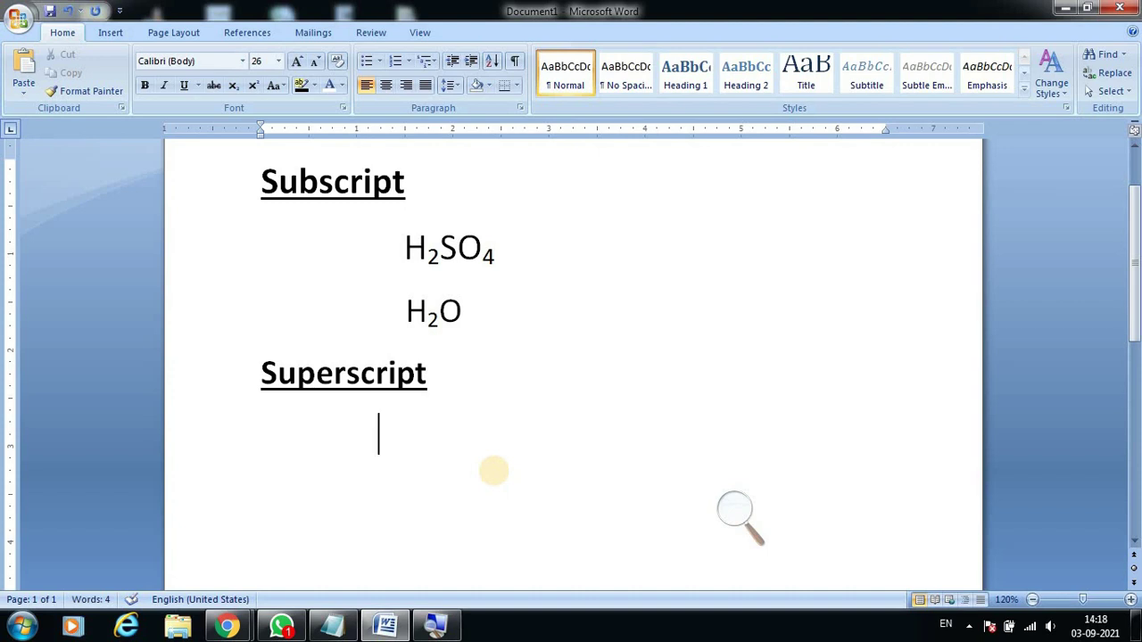
Type the equation (a+b)2 = a2+2ab+b2 under the Superscript heading.
text(()
text(a+)
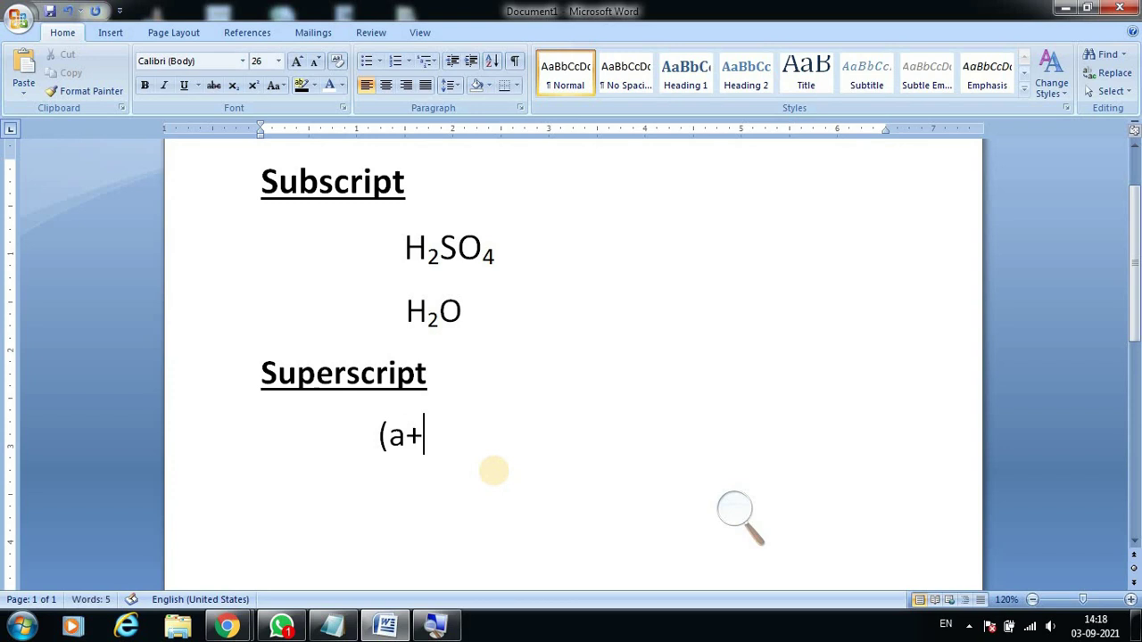
text(b)2 = )
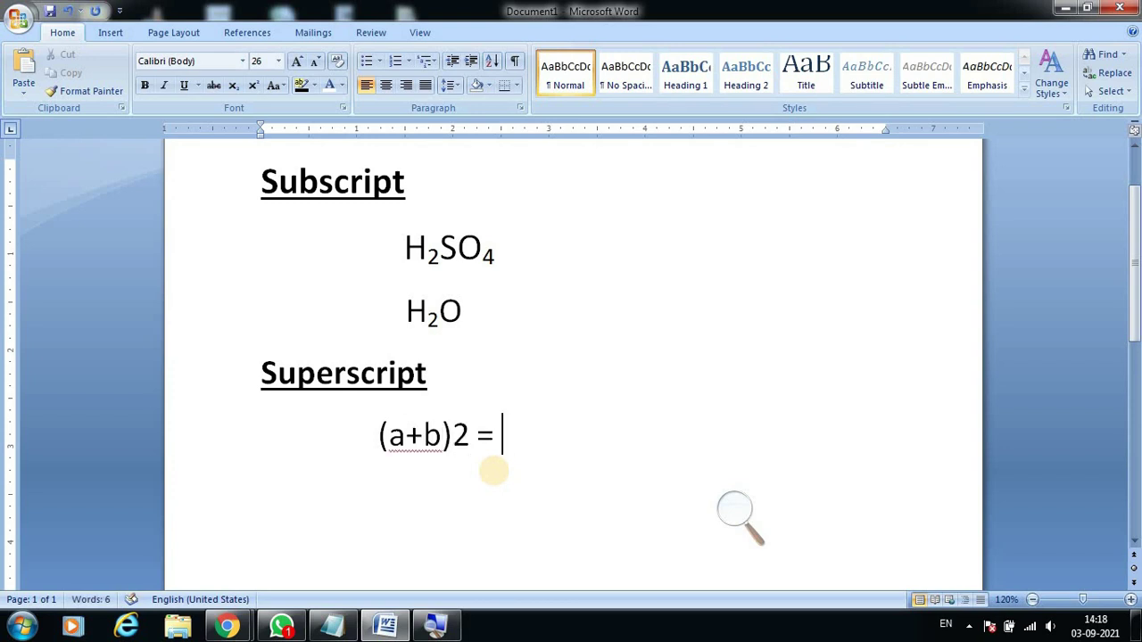
text(a2)
text(+2a)
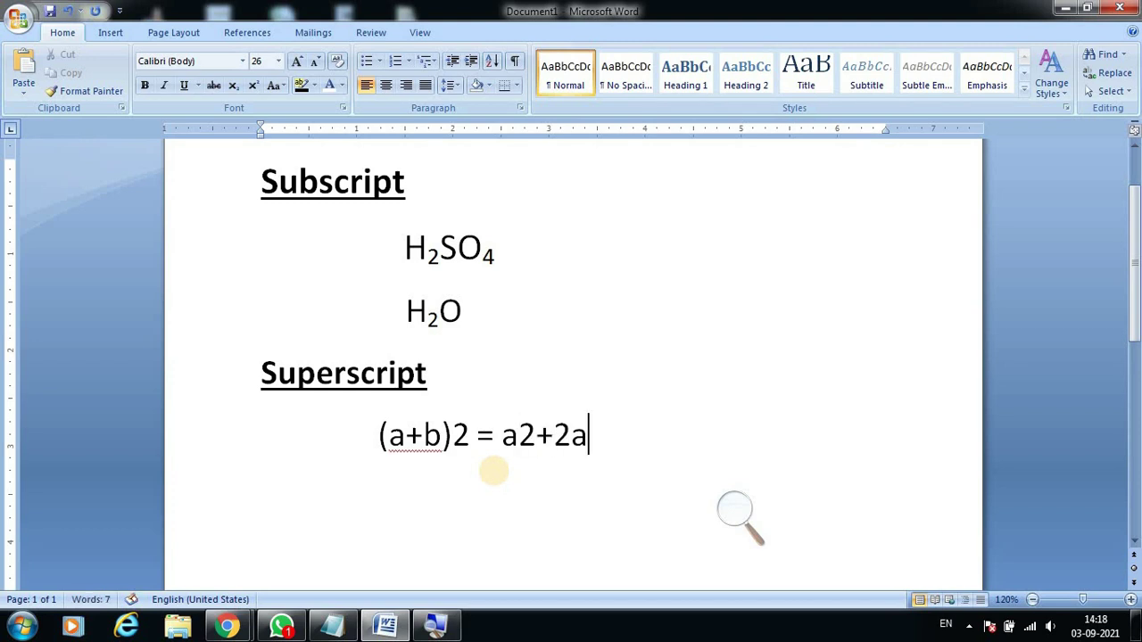
text(b+b2)
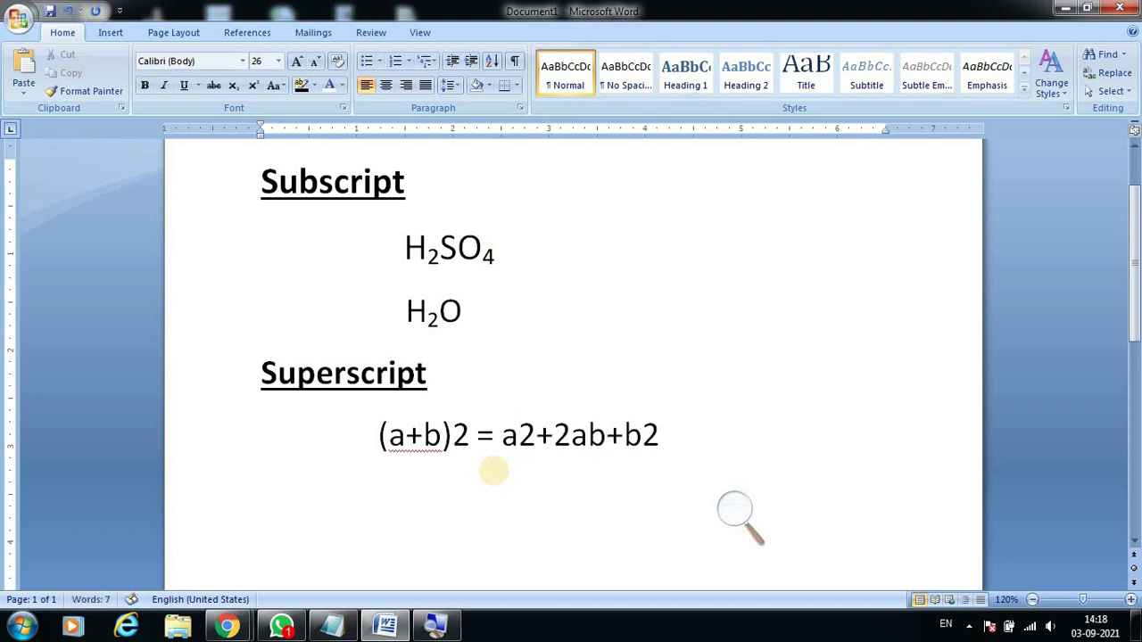
scroll(625, 437, down, 1)
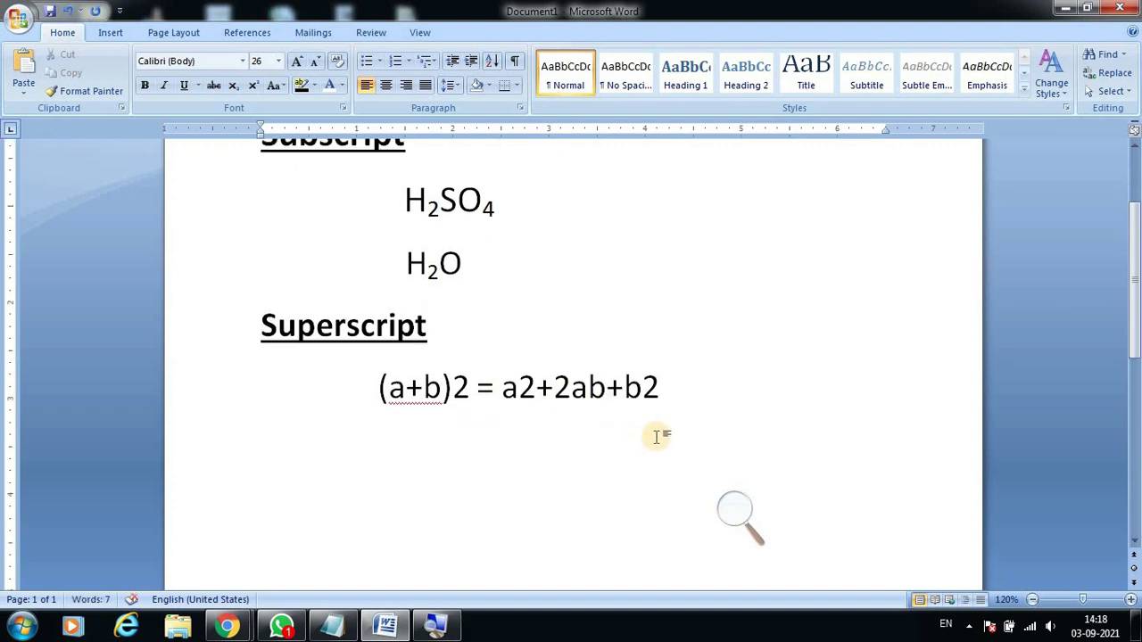
Superscript the three exponent 2s so the line reads (a+b)² = a²+2ab+b².
key(Return)
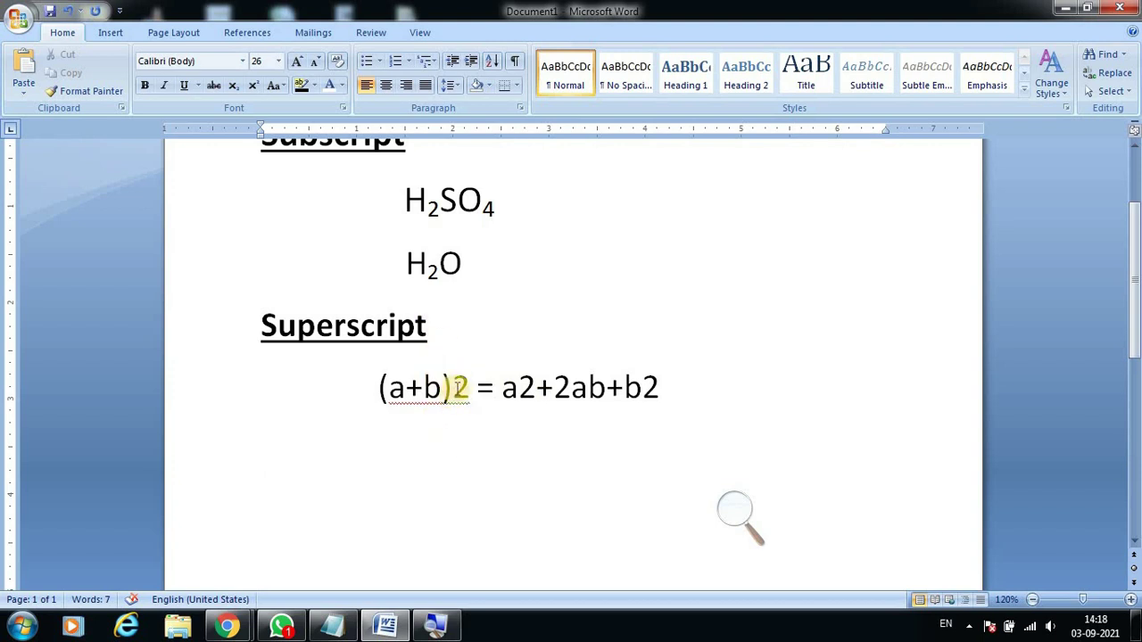
drag(453, 386, 459, 409)
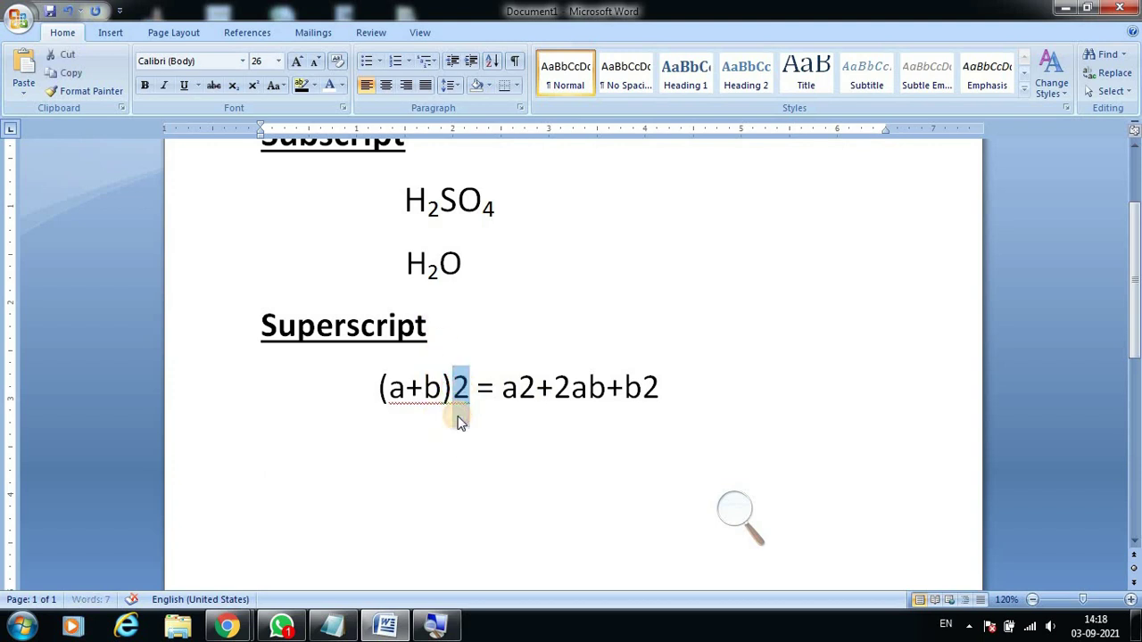
click(453, 386)
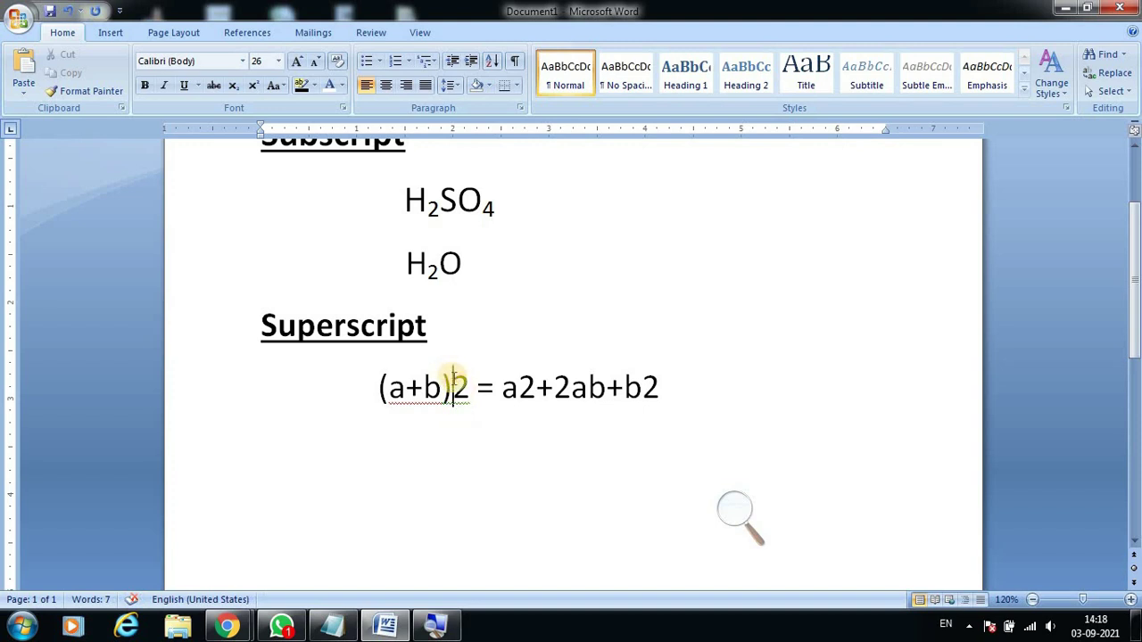
drag(453, 386, 465, 391)
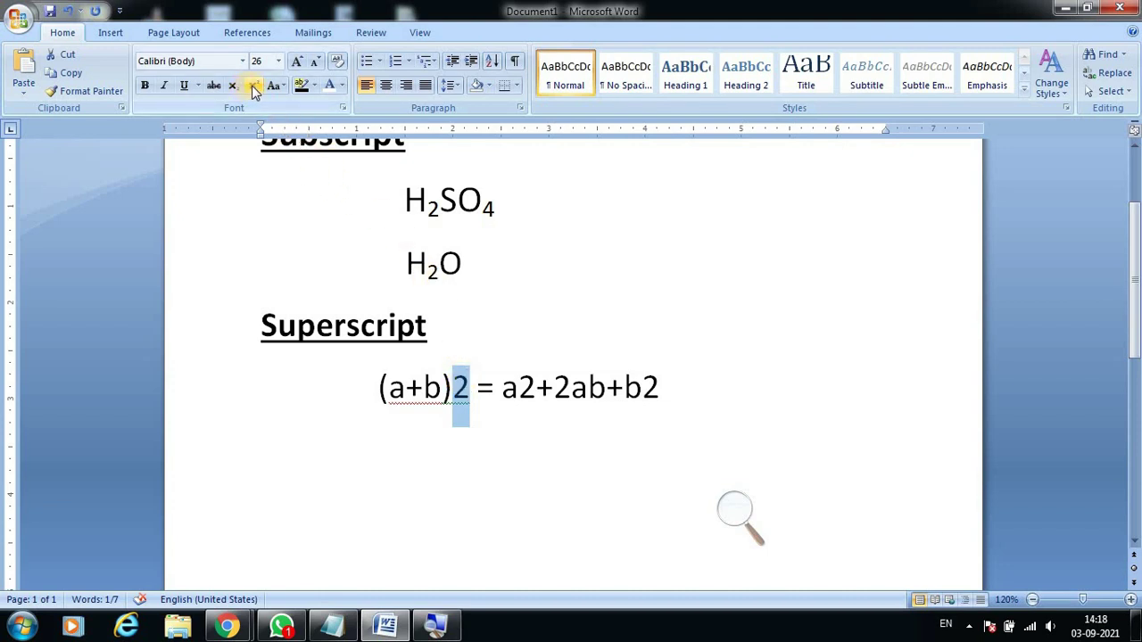
click(254, 86)
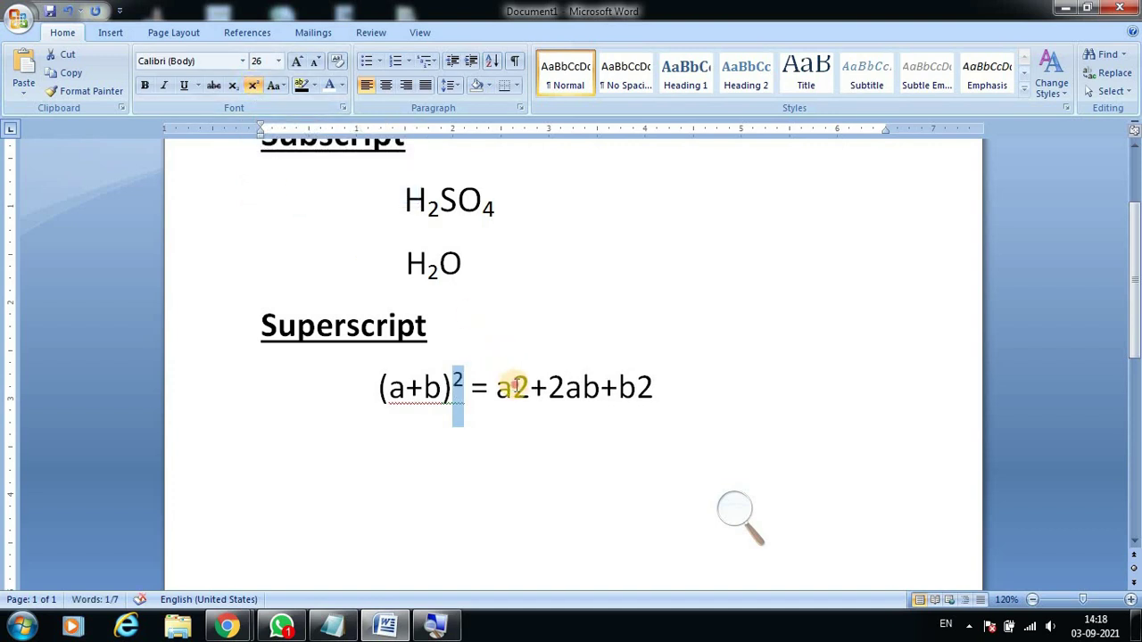
drag(513, 385, 530, 386)
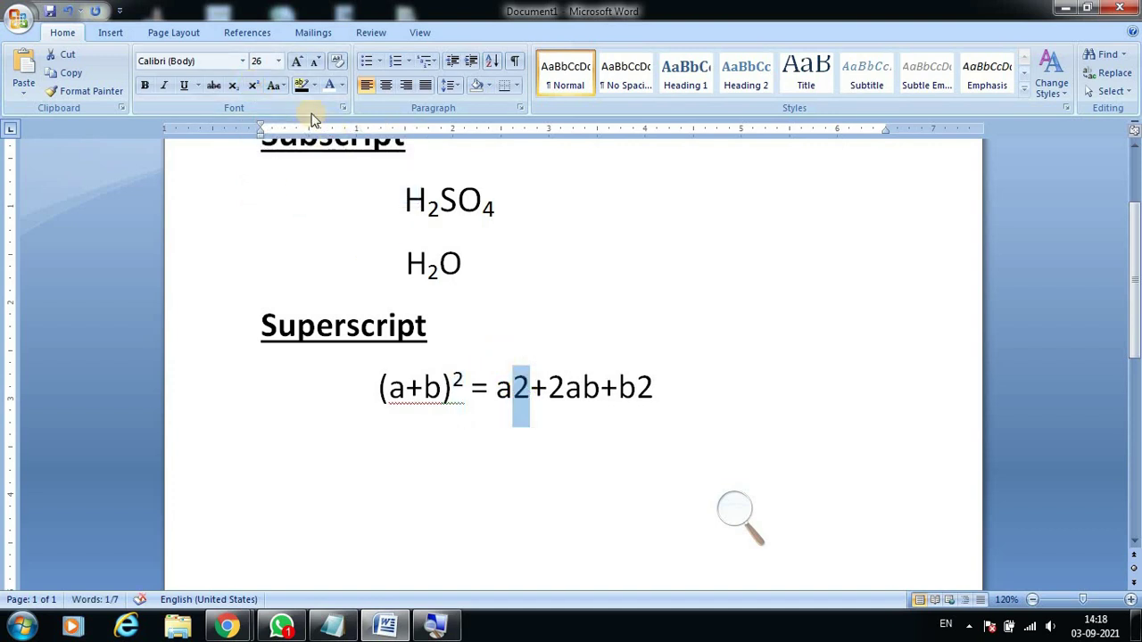
click(254, 87)
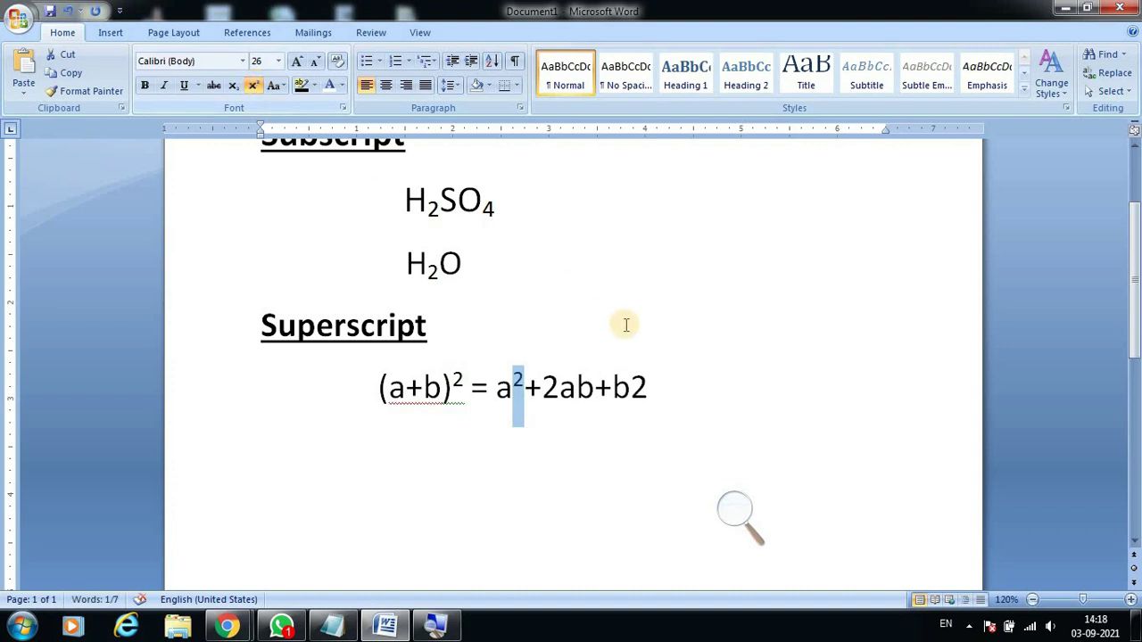
click(639, 385)
drag(642, 386, 649, 386)
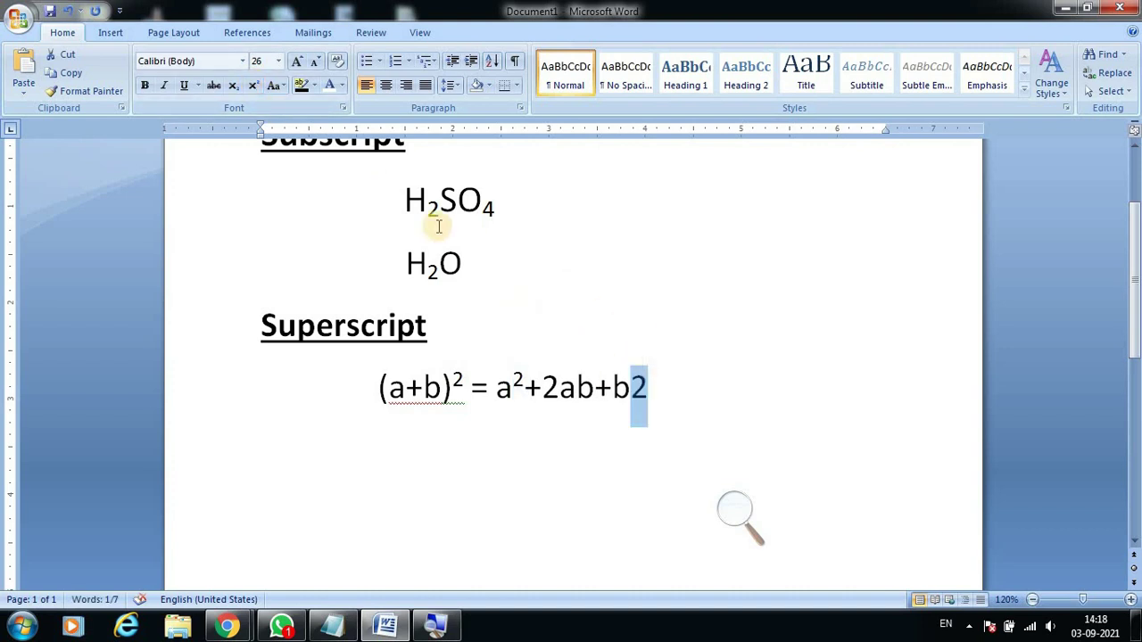
click(254, 87)
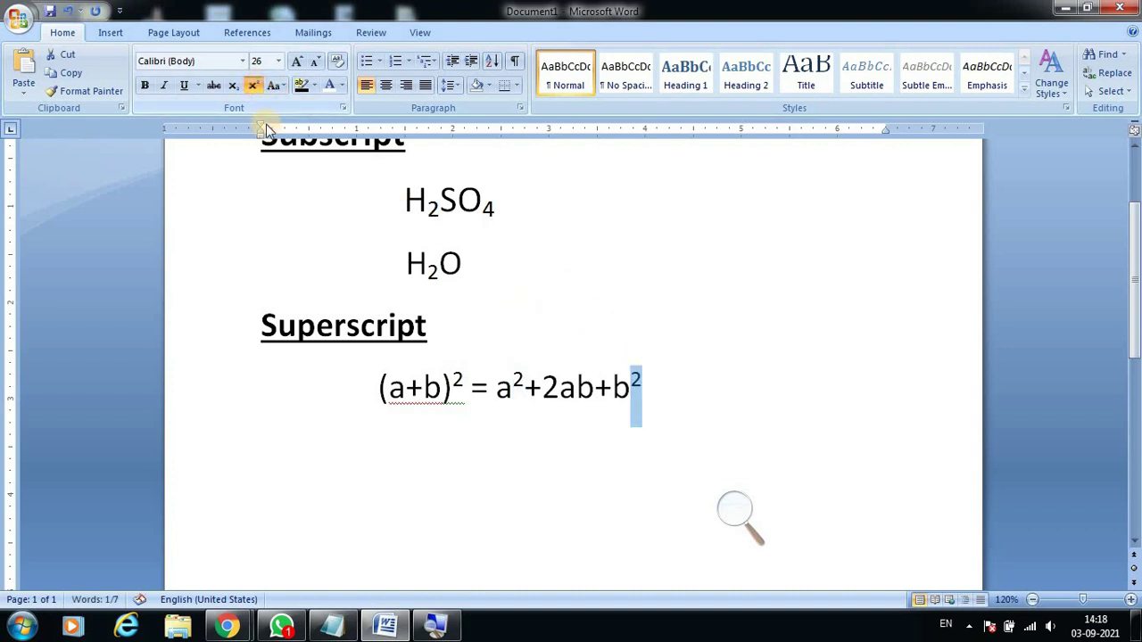
click(334, 461)
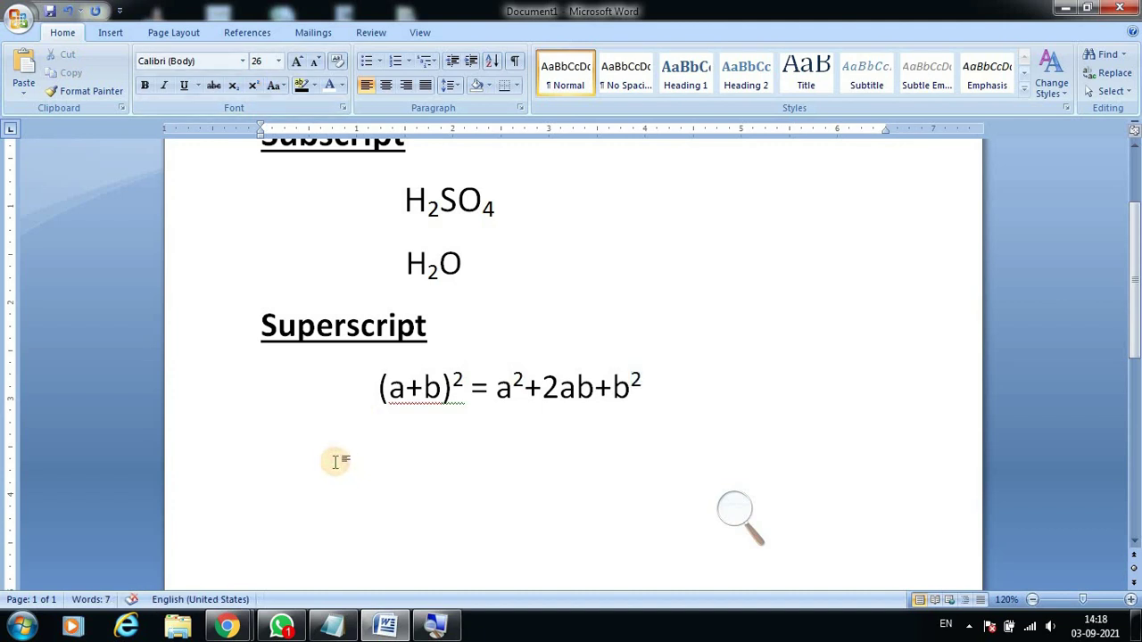
On the indented line below, type the second equation (a-b)2=a2+2ab-b2.
key(Tab)
key(Tab)
key(Tab)
key(BackSpace)
text(()
text(A)
key(BackSpace)
key(BackSpace)
text(()
key(BackSpace)
text(()
text(-)
key(BackSpace)
text(a-)
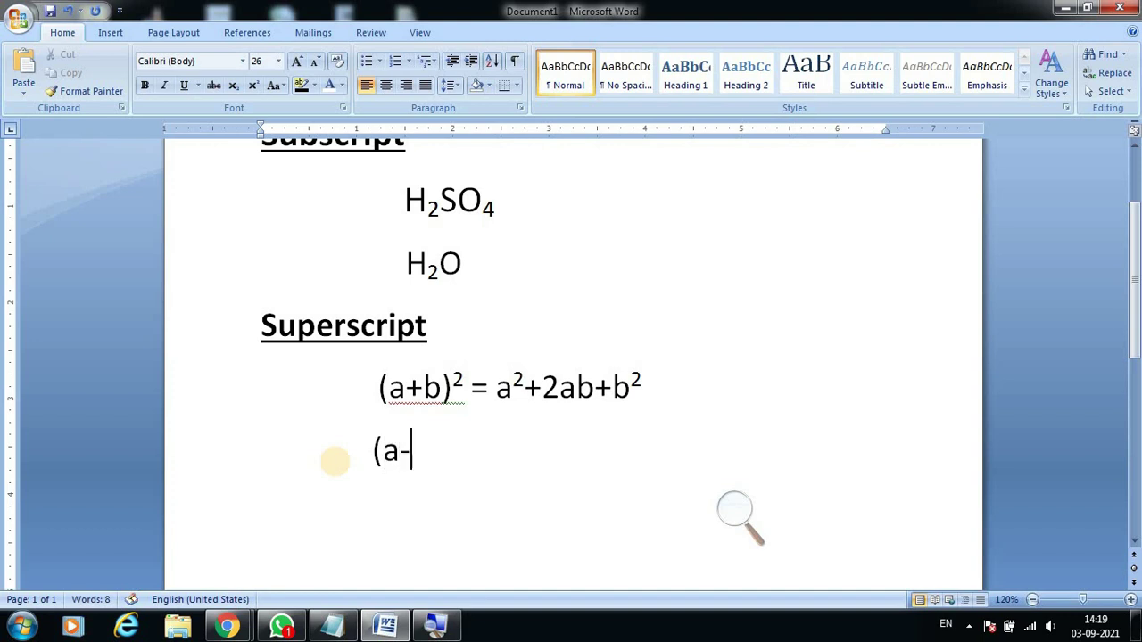
text(b)
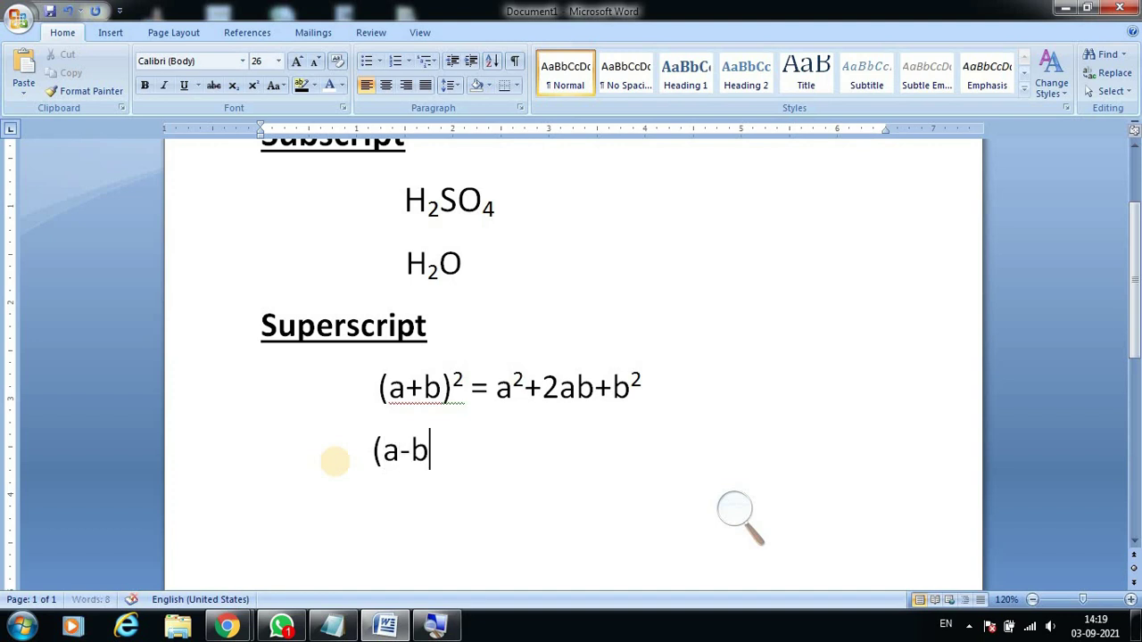
text())
text(2)
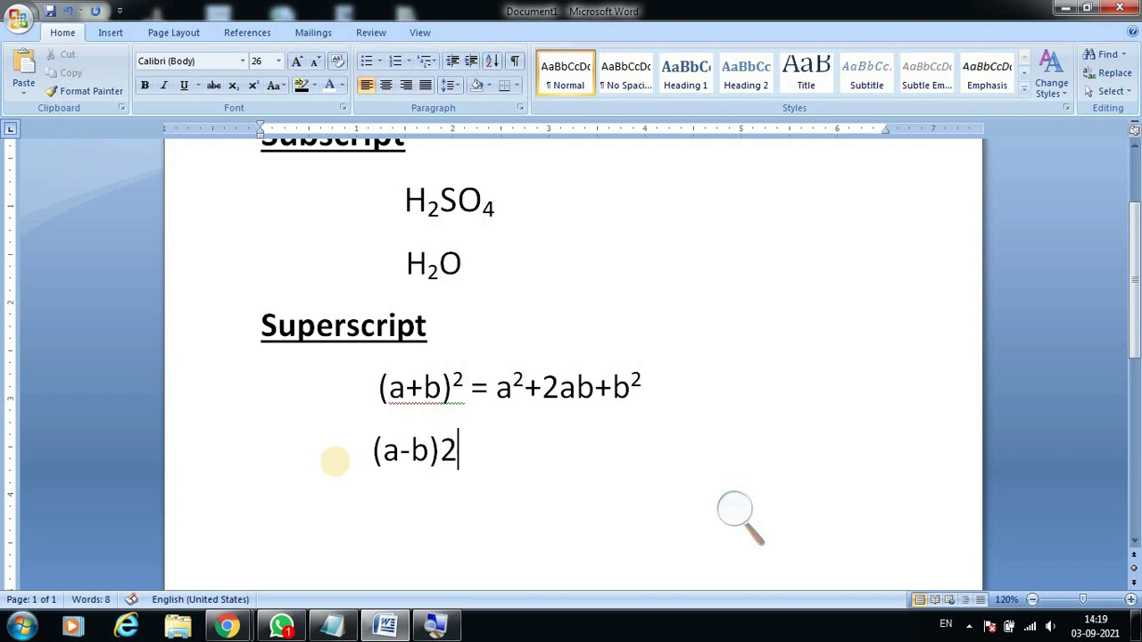
text(=)
text(a2)
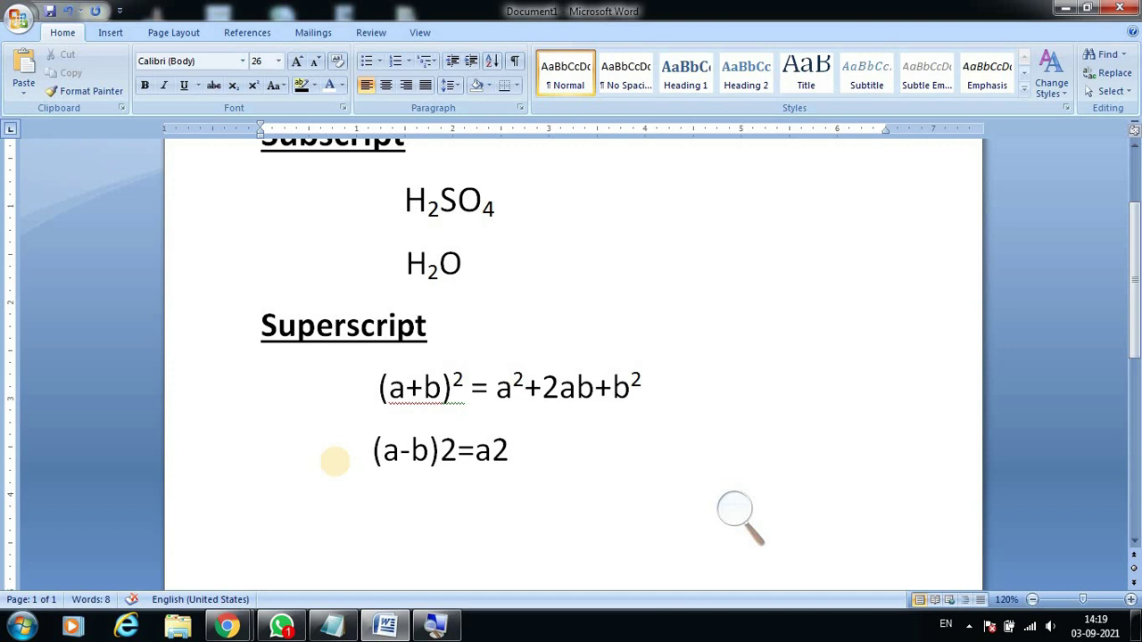
text(+)
text(2ab)
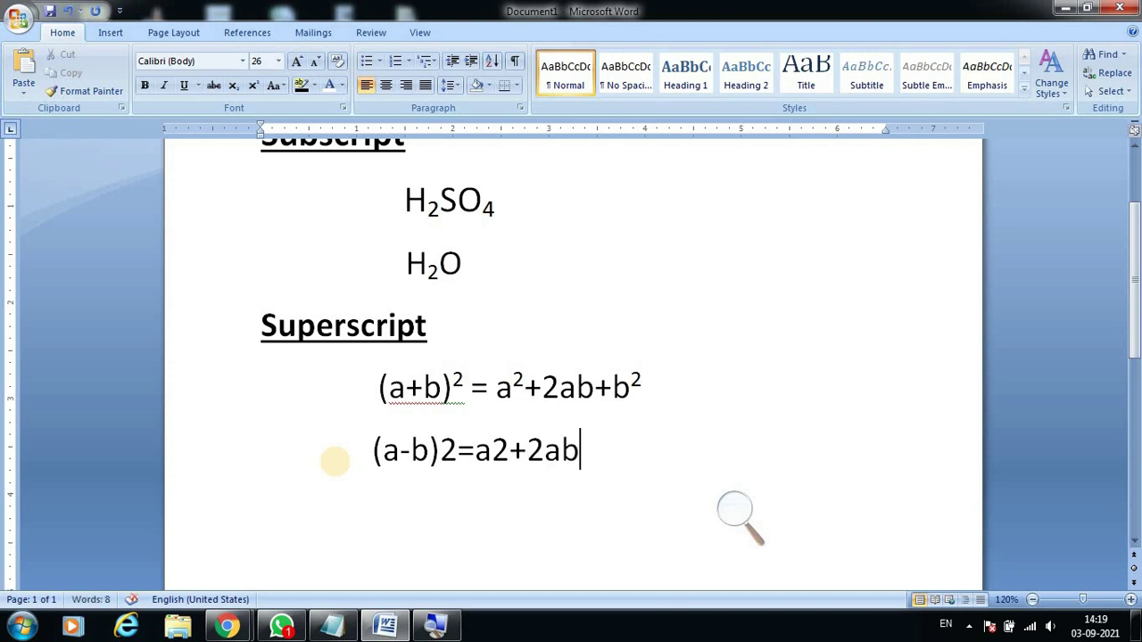
text(-b)
text(2)
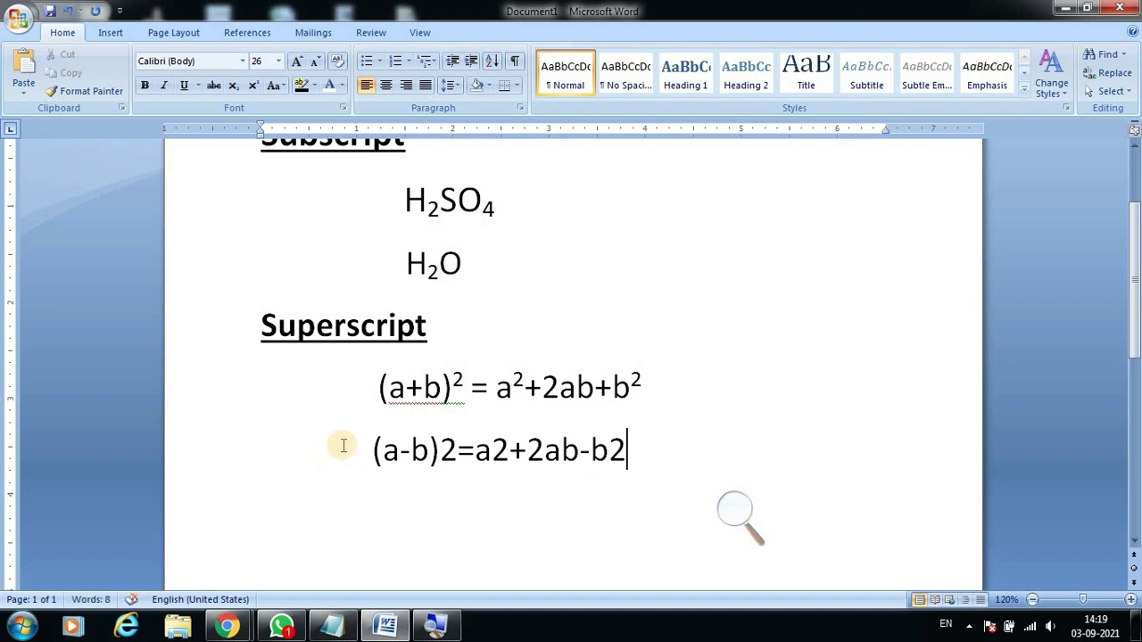
Change the + after a2 to - and the - before b2 to +.
click(516, 452)
key(shift+Right)
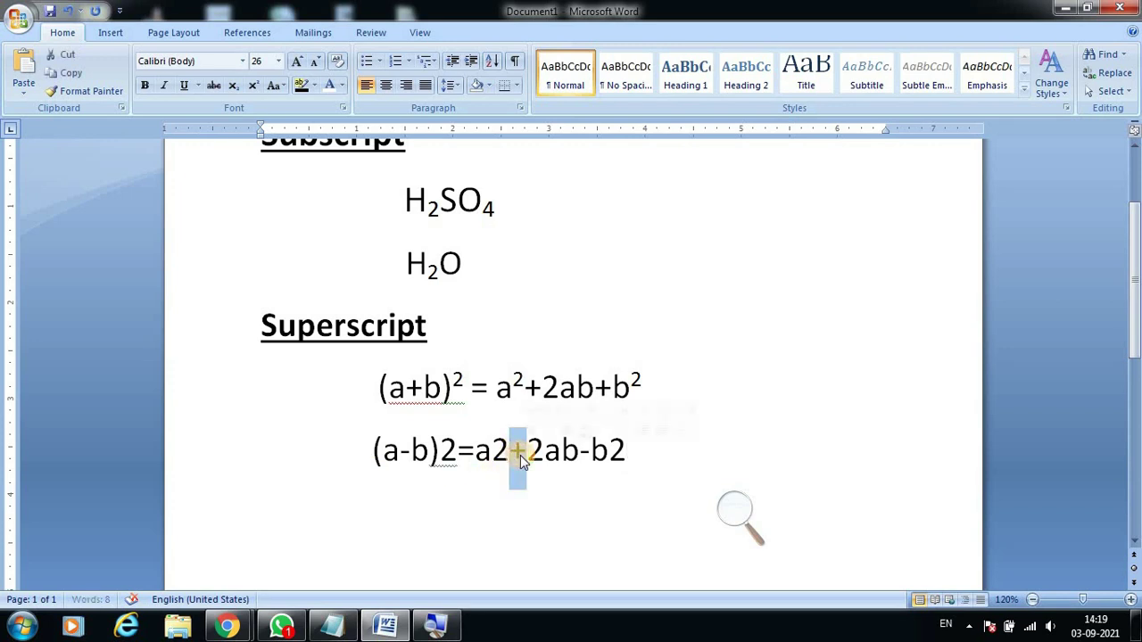
text(-)
double_click(578, 453)
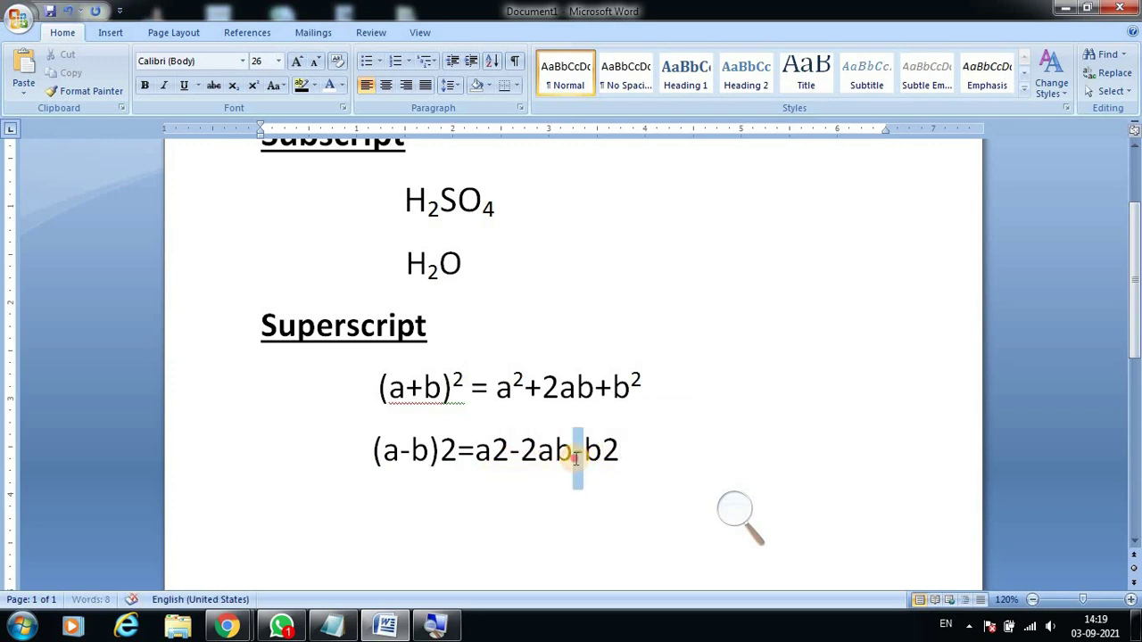
text(+)
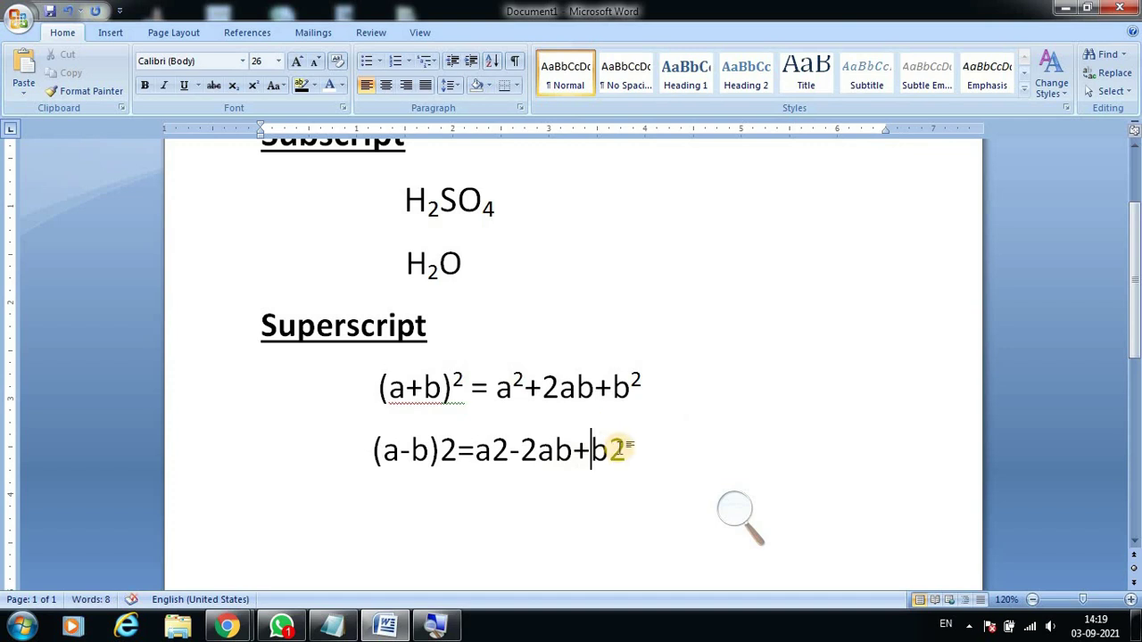
scroll(611, 419, down, 1)
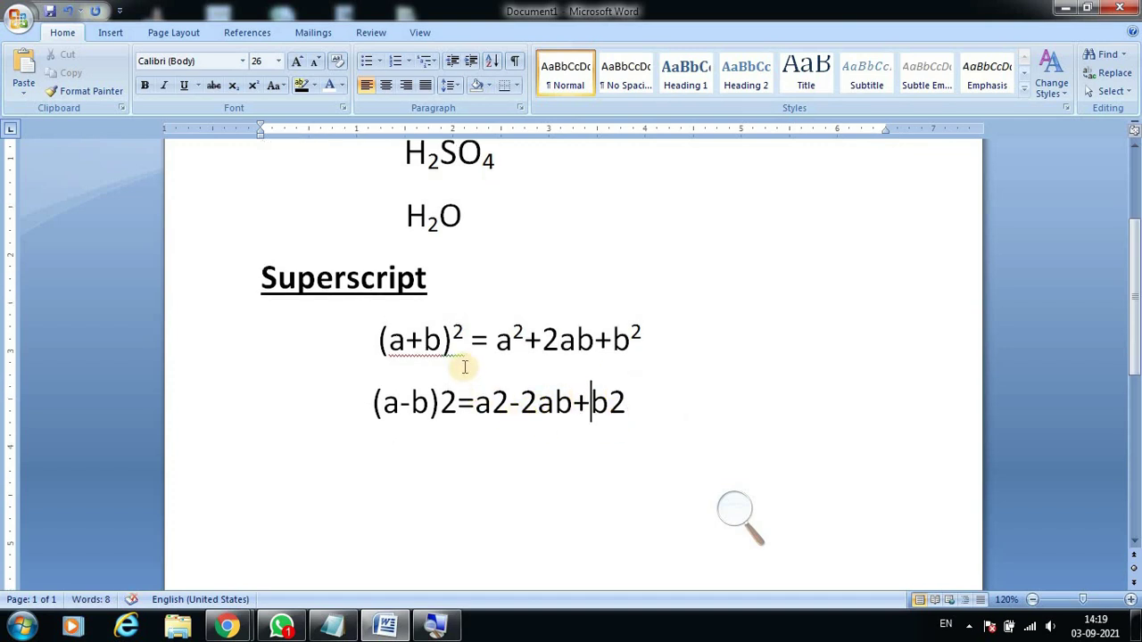
scroll(635, 392, down, 1)
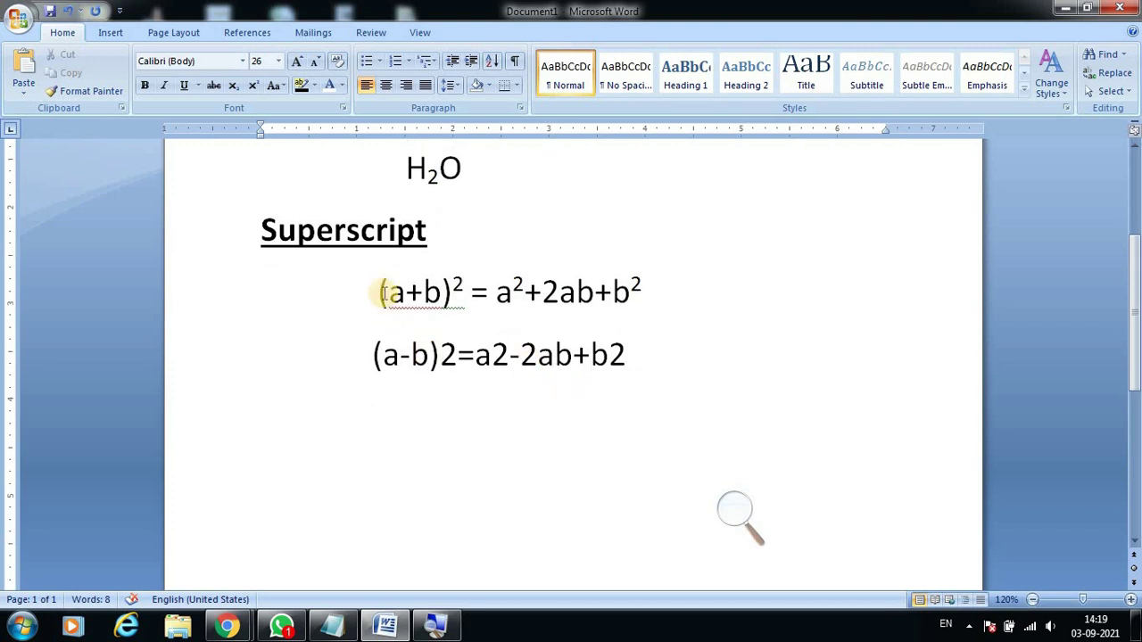
Remove the leading space before the (a+b)² equation.
click(378, 292)
key(BackSpace)
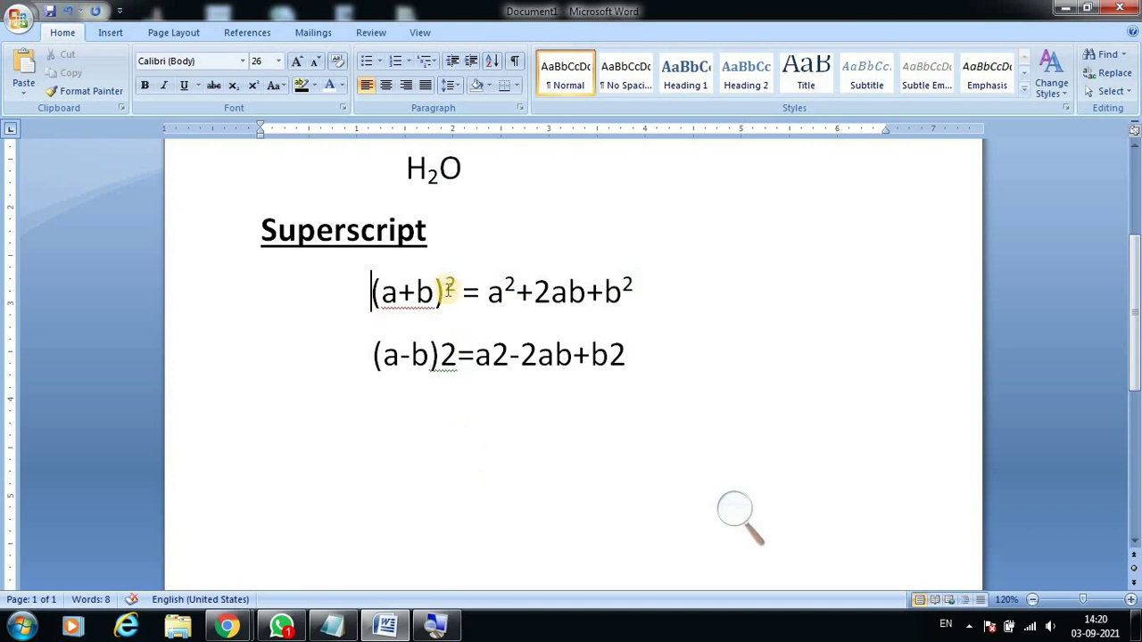
drag(444, 286, 456, 295)
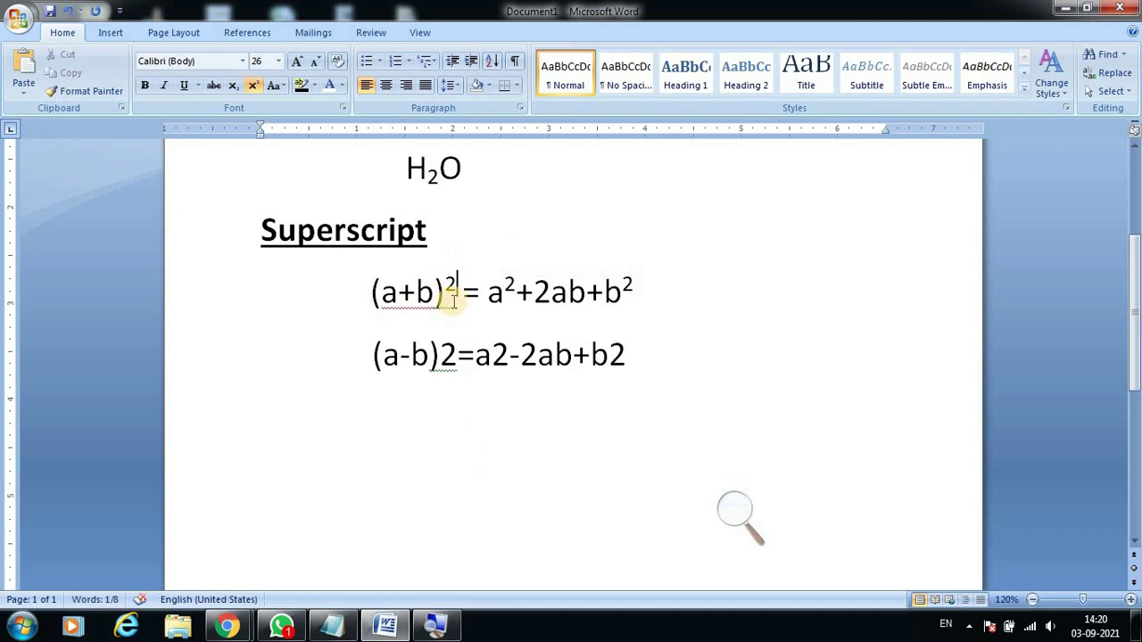
click(450, 287)
drag(444, 286, 456, 294)
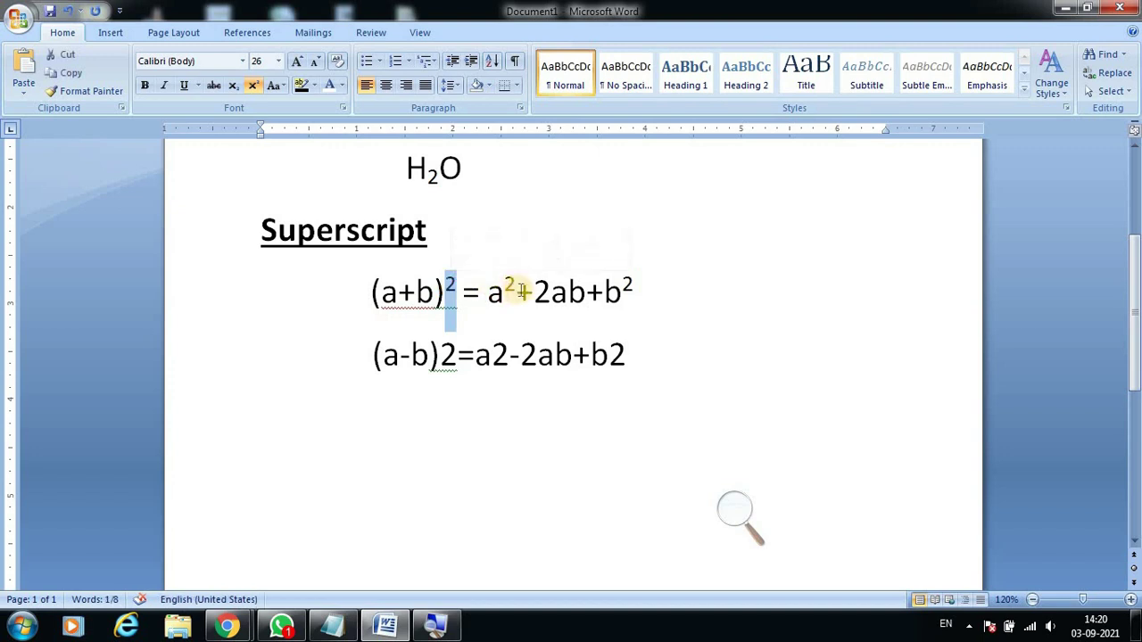
click(460, 366)
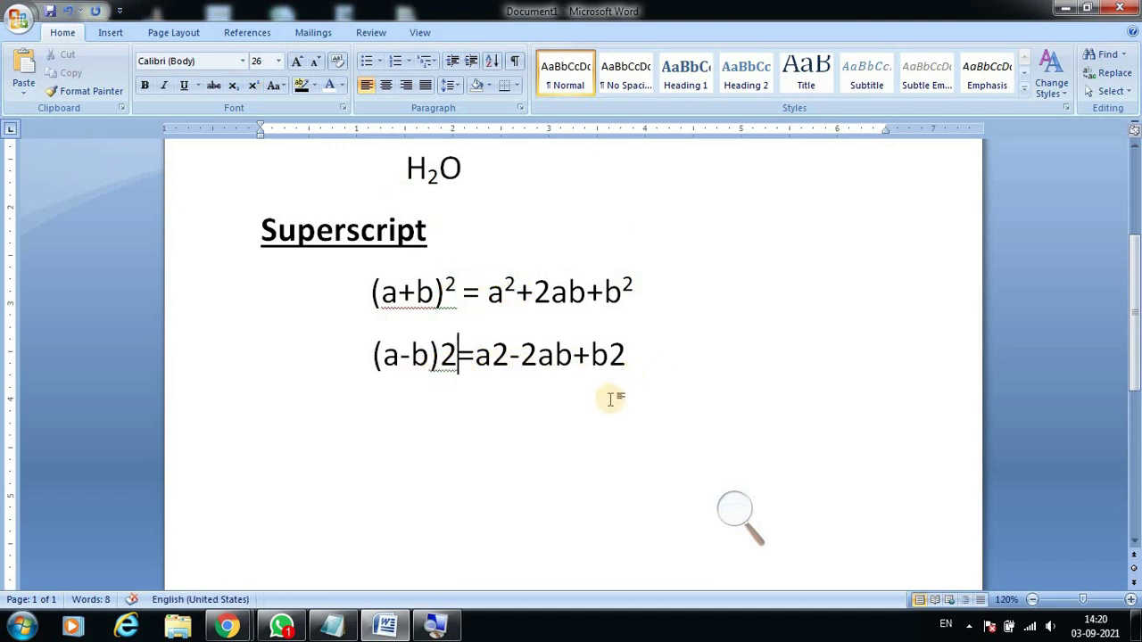
Add an empty line after the (a-b)2=a2-2ab+b2 equation.
click(538, 430)
click(689, 395)
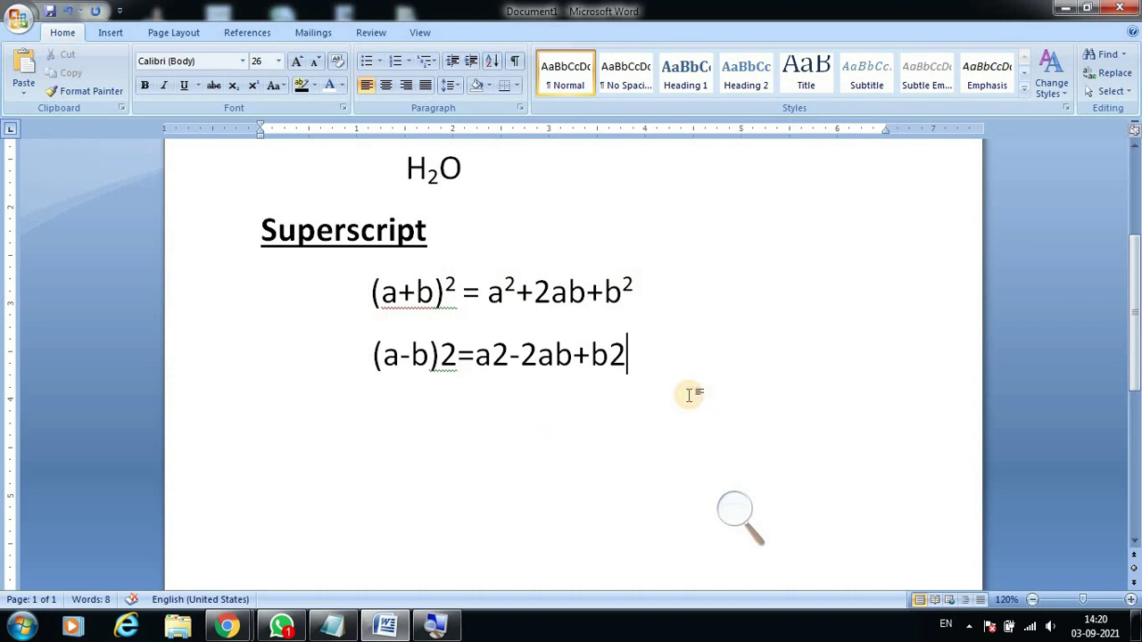
key(Return)
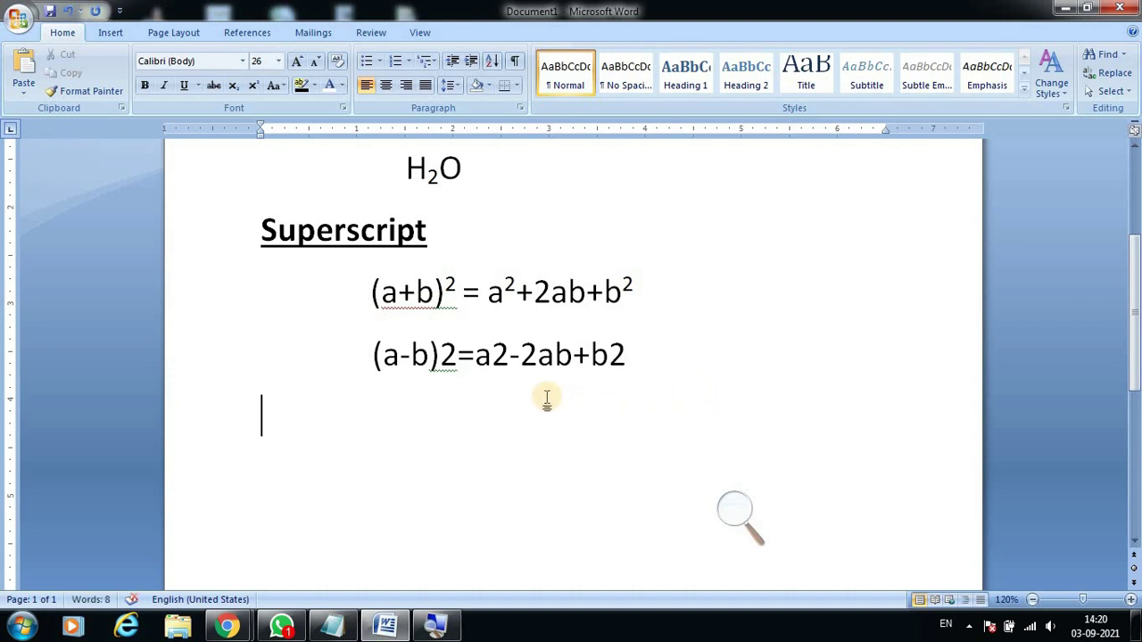
scroll(540, 393, down, 1)
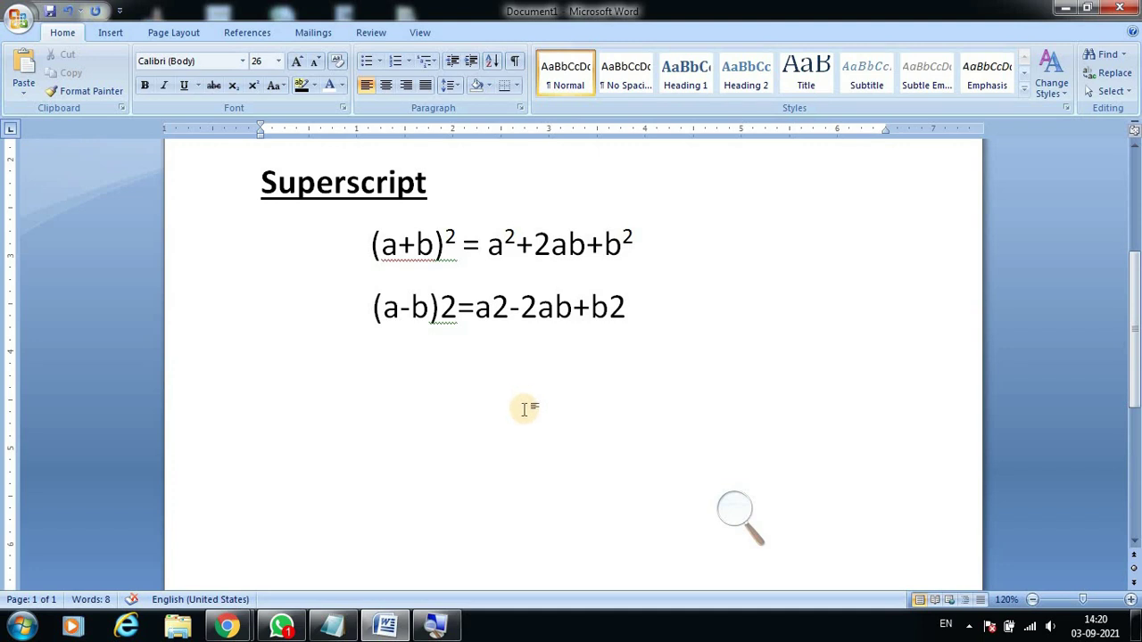
Superscript the three 2s in (a-b)2=a2-2ab+b2 with the Font group's Superscript button.
double_click(449, 309)
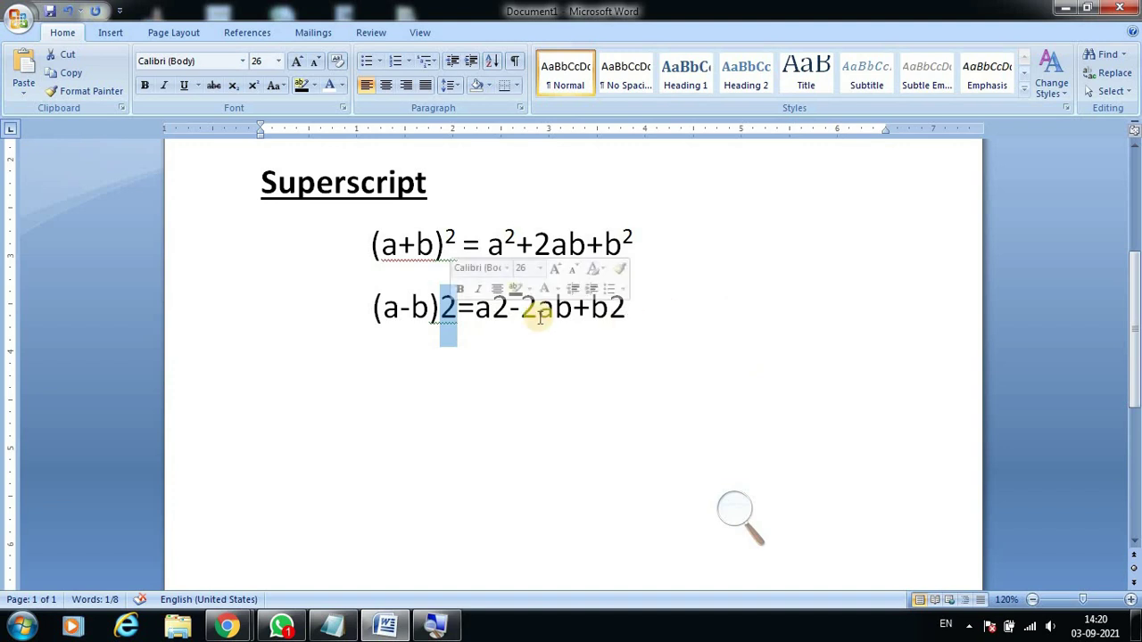
drag(492, 310, 509, 310)
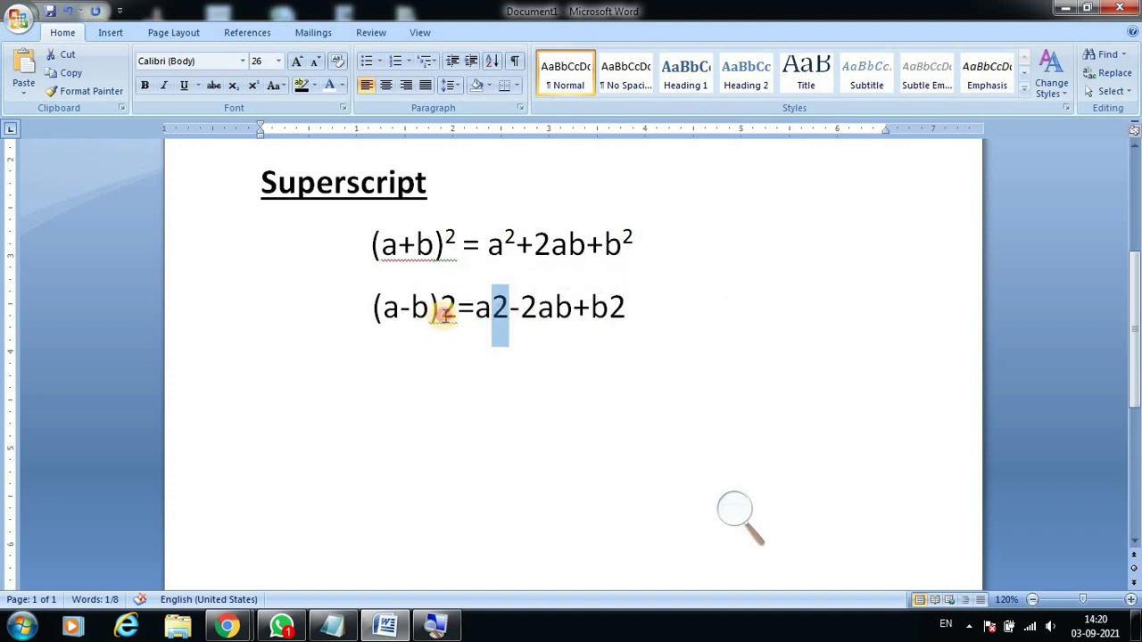
drag(440, 311, 457, 312)
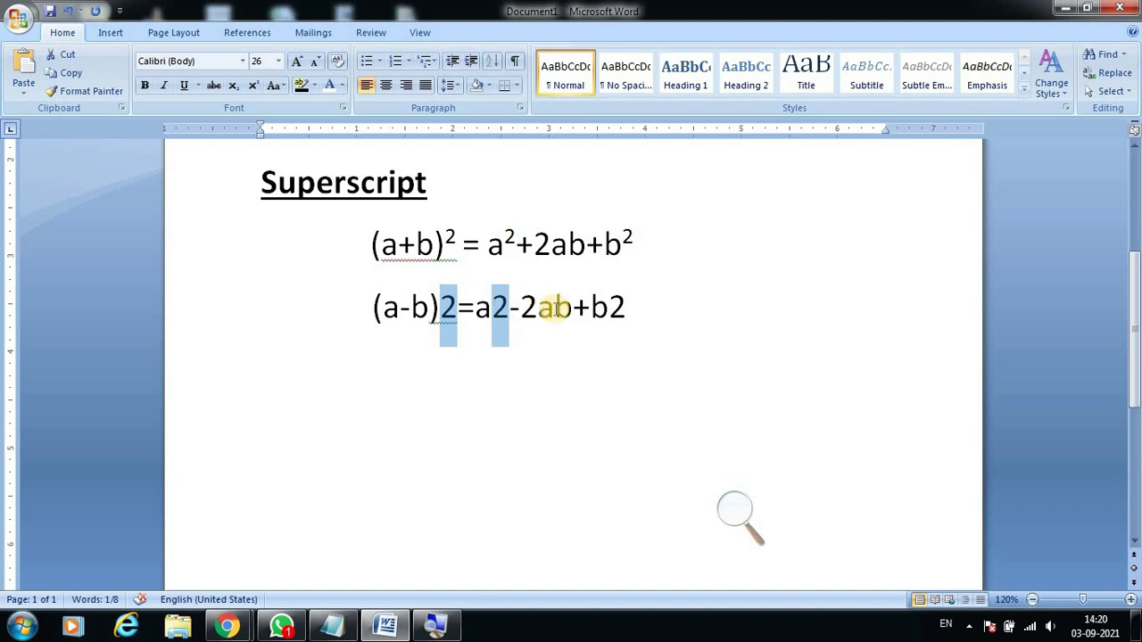
drag(609, 308, 626, 305)
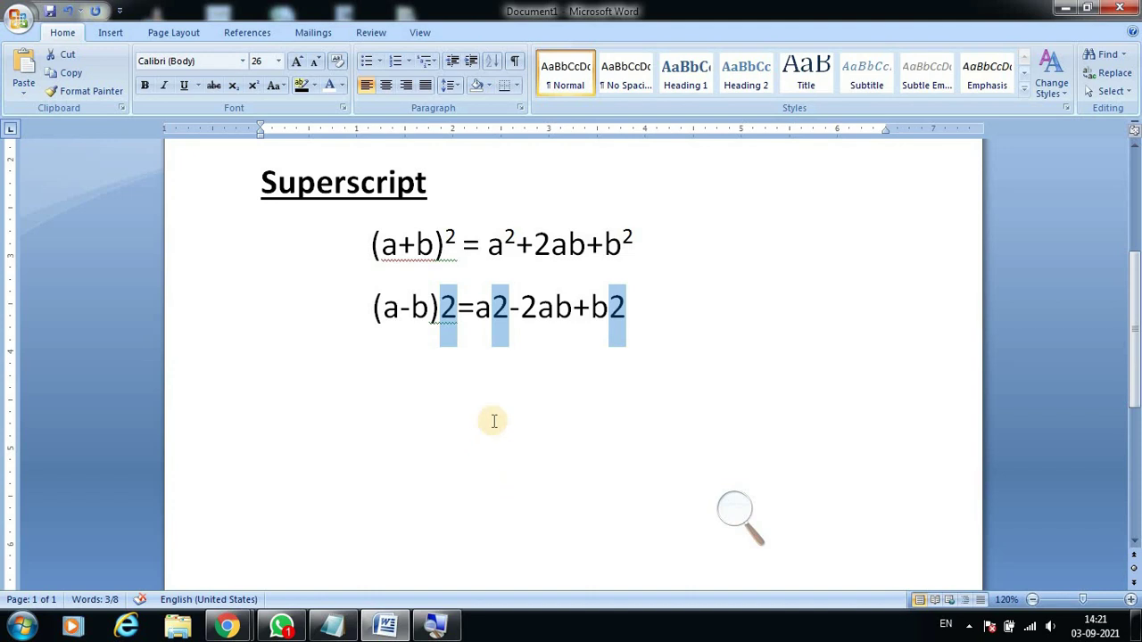
click(431, 373)
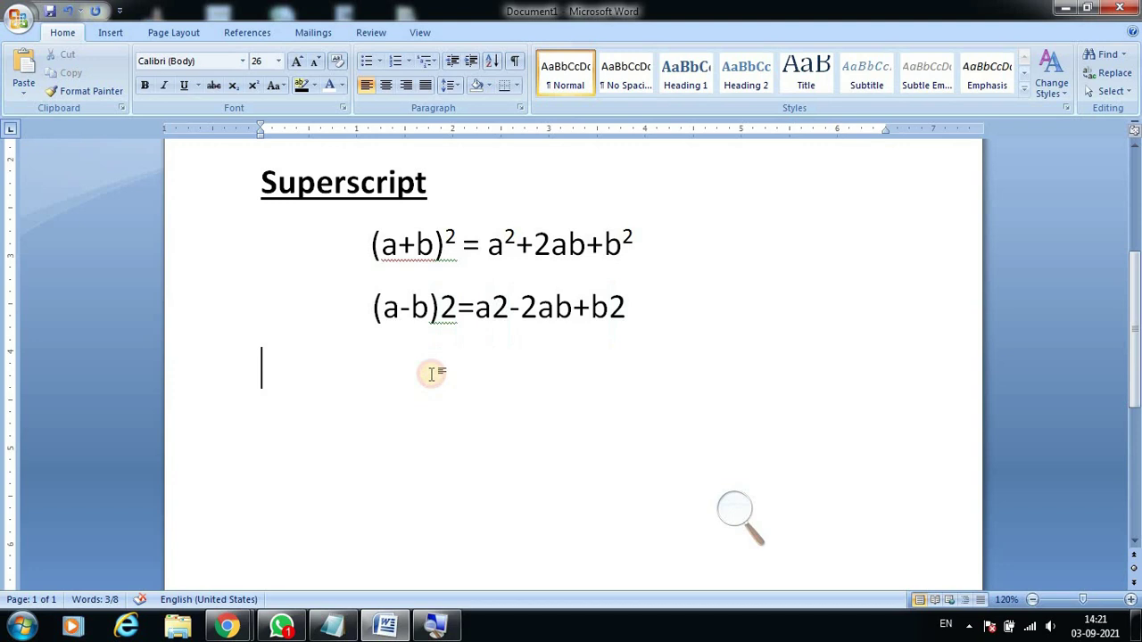
double_click(446, 303)
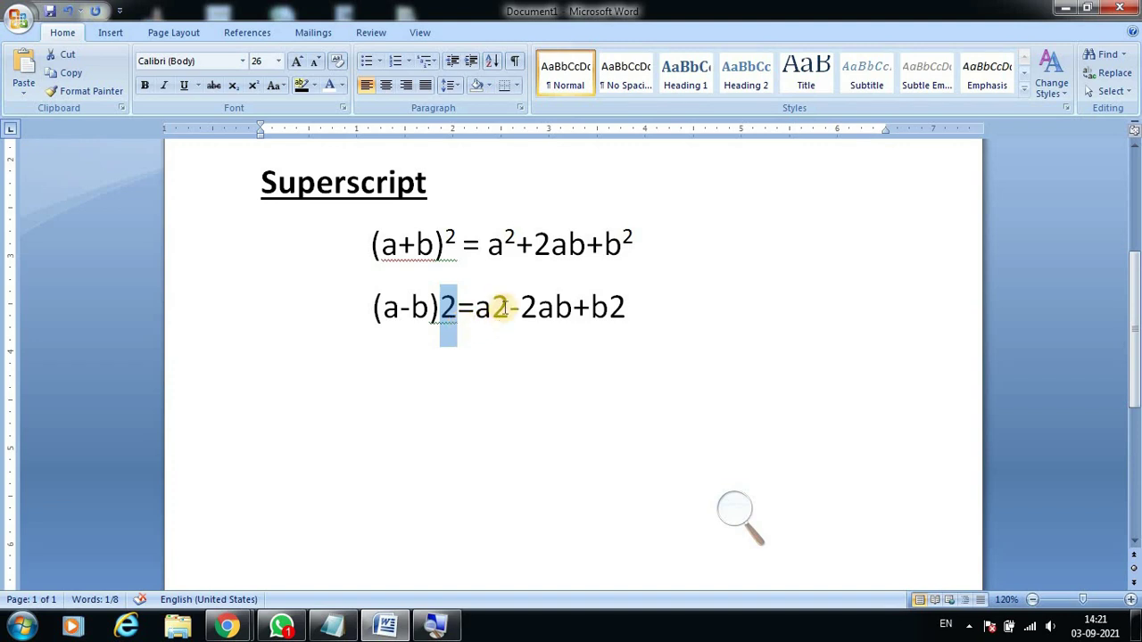
ctrl+double_click(500, 306)
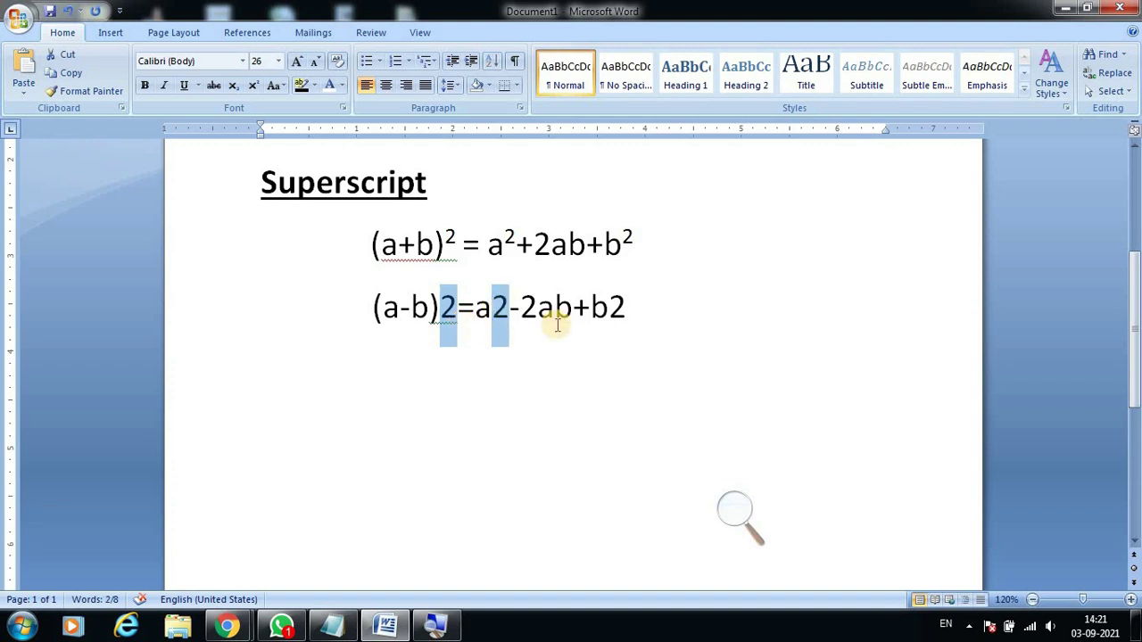
ctrl+double_click(617, 308)
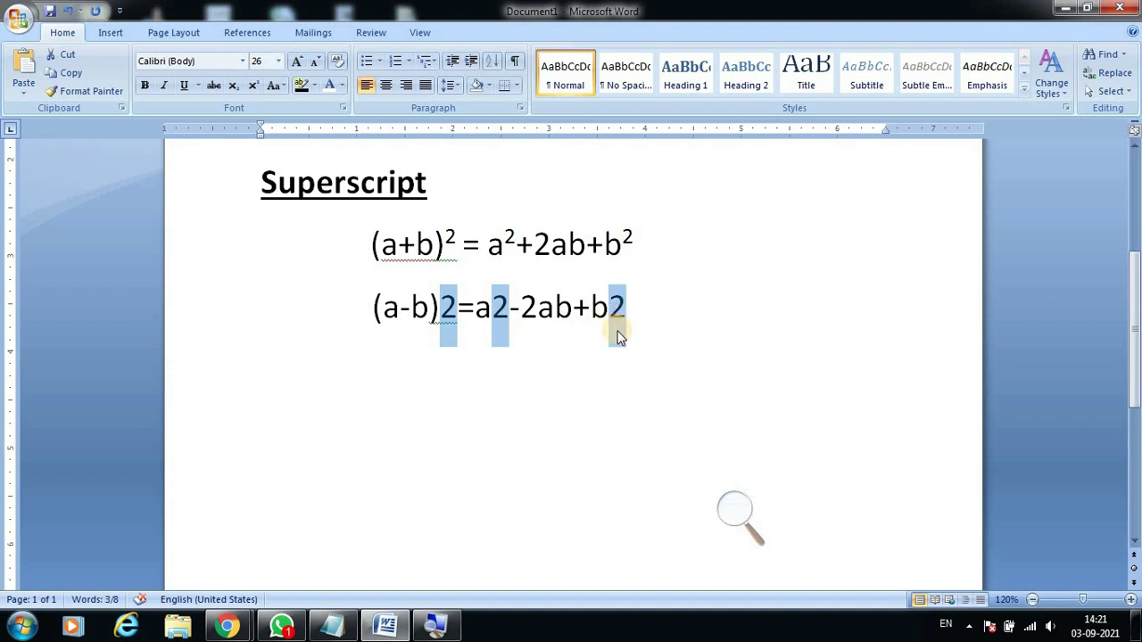
click(254, 87)
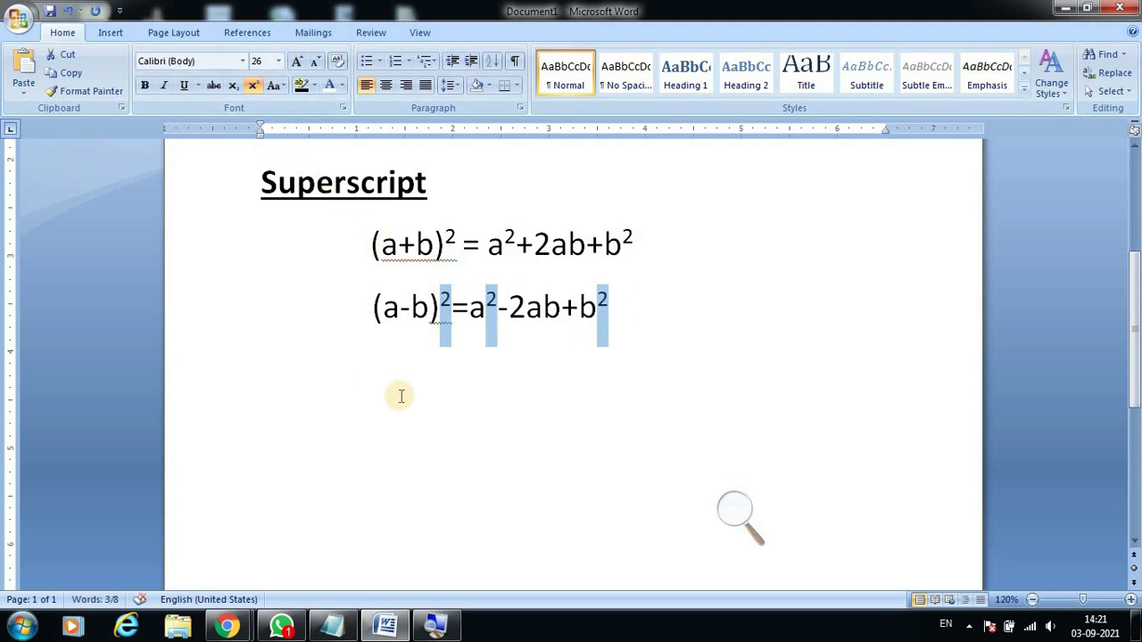
click(437, 401)
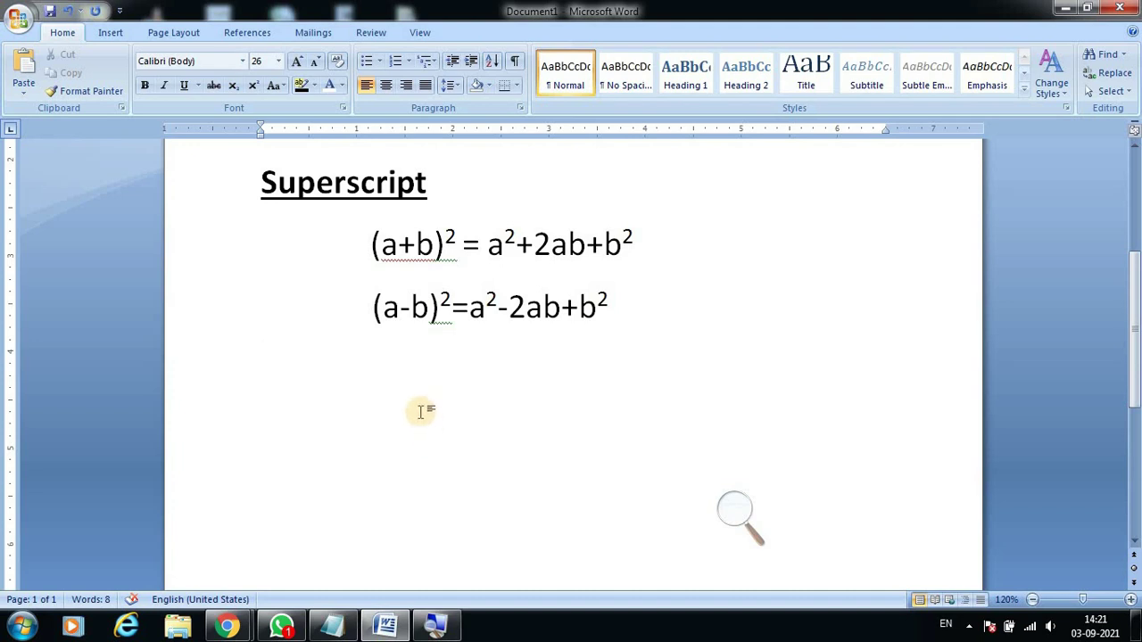
Type 'Shortcut Key:' on the empty line below the equations.
scroll(425, 404, up, 1)
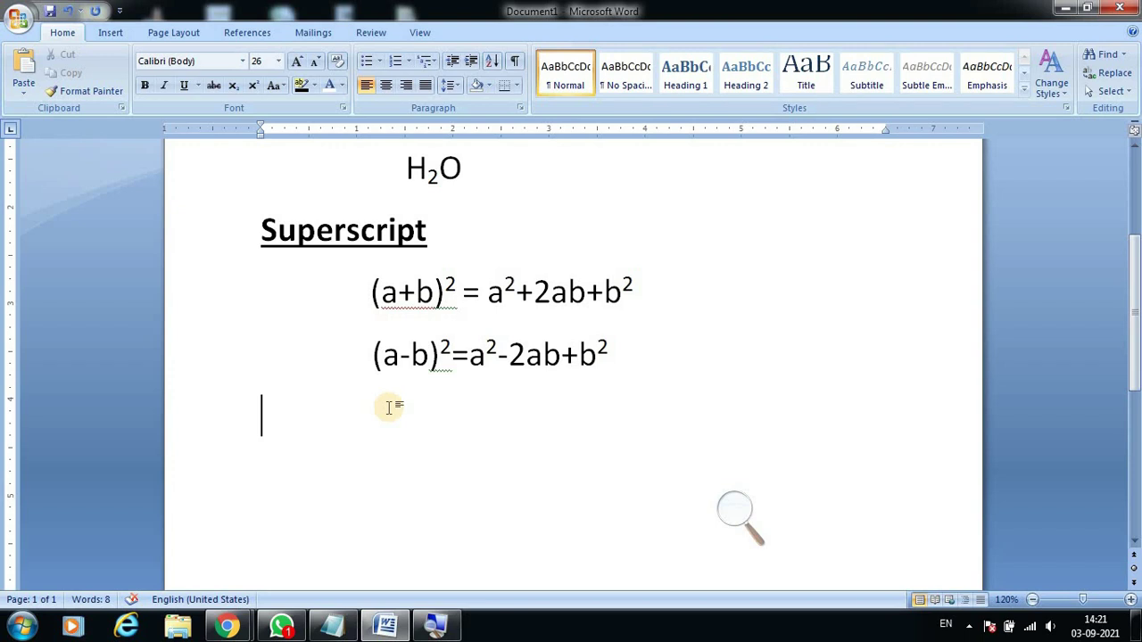
text(Sh)
text(ort)
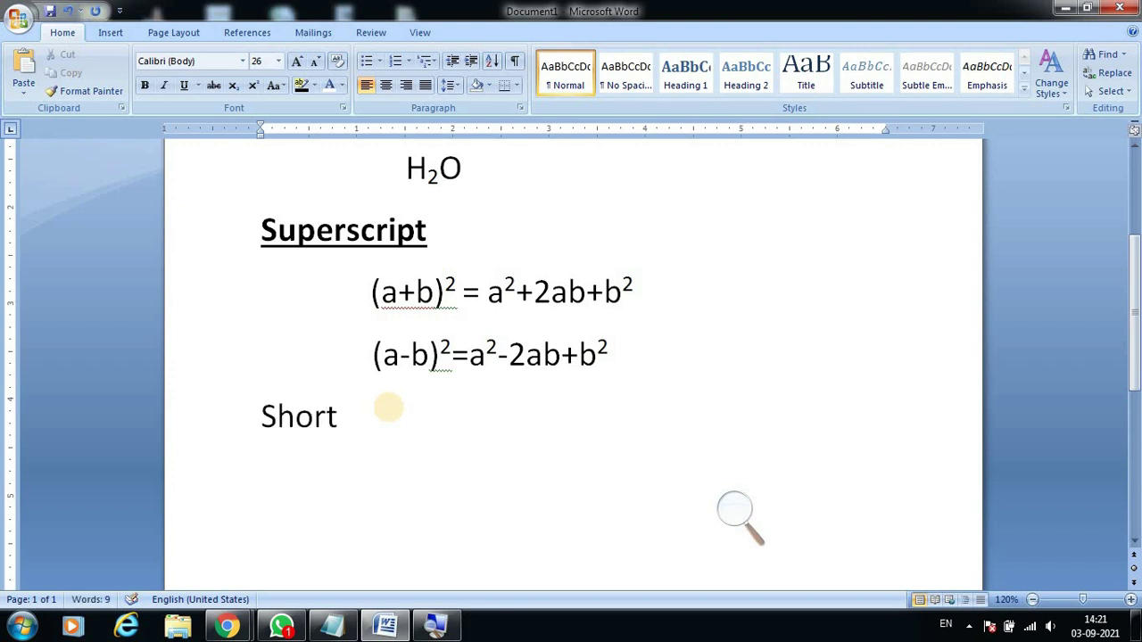
text(cut Key)
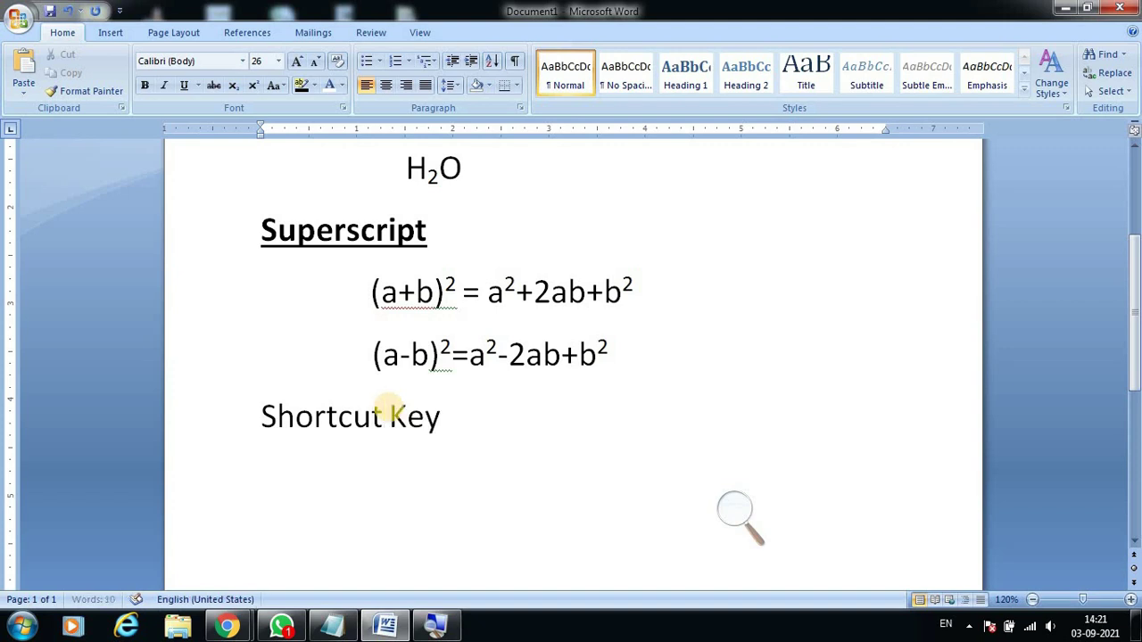
text(:)
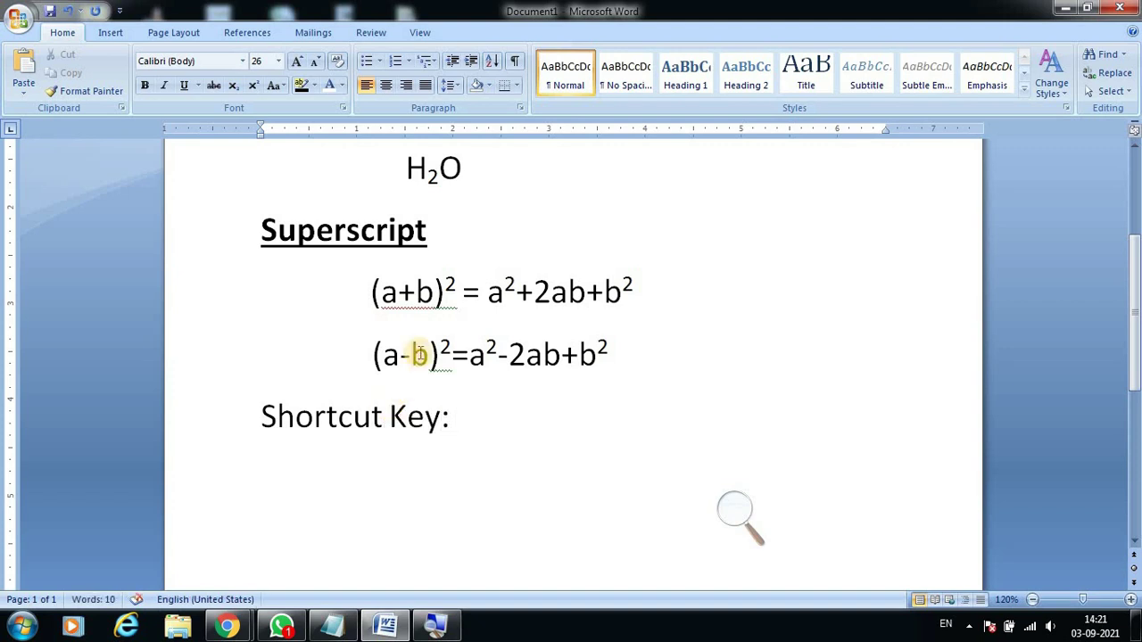
Turn the (a-b) equation's three superscript 2s back into normal digits, then reselect them.
click(451, 354)
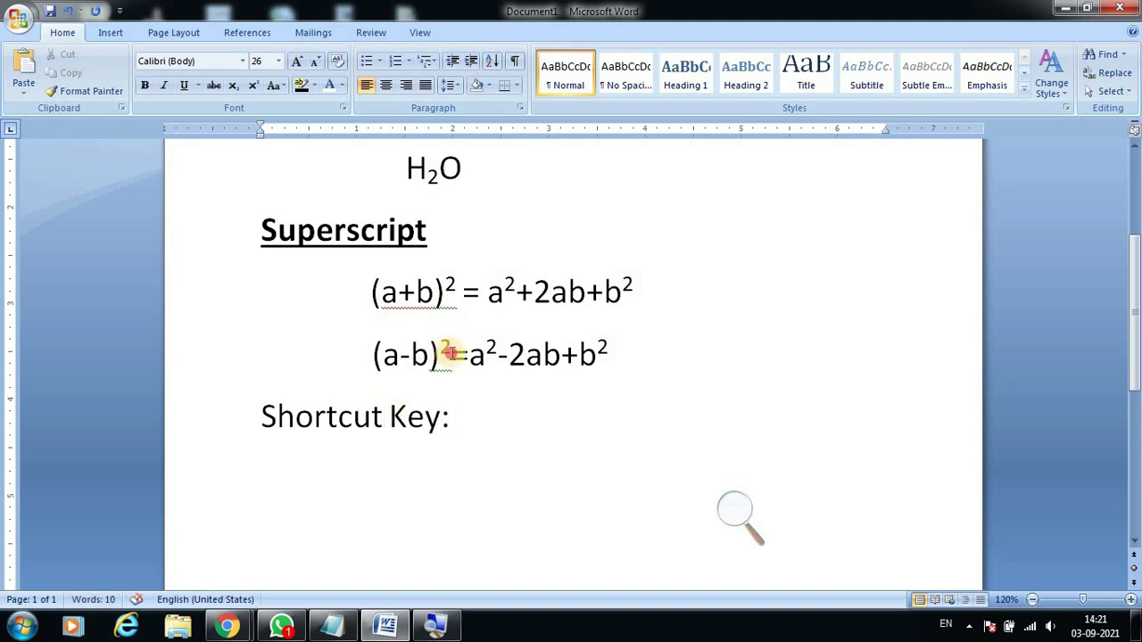
click(483, 355)
drag(439, 350, 501, 350)
drag(596, 349, 610, 350)
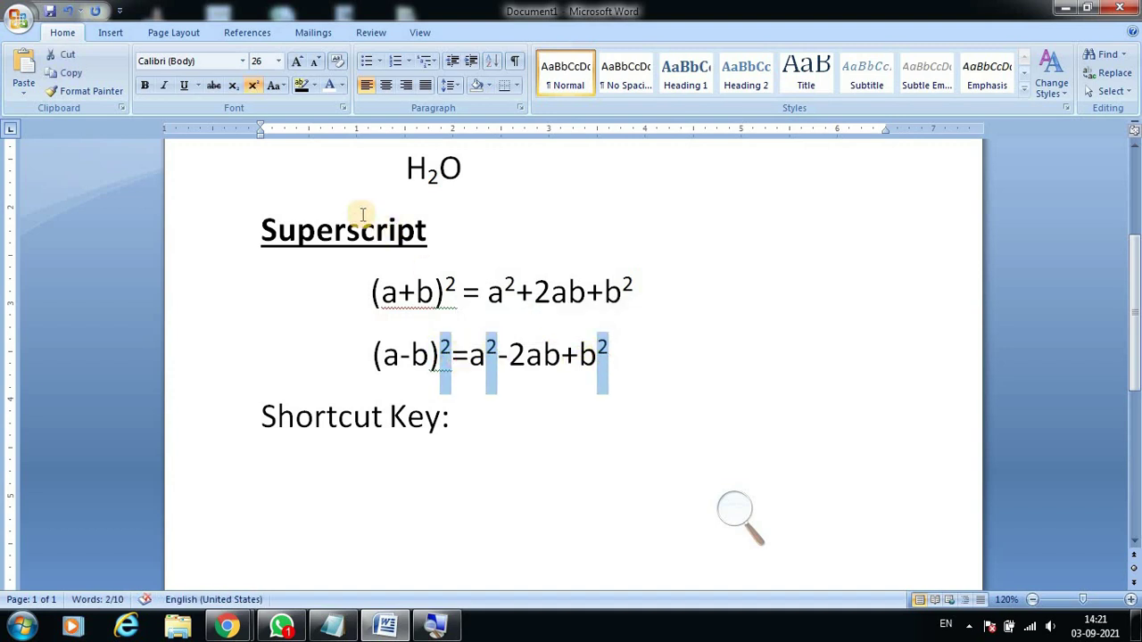
click(253, 89)
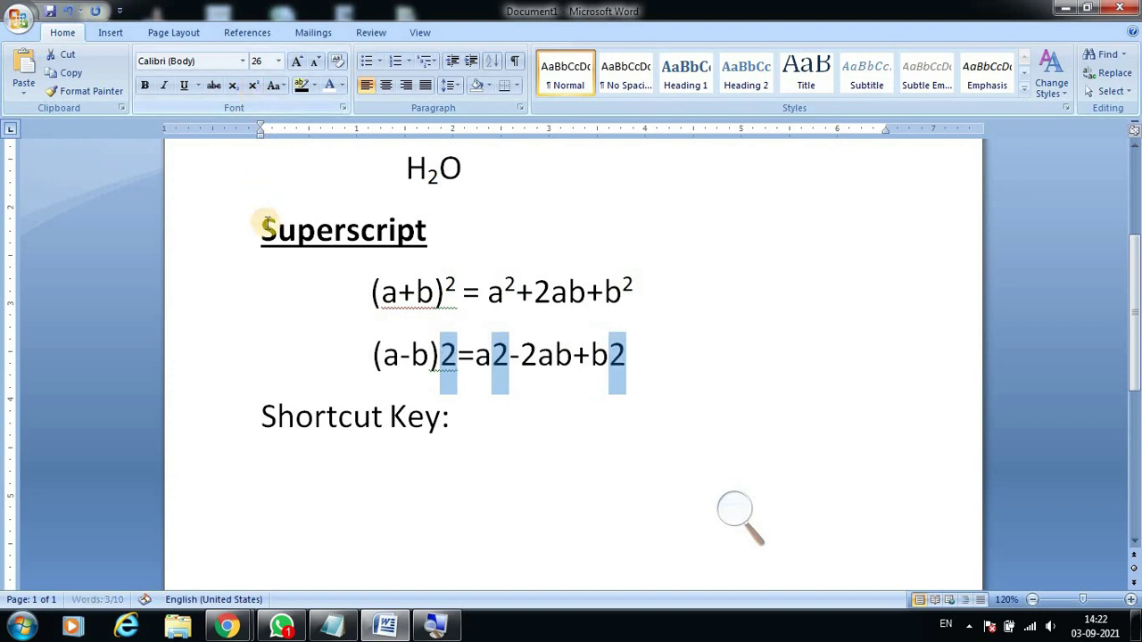
click(515, 422)
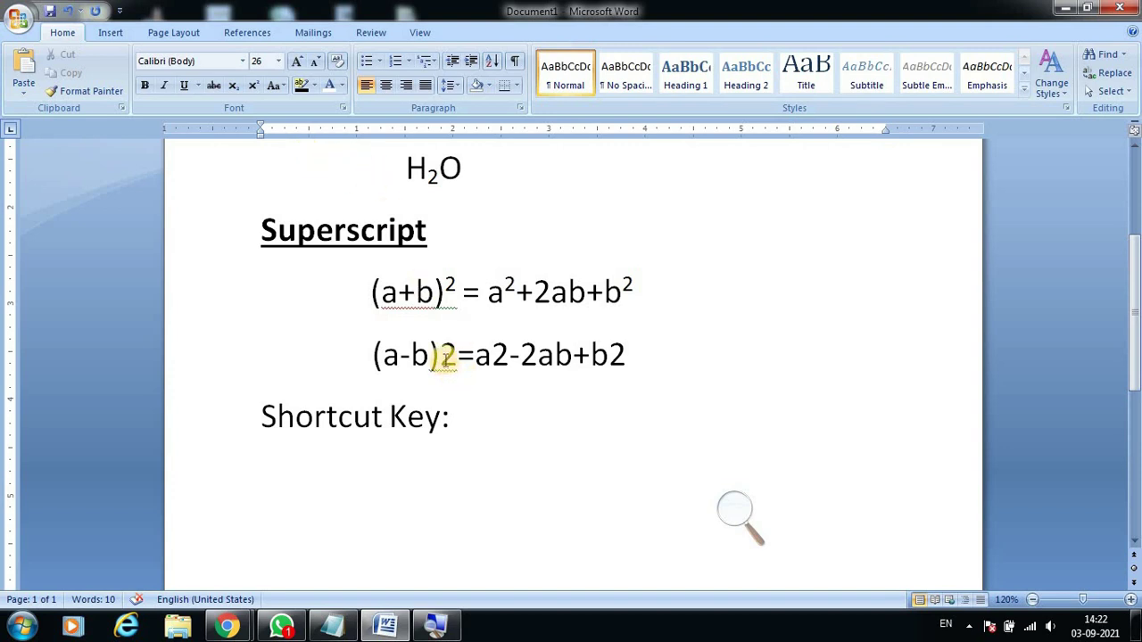
drag(440, 356, 508, 357)
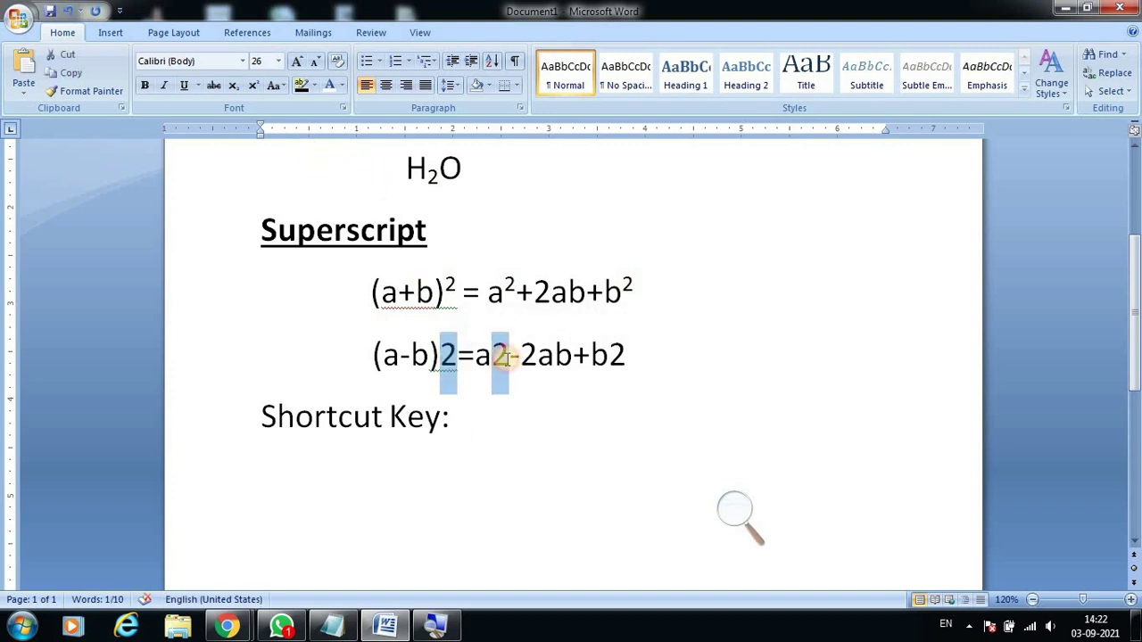
drag(610, 356, 625, 356)
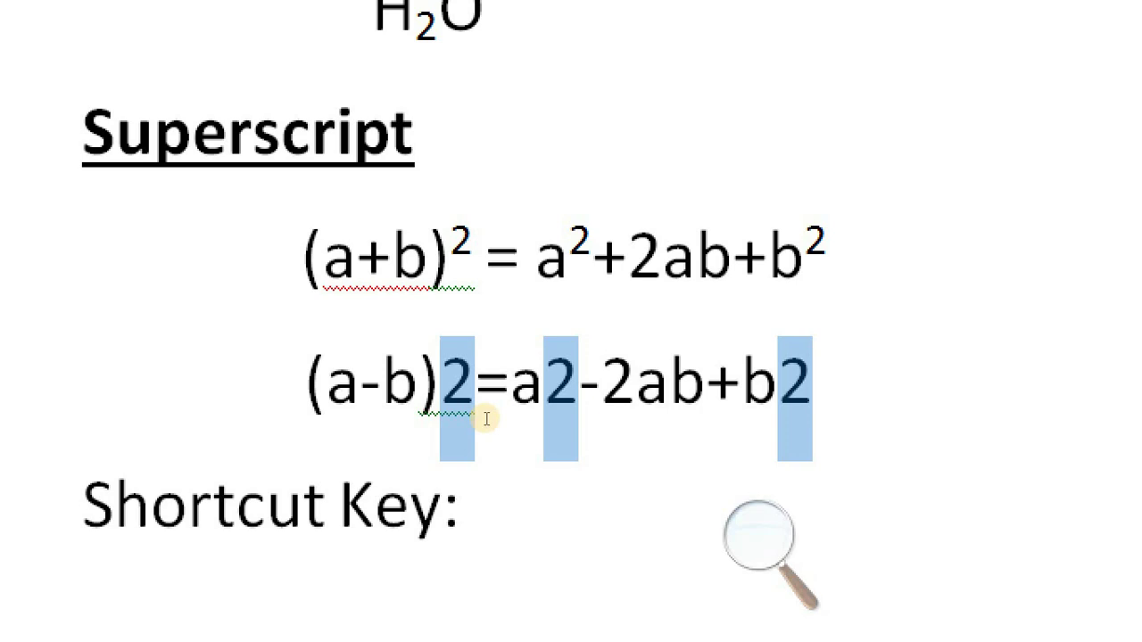
Reapply superscript to the selected 2s with Ctrl+Shift+= and complete 'Shortcut Key: Ctrl+Shift+='.
key(ctrl+shift+equal)
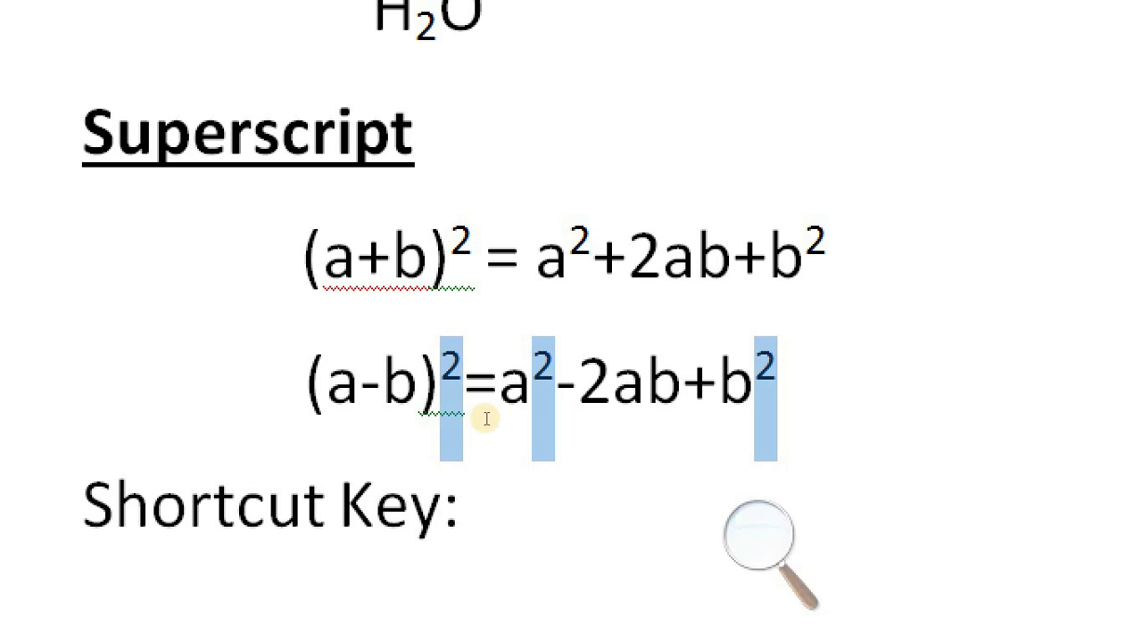
key(Down)
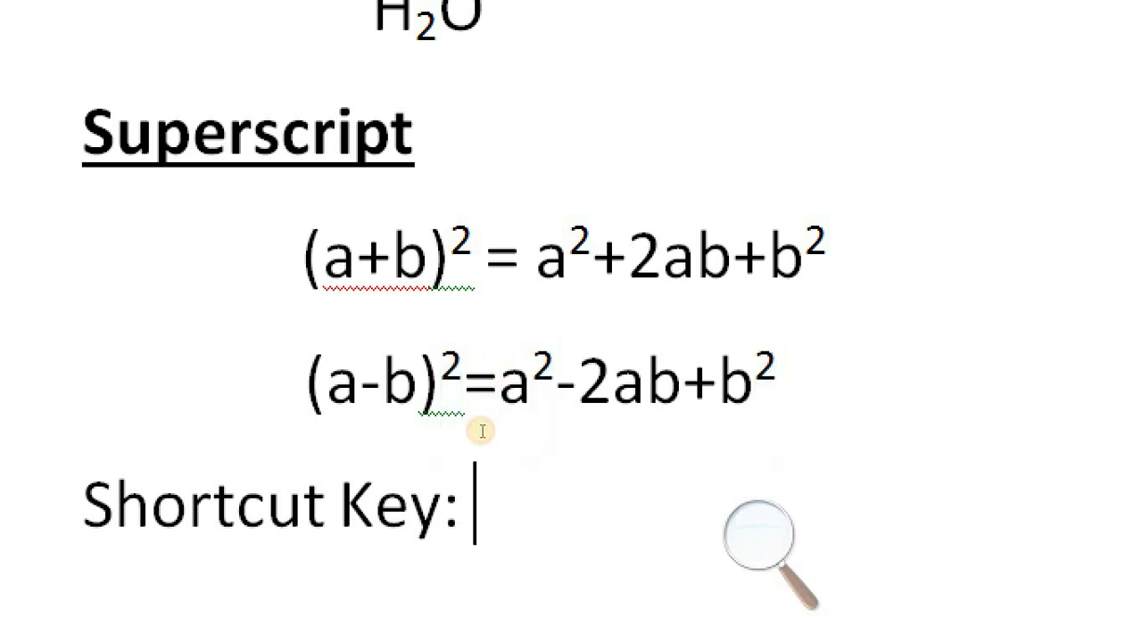
text(C)
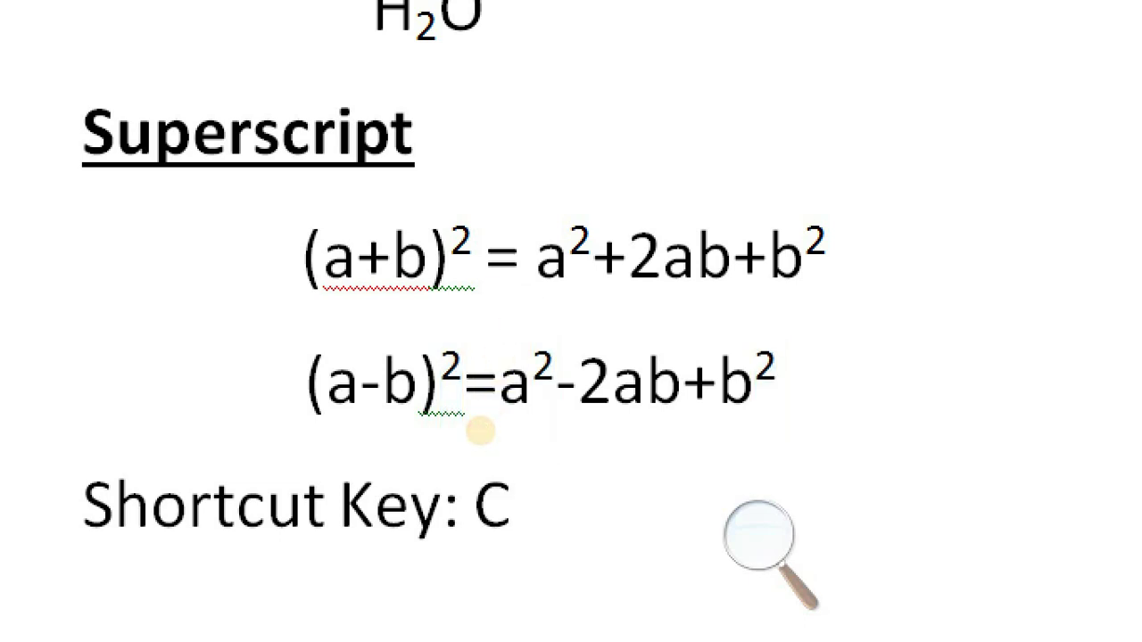
text(trl)
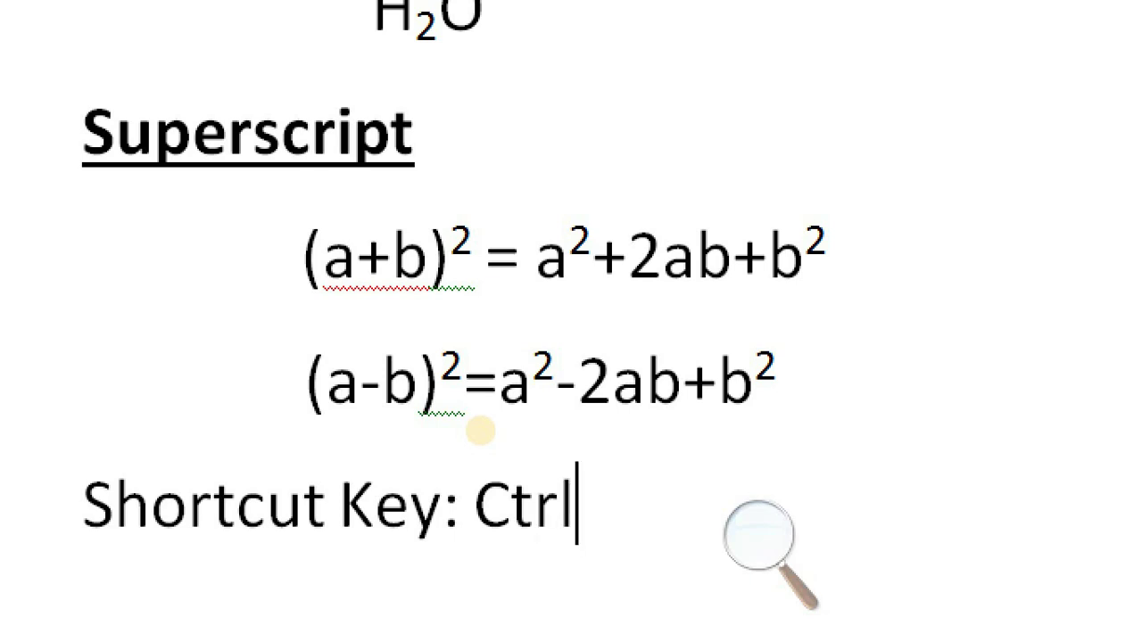
text(+Sh)
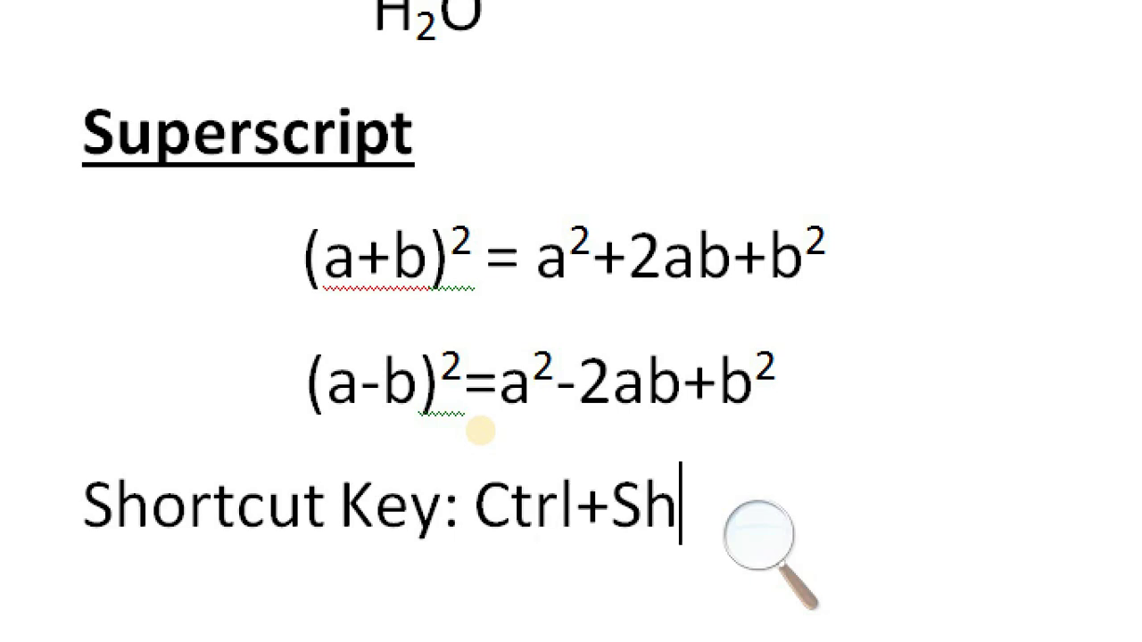
text(ift)
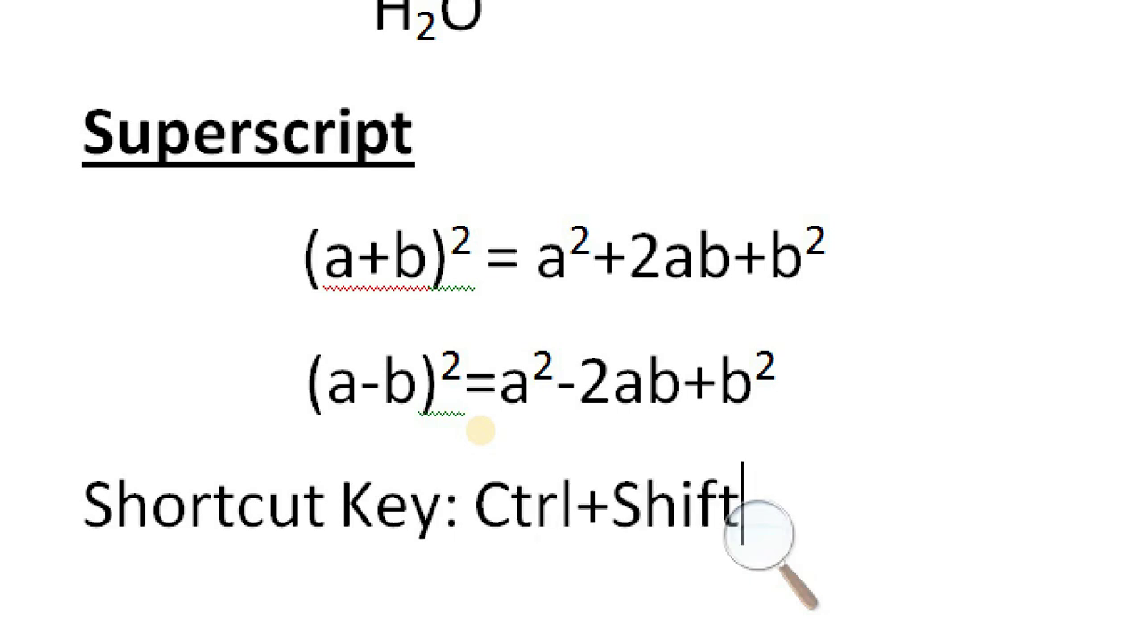
text(+)
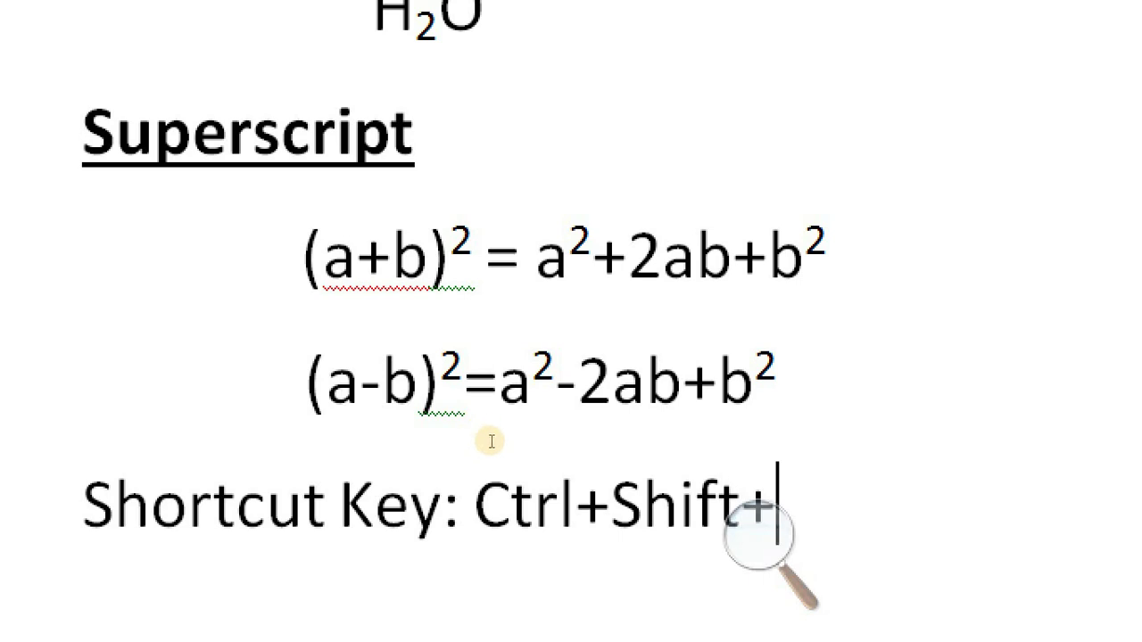
scroll(492, 482, down, 2)
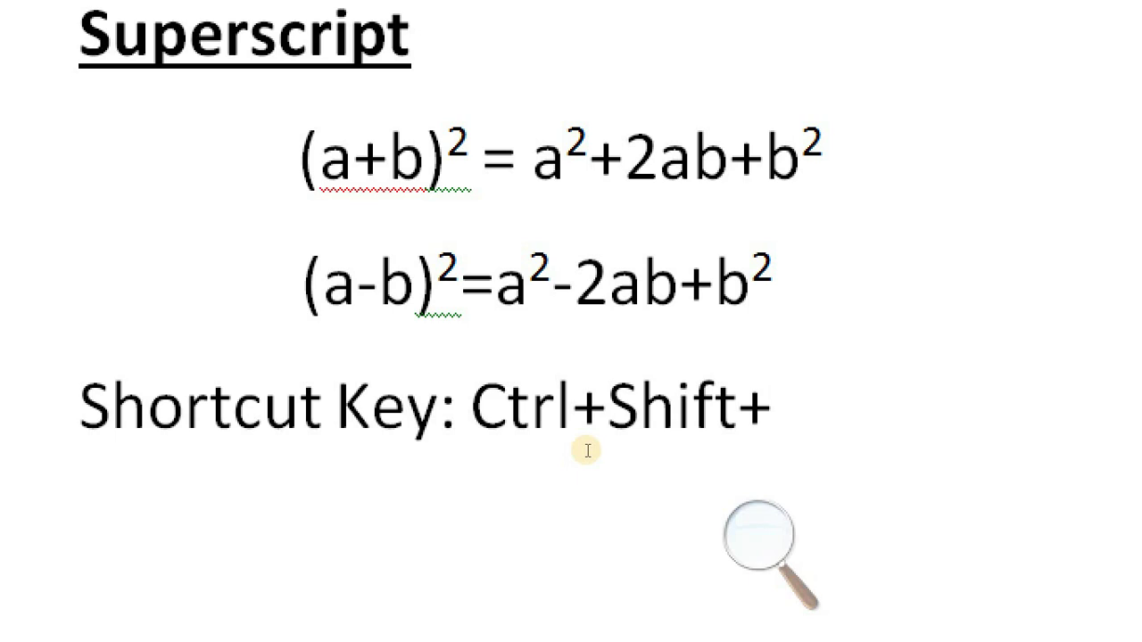
text(=)
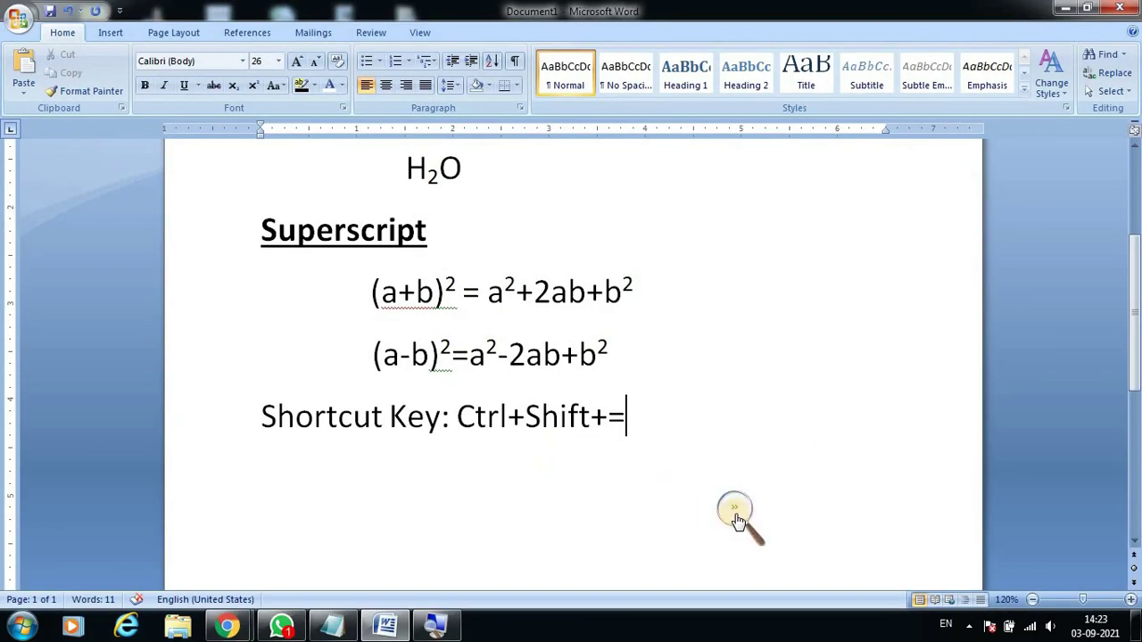
Start a new line below the 'Shortcut Key: Ctrl+Shift+=' line.
click(741, 513)
drag(766, 502, 730, 627)
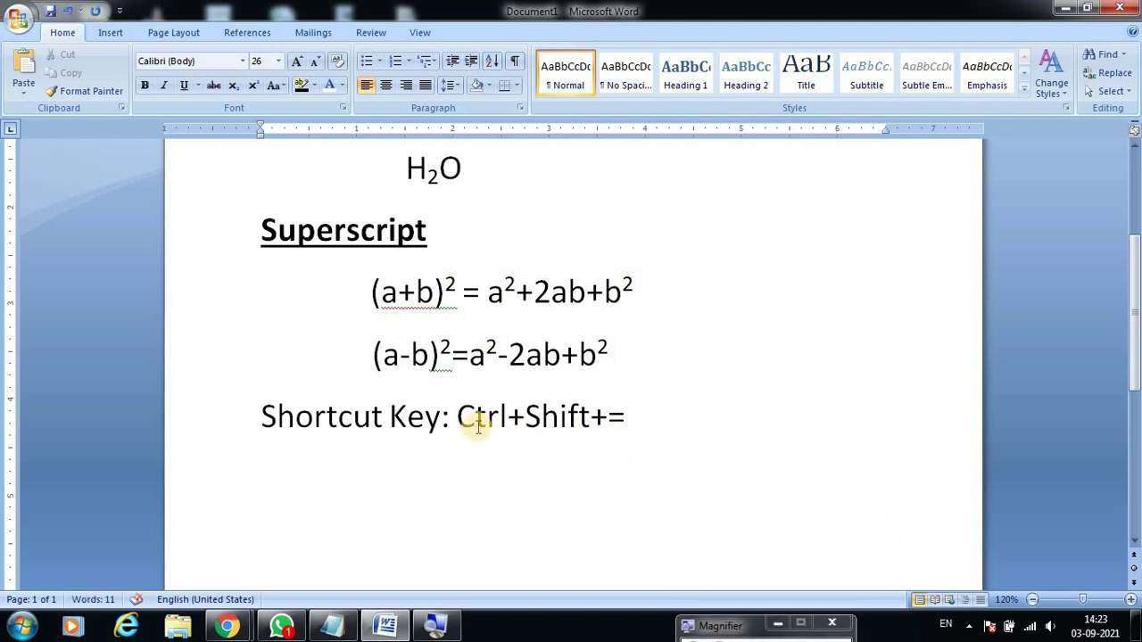
mouse_move(458, 416)
mouse_down()
mouse_move(590, 418)
mouse_move(637, 443)
mouse_up()
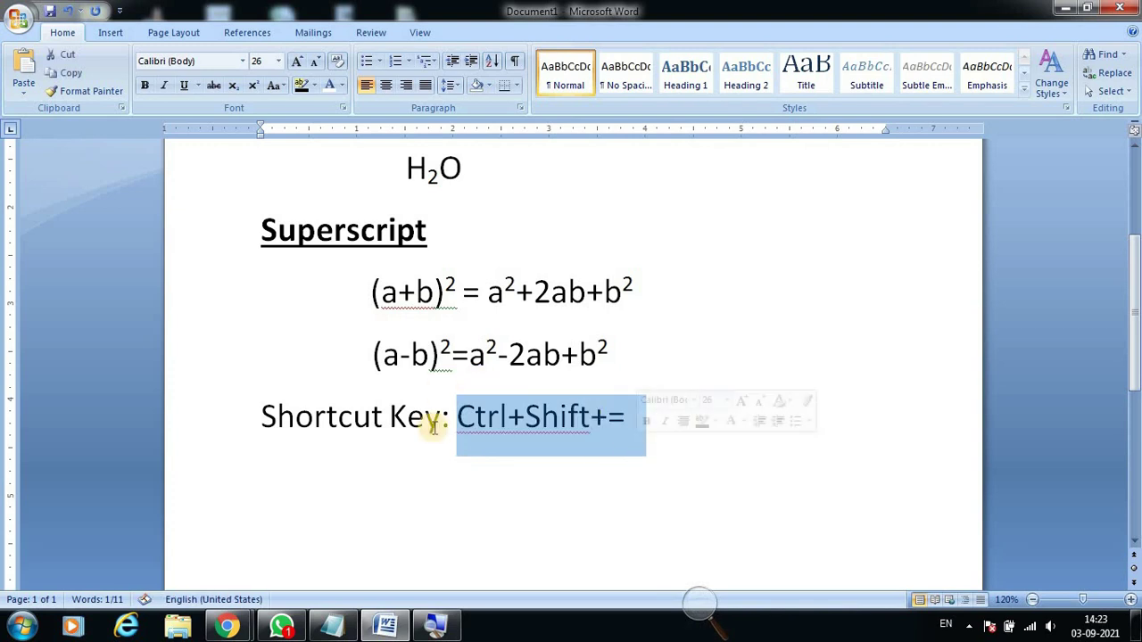
click(695, 445)
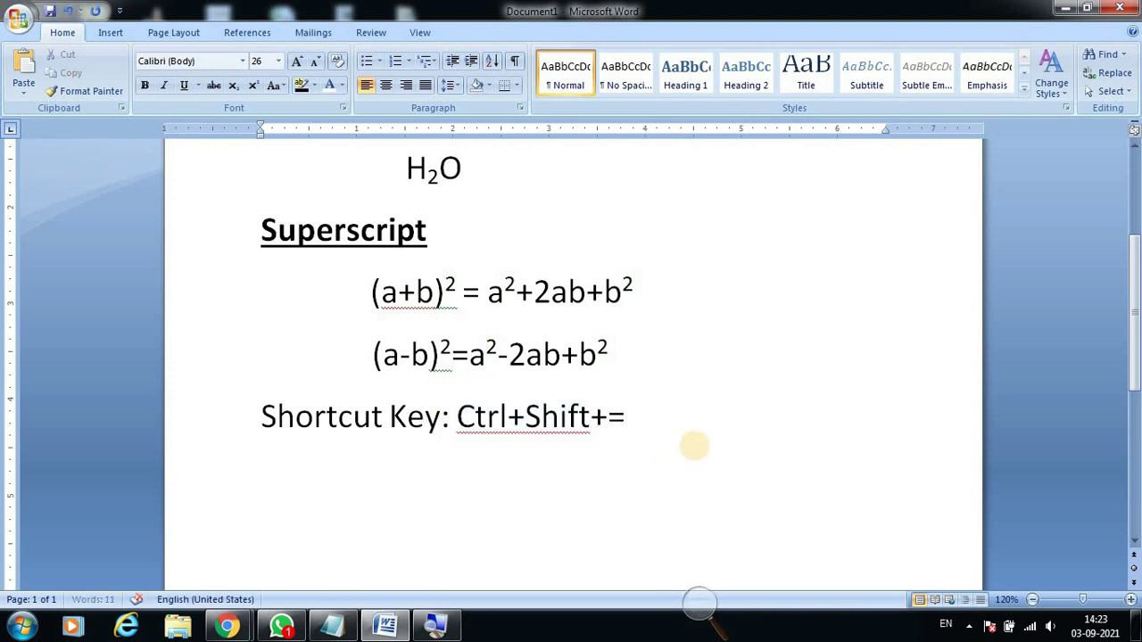
key(Return)
Add the line 'Shortcut Key: Ctrl+=' below H2O in the Subscript section.
scroll(652, 354, up, 1)
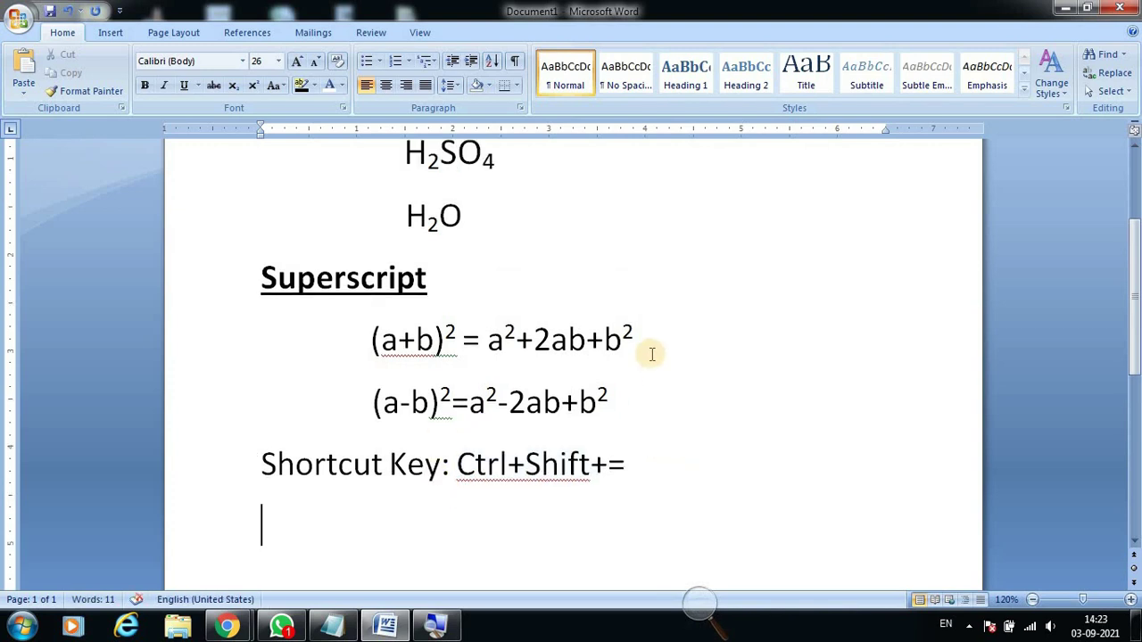
scroll(652, 354, up, 1)
scroll(652, 354, up, 1)
click(474, 308)
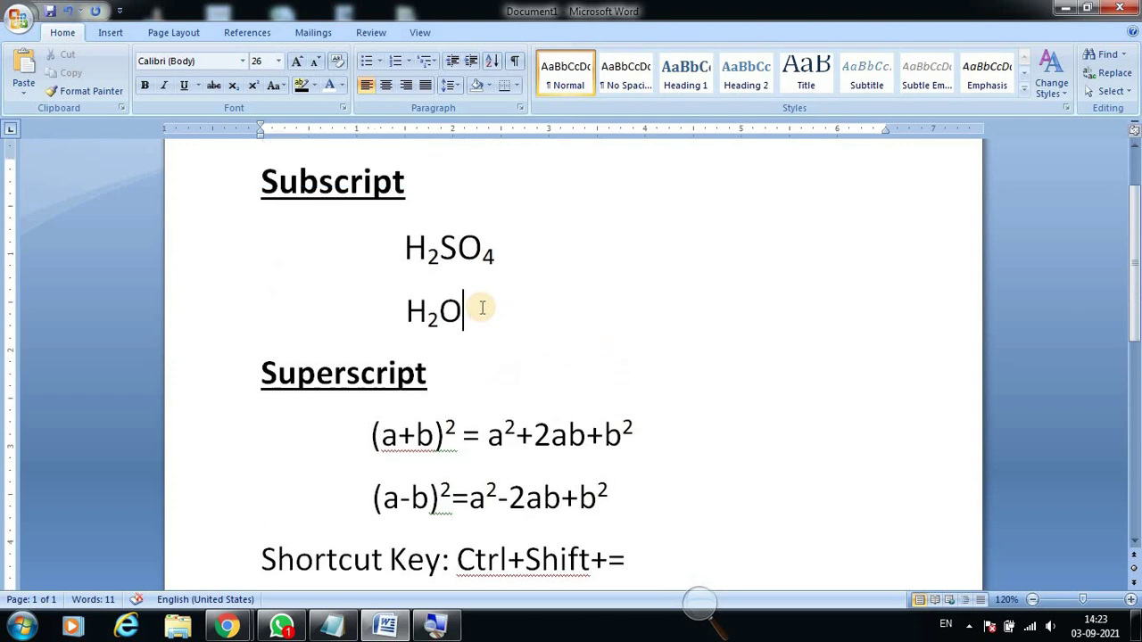
key(Return)
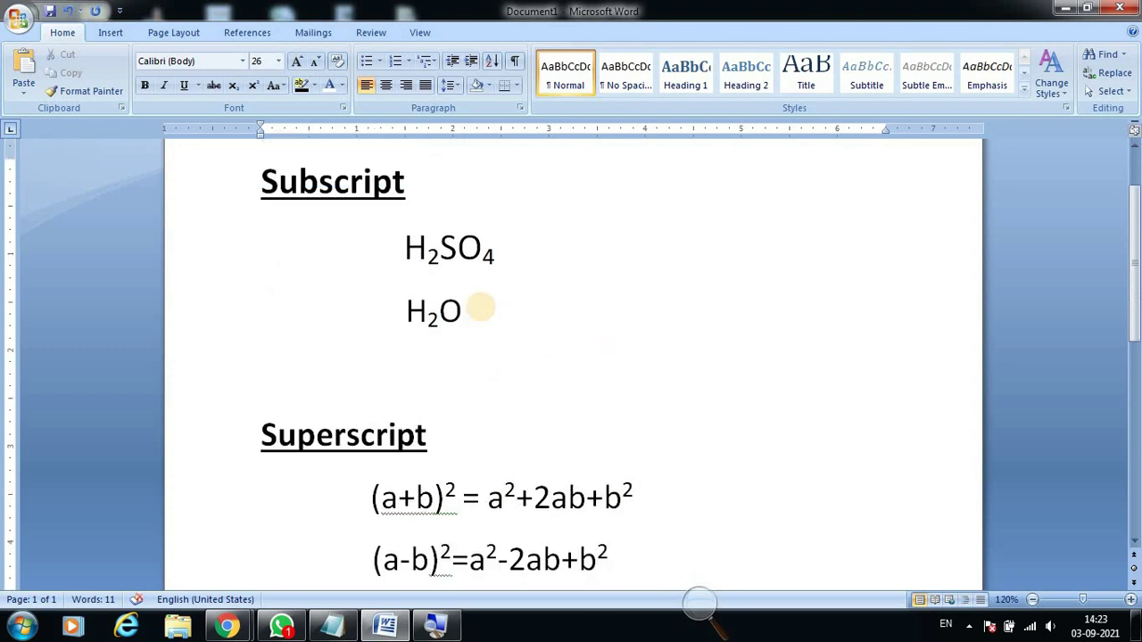
text(Shortcu)
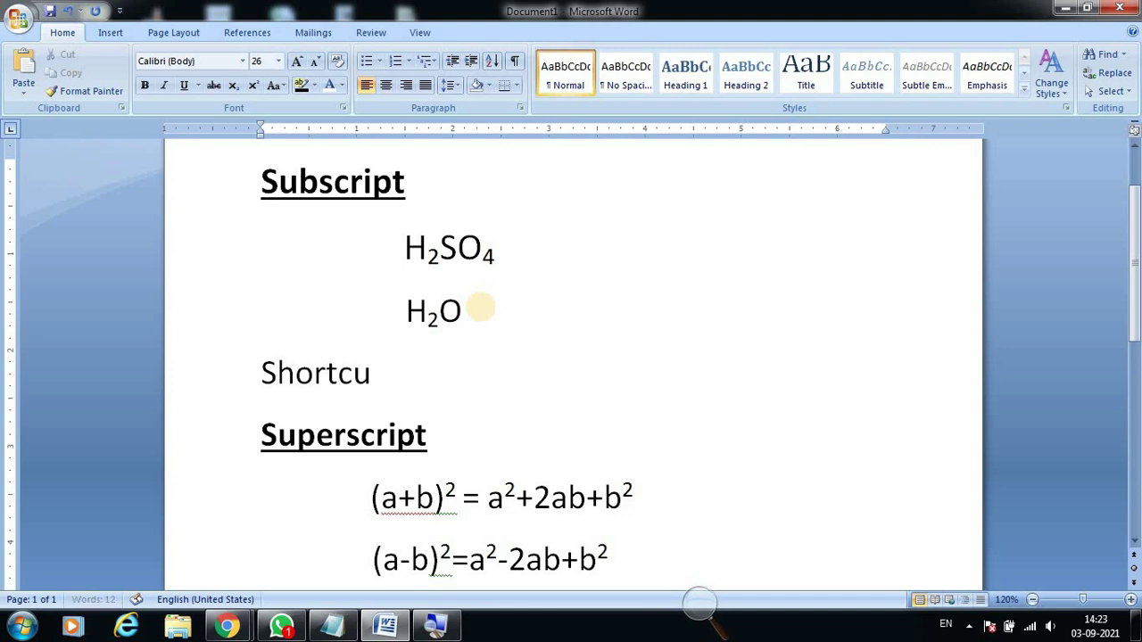
text(t Key:)
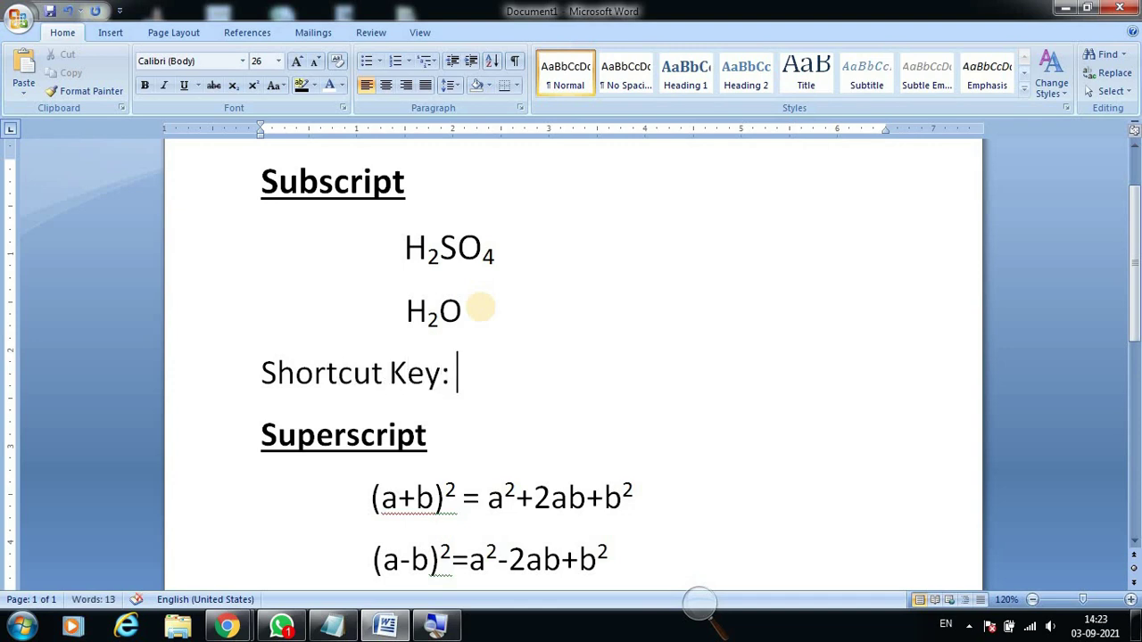
text( C)
text(trl)
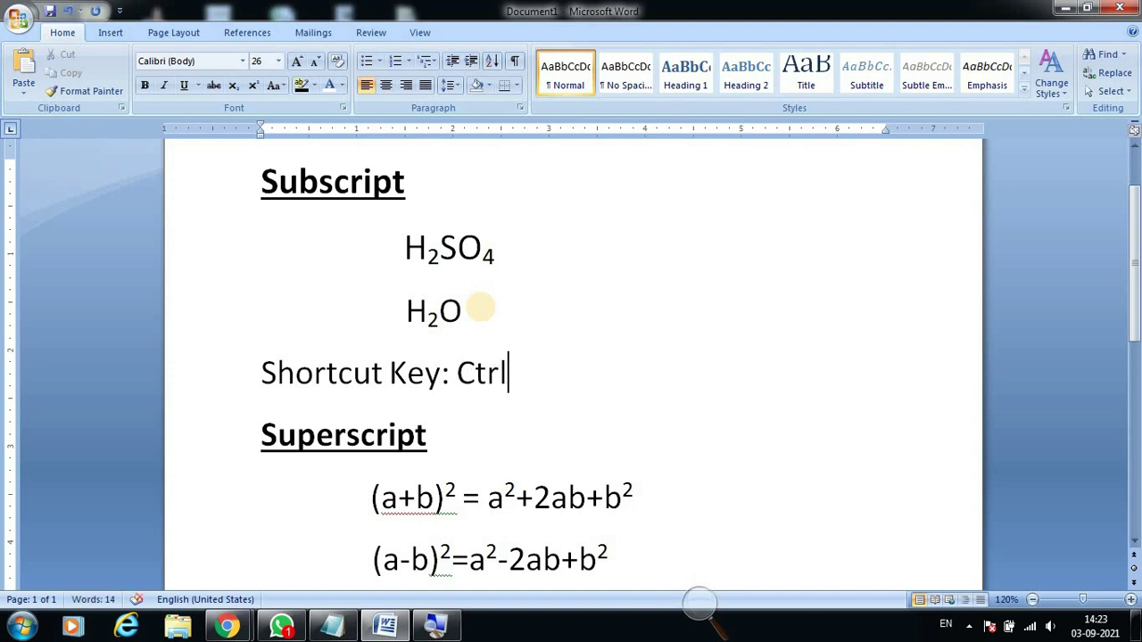
text(+)
text(=)
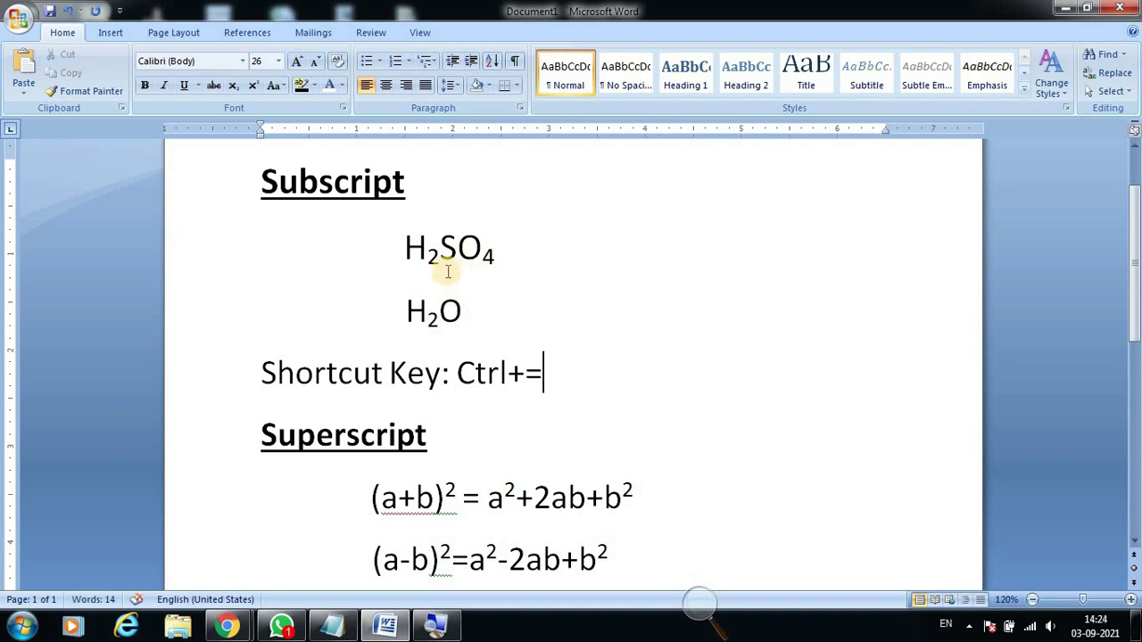
drag(427, 253, 495, 258)
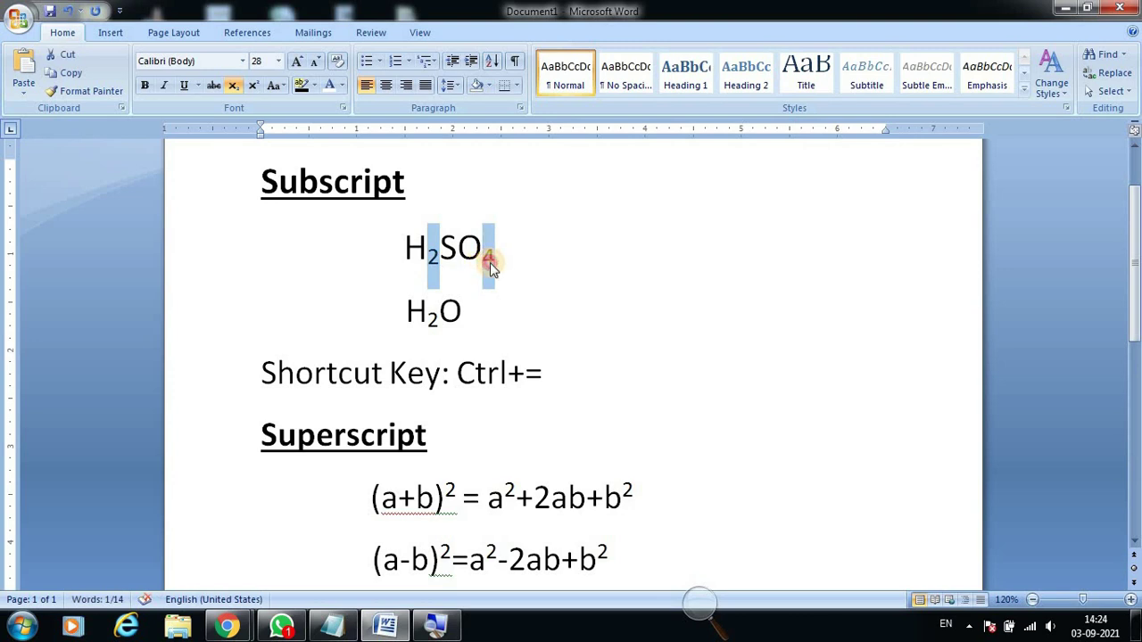
click(233, 84)
click(523, 299)
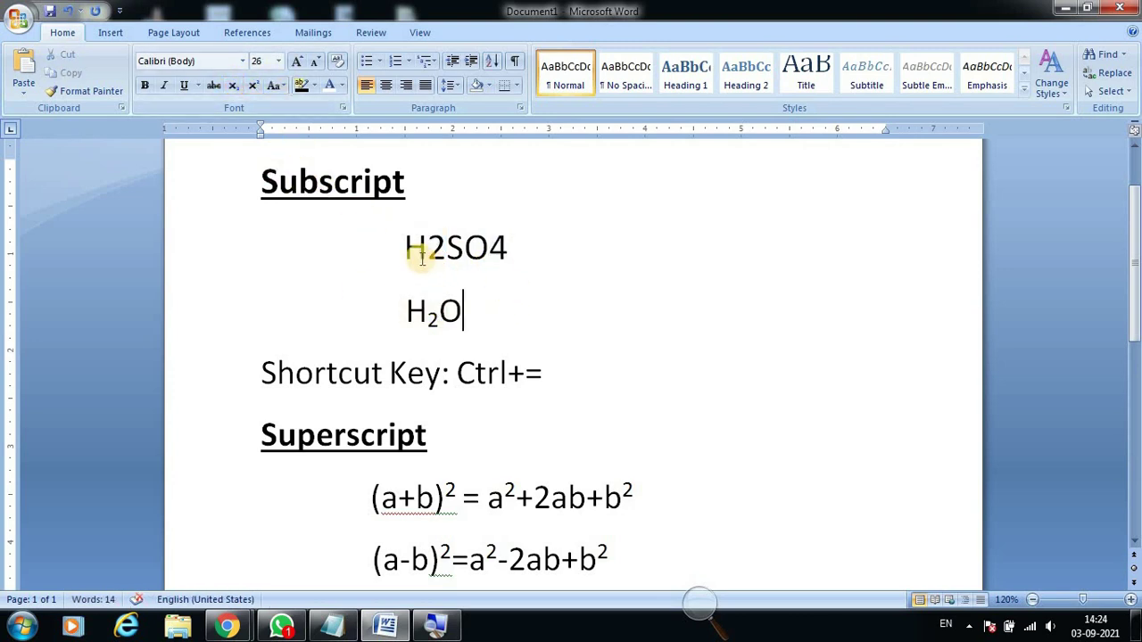
drag(427, 253, 442, 257)
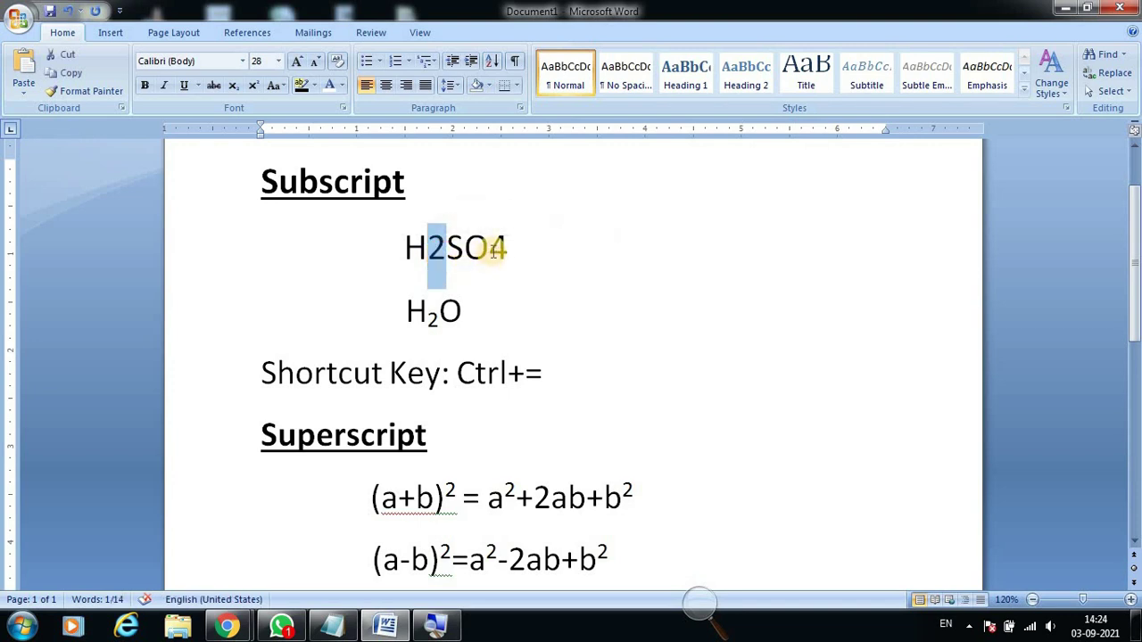
drag(490, 250, 505, 253)
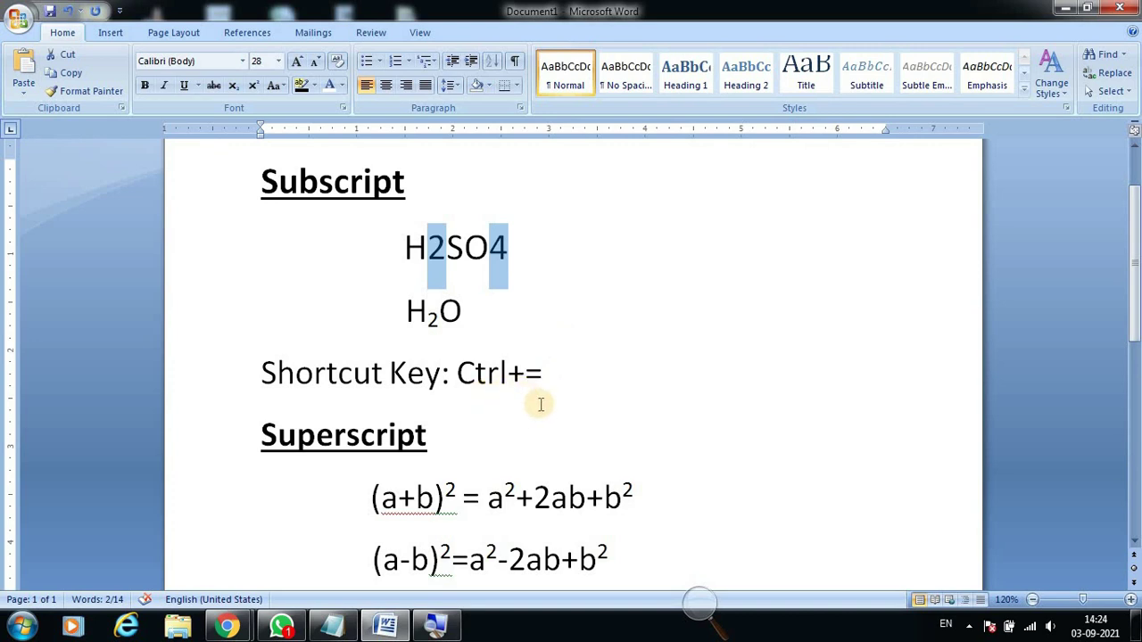
key(ctrl+equal)
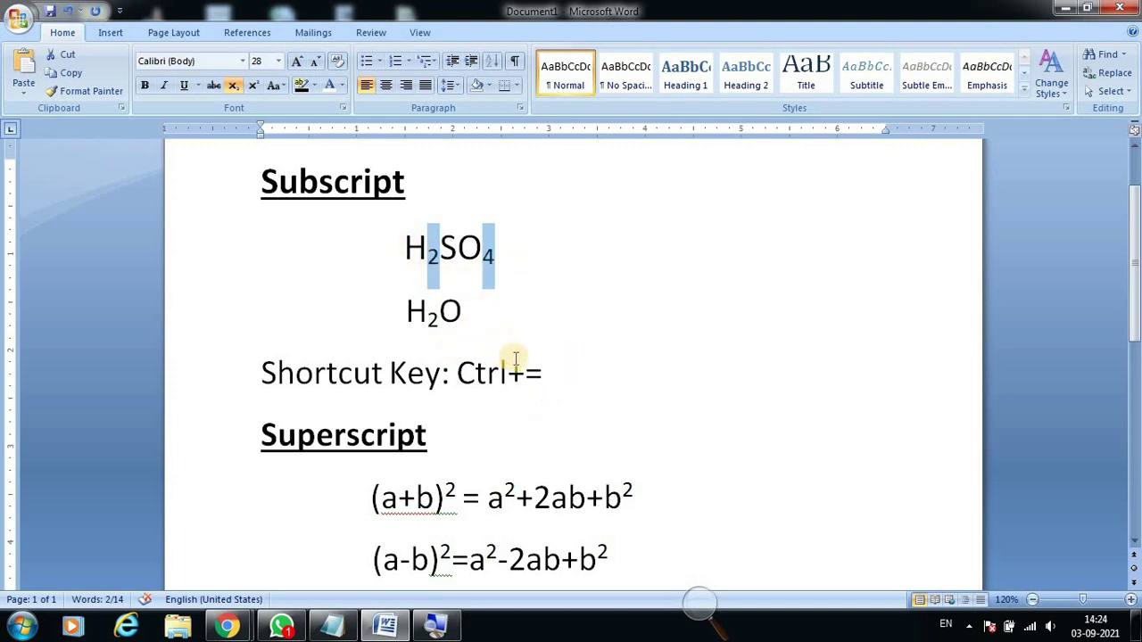
Insert a blank paragraph under the Superscript section's 'Shortcut Key: Ctrl+Shift+=' line.
scroll(518, 362, down, 2)
scroll(514, 356, down, 3)
scroll(540, 426, down, 2)
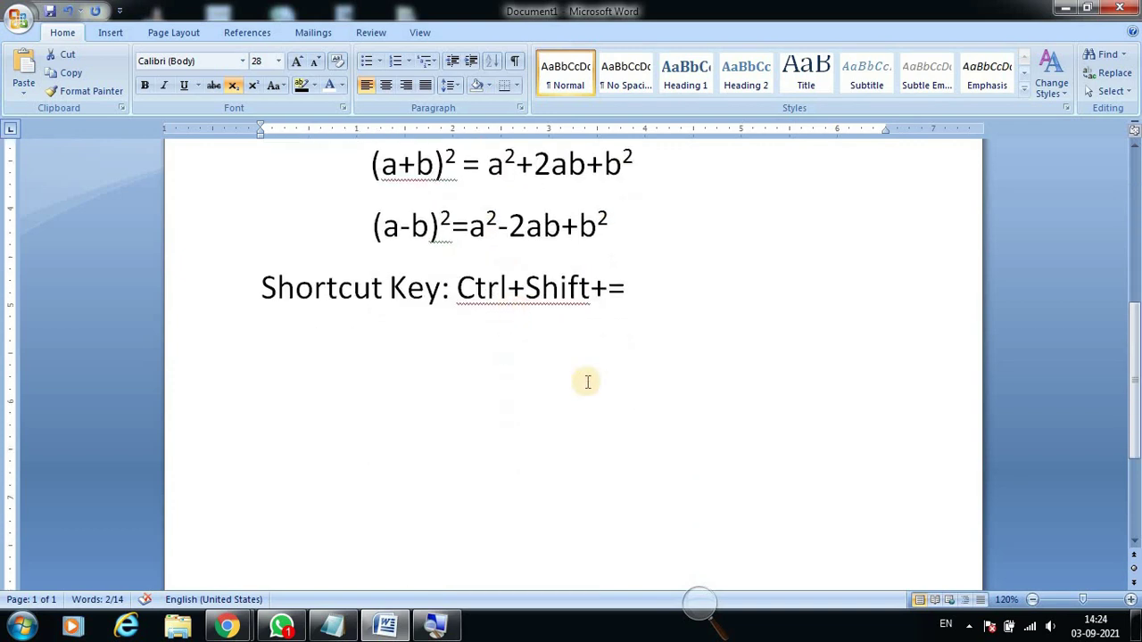
click(660, 379)
scroll(607, 393, up, 1)
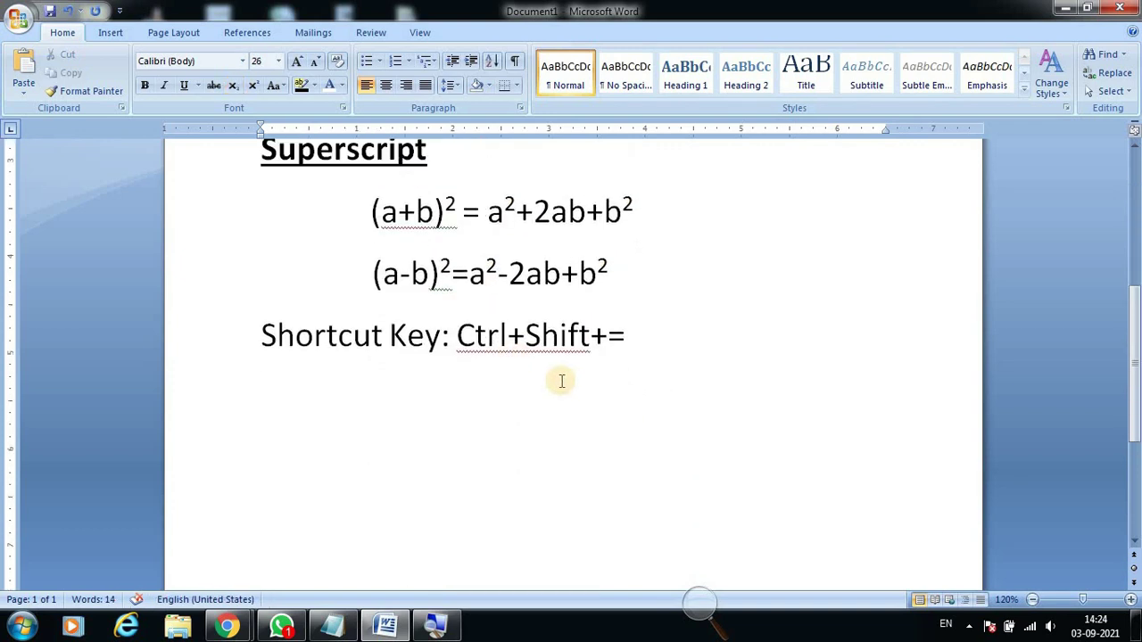
scroll(560, 373, up, 5)
scroll(557, 361, up, 1)
scroll(552, 360, down, 1)
scroll(580, 368, up, 2)
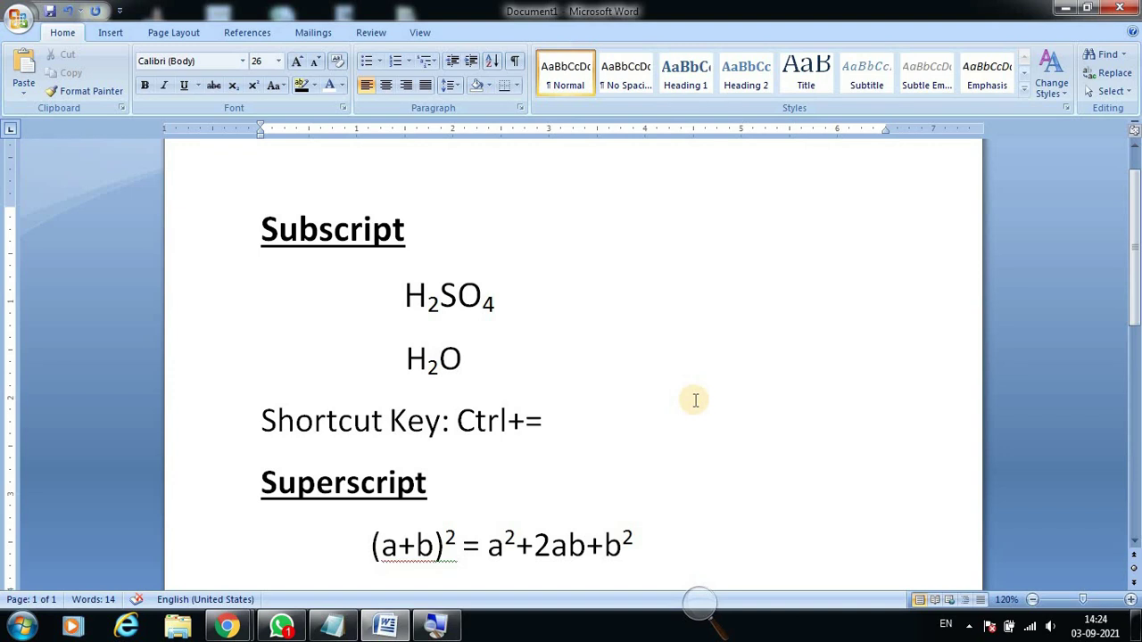
scroll(658, 402, down, 1)
scroll(528, 403, down, 1)
scroll(512, 362, up, 2)
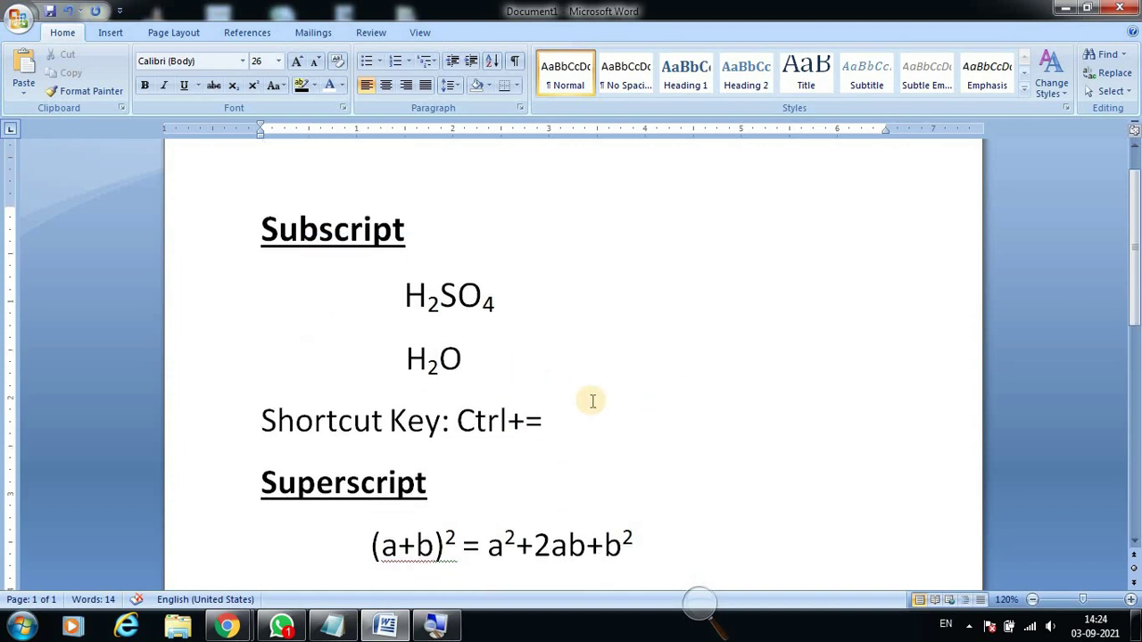
scroll(593, 403, down, 1)
scroll(591, 401, down, 3)
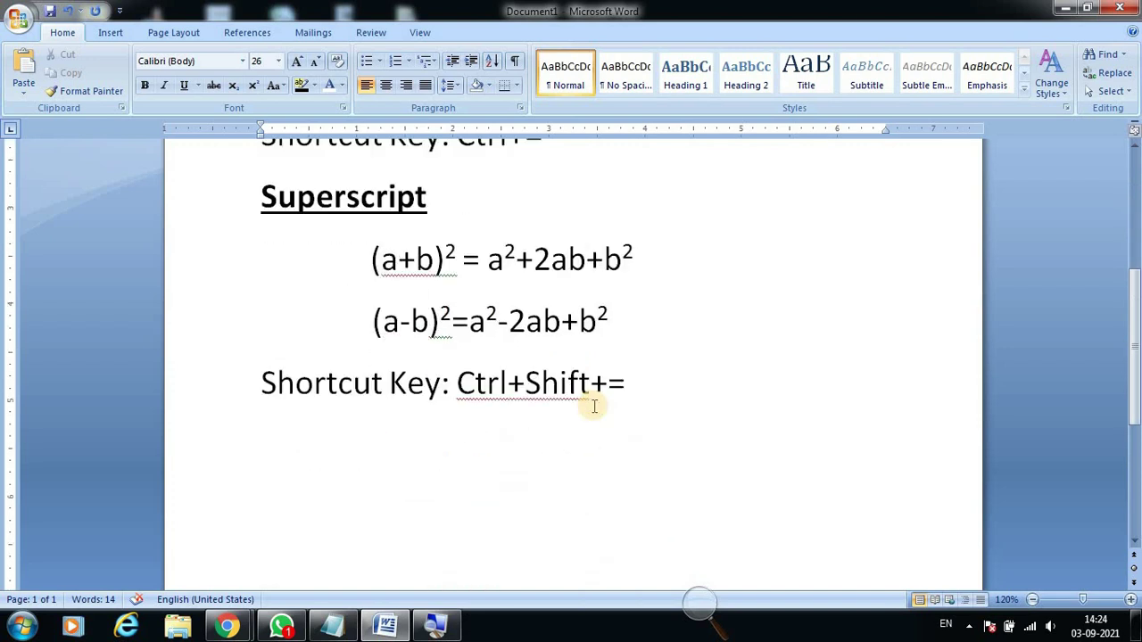
scroll(592, 404, down, 2)
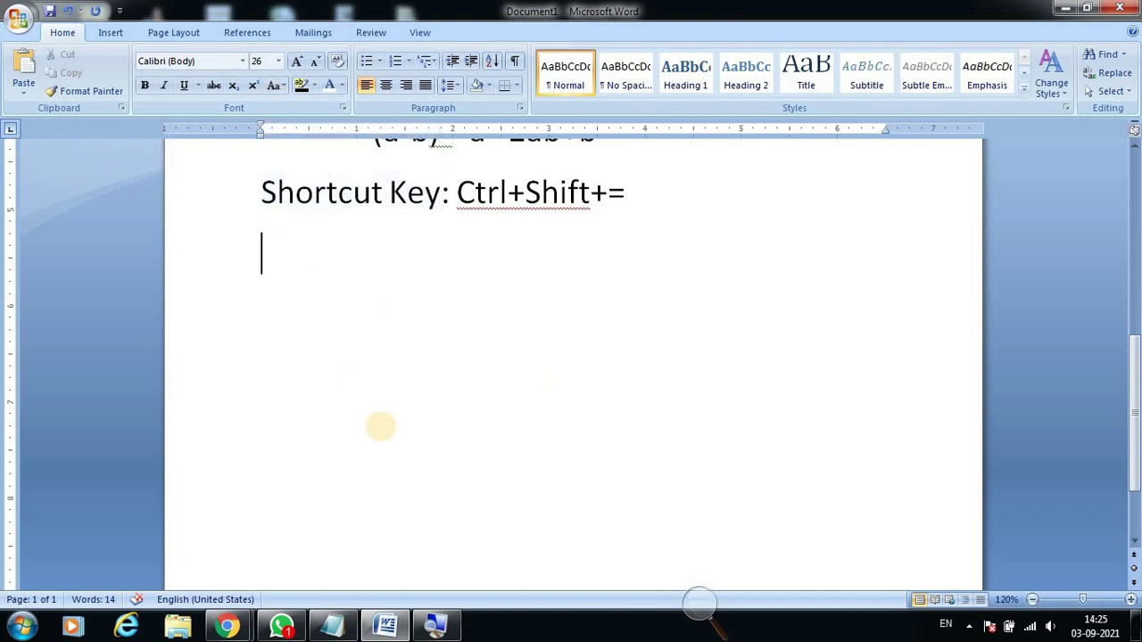
key(Return)
Type the bold, underlined heading 'Change Case:' and start a new line beneath it.
key(ctrl+b)
key(ctrl+u)
text(Cha)
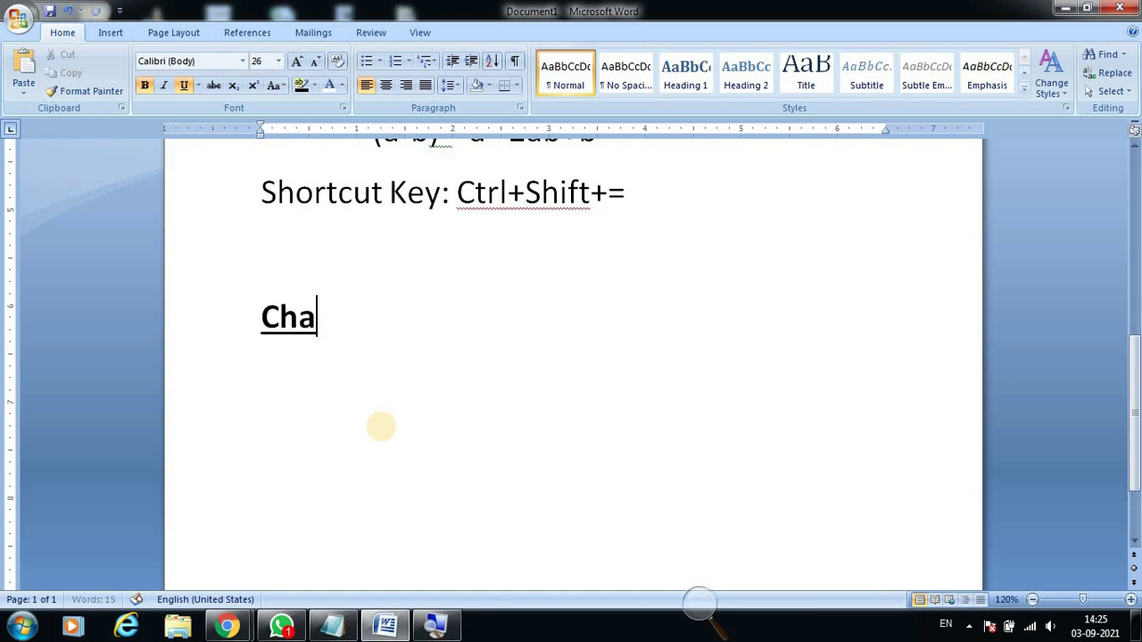
text(nge Ca)
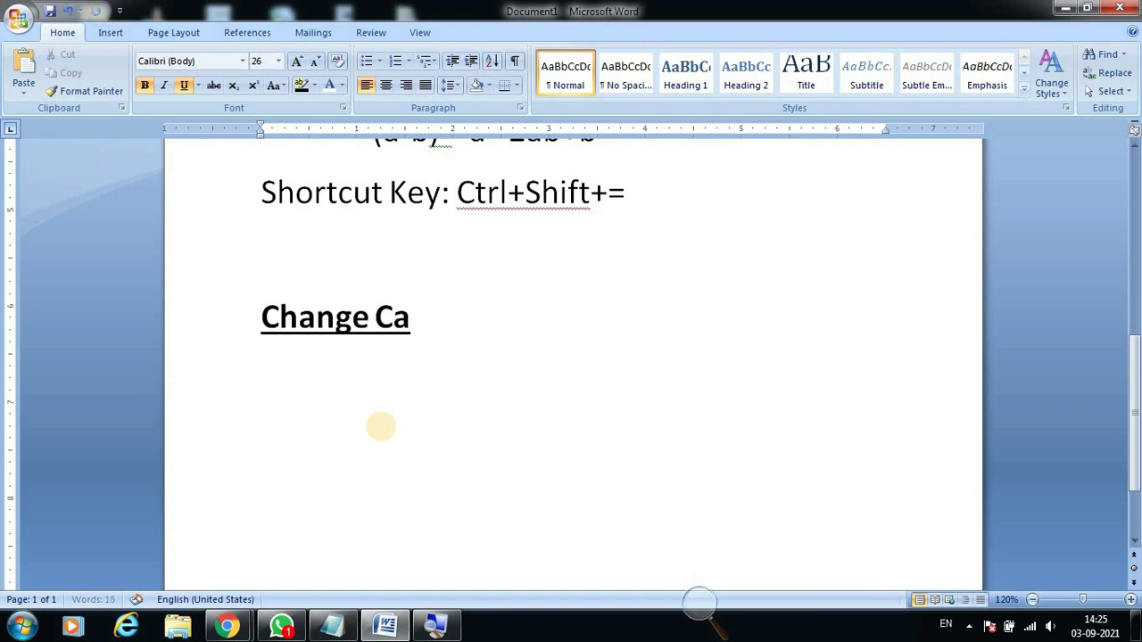
text(se:)
key(ctrl+u)
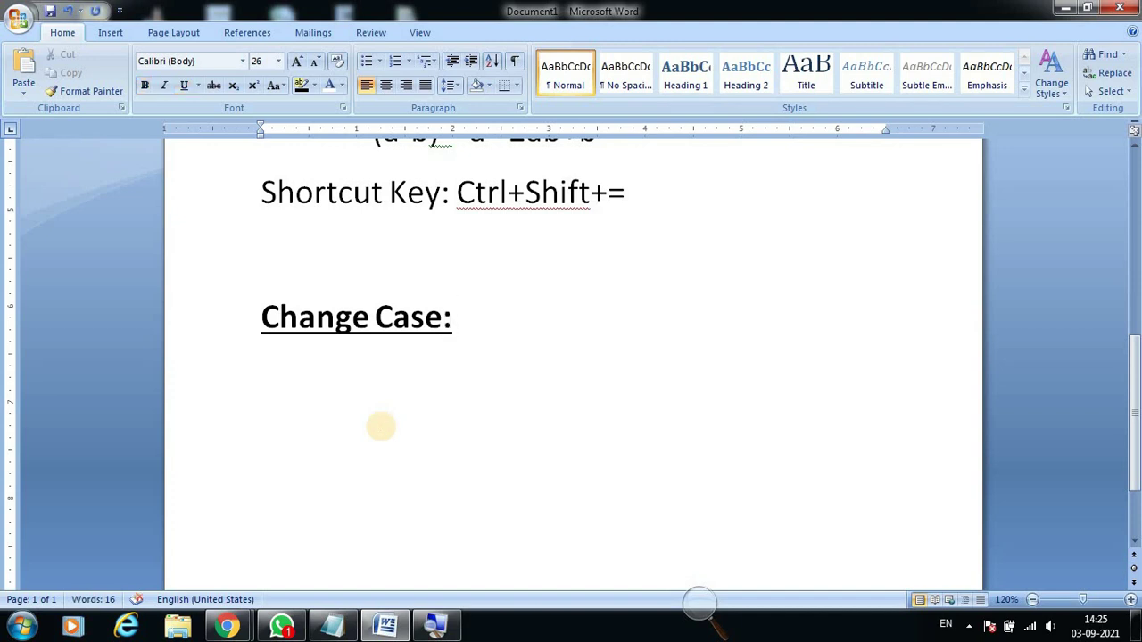
key(Return)
scroll(441, 433, down, 1)
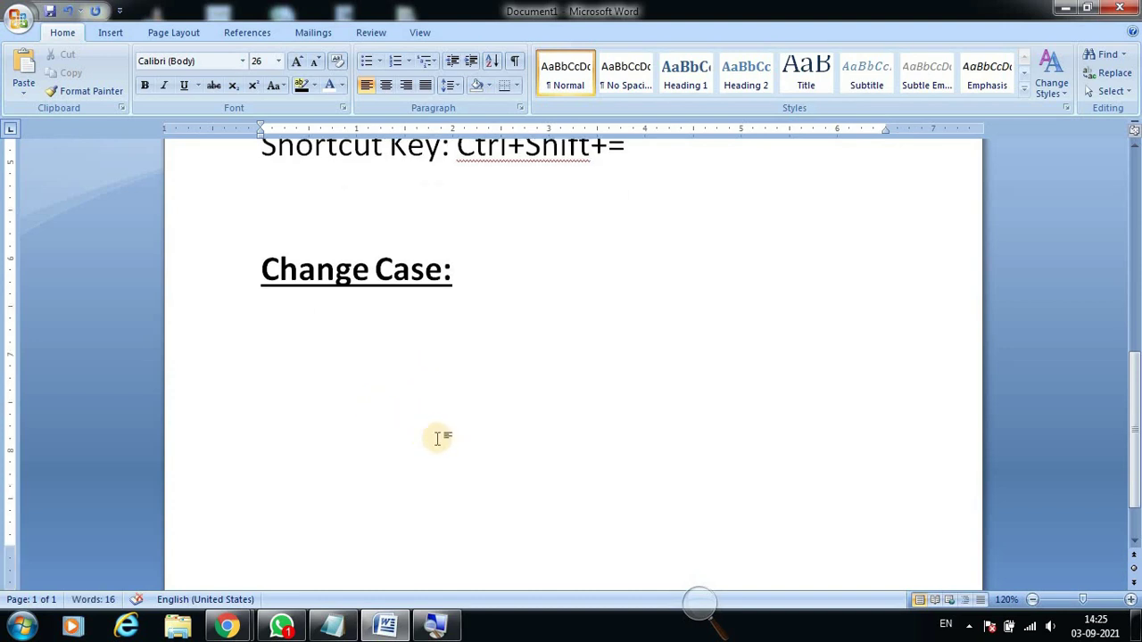
Type the sample sentence 'My name is' followed by a full name, then start a new line.
text(My)
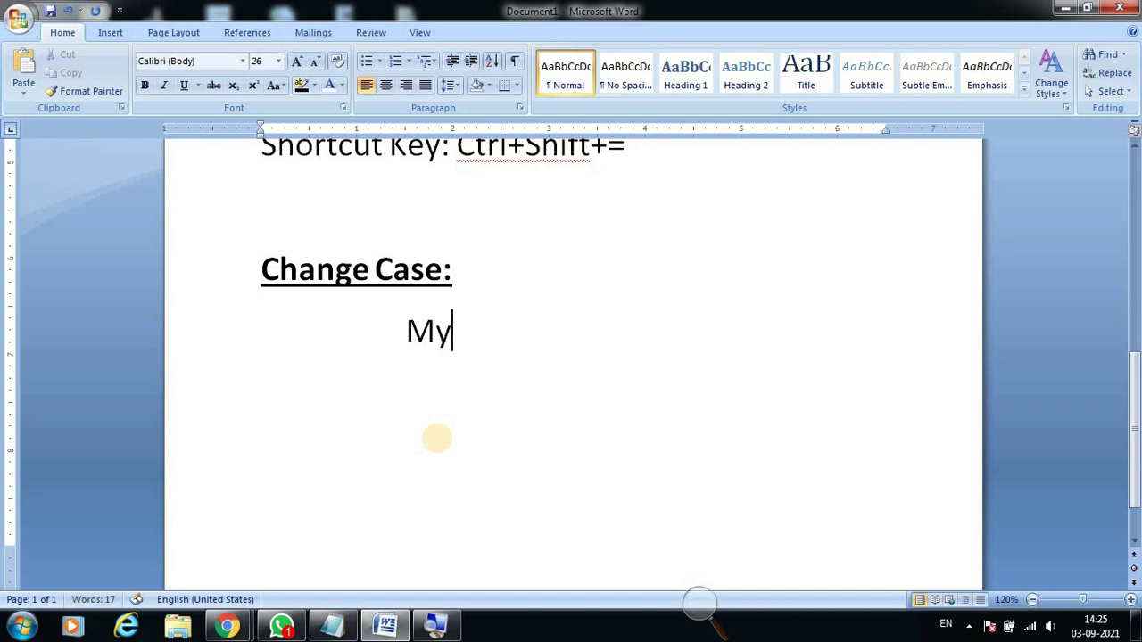
text(is)
text( is)
key(BackSpace)
key(BackSpace)
text(name is)
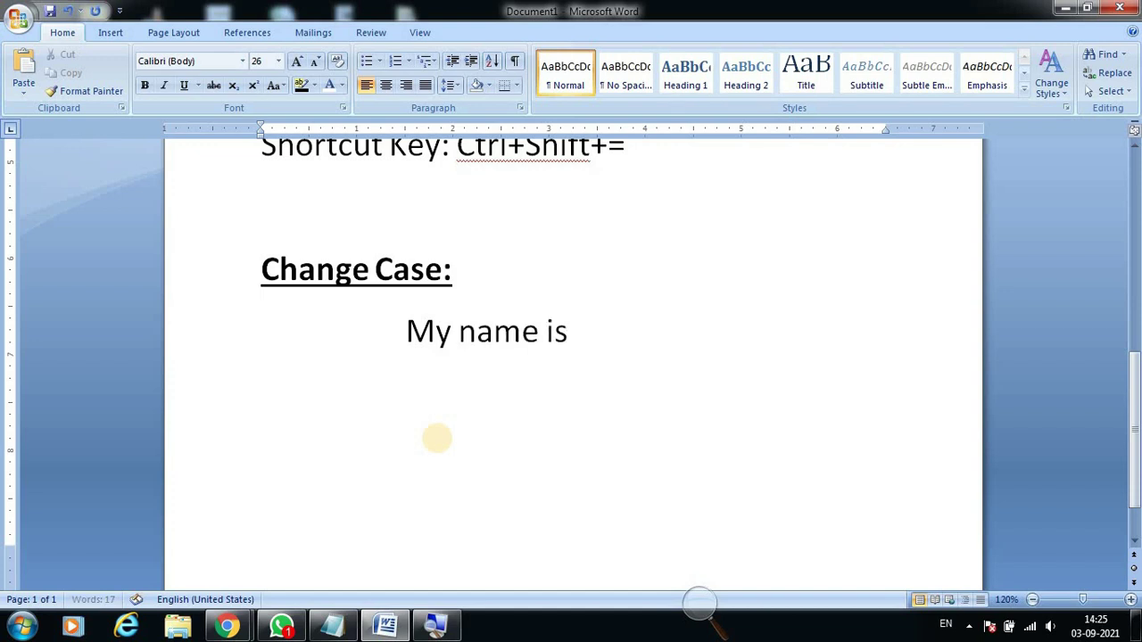
text( Biswajit)
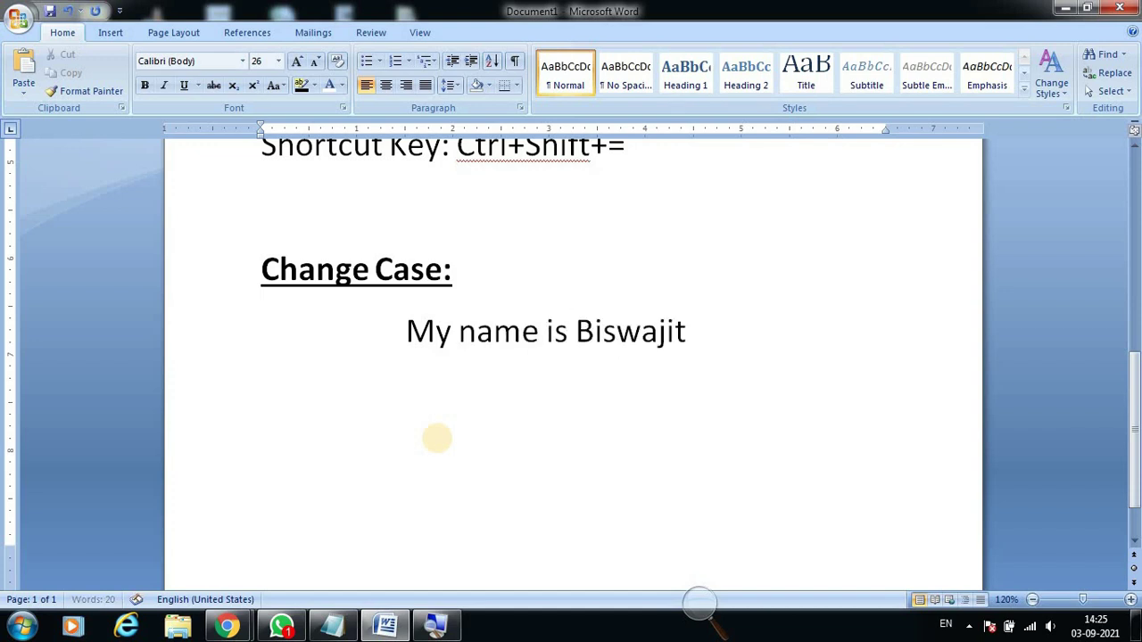
text( Mondal)
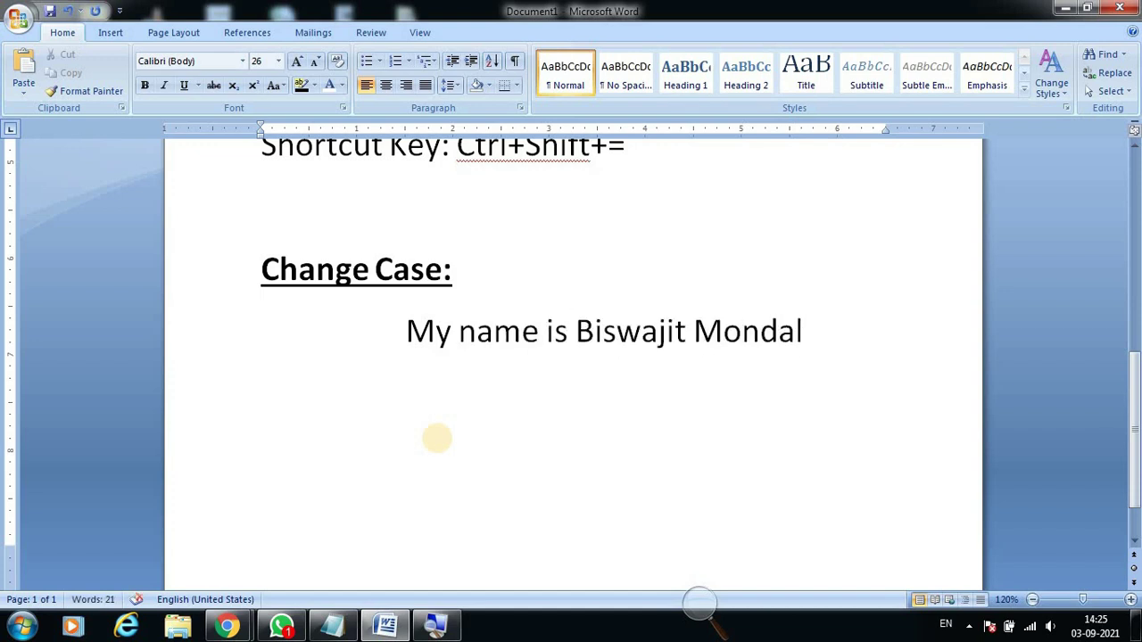
key(Return)
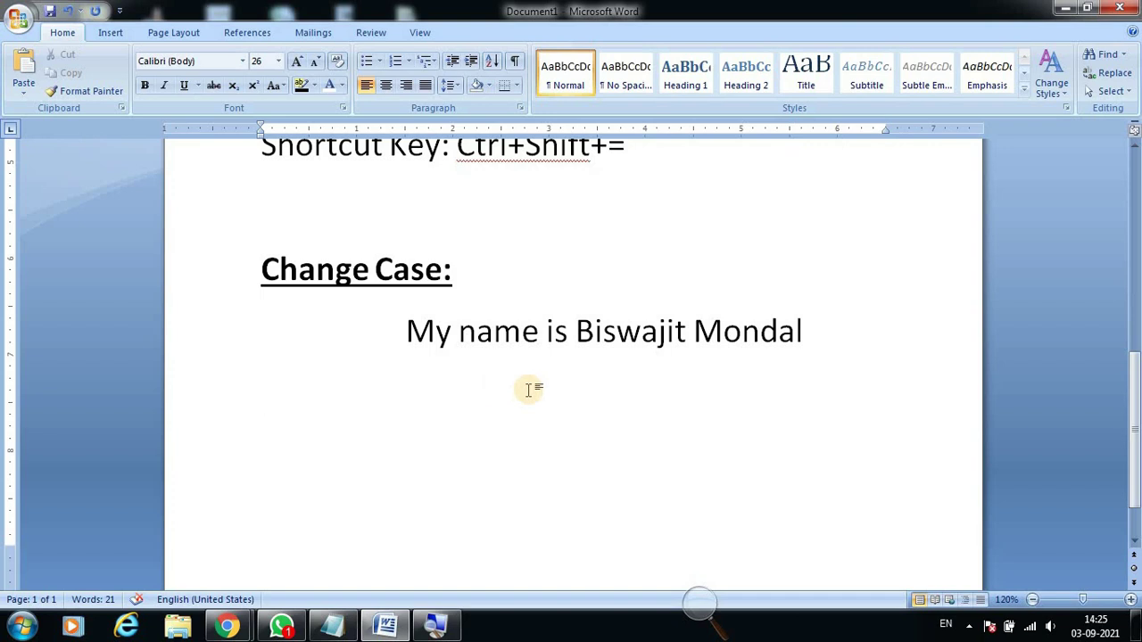
Copy the sample sentence onto the empty line below it.
click(425, 383)
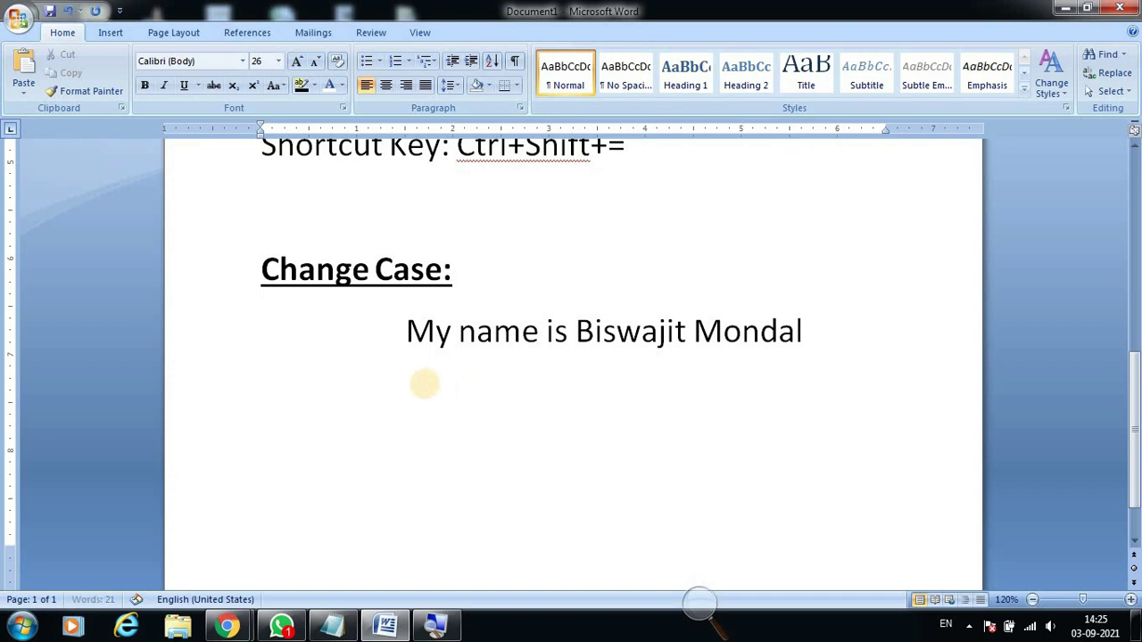
mouse_move(407, 331)
mouse_down()
mouse_move(752, 331)
mouse_move(642, 372)
mouse_up()
key(ctrl+c)
click(553, 440)
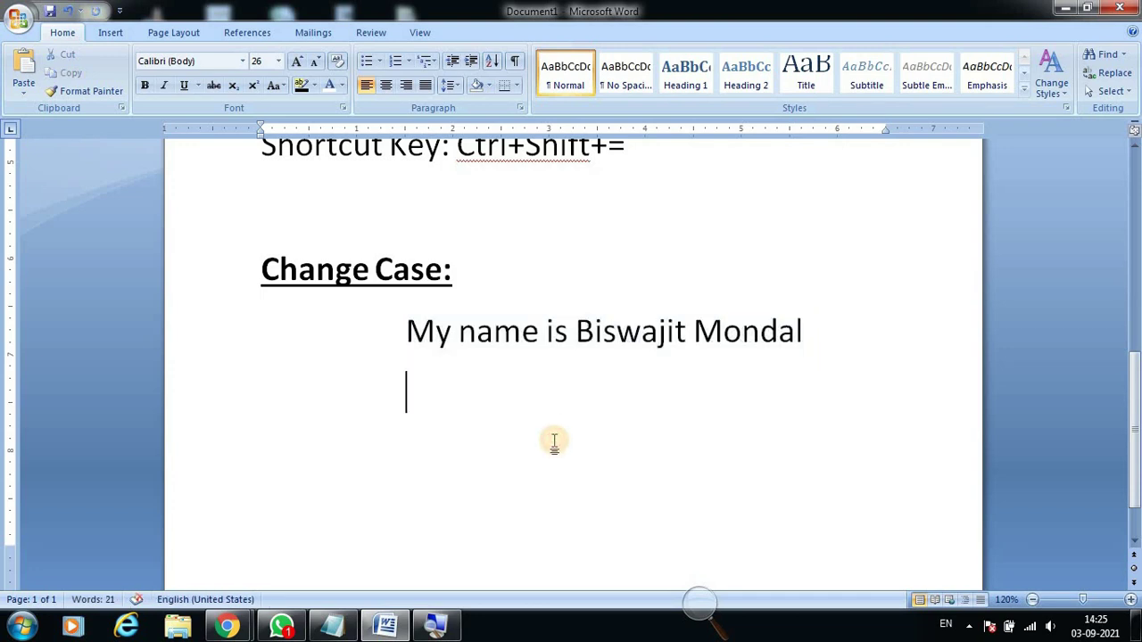
key(ctrl+v)
click(570, 441)
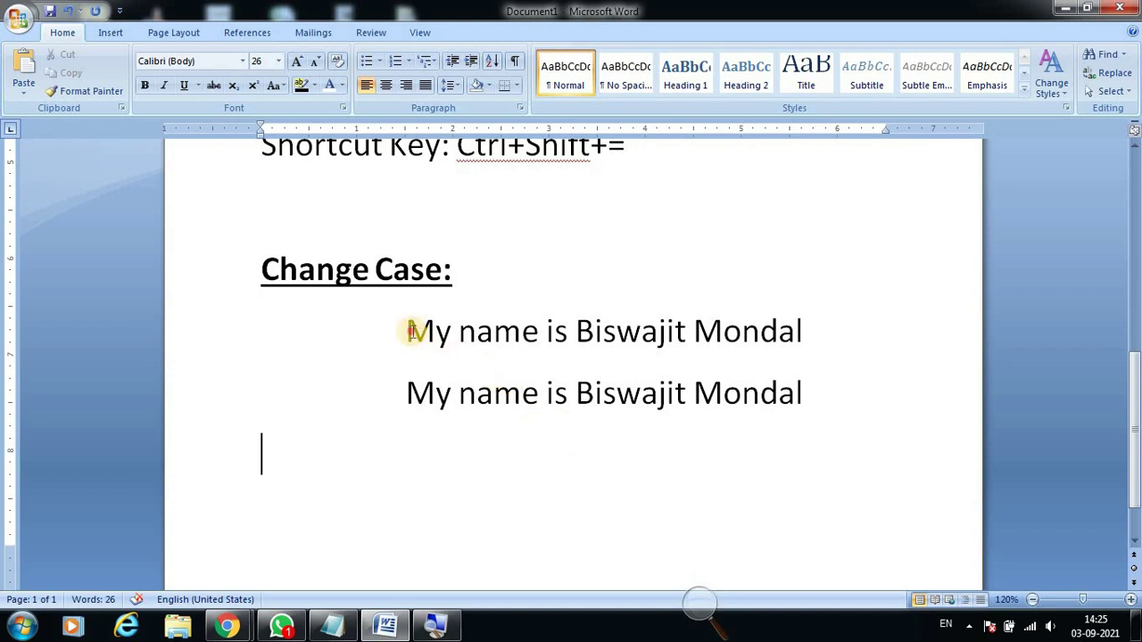
drag(407, 331, 778, 335)
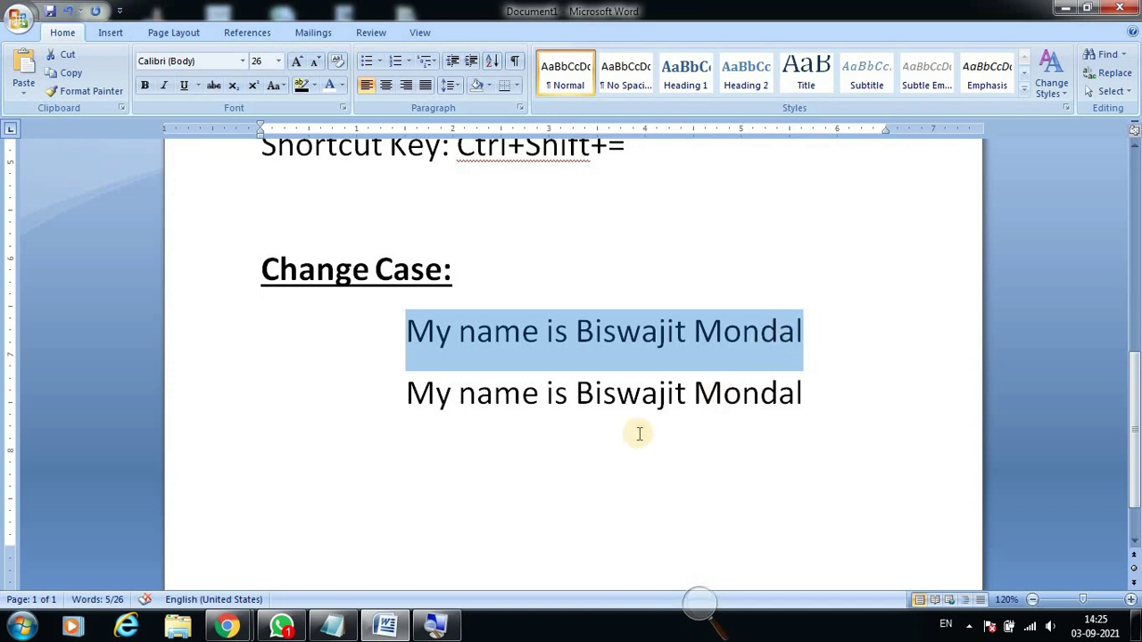
click(508, 446)
Type an indented all-uppercase version of the sample sentence as the third line.
key(Tab)
key(Tab)
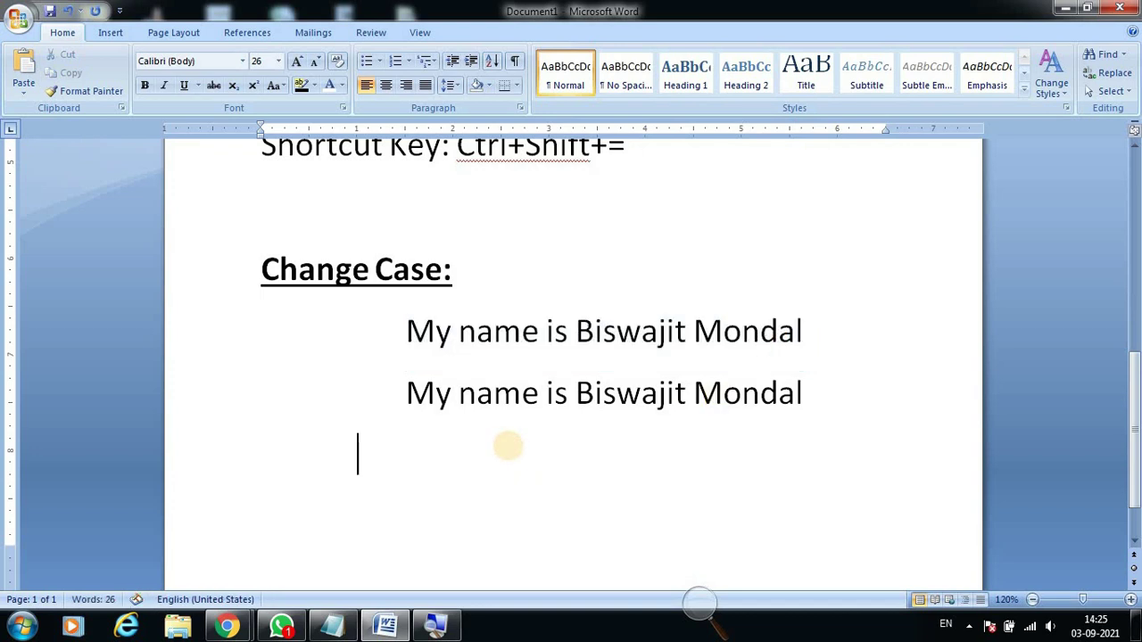
key(Tab)
text(MY)
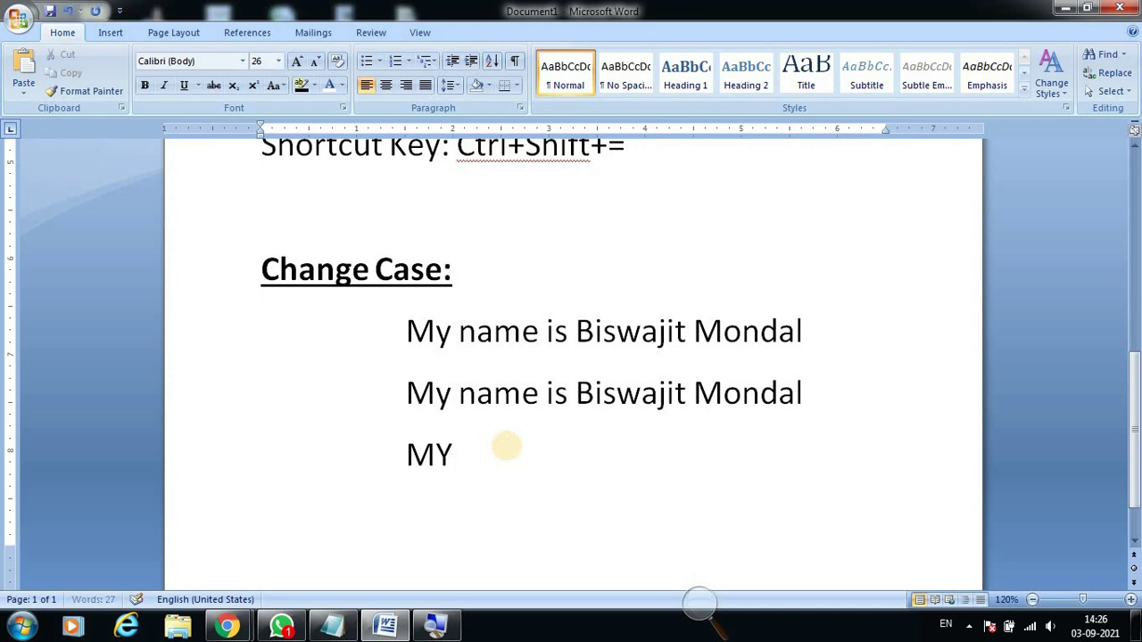
text( NAME IS BI)
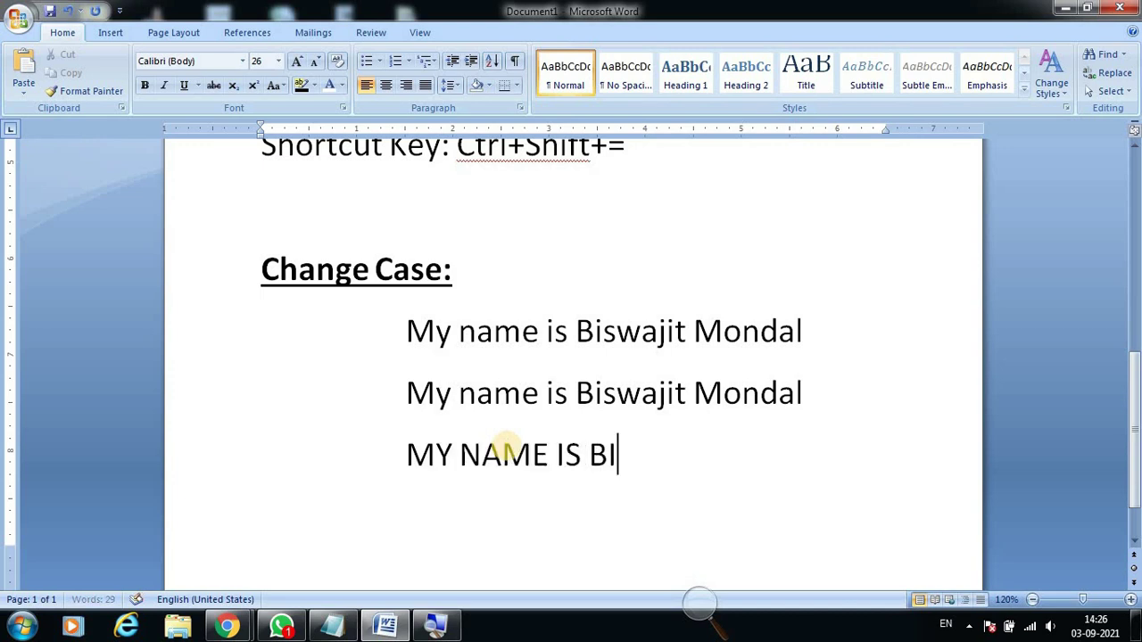
text(SWA)
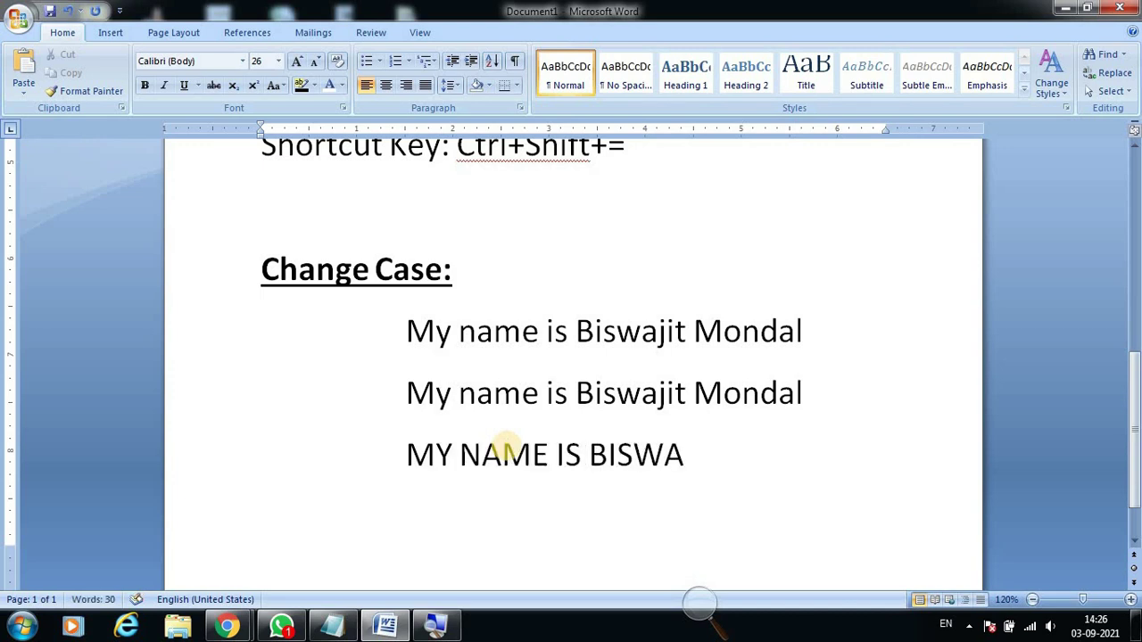
text(JIT m)
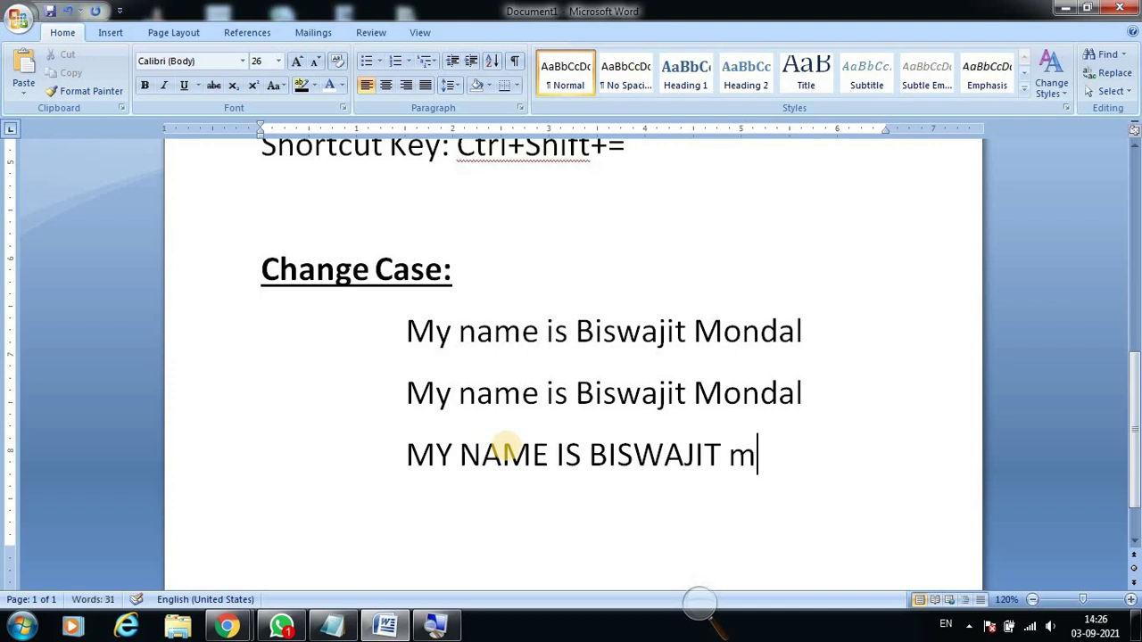
key(BackSpace)
text(MONDAL)
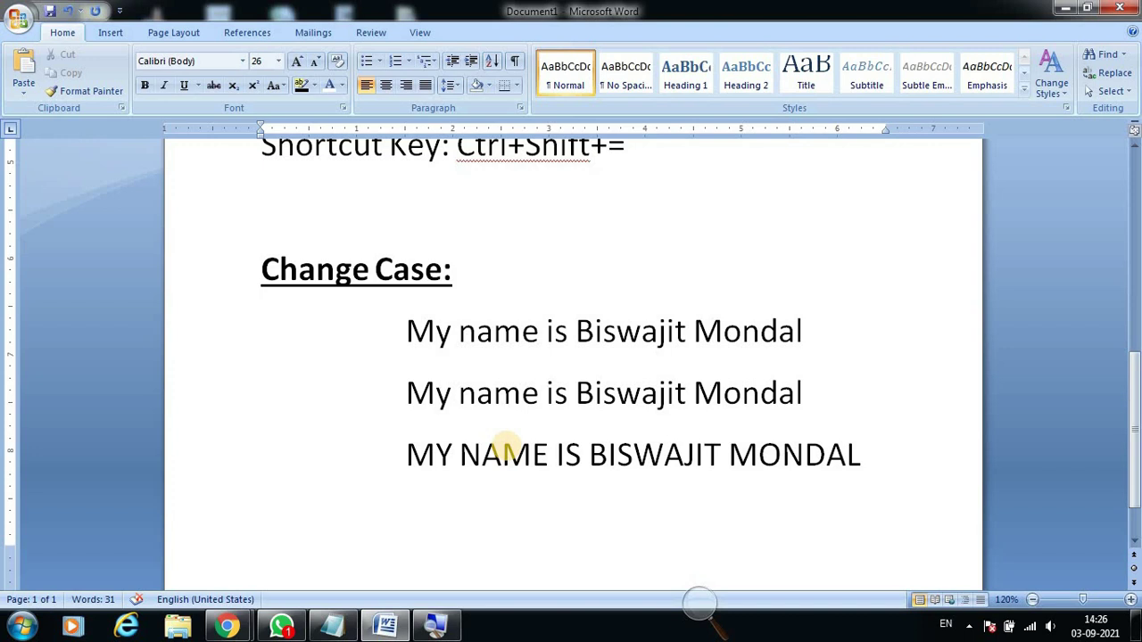
Add an indented all-lowercase version of the sentence as the fourth line.
key(Tab)
key(Tab)
text(b)
key(BackSpace)
text(m)
text( i)
key(BackSpace)
key(shift+F3)
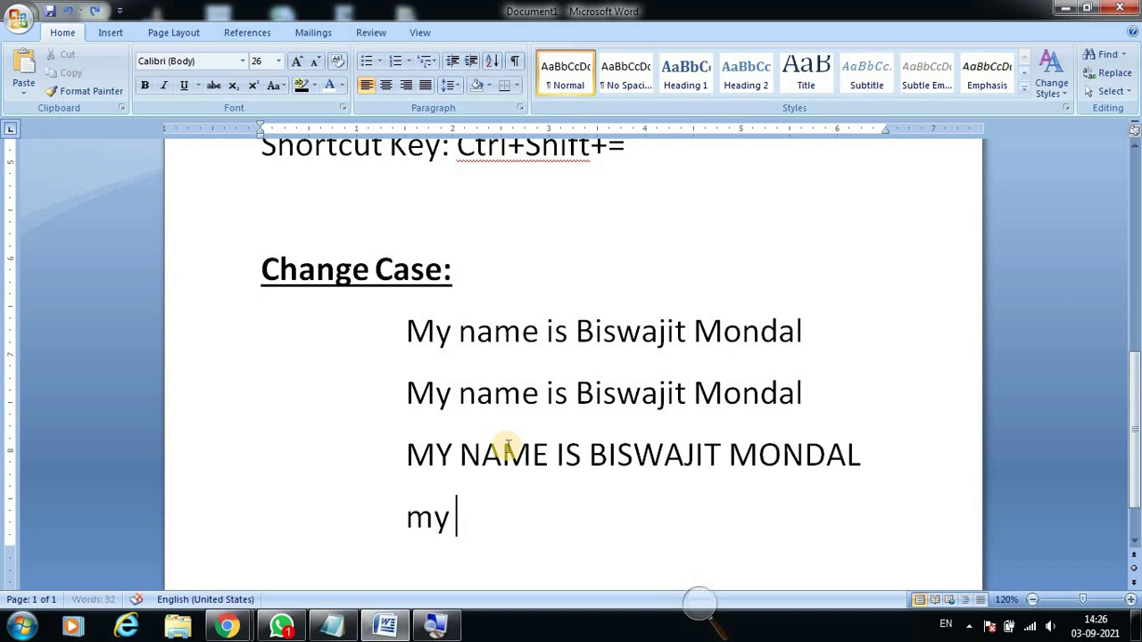
text(name i)
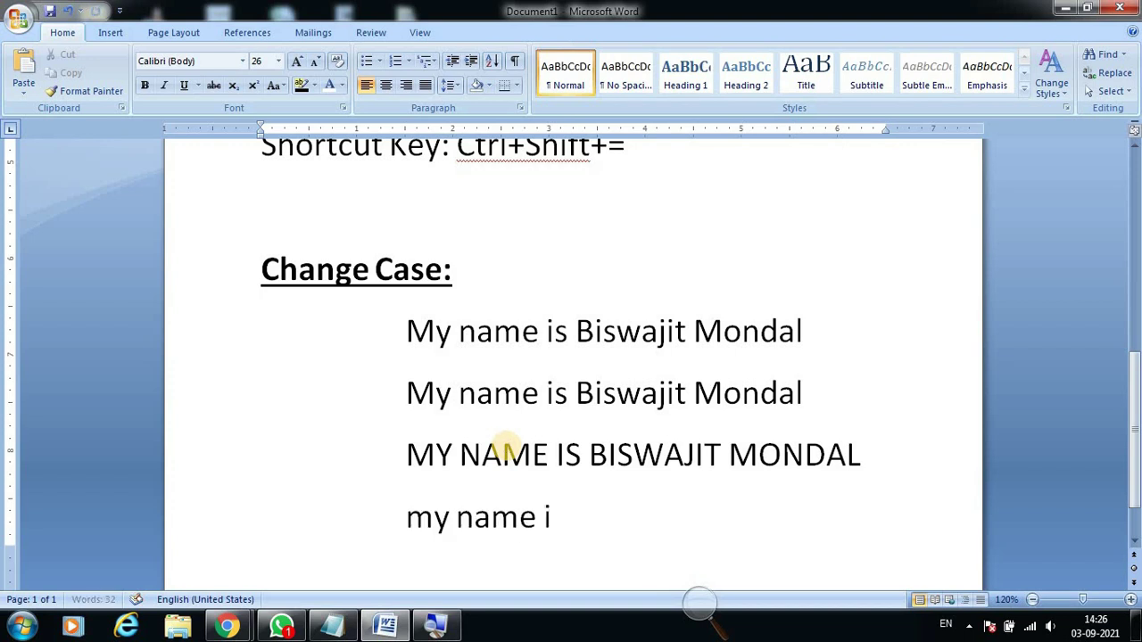
text(s biswajit )
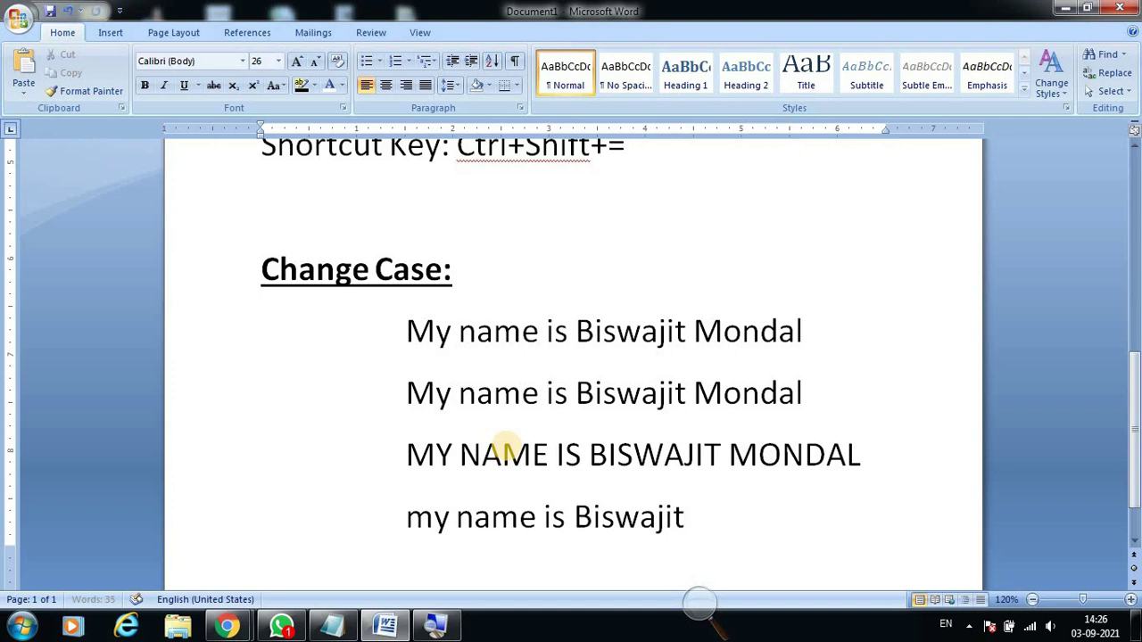
text(mondal)
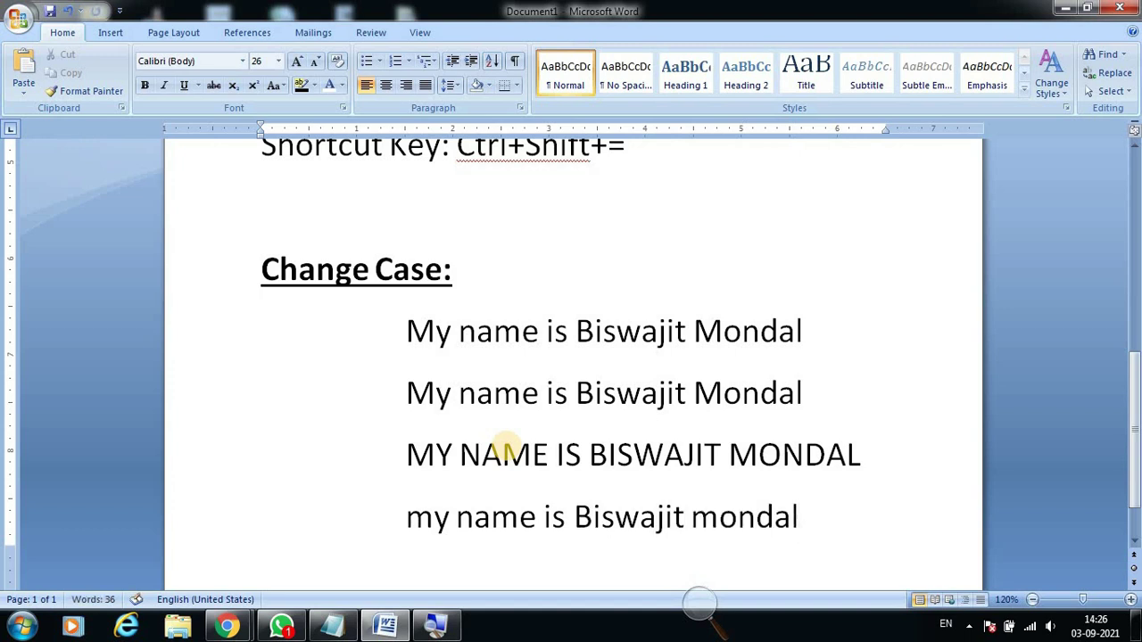
right_click(592, 524)
click(592, 525)
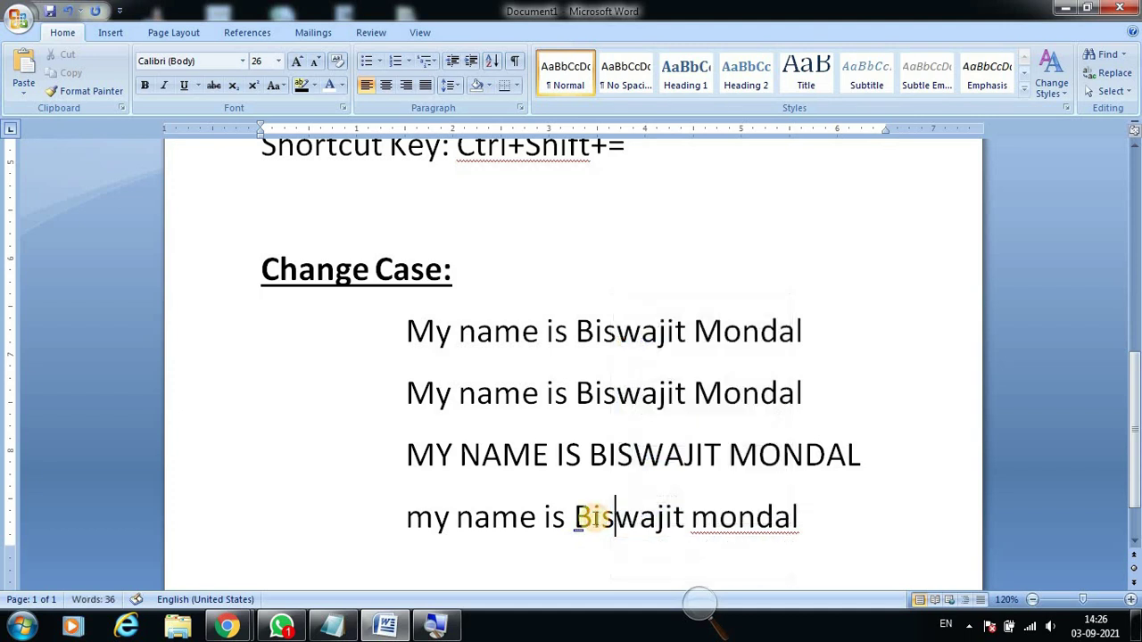
key(BackSpace)
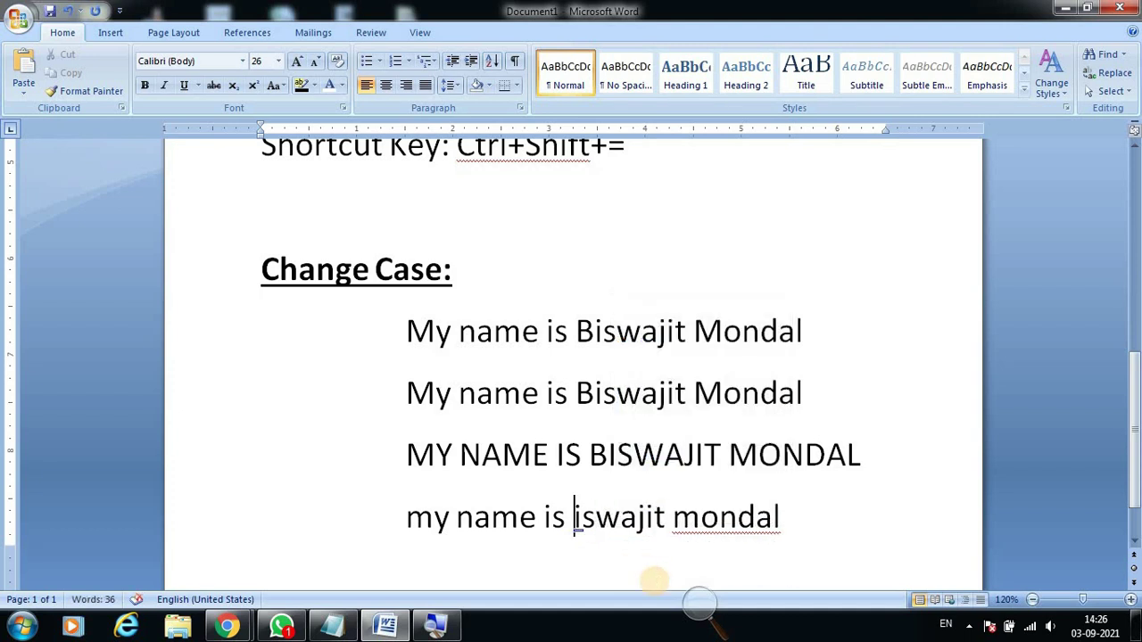
text(b)
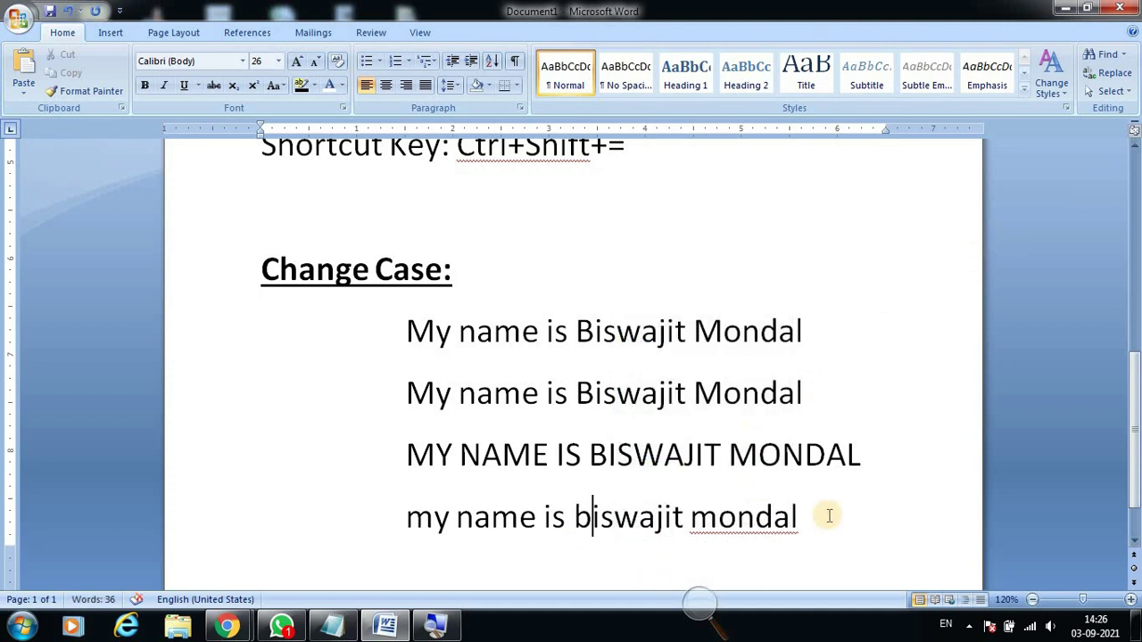
click(829, 496)
scroll(834, 488, down, 1)
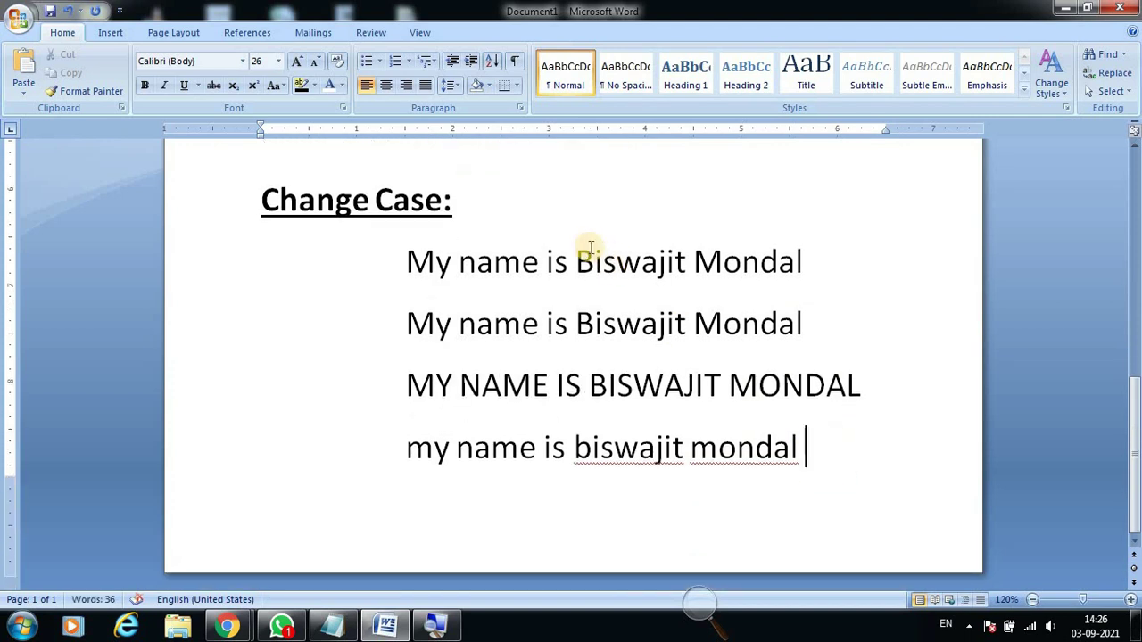
Practise selecting words and single letters, then select the entire uppercase third line.
click(486, 192)
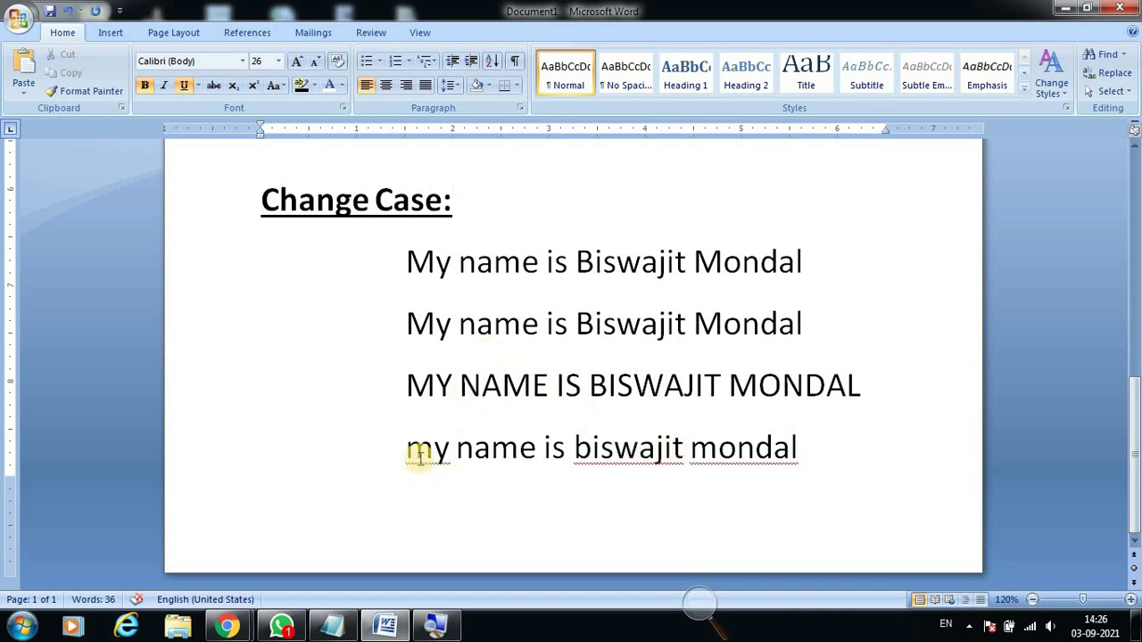
drag(408, 448, 763, 450)
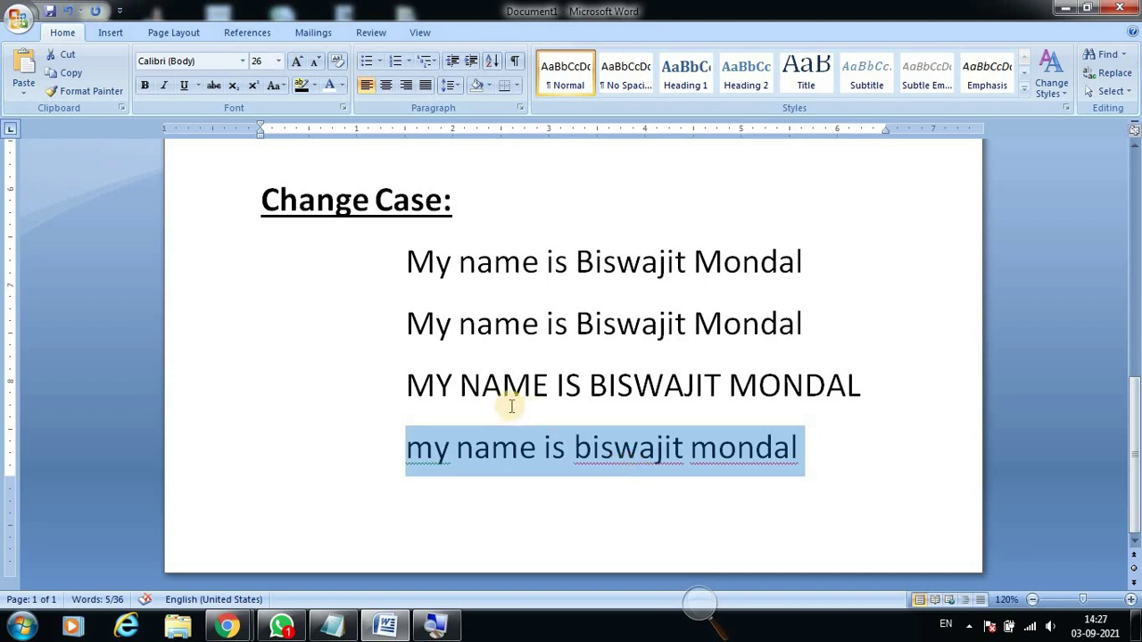
click(436, 383)
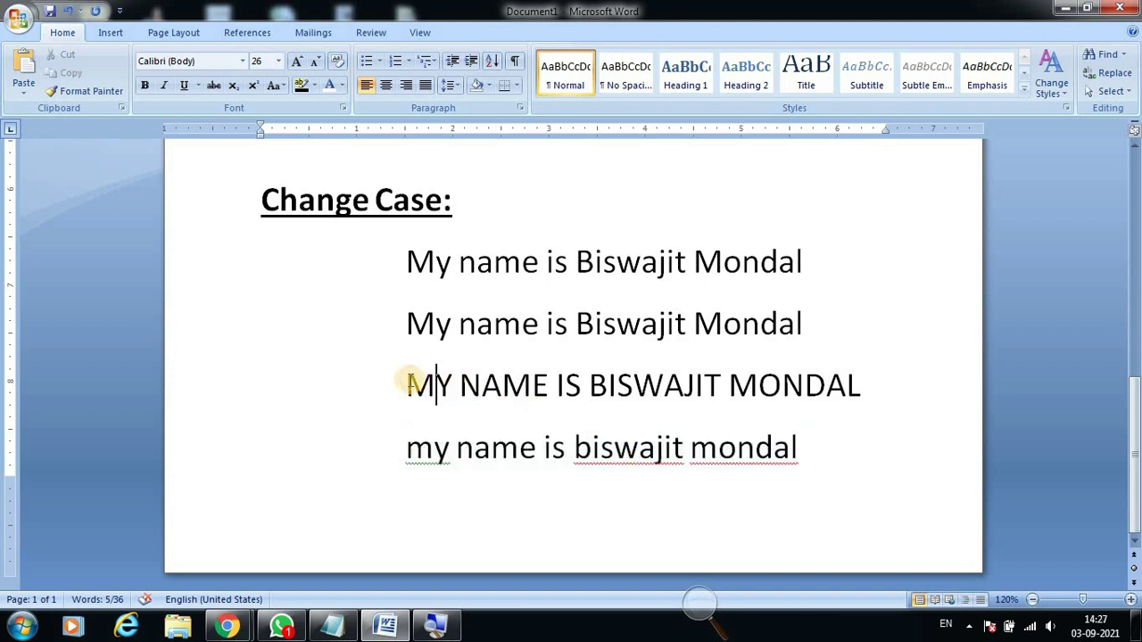
drag(406, 384, 879, 385)
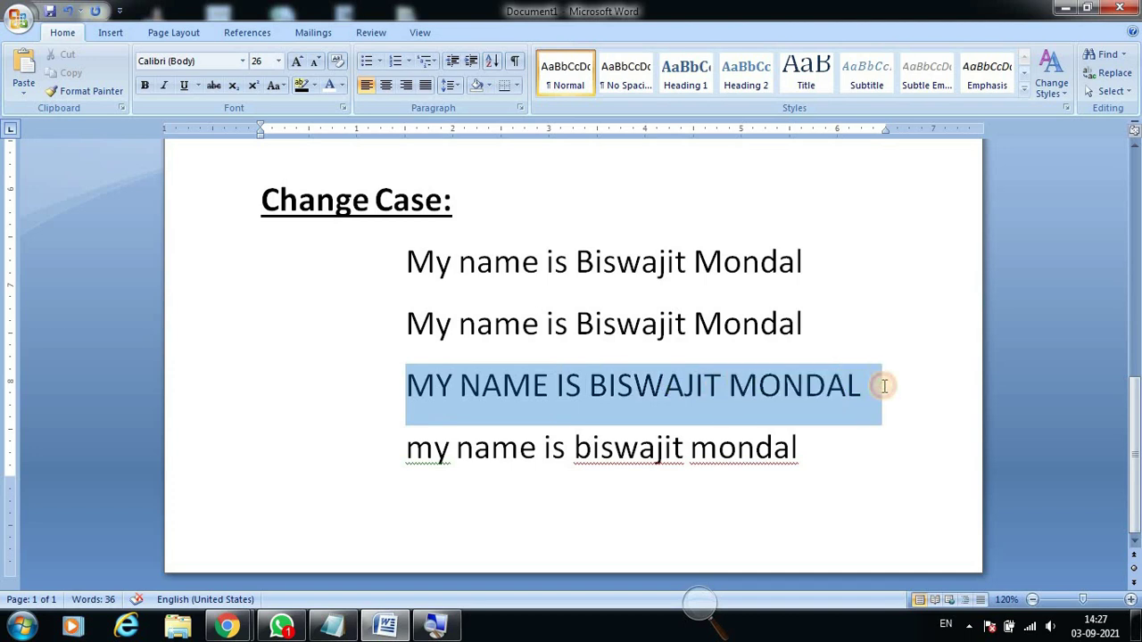
click(856, 395)
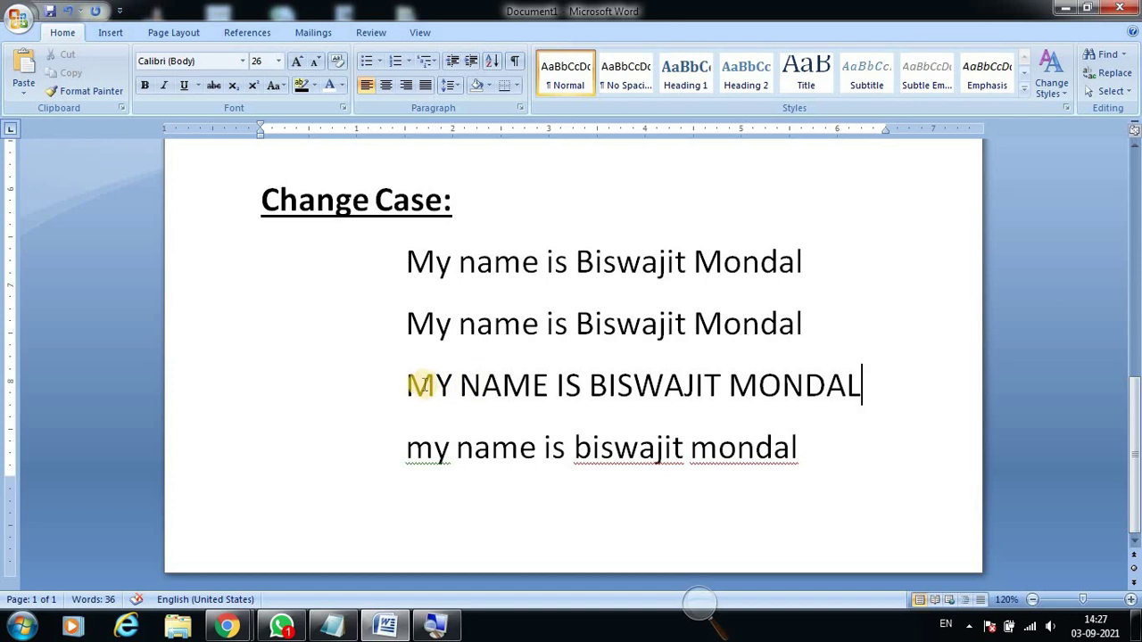
drag(406, 385, 480, 396)
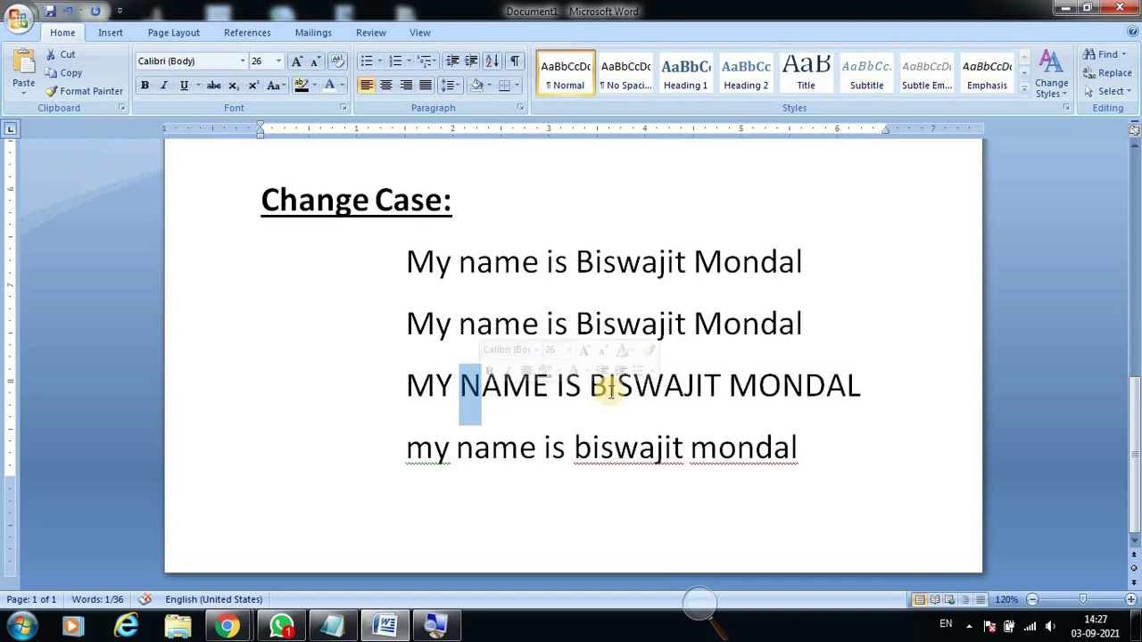
click(562, 393)
drag(557, 392, 598, 400)
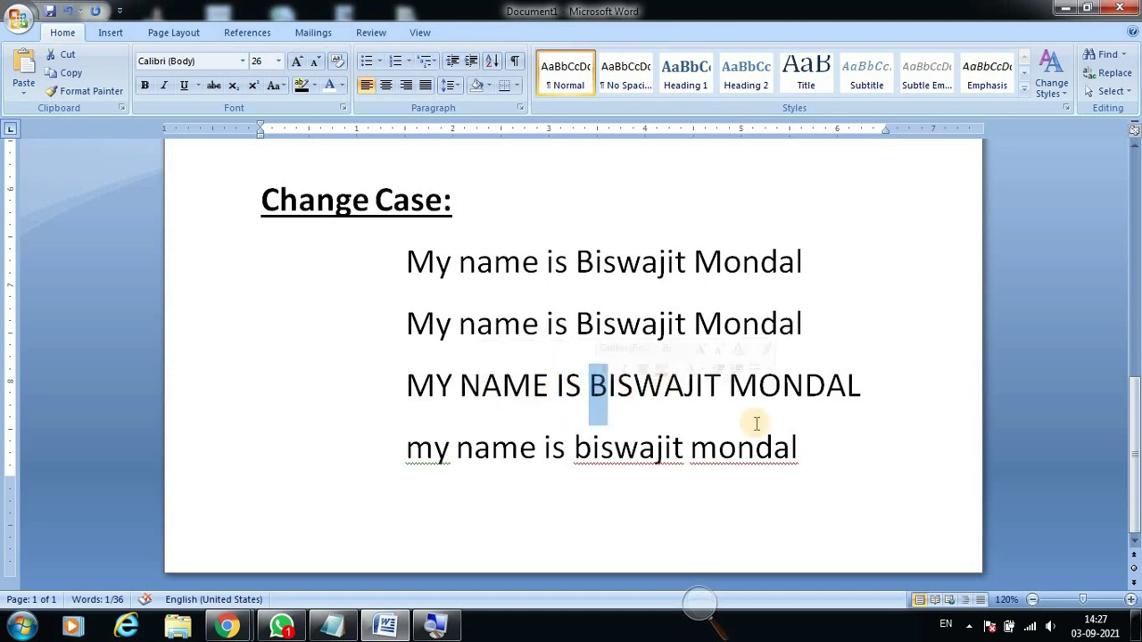
click(603, 461)
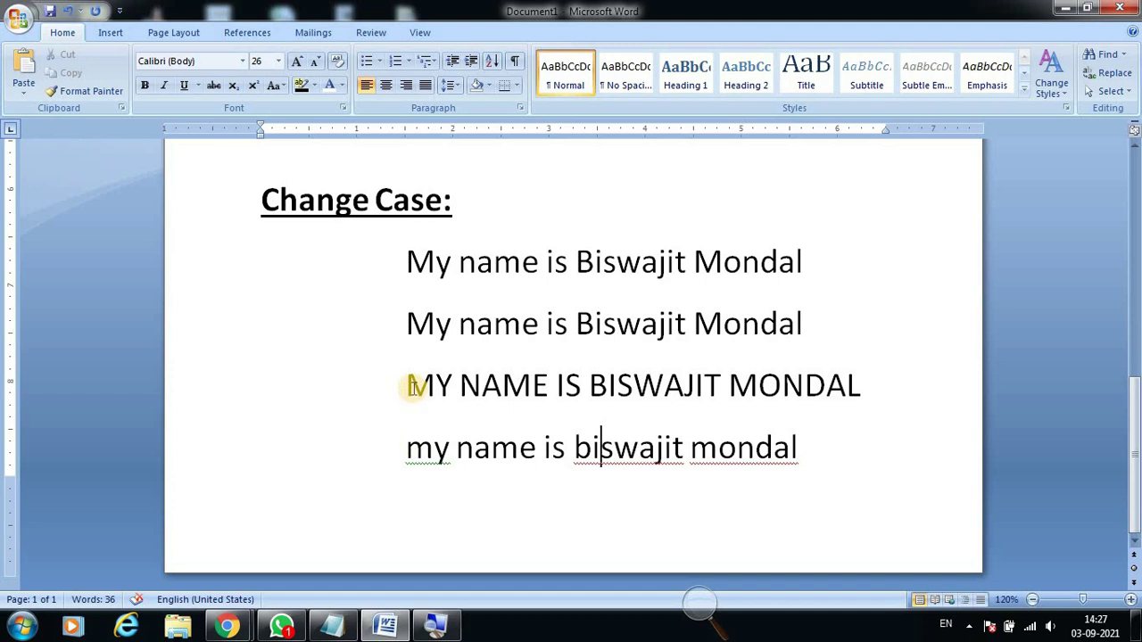
drag(407, 385, 864, 386)
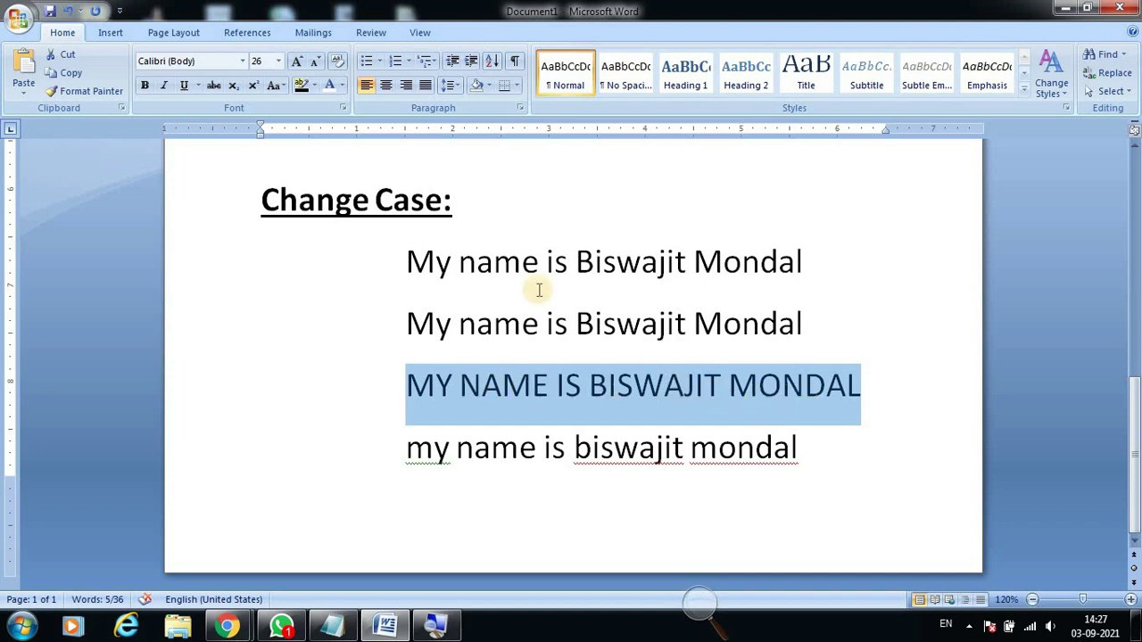
Apply Capitalize Each Word to the selected uppercase third line.
click(279, 87)
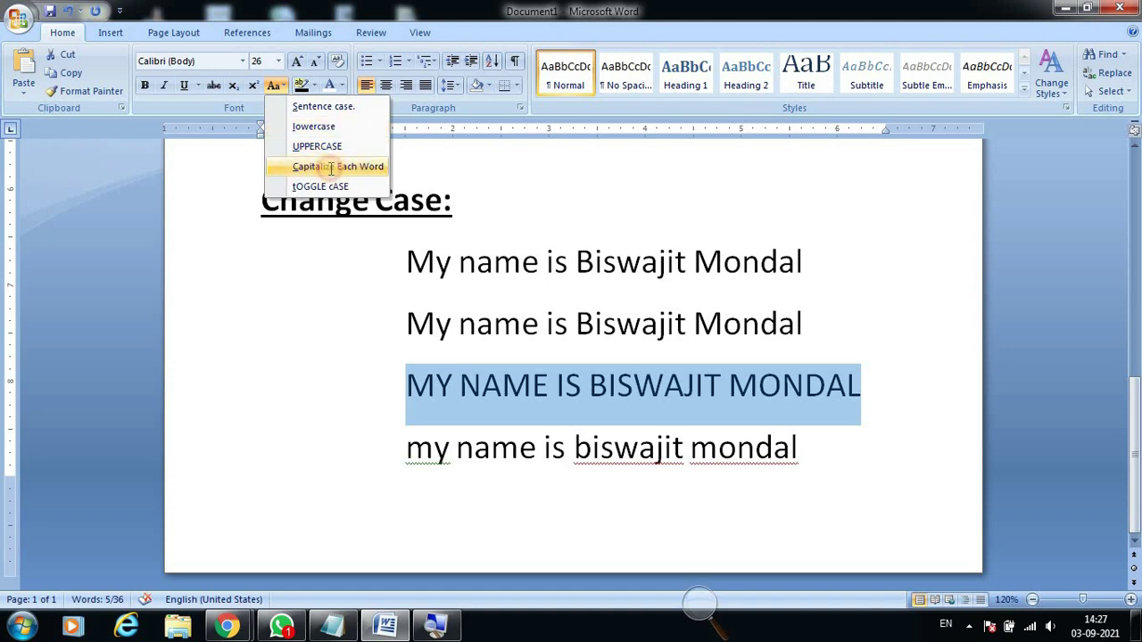
click(329, 168)
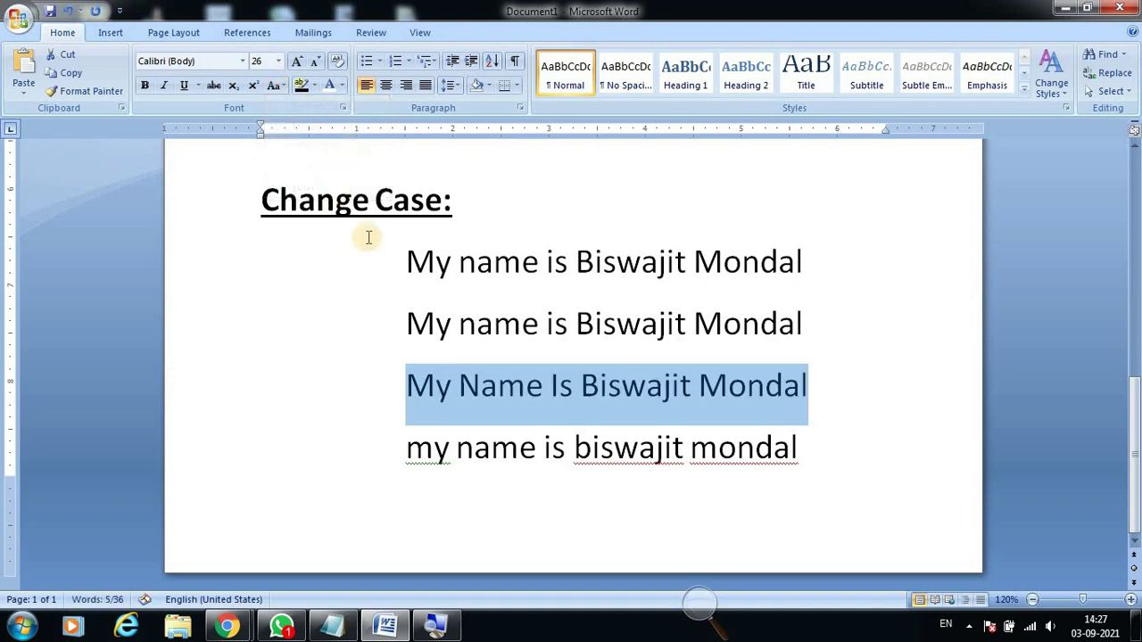
click(481, 388)
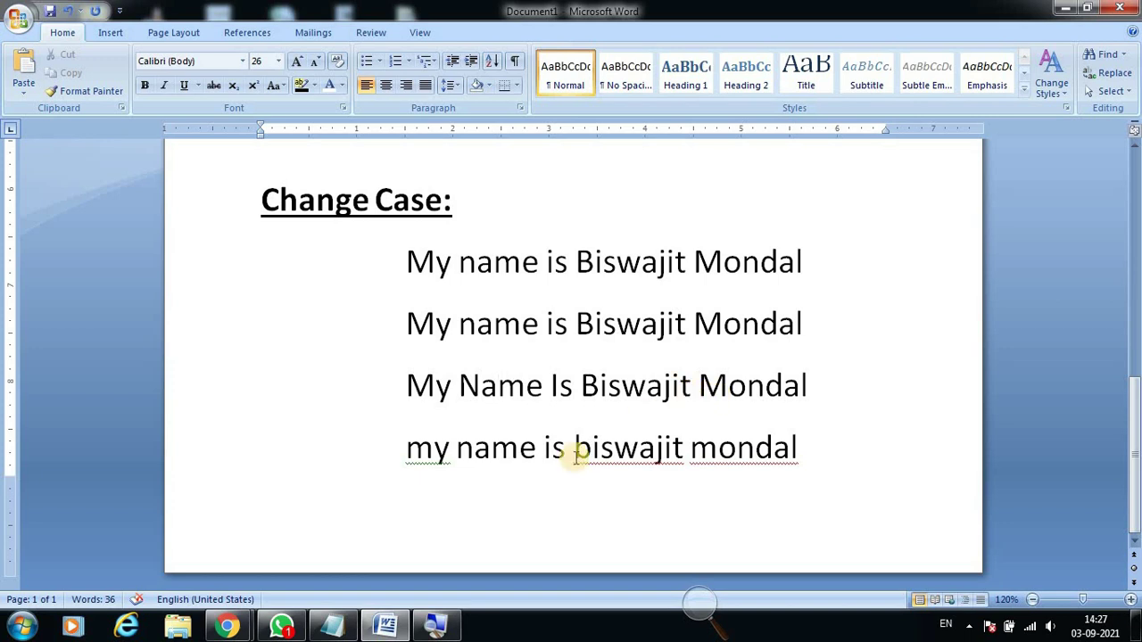
Convert the lowercase fourth line to Sentence case.
drag(407, 451, 786, 451)
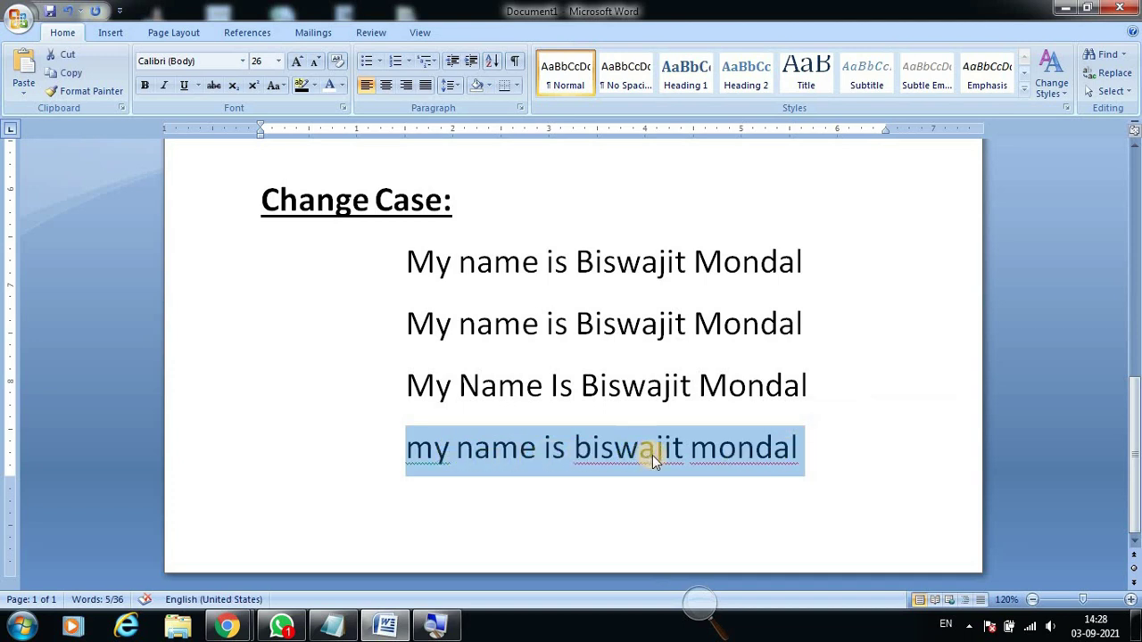
click(810, 452)
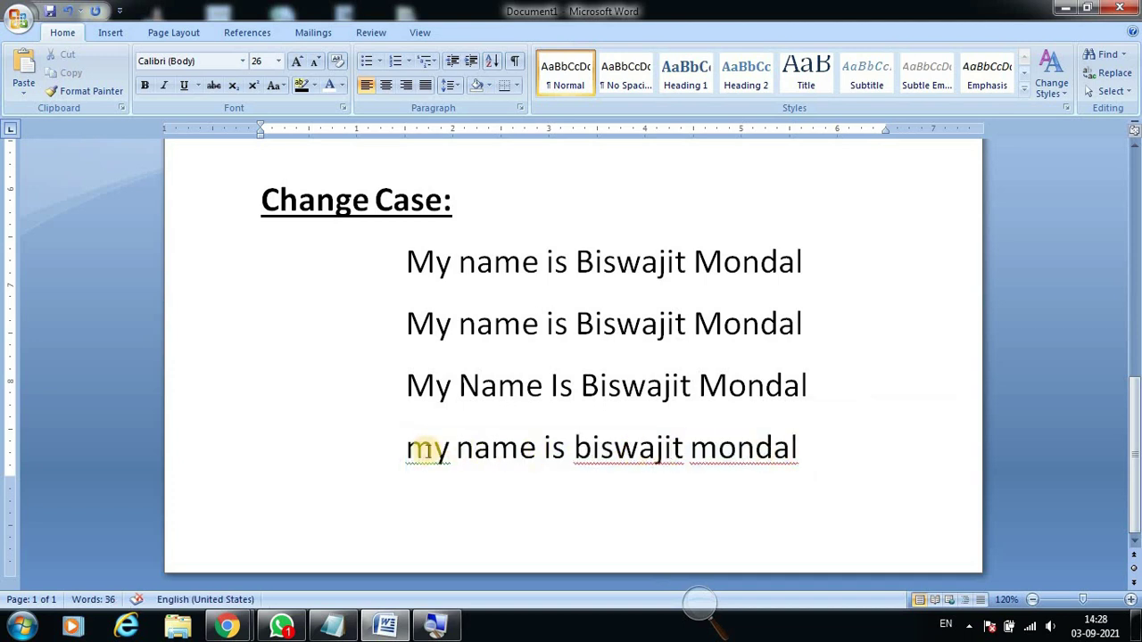
drag(408, 450, 491, 451)
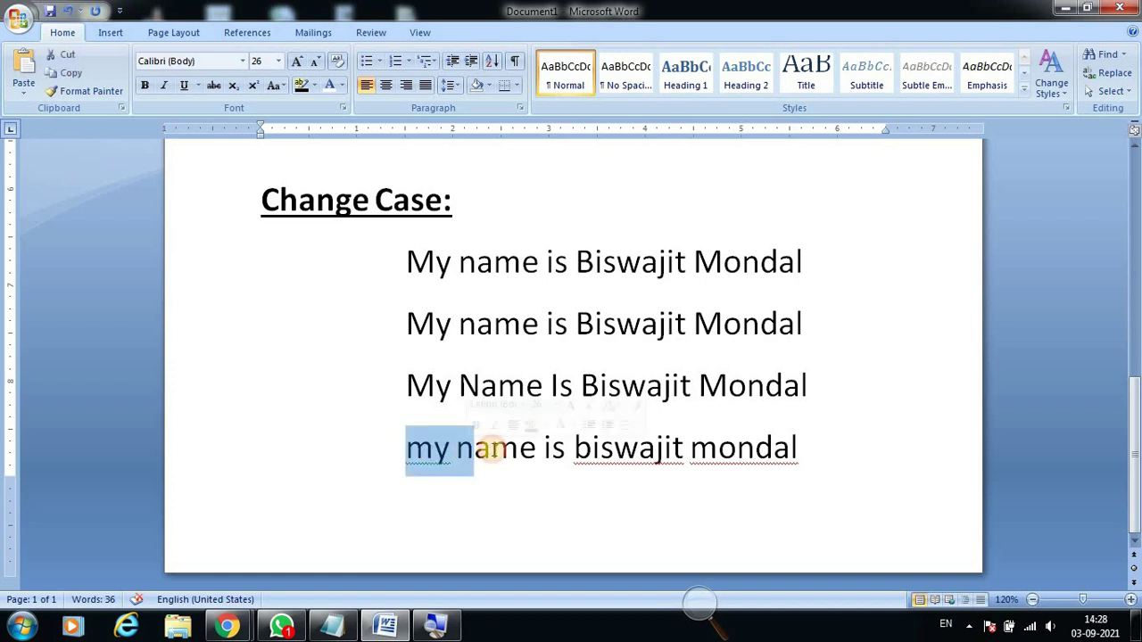
click(490, 450)
drag(407, 450, 759, 451)
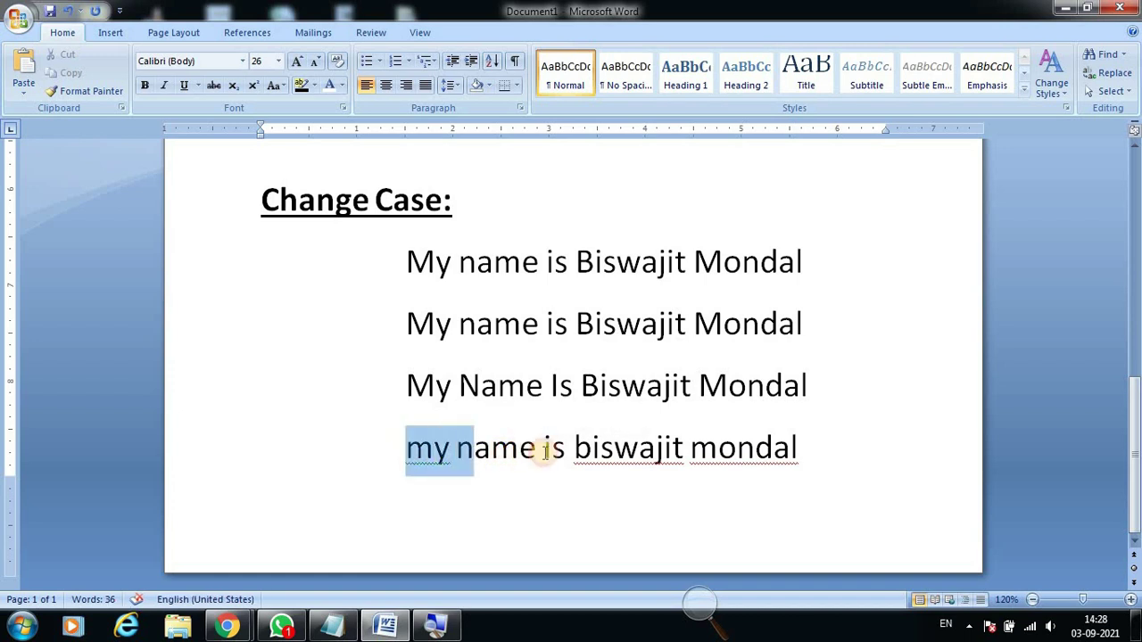
click(736, 451)
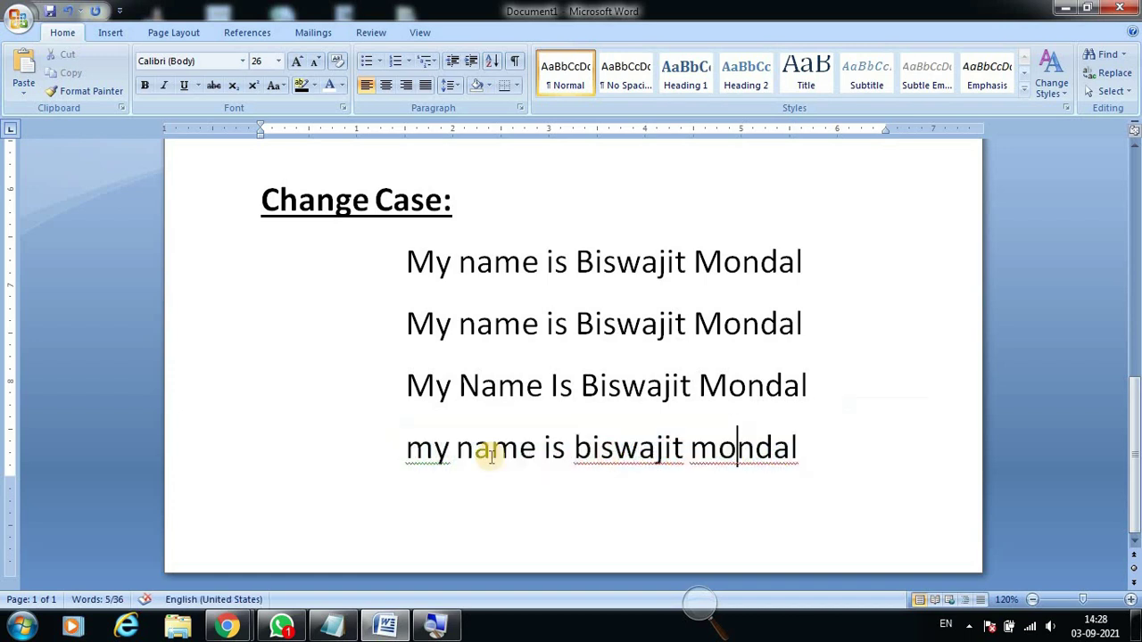
drag(409, 448, 434, 449)
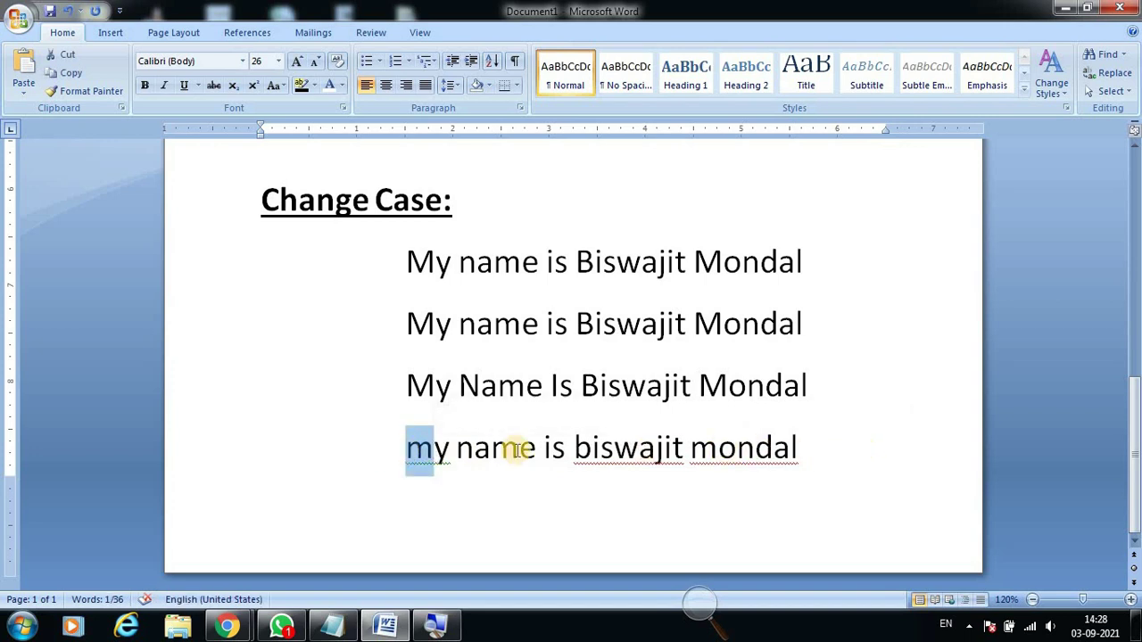
click(413, 451)
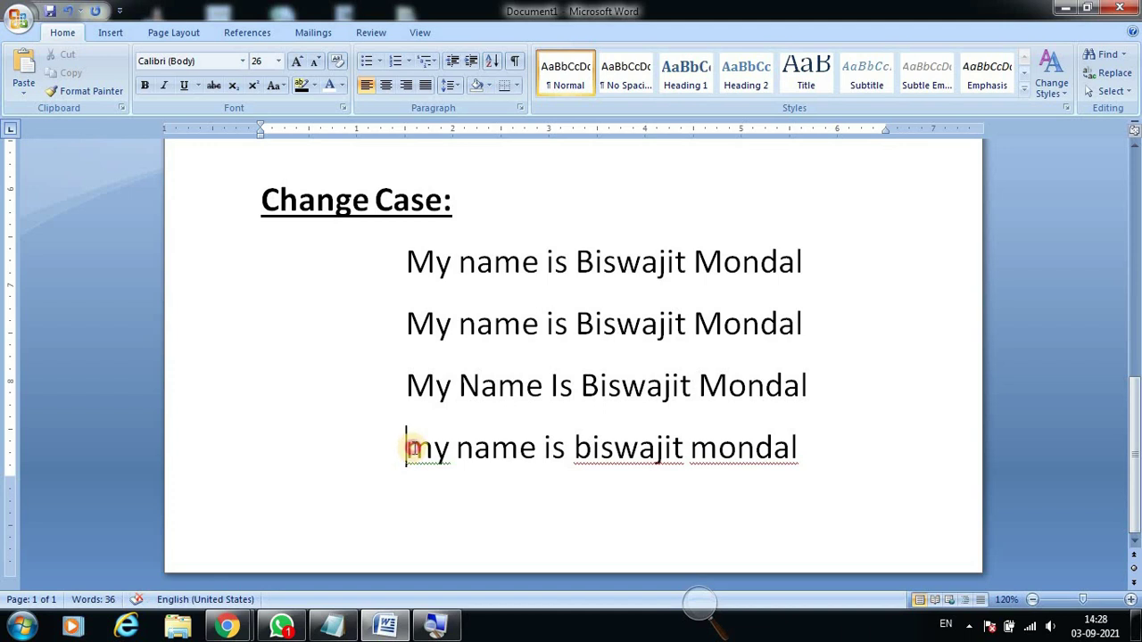
drag(413, 452, 433, 448)
click(796, 449)
drag(406, 449, 769, 455)
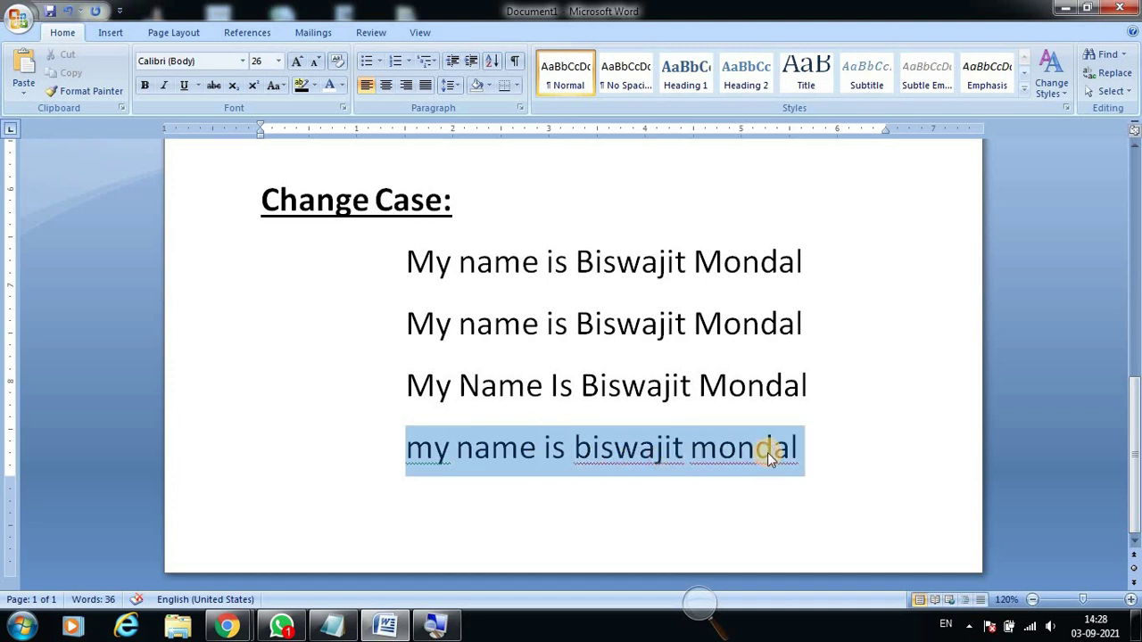
click(275, 89)
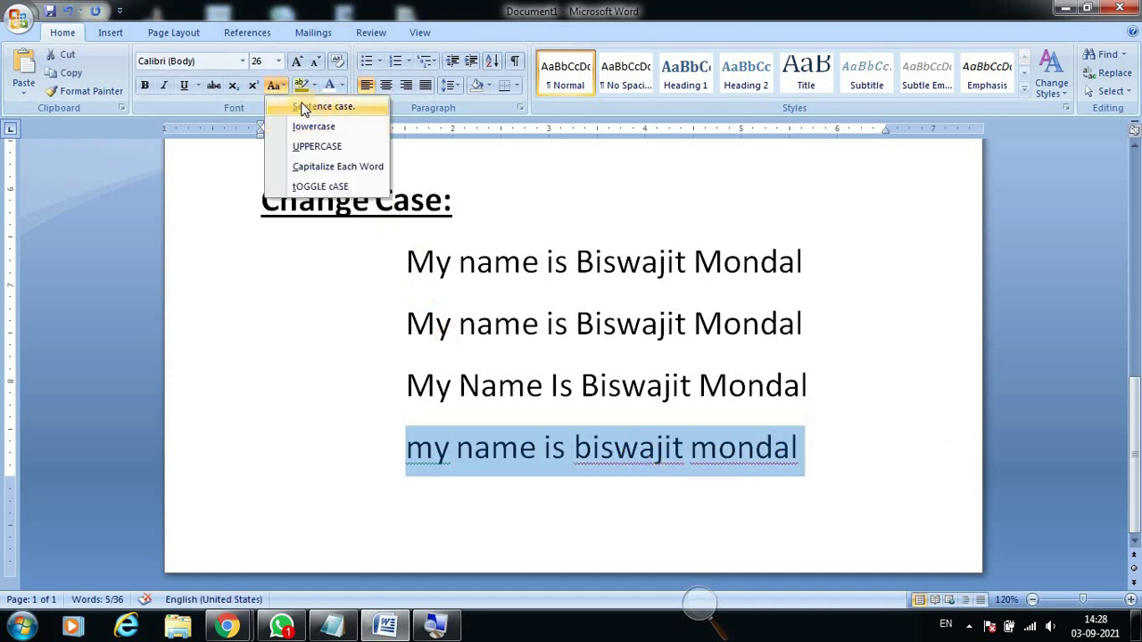
click(314, 108)
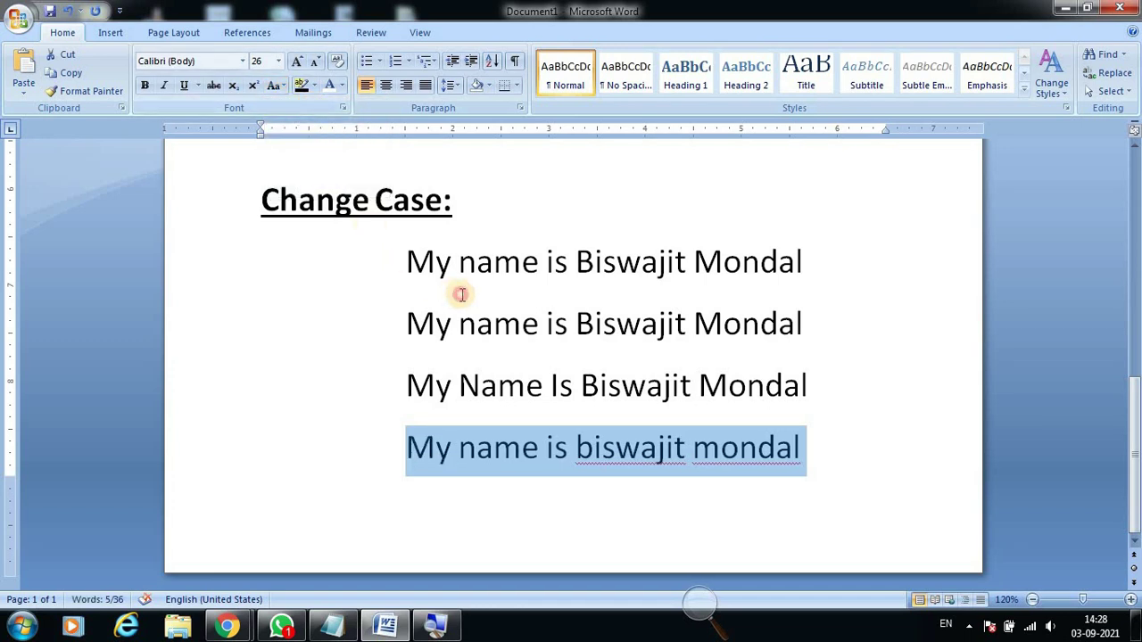
Select the first sample line and apply lowercase from Change Case.
click(410, 261)
drag(411, 261, 435, 260)
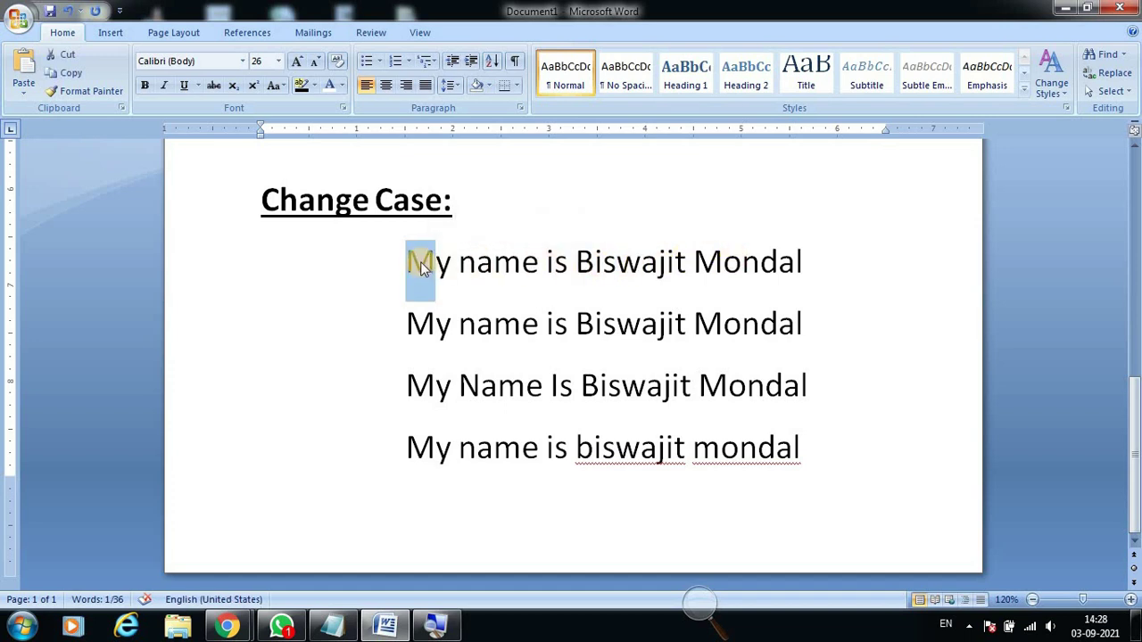
mouse_move(584, 263)
mouse_down()
mouse_move(701, 262)
mouse_move(716, 266)
mouse_move(711, 274)
mouse_up()
click(667, 263)
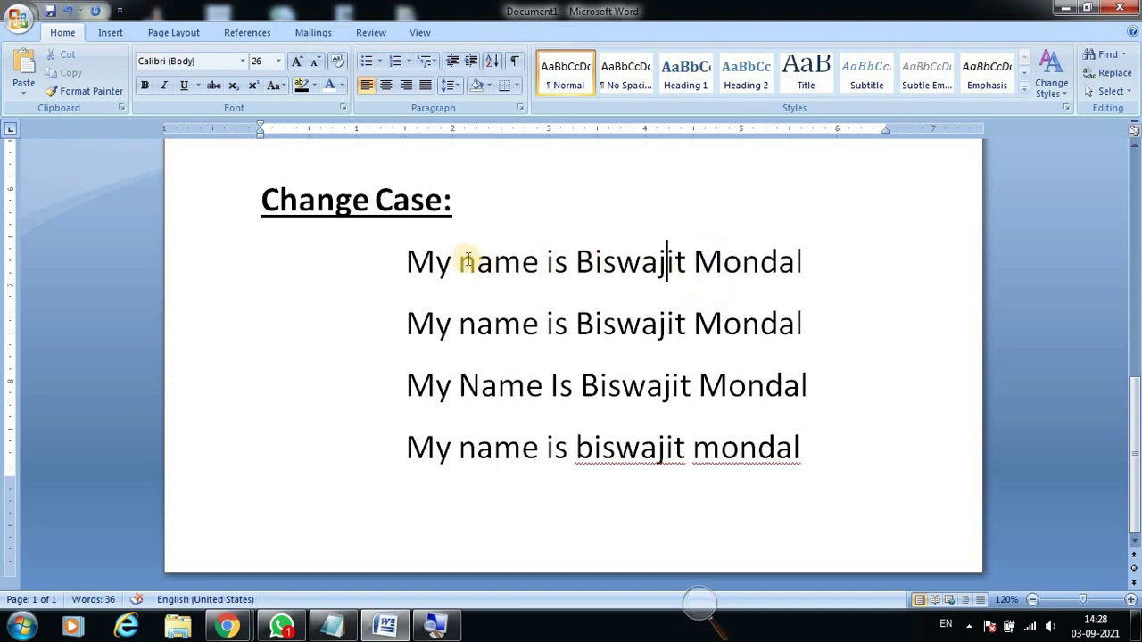
drag(408, 261, 774, 264)
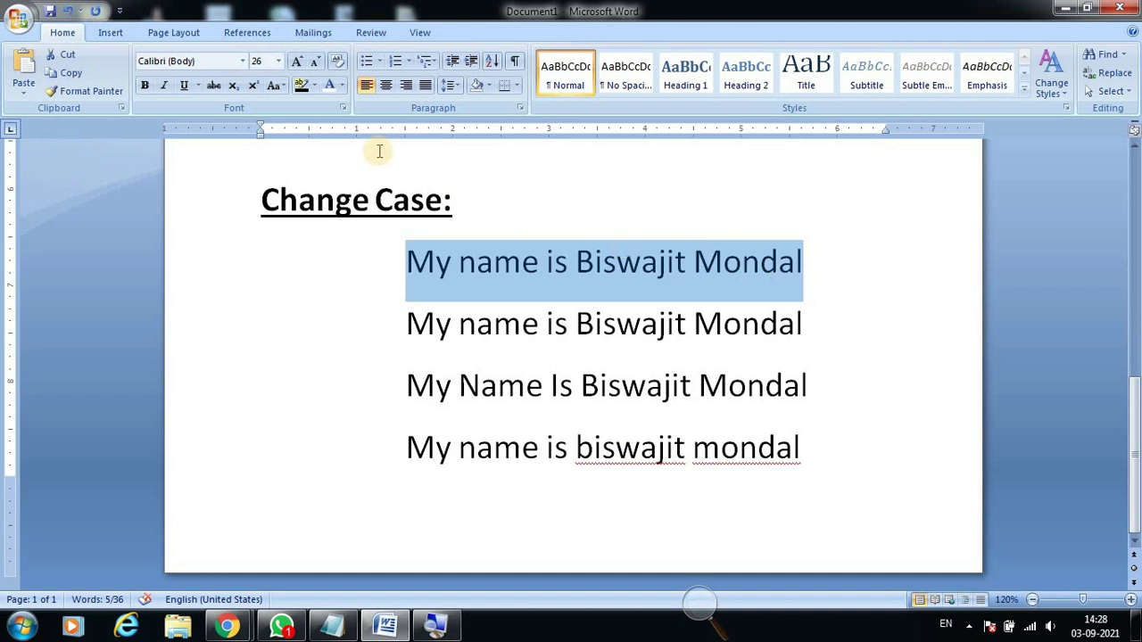
click(281, 87)
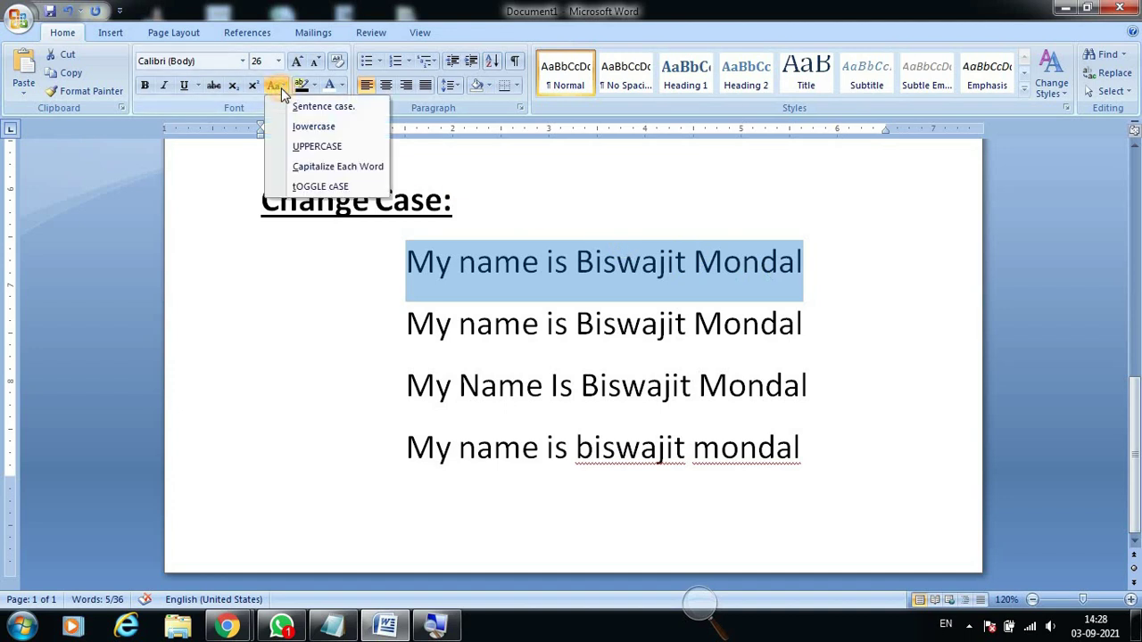
click(326, 134)
click(520, 289)
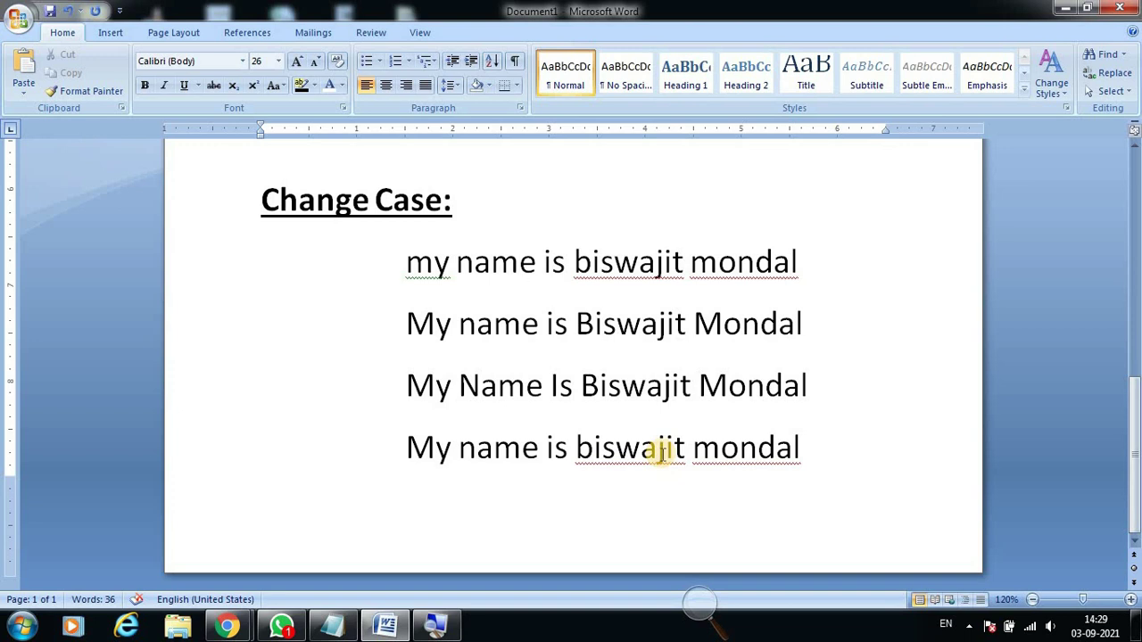
Insert a page break and generate sample paragraphs with =rand().
key(ctrl+Return)
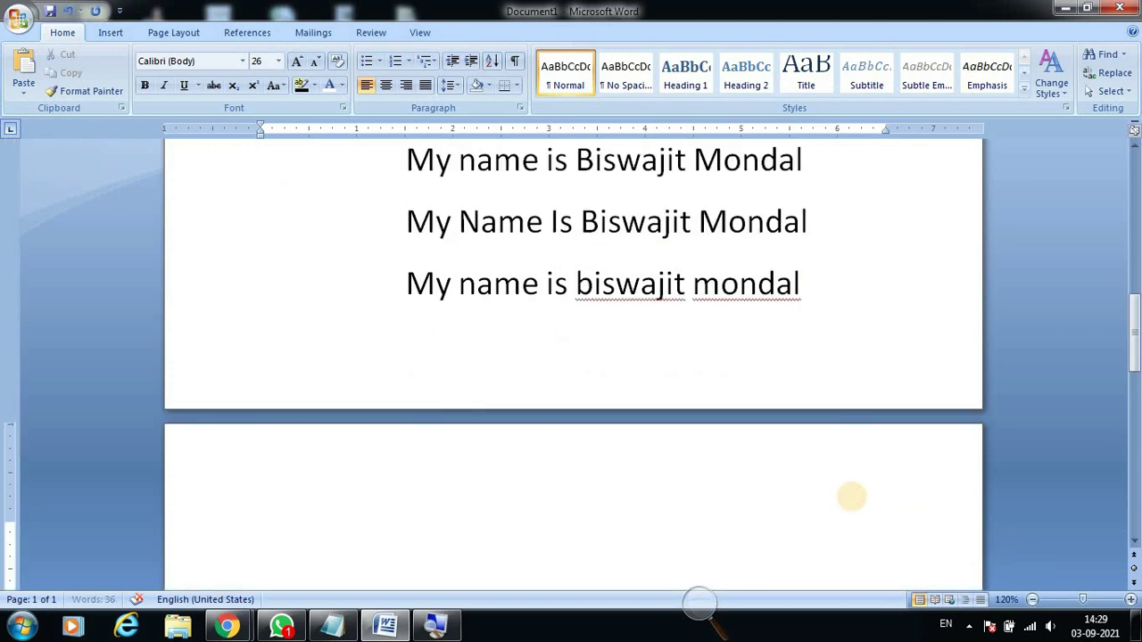
scroll(743, 438, down, 5)
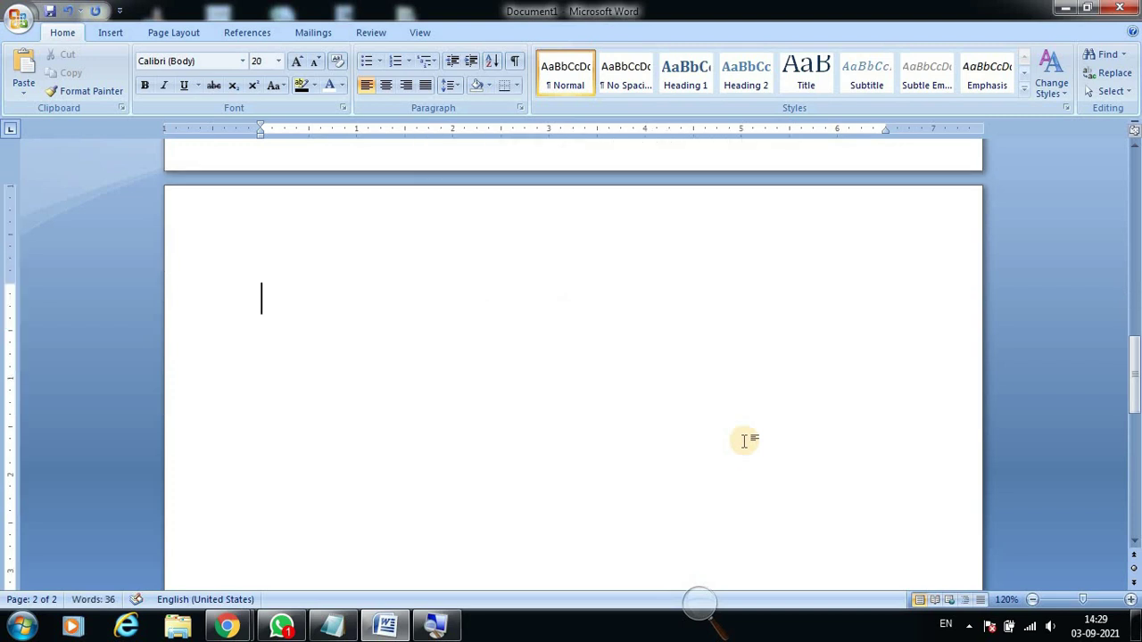
text(=ran)
text(d()
key(Return)
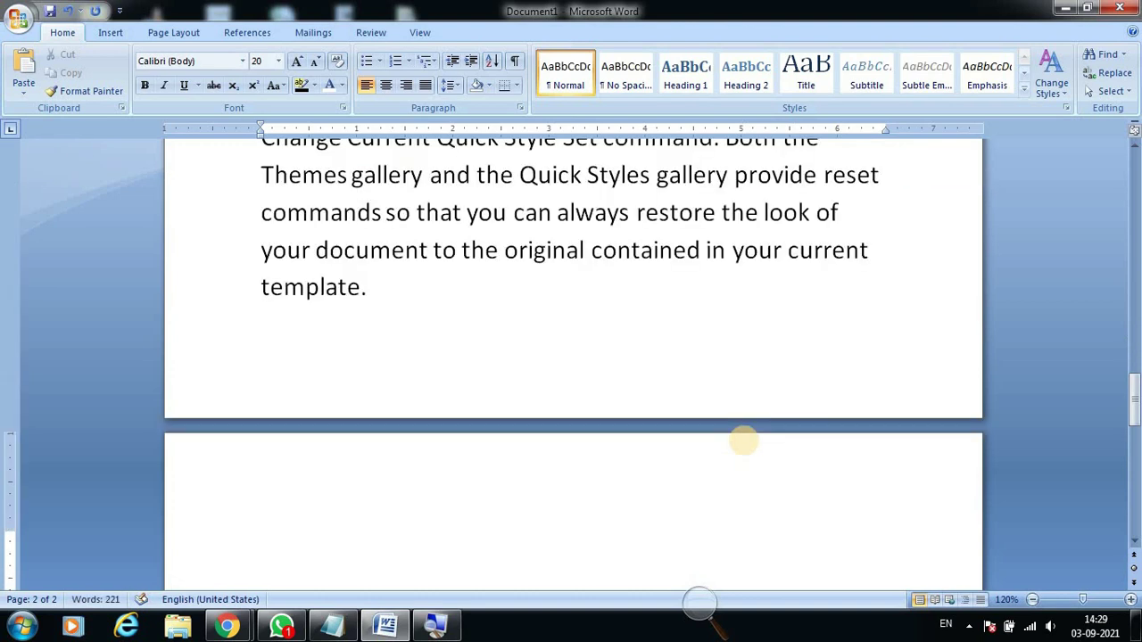
scroll(741, 416, up, 3)
scroll(747, 413, up, 3)
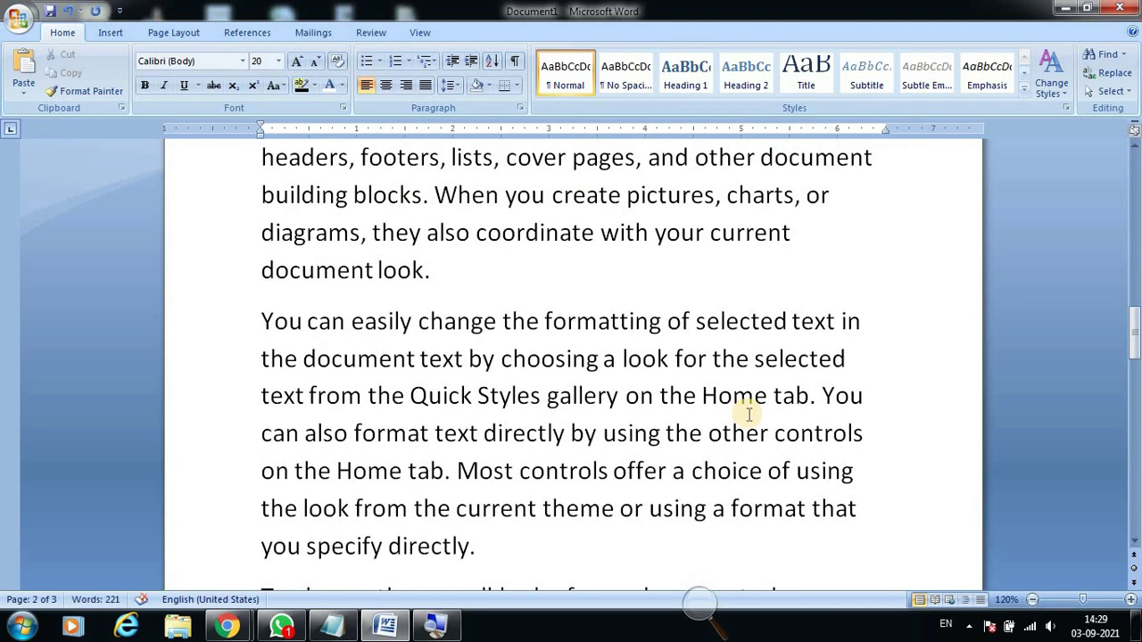
scroll(750, 415, up, 3)
Delete the selected sample paragraphs, then undo to restore them.
drag(258, 278, 374, 359)
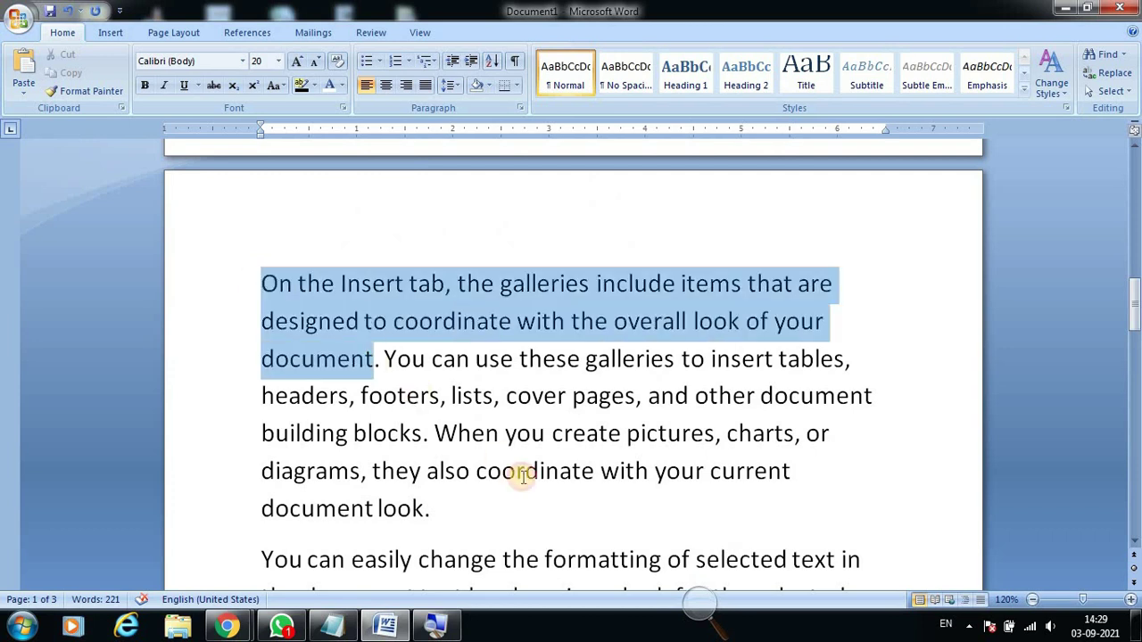
drag(523, 475, 670, 510)
key(Delete)
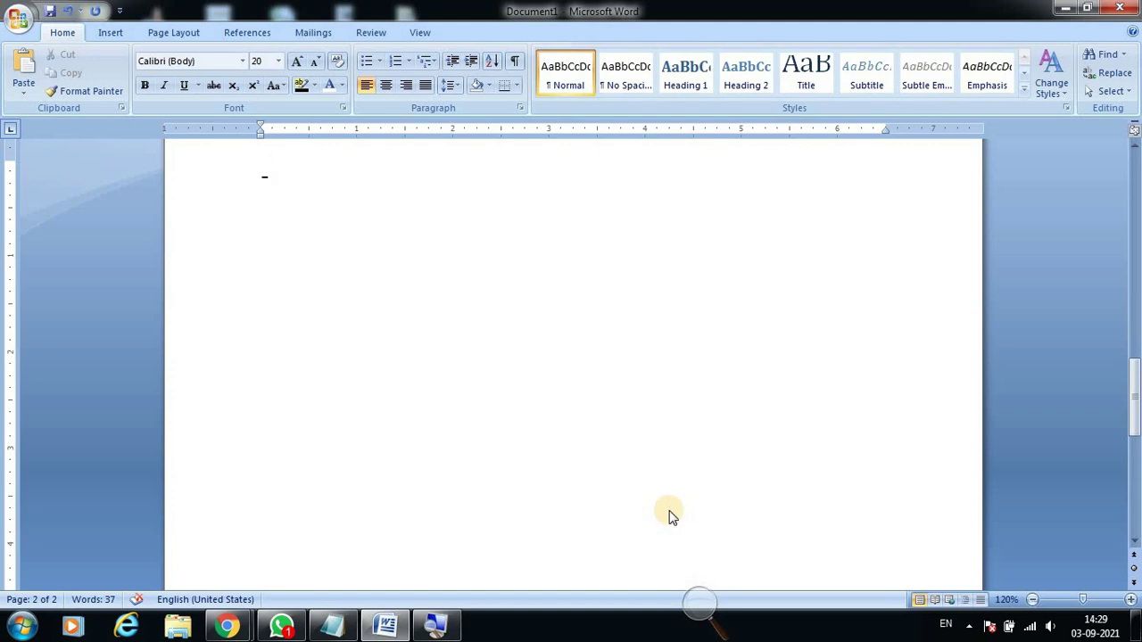
key(ctrl+z)
key(ctrl+z)
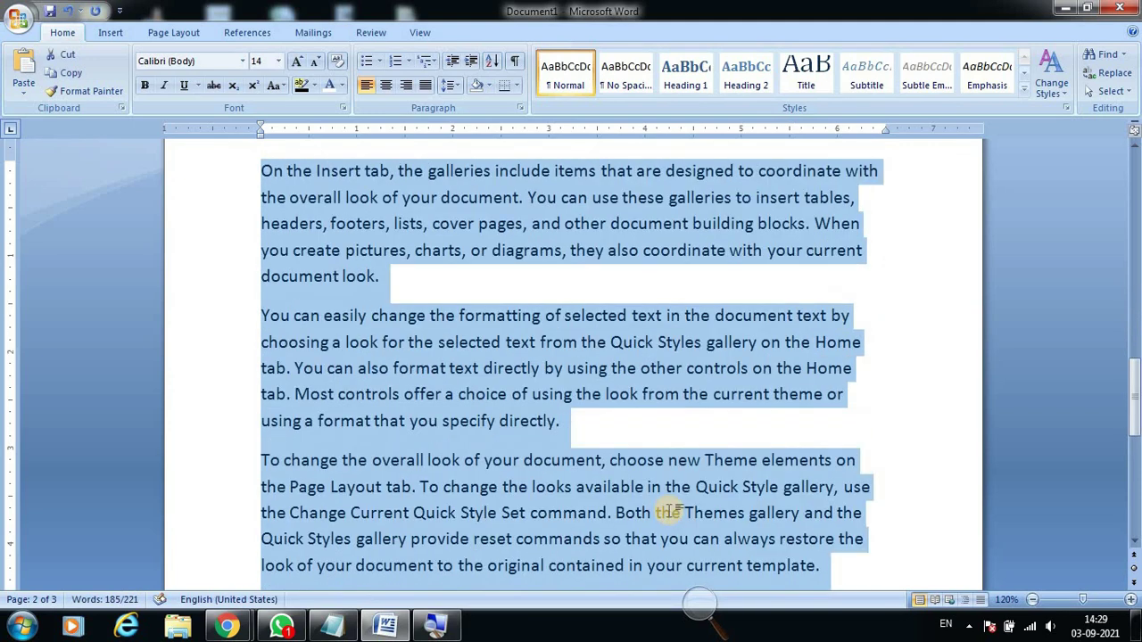
key(ctrl+z)
key(ctrl+z)
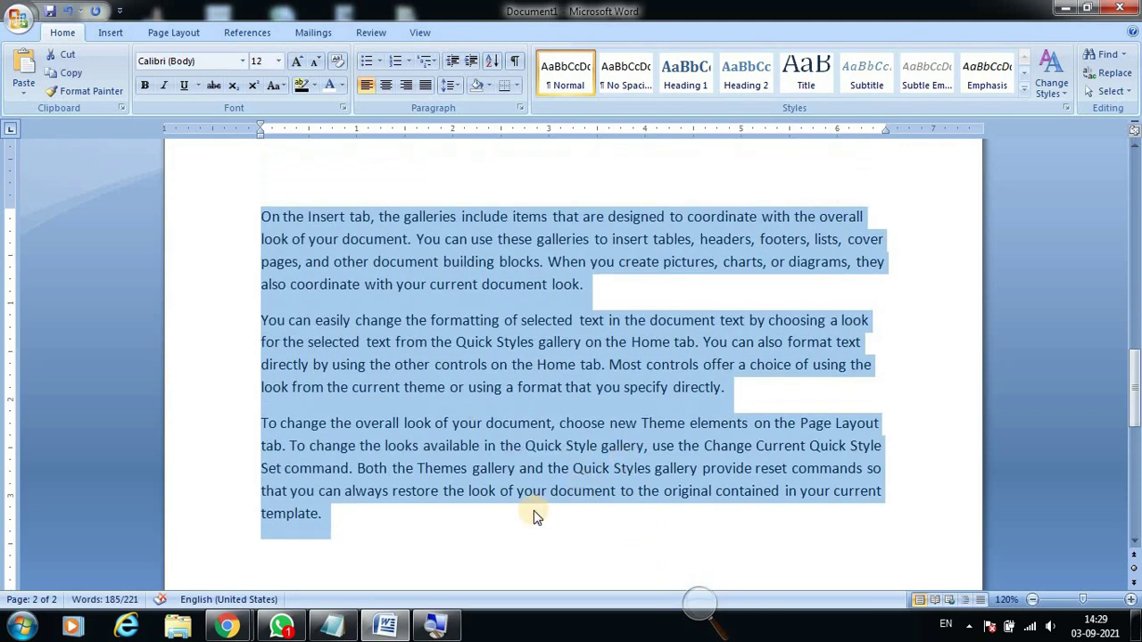
click(436, 523)
drag(261, 217, 610, 291)
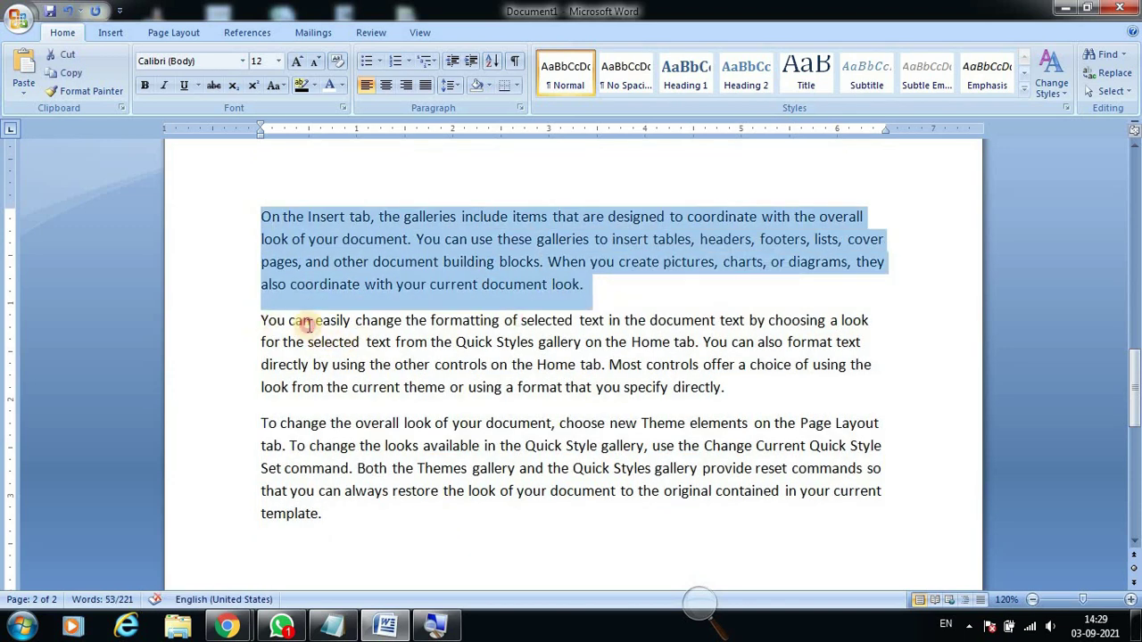
drag(261, 322, 755, 390)
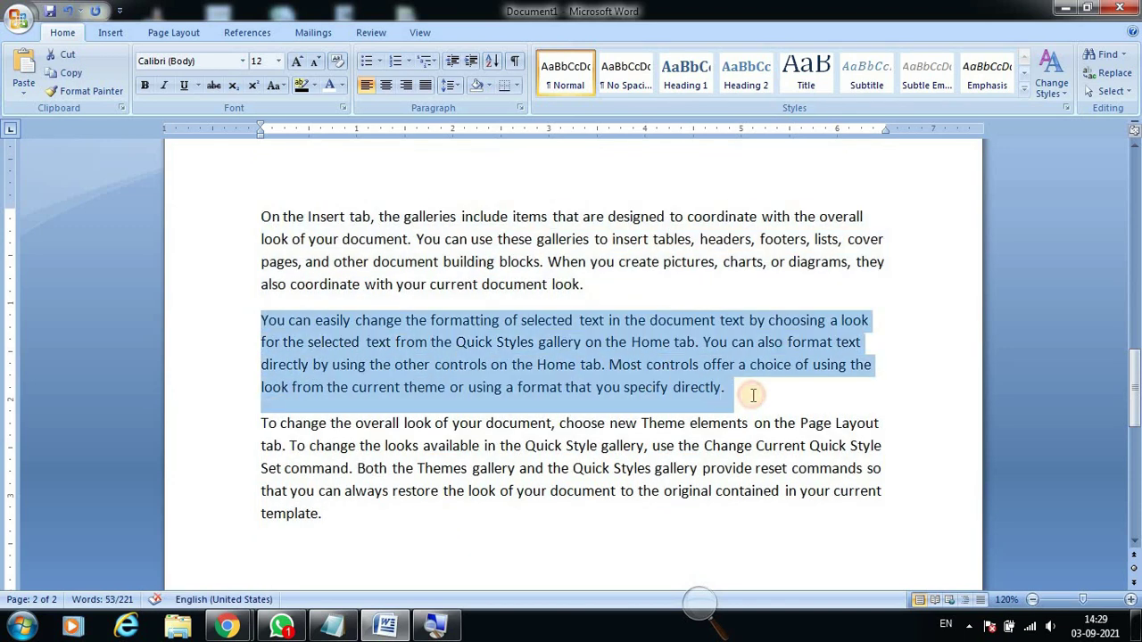
click(261, 423)
drag(330, 458, 434, 527)
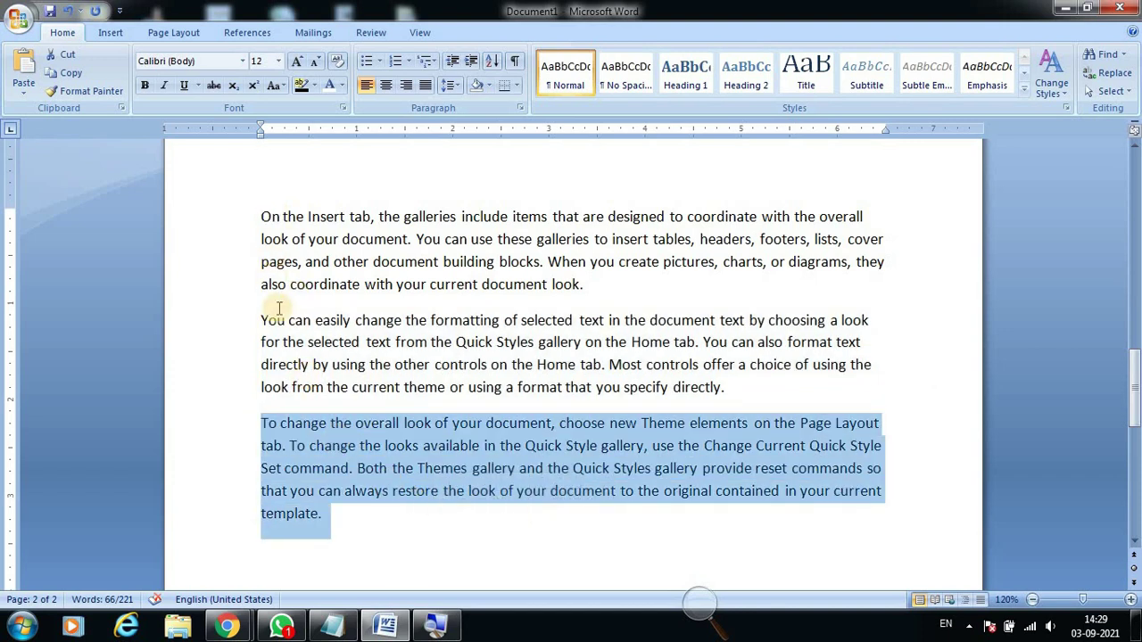
click(340, 525)
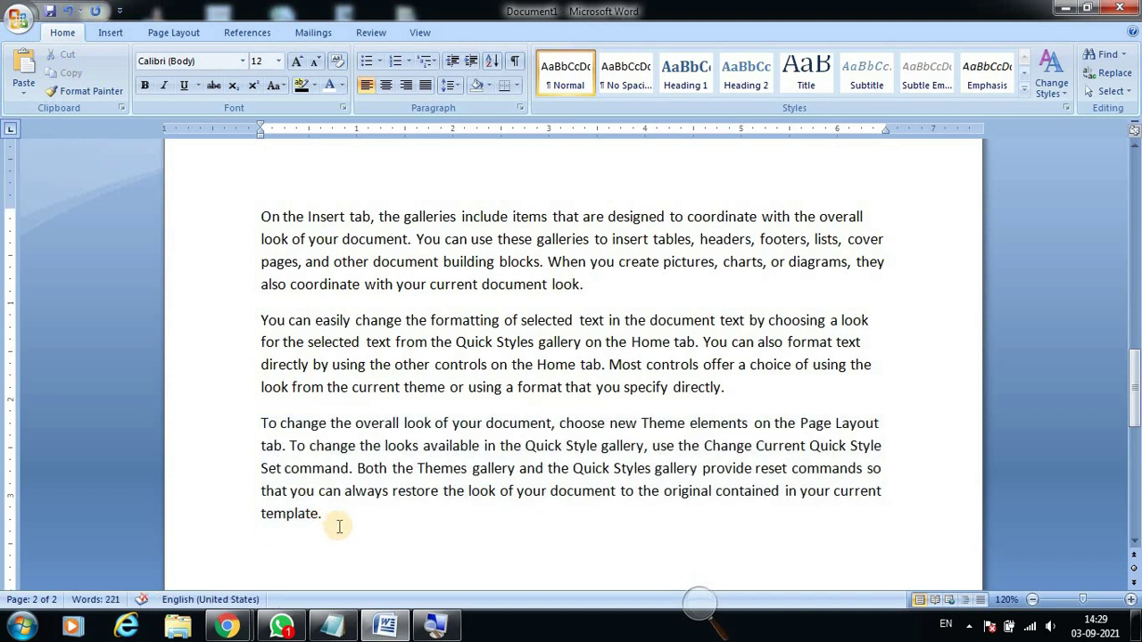
mouse_move(260, 216)
mouse_down()
mouse_move(376, 482)
mouse_move(446, 413)
mouse_up()
click(456, 388)
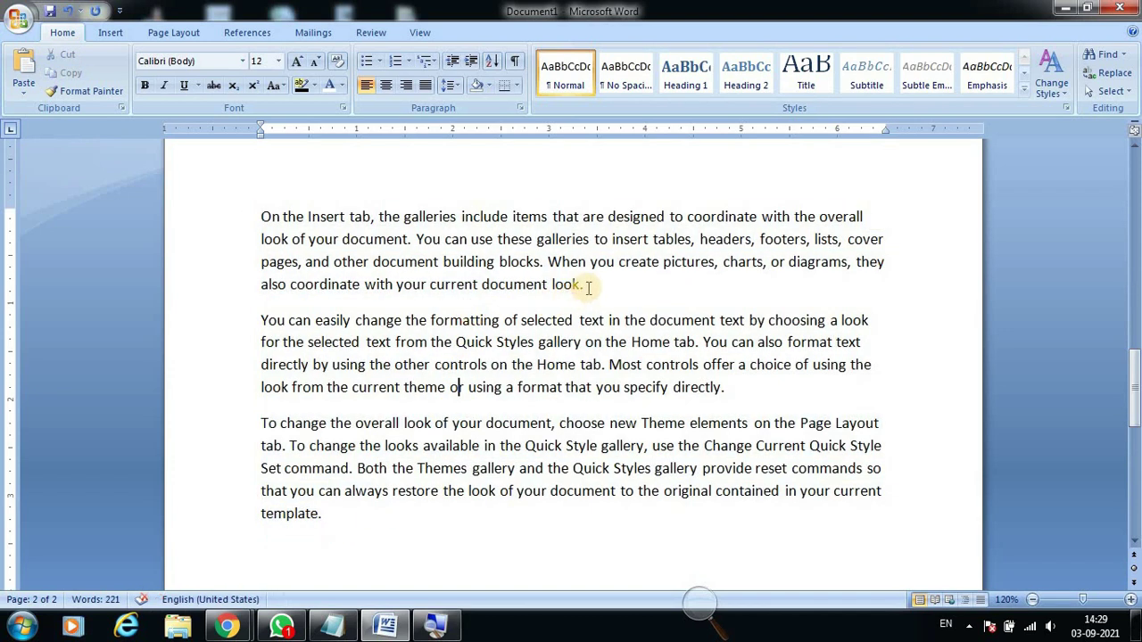
drag(584, 285, 268, 214)
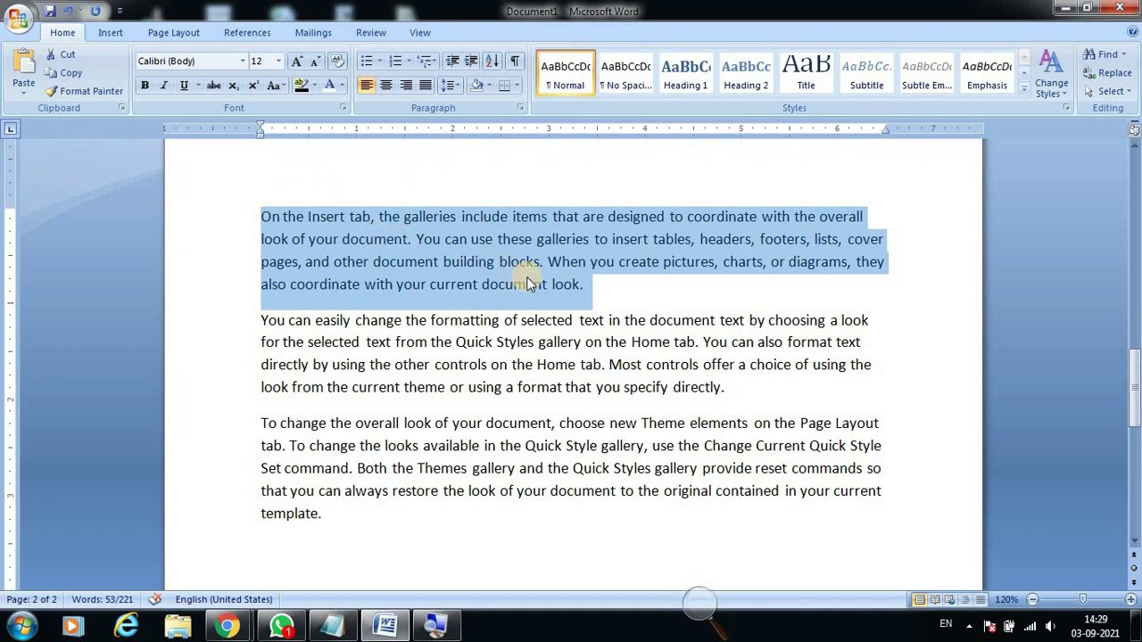
Make the selected first paragraph UPPERCASE.
click(274, 86)
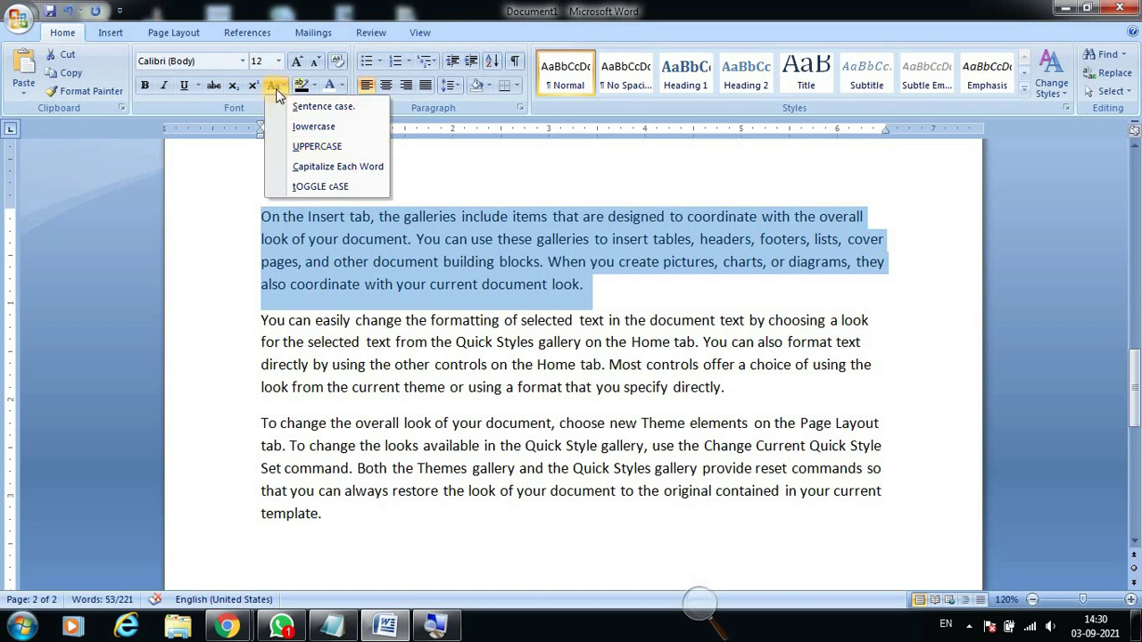
click(295, 148)
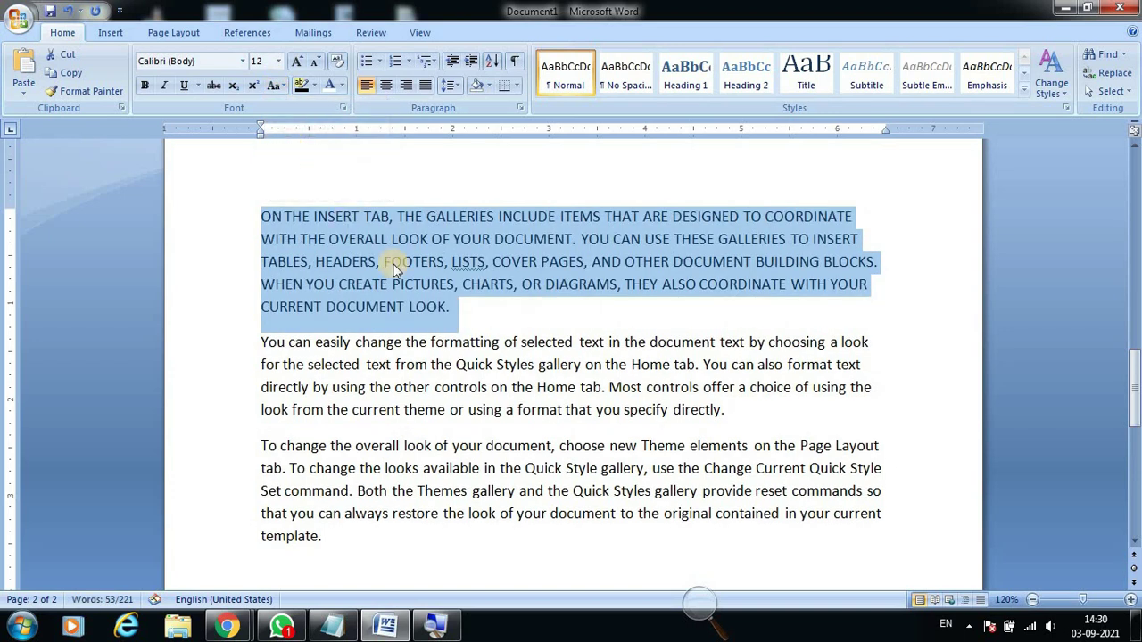
click(482, 324)
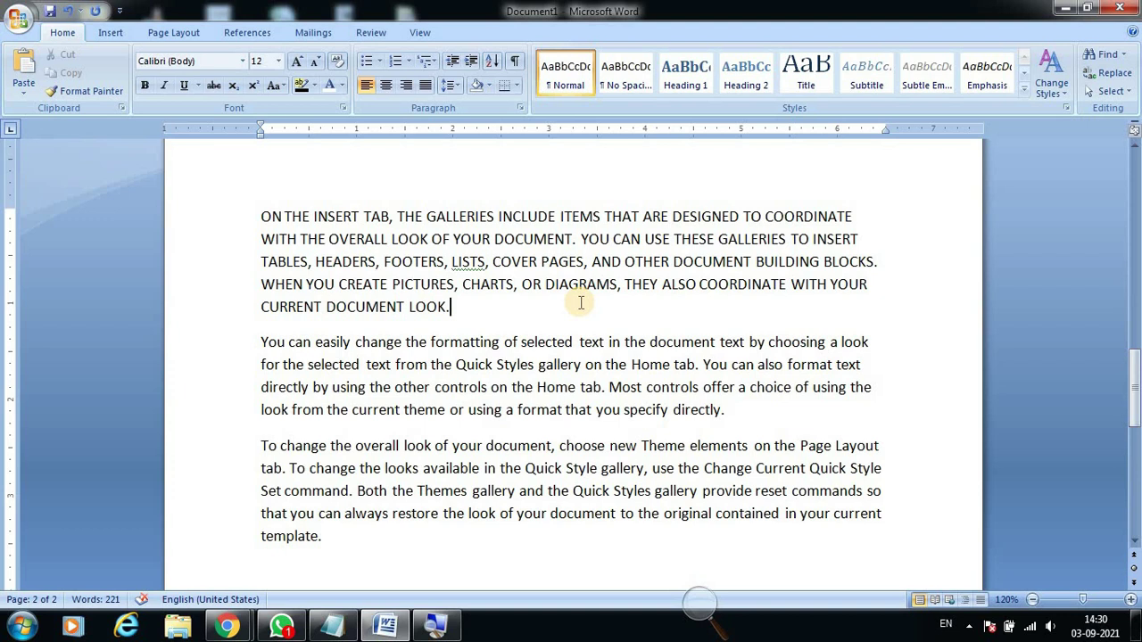
Reselect the uppercase paragraph and convert it to Sentence case.
drag(262, 216, 458, 328)
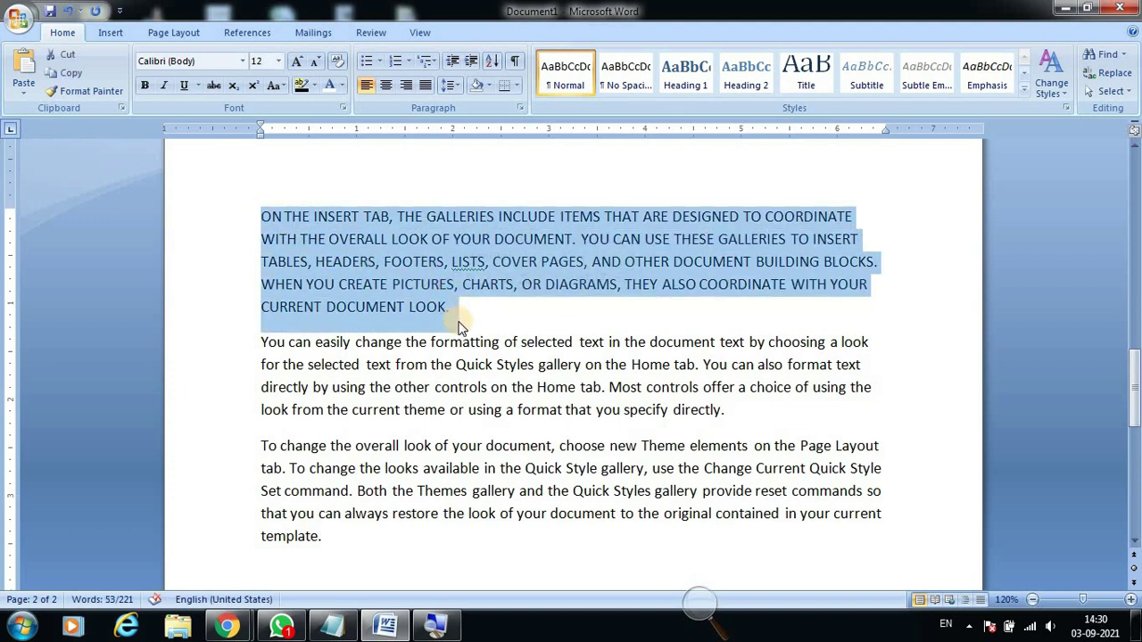
click(276, 85)
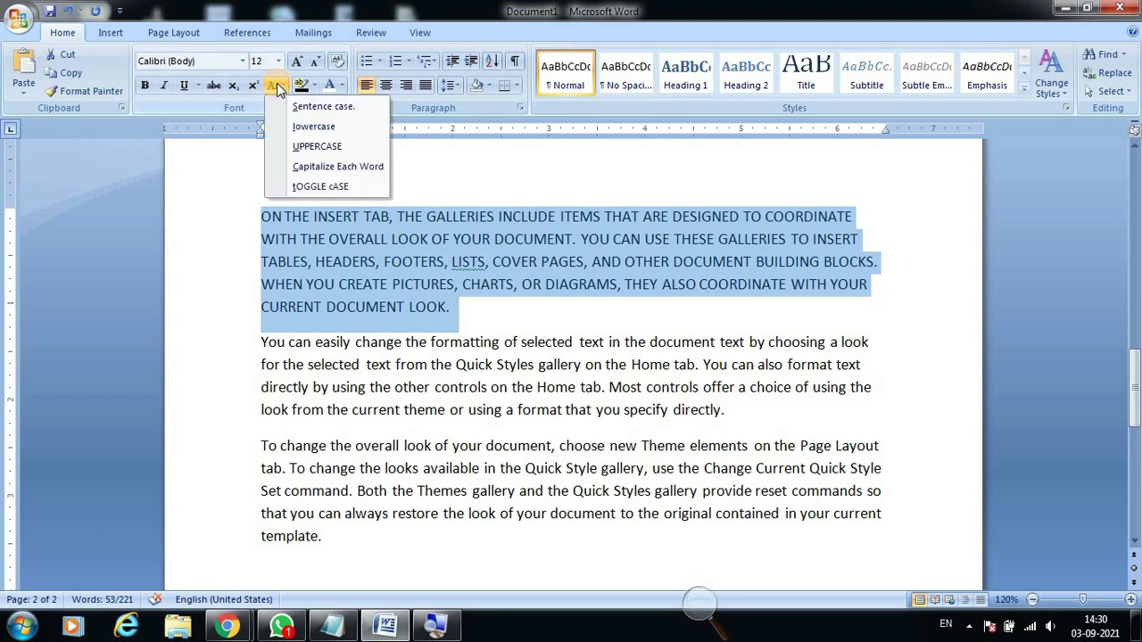
click(325, 108)
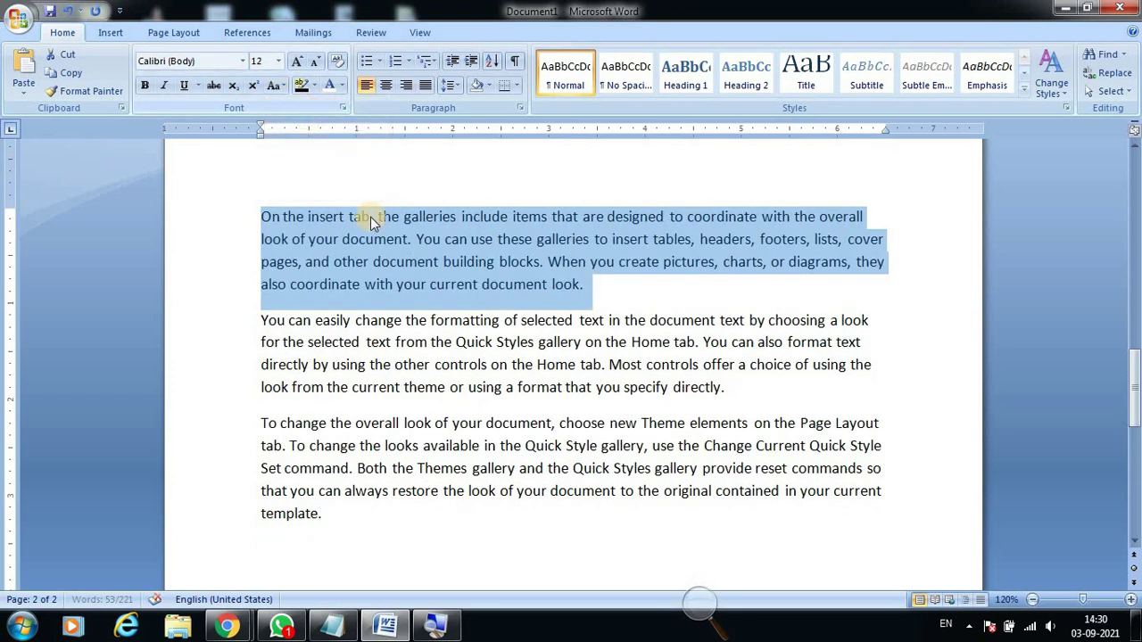
click(443, 284)
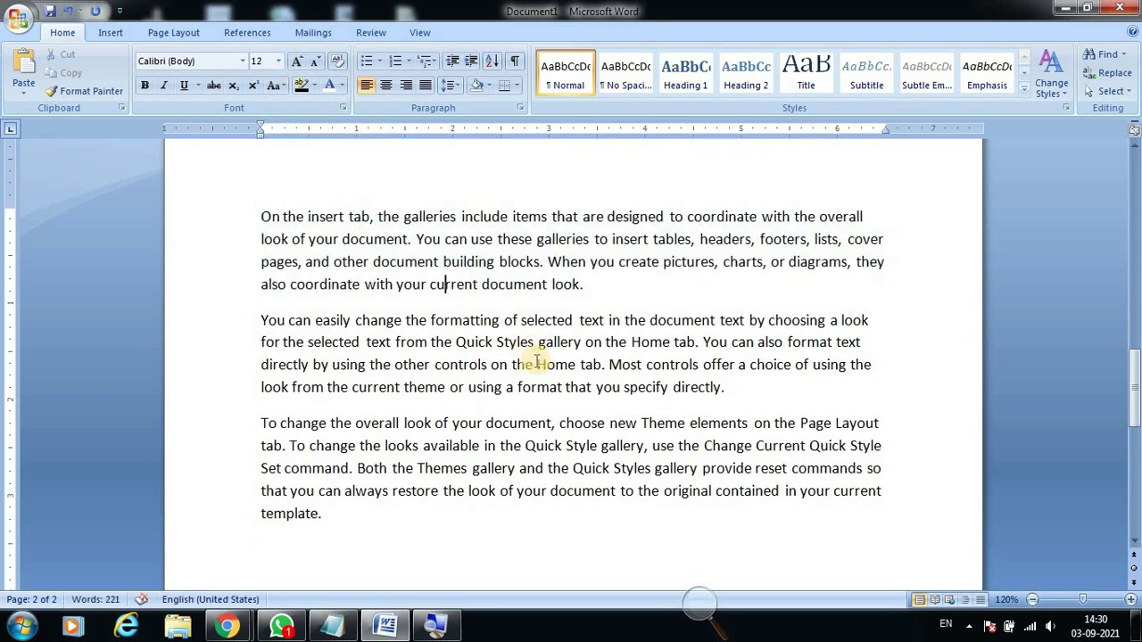
scroll(449, 356, down, 2)
scroll(448, 357, up, 1)
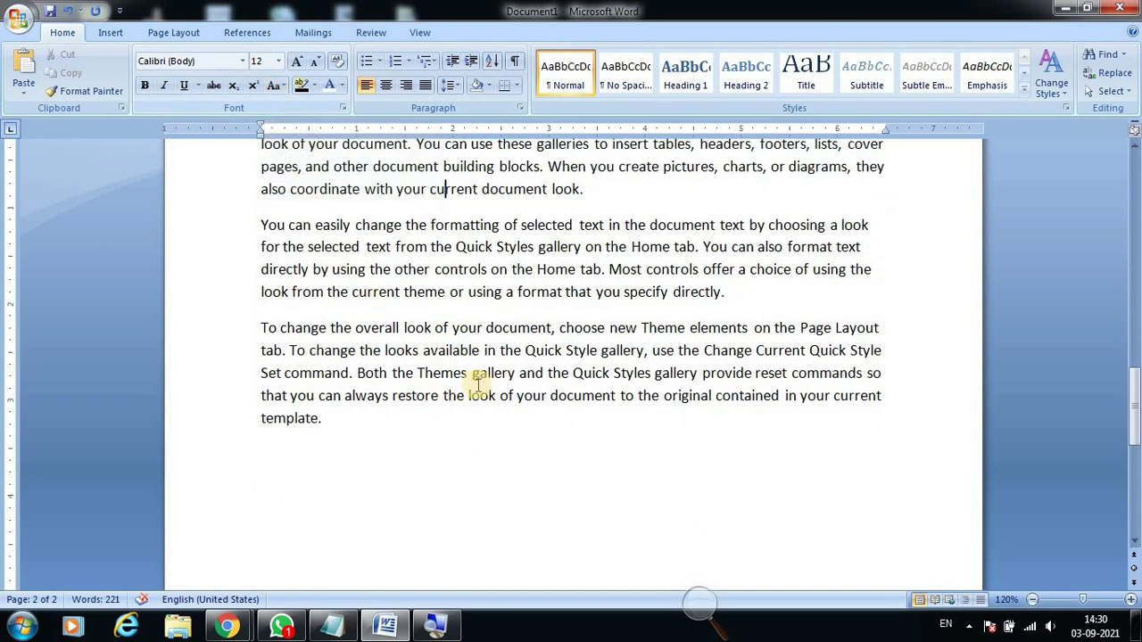
scroll(478, 384, up, 1)
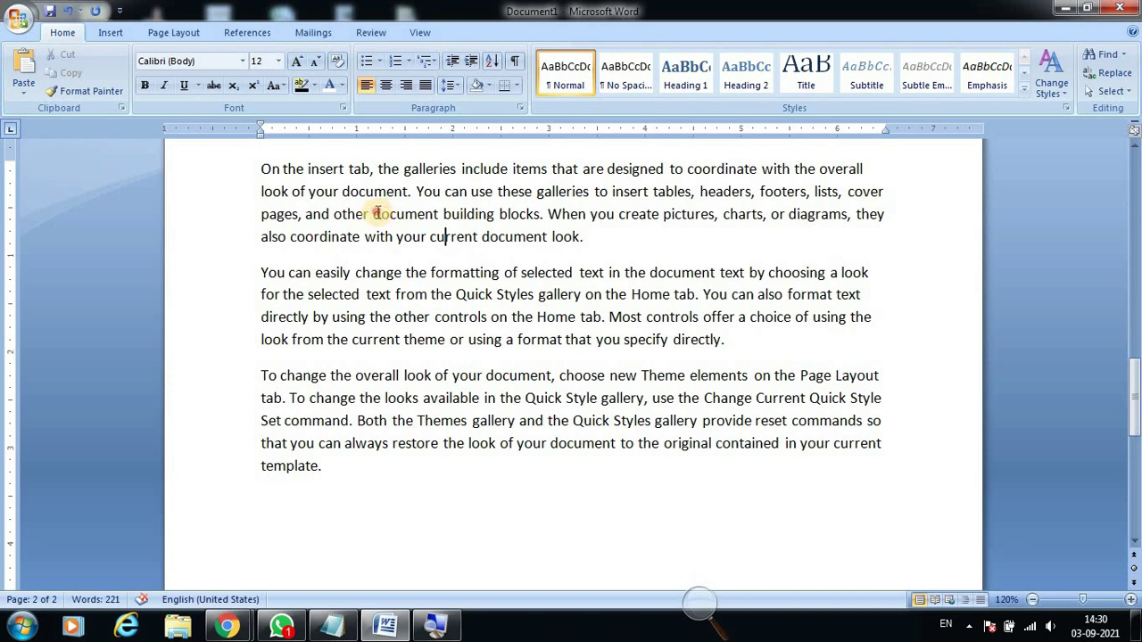
Highlight the phrase 'document building blocks' in yellow.
drag(374, 214, 541, 214)
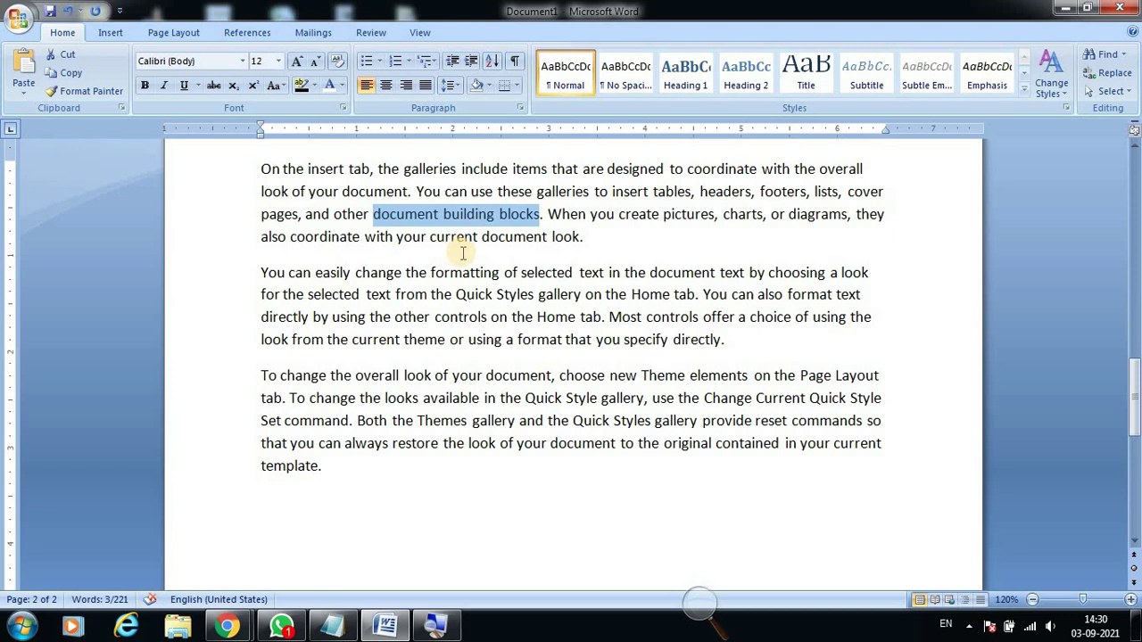
click(476, 236)
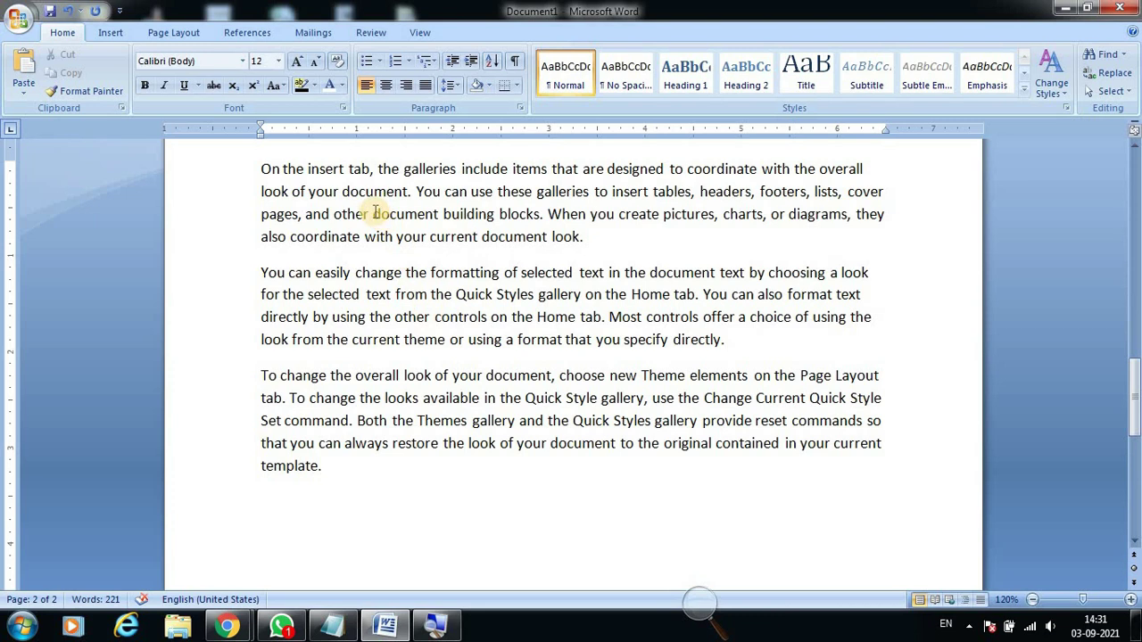
drag(373, 214, 522, 220)
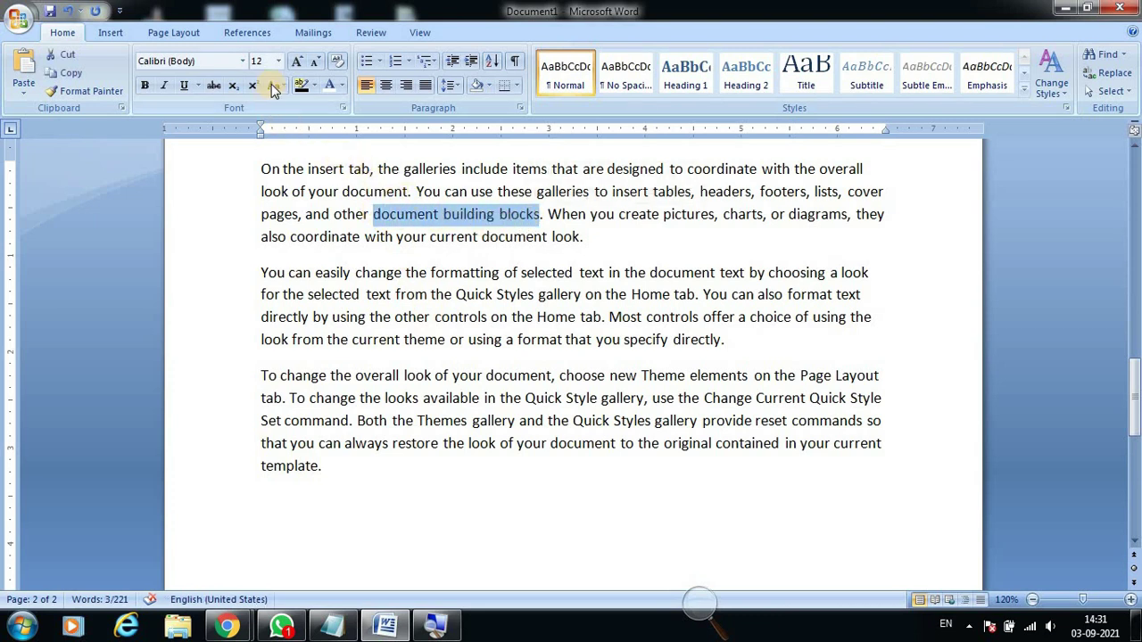
click(316, 85)
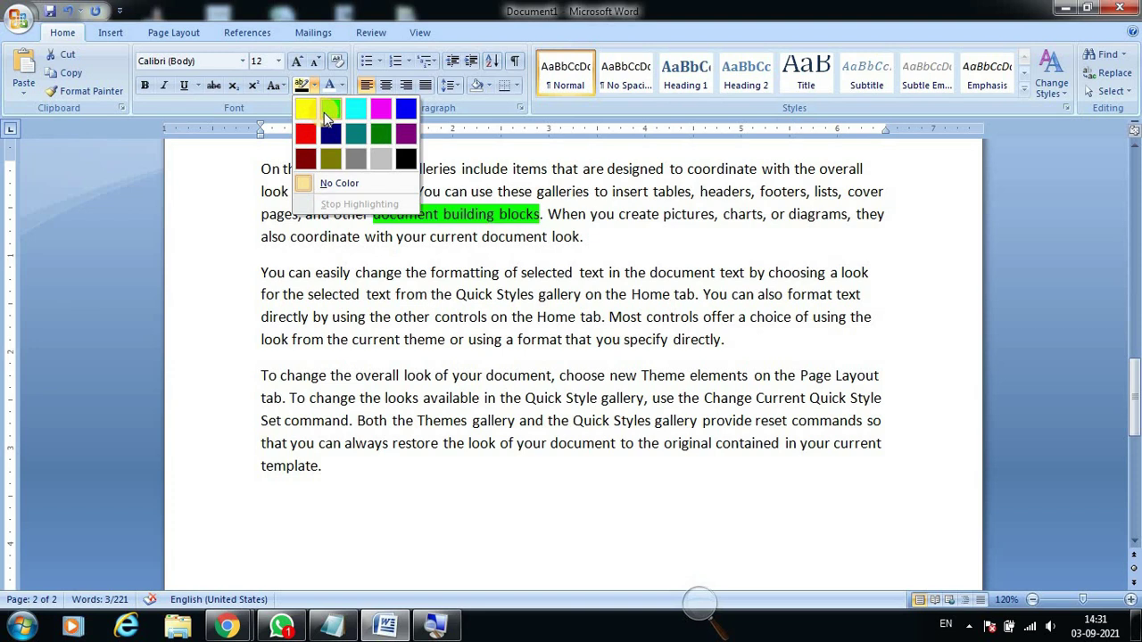
click(308, 111)
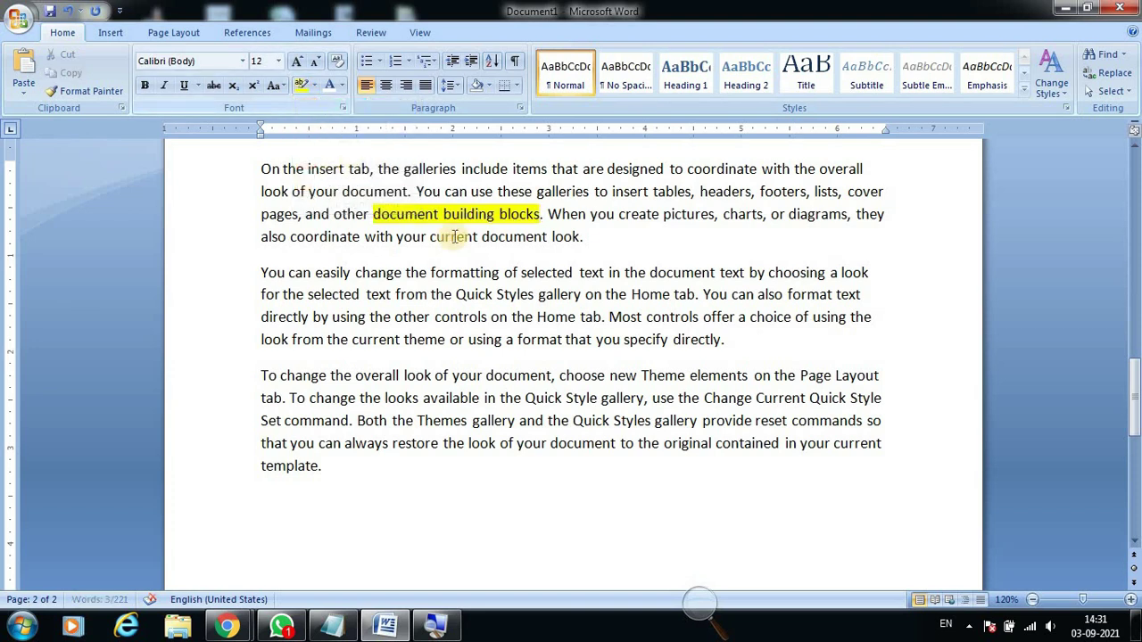
click(675, 317)
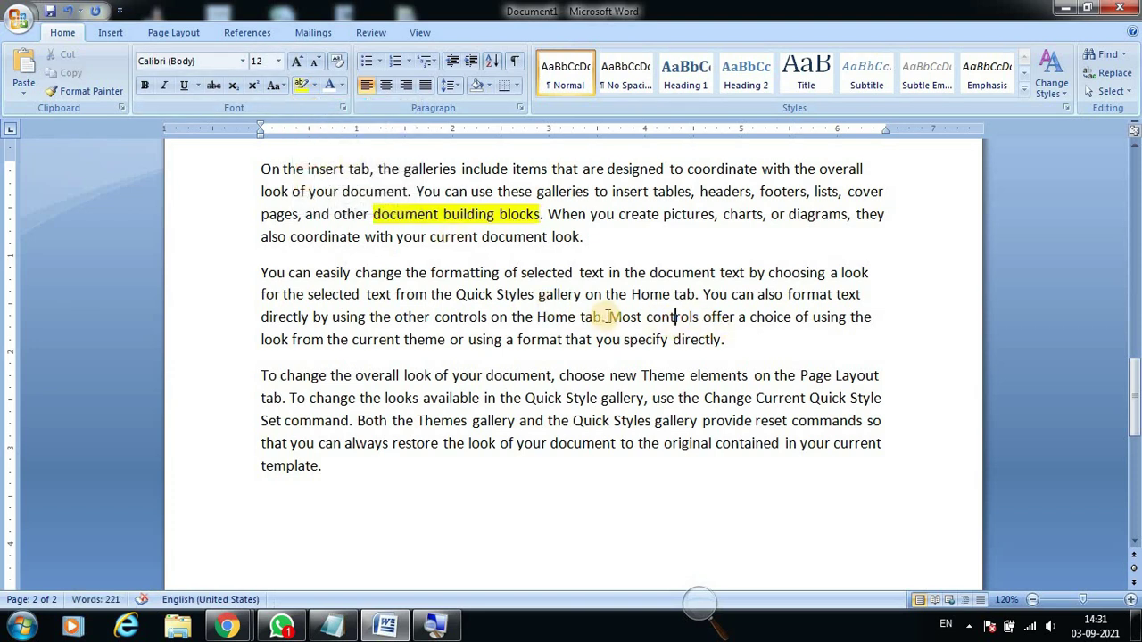
Highlight the two Quick Styles gallery sentences in green.
scroll(606, 314, up, 1)
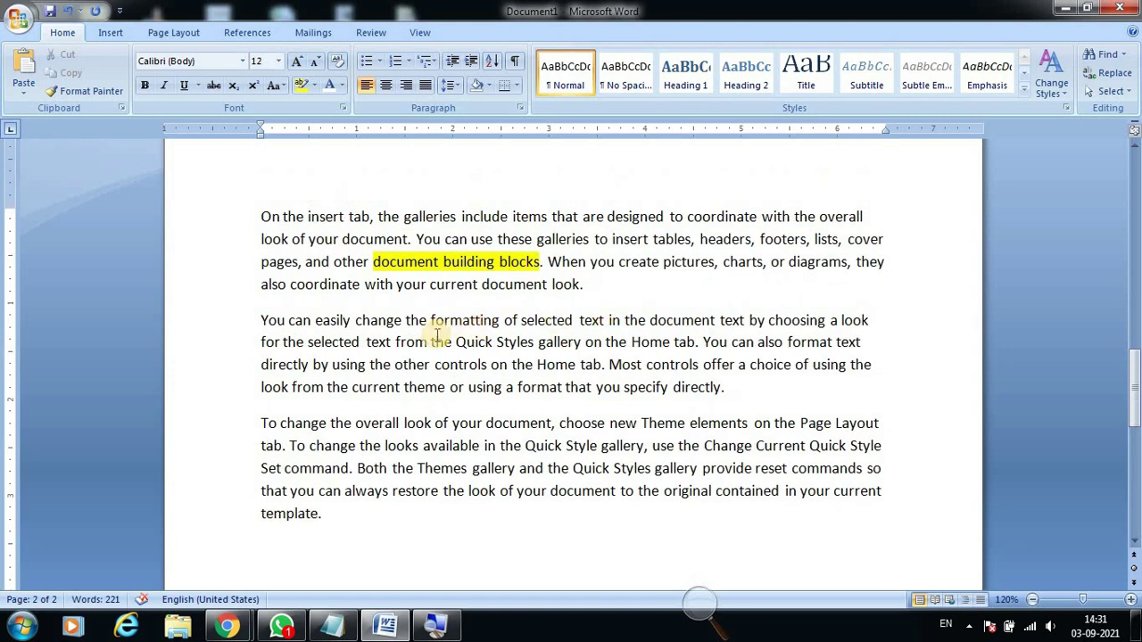
drag(432, 342, 600, 363)
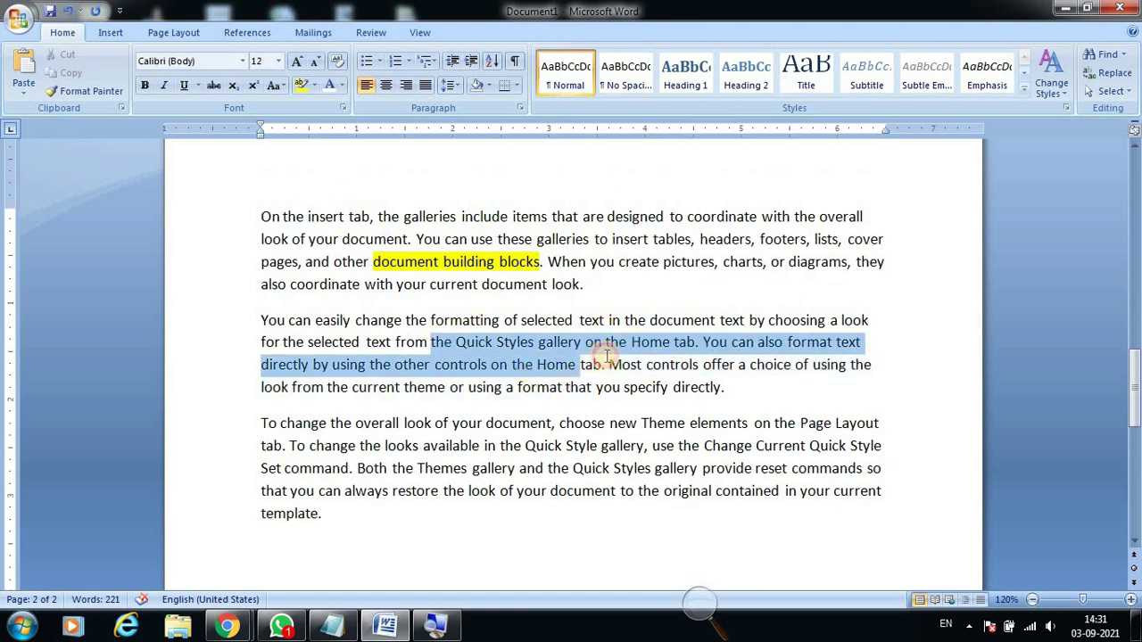
click(314, 85)
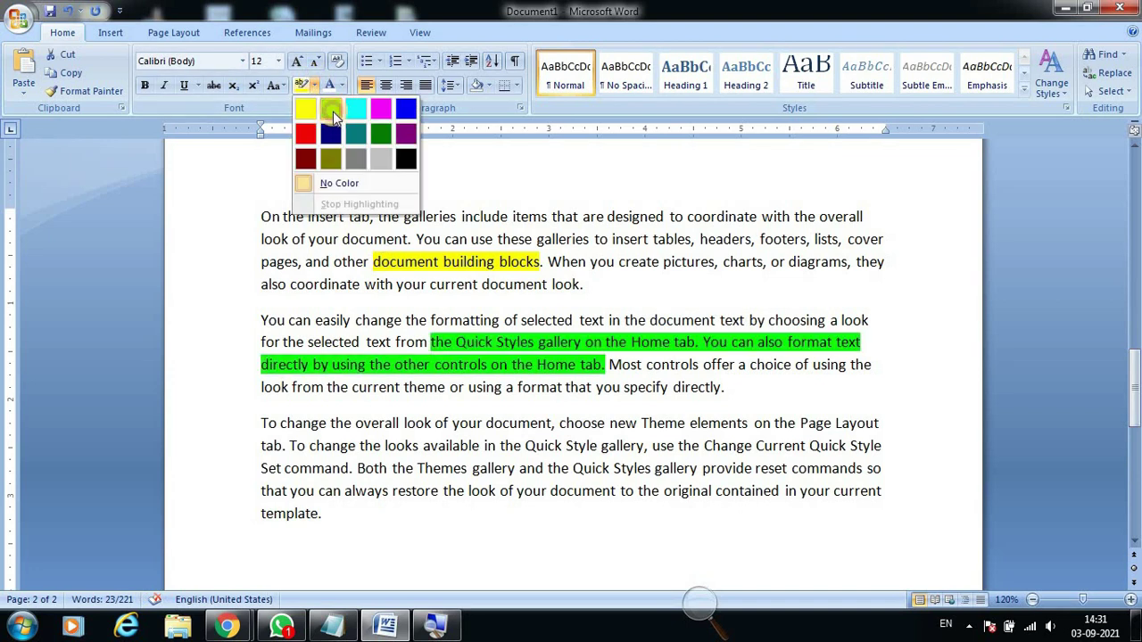
click(332, 111)
click(688, 425)
scroll(595, 427, down, 1)
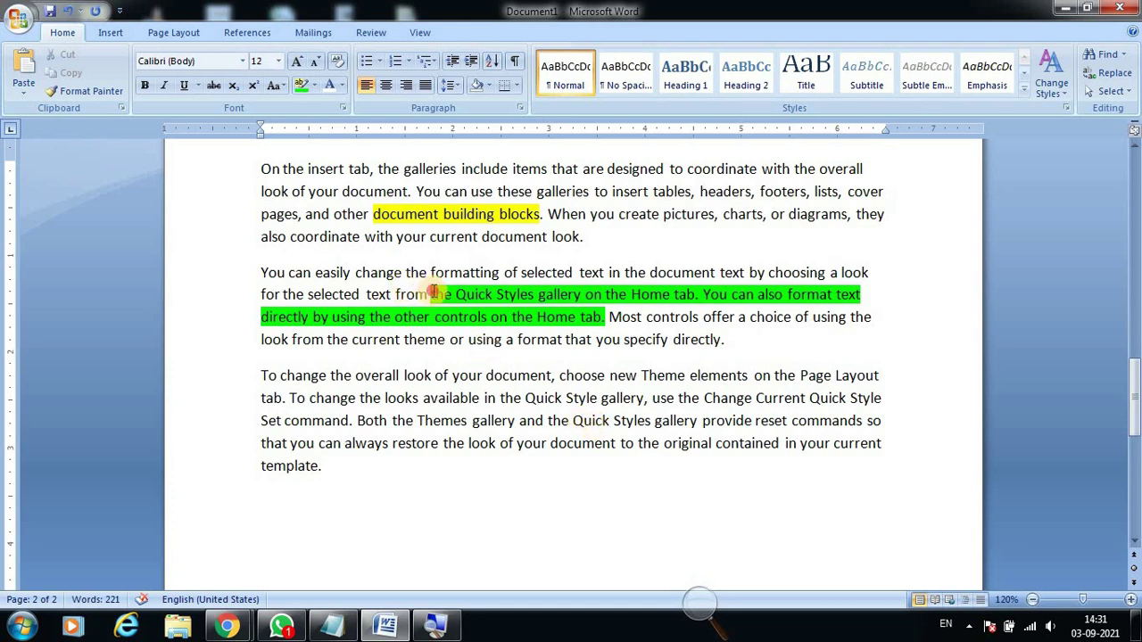
drag(432, 294, 596, 322)
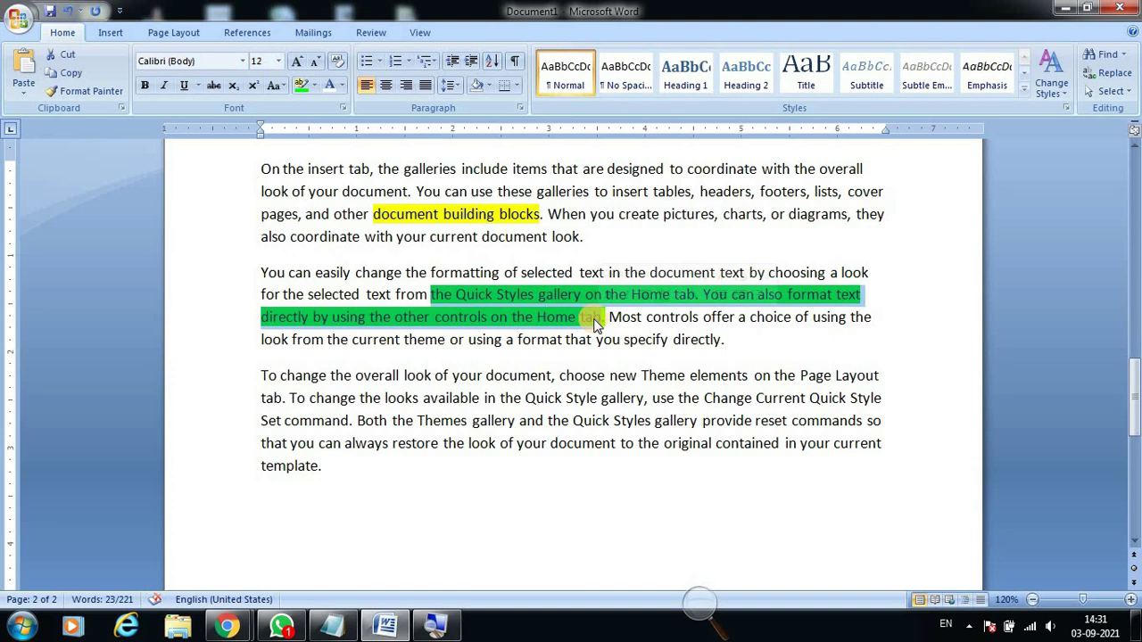
click(639, 340)
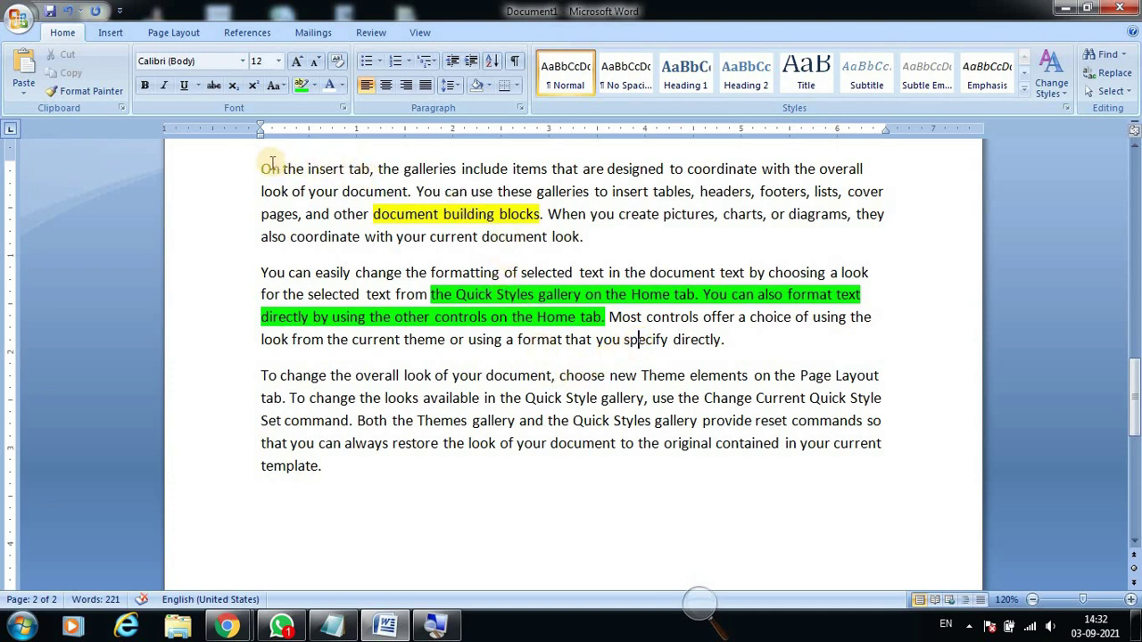
Color the first line red, then clear formatting from the first two paragraphs.
mouse_move(262, 169)
mouse_down()
mouse_move(617, 202)
mouse_move(848, 169)
mouse_up()
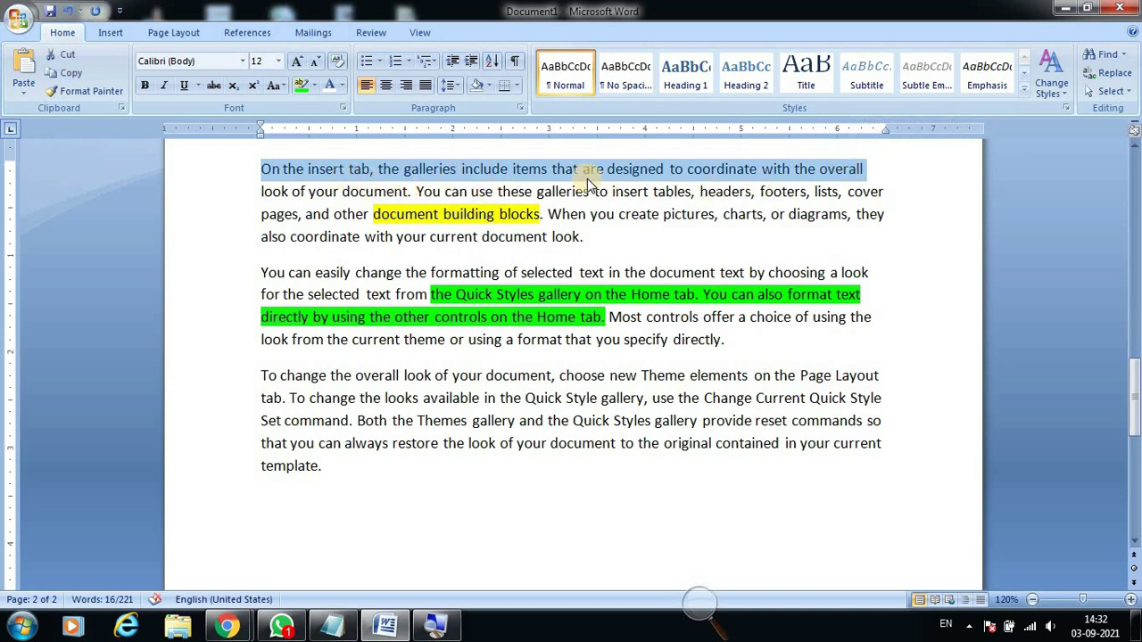
click(345, 84)
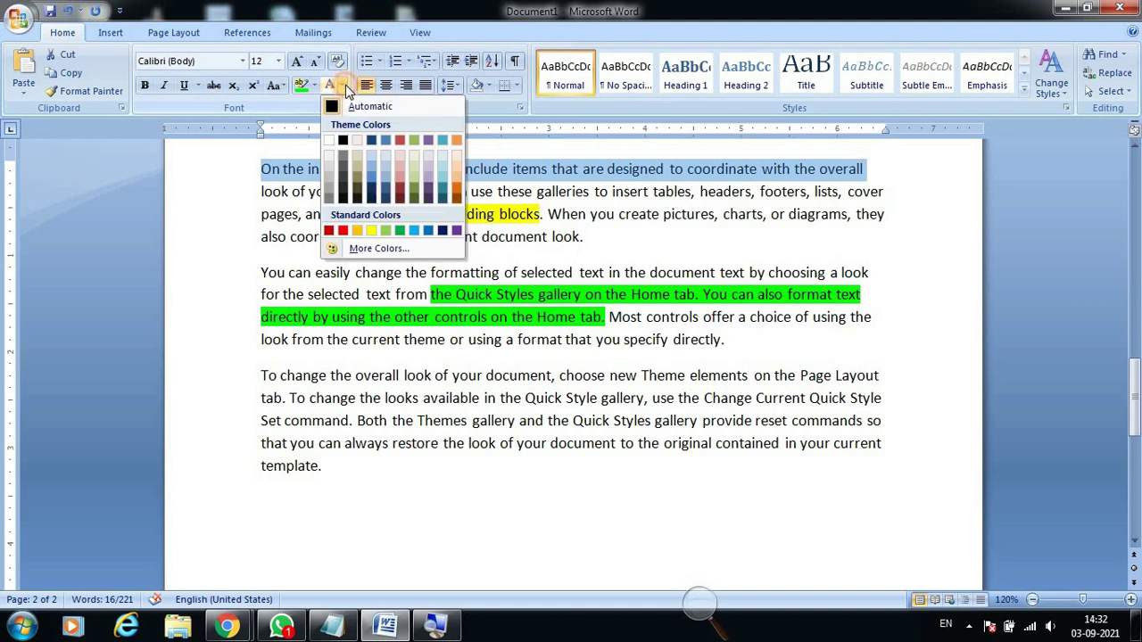
click(328, 230)
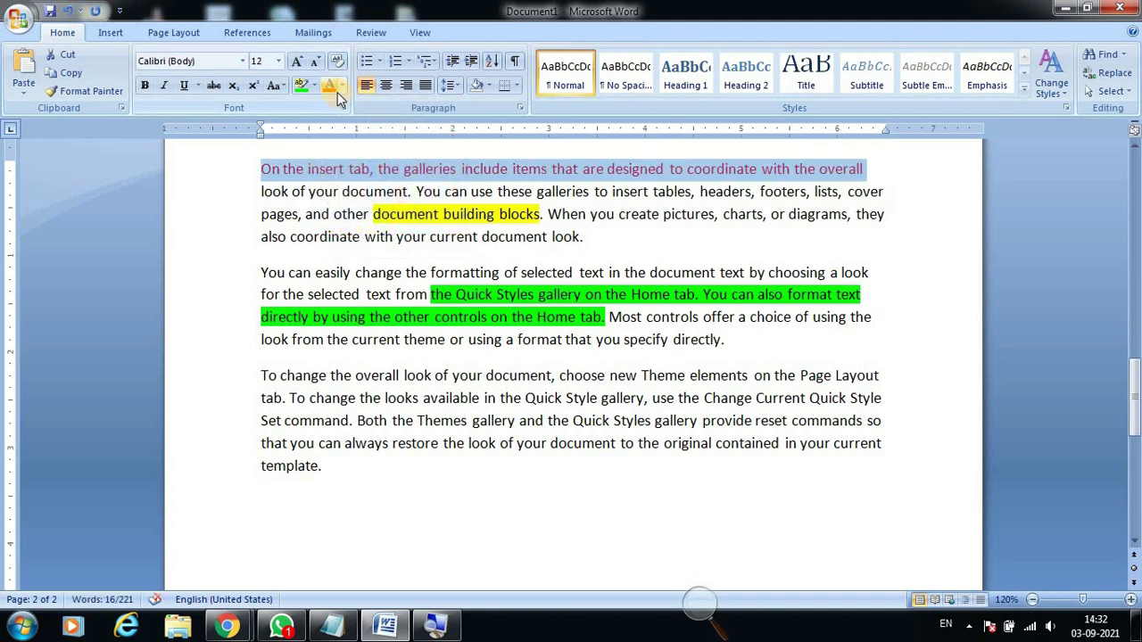
click(572, 267)
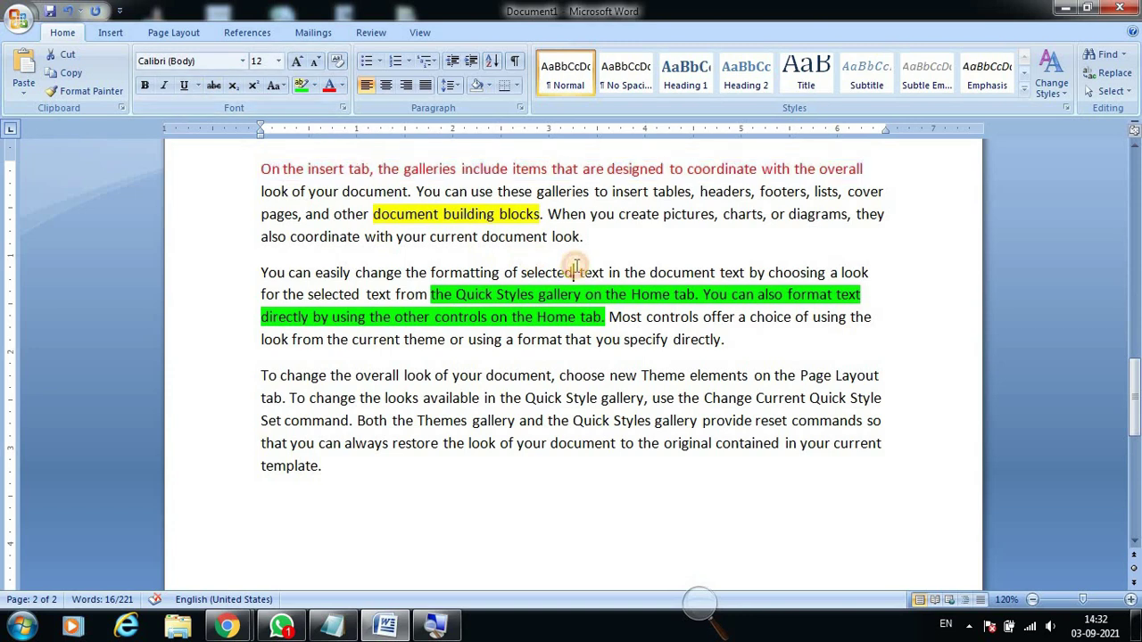
mouse_move(260, 168)
mouse_down()
mouse_move(838, 375)
mouse_move(783, 330)
mouse_up()
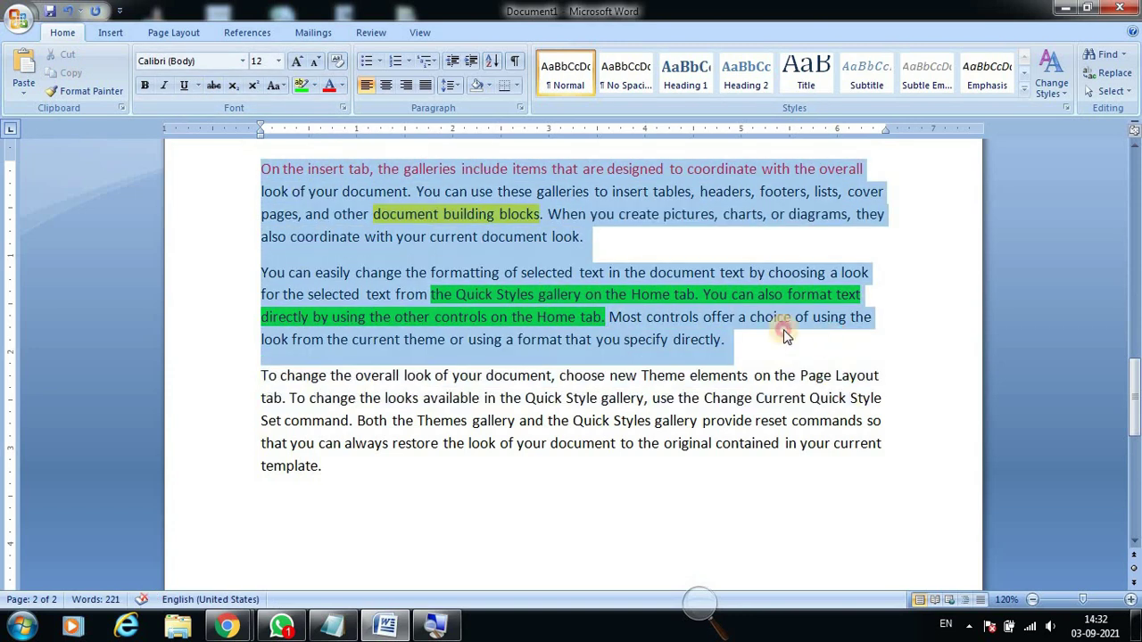
click(340, 65)
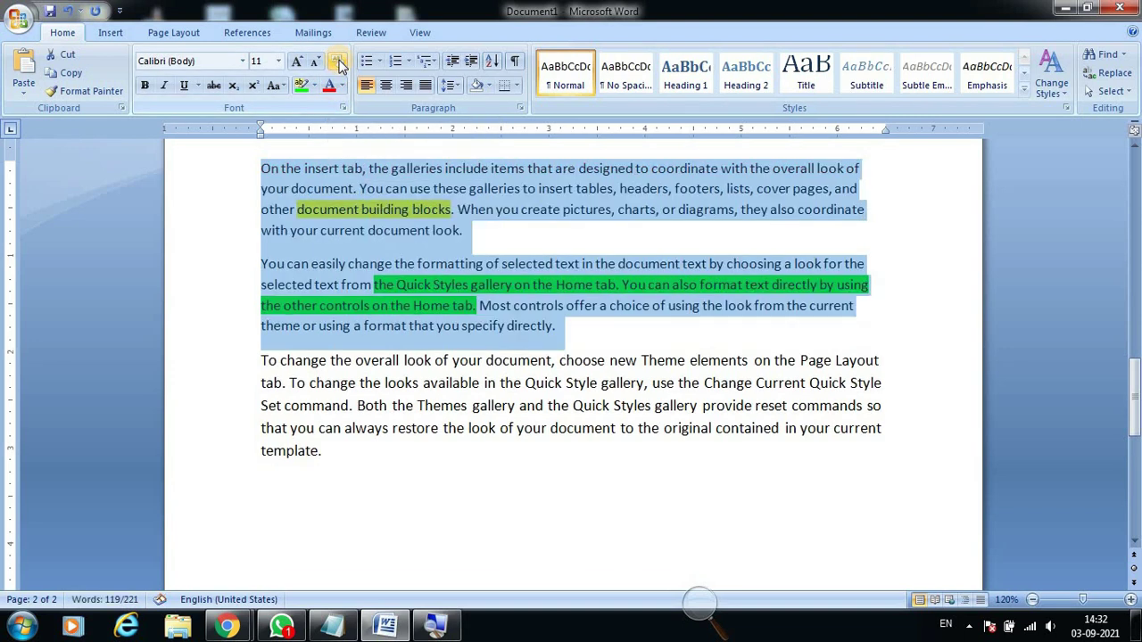
click(464, 208)
scroll(520, 209, up, 5)
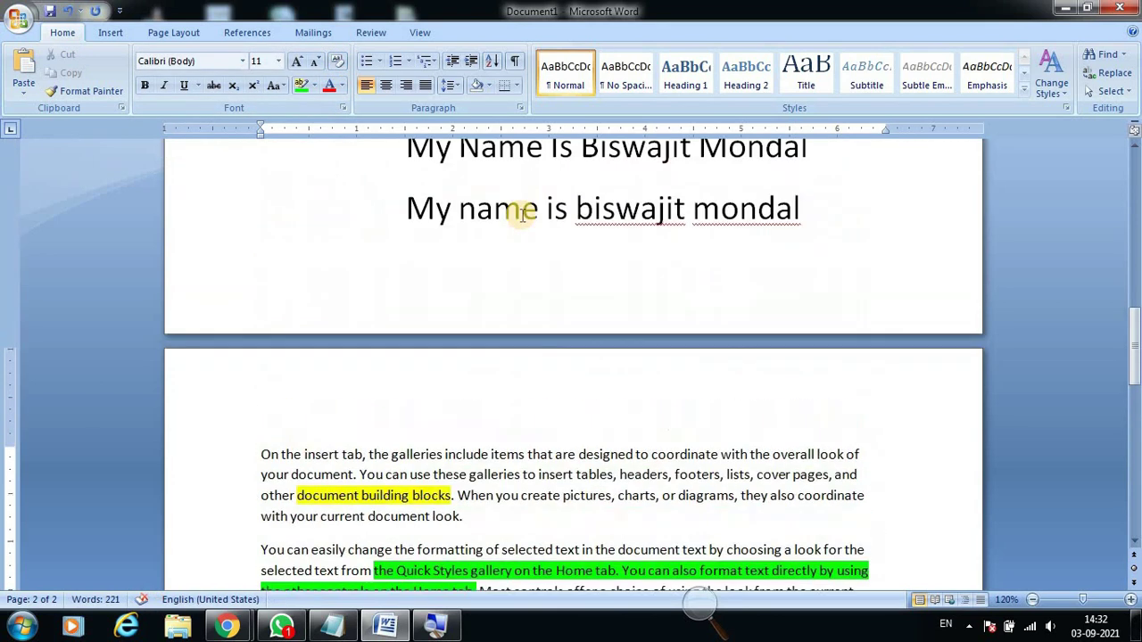
scroll(520, 214, up, 5)
scroll(522, 215, up, 5)
scroll(522, 215, up, 5)
scroll(518, 217, down, 5)
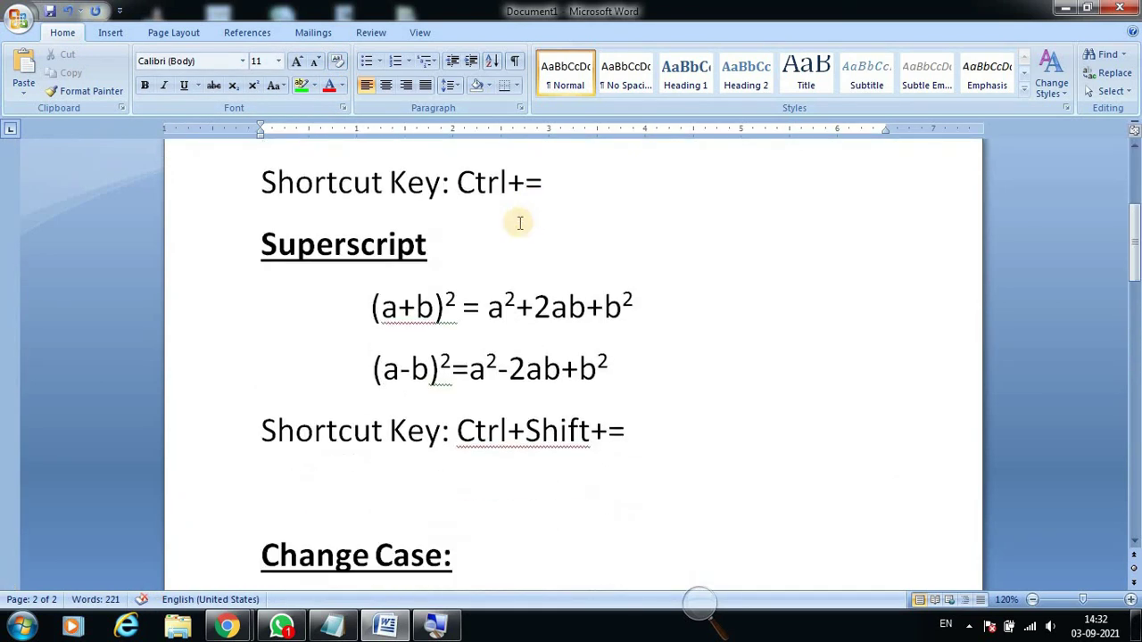
scroll(518, 223, down, 5)
scroll(517, 223, down, 2)
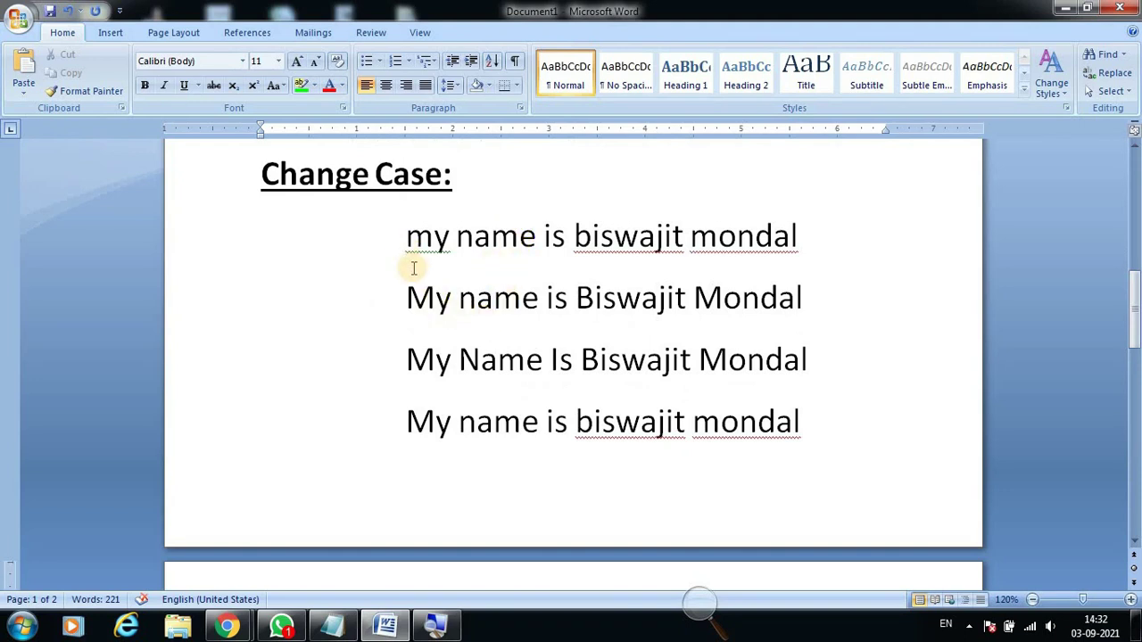
scroll(435, 284, down, 5)
scroll(429, 281, down, 2)
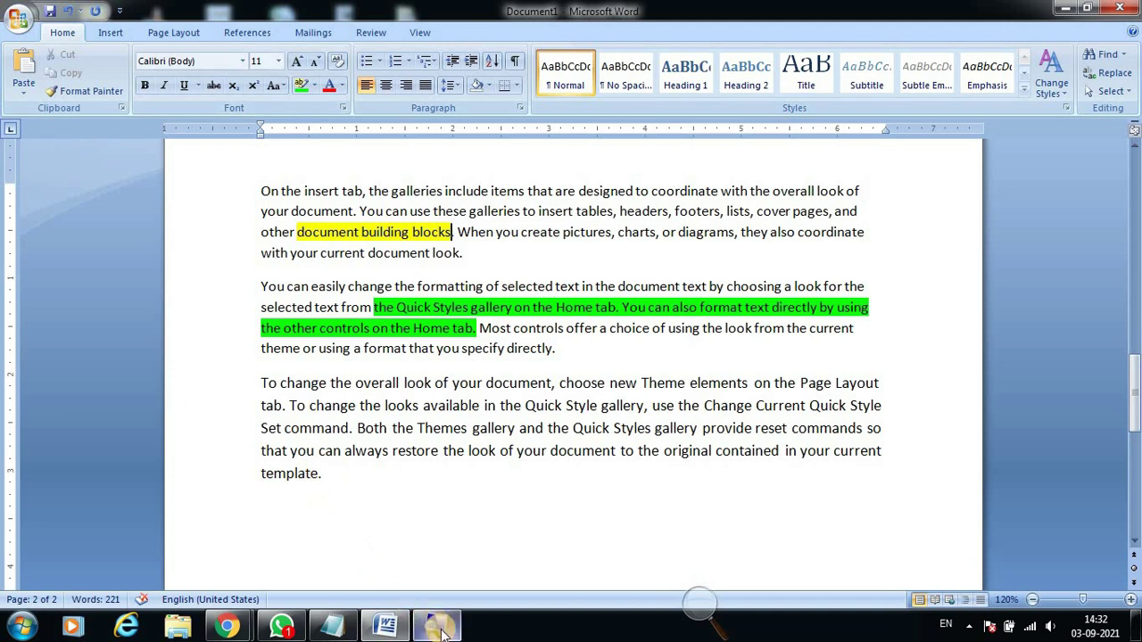
mouse_move(436, 625)
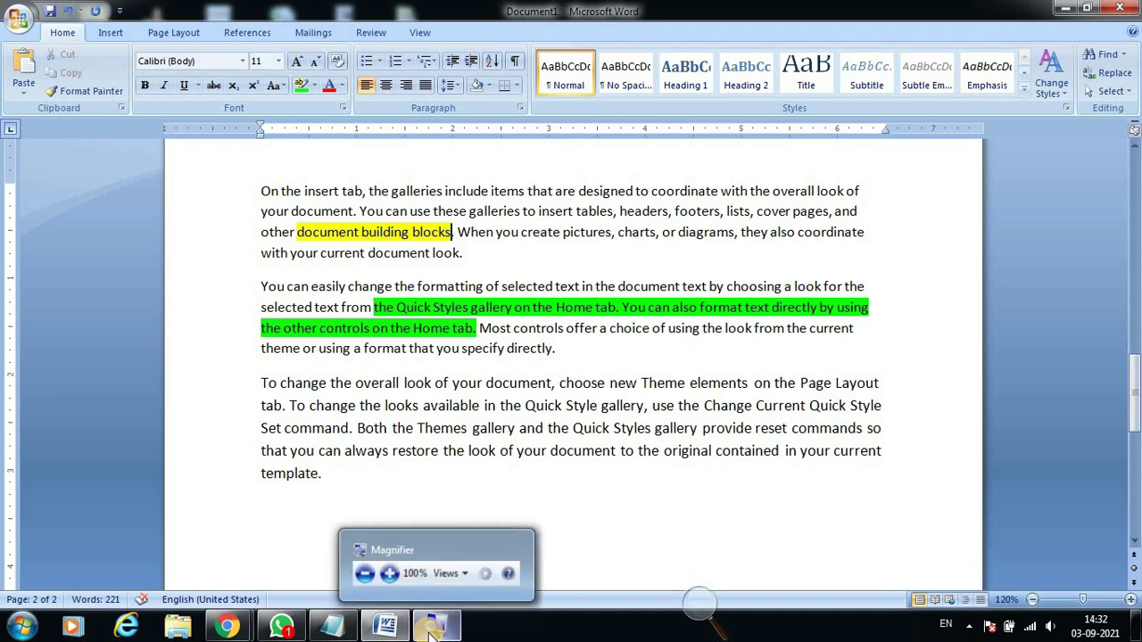
click(357, 487)
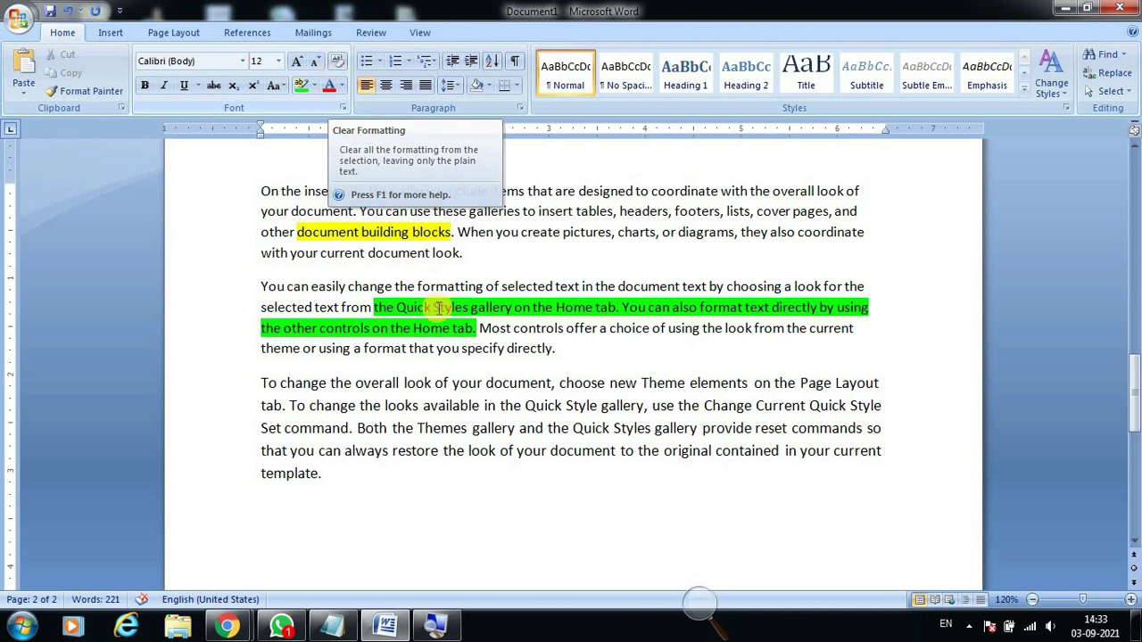
scroll(420, 374, down, 2)
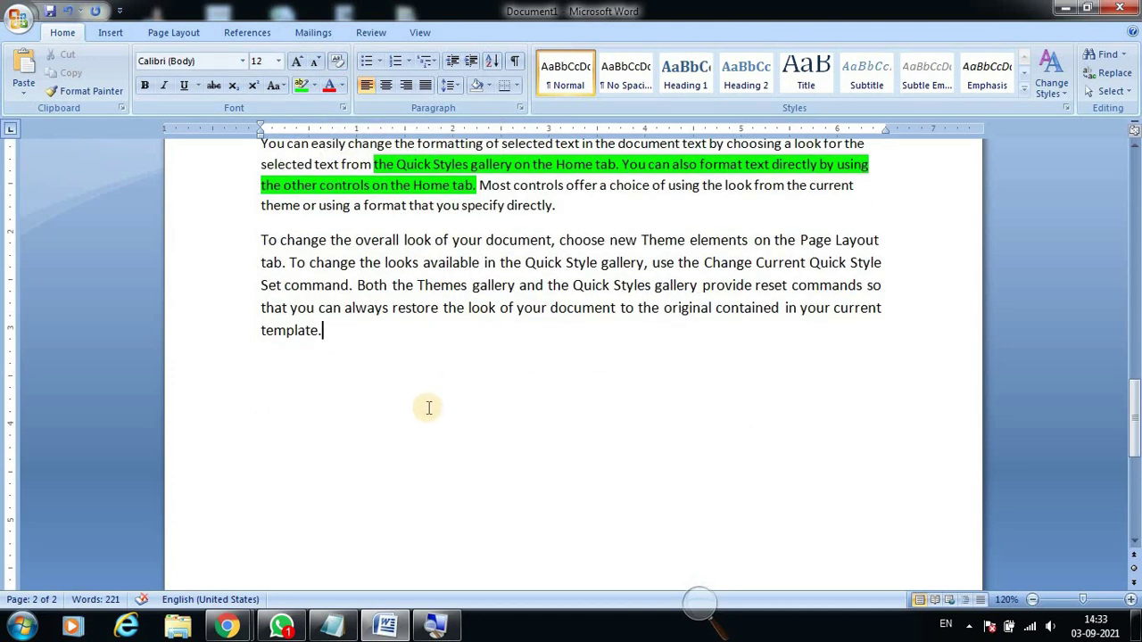
scroll(357, 303, down, 1)
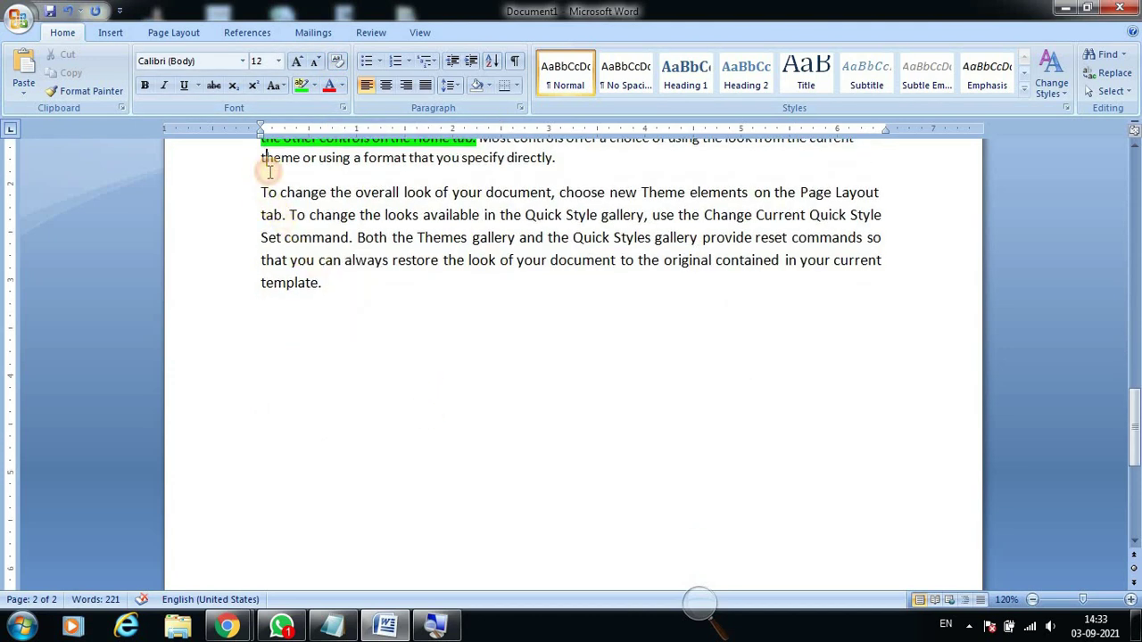
Break the paragraph after 'directly.' and enlarge the 'To change the overall look' paragraph to 18 pt.
click(643, 163)
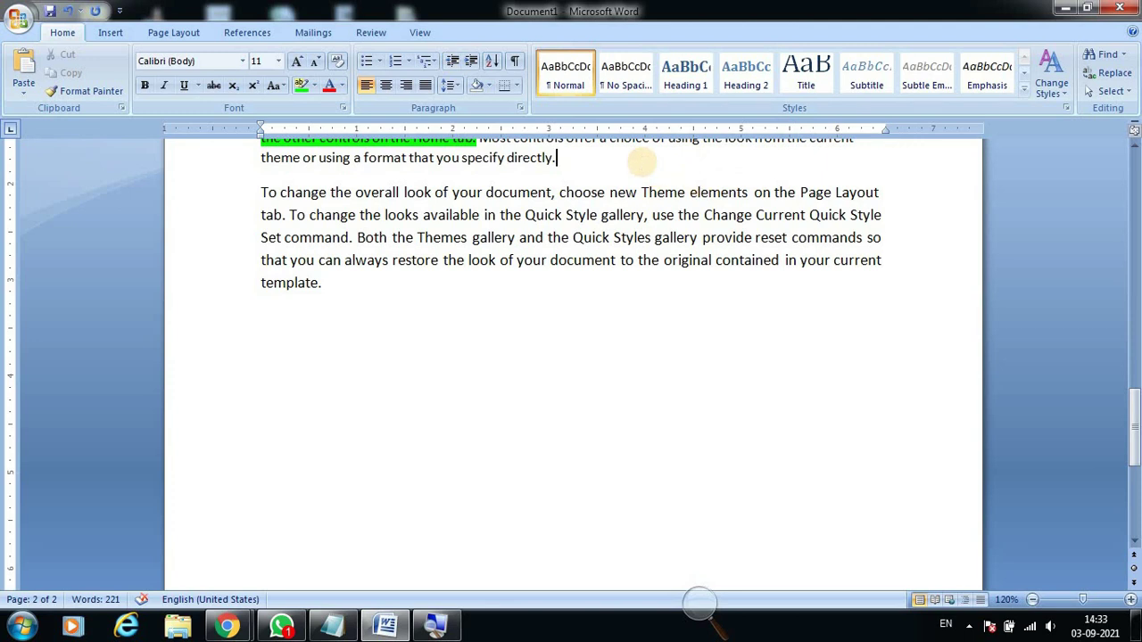
key(Return)
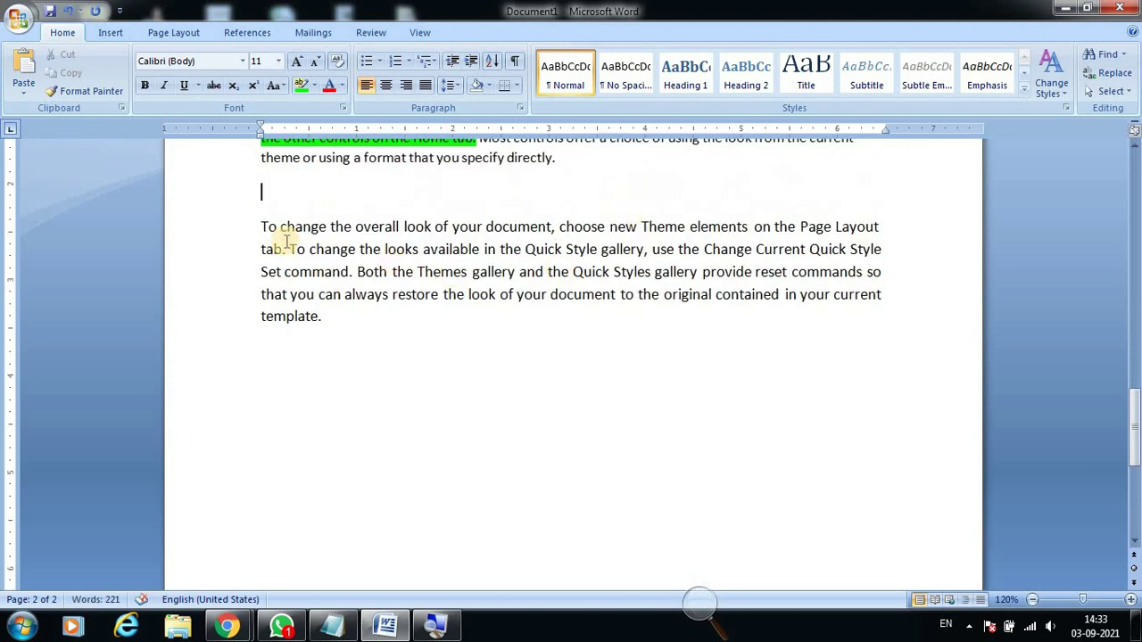
triple_click(321, 290)
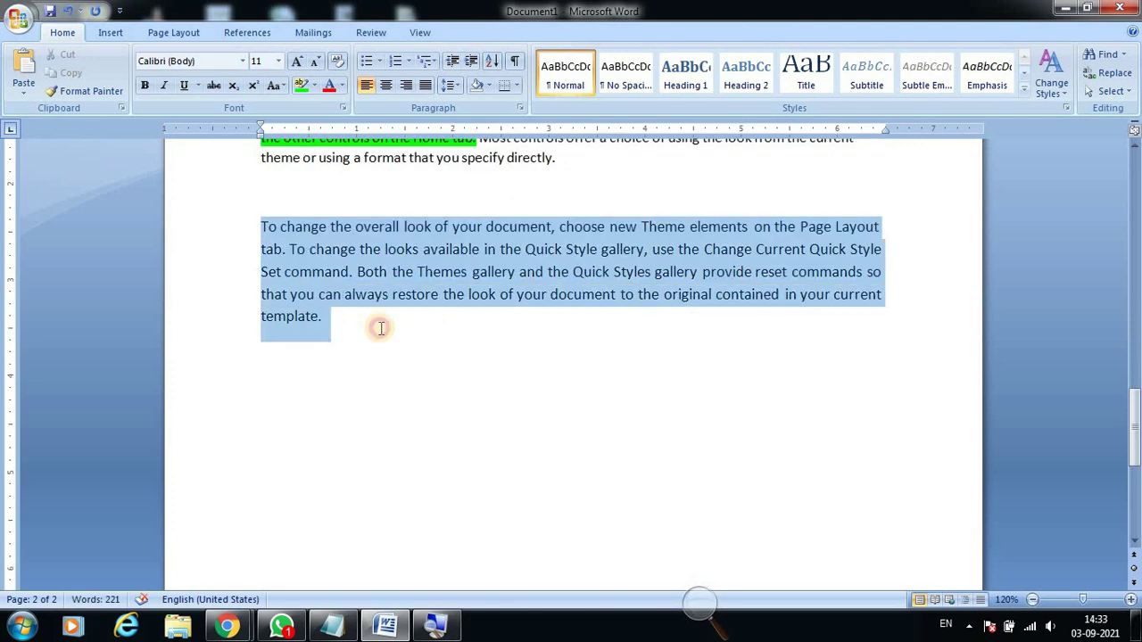
click(298, 61)
click(298, 61)
click(298, 61)
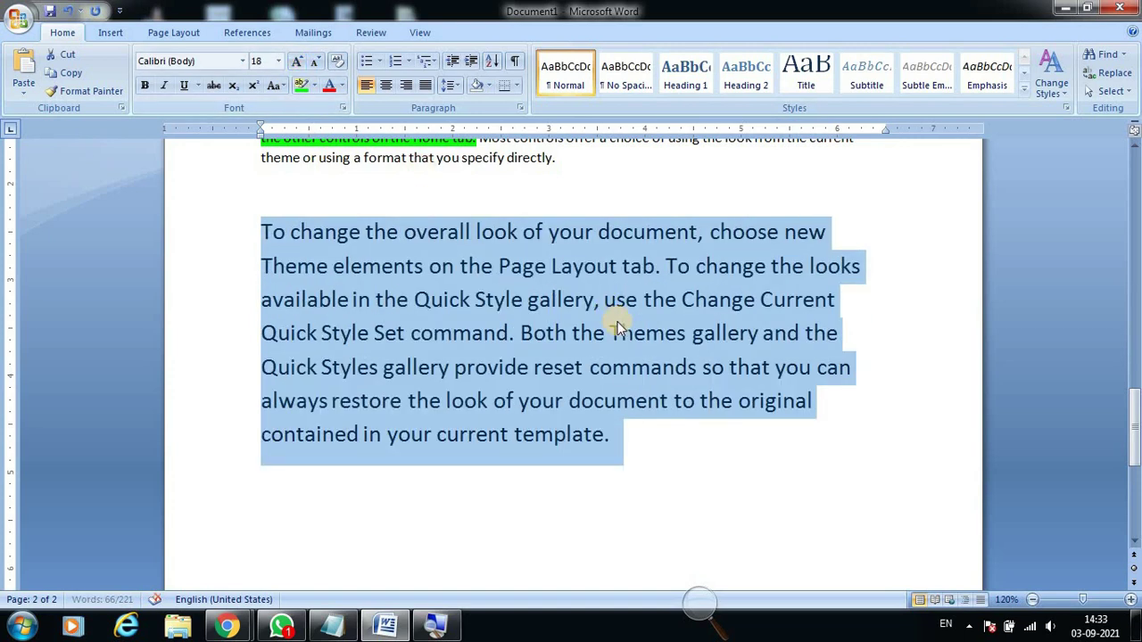
click(409, 300)
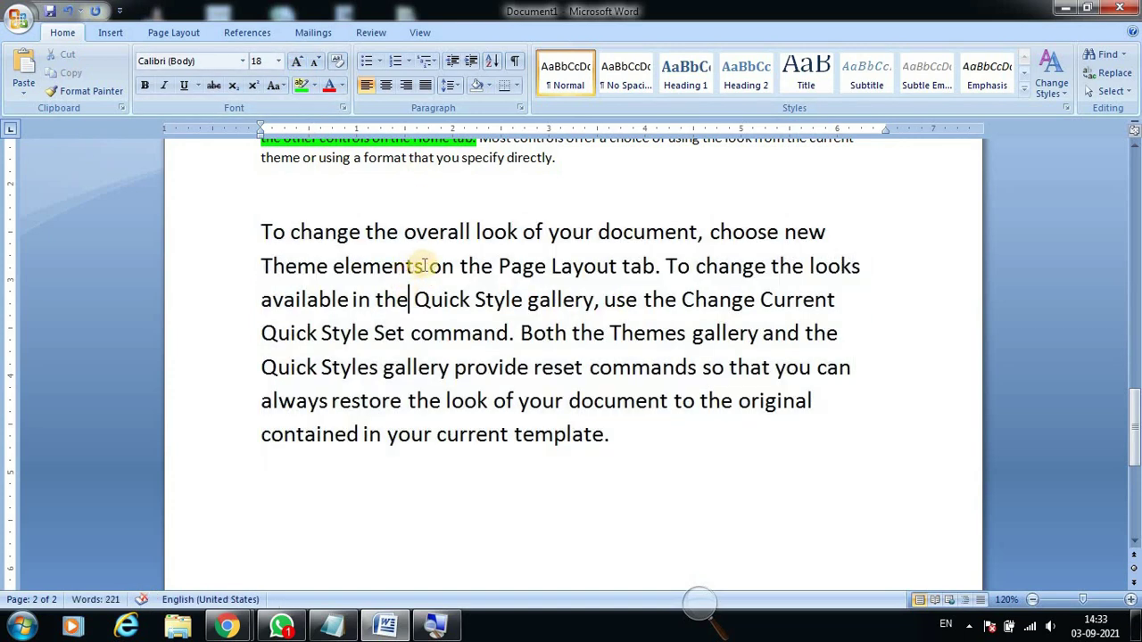
Bold the 'on the Page Layout tab' phrase and underline the 'gallery provide reset commands' phrase.
drag(429, 265, 593, 299)
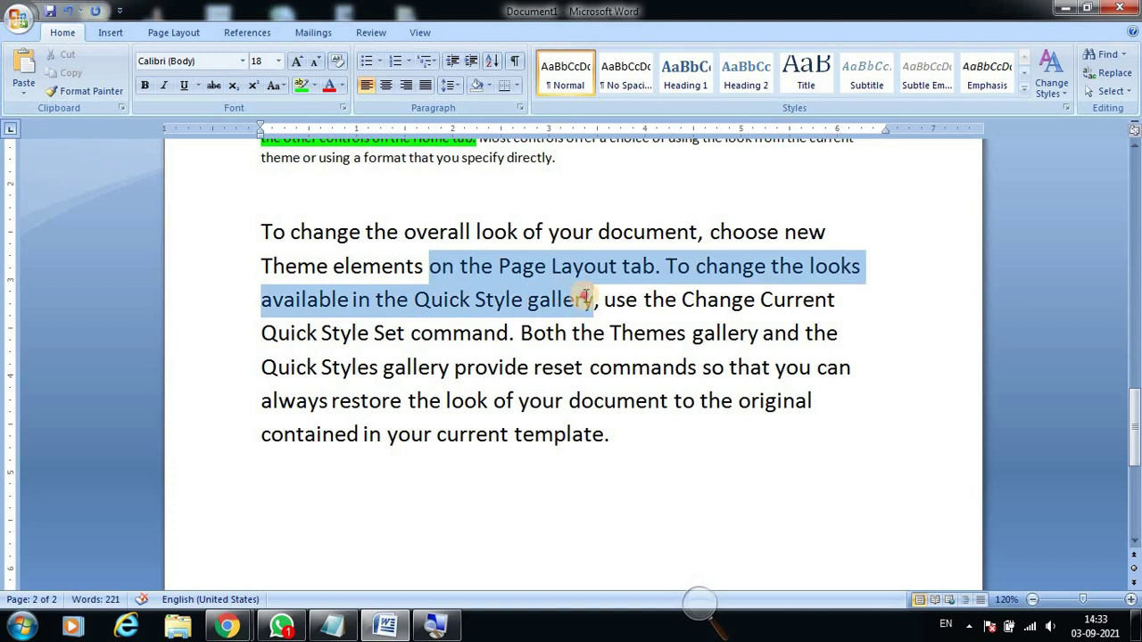
click(143, 87)
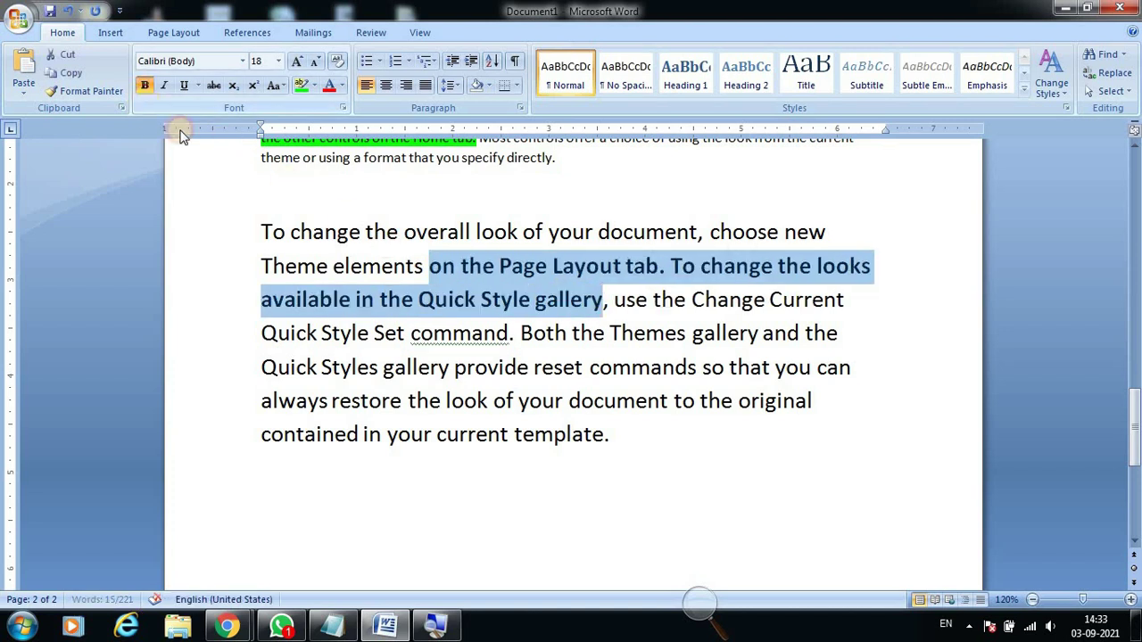
click(473, 333)
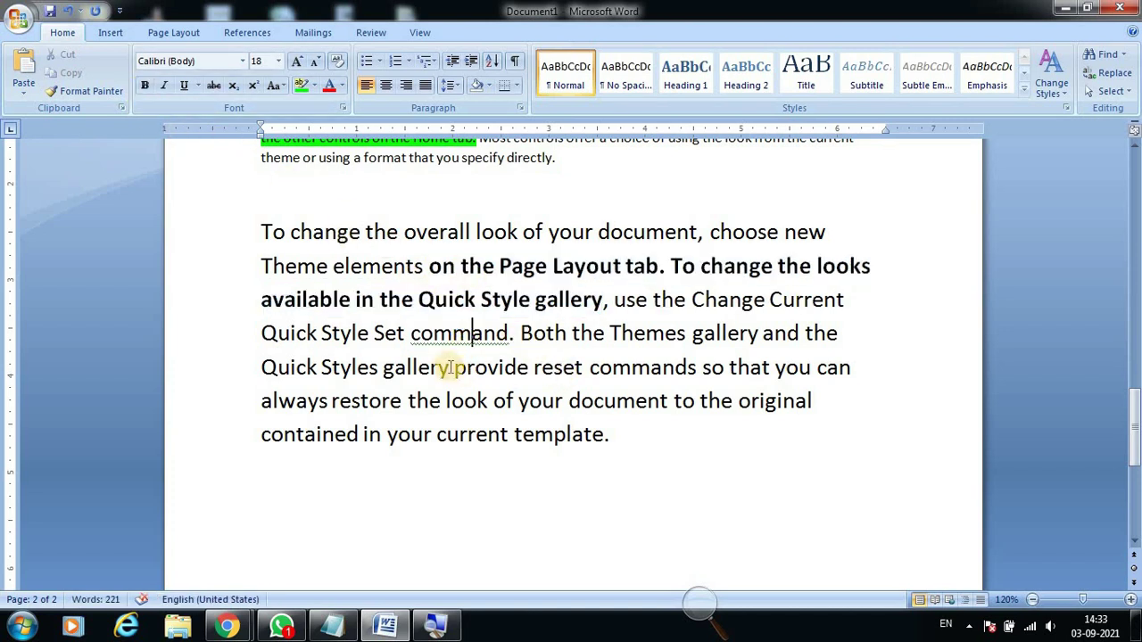
mouse_move(446, 368)
mouse_down()
mouse_move(678, 379)
mouse_move(749, 367)
mouse_up()
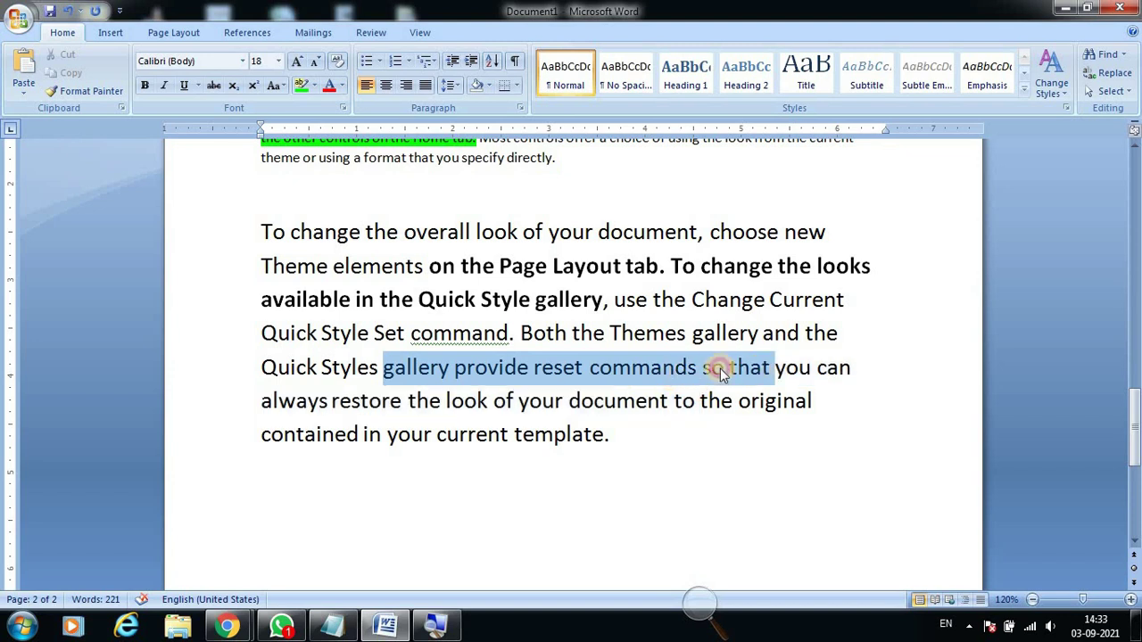
click(184, 86)
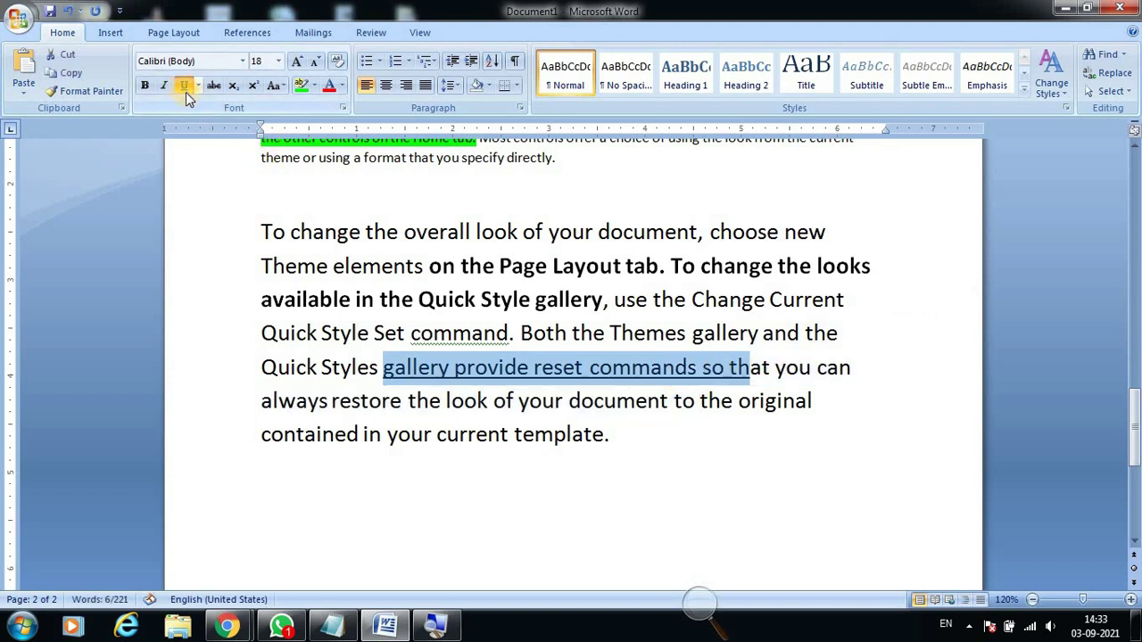
click(413, 332)
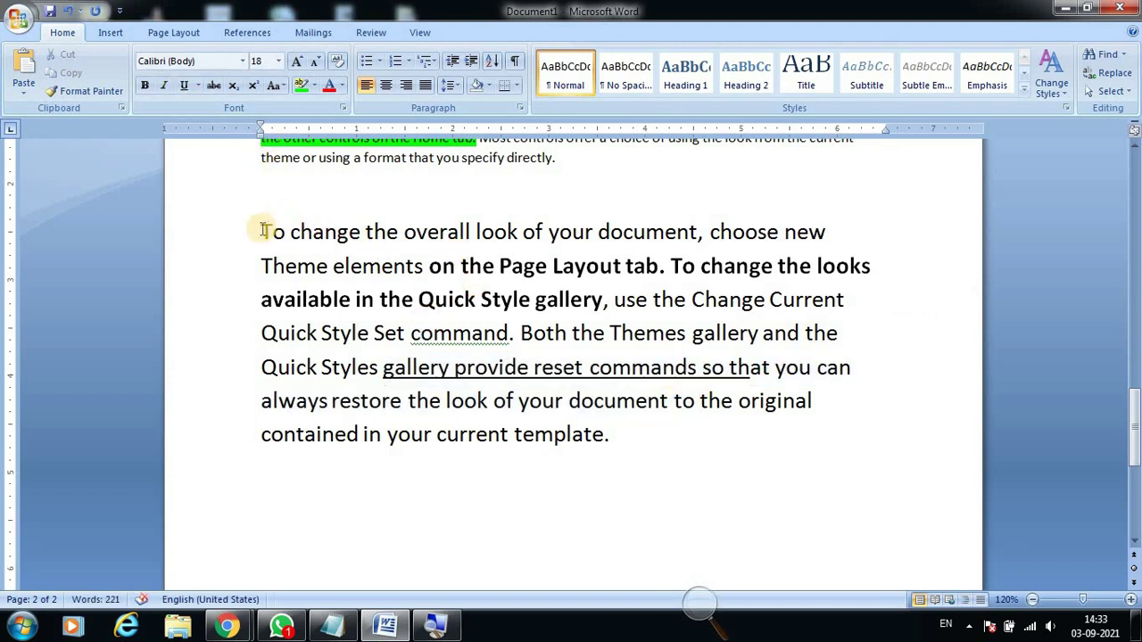
Color the opening clause red and another phrase light blue, then clear the paragraph's formatting.
drag(260, 230, 426, 267)
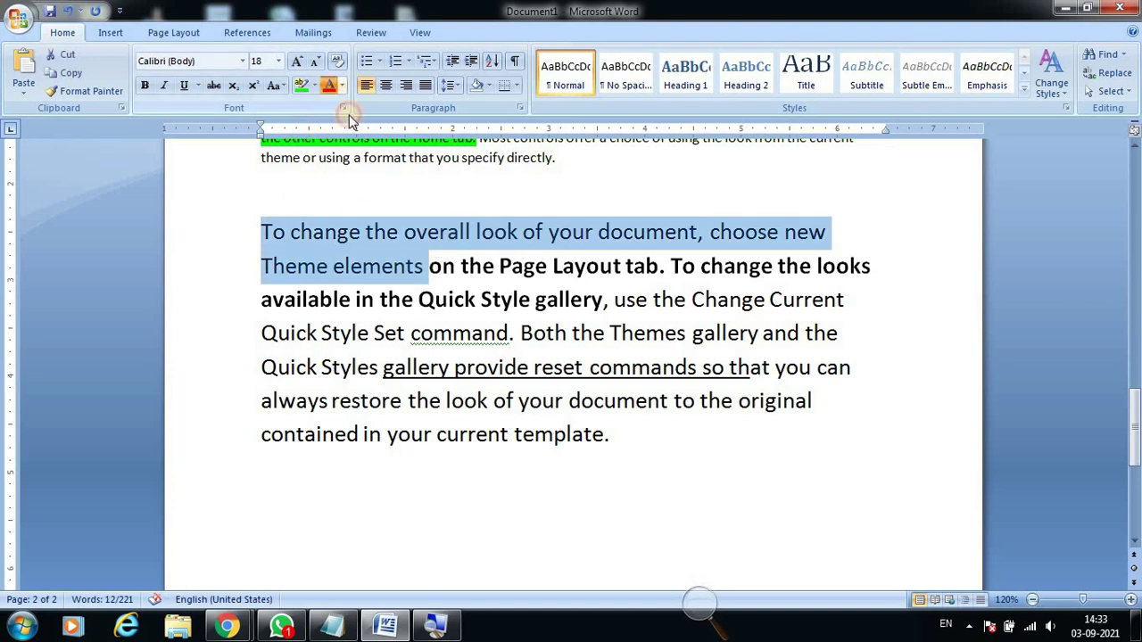
click(329, 85)
drag(614, 300, 758, 333)
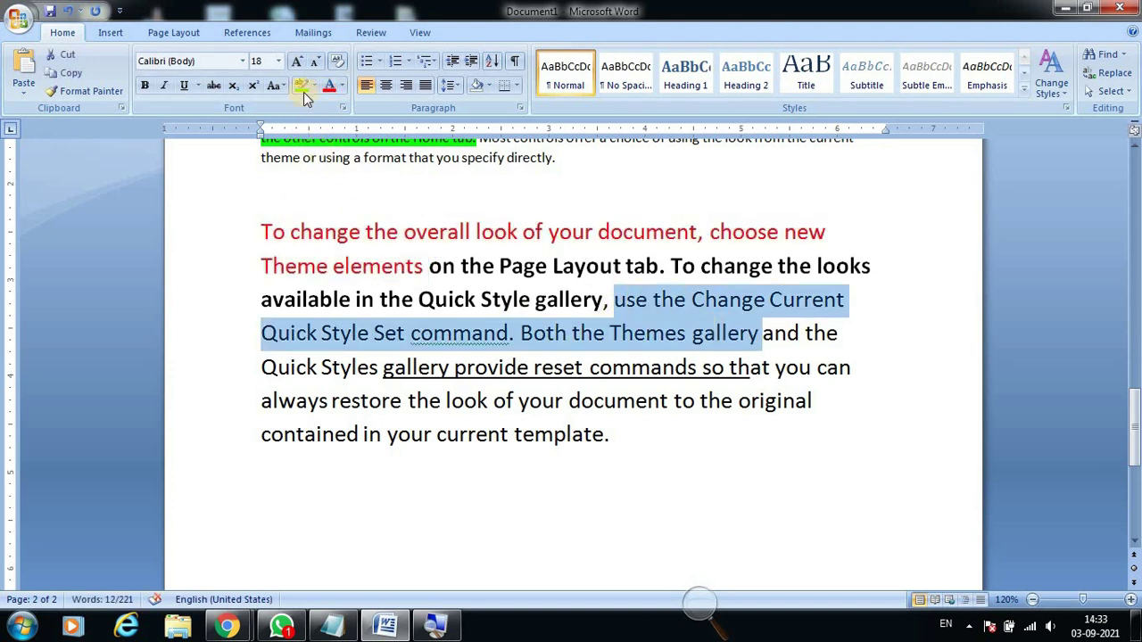
click(342, 86)
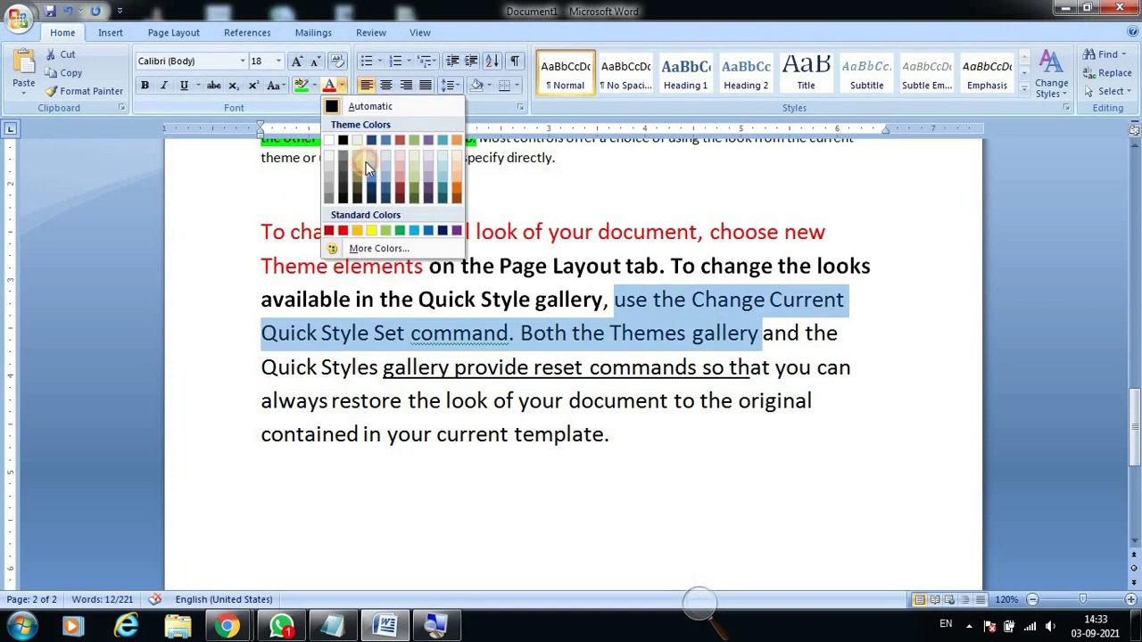
click(413, 231)
click(504, 368)
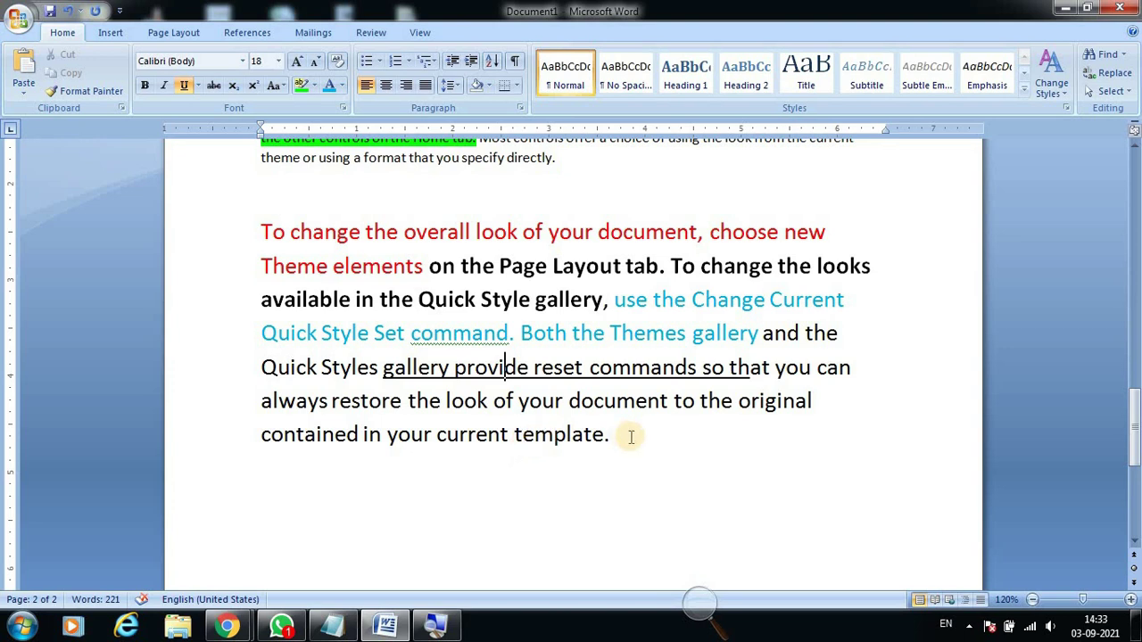
mouse_move(624, 435)
mouse_down()
mouse_move(431, 299)
mouse_move(271, 238)
mouse_up()
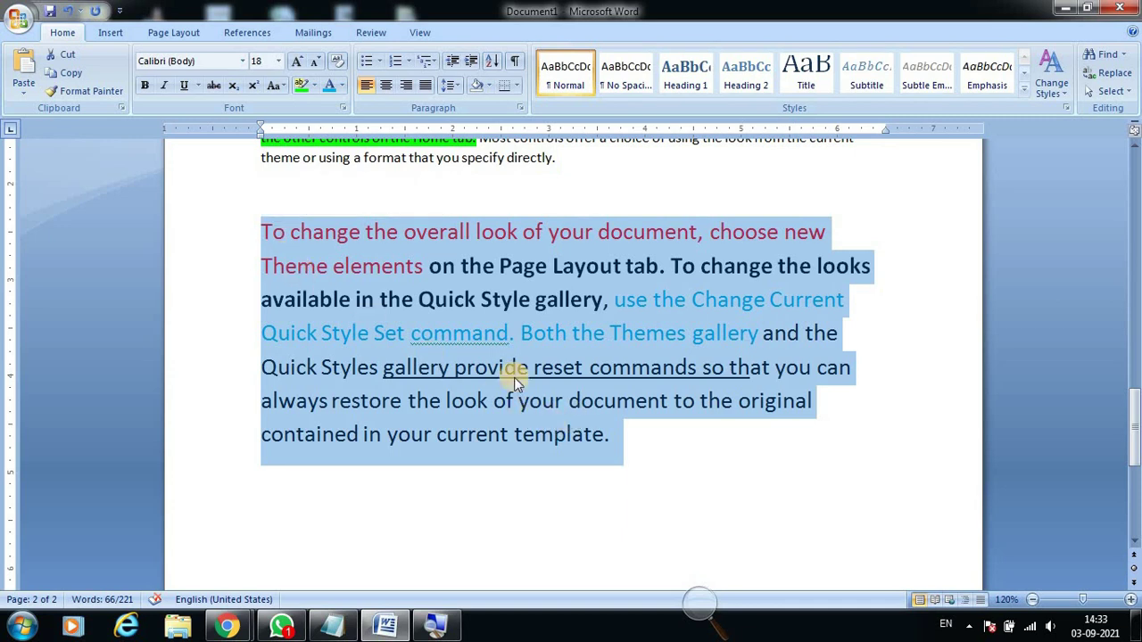
click(338, 62)
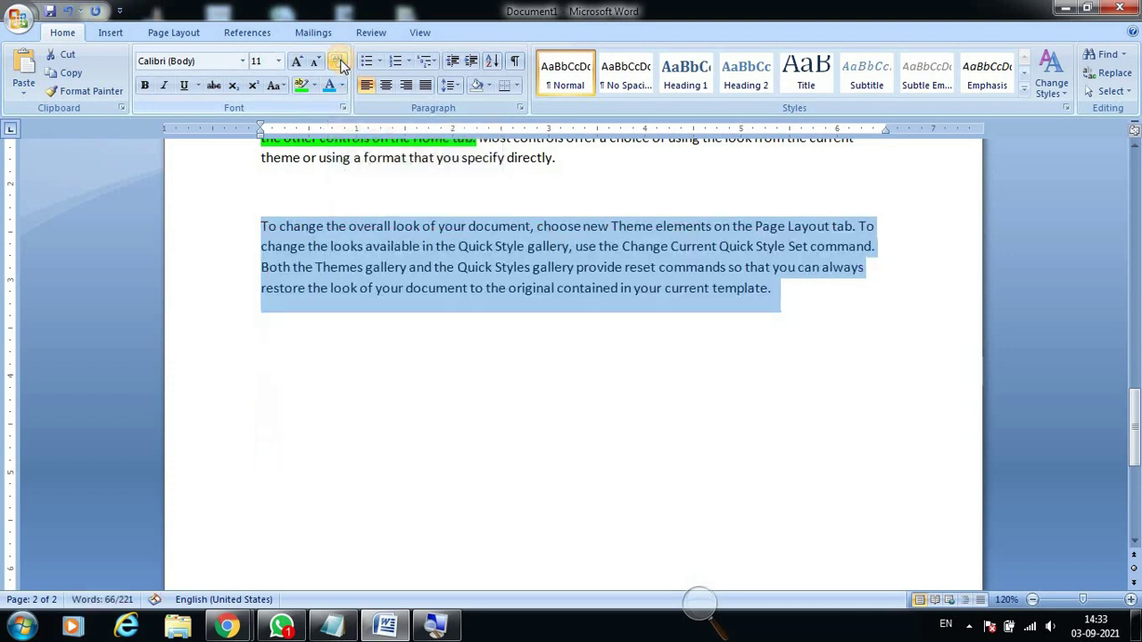
Deselect the paragraph, scroll to review the document, then show the browser's Meet window previews.
click(793, 312)
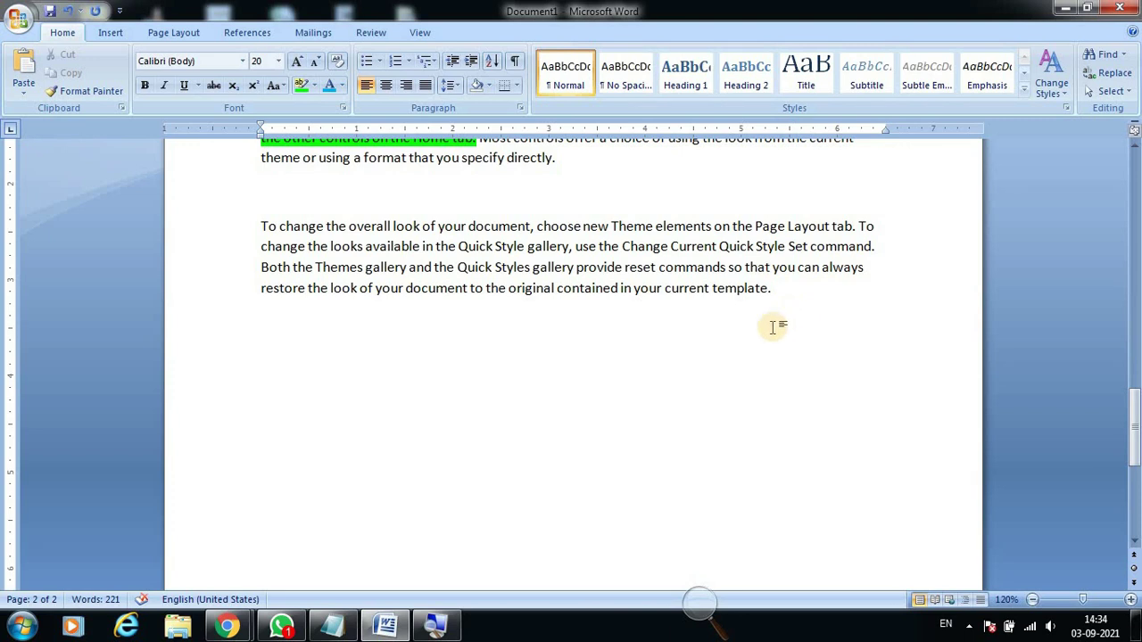
scroll(611, 379, up, 5)
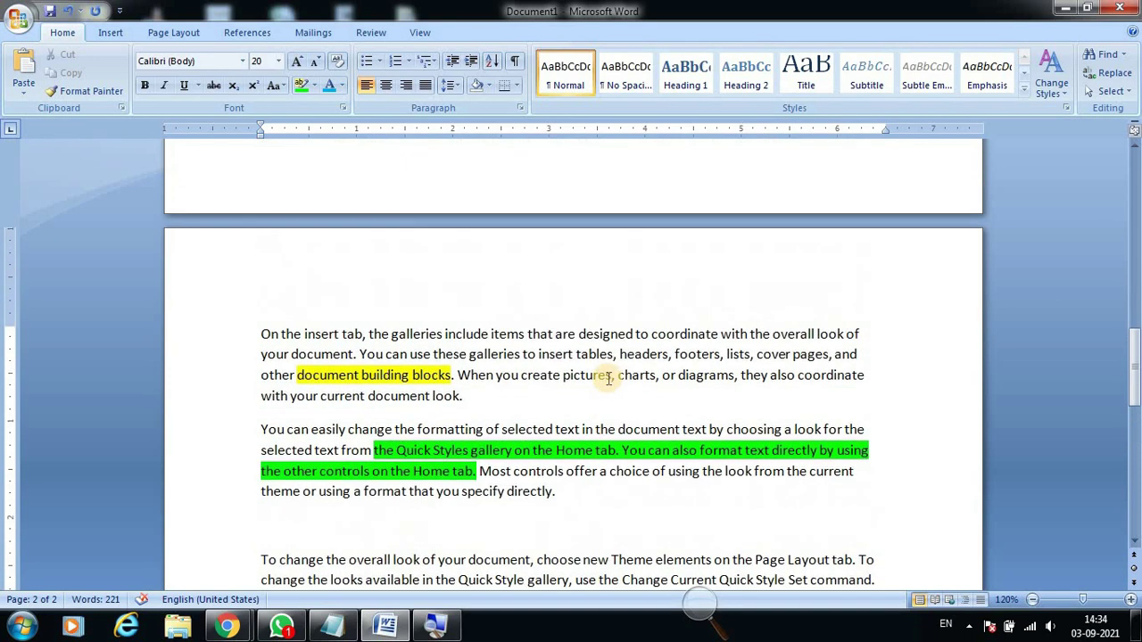
scroll(609, 377, up, 6)
scroll(609, 377, up, 5)
scroll(609, 377, up, 1)
scroll(609, 377, down, 7)
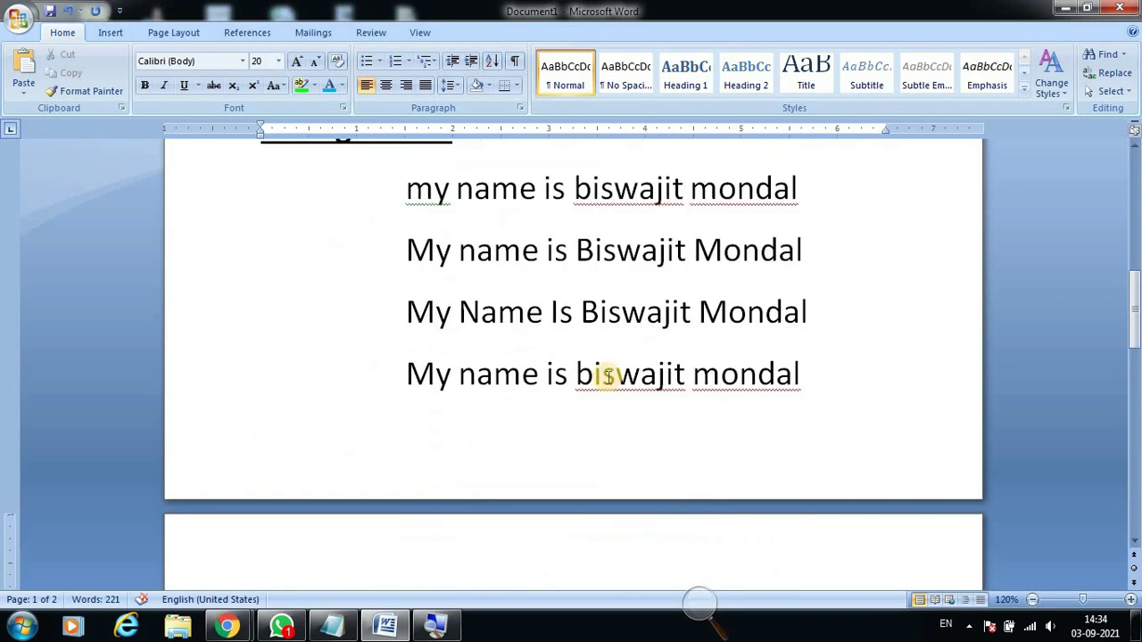
scroll(607, 376, down, 5)
scroll(606, 376, down, 5)
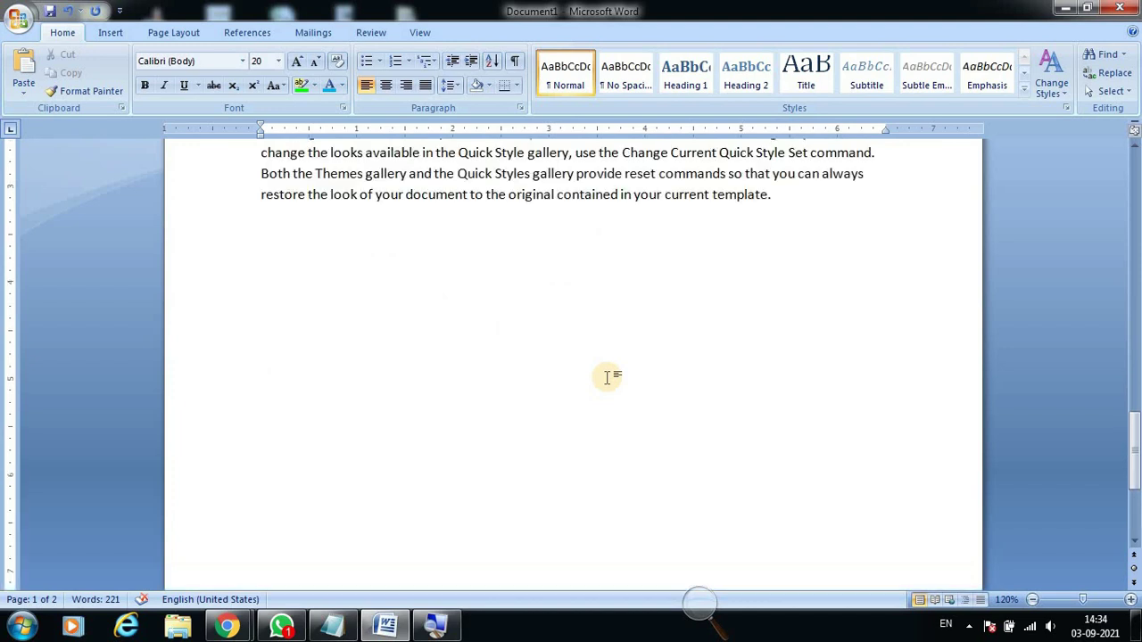
scroll(604, 383, up, 4)
scroll(604, 429, up, 1)
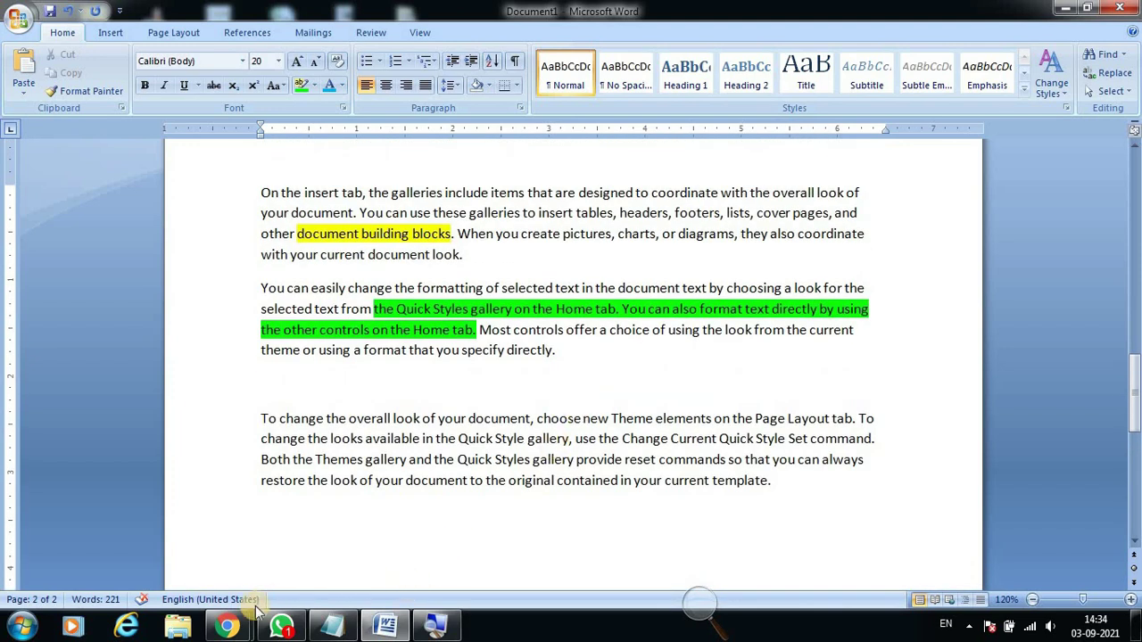
click(230, 628)
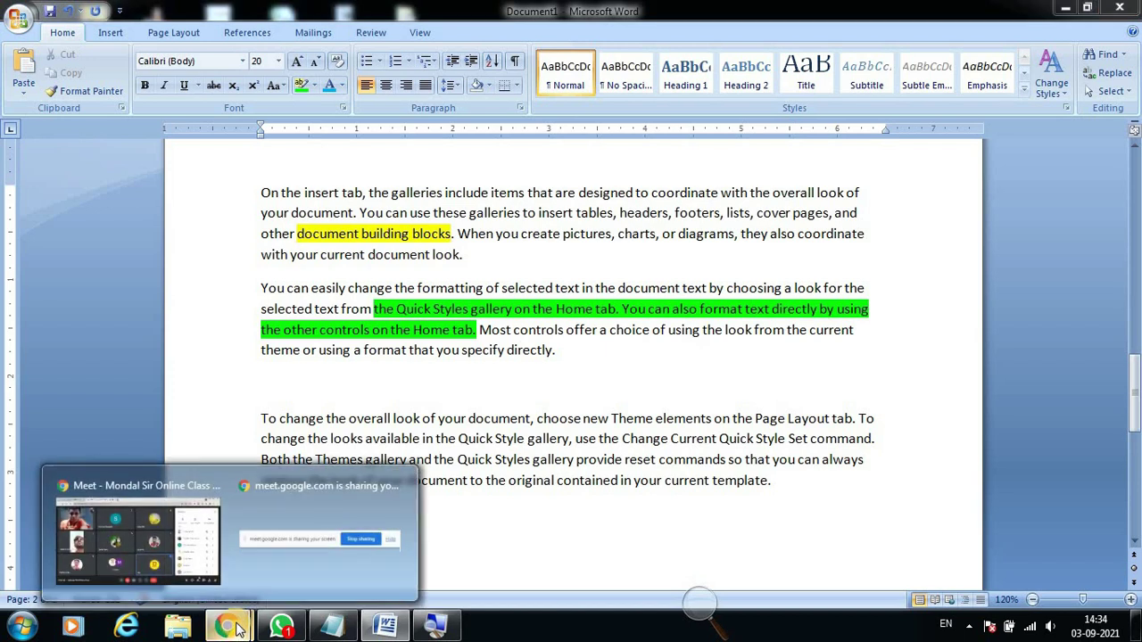
mouse_move(138, 527)
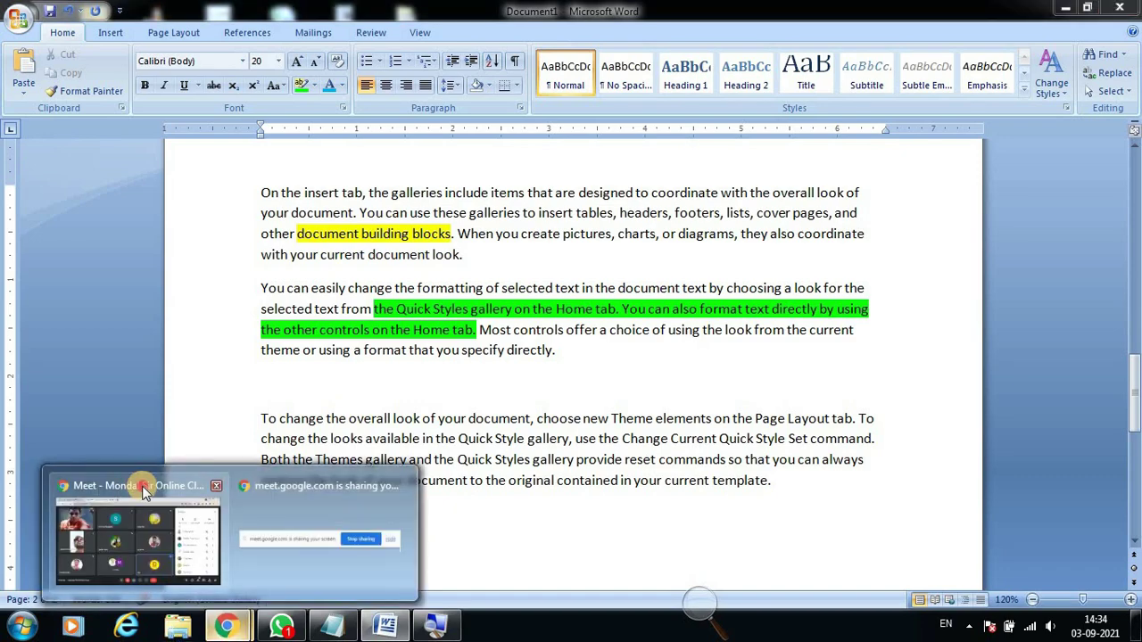
Mute all Meet participants, then return to Word with the cursor at the last paragraph's end.
click(134, 481)
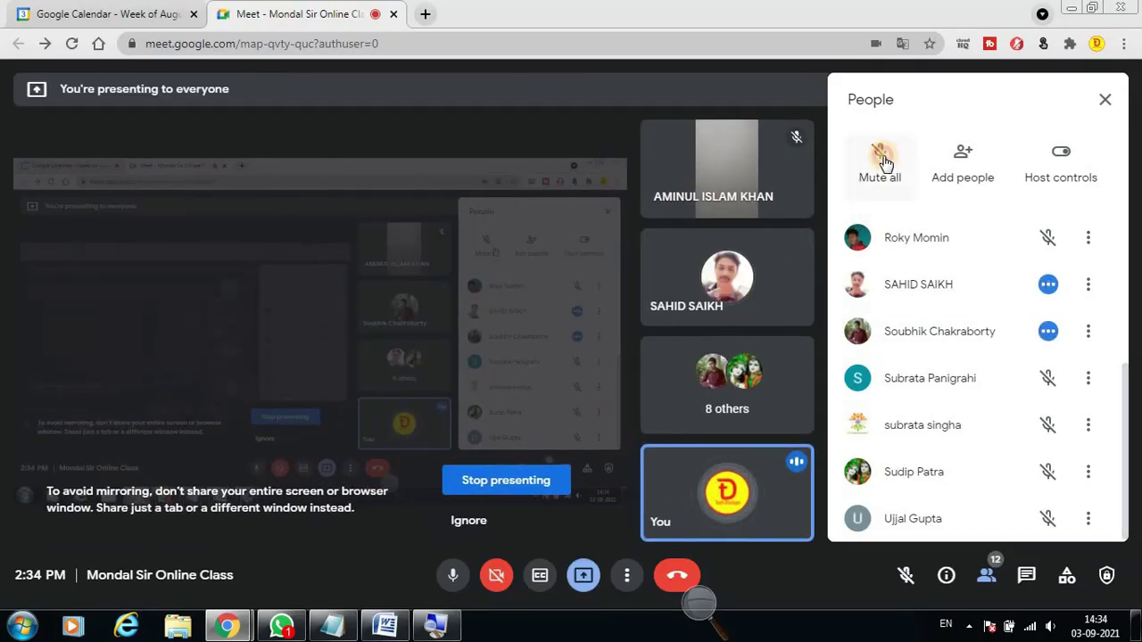
click(879, 165)
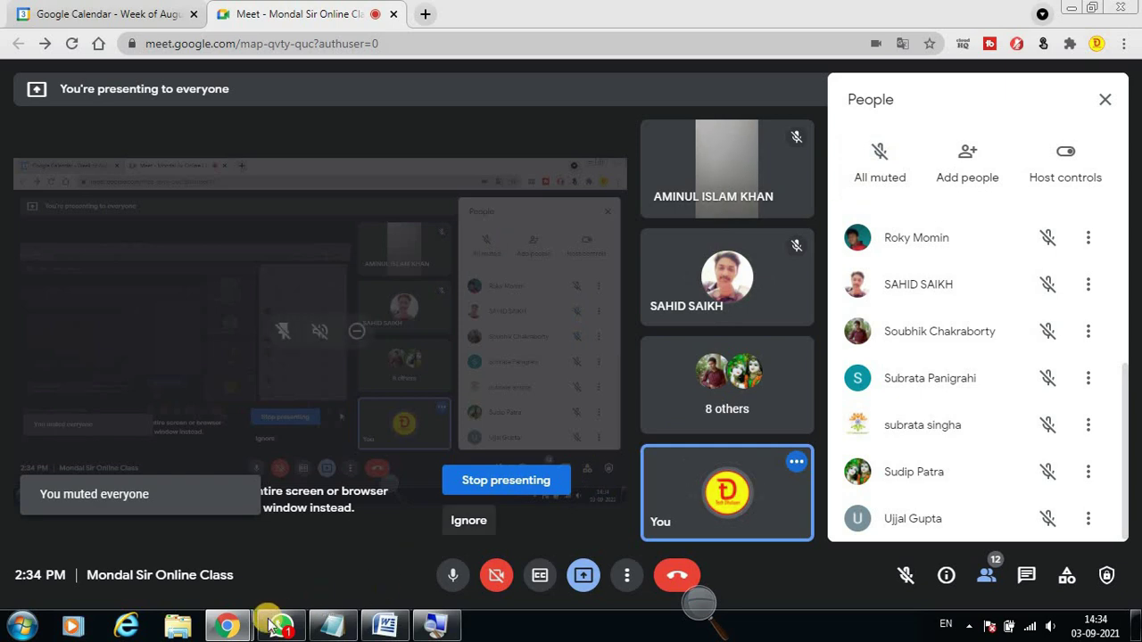
click(228, 627)
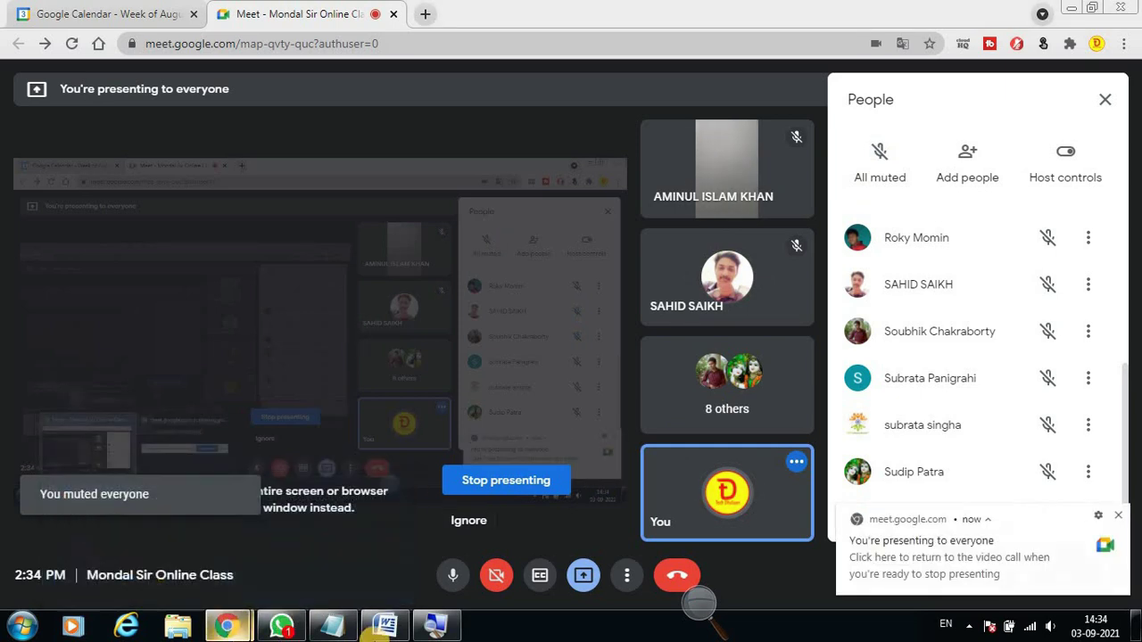
click(384, 627)
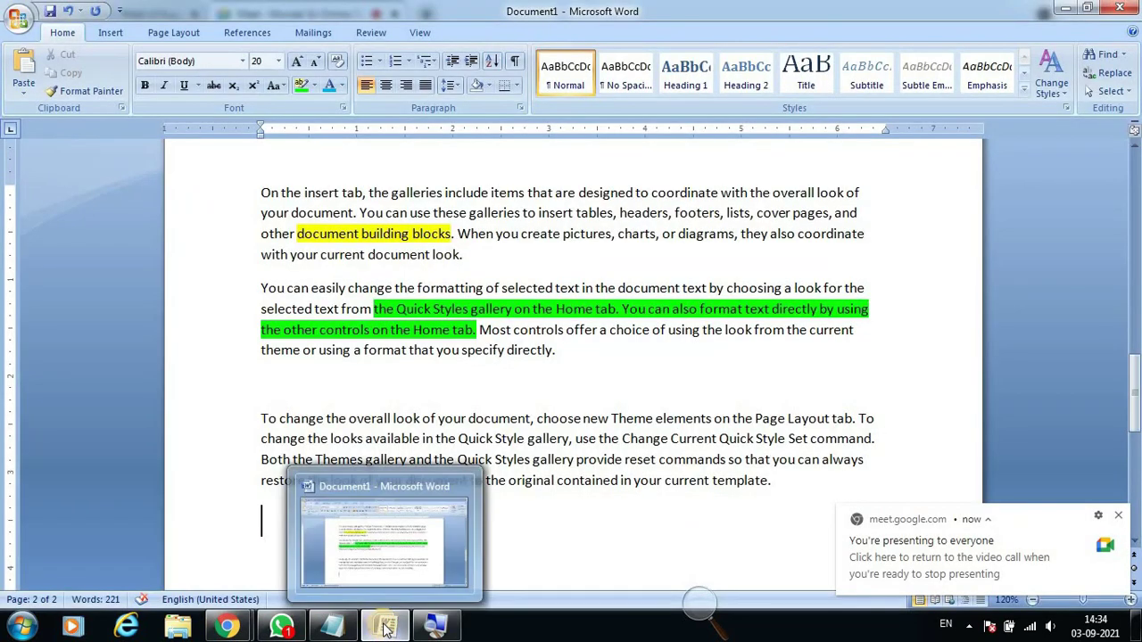
click(636, 480)
scroll(642, 477, down, 2)
click(809, 397)
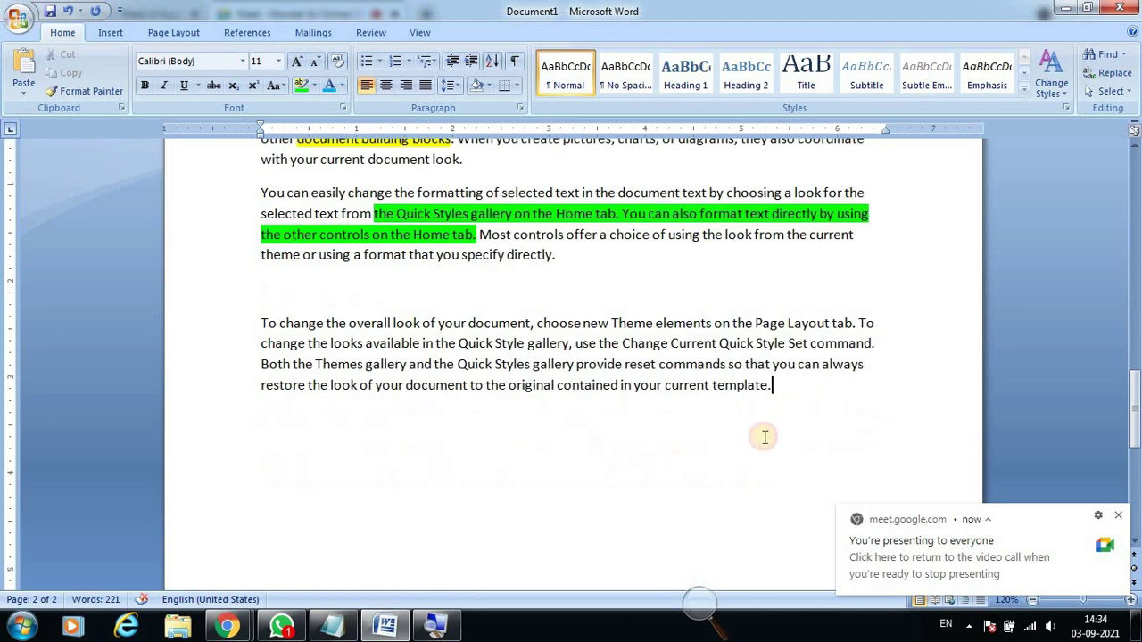
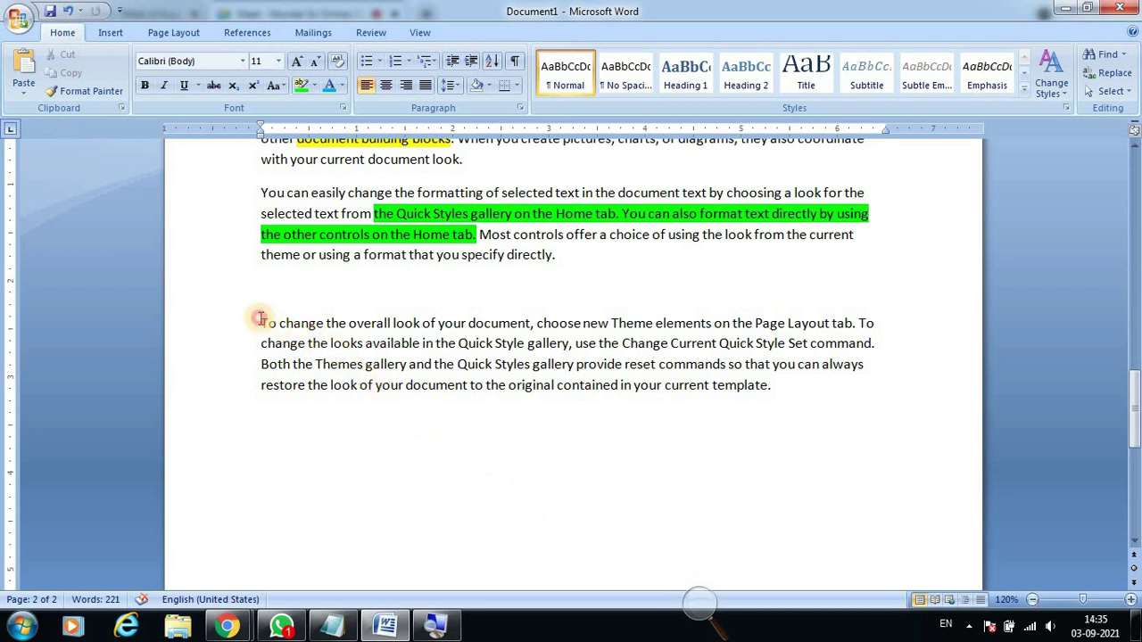
Select the last paragraph on page 2, then place the cursor on the empty line below.
drag(261, 319, 776, 402)
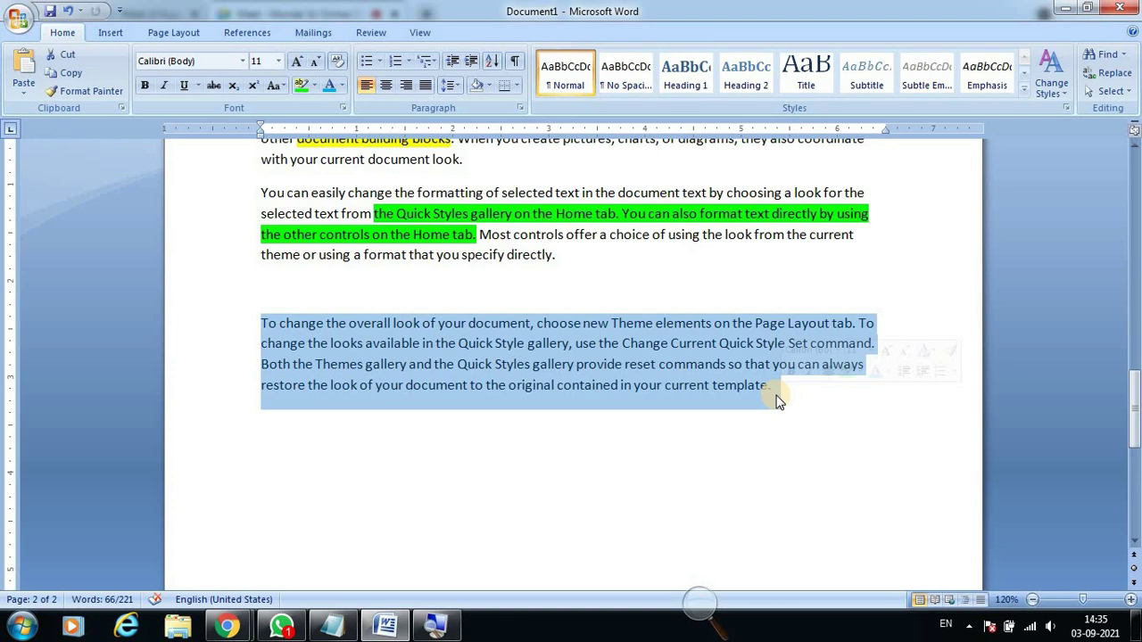
click(806, 413)
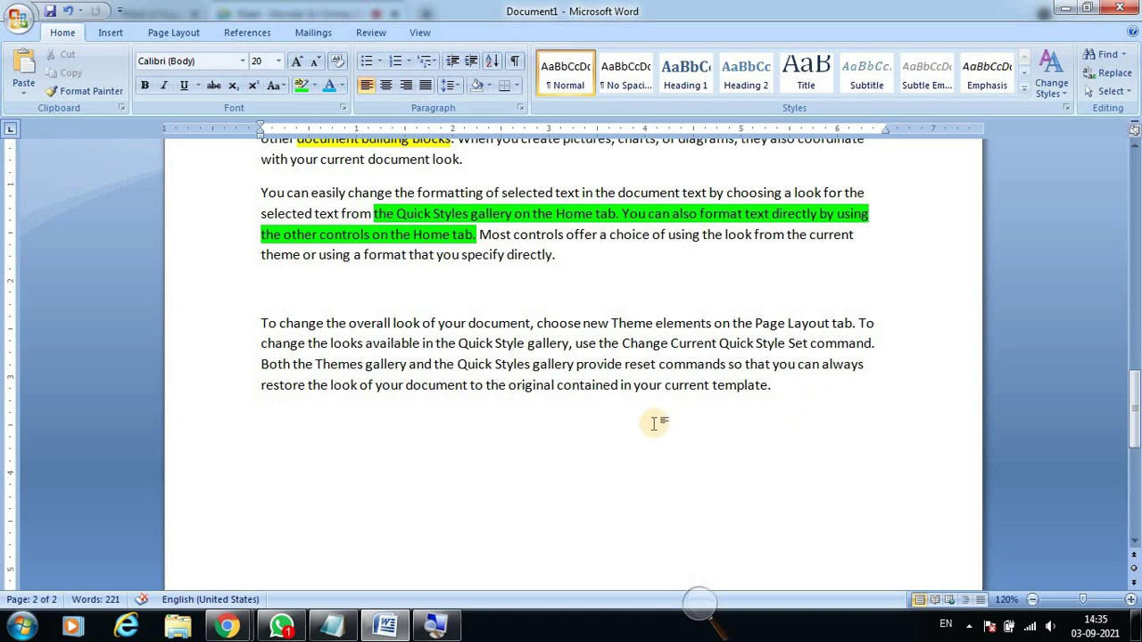
scroll(651, 422, down, 1)
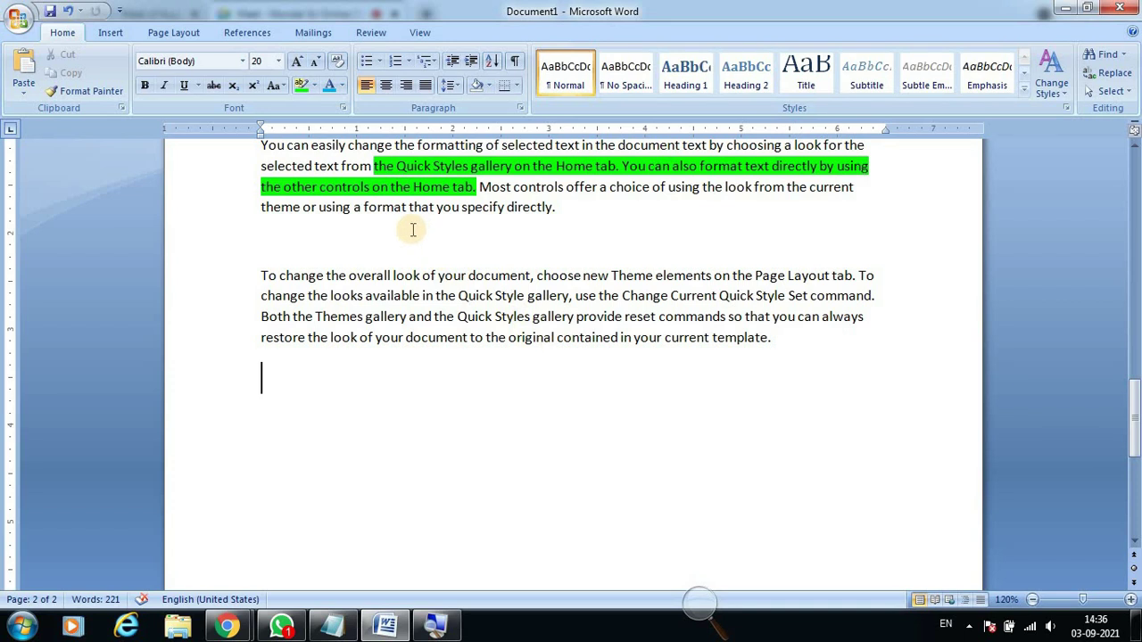
scroll(385, 389, down, 2)
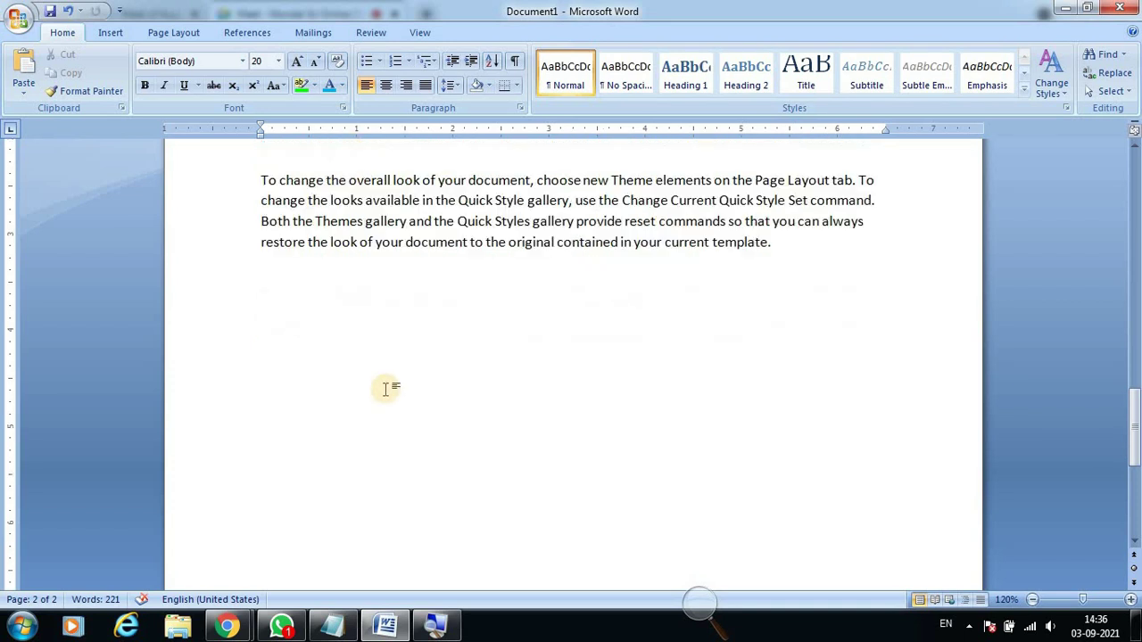
scroll(433, 382, up, 6)
scroll(433, 383, up, 12)
scroll(480, 381, down, 2)
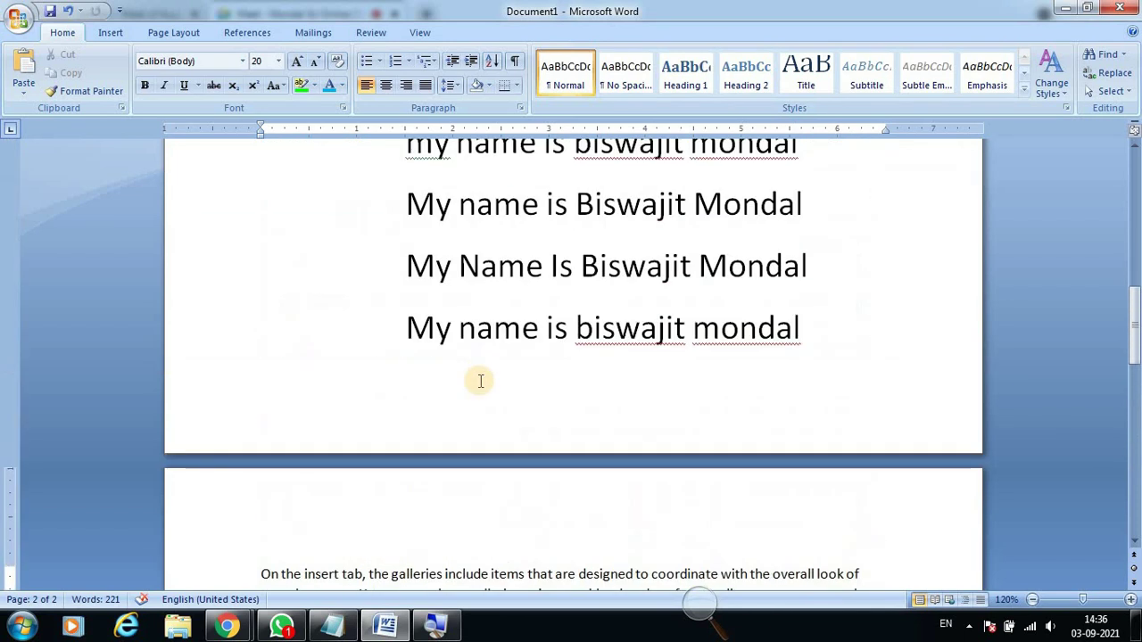
scroll(480, 381, up, 8)
scroll(475, 377, up, 4)
scroll(477, 377, up, 3)
scroll(455, 357, up, 1)
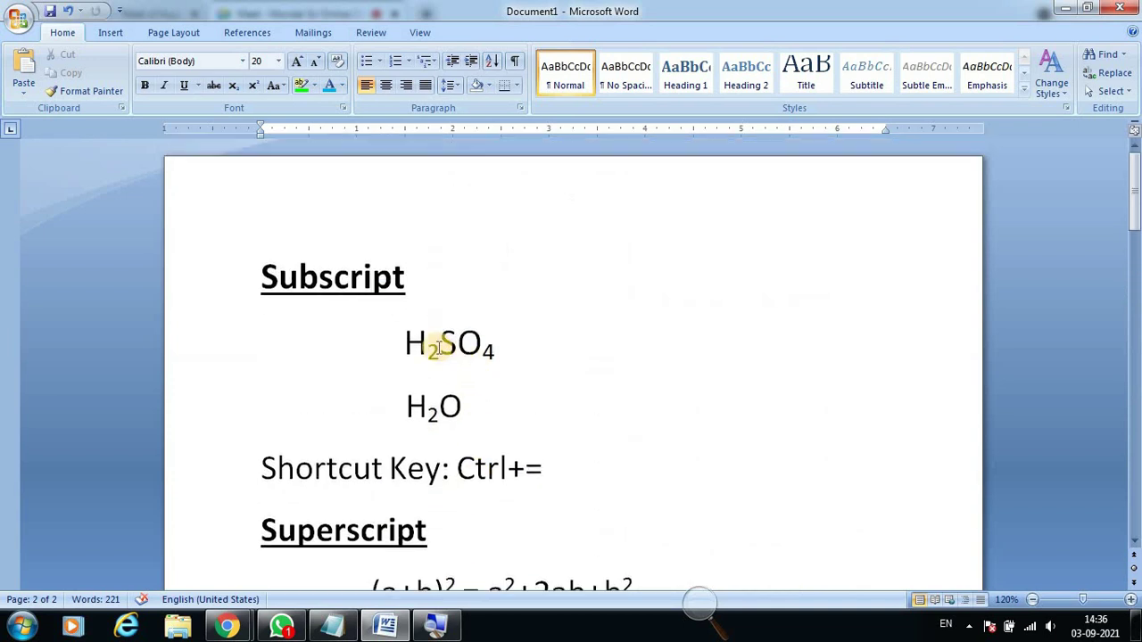
Select the Subscript heading and another line on page 1, then clear the selection.
drag(259, 274, 427, 268)
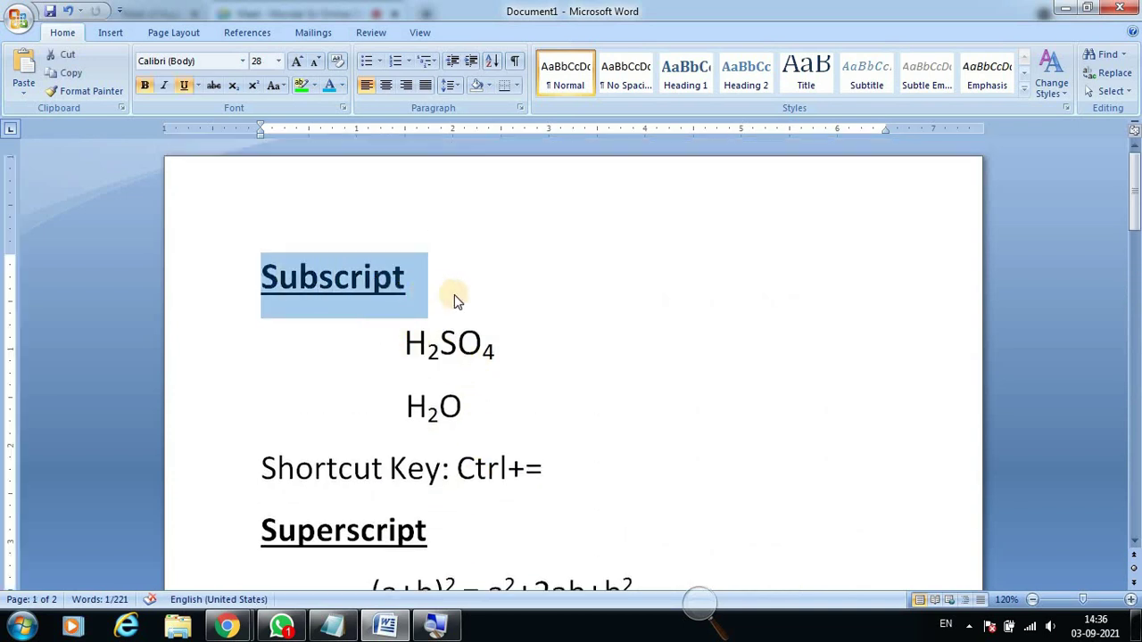
scroll(454, 295, down, 2)
scroll(454, 295, down, 1)
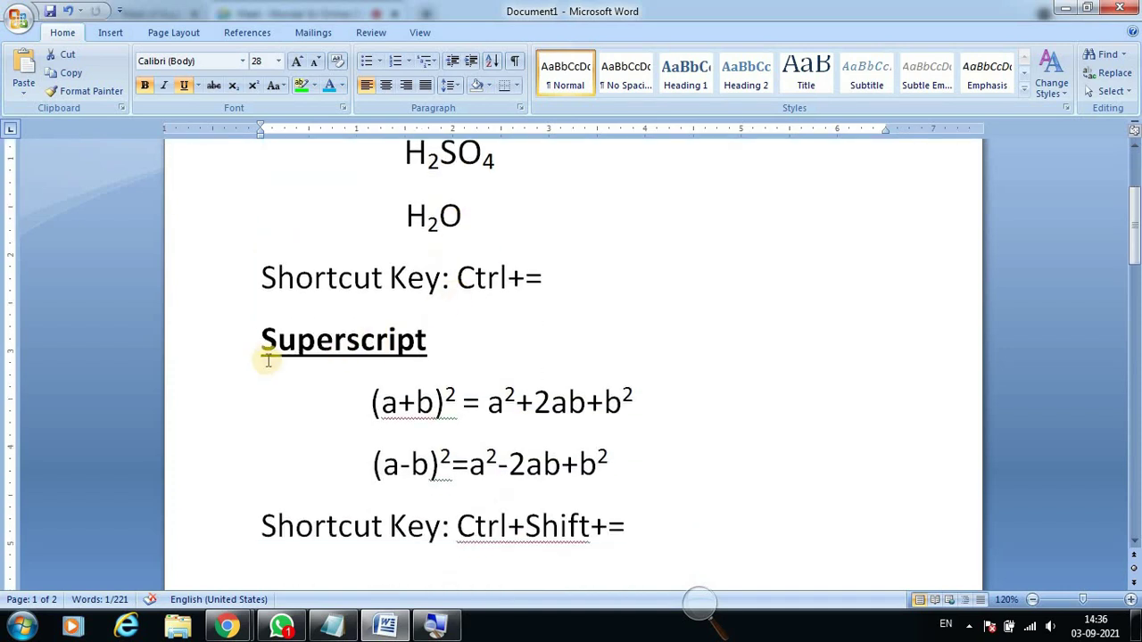
drag(261, 342, 427, 339)
scroll(561, 369, down, 2)
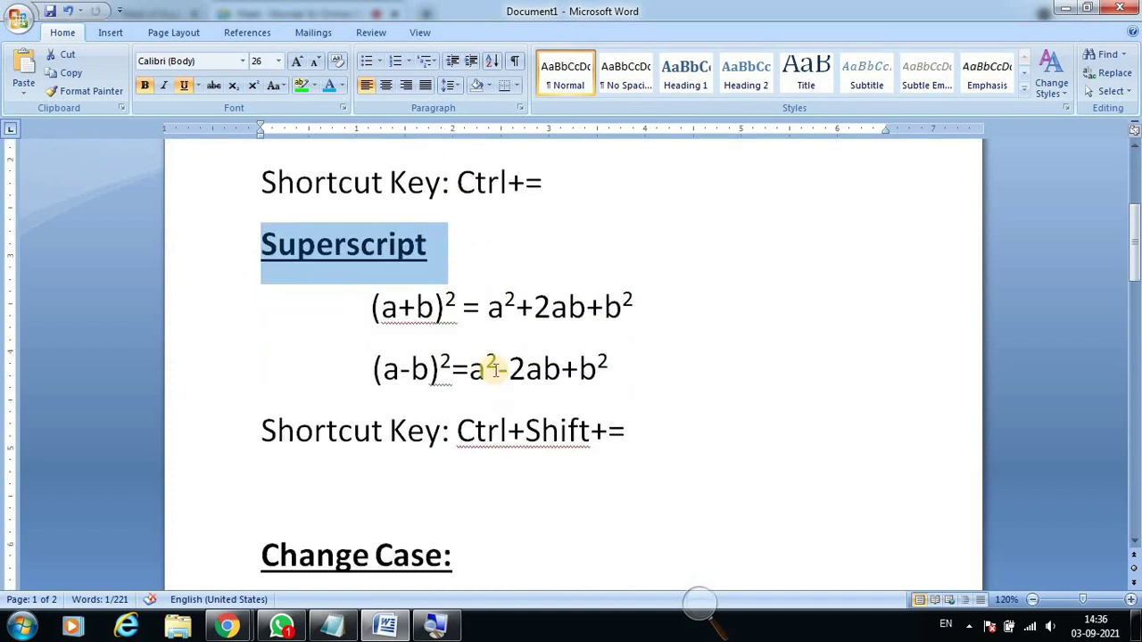
click(479, 307)
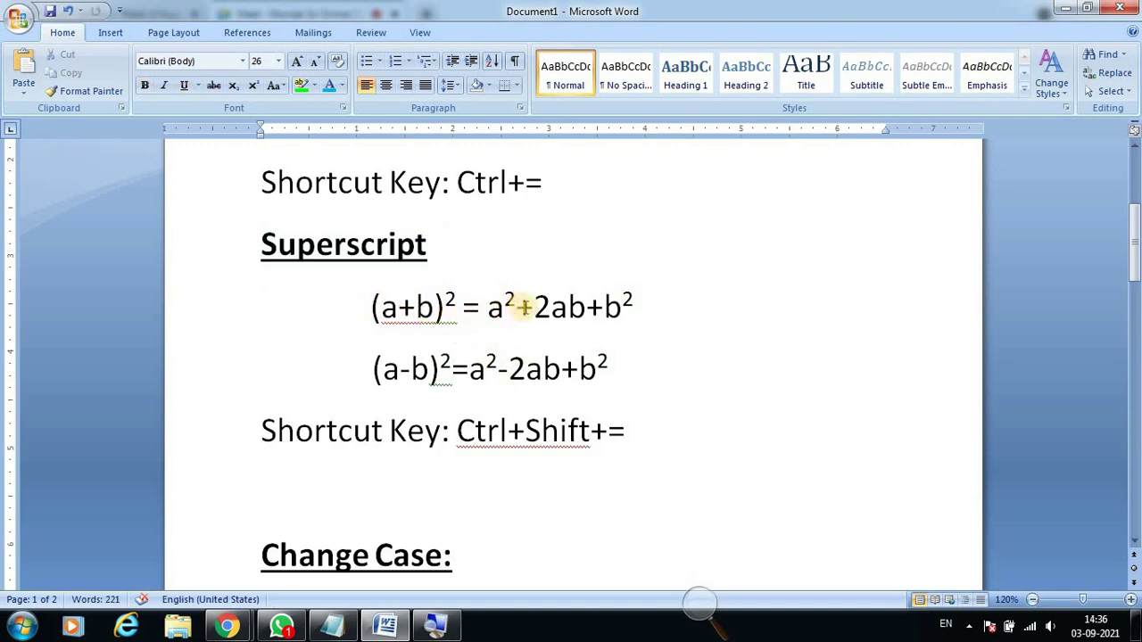
Drag across the (a+b)² = a²+2ab+b² equation line to select it, then clear the selection.
drag(373, 306, 462, 308)
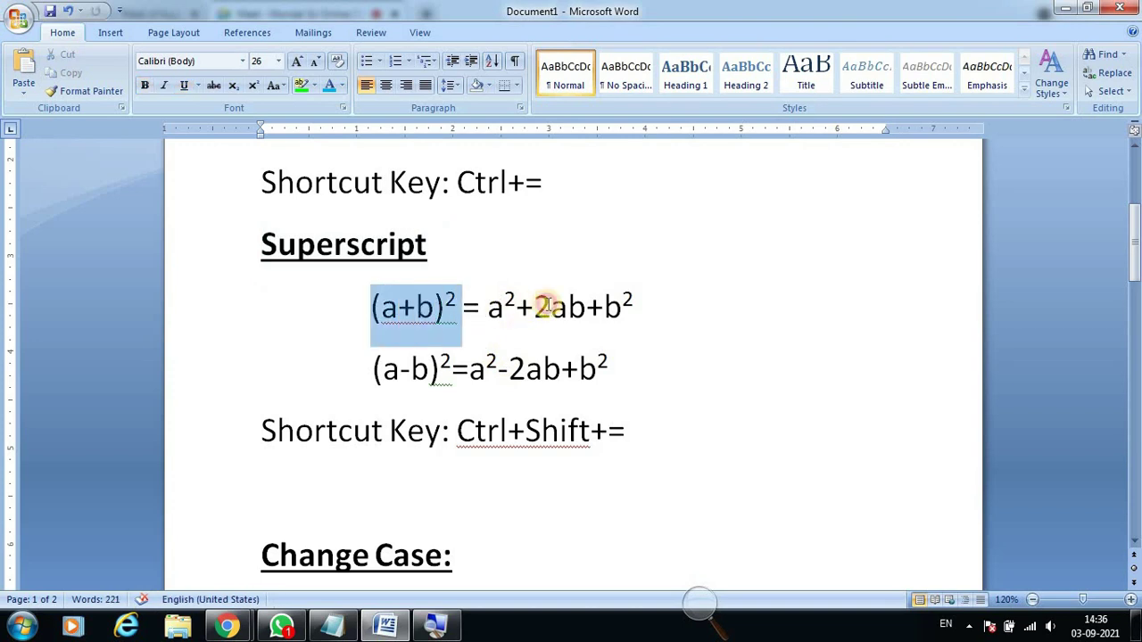
drag(545, 306, 631, 312)
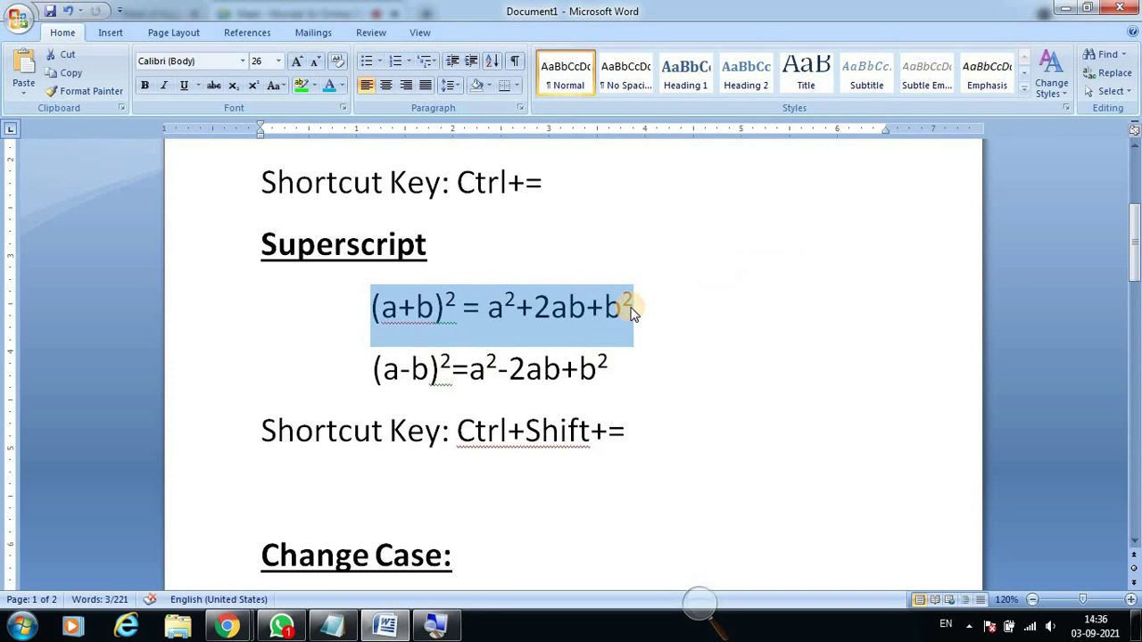
scroll(619, 321, down, 2)
scroll(583, 326, down, 3)
scroll(583, 325, up, 6)
scroll(581, 326, up, 2)
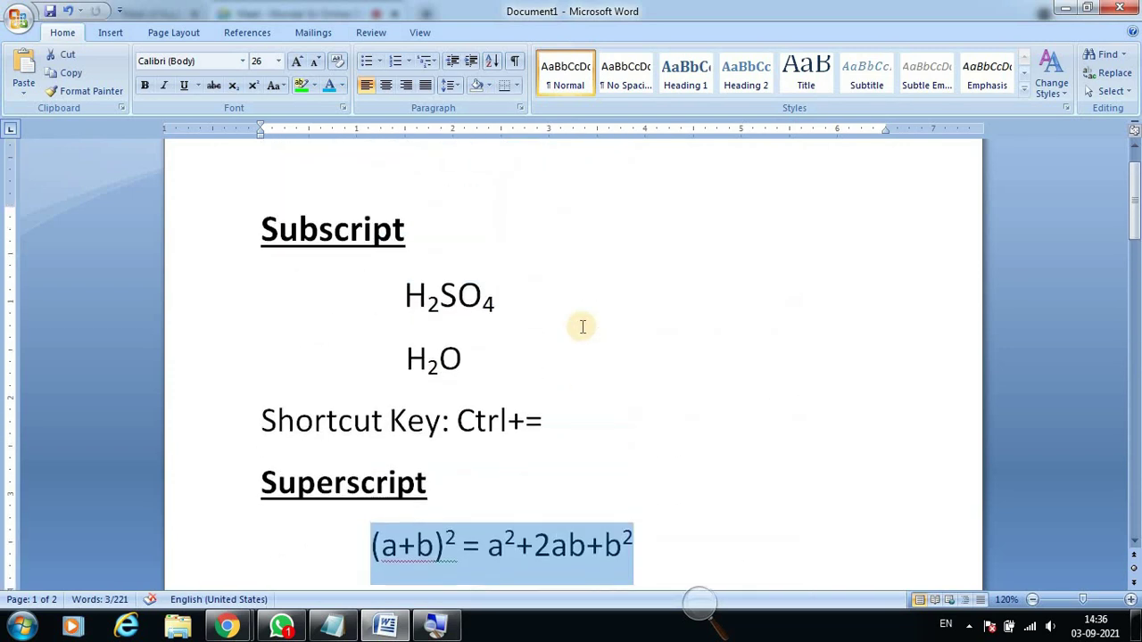
scroll(581, 326, up, 1)
scroll(582, 326, down, 1)
scroll(580, 326, down, 3)
scroll(577, 325, down, 3)
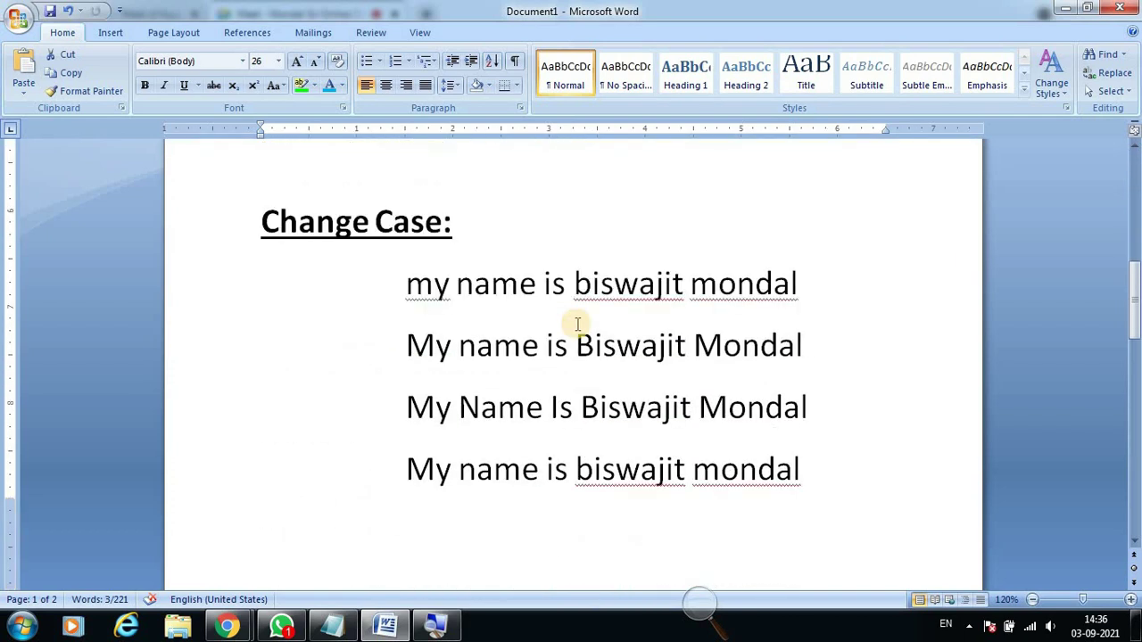
scroll(577, 324, down, 3)
scroll(577, 325, down, 1)
scroll(577, 326, up, 1)
scroll(576, 328, up, 3)
scroll(576, 330, up, 3)
scroll(576, 325, up, 3)
scroll(577, 326, down, 3)
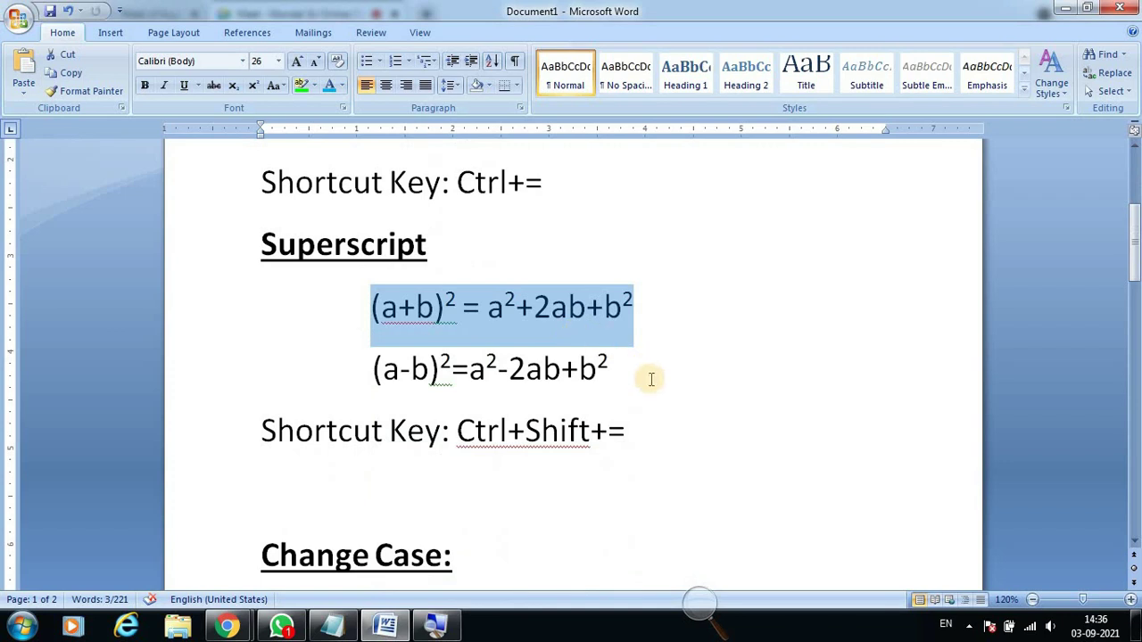
click(636, 424)
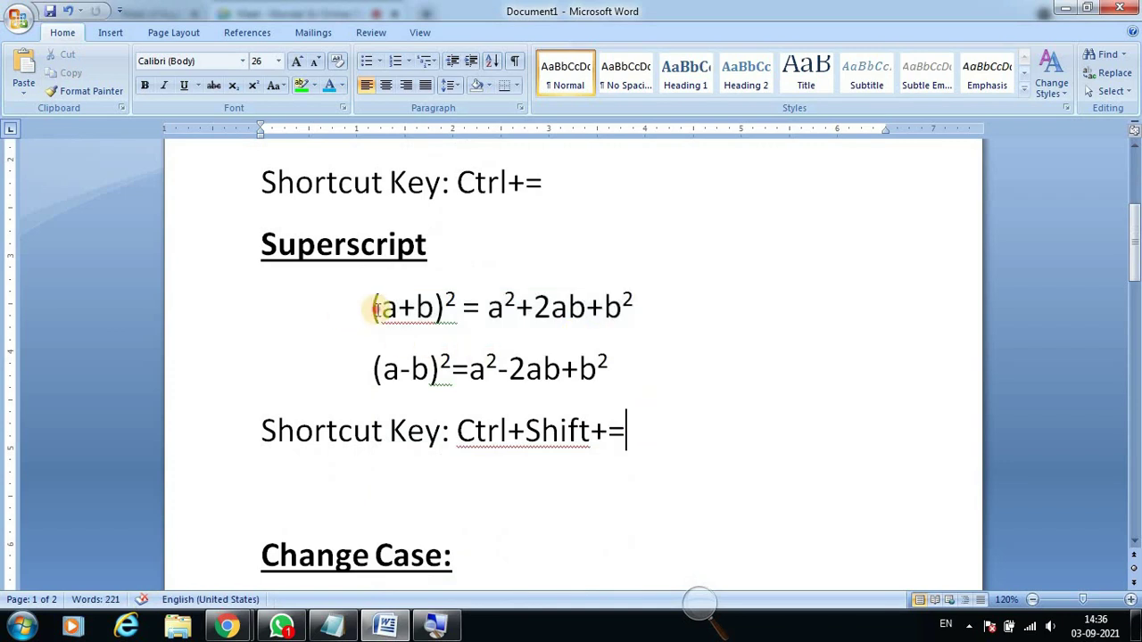
Reselect the entire (a+b)² = a²+2ab+b² line, leaving out its paragraph mark.
drag(372, 306, 670, 304)
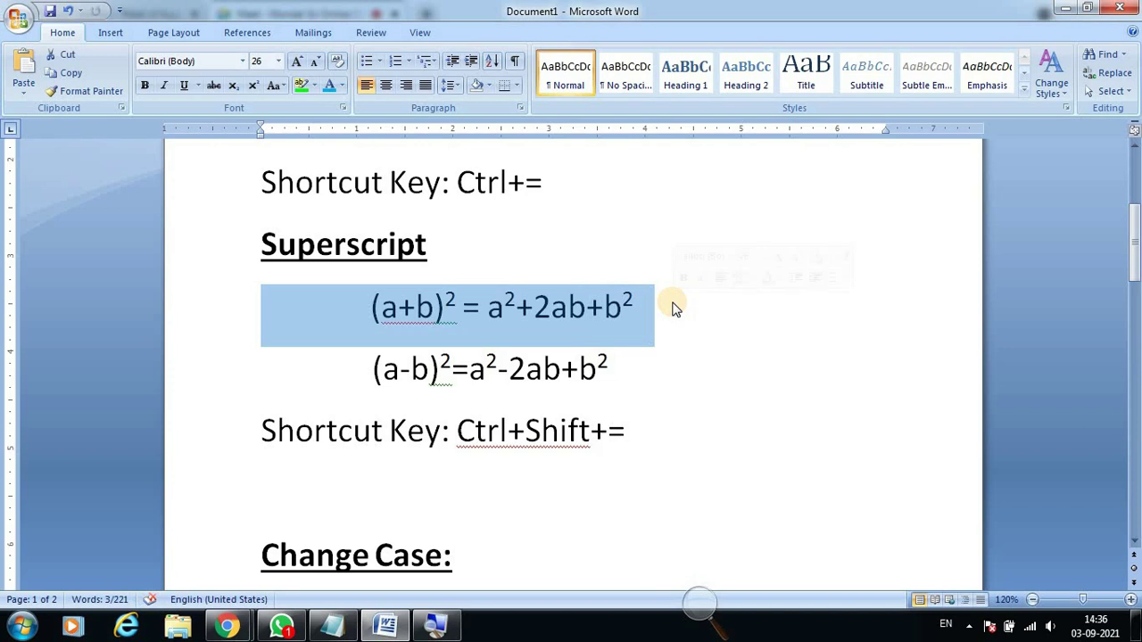
click(644, 451)
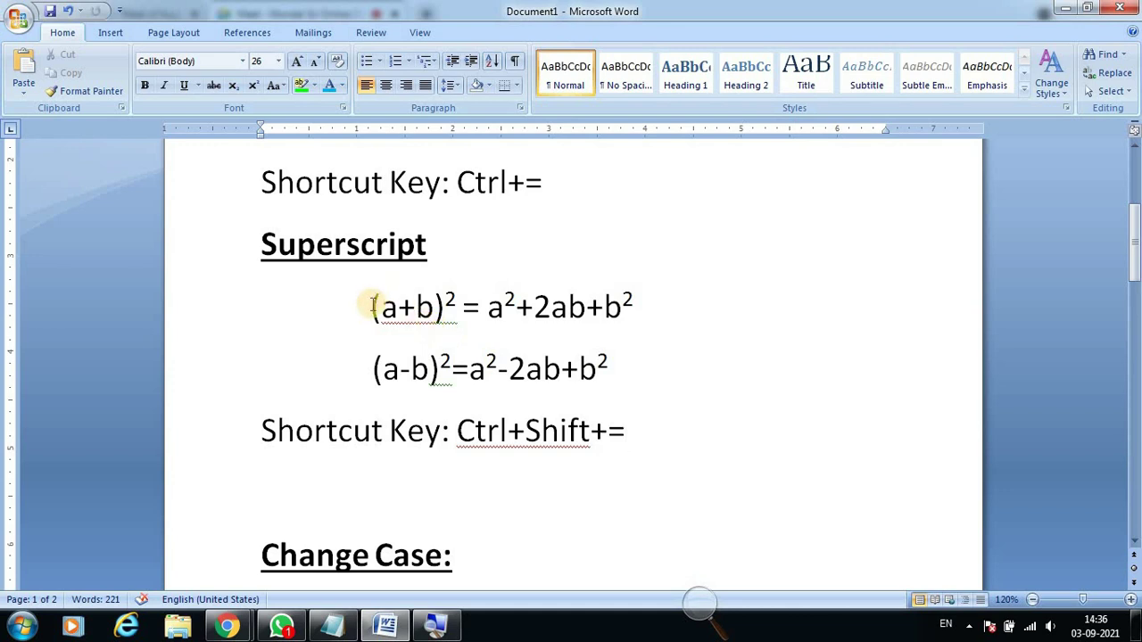
drag(373, 306, 647, 303)
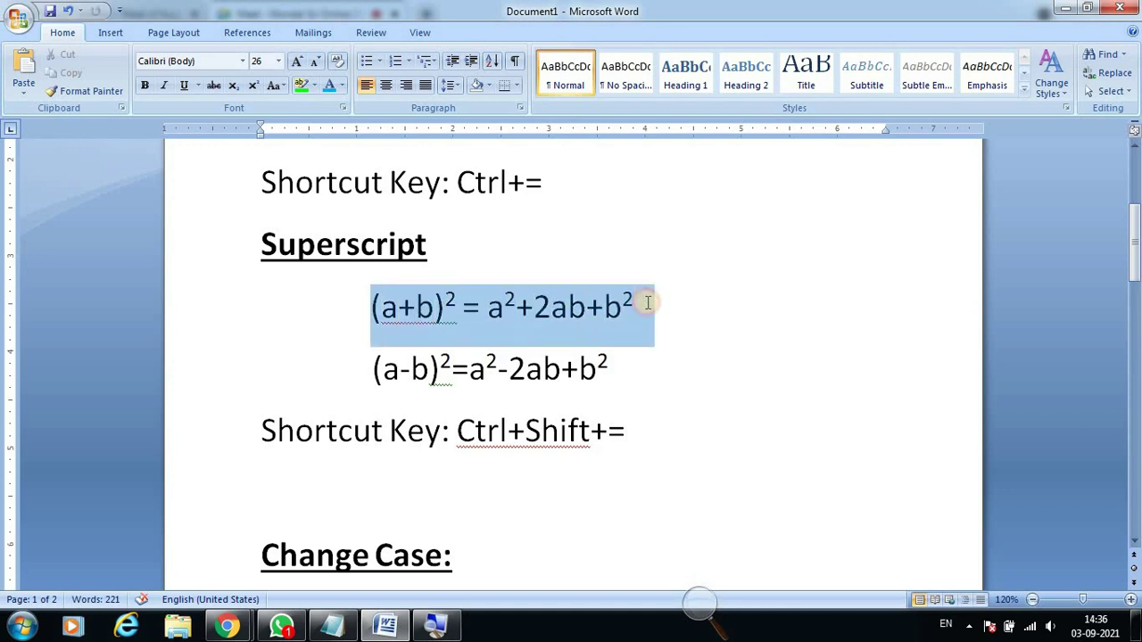
drag(648, 303, 641, 305)
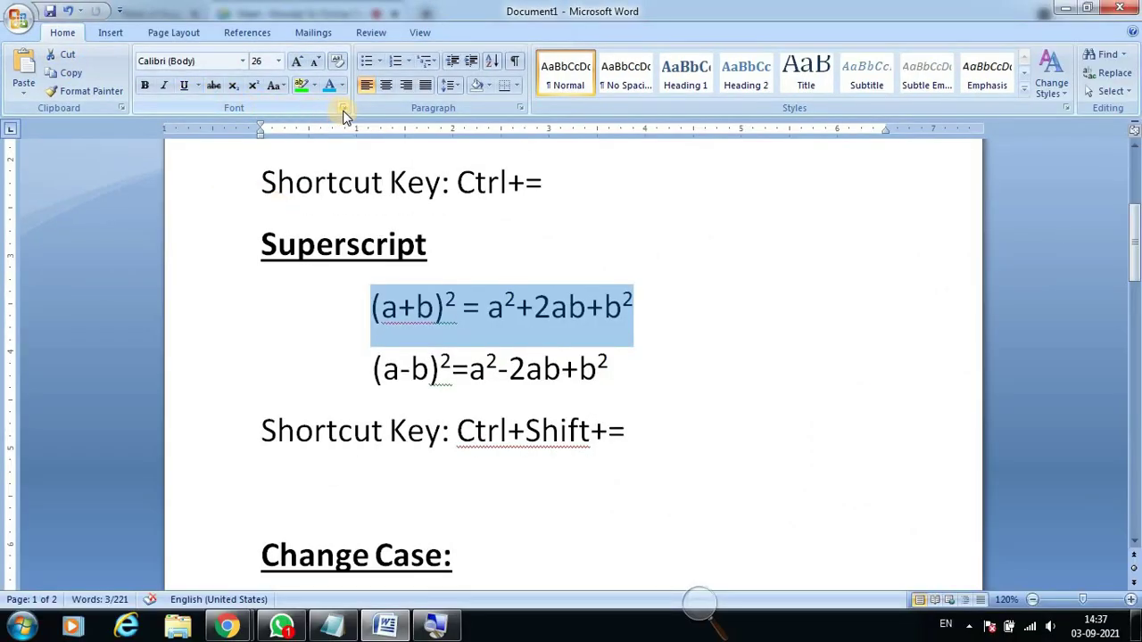
Format the selected (a+b)² equation line as Hidden text in the Font dialog.
click(343, 108)
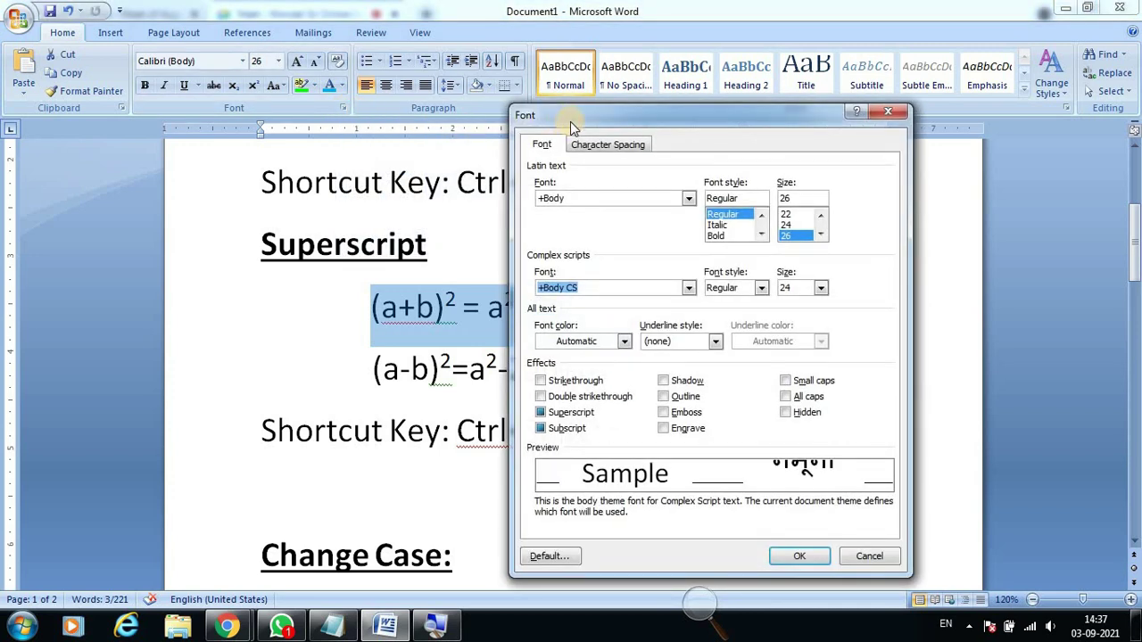
mouse_move(570, 121)
mouse_down()
mouse_move(276, 79)
mouse_move(640, 72)
mouse_up()
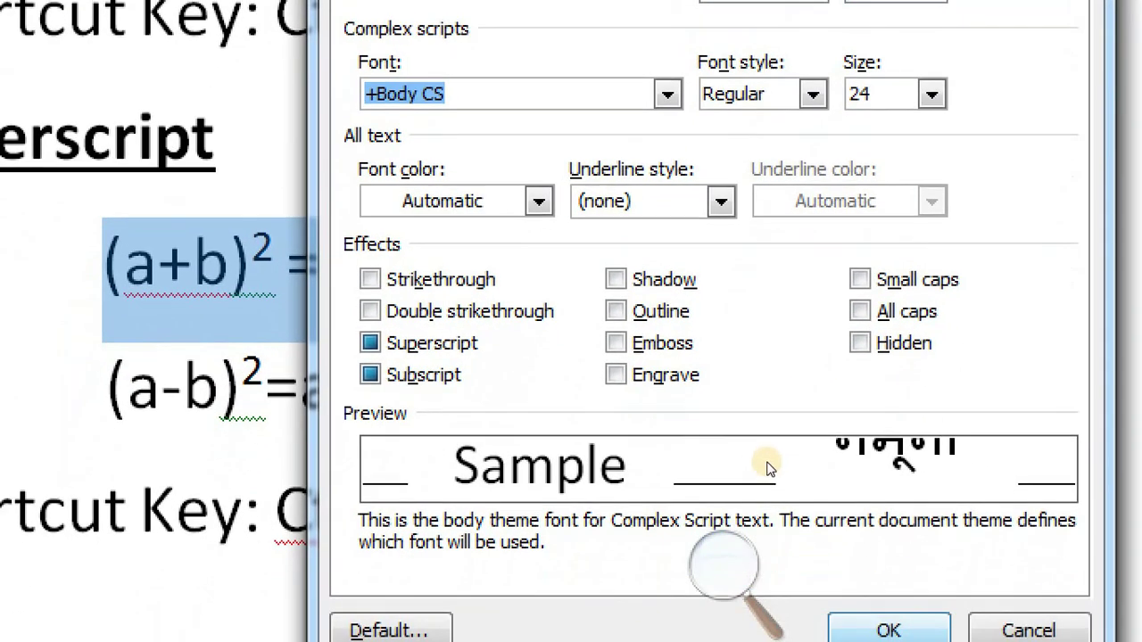
click(750, 349)
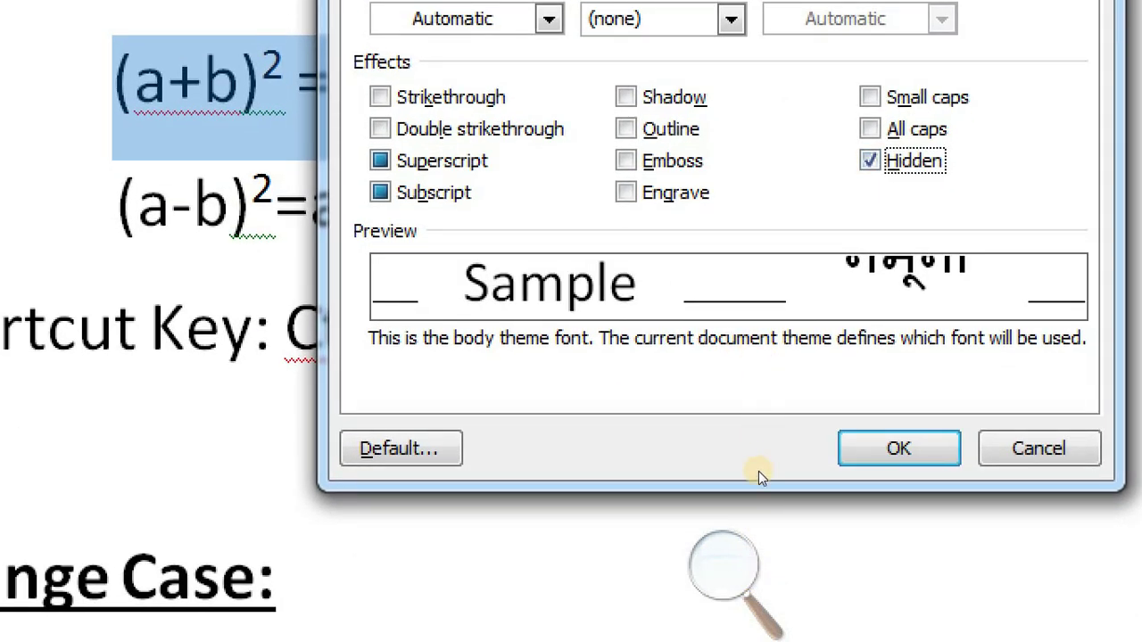
key(Return)
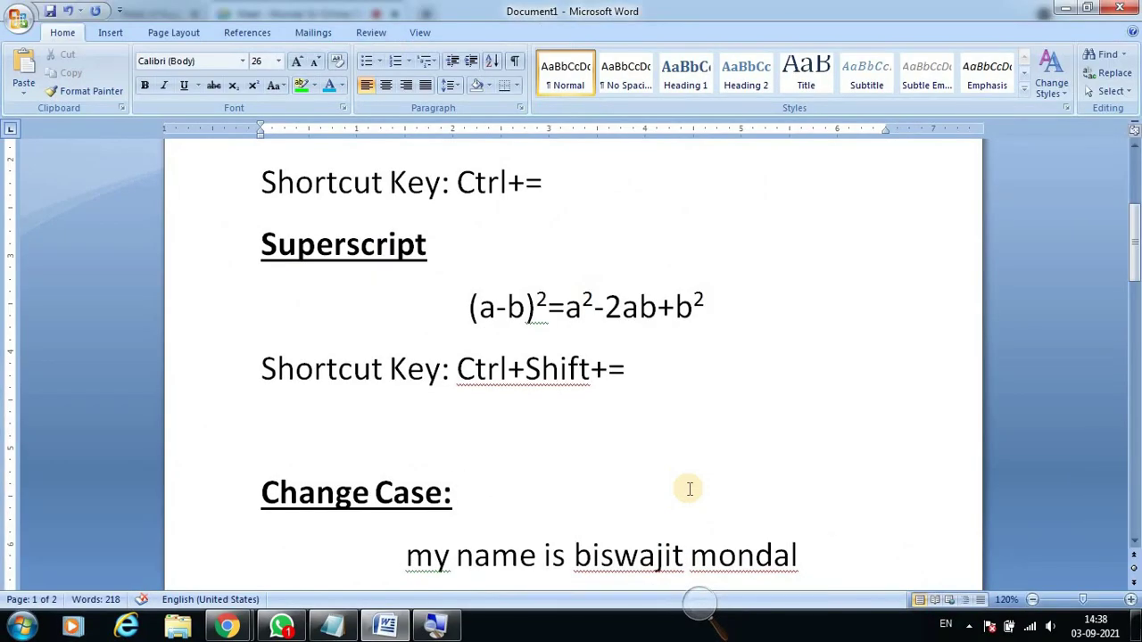
scroll(616, 441, down, 1)
scroll(622, 452, down, 2)
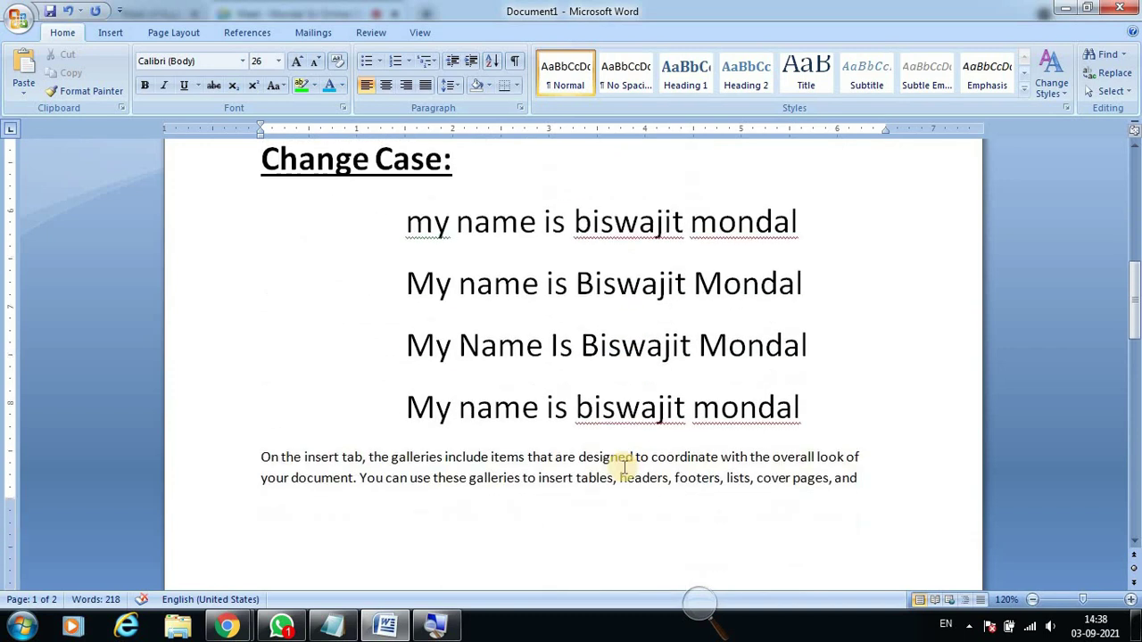
scroll(620, 457, up, 3)
scroll(616, 453, up, 3)
scroll(470, 407, down, 1)
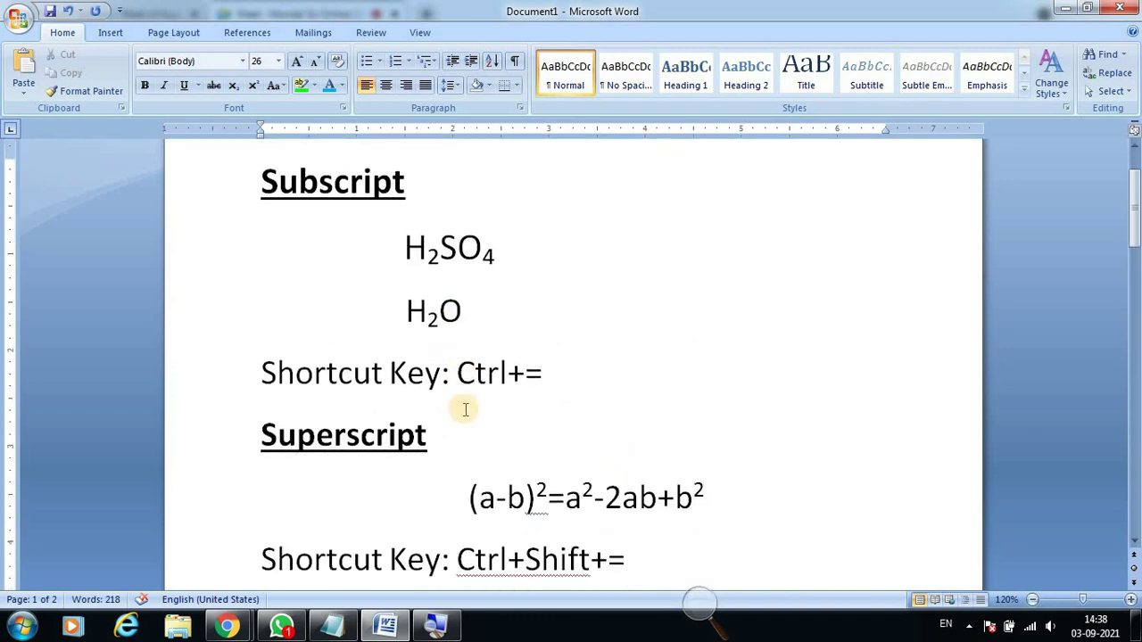
scroll(517, 454, down, 2)
scroll(523, 464, down, 1)
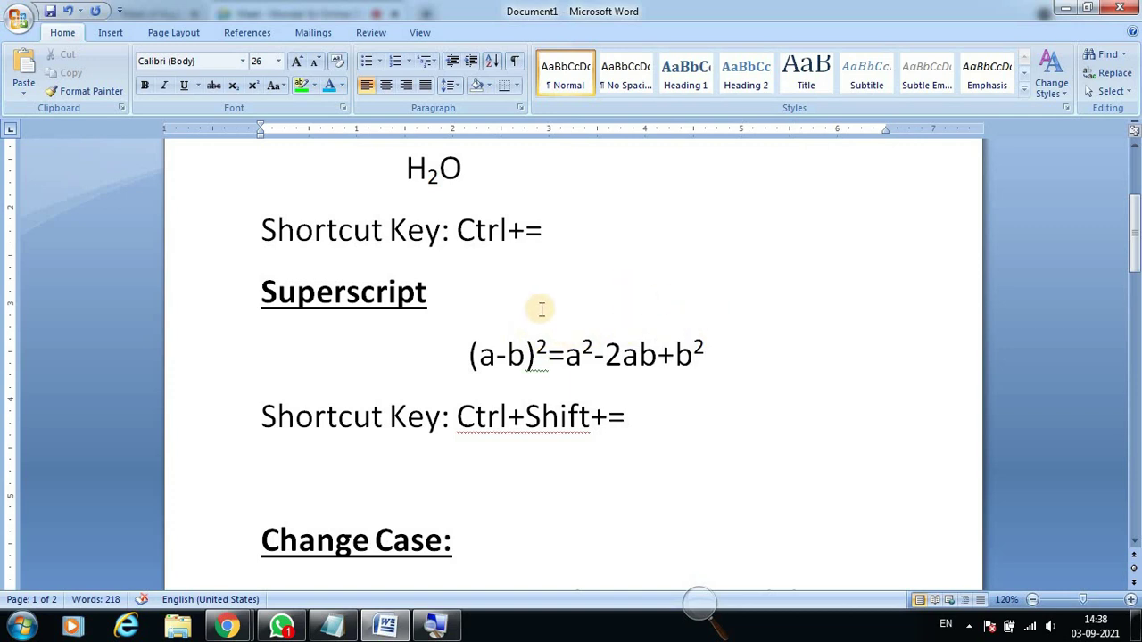
scroll(749, 392, down, 5)
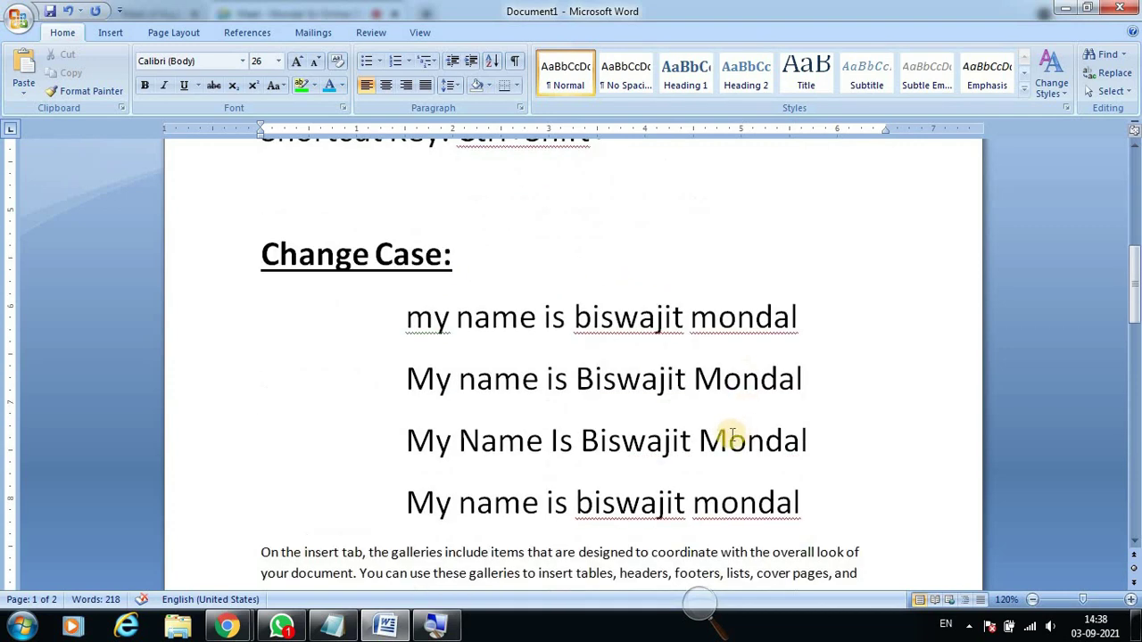
scroll(645, 408, up, 4)
scroll(630, 398, up, 2)
scroll(630, 398, down, 4)
scroll(630, 398, down, 4)
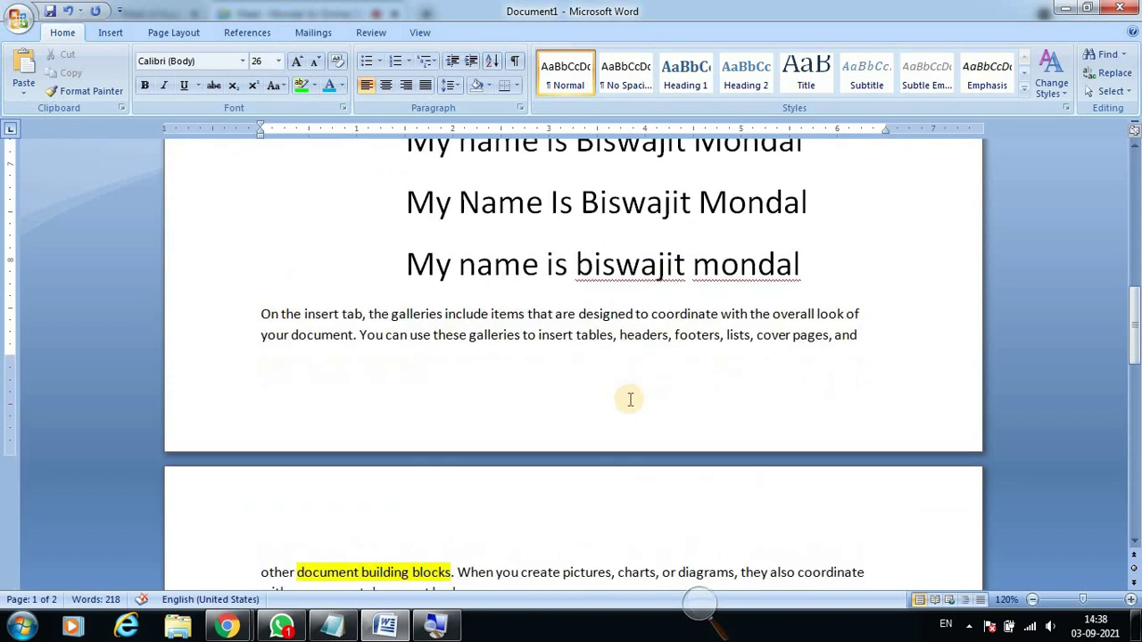
scroll(630, 399, down, 4)
scroll(629, 399, up, 5)
scroll(628, 399, up, 5)
scroll(627, 399, up, 2)
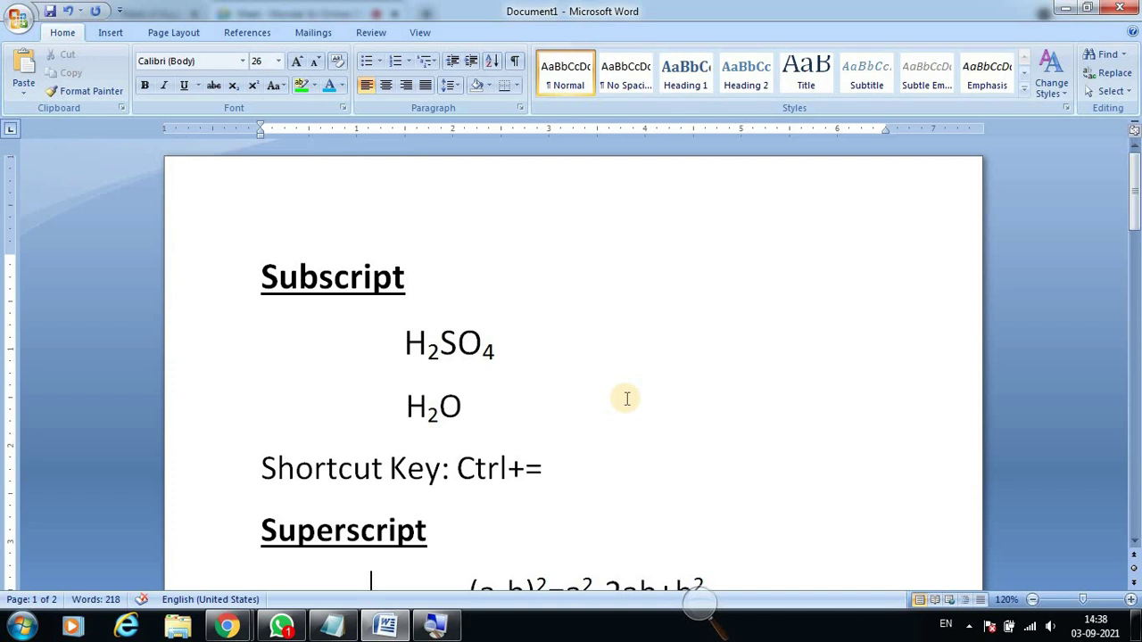
scroll(627, 400, down, 4)
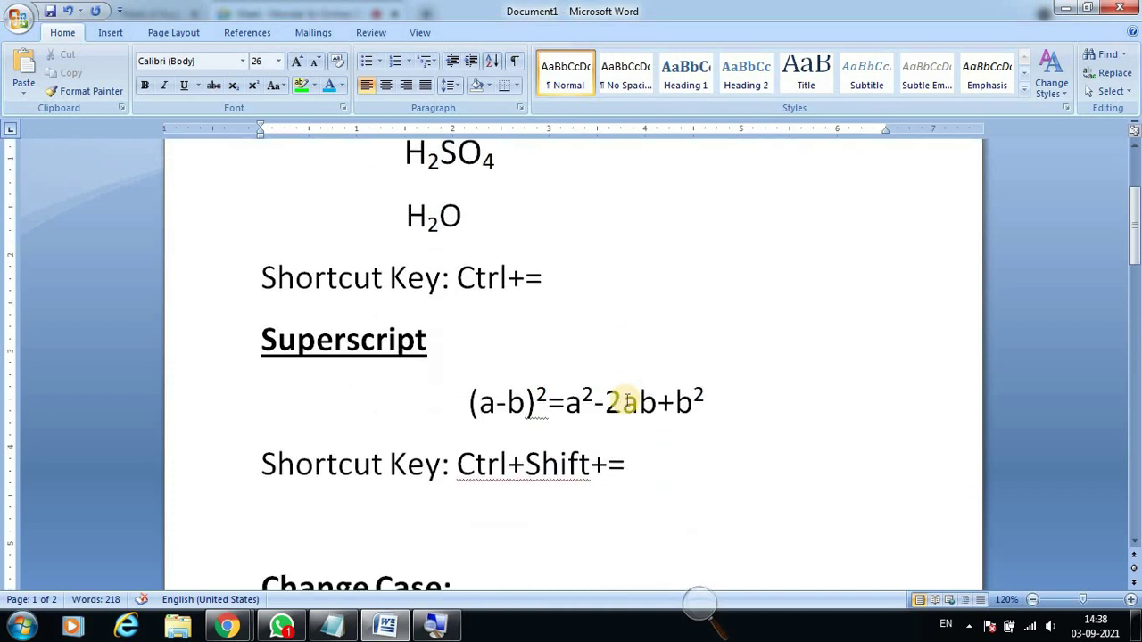
scroll(627, 399, down, 8)
scroll(627, 400, down, 6)
scroll(627, 399, down, 4)
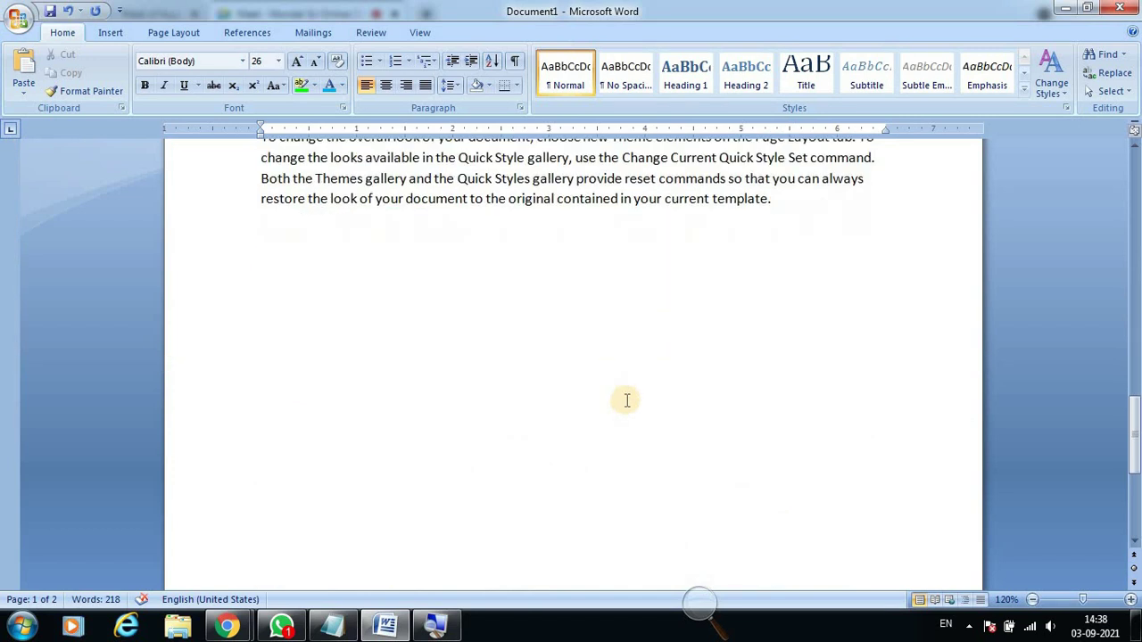
click(792, 252)
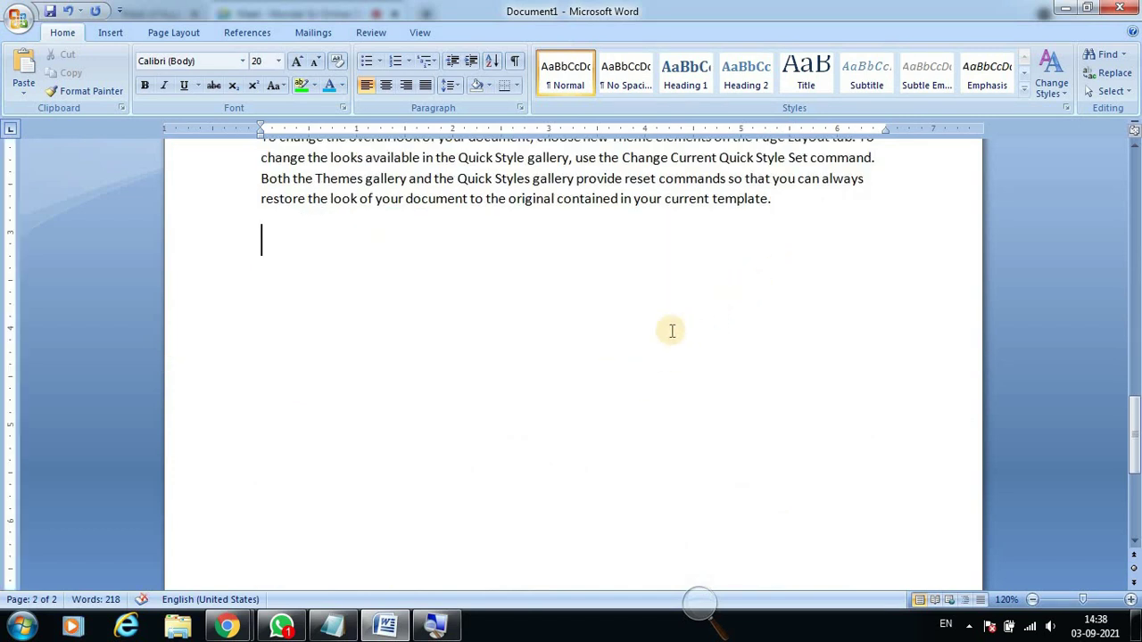
scroll(669, 328, up, 7)
scroll(670, 328, up, 2)
scroll(671, 331, up, 5)
scroll(671, 331, up, 5)
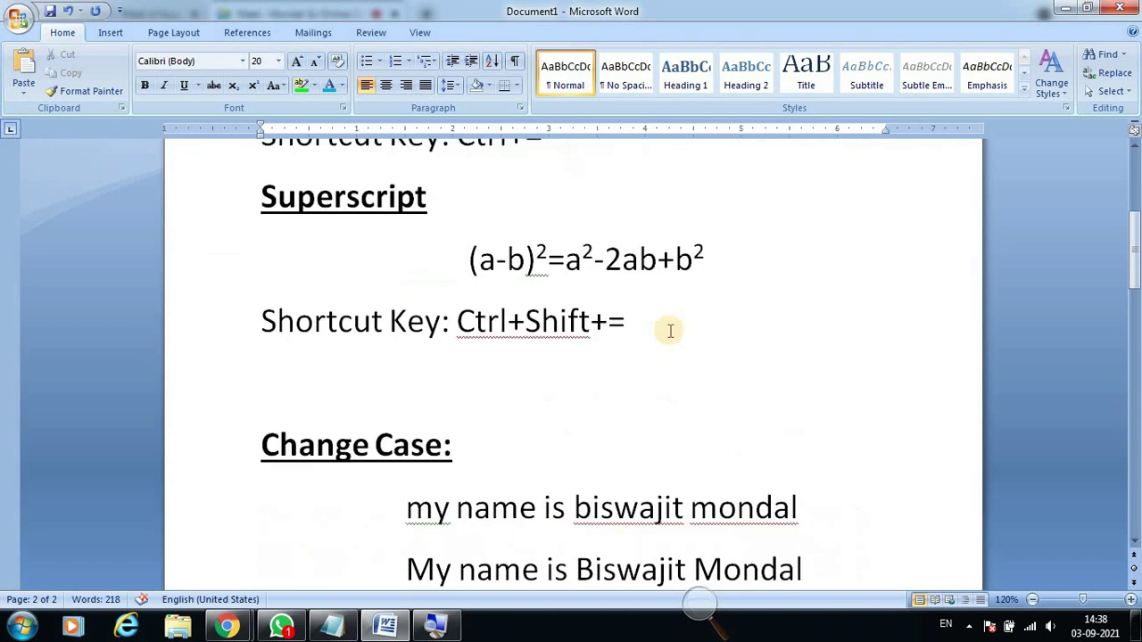
scroll(671, 331, up, 5)
scroll(670, 331, up, 2)
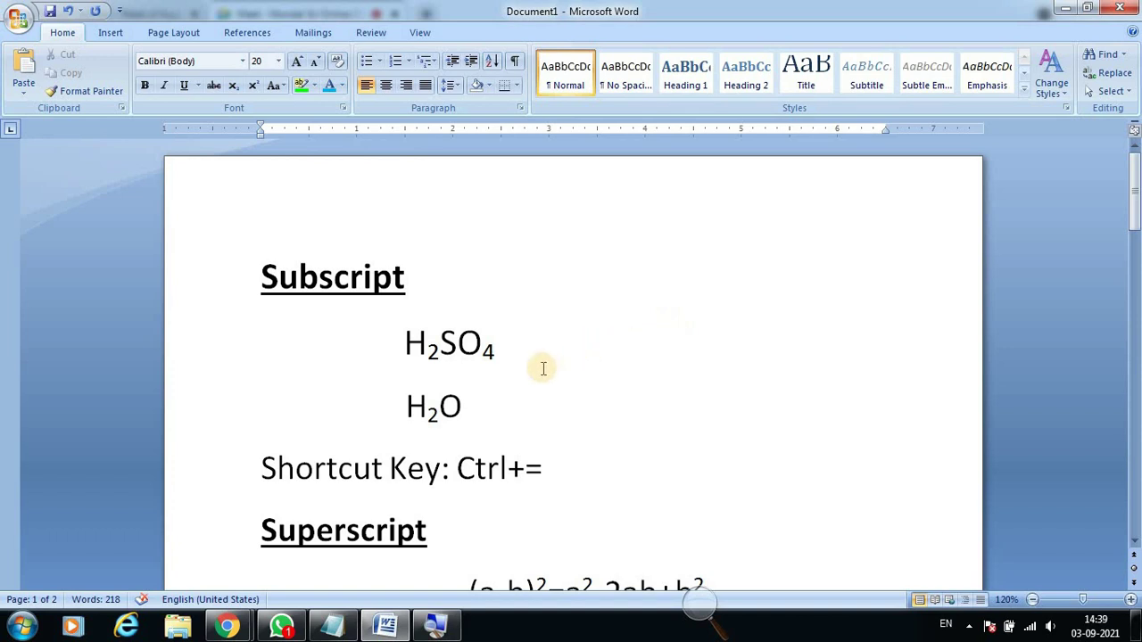
scroll(535, 361, down, 3)
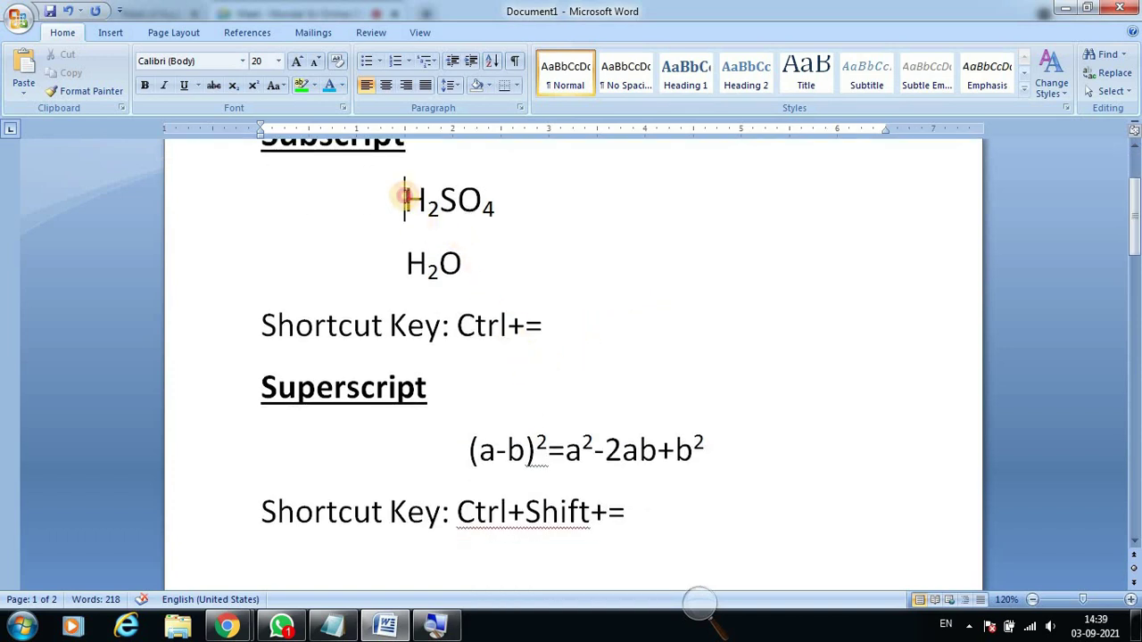
click(404, 196)
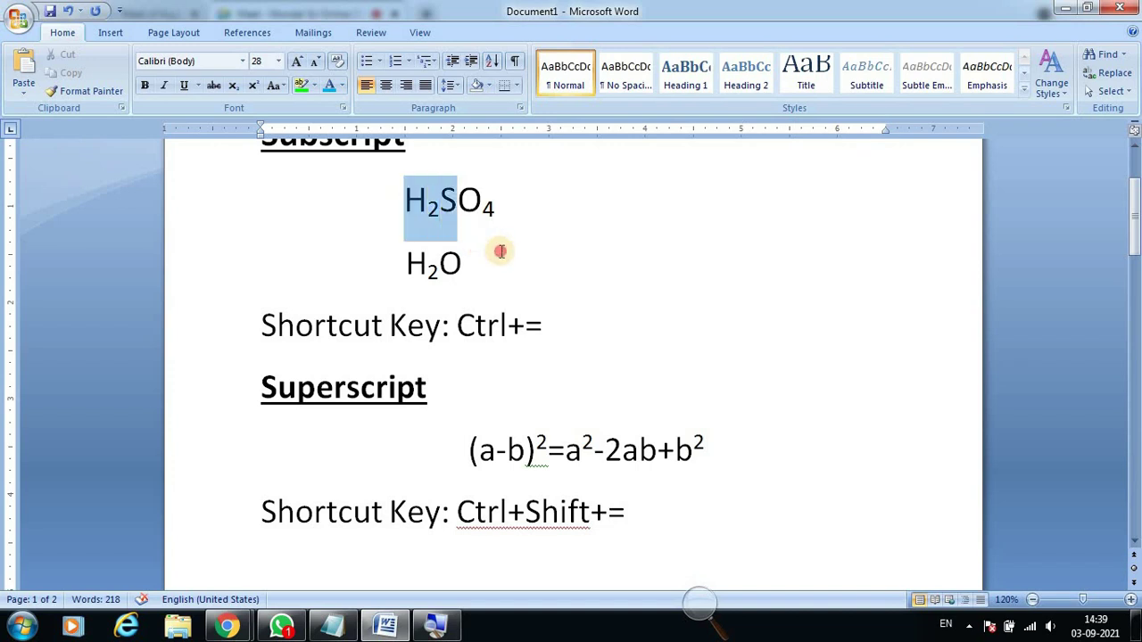
drag(404, 197, 616, 265)
click(618, 272)
scroll(591, 288, up, 3)
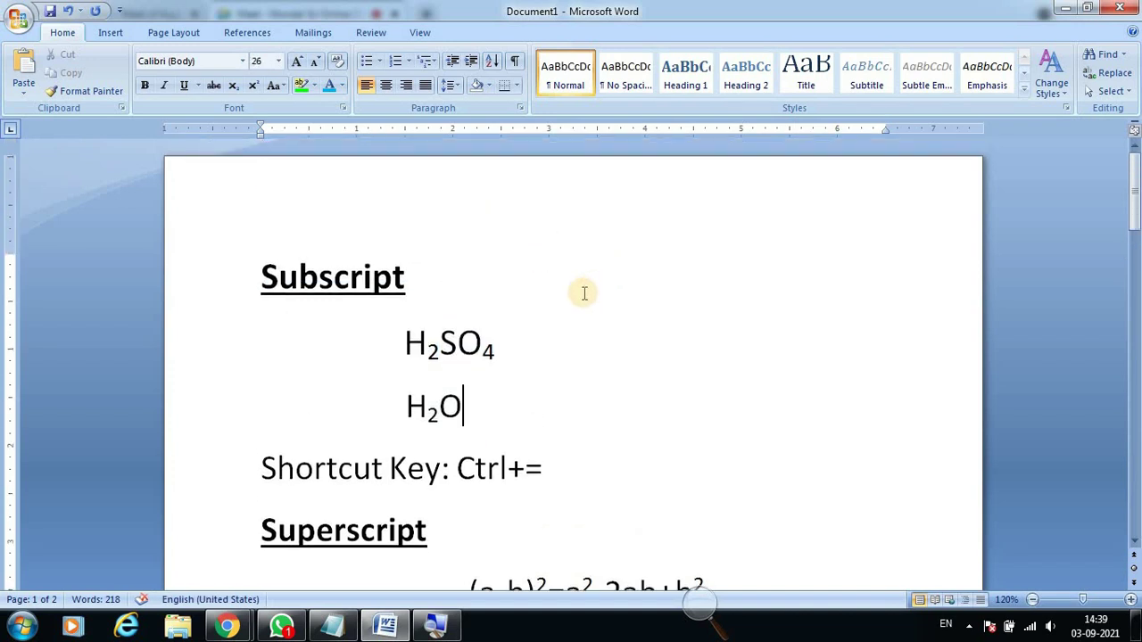
scroll(532, 305, down, 3)
scroll(508, 285, down, 3)
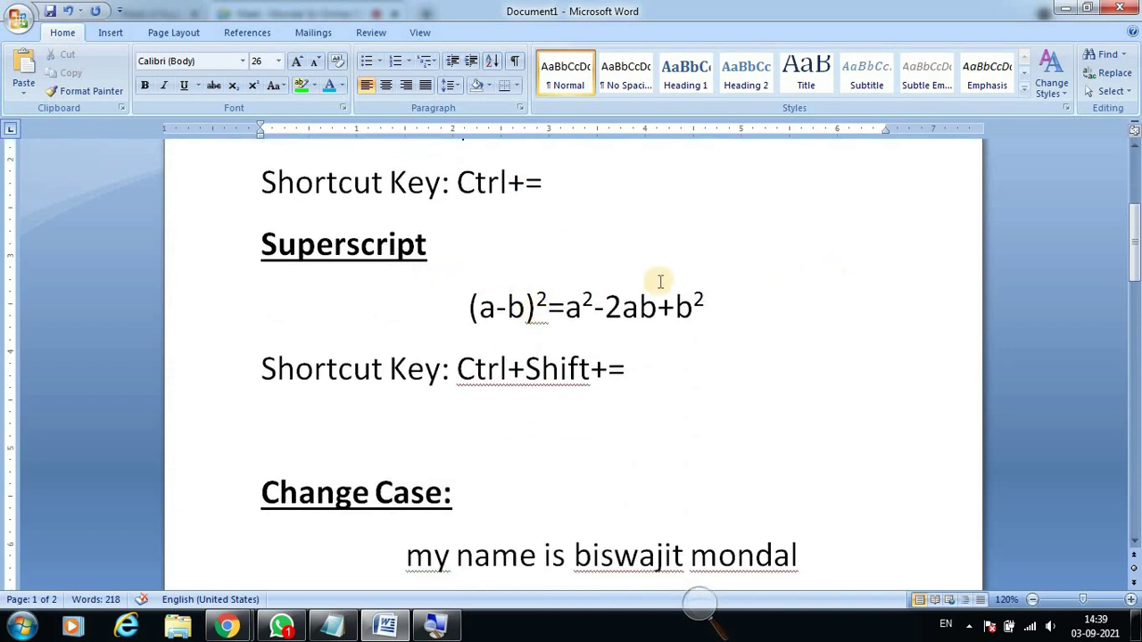
click(343, 108)
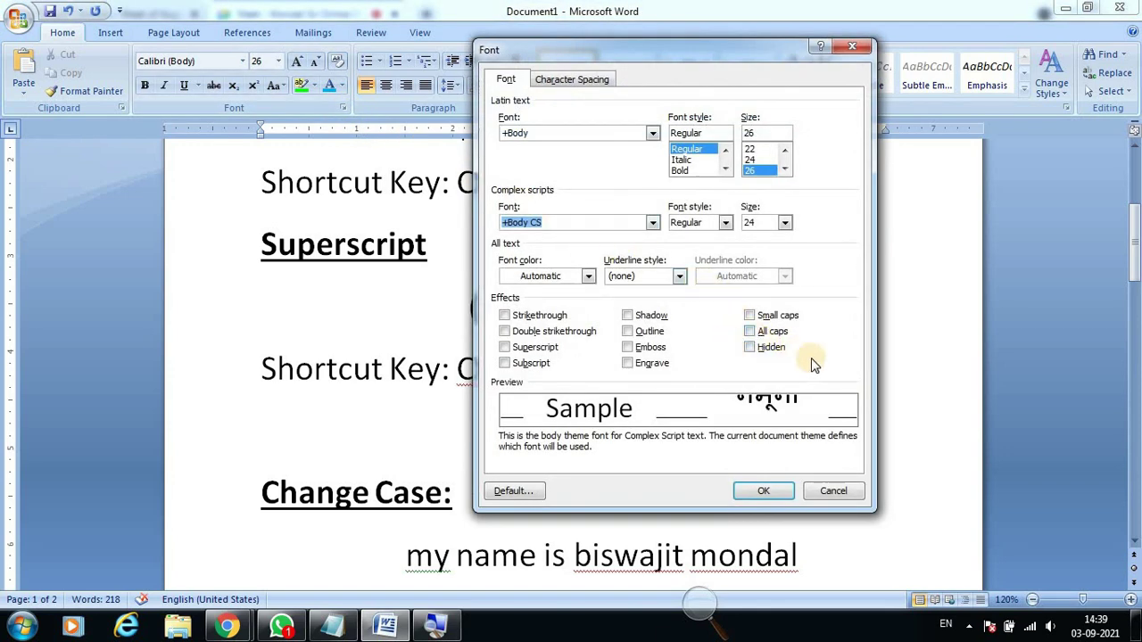
click(756, 346)
click(758, 346)
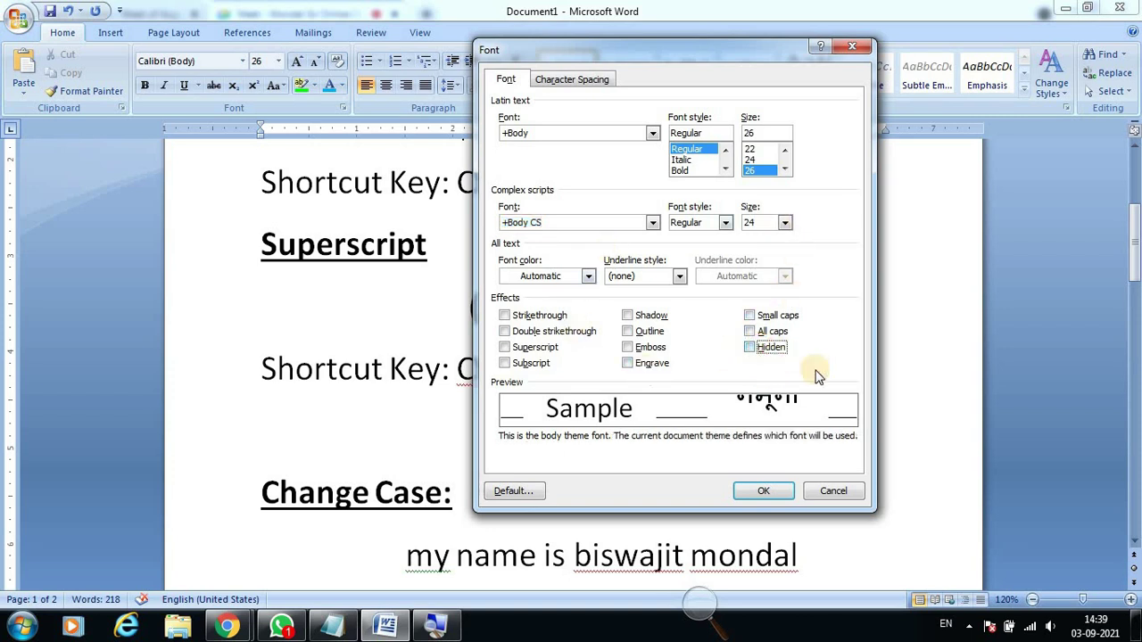
click(840, 491)
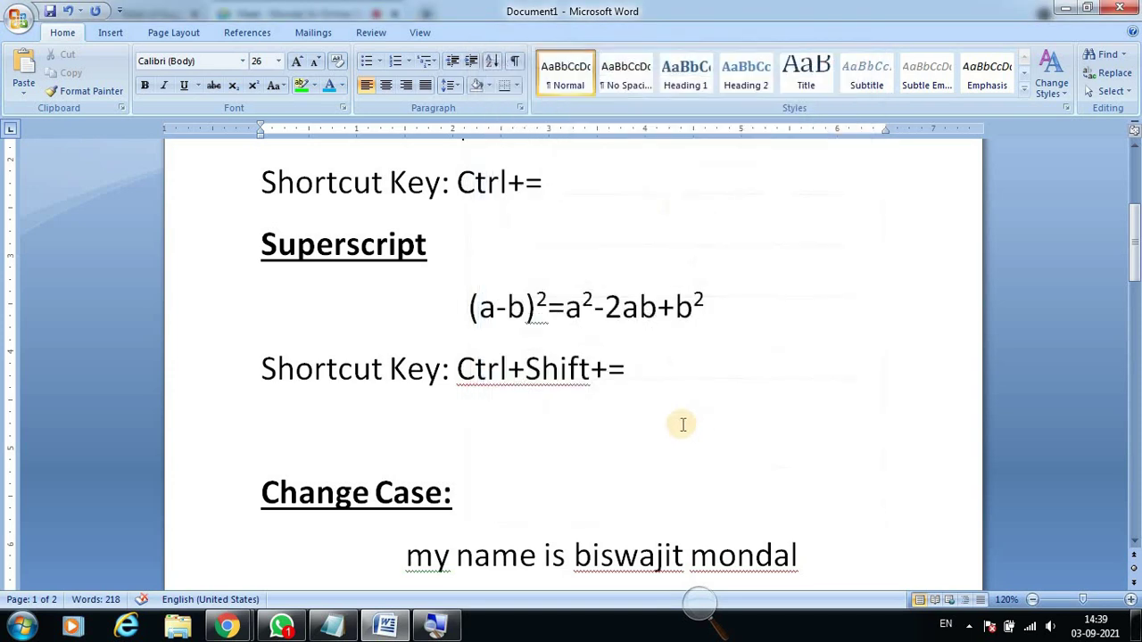
scroll(631, 413, up, 2)
scroll(632, 413, up, 3)
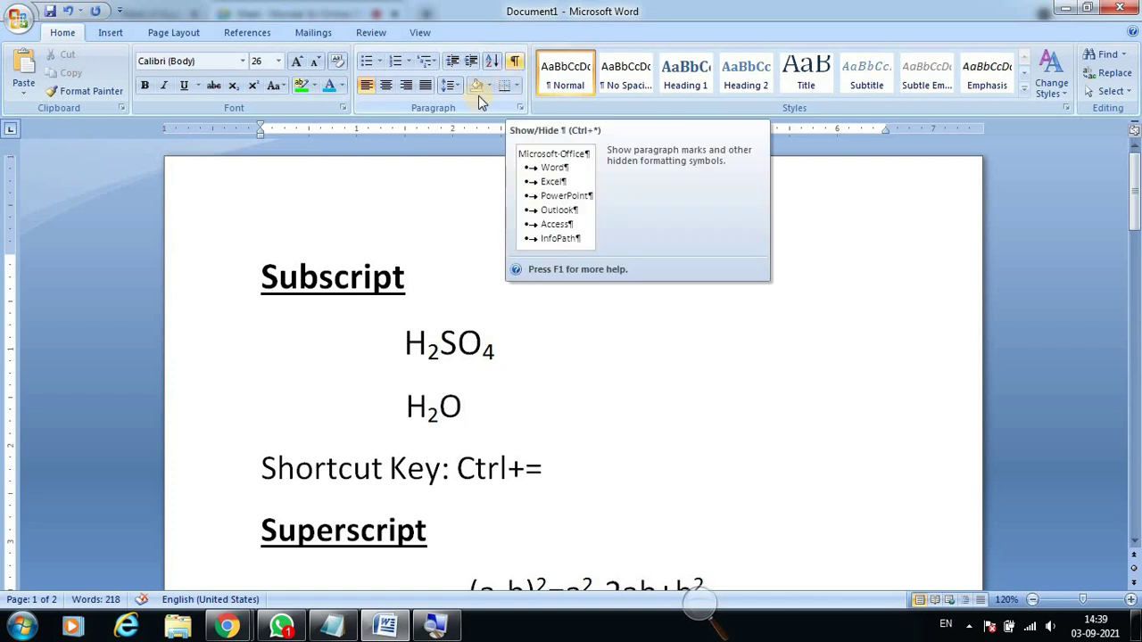
With formatting marks shown, untick Hidden on the (a+b)² line, then turn the marks off.
click(514, 64)
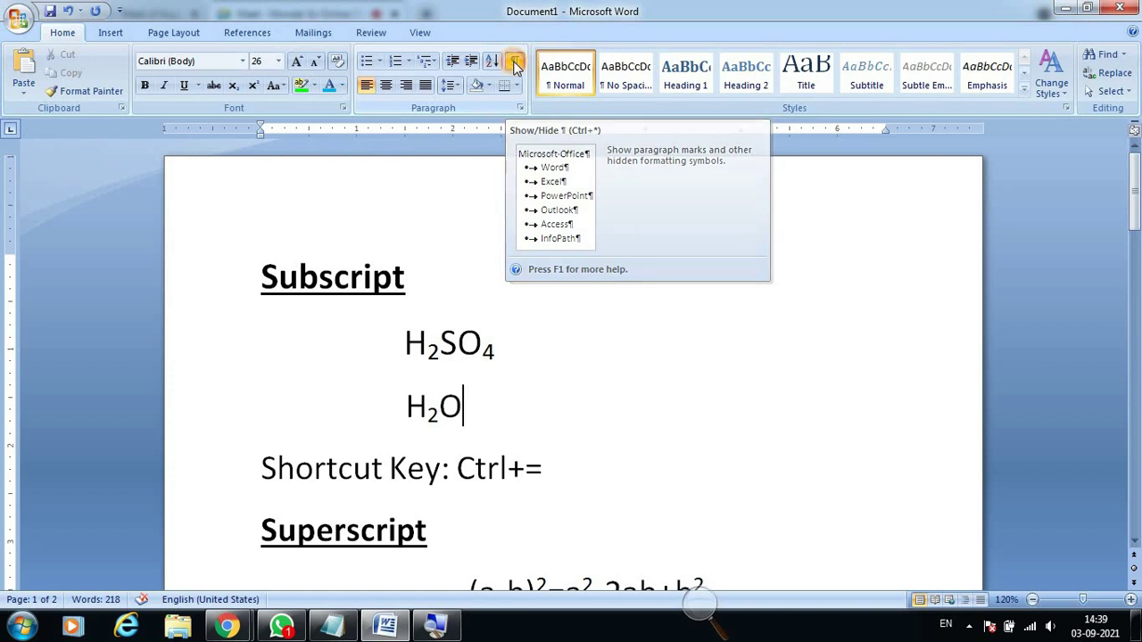
scroll(715, 381, down, 2)
scroll(715, 381, down, 3)
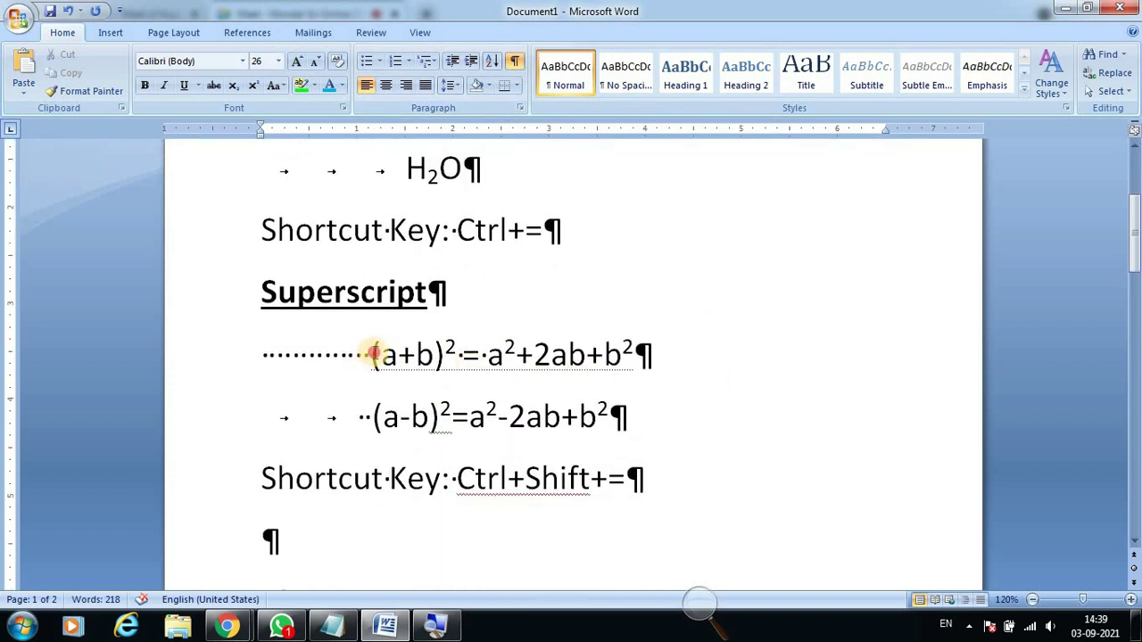
drag(371, 355, 635, 355)
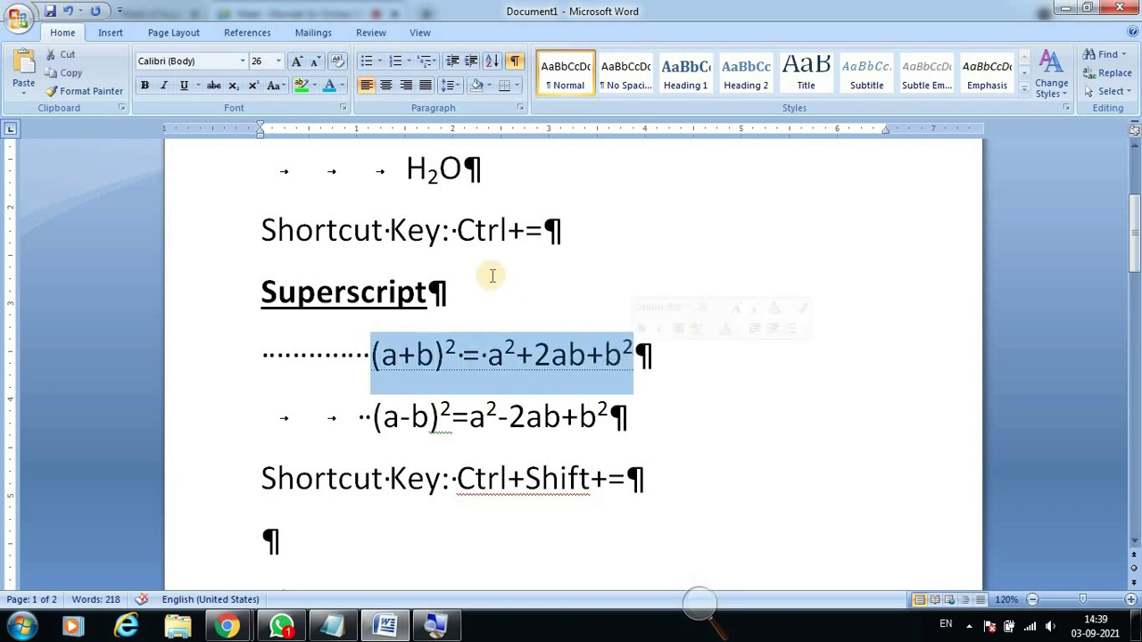
click(342, 108)
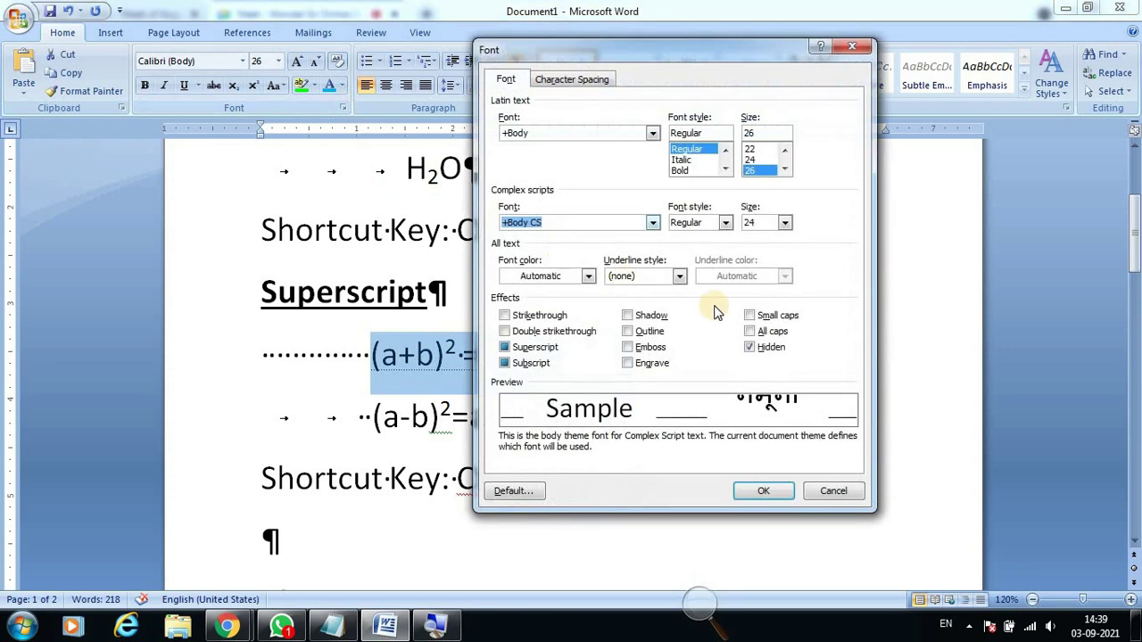
click(751, 347)
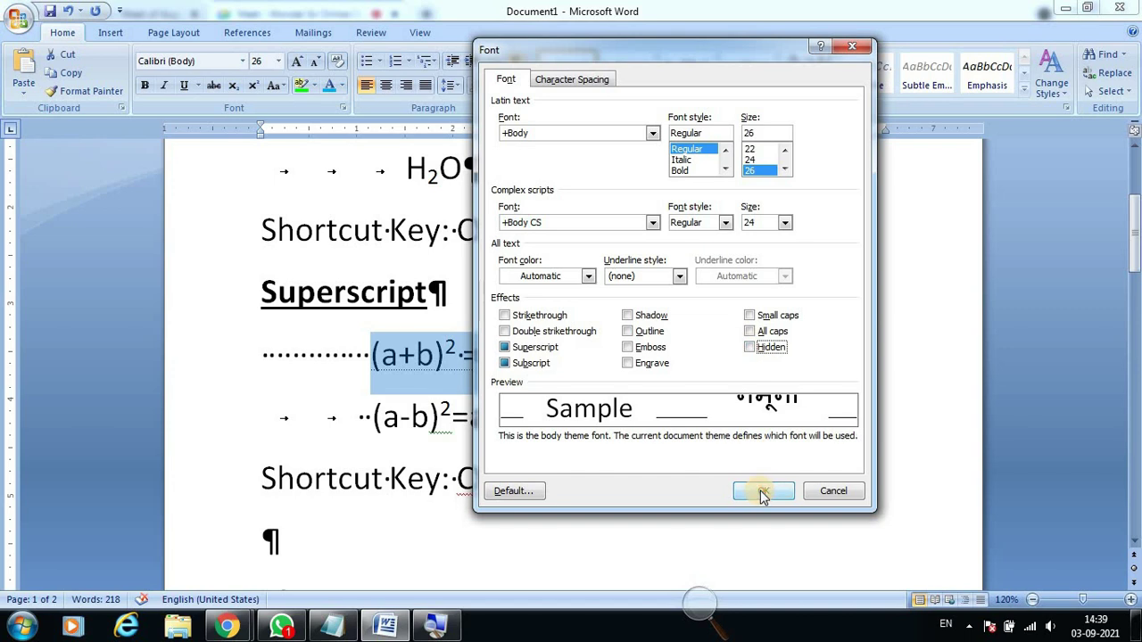
click(763, 490)
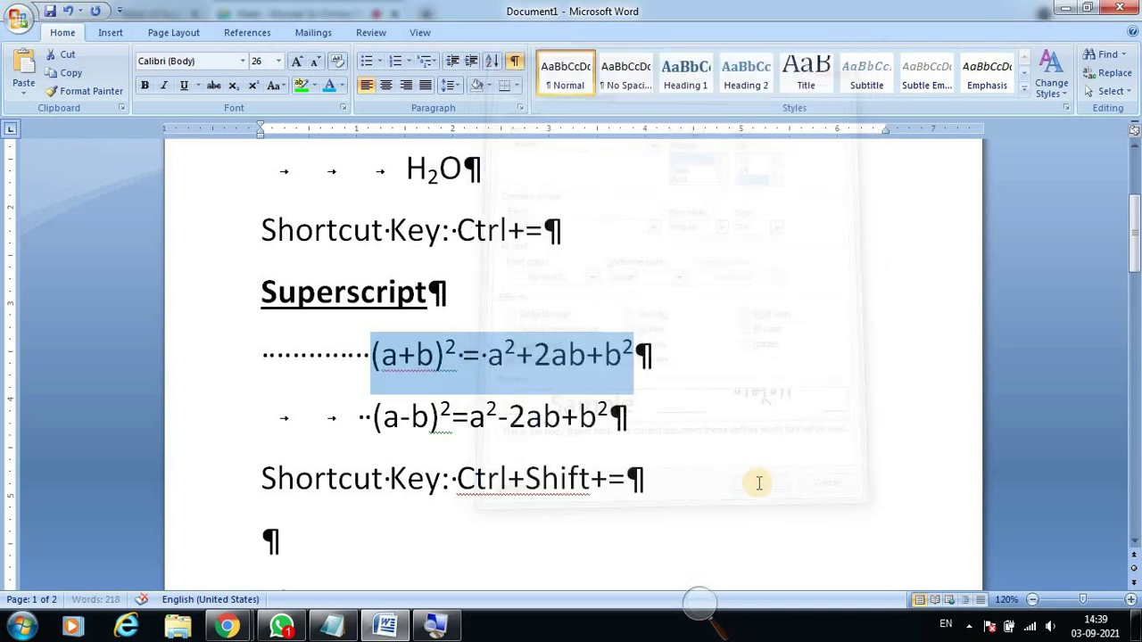
click(514, 64)
click(714, 425)
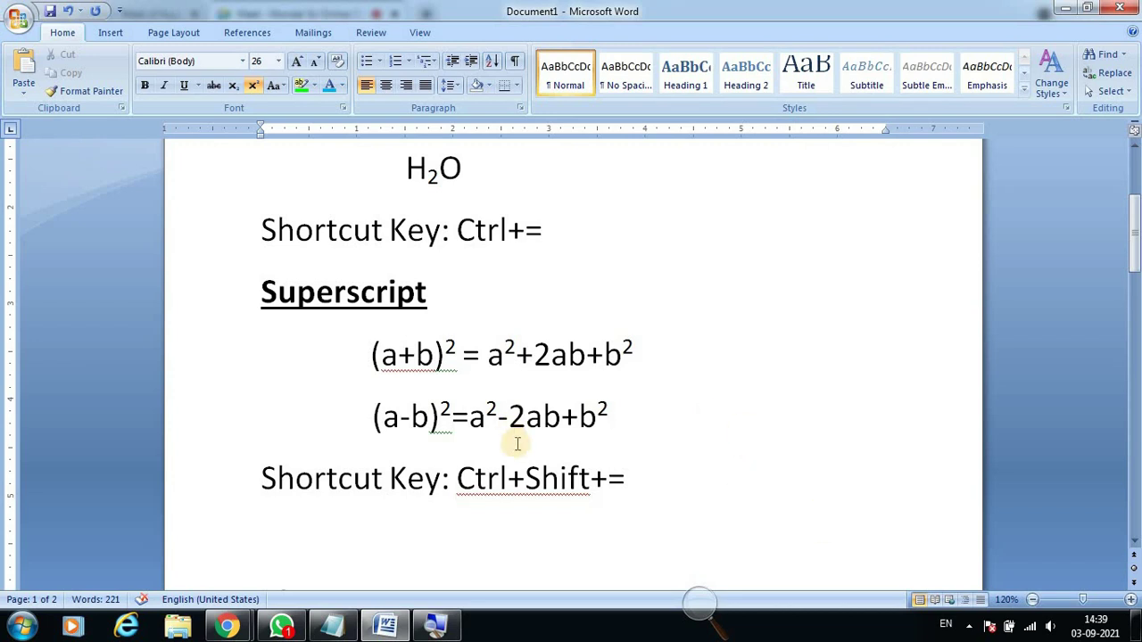
Add a centred, bold, underlined heading 'How to Hide Your Text?' with a left-aligned line below.
scroll(535, 420, down, 5)
scroll(543, 374, down, 5)
scroll(556, 413, down, 5)
scroll(567, 396, down, 5)
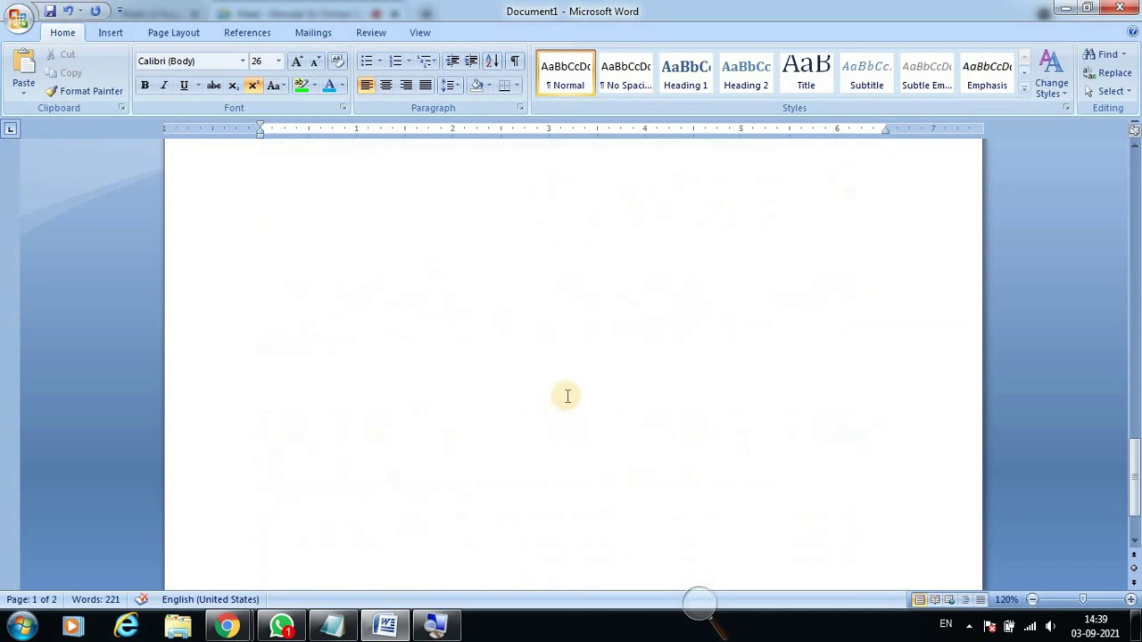
click(781, 231)
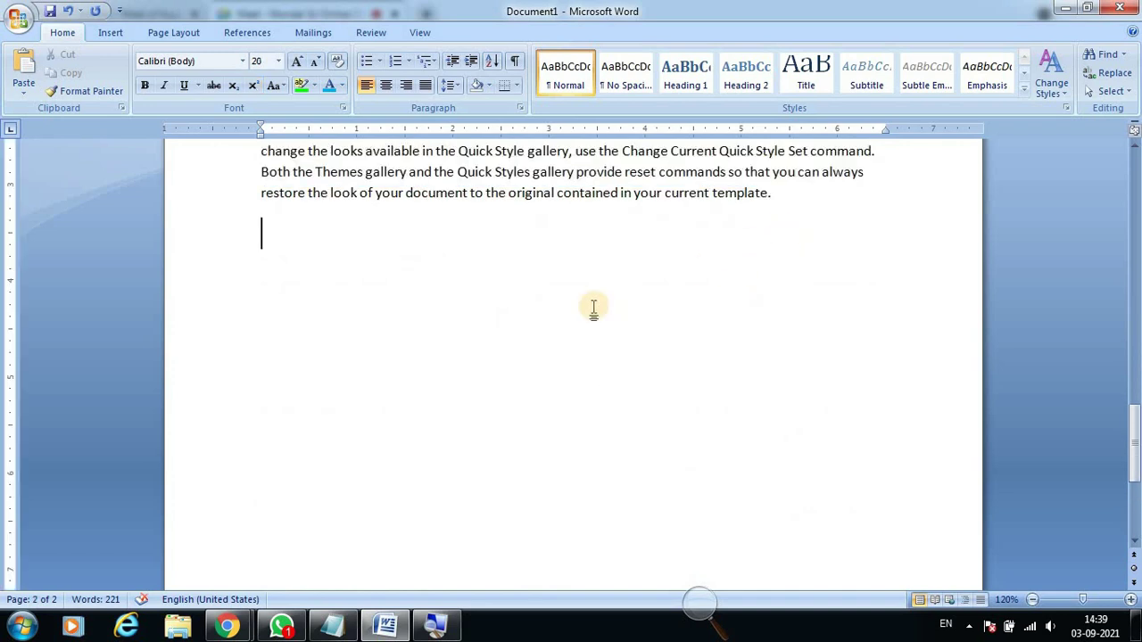
scroll(593, 308, down, 1)
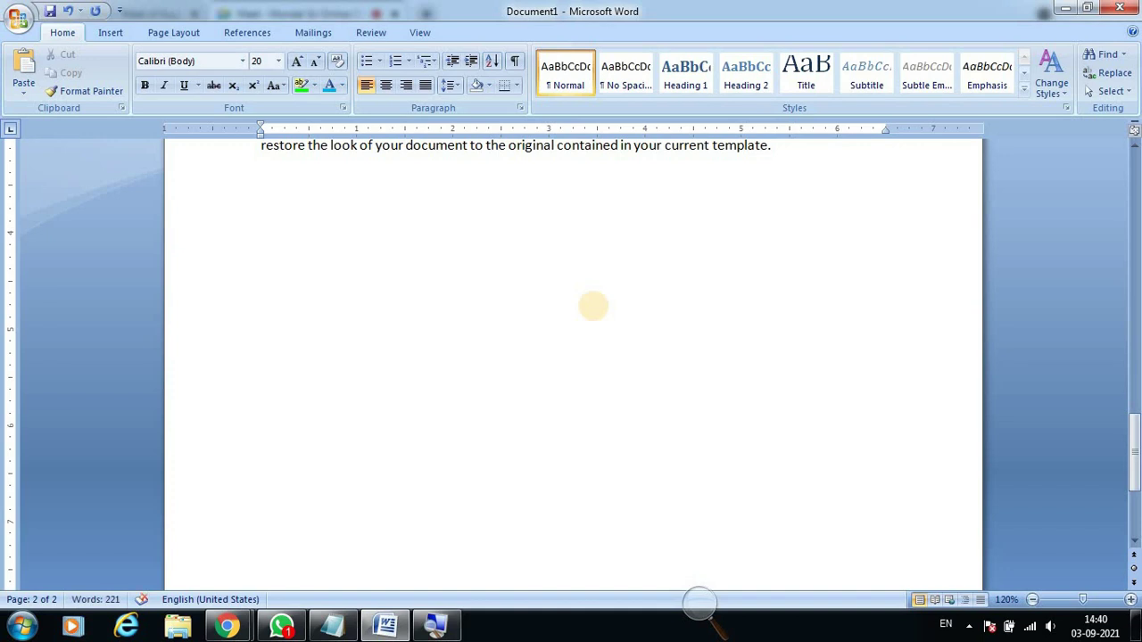
key(ctrl+e)
key(ctrl+b)
key(ctrl+u)
text(How to )
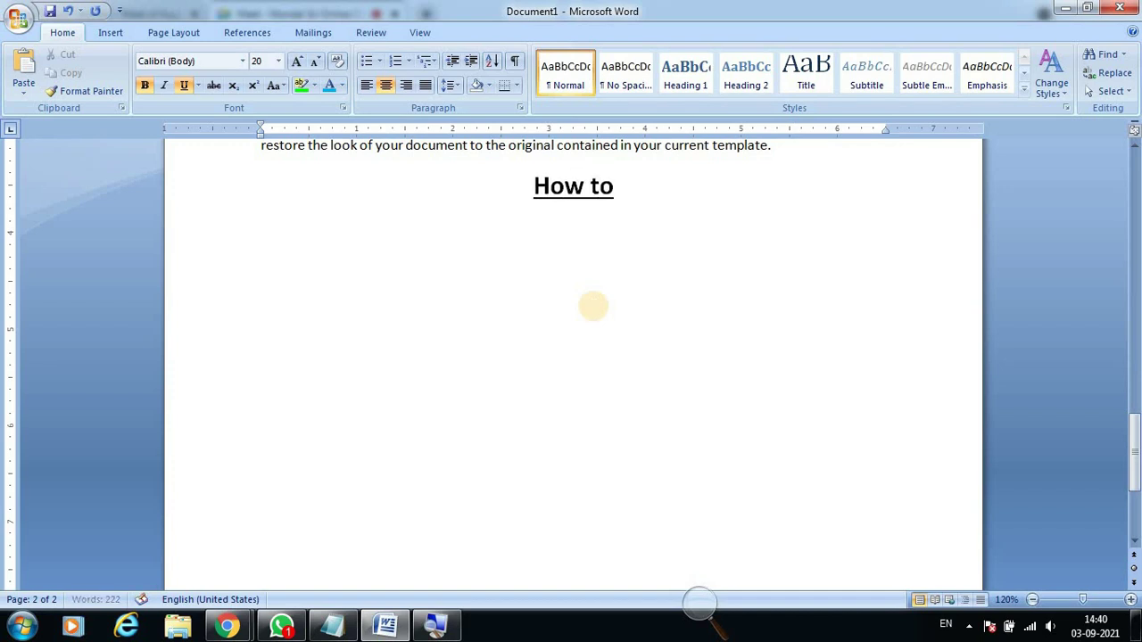
text(D)
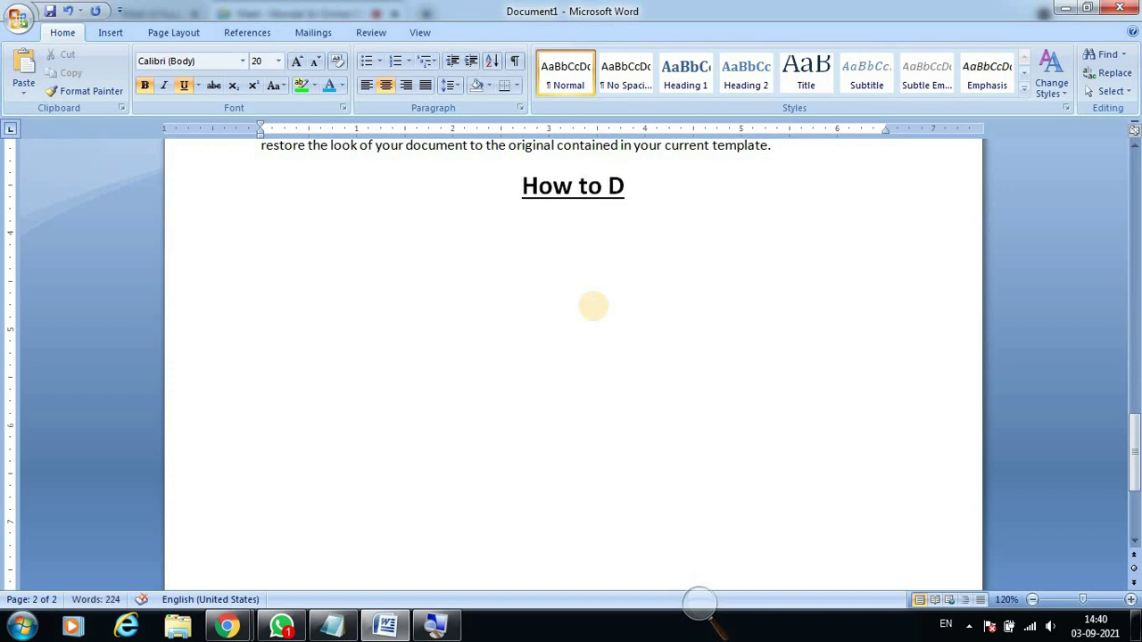
key(BackSpace)
text(Hide)
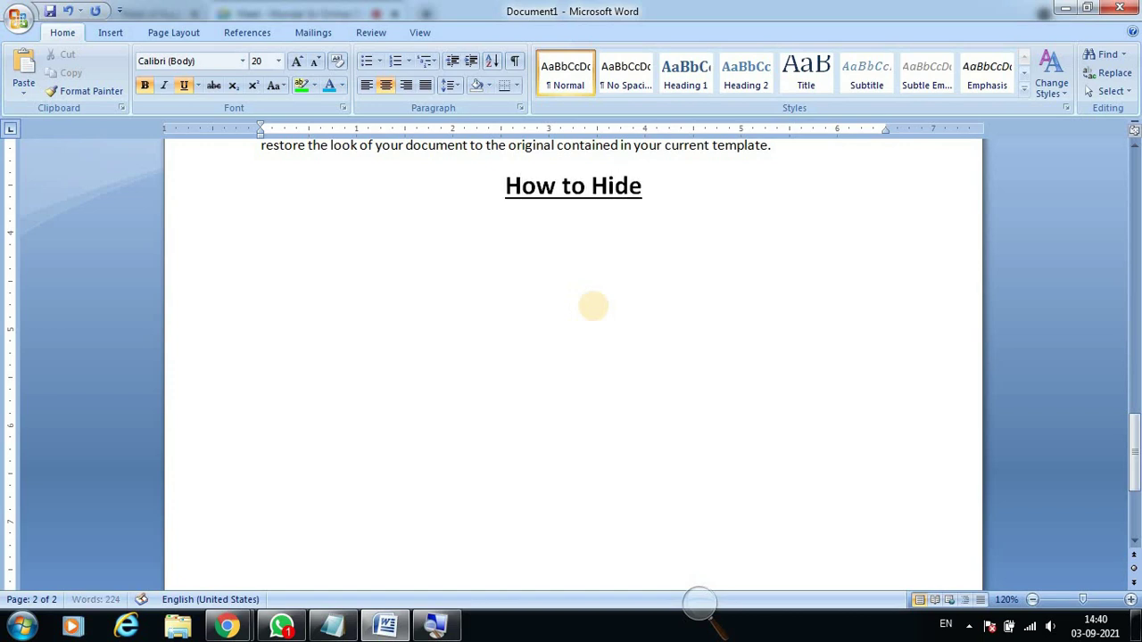
text( You)
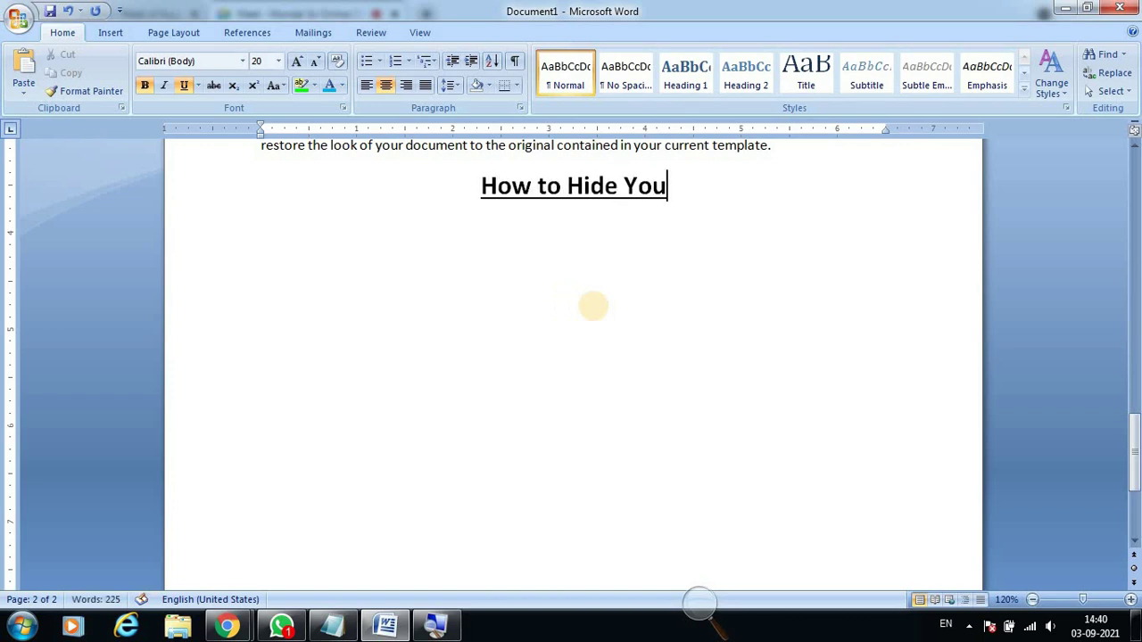
text(r Text)
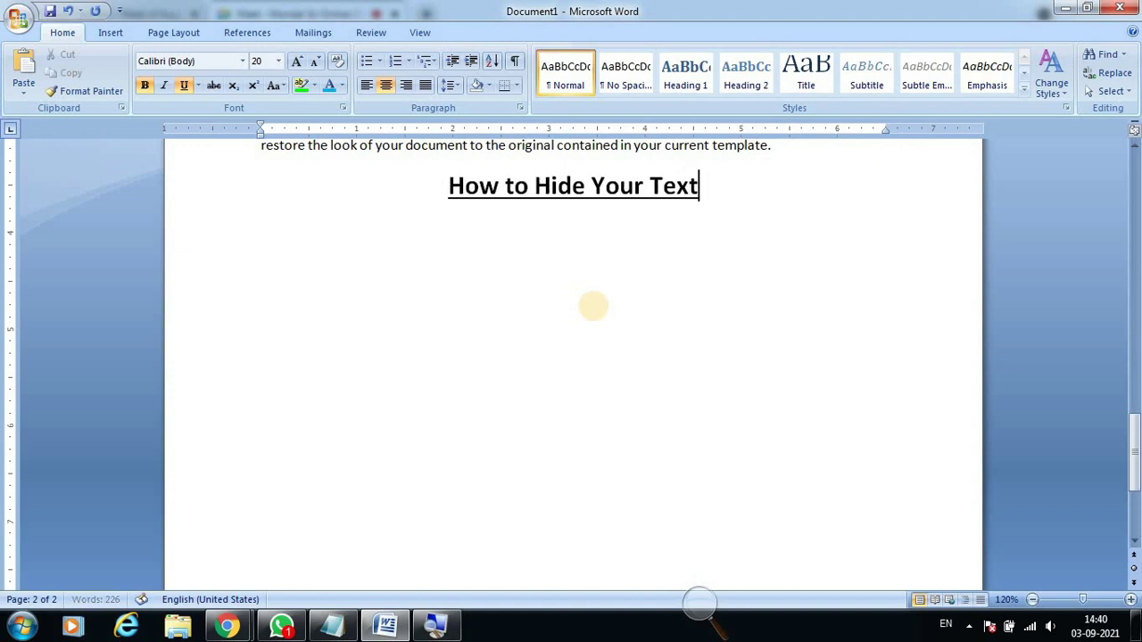
text(?)
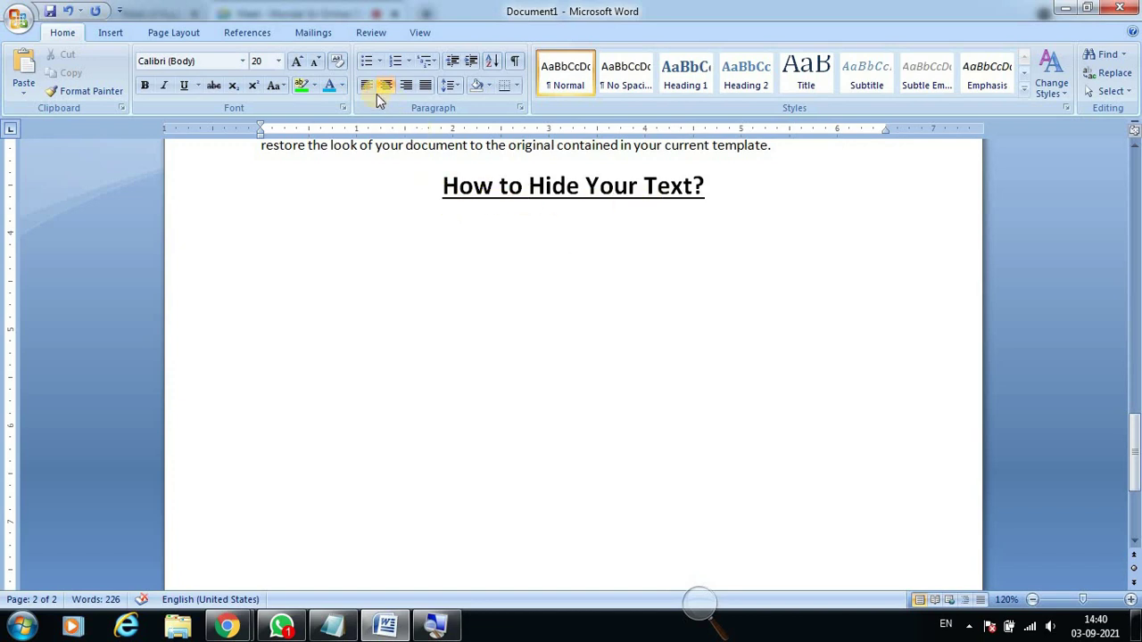
click(365, 85)
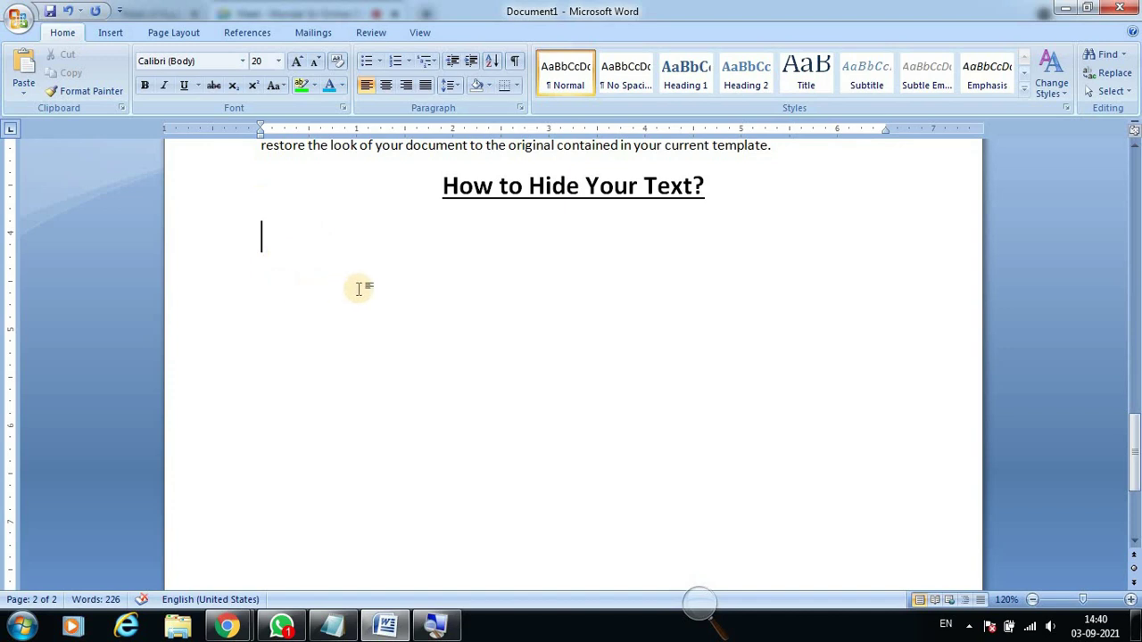
Type the instruction 'Select your Text --> Home Ribbon Tab --> Font Option (Ctrl+D)'.
text(S)
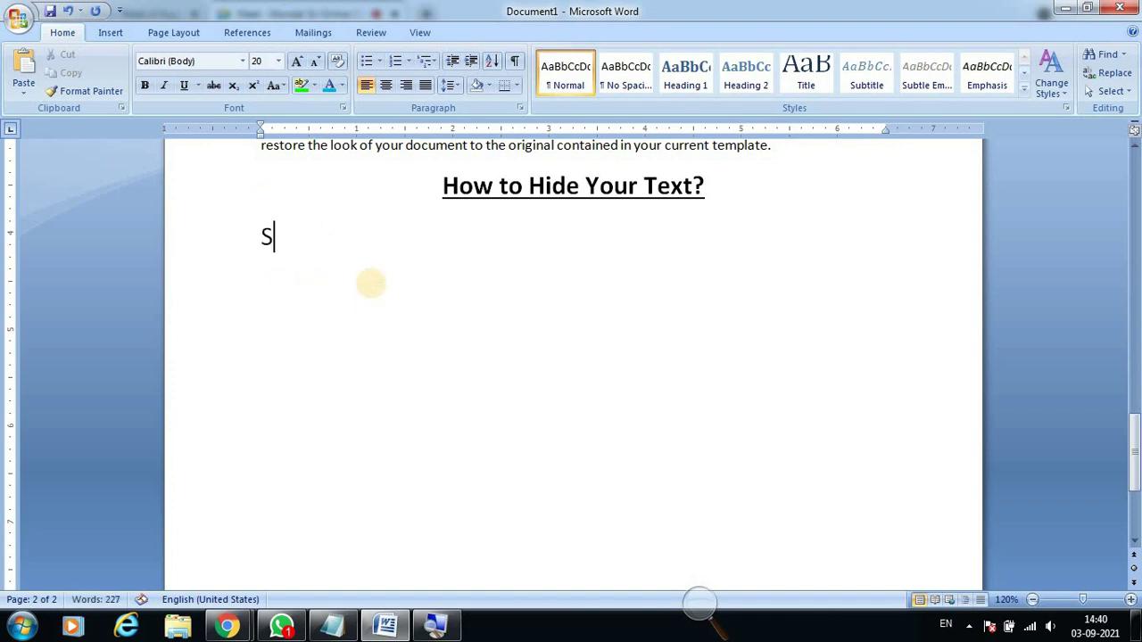
text(elect )
text(your T)
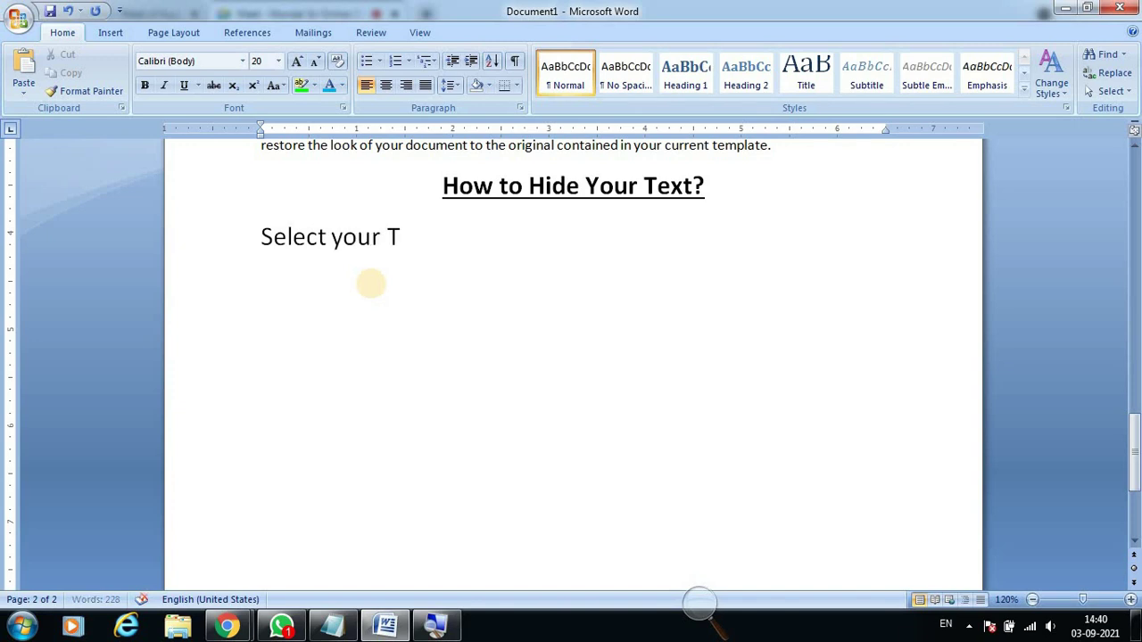
text(x)
key(BackSpace)
text(e)
text(-->)
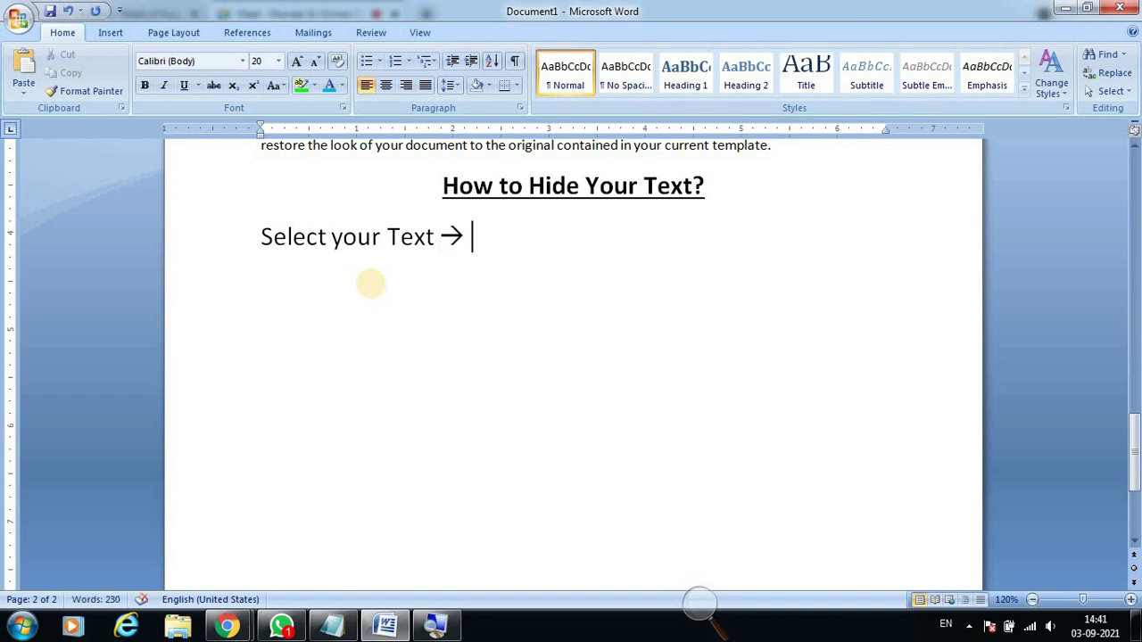
text(H)
text(ome Rib)
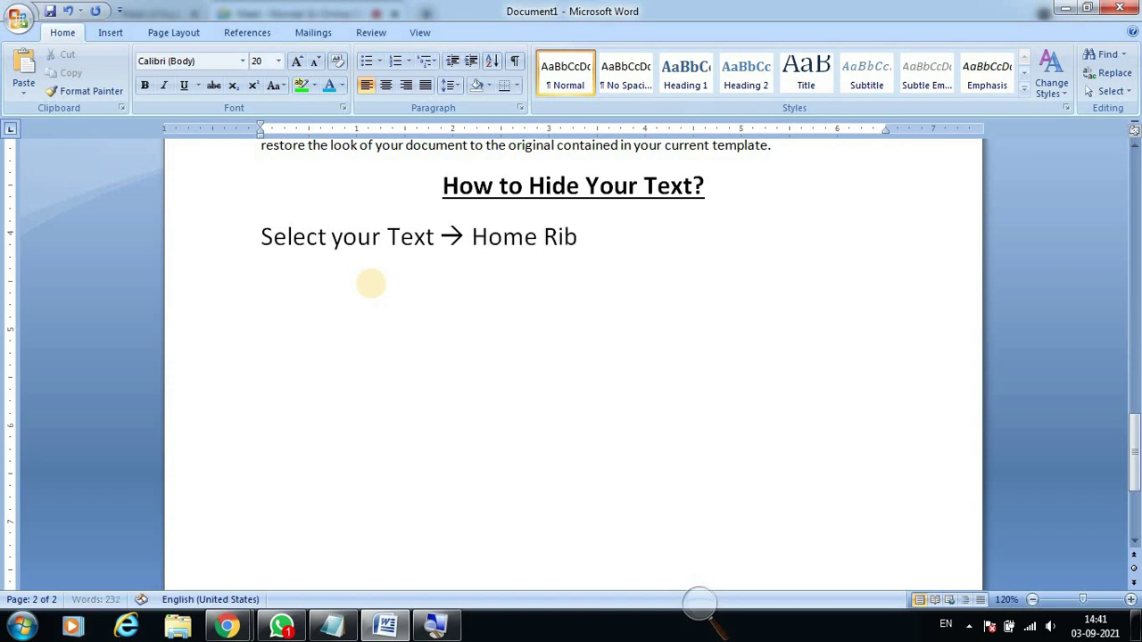
text(bon Tab)
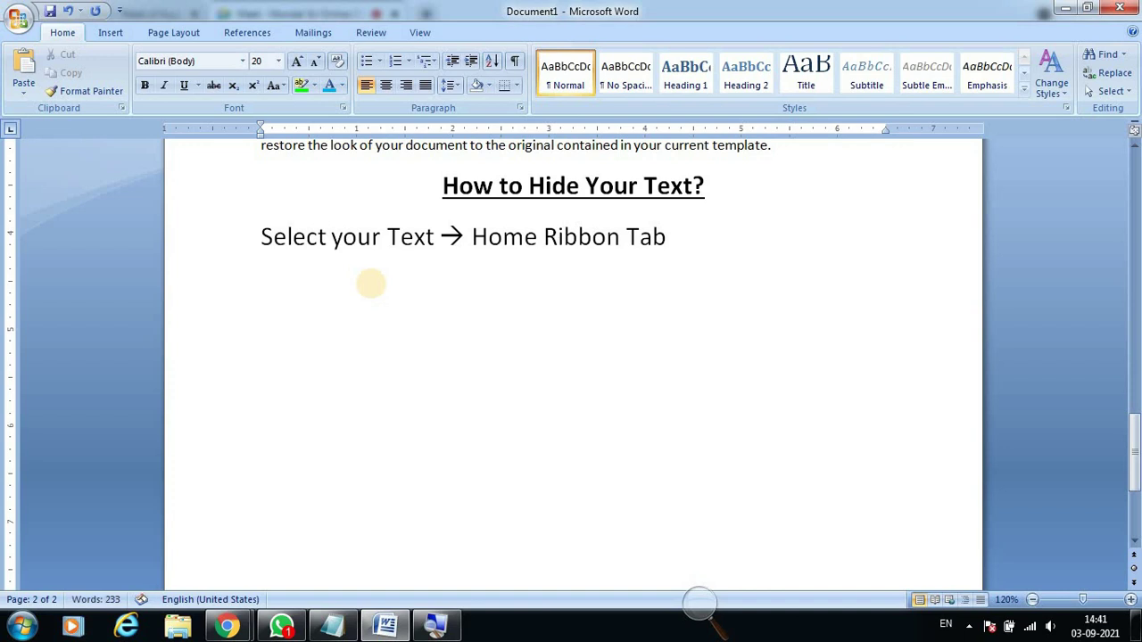
text( -->)
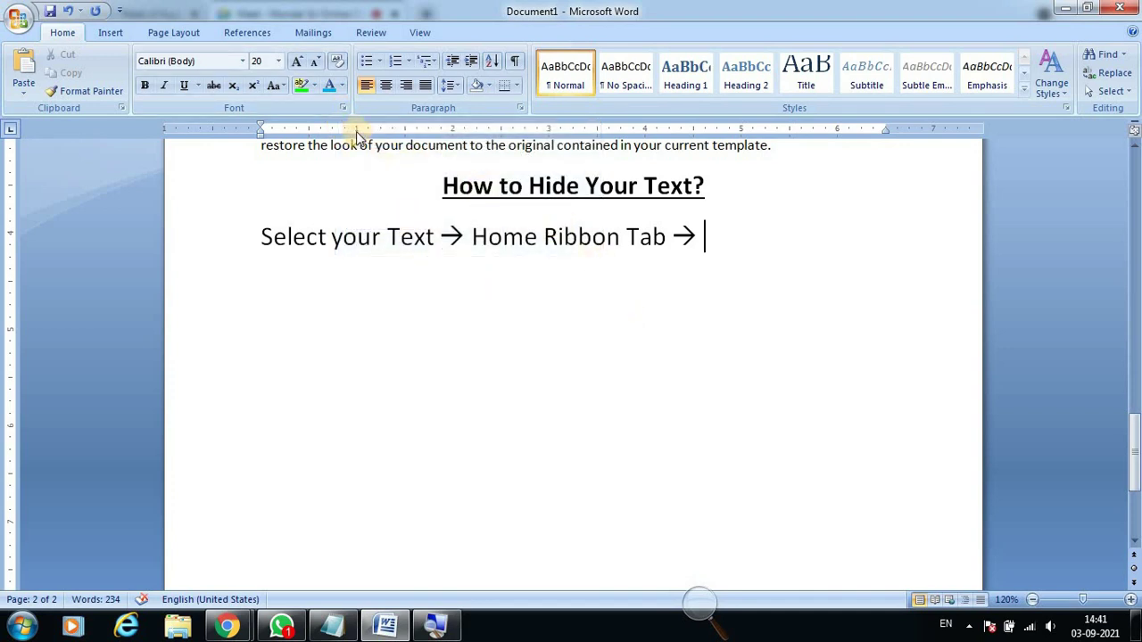
drag(259, 235, 434, 237)
click(718, 260)
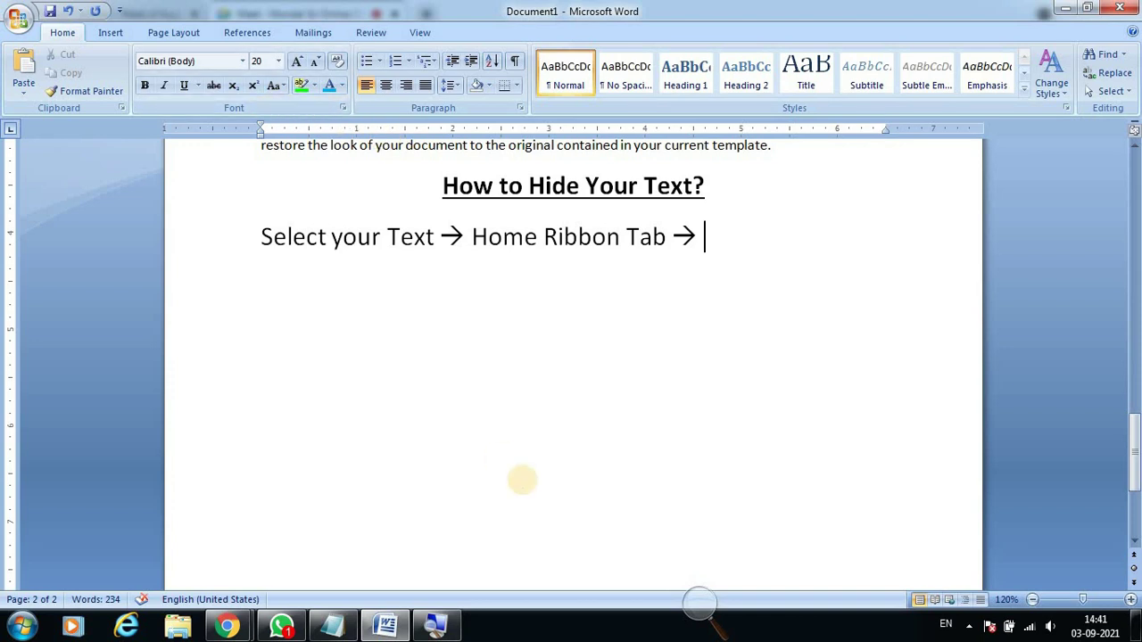
text(Font Op)
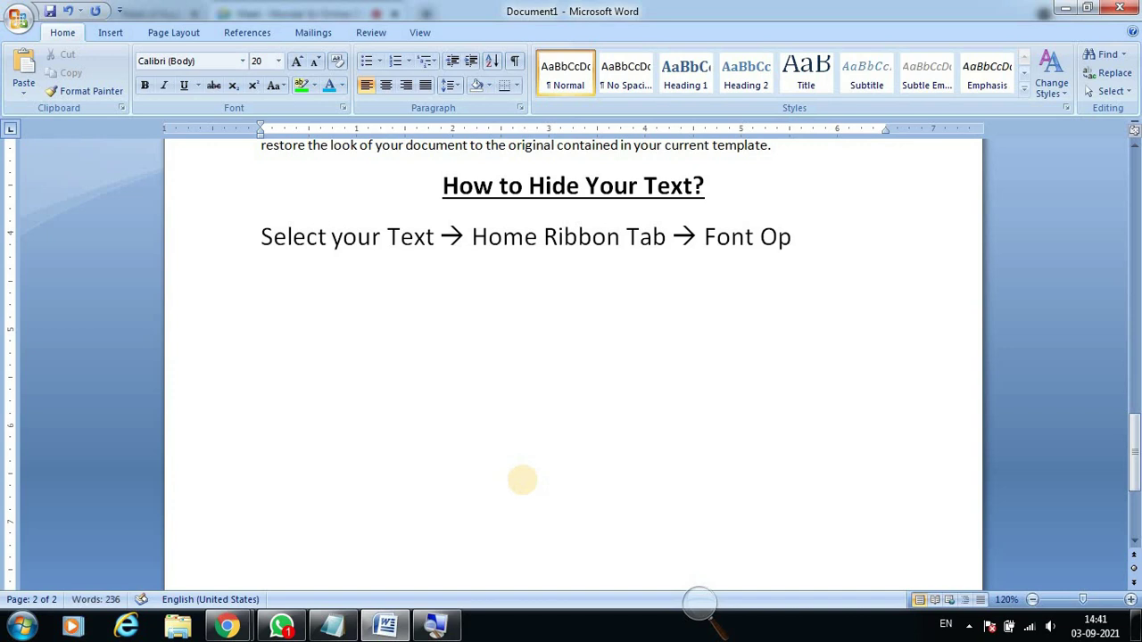
text(tion )
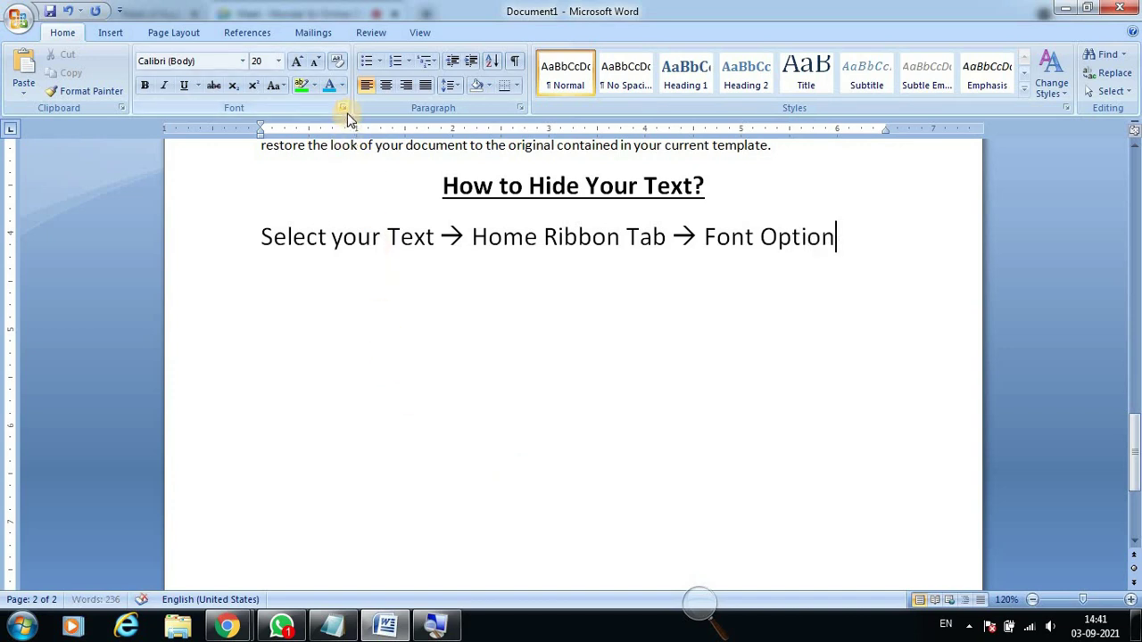
text(()
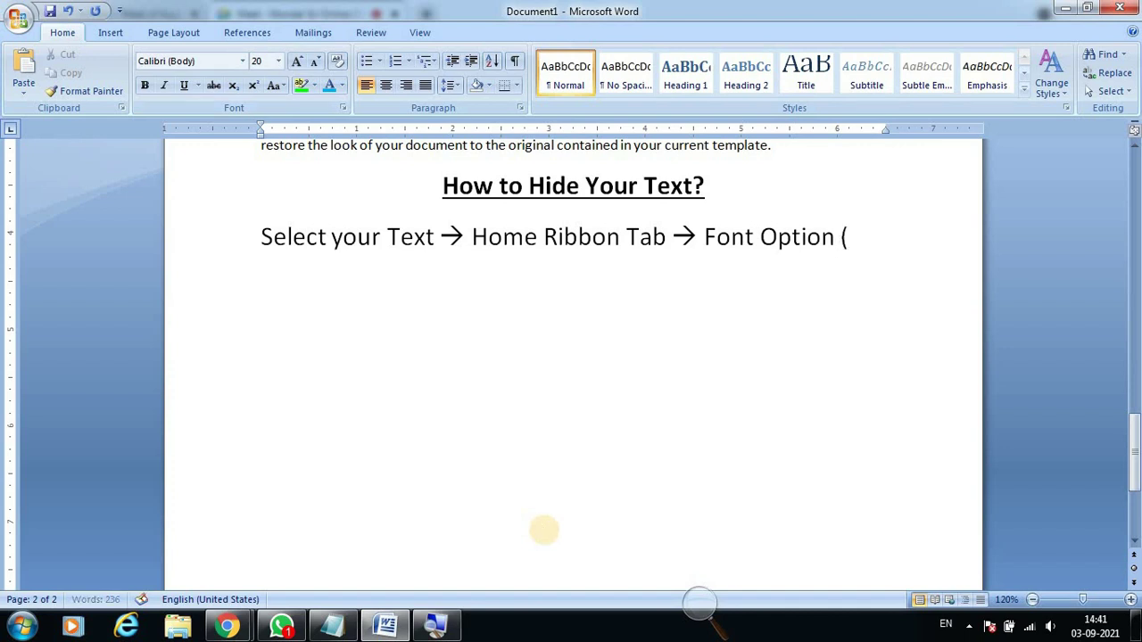
text(Ctrl)
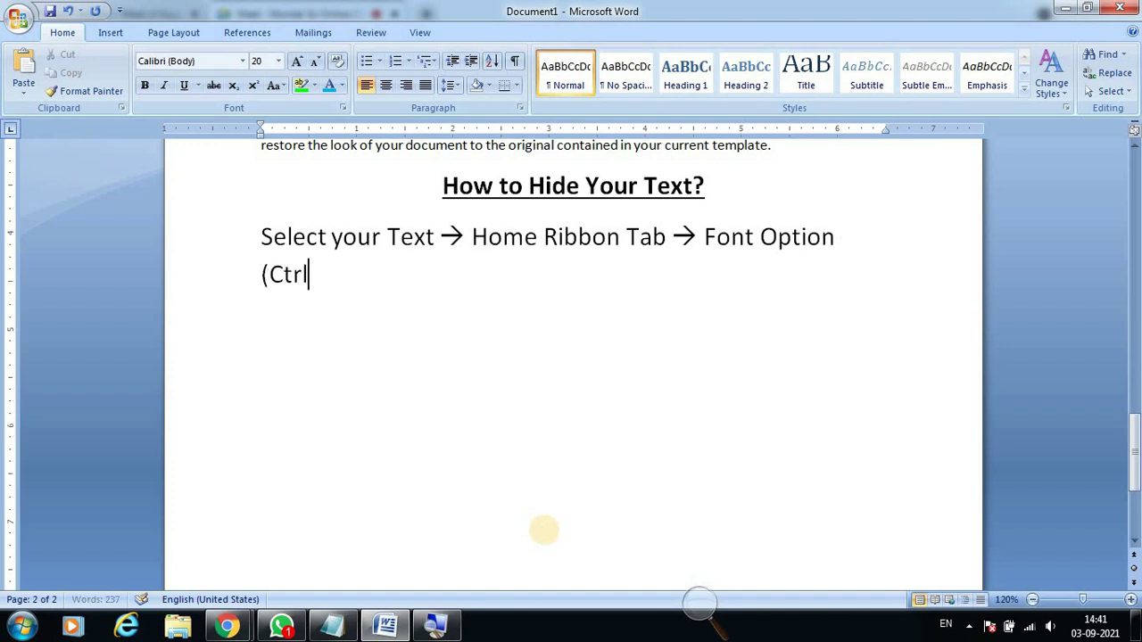
text(+D)
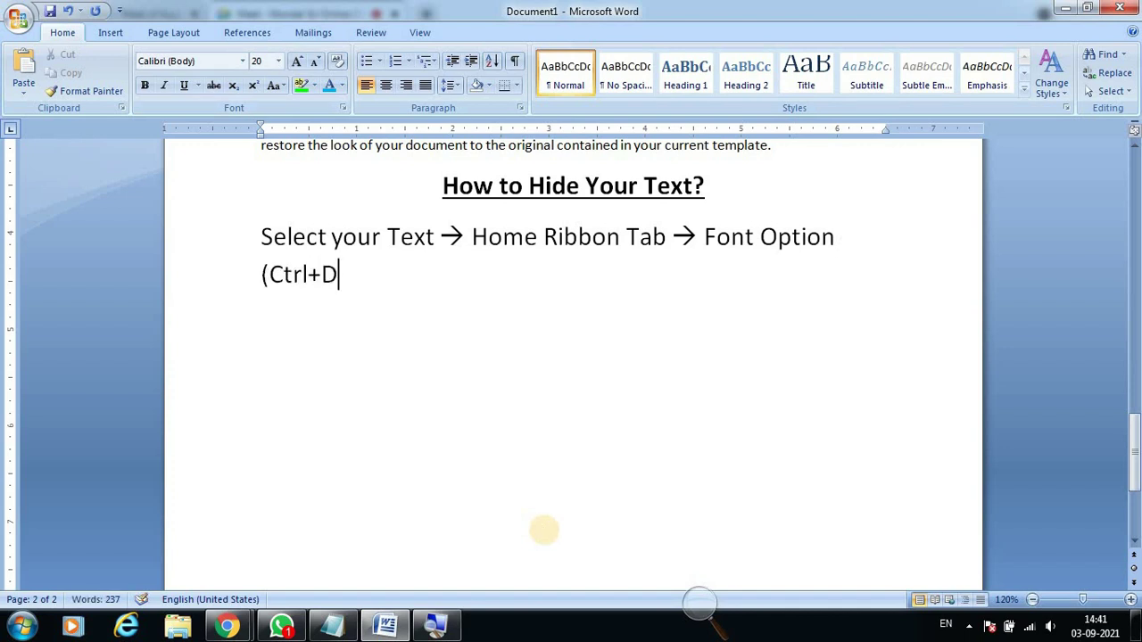
text())
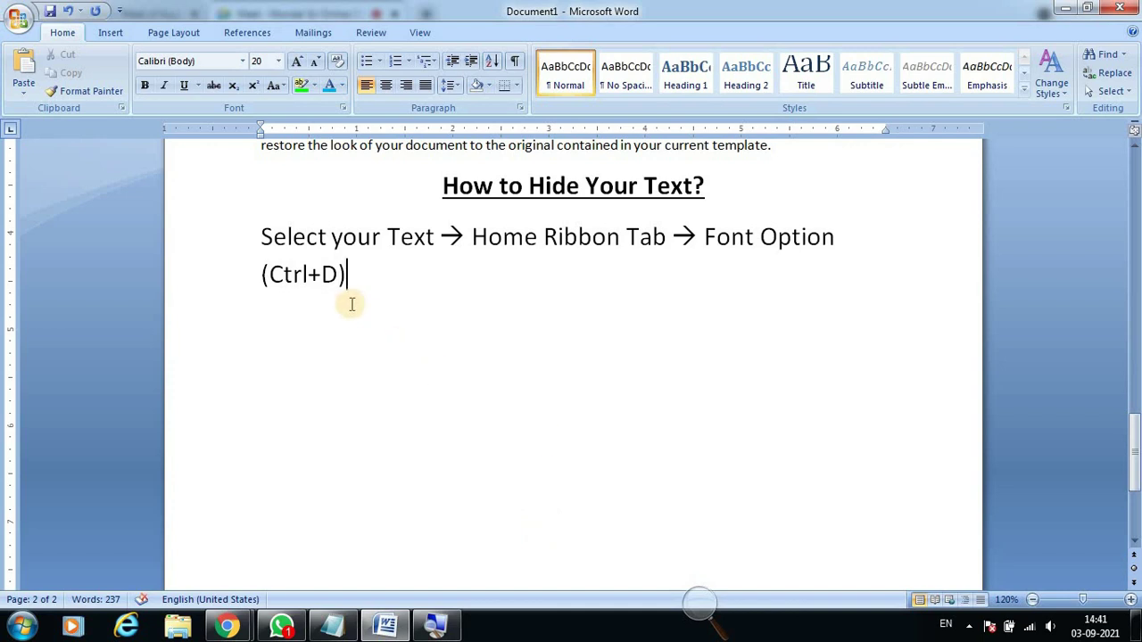
Enlarge the whole instruction paragraph to 24 pt.
triple_click(334, 284)
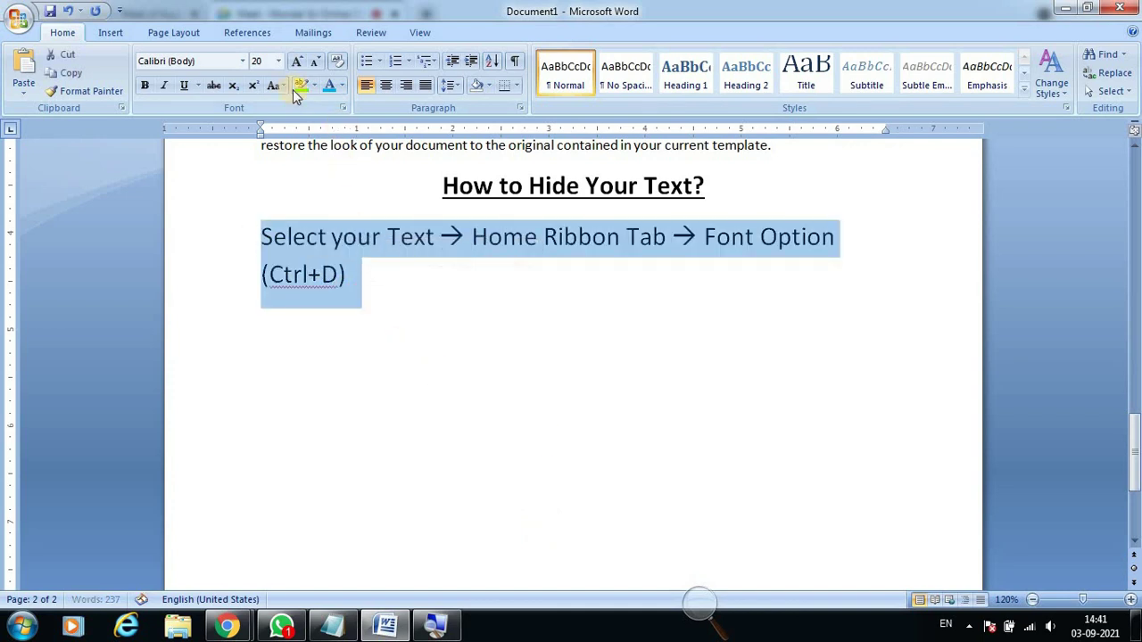
click(297, 62)
click(297, 61)
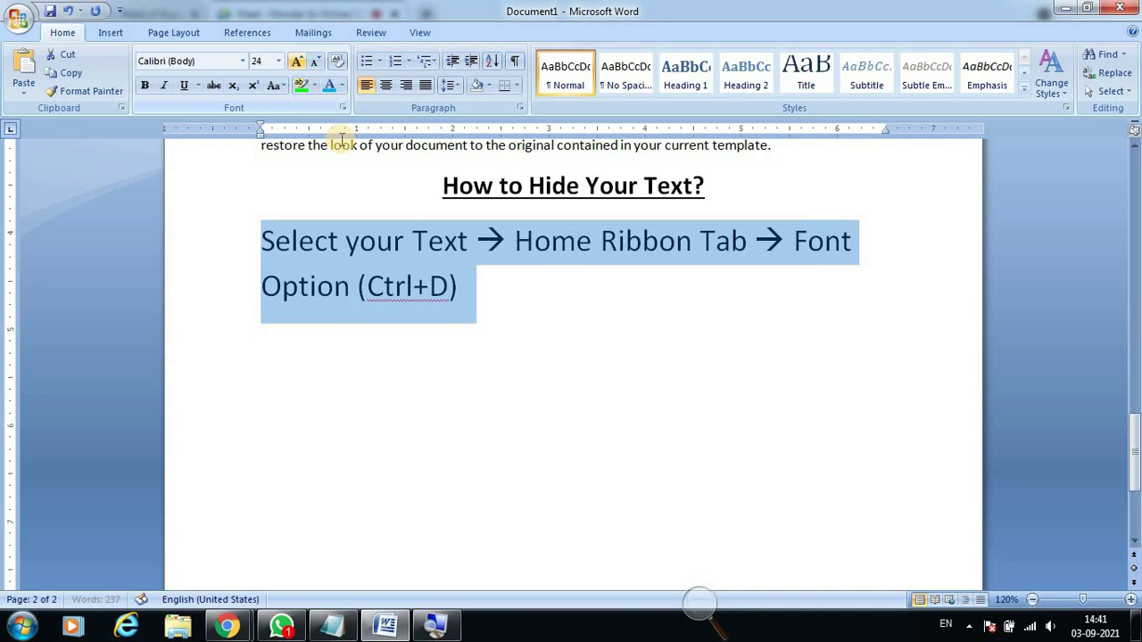
Append '--> Hidden', then type and delete 'Check' to leave a gap before Hidden.
click(512, 303)
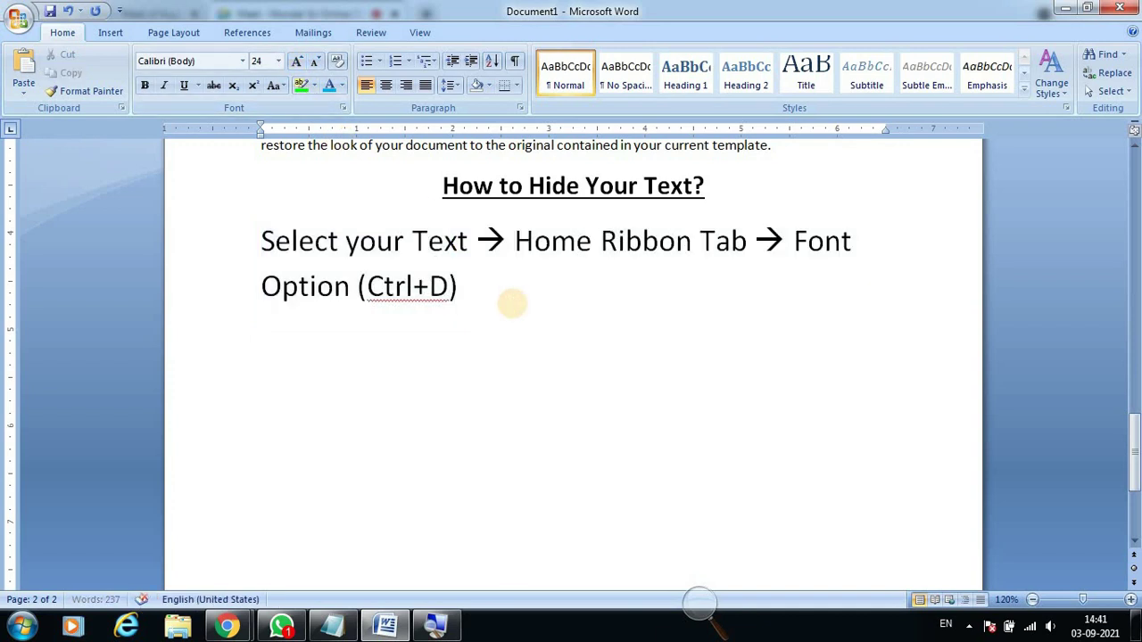
text(-->)
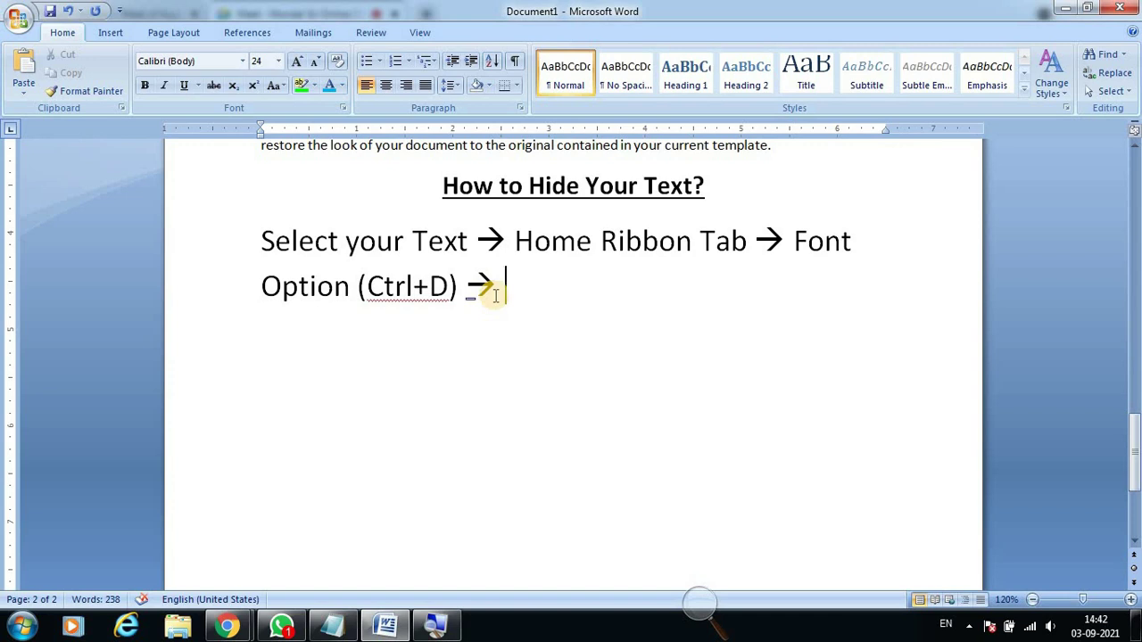
text(Hidd)
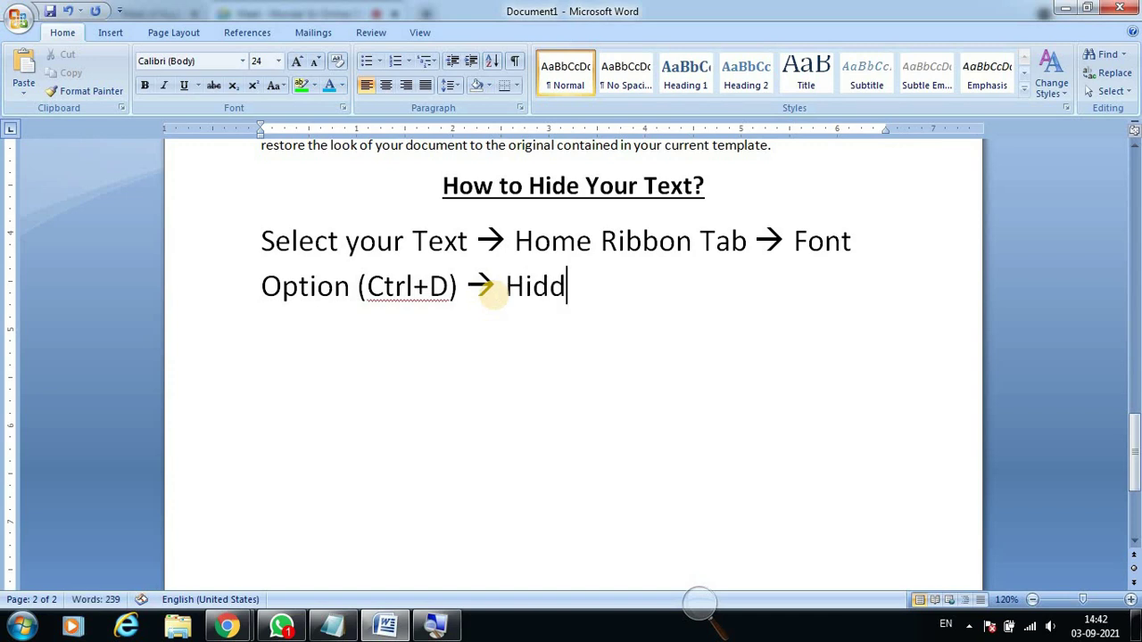
text(en)
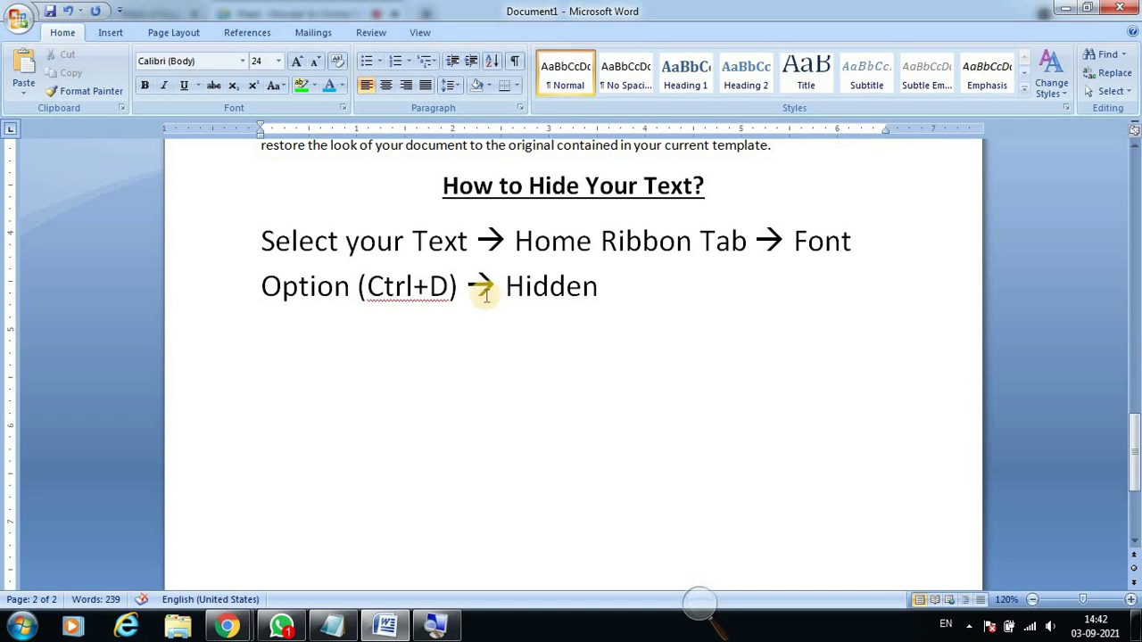
click(501, 285)
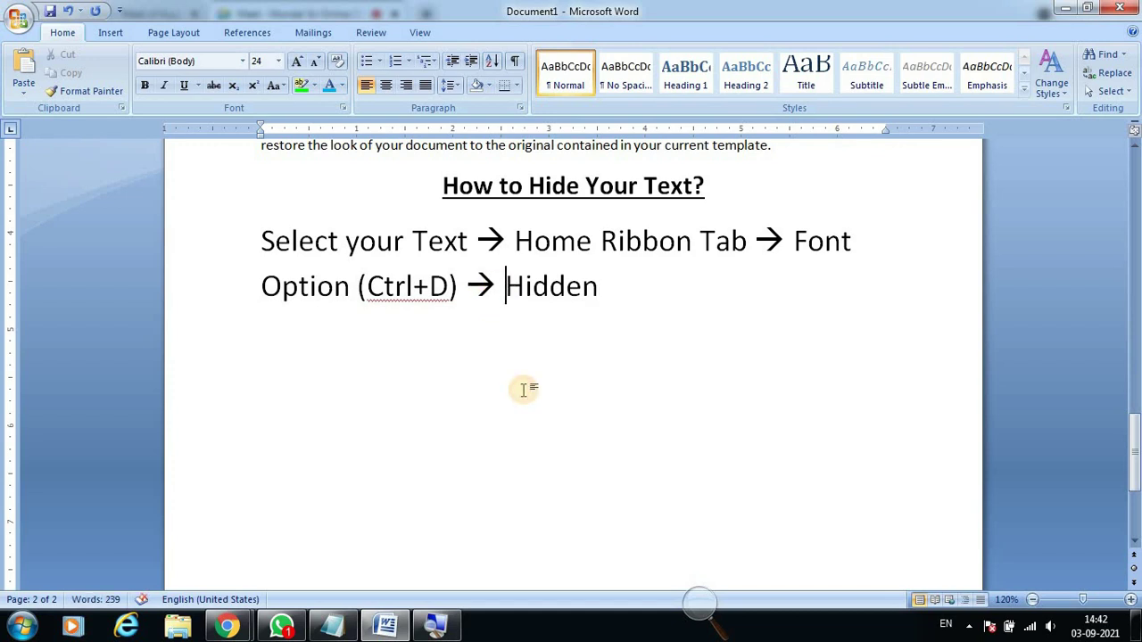
text(Chec)
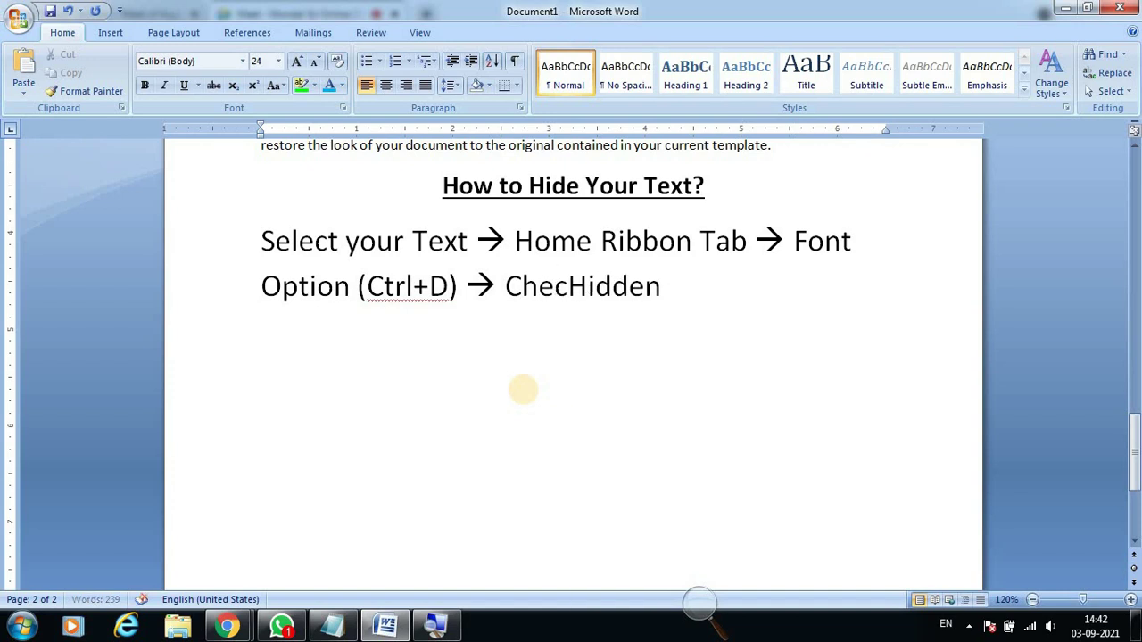
text(k)
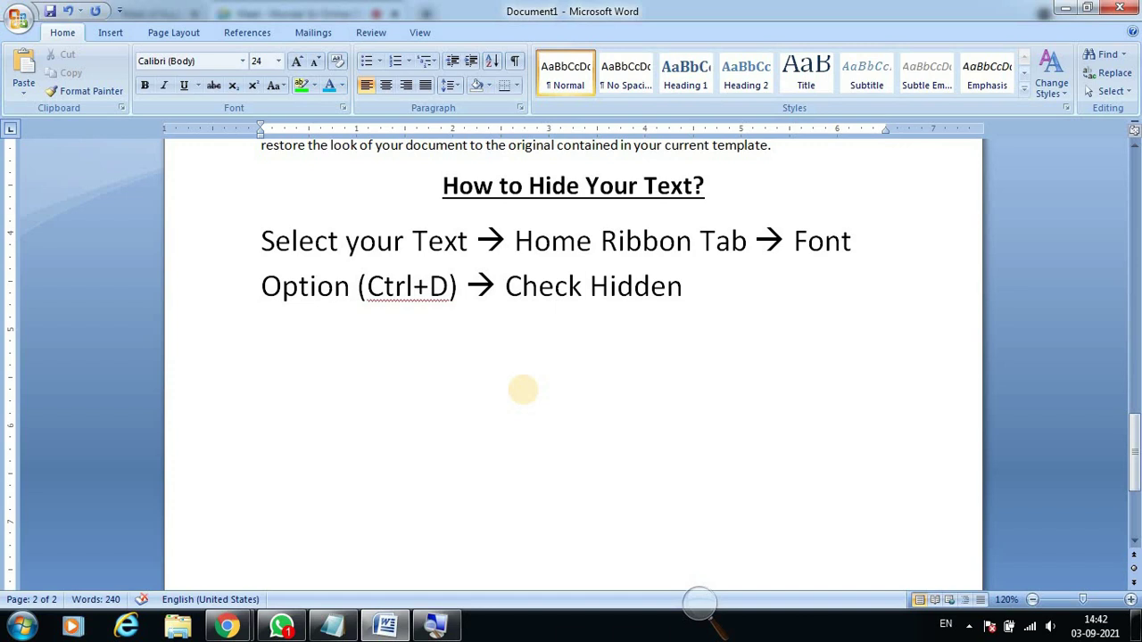
key(Right)
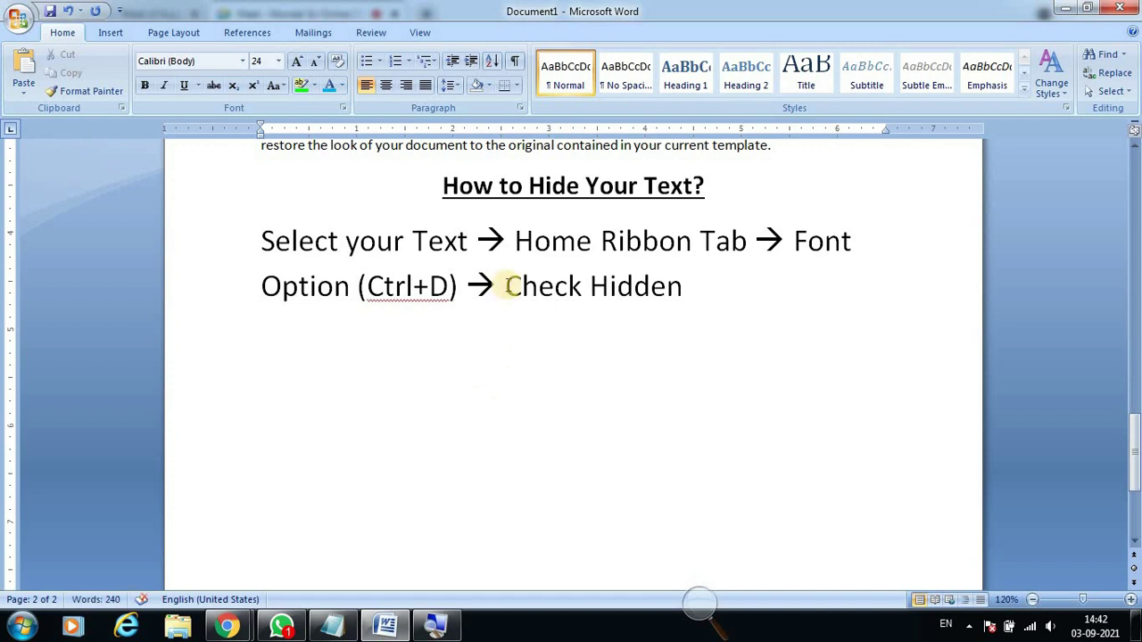
drag(506, 285, 576, 296)
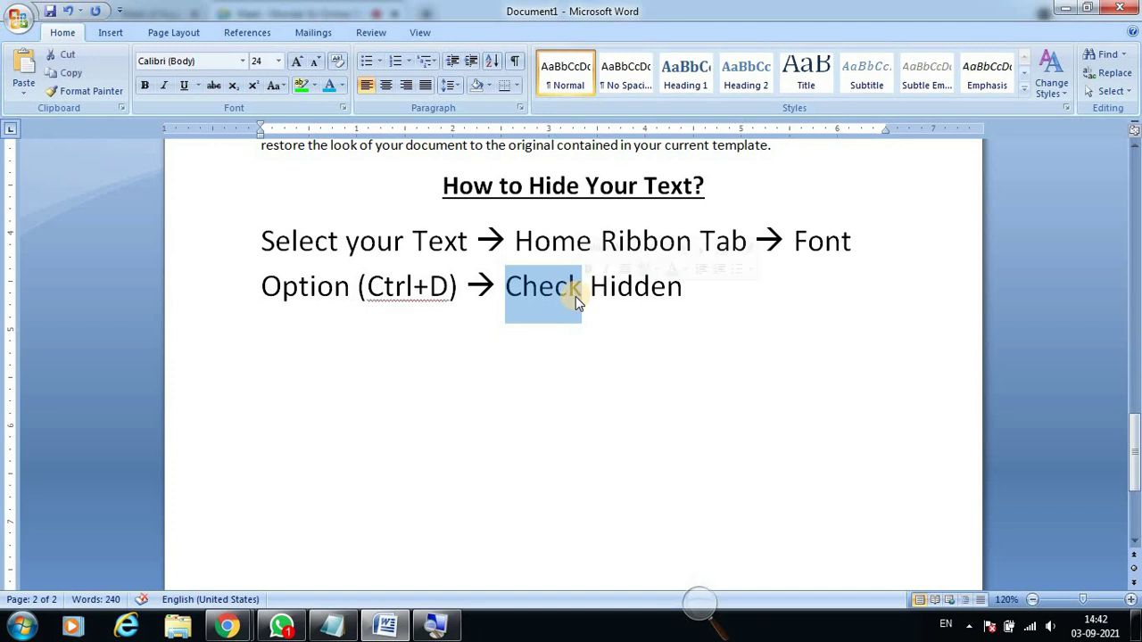
key(Delete)
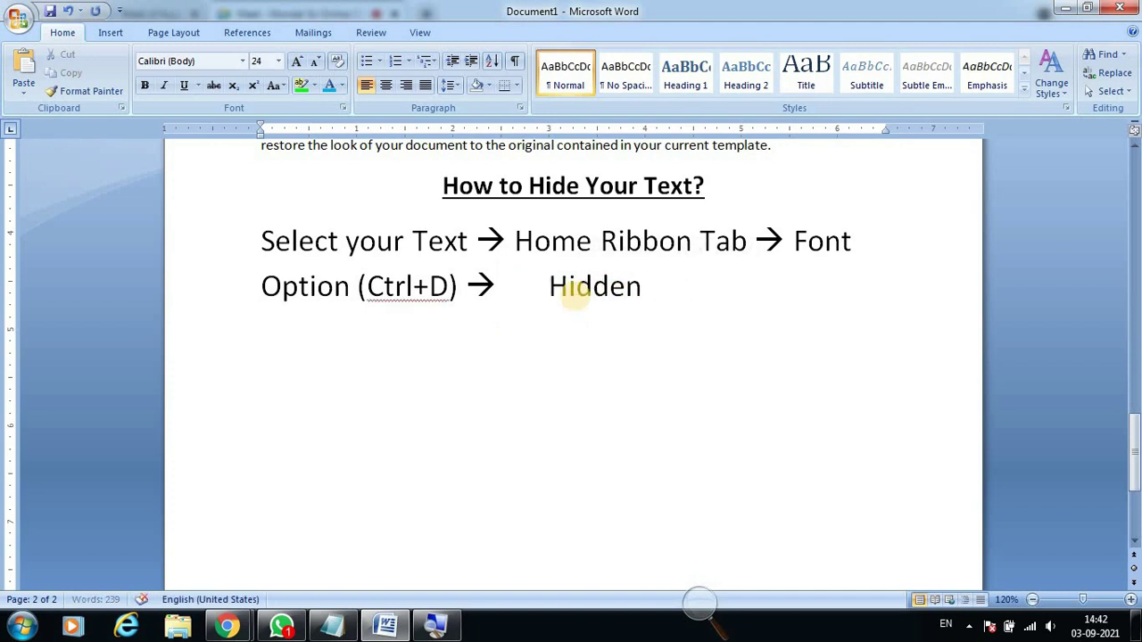
key(Left)
key(Left)
key(Left)
key(Left)
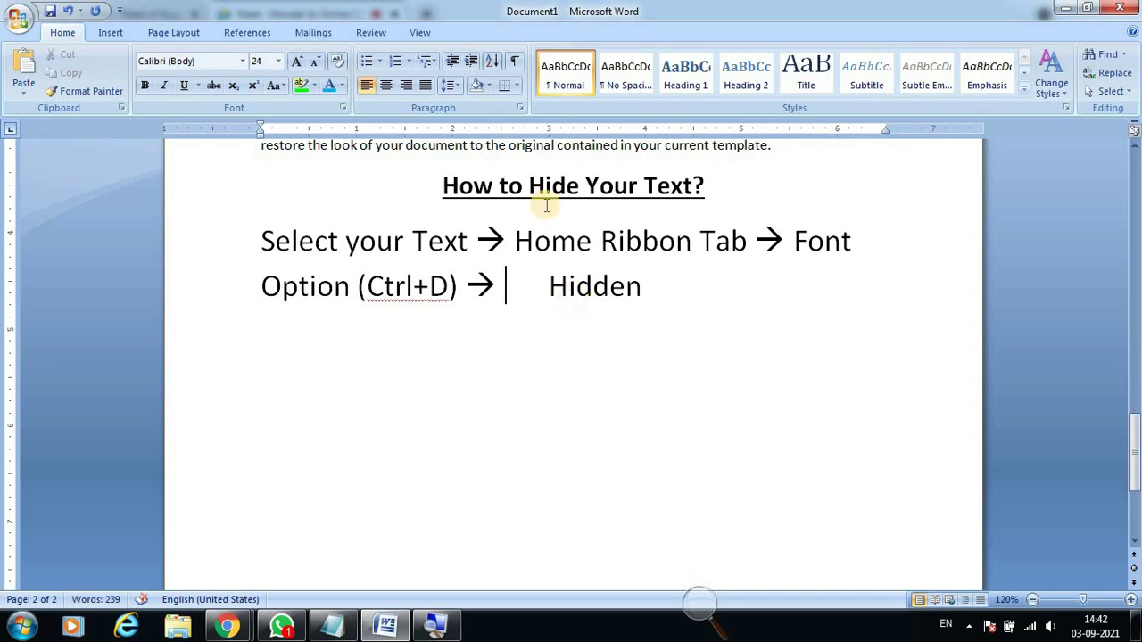
Draw a small box shape before 'Hidden' and give it a thicker outline.
click(110, 34)
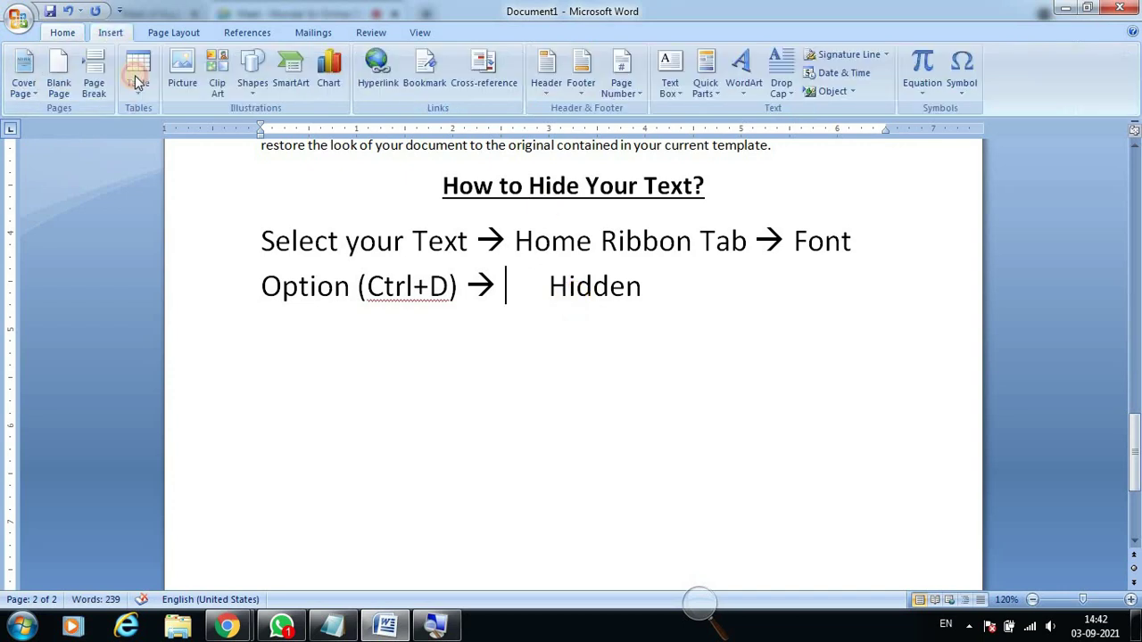
click(253, 67)
click(298, 129)
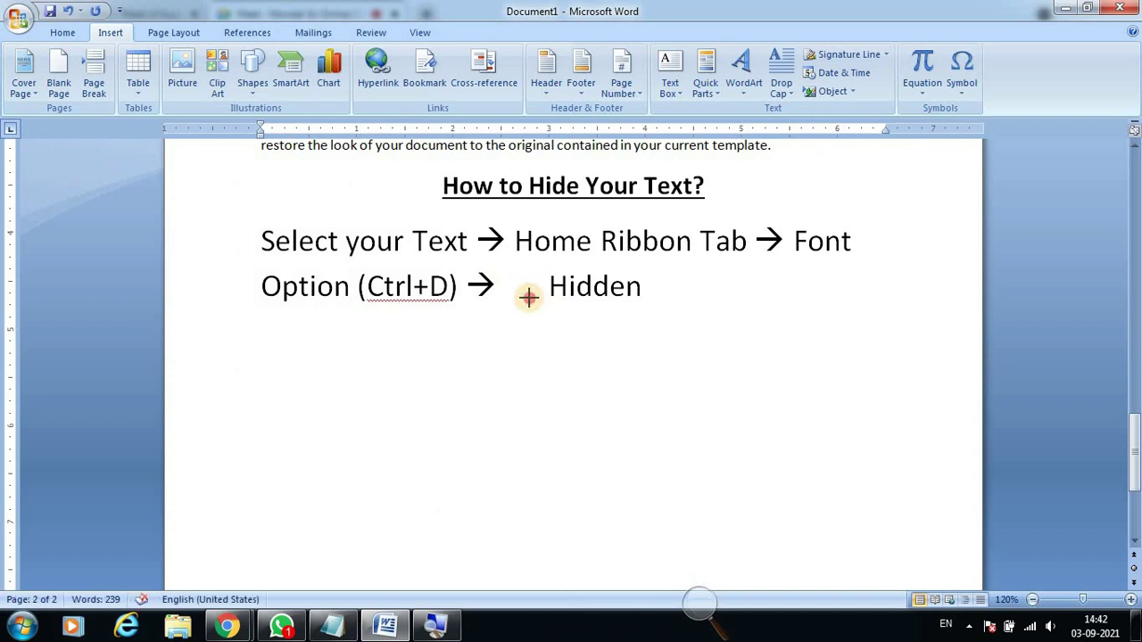
drag(508, 276, 537, 300)
click(646, 316)
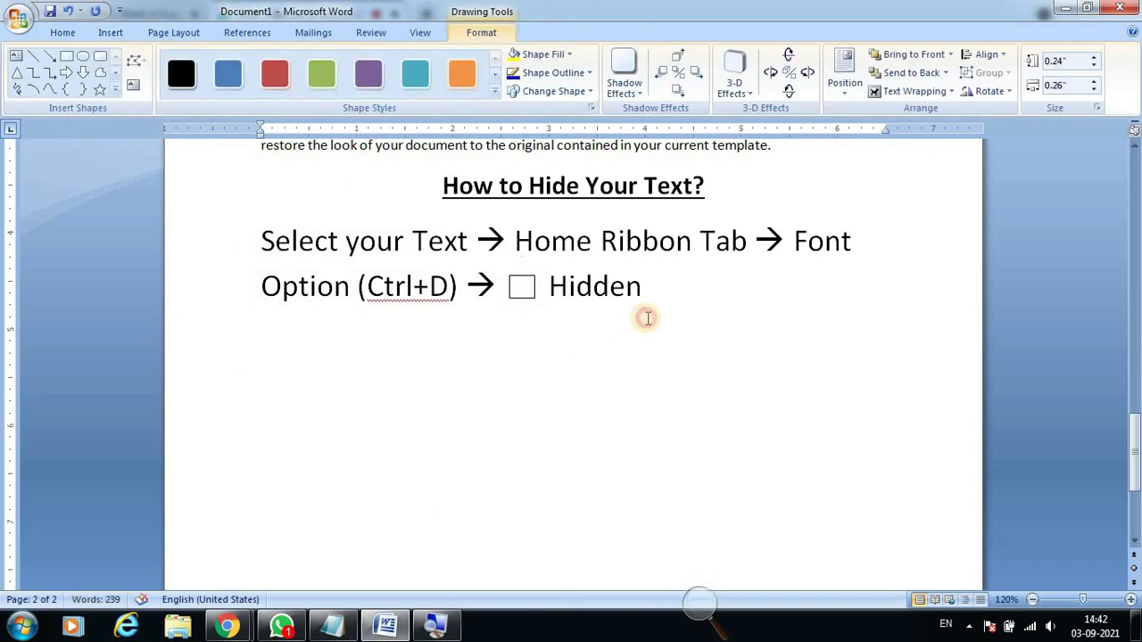
click(521, 293)
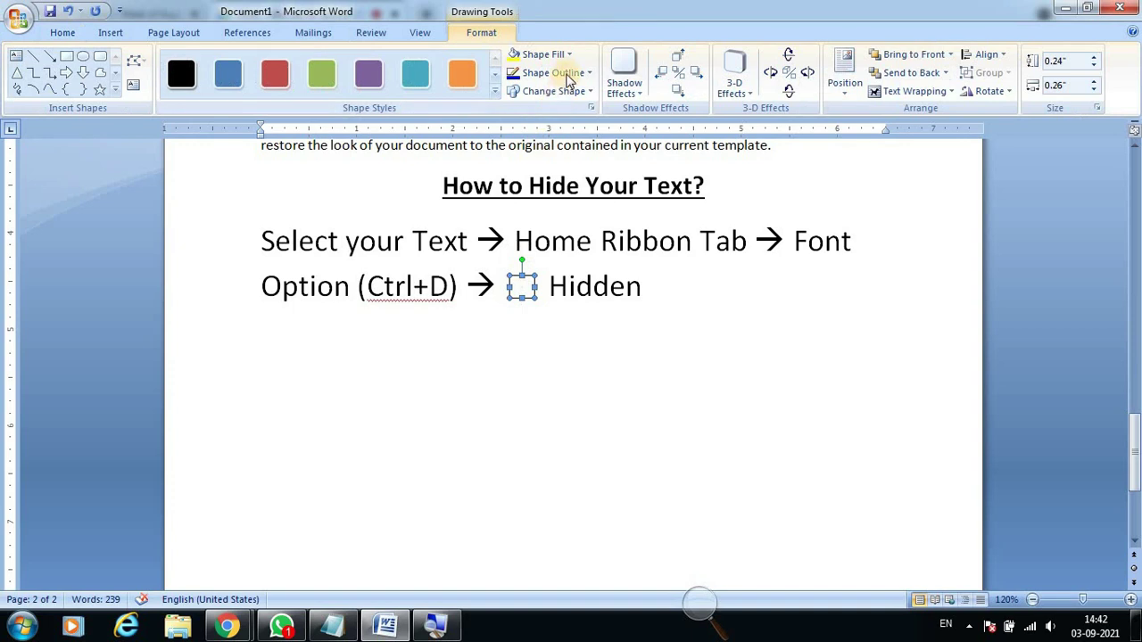
click(555, 72)
mouse_move(549, 256)
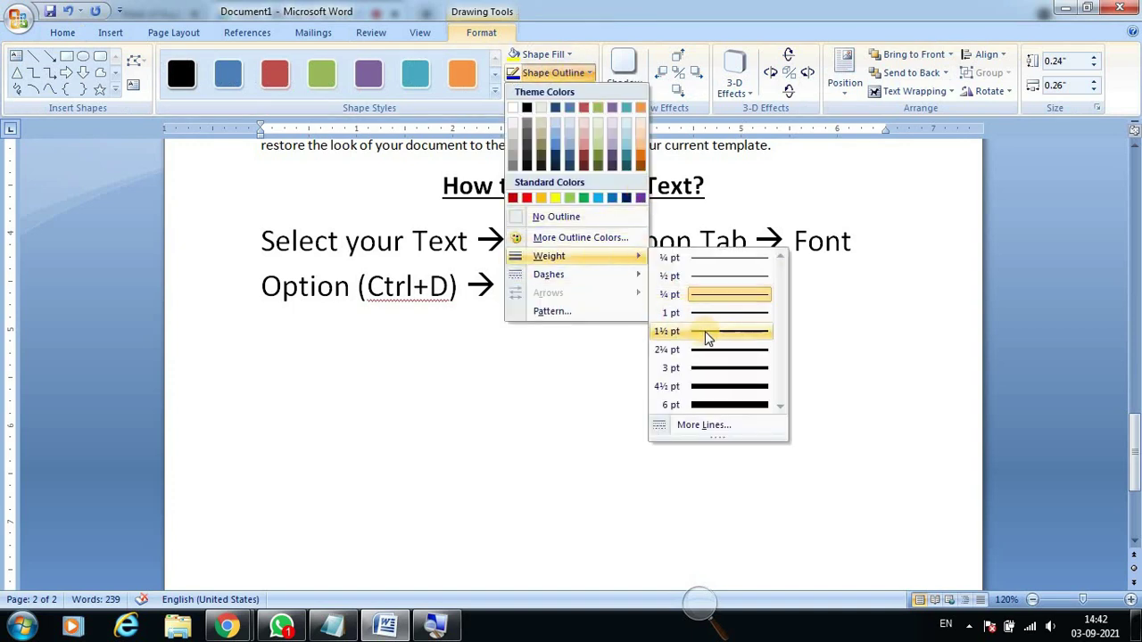
click(706, 332)
click(610, 359)
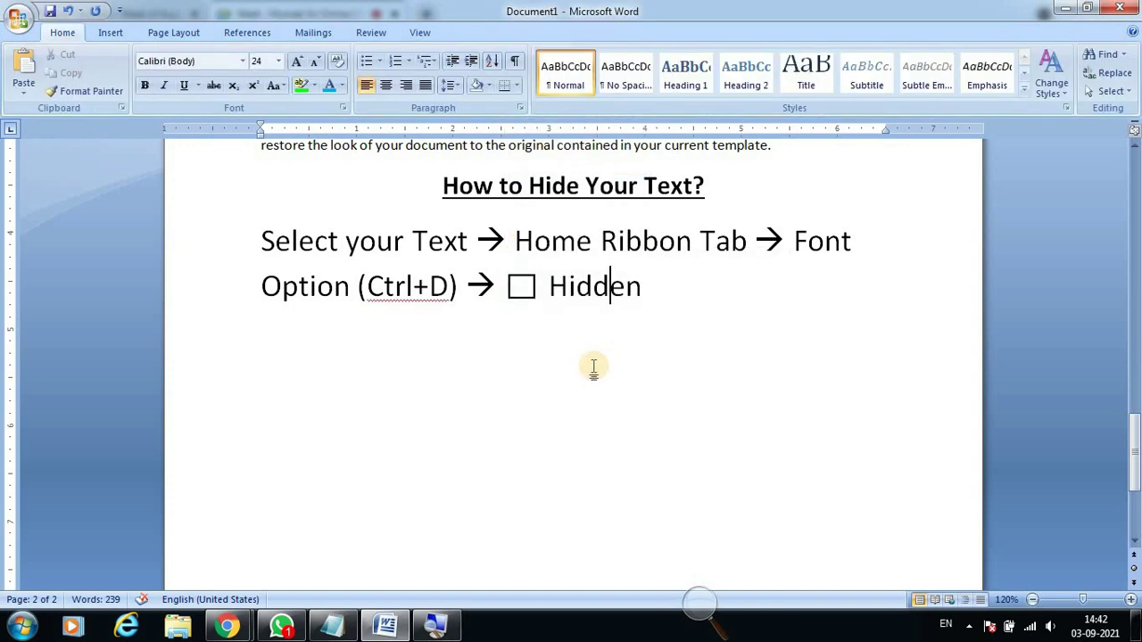
Draw a freehand check mark inside the box with a 1½ pt outline.
click(110, 33)
click(253, 81)
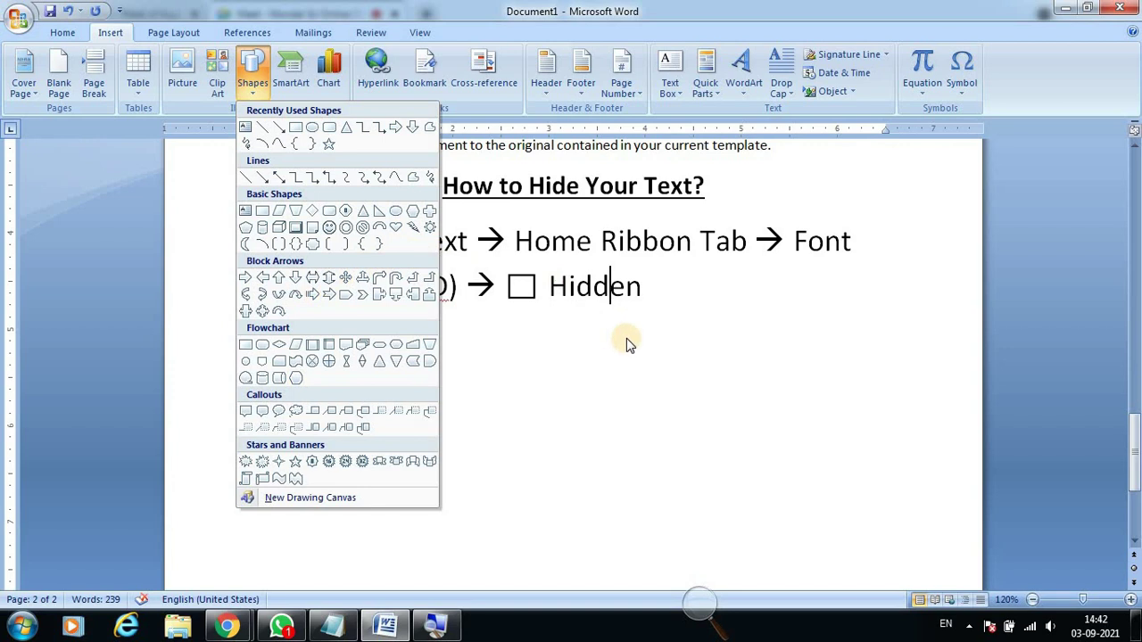
click(430, 181)
drag(511, 288, 544, 269)
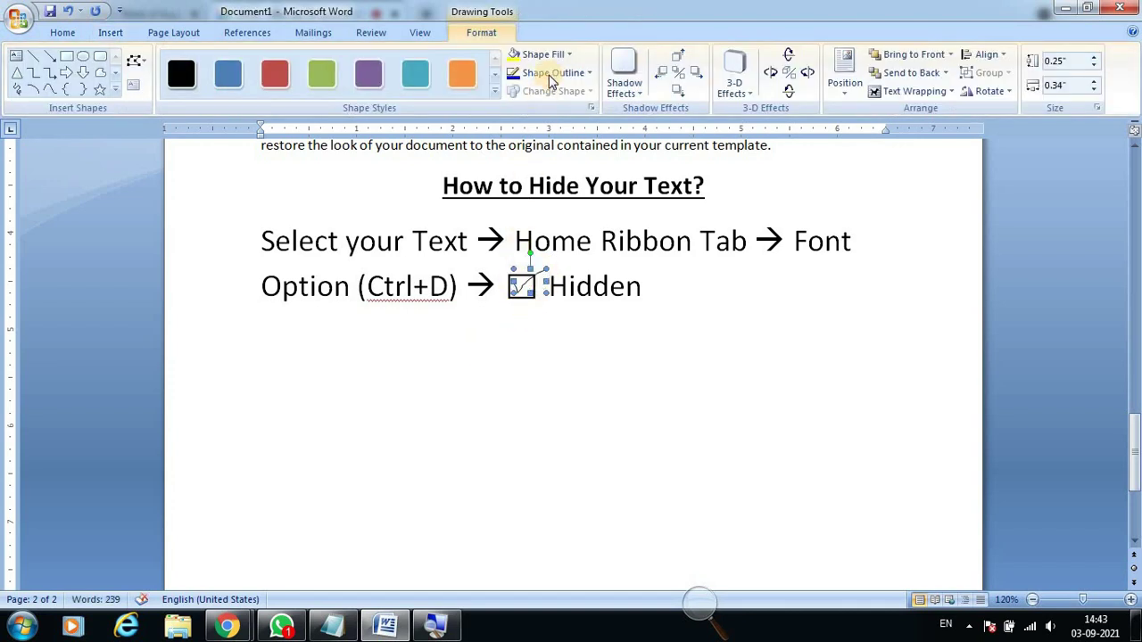
click(550, 79)
mouse_move(571, 256)
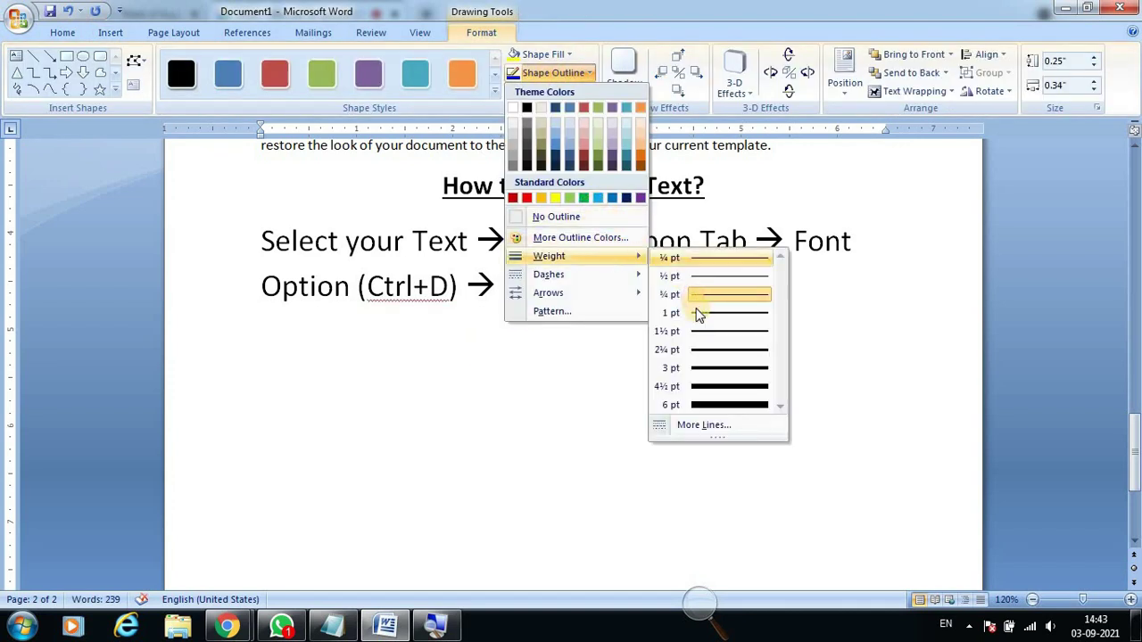
click(704, 330)
click(629, 381)
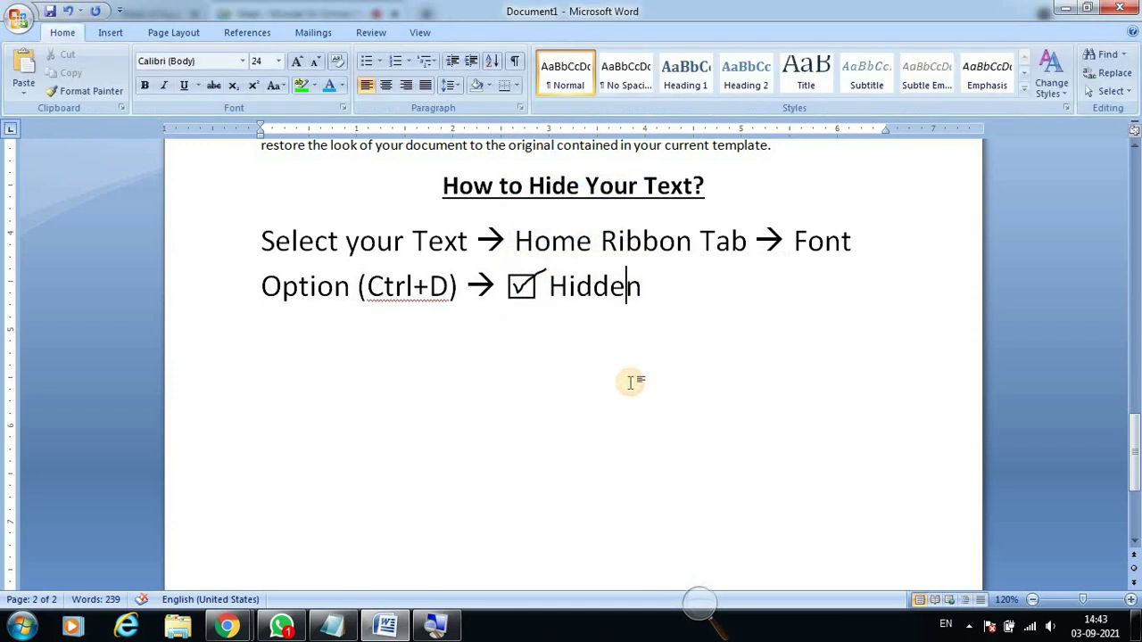
click(693, 295)
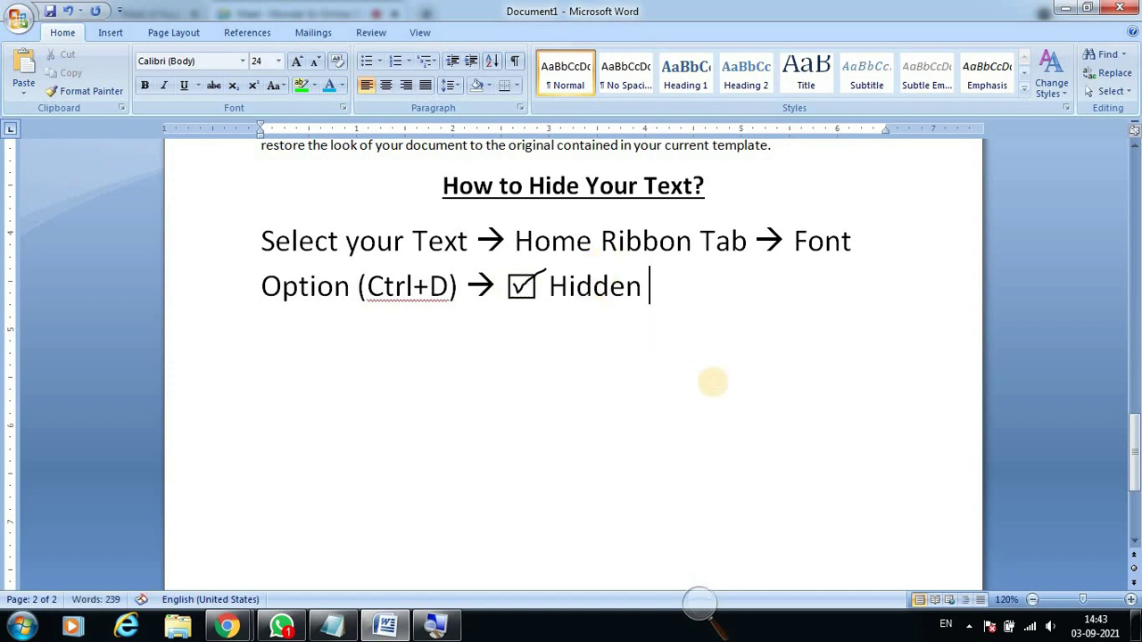
End the hide steps with '--> ok' and add a bold, underlined, centred heading 'How to Unhide your Text?'.
text(-->)
text(ok)
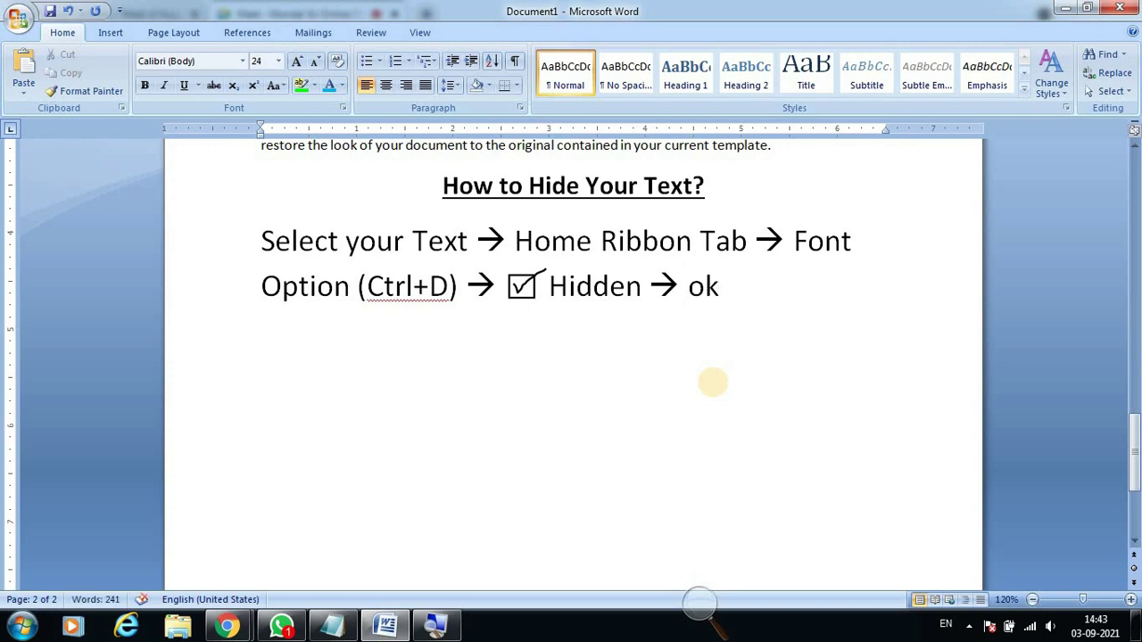
key(Return)
key(ctrl+u)
key(ctrl+e)
key(ctrl+b)
text(H)
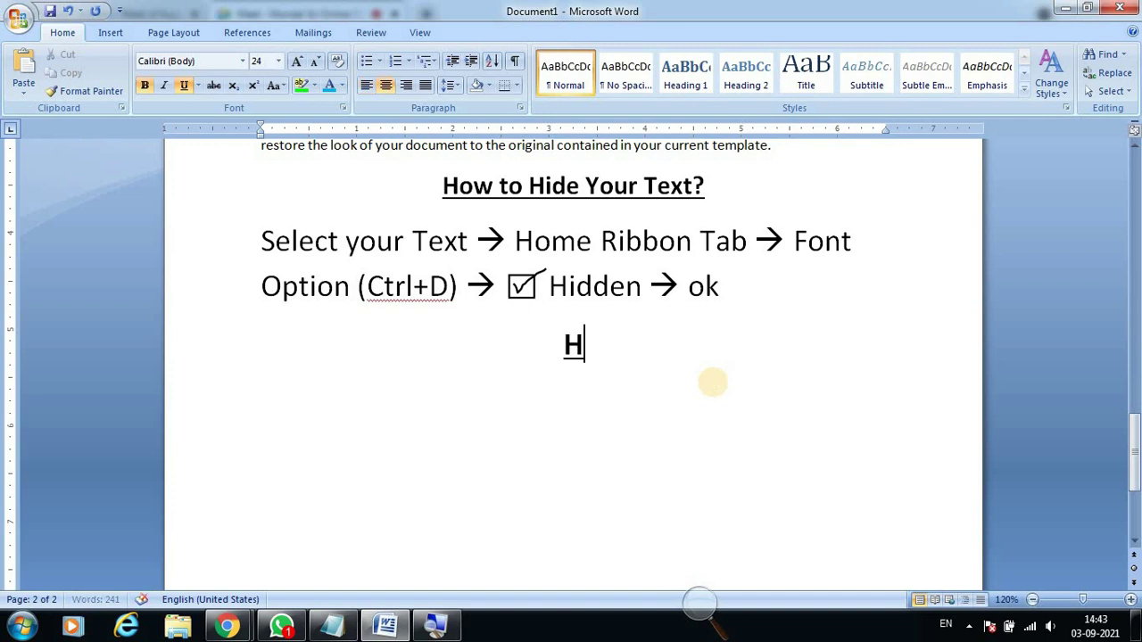
text(ow to Und)
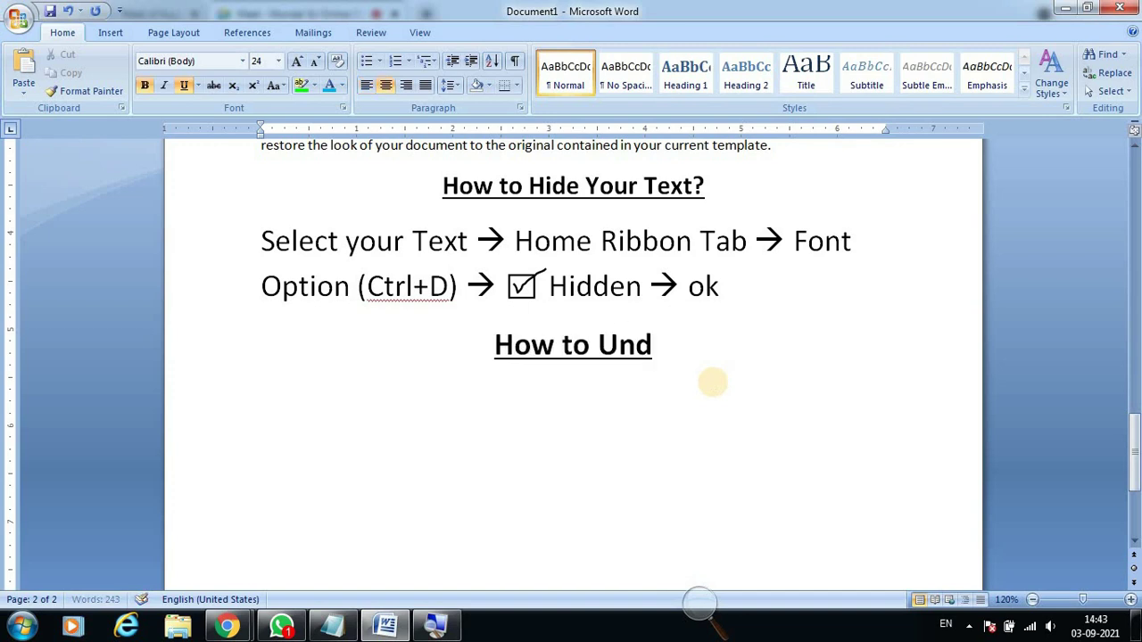
key(BackSpace)
text(hide y)
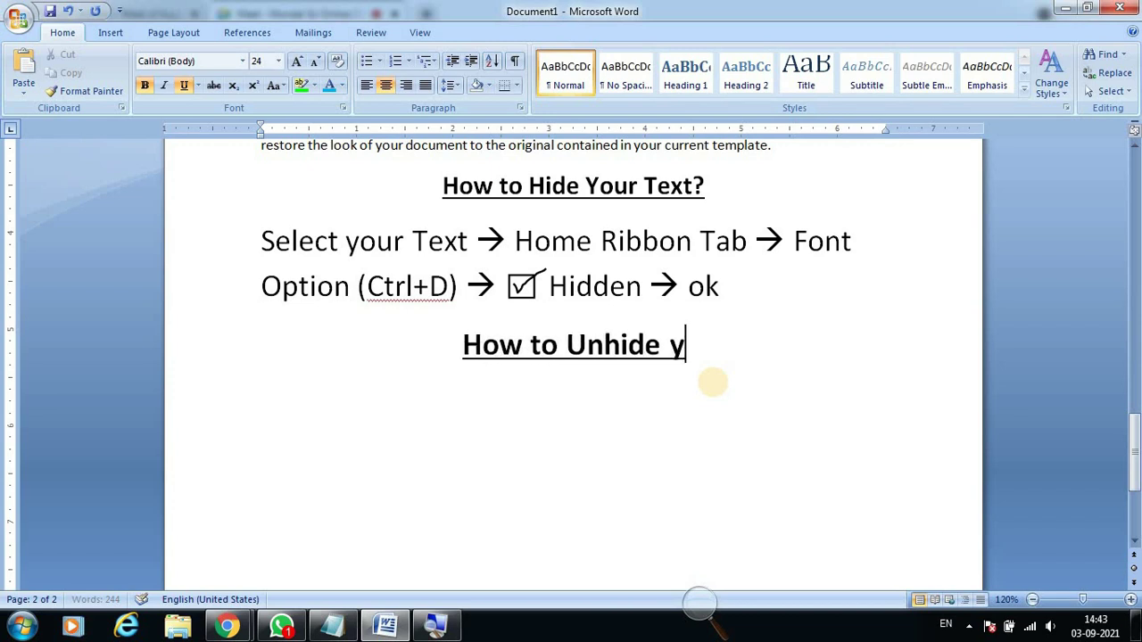
text(our Tex)
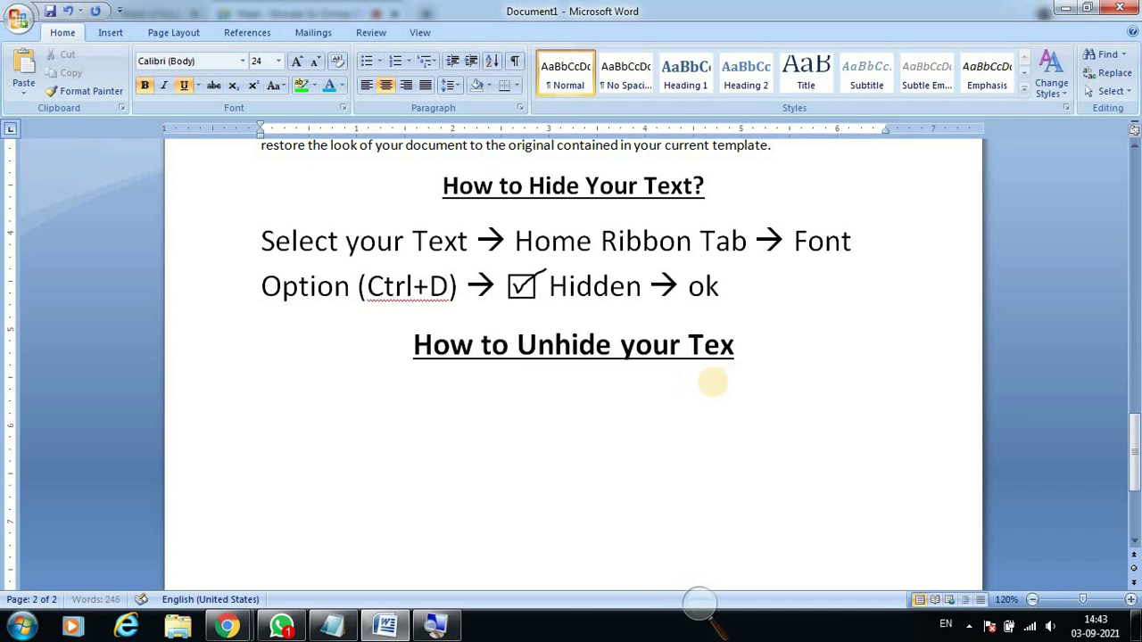
text(t?)
key(Return)
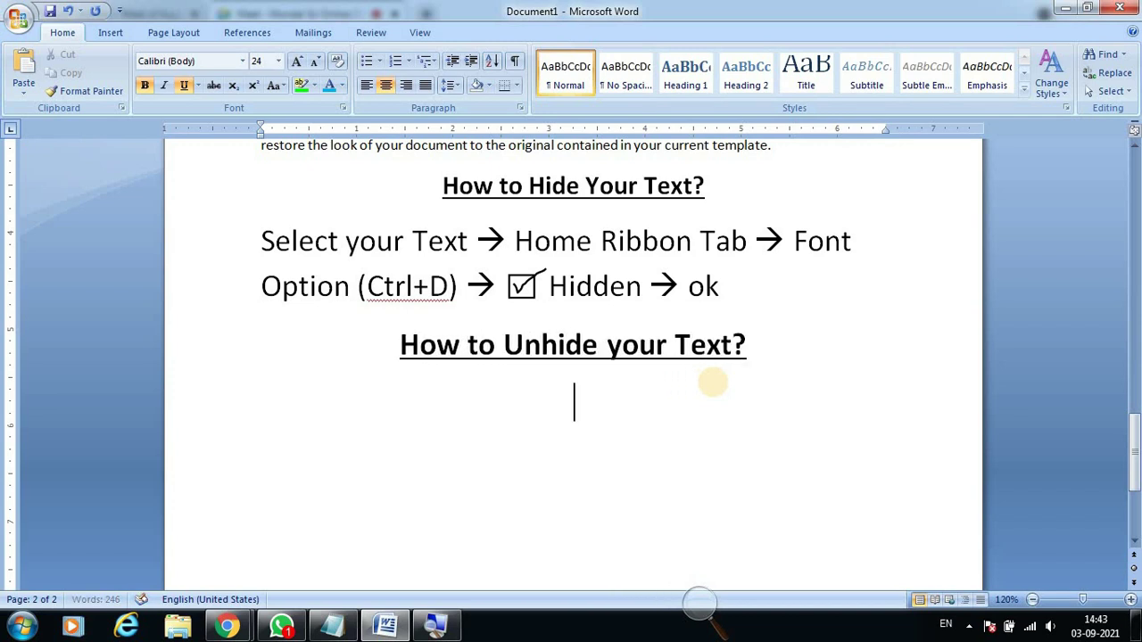
key(ctrl+u)
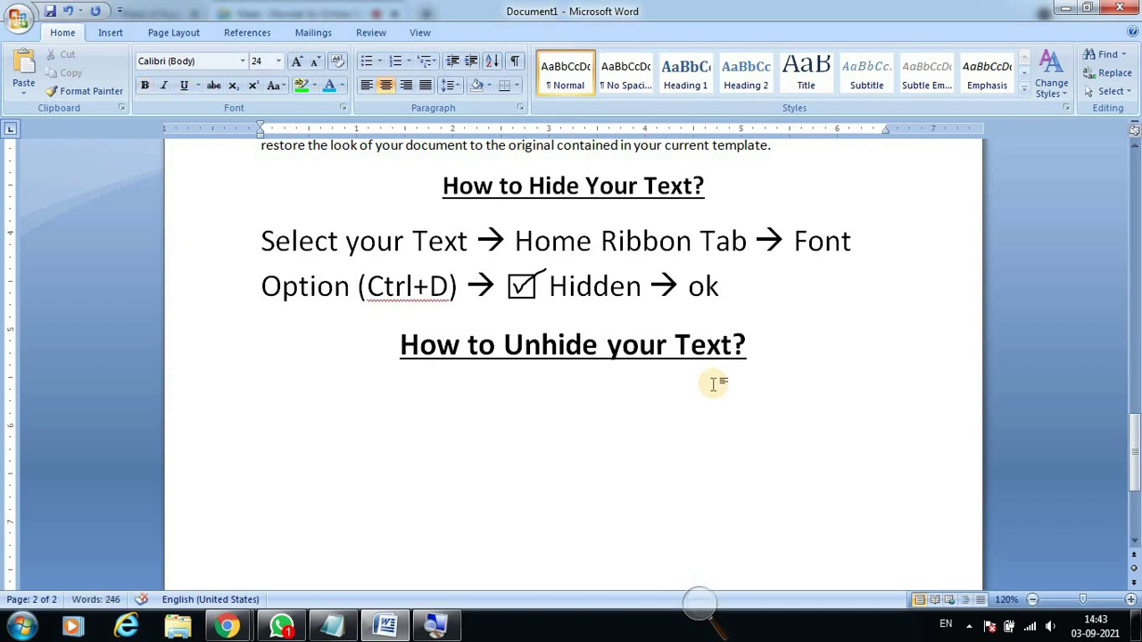
Left-align the line and type 'Home Ribbon Tab --> Show/Hide --> Select your Text -->'.
click(367, 85)
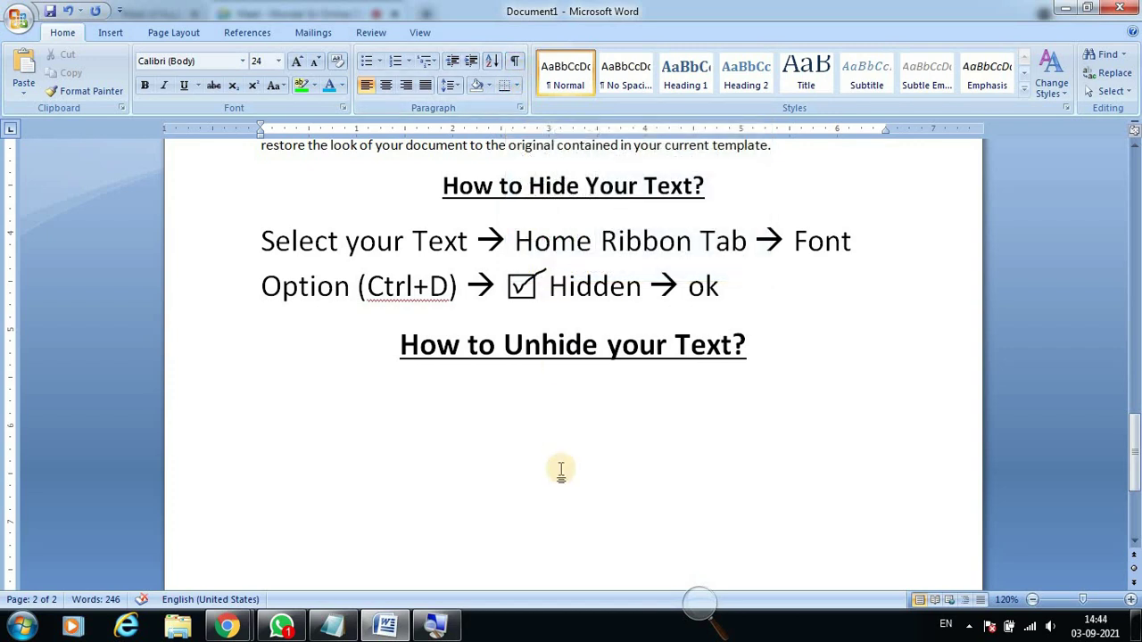
text(Home )
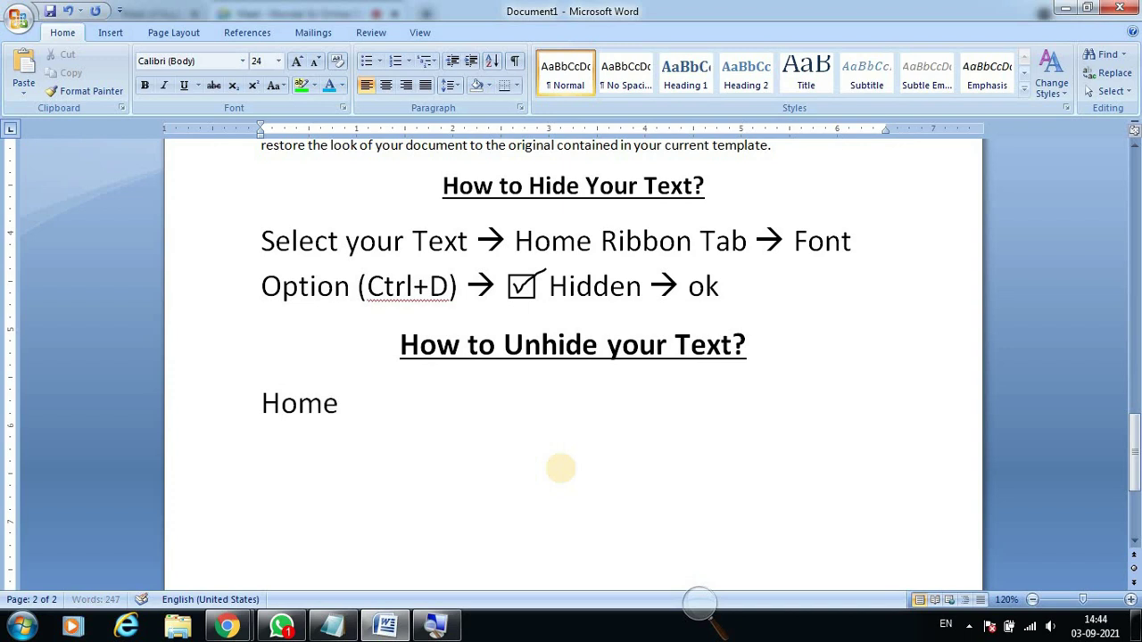
text(Ribb)
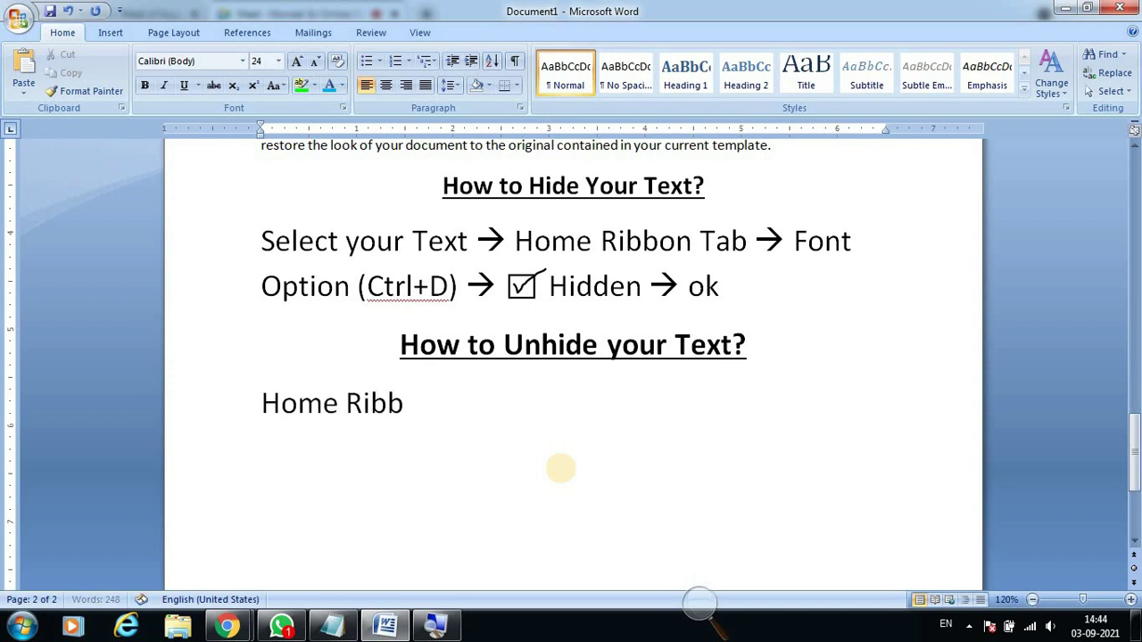
text(on Tab)
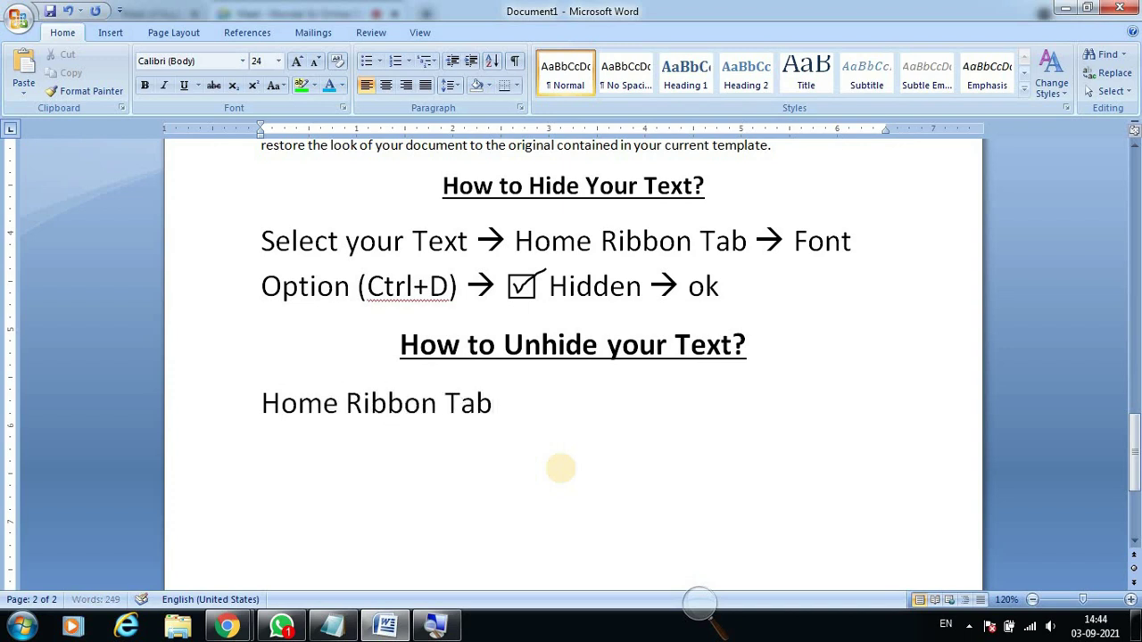
text( --> )
text(Sho)
text(w)
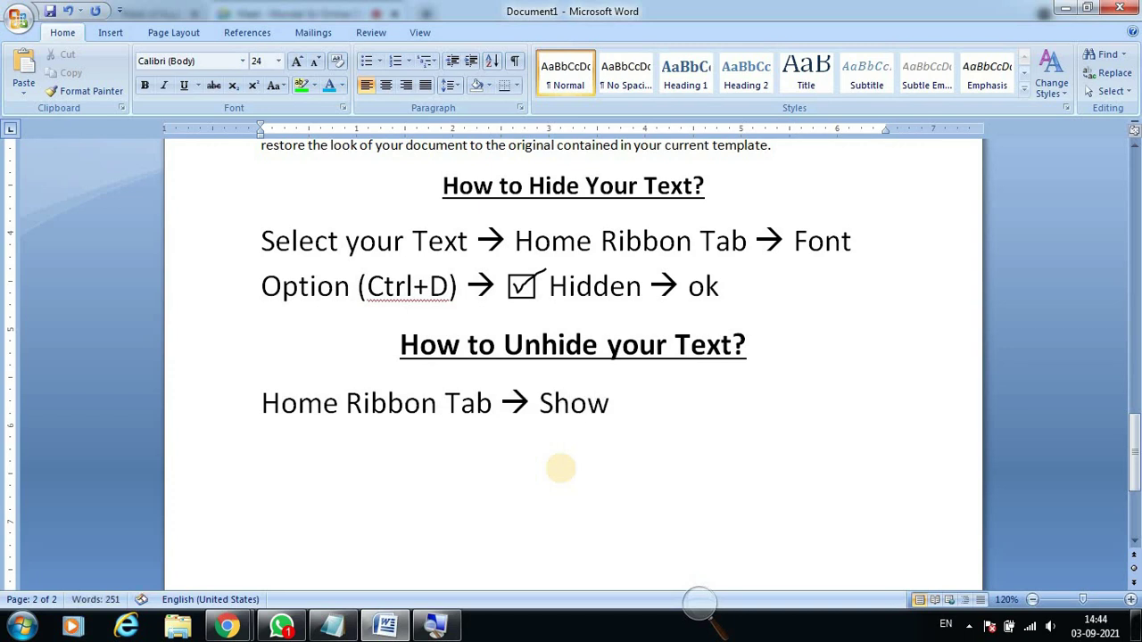
text(/Hide)
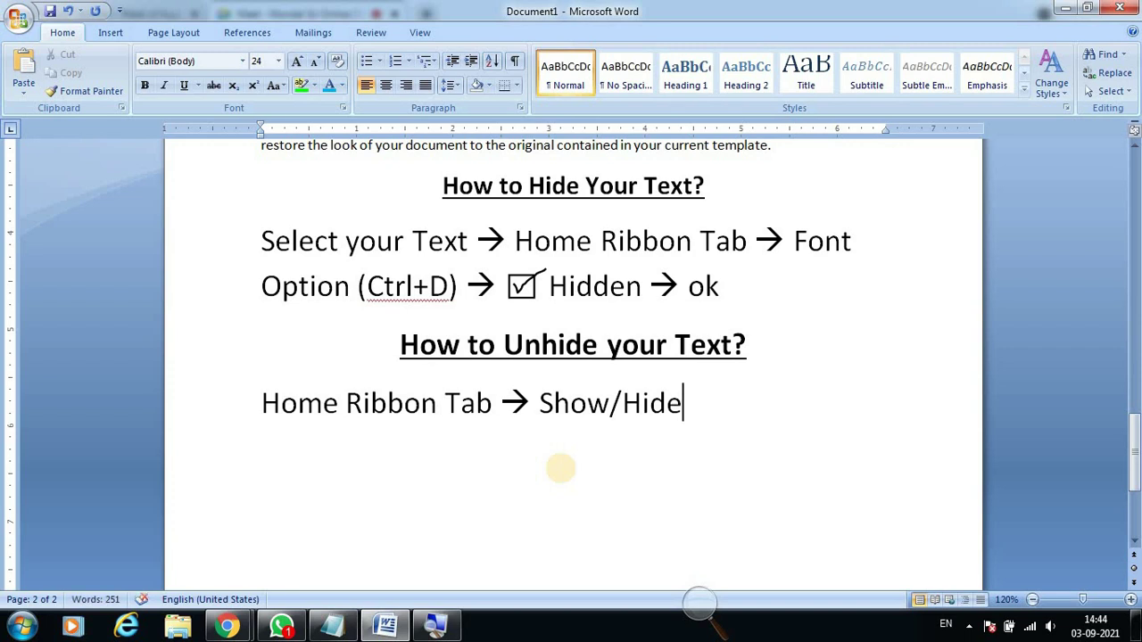
text( --)
text(>)
text( Sele)
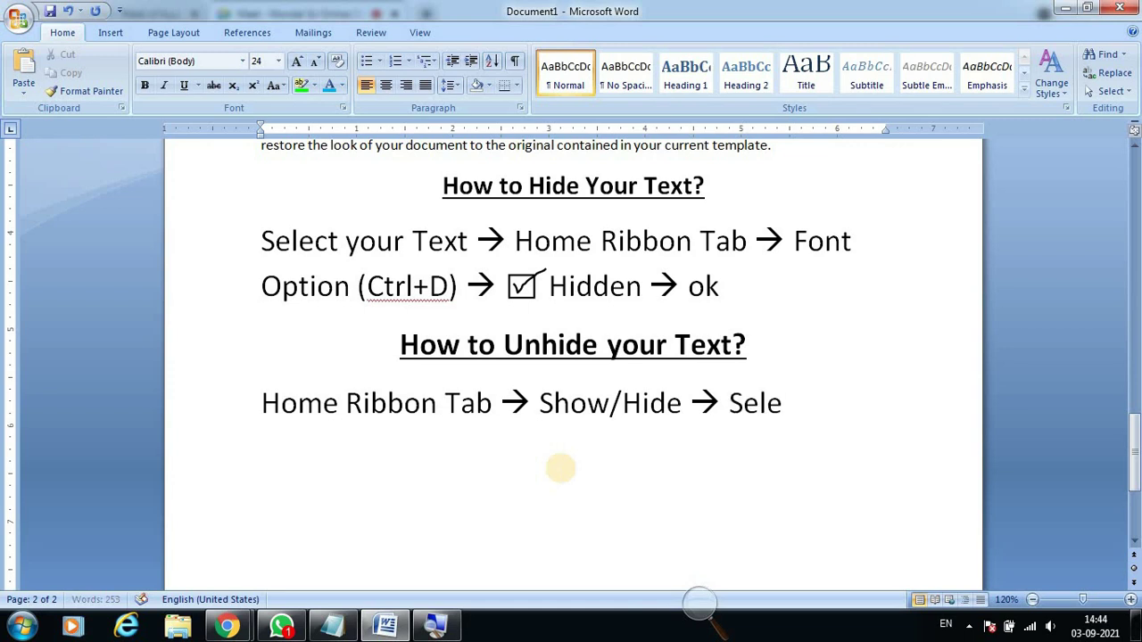
text(ct your)
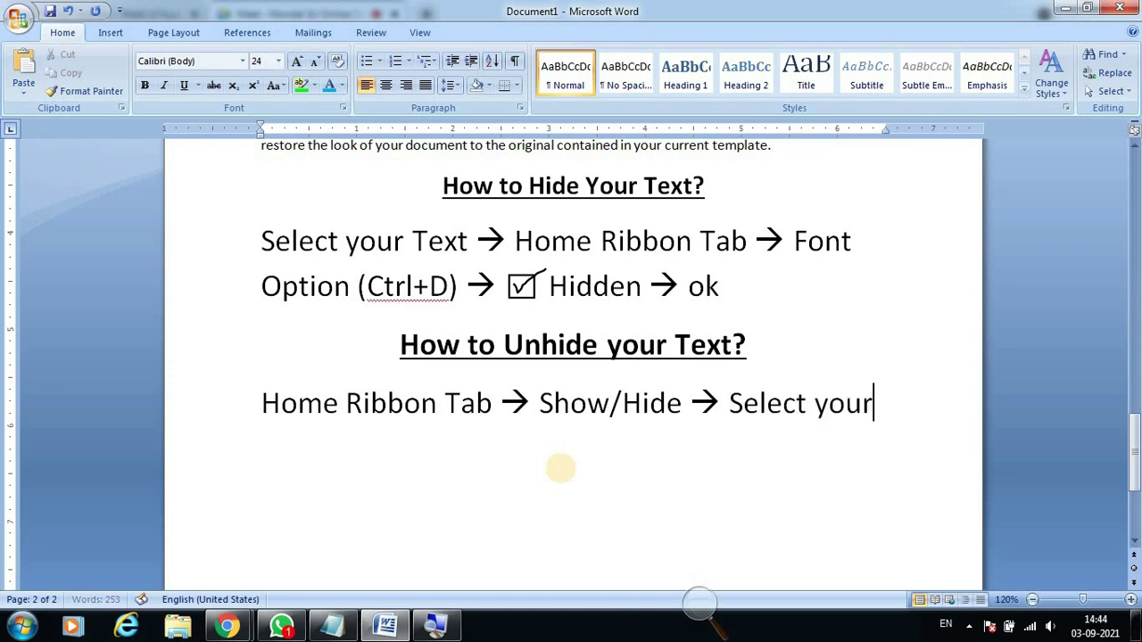
text( Text)
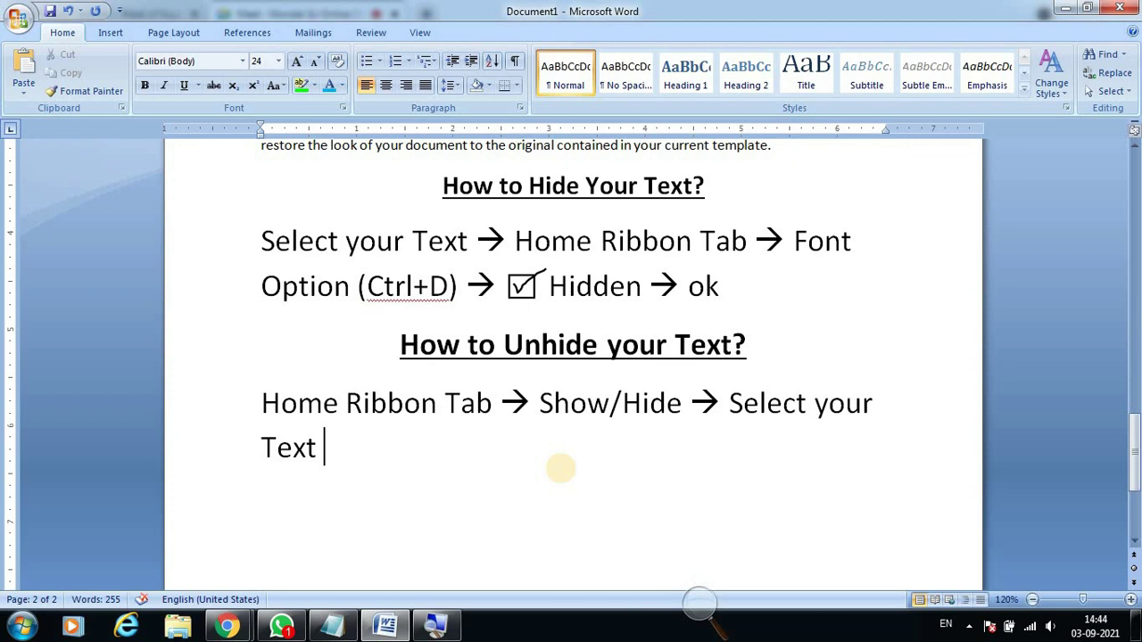
text( ->)
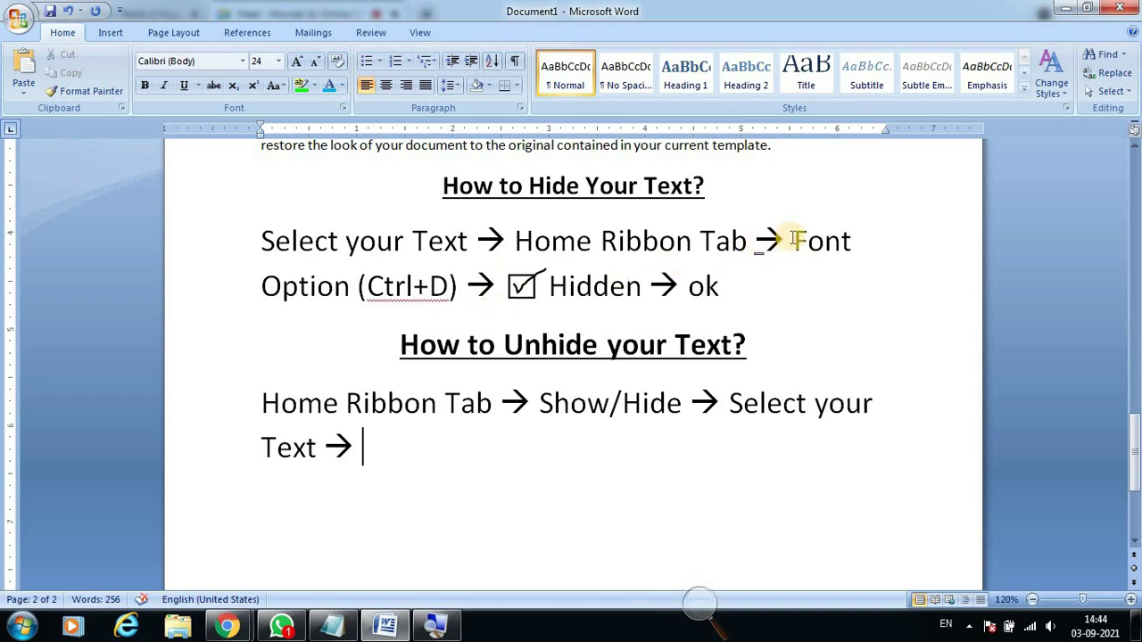
Copy 'Font Option (Ctrl+D) --> Hidden --> ok' from the hide line and paste it after 'Text -->'.
drag(793, 240, 808, 243)
drag(703, 283, 716, 296)
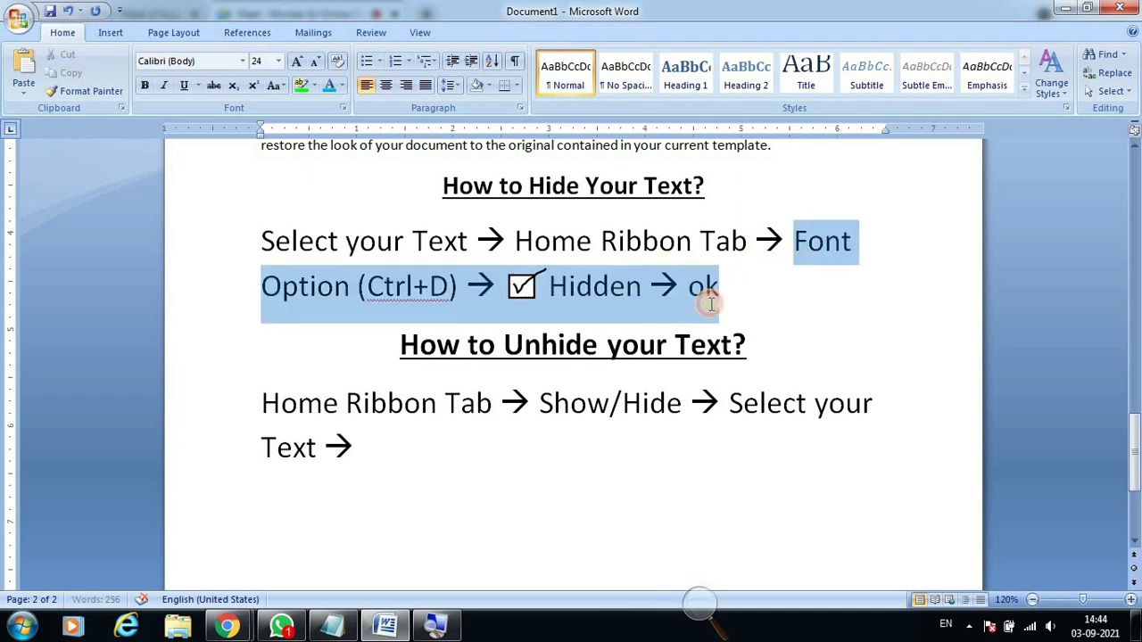
click(446, 454)
key(ctrl+v)
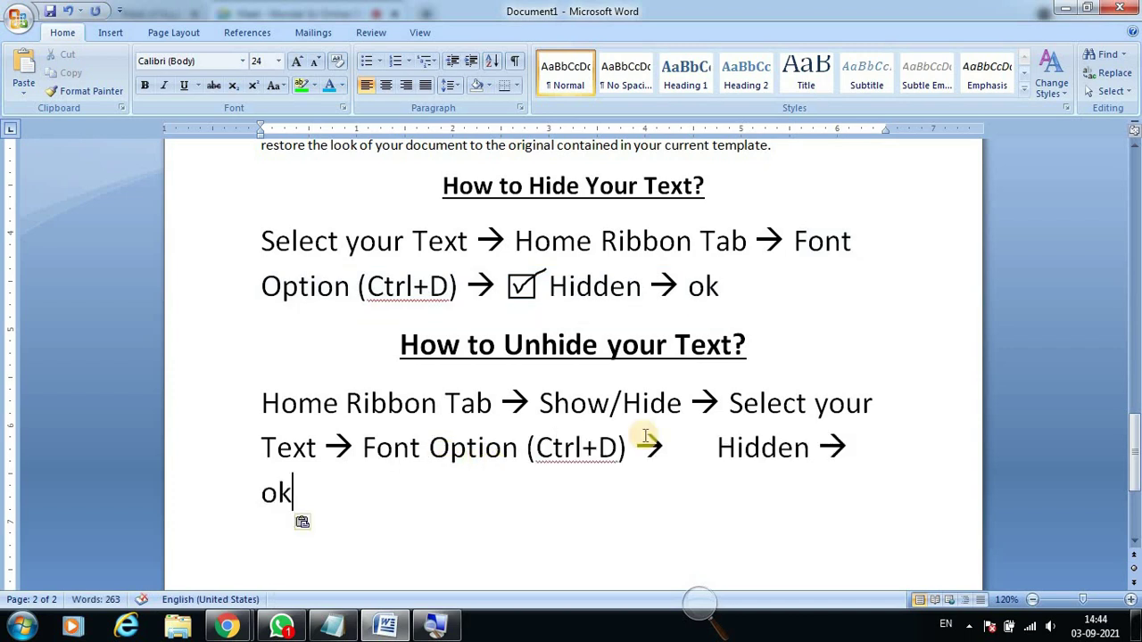
Place an empty box graphic in the gap before 'Hidden' on the unhide line.
click(528, 294)
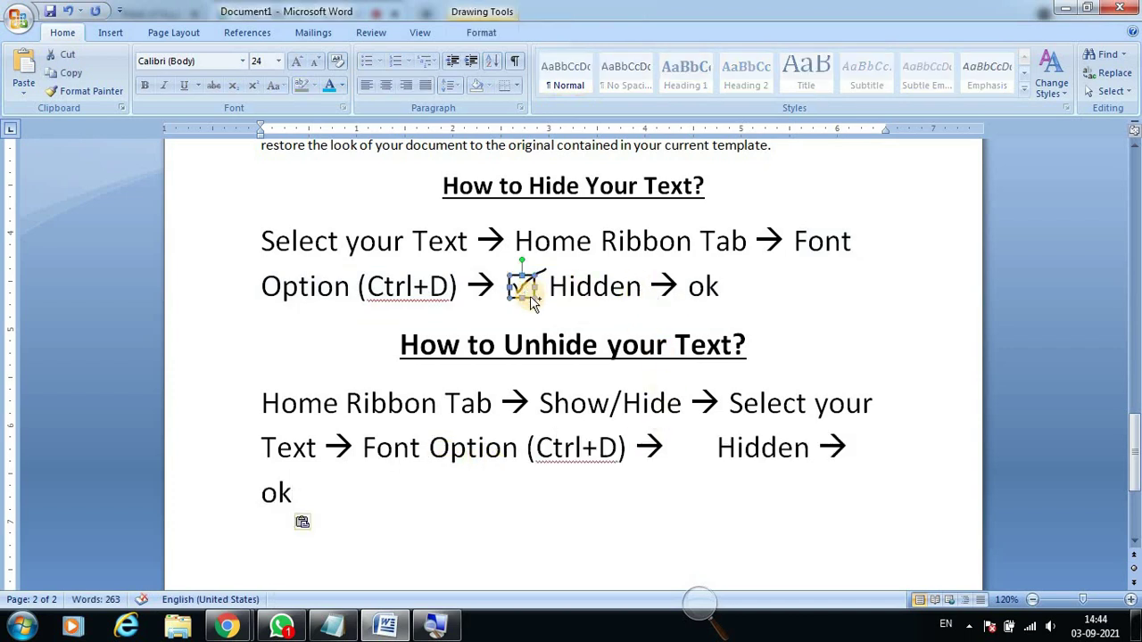
click(673, 455)
drag(535, 299, 667, 439)
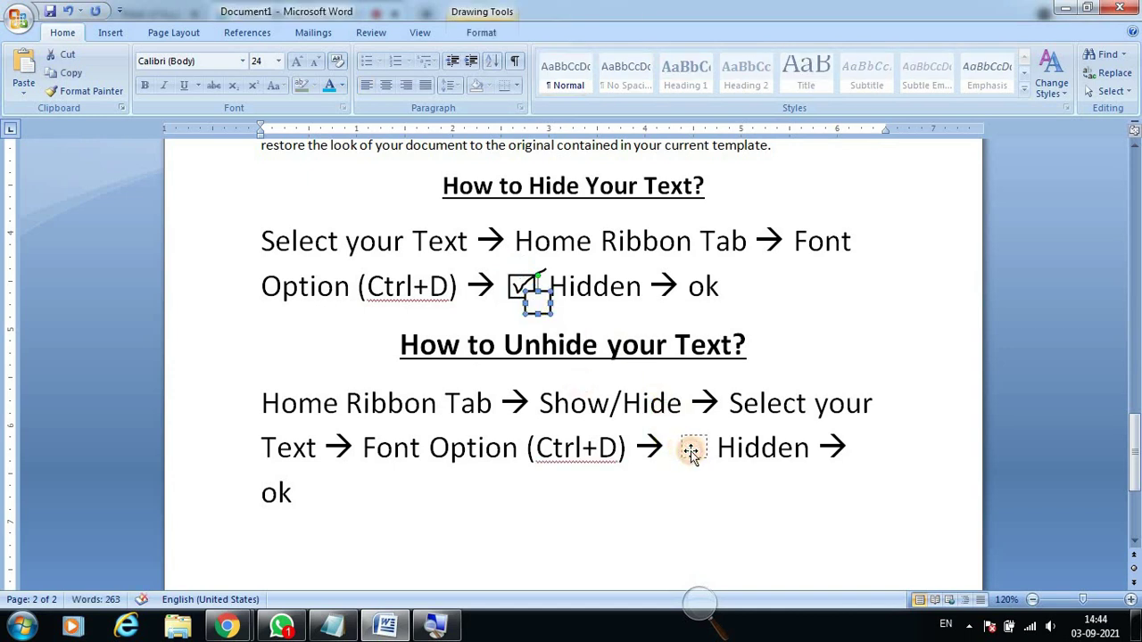
drag(667, 439, 685, 444)
click(609, 497)
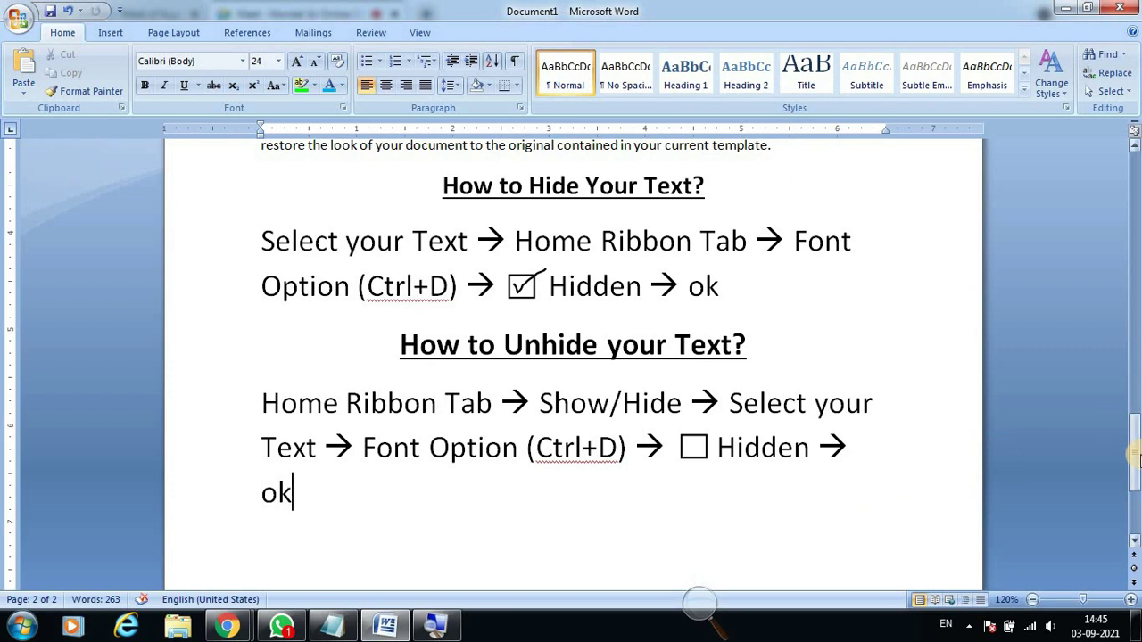
drag(1134, 456, 1135, 464)
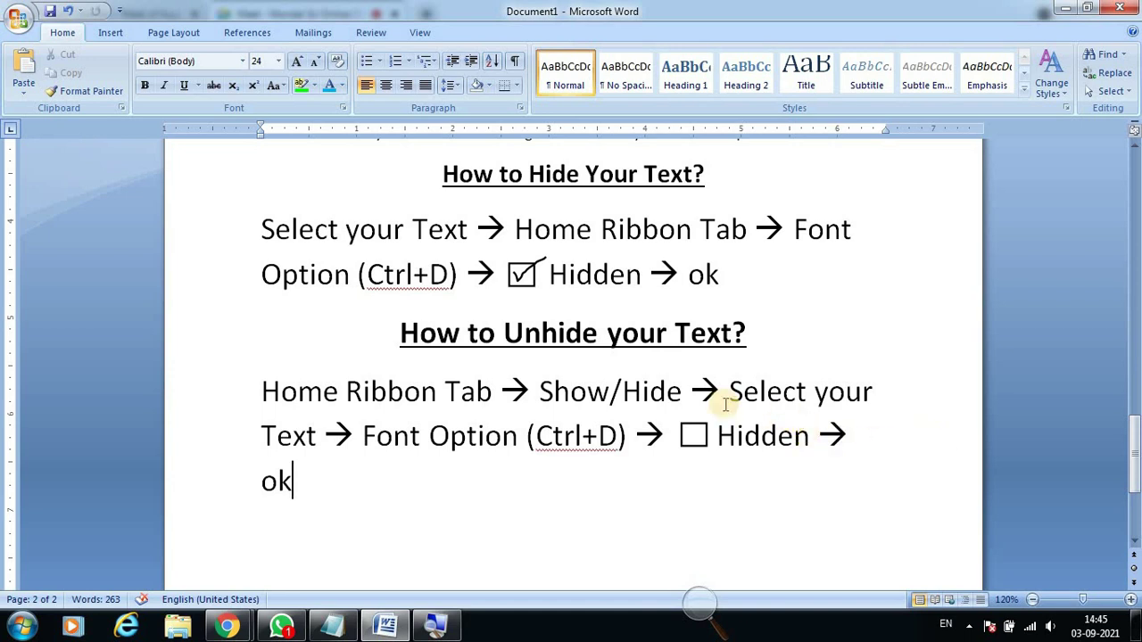
scroll(683, 414, up, 1)
scroll(683, 414, up, 2)
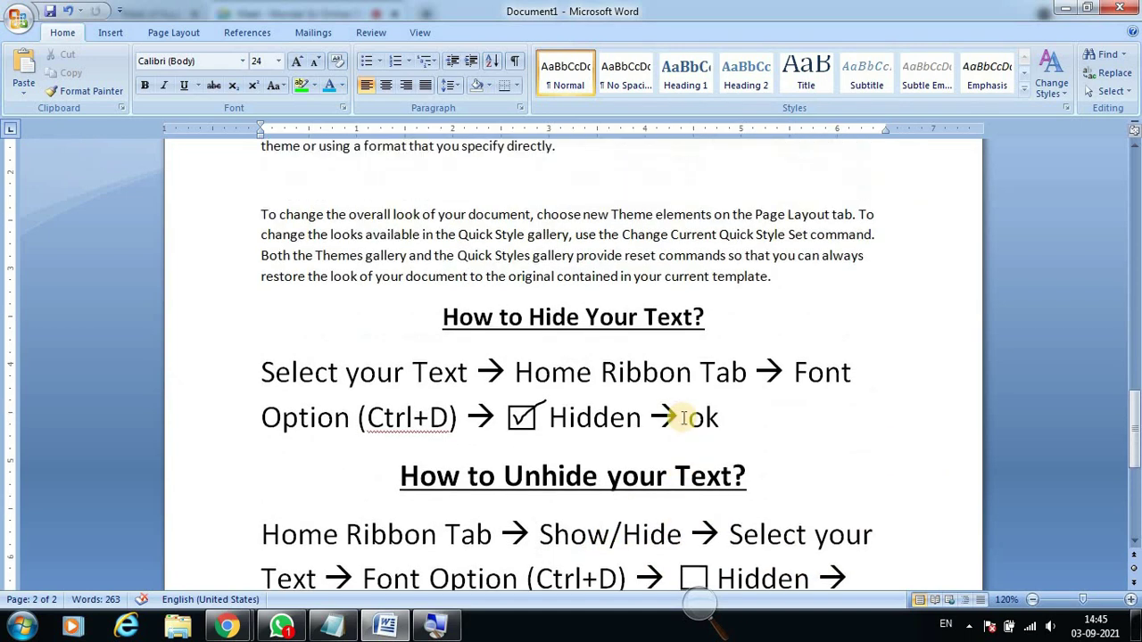
scroll(684, 414, up, 2)
scroll(684, 414, down, 5)
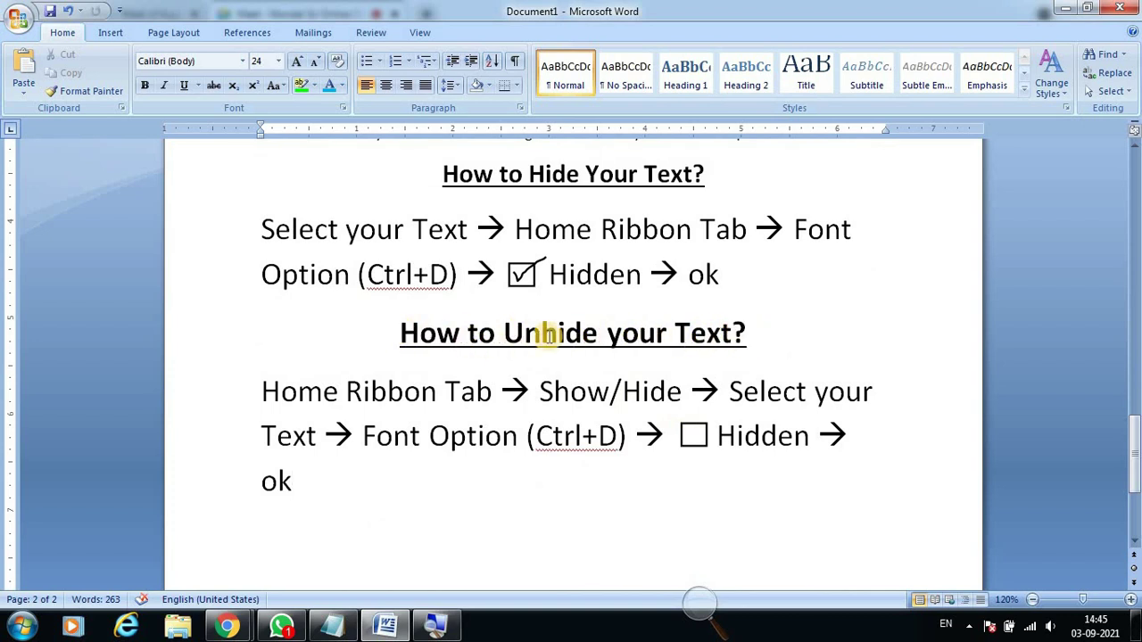
Format the 'How to Unhide your Text?' heading as Hidden text in the Font dialog.
drag(399, 334, 751, 339)
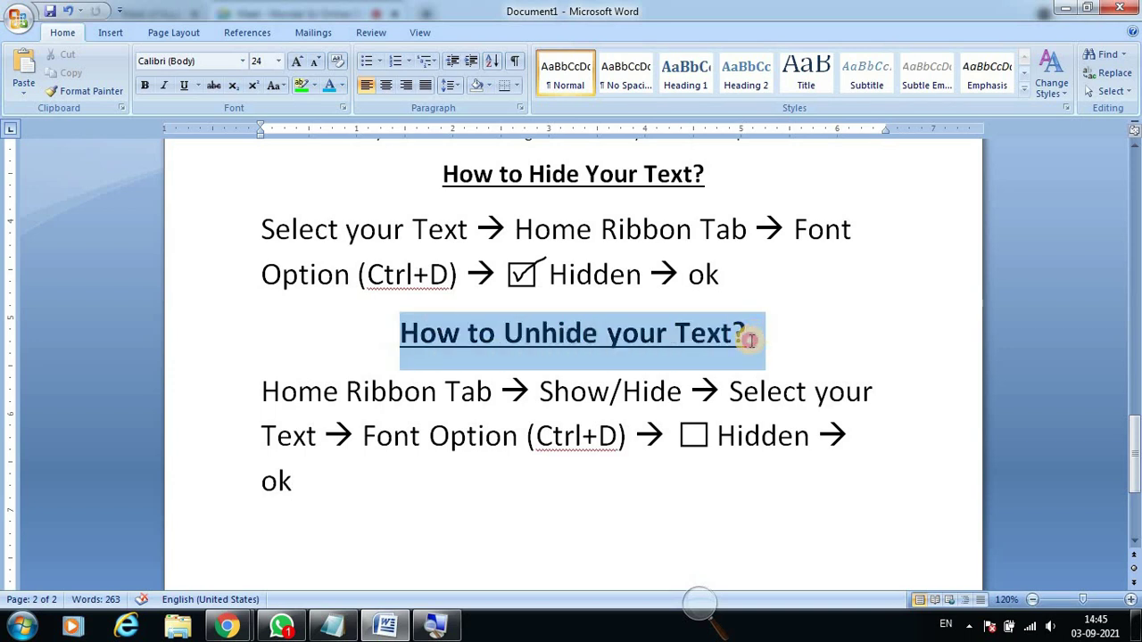
click(344, 107)
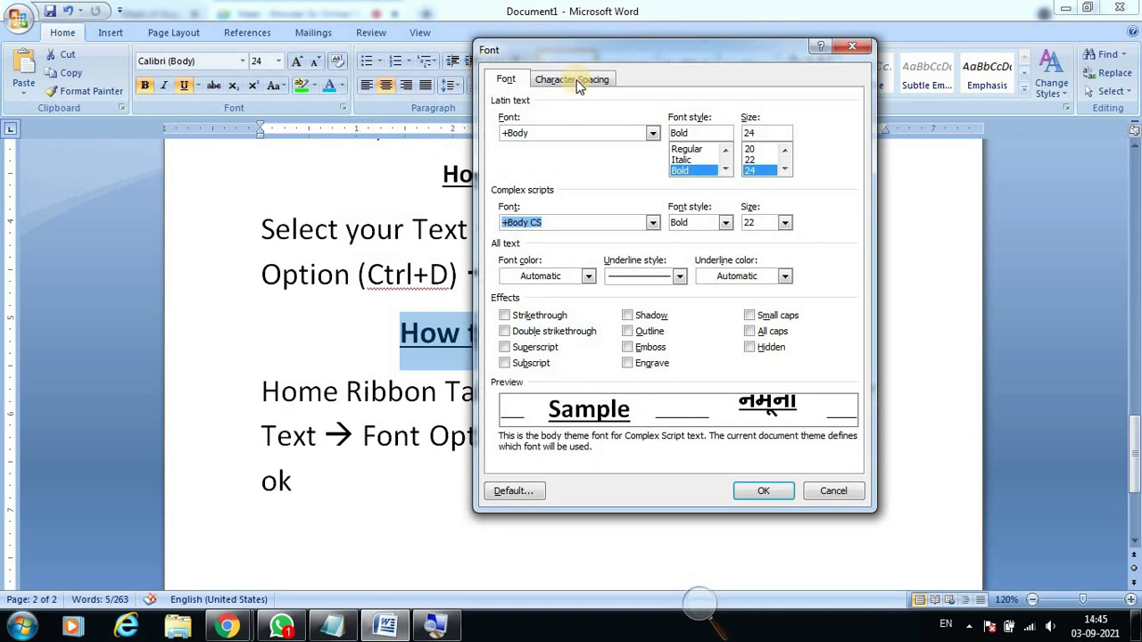
click(752, 355)
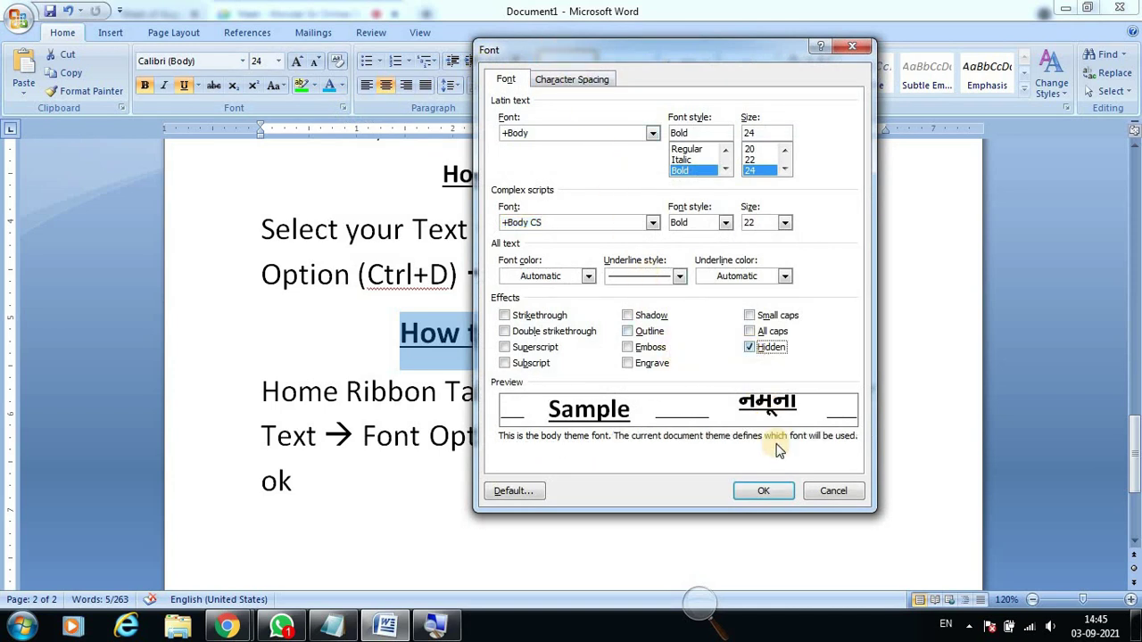
click(763, 492)
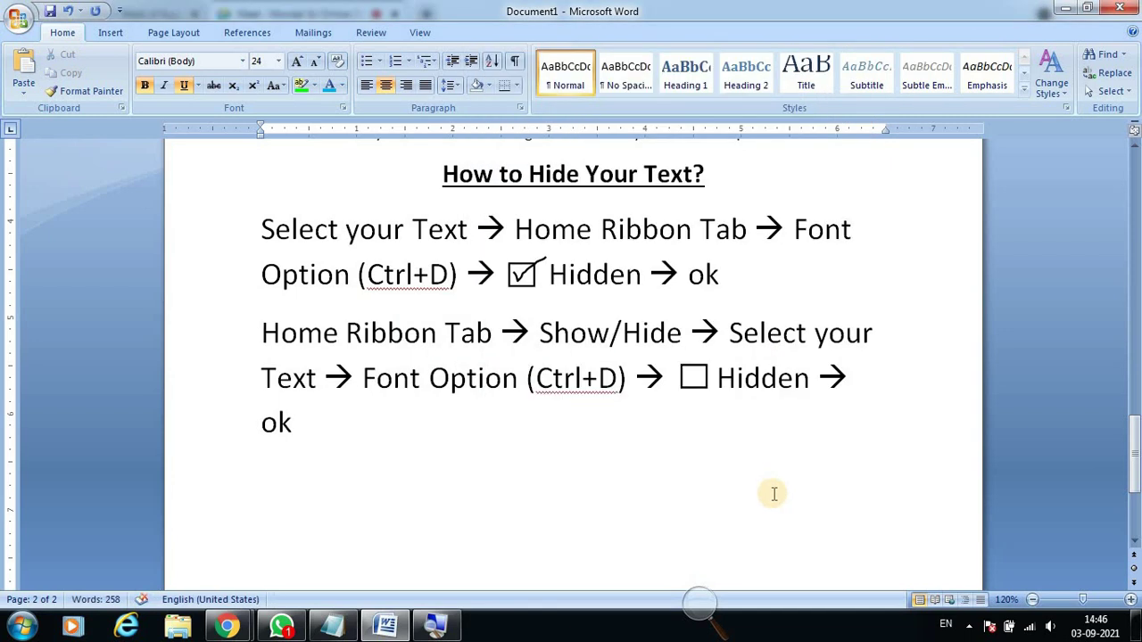
Select both step-line paragraphs to check the result, then deselect them.
scroll(711, 457, up, 3)
scroll(607, 366, down, 2)
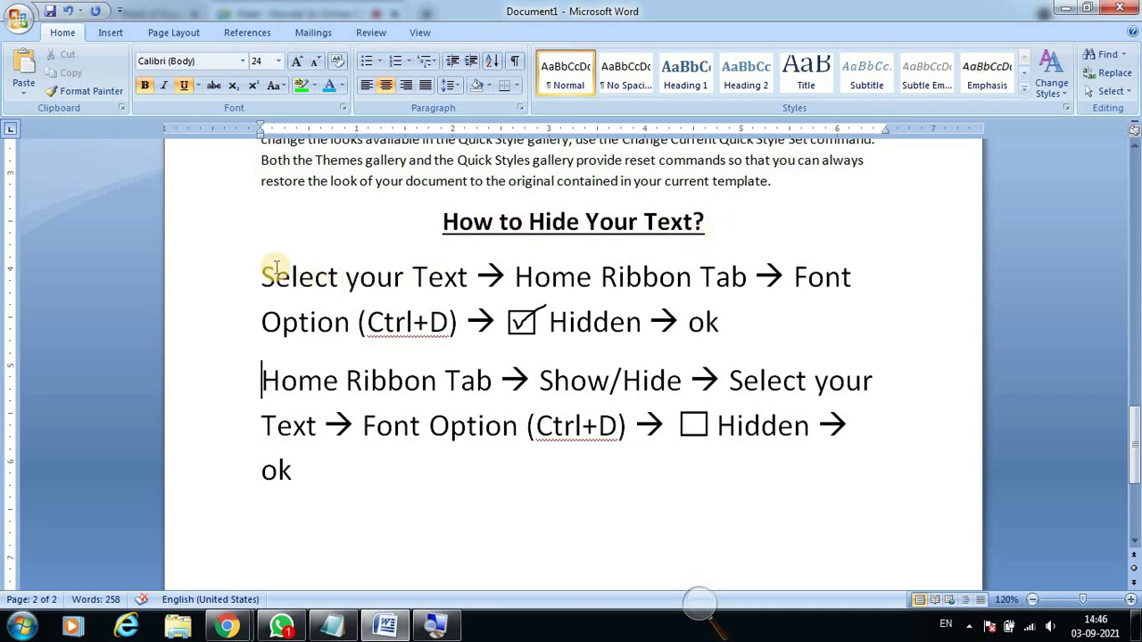
drag(267, 278, 931, 464)
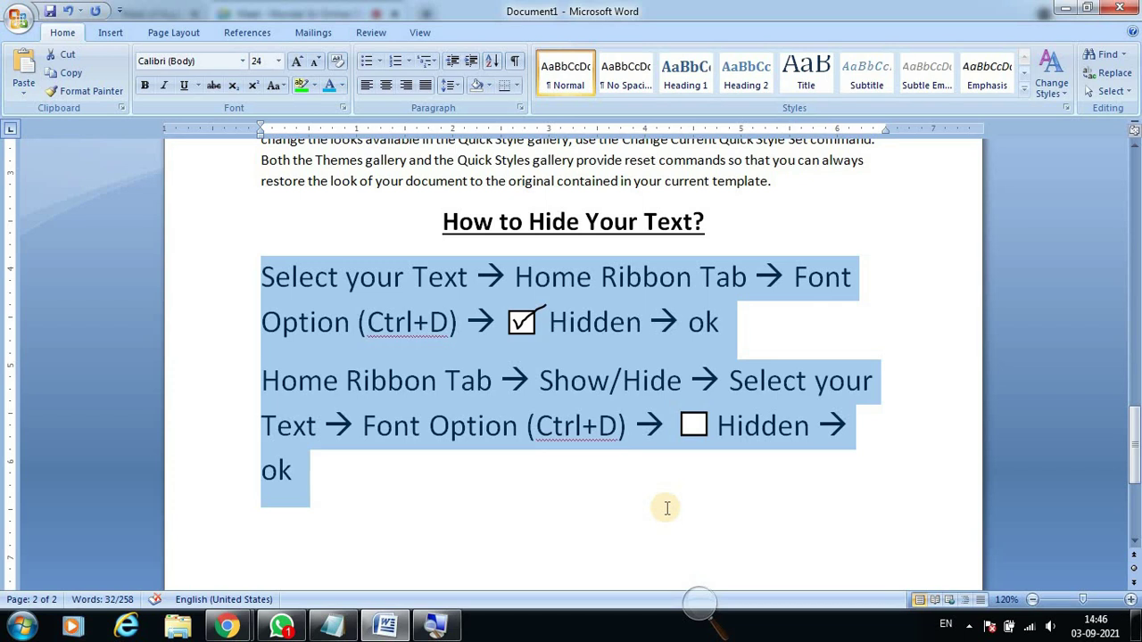
click(431, 495)
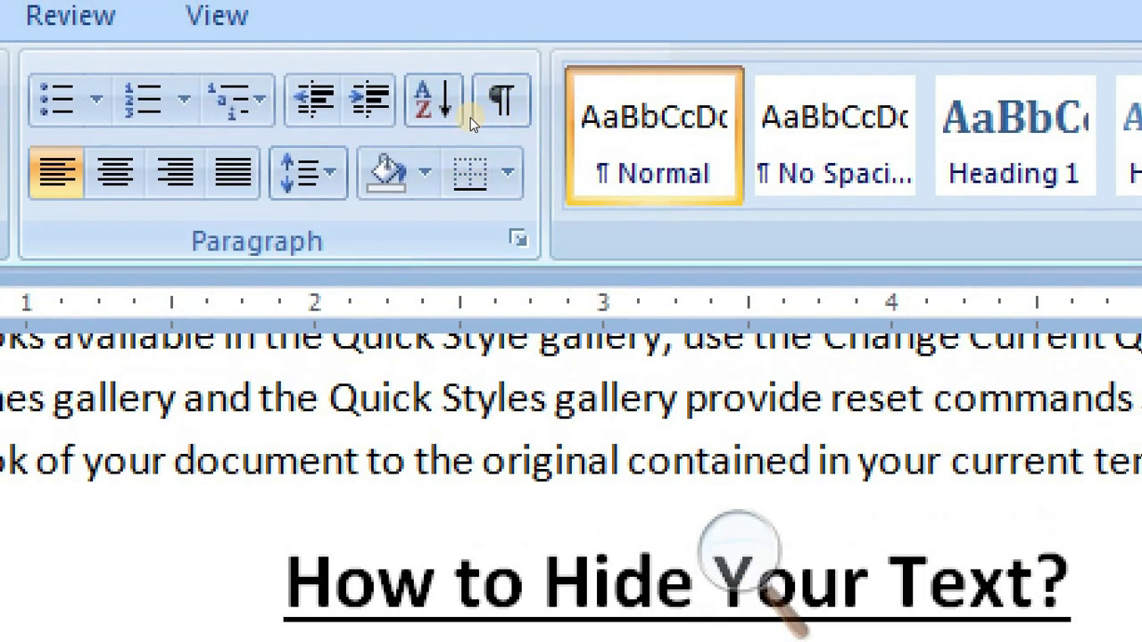
Turn on Show/Hide ¶ so formatting marks and the hidden heading appear.
click(525, 94)
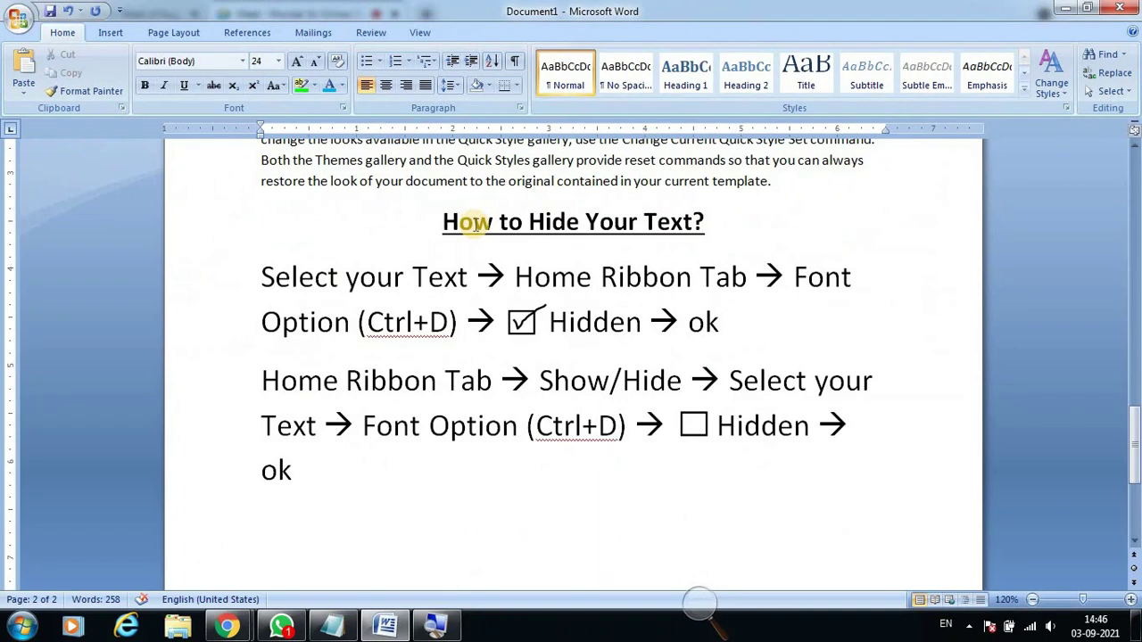
click(516, 62)
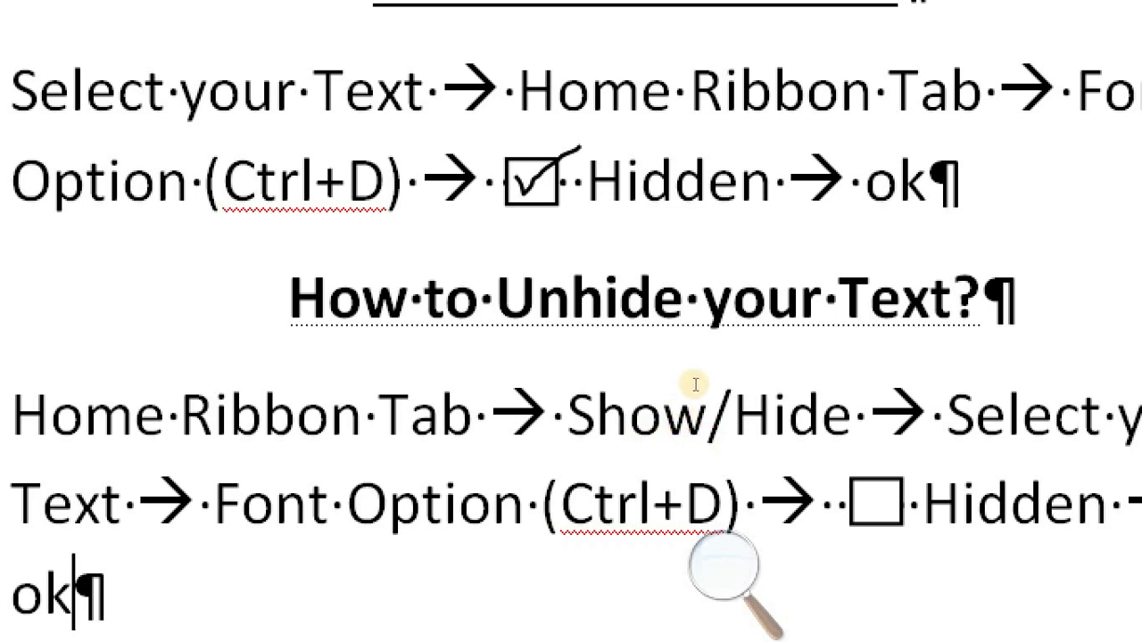
Clear the Hidden font effect from the 'How to Unhide your Text?' heading.
double_click(395, 319)
drag(542, 321, 750, 328)
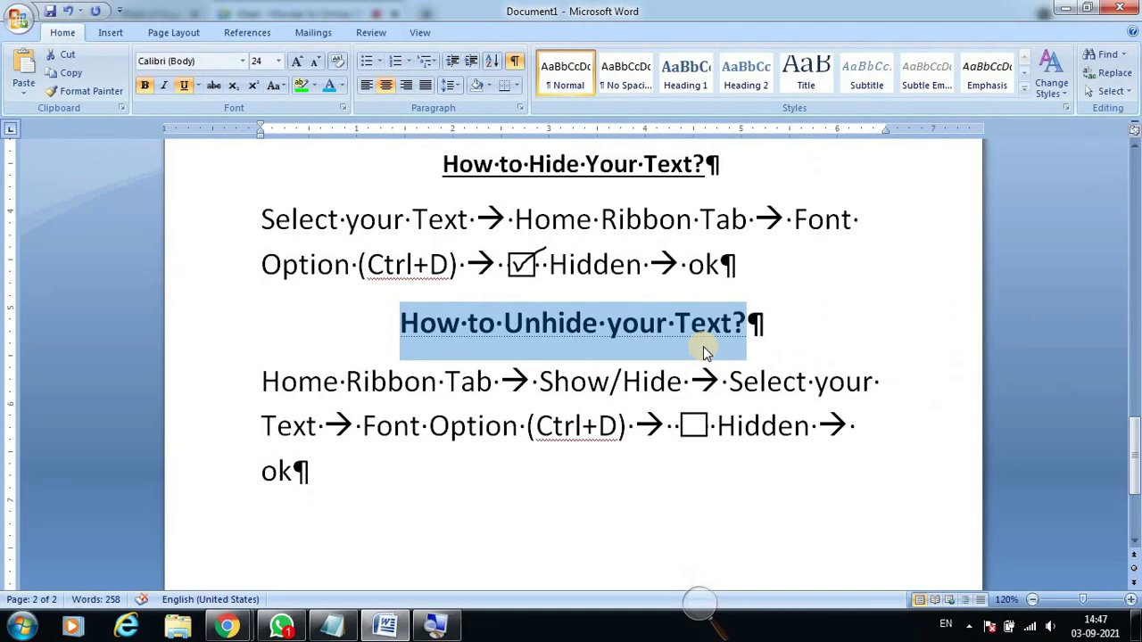
click(342, 108)
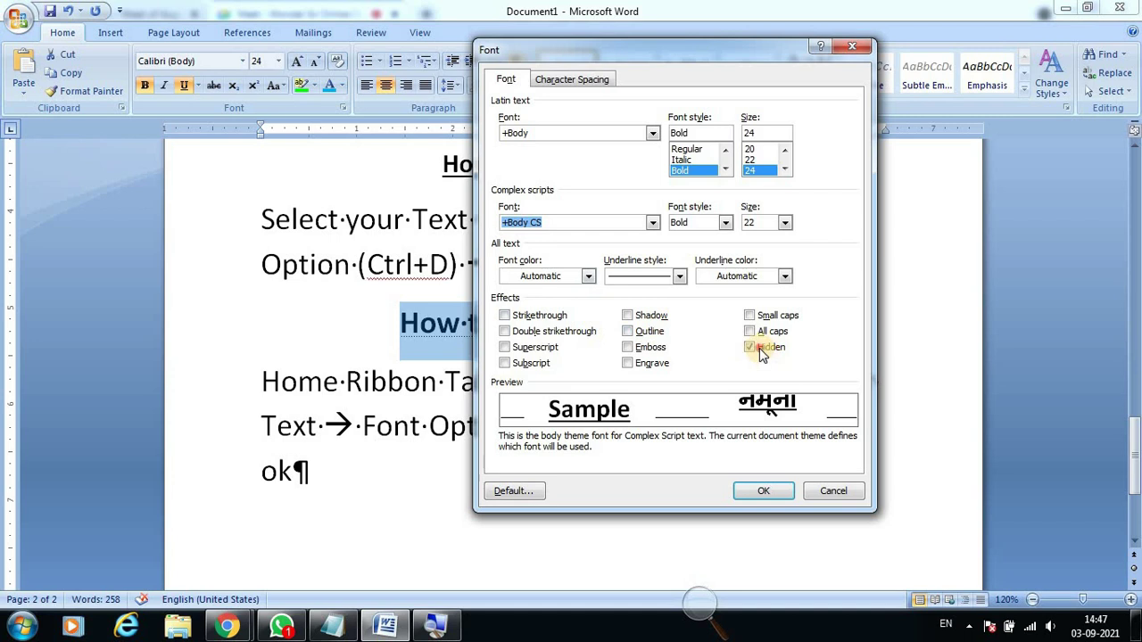
click(759, 347)
click(763, 491)
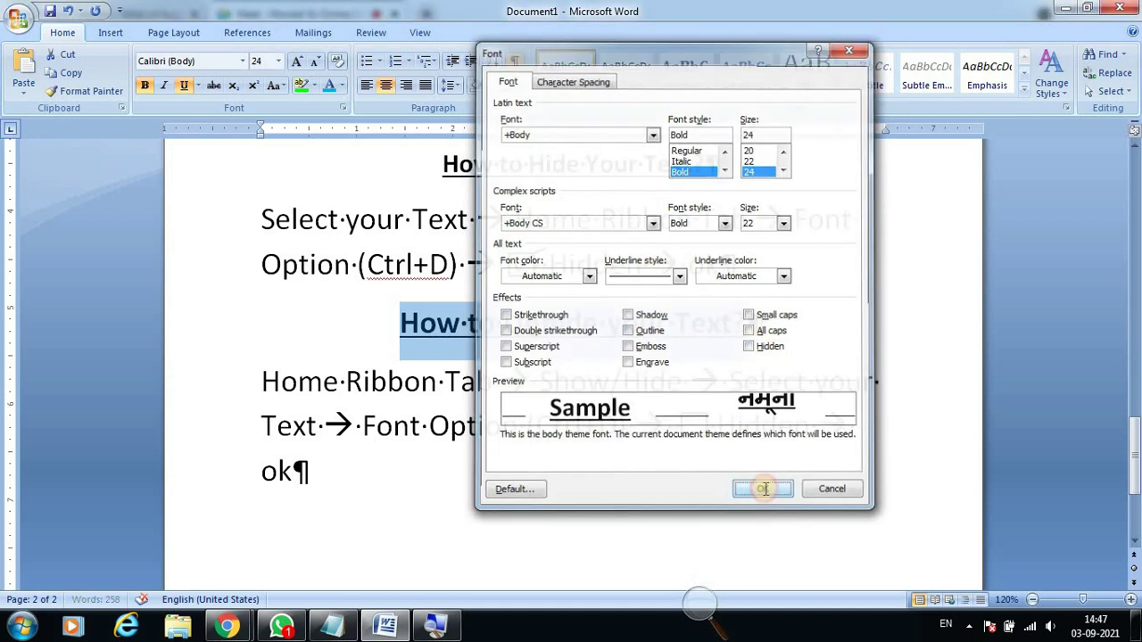
click(450, 426)
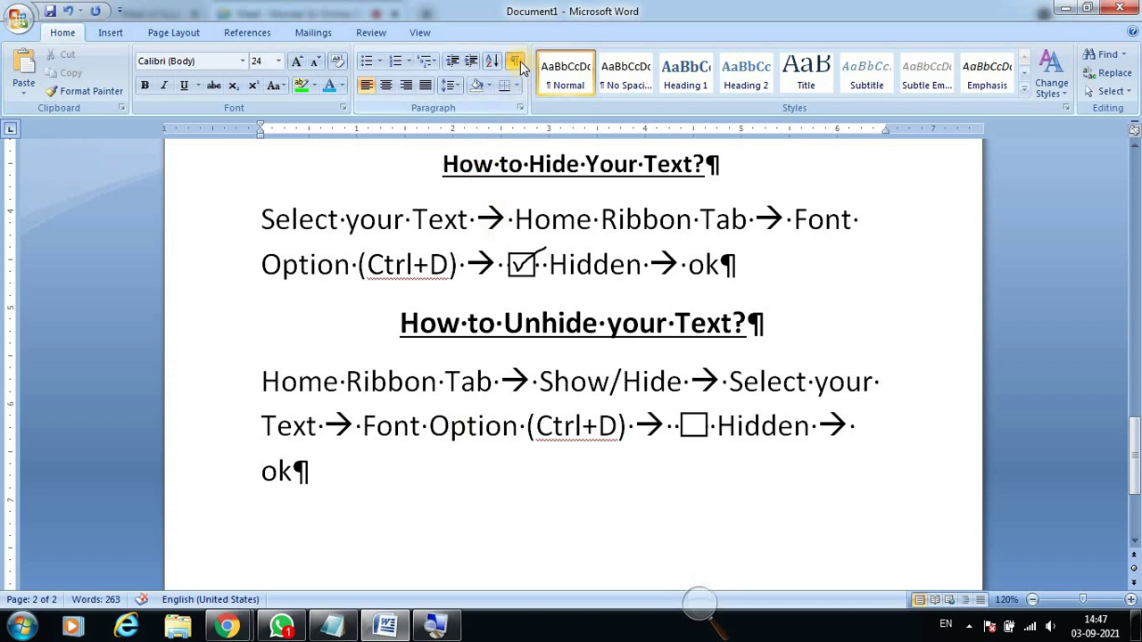
Hide formatting marks and add a 'Computer' line below the final 'ok'.
click(518, 62)
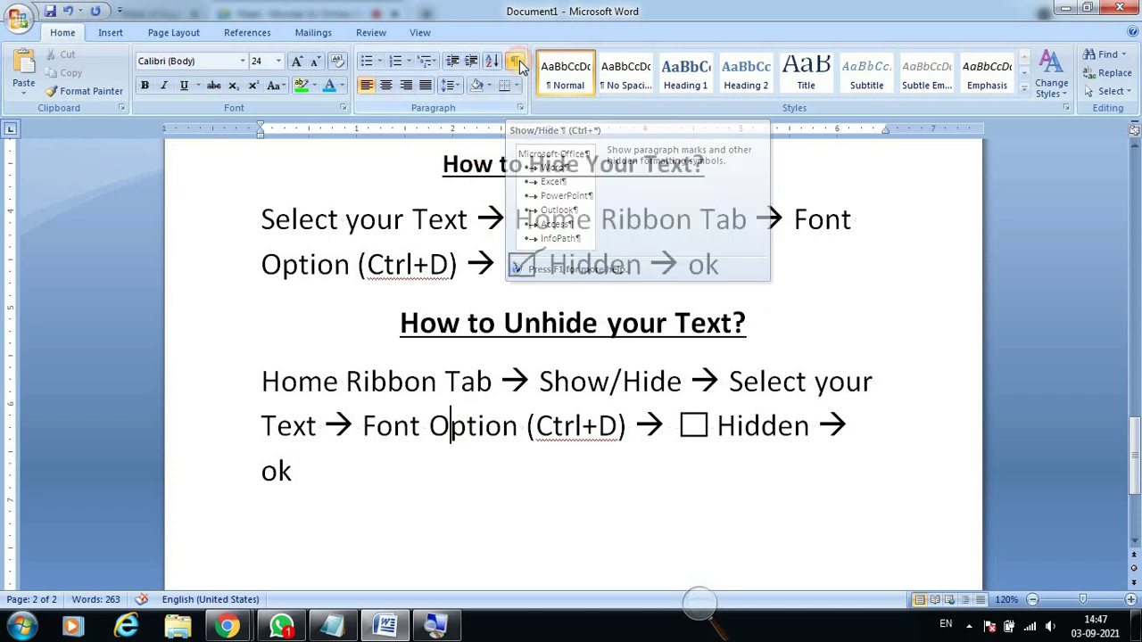
scroll(530, 479, down, 1)
scroll(543, 452, down, 3)
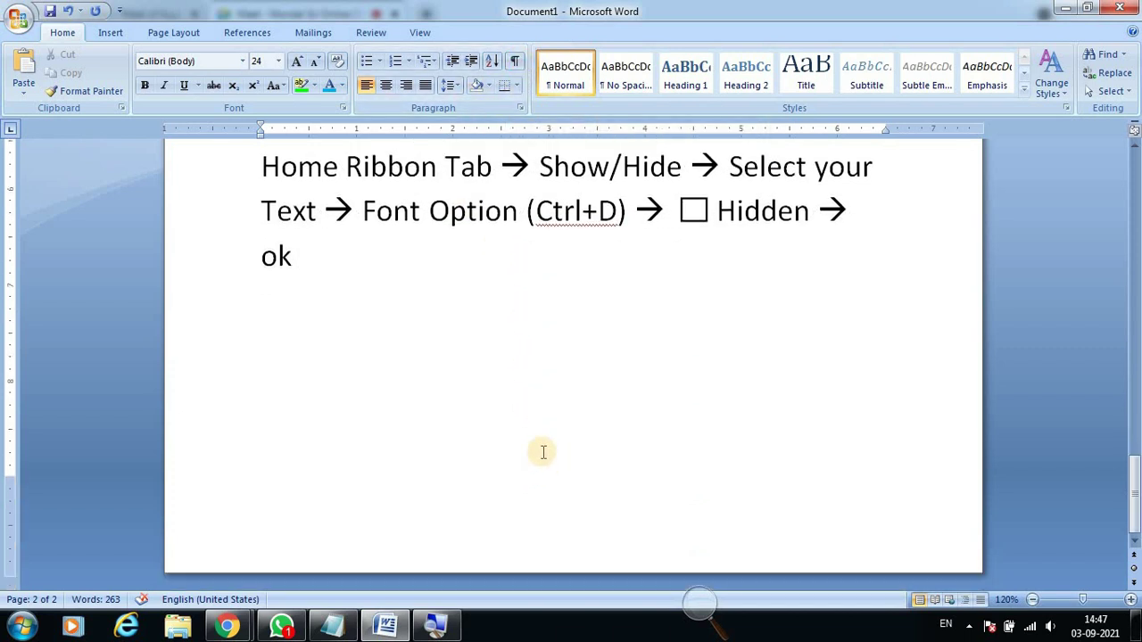
click(456, 300)
key(Return)
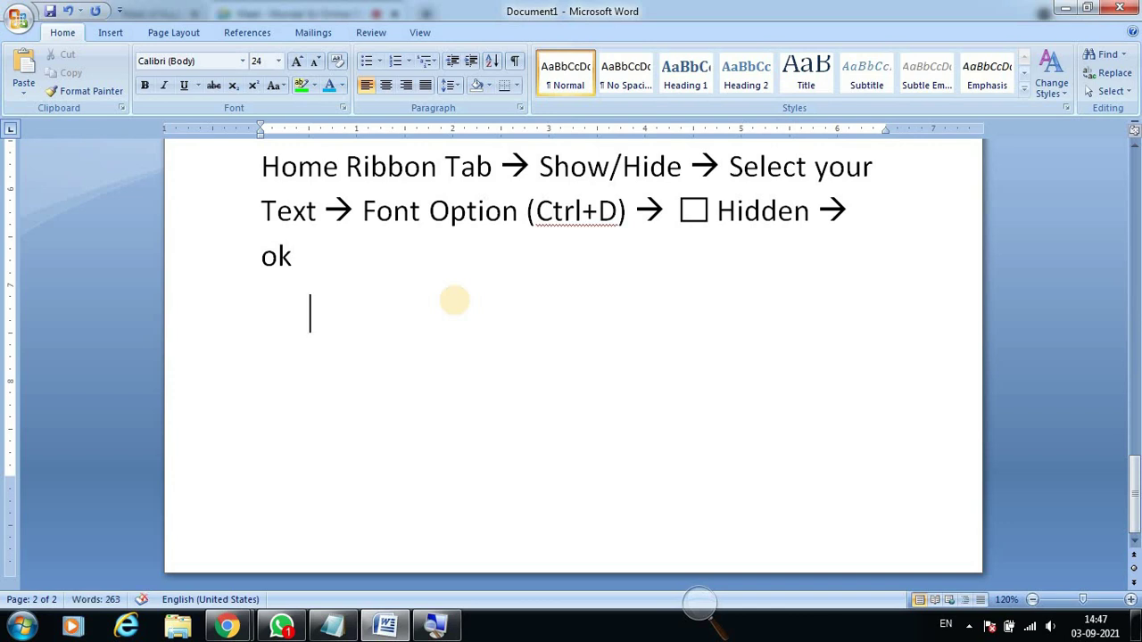
text(Compu)
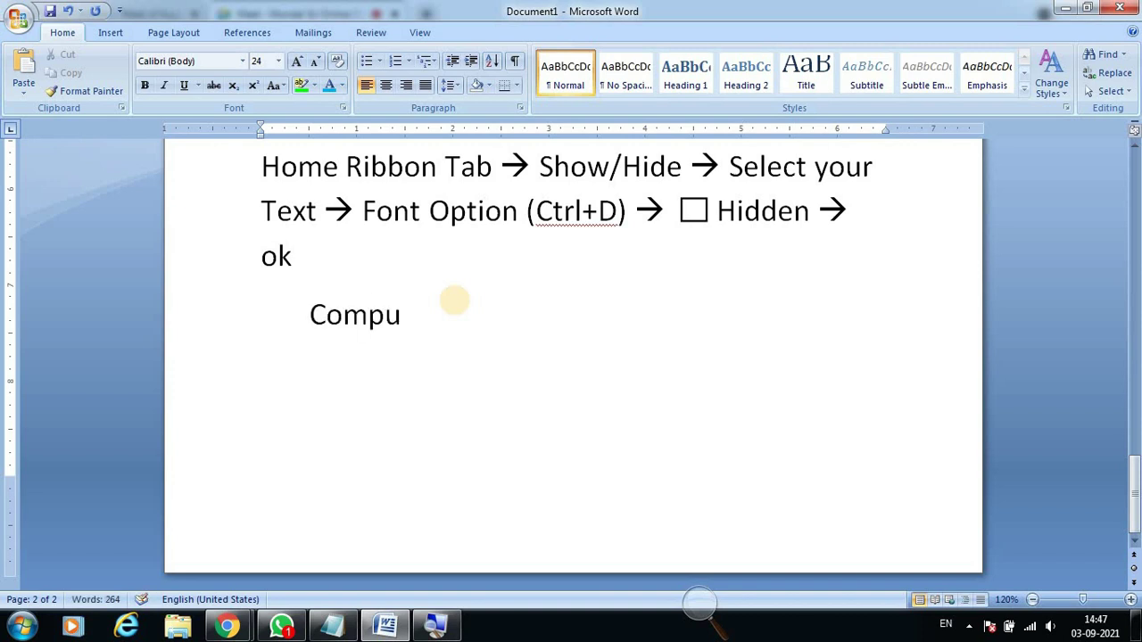
text(ter)
Add a 'Training' line, then a tab-indented 'Class' line below it.
key(Return)
text(T)
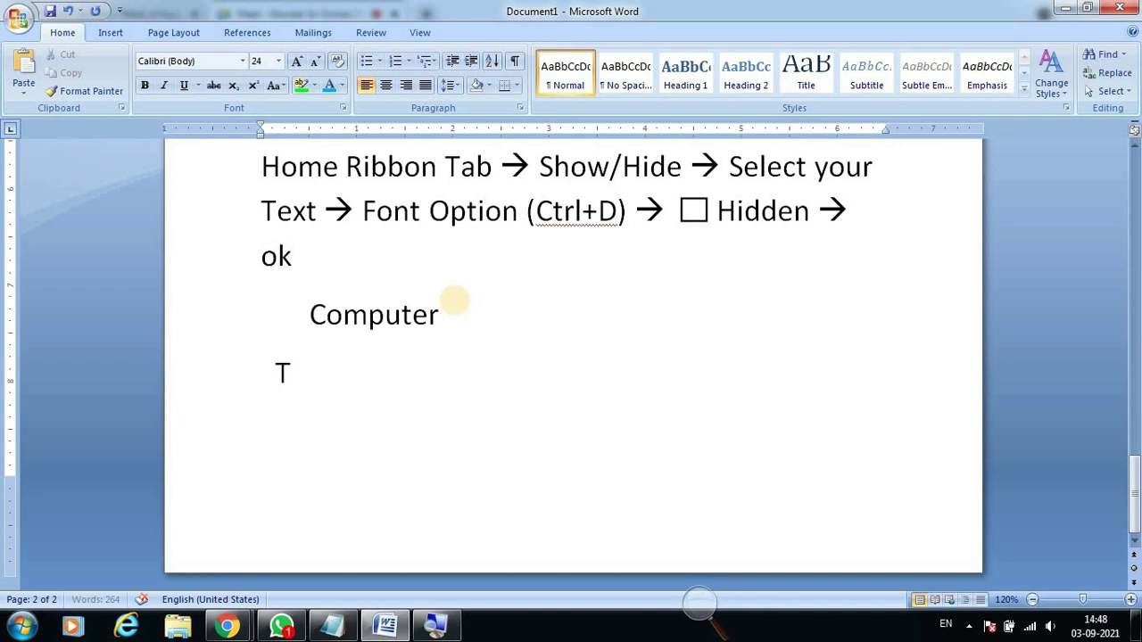
text(raining)
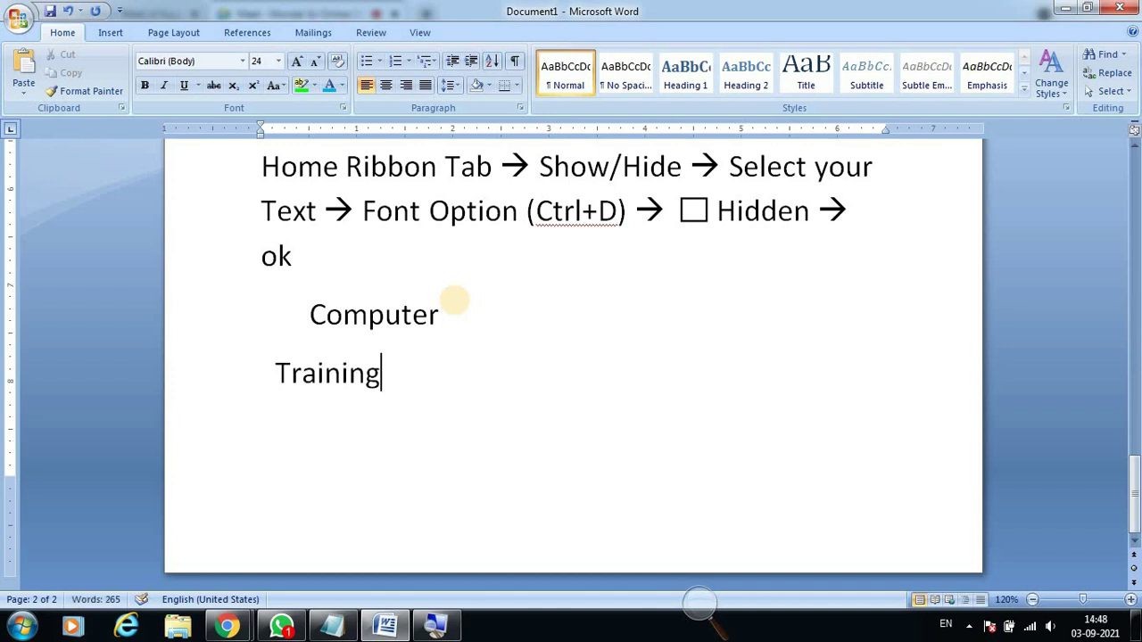
key(Return)
key(Tab)
key(Tab)
text(Clas)
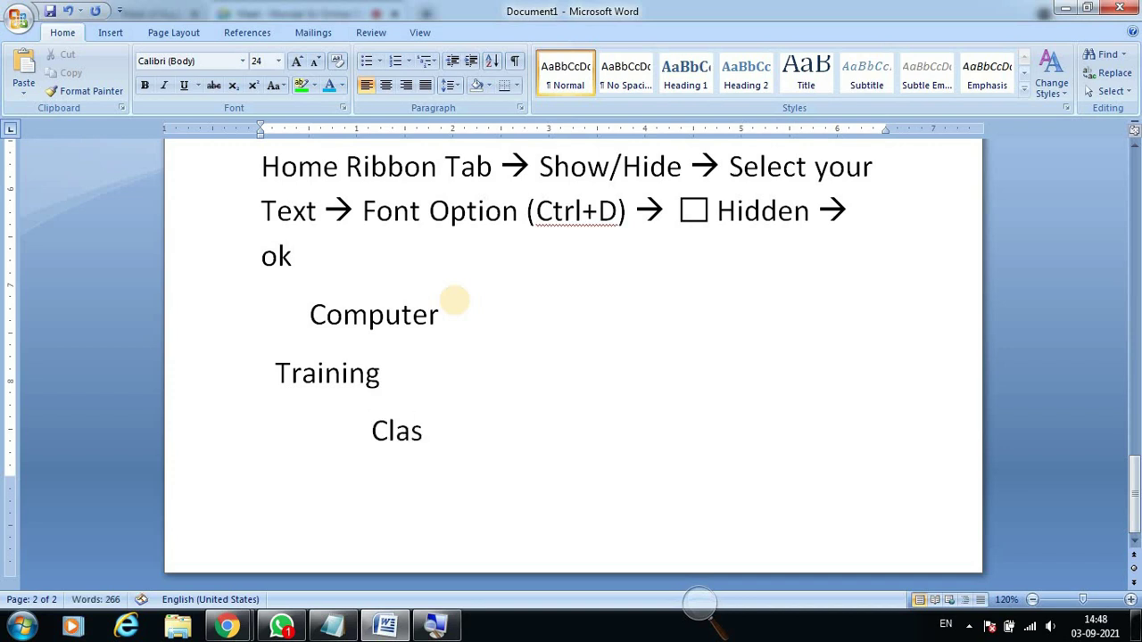
text(s)
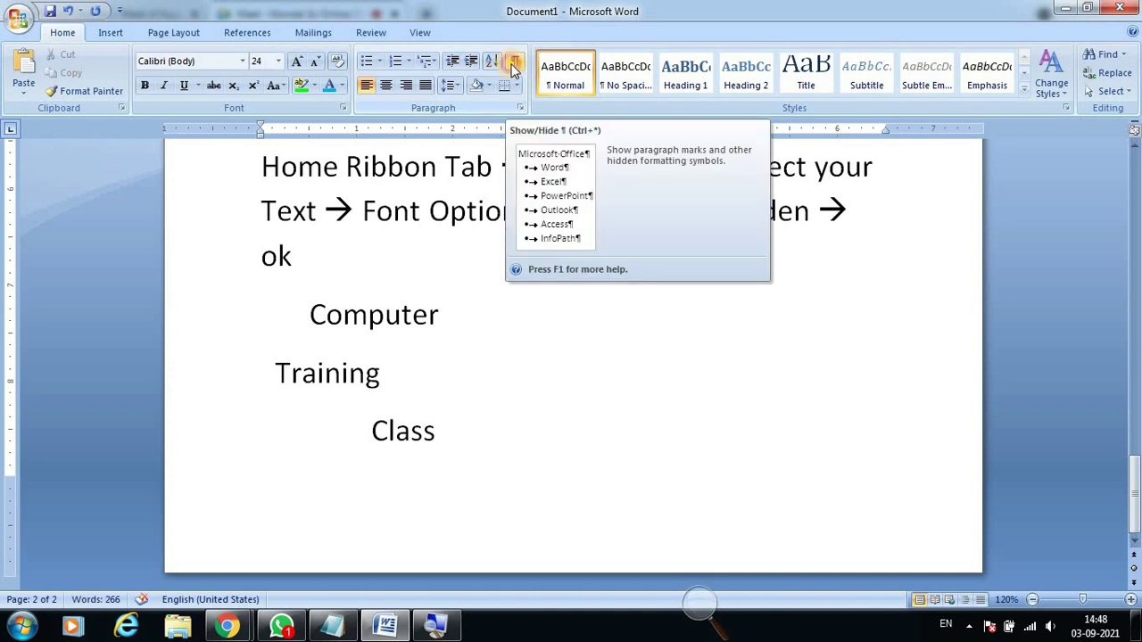
click(514, 63)
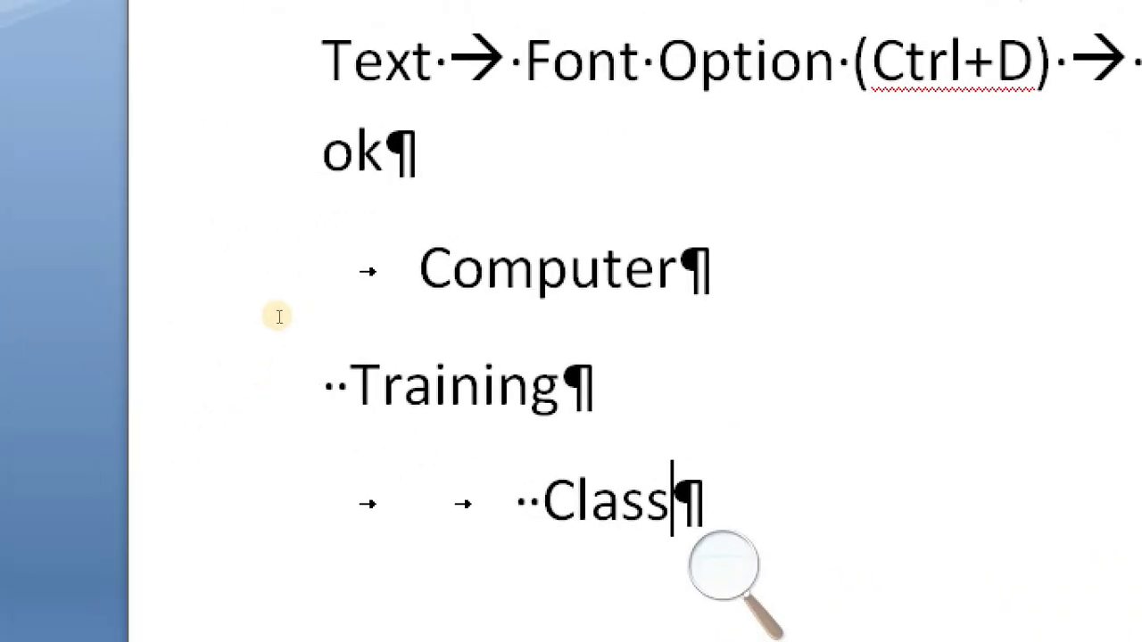
click(292, 316)
double_click(291, 317)
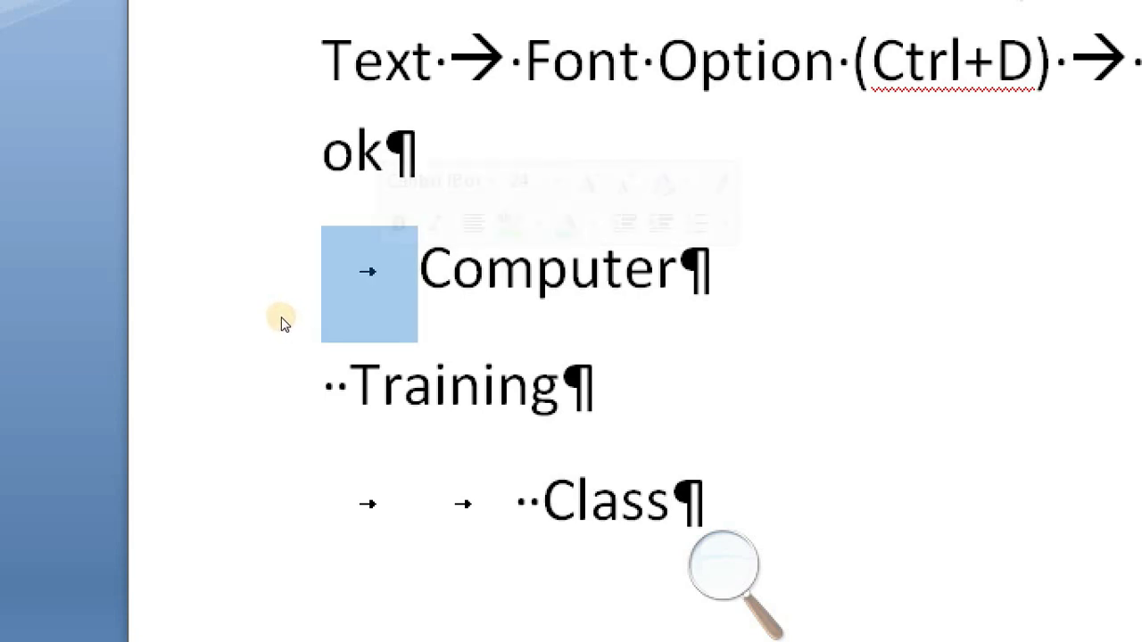
key(Right)
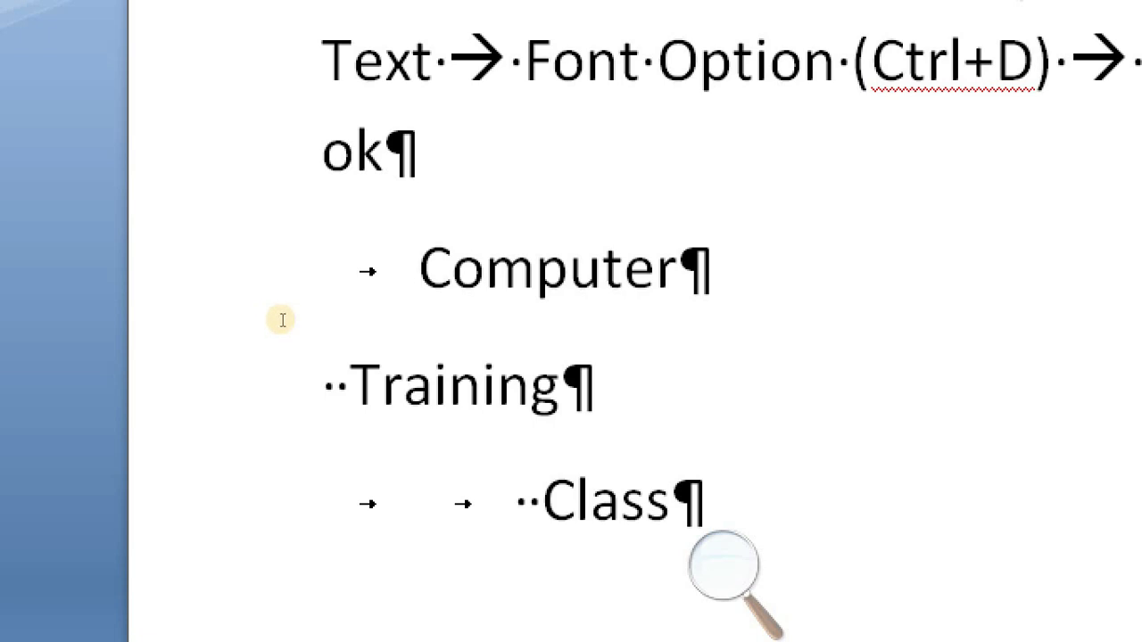
double_click(269, 387)
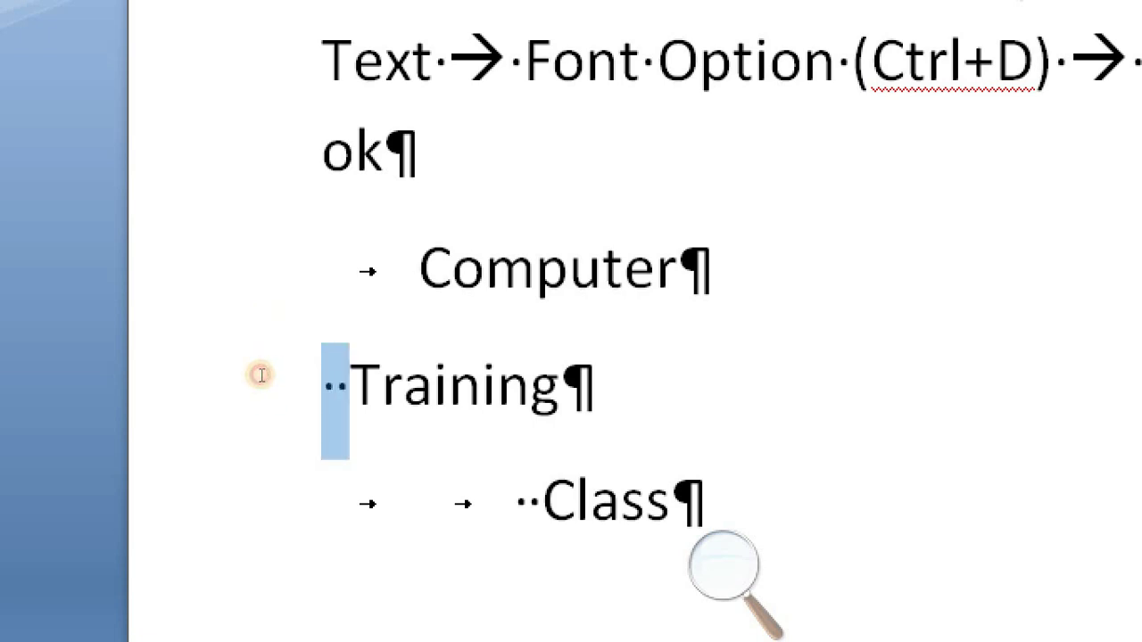
click(272, 382)
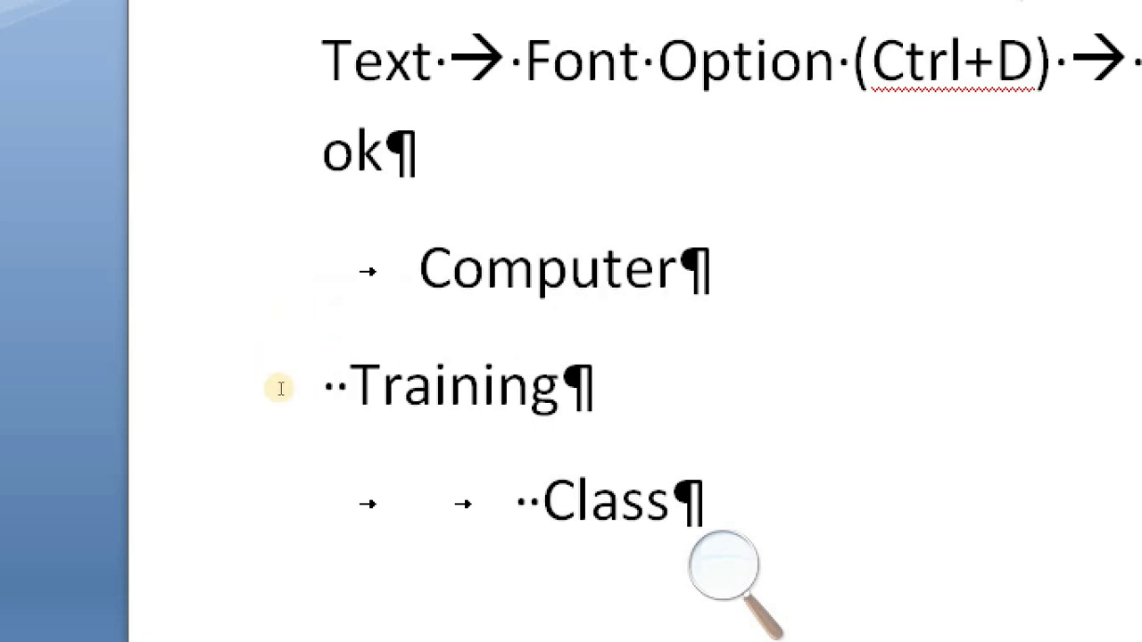
double_click(268, 374)
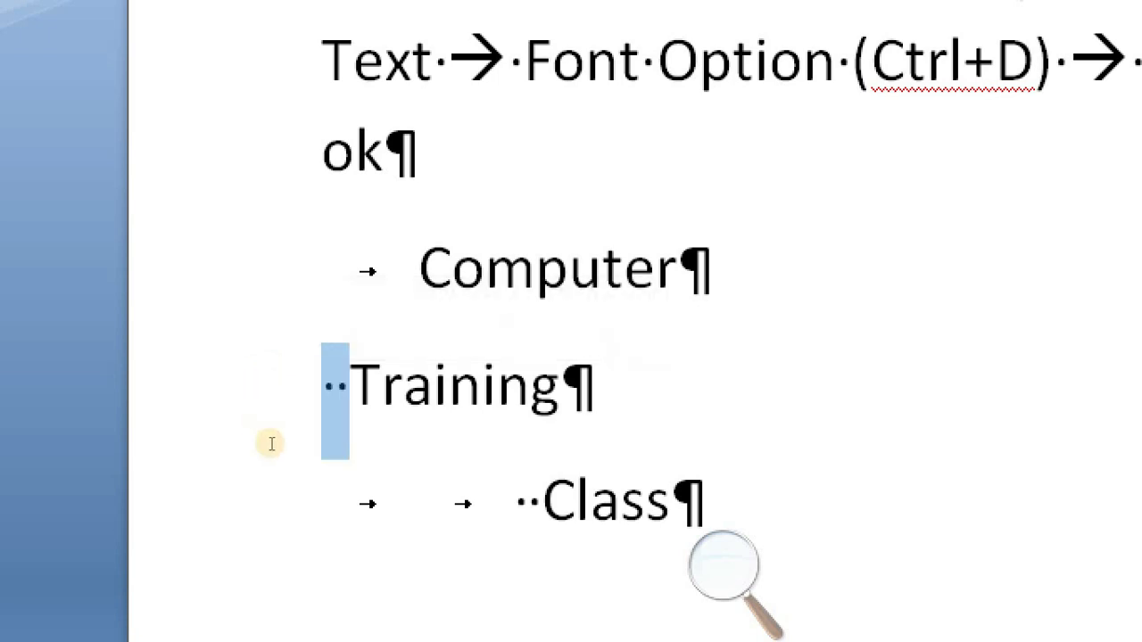
drag(280, 433, 358, 439)
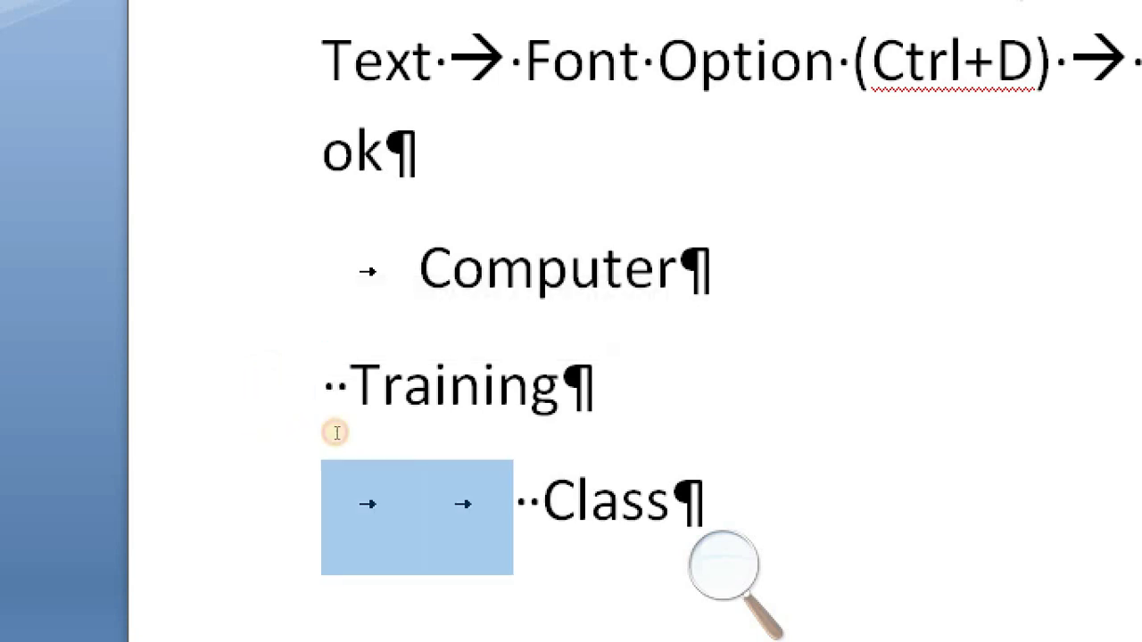
key(Right)
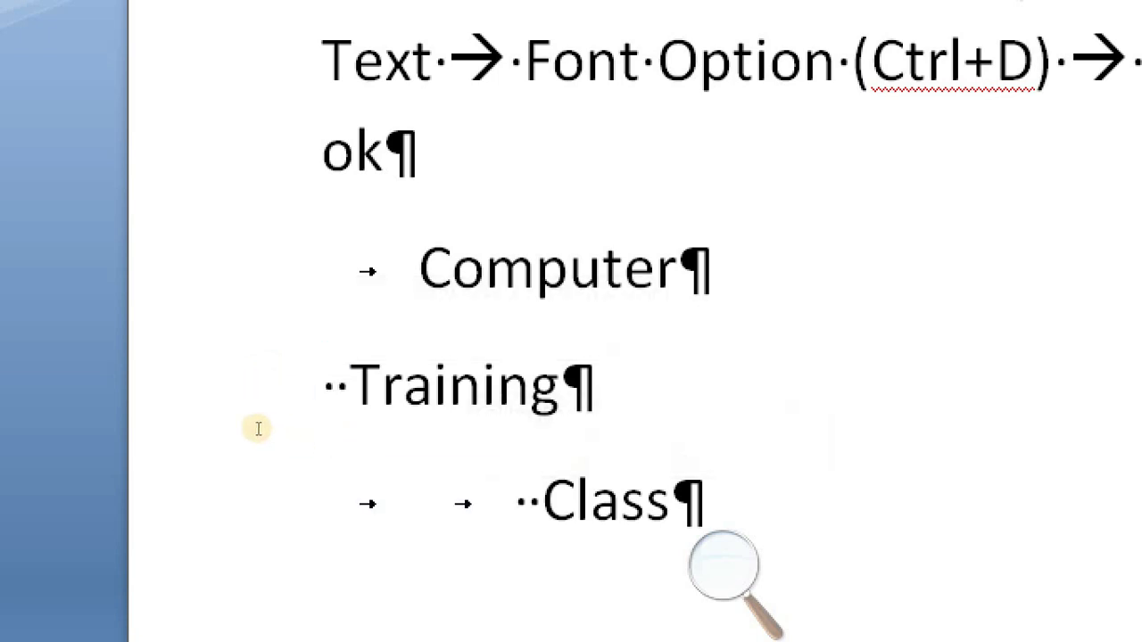
key(shift+Right)
key(shift+Right)
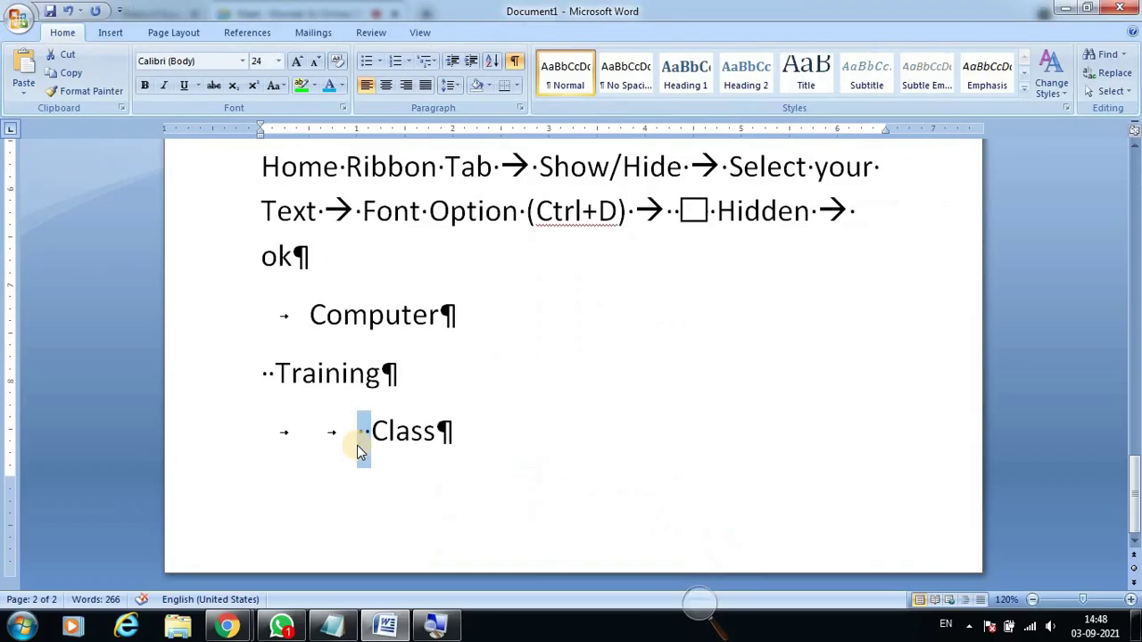
click(471, 432)
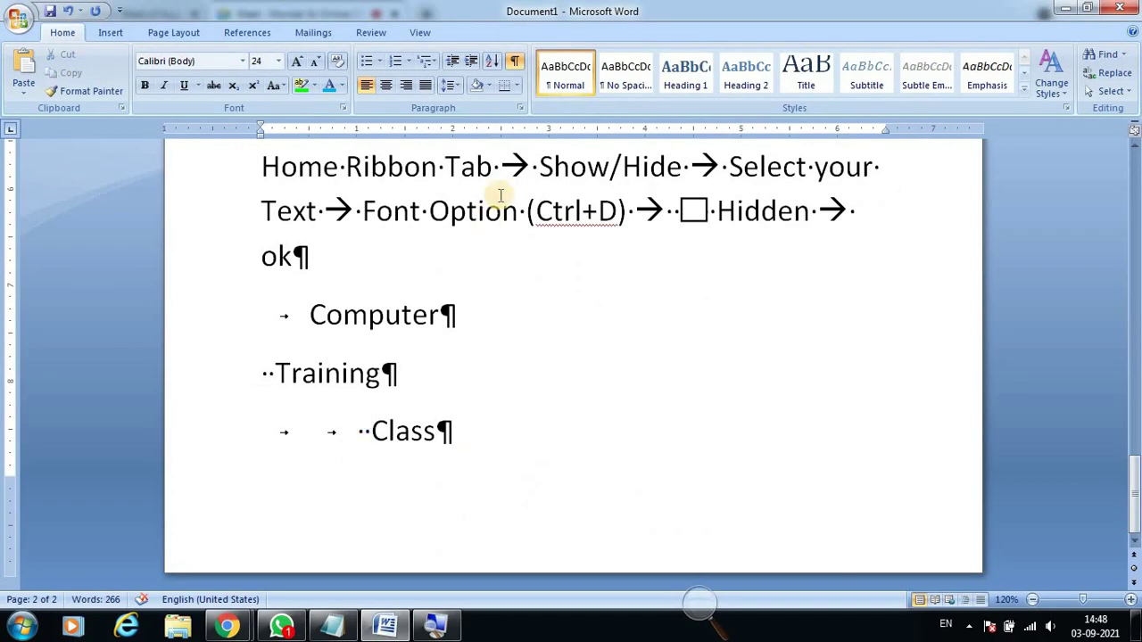
click(516, 62)
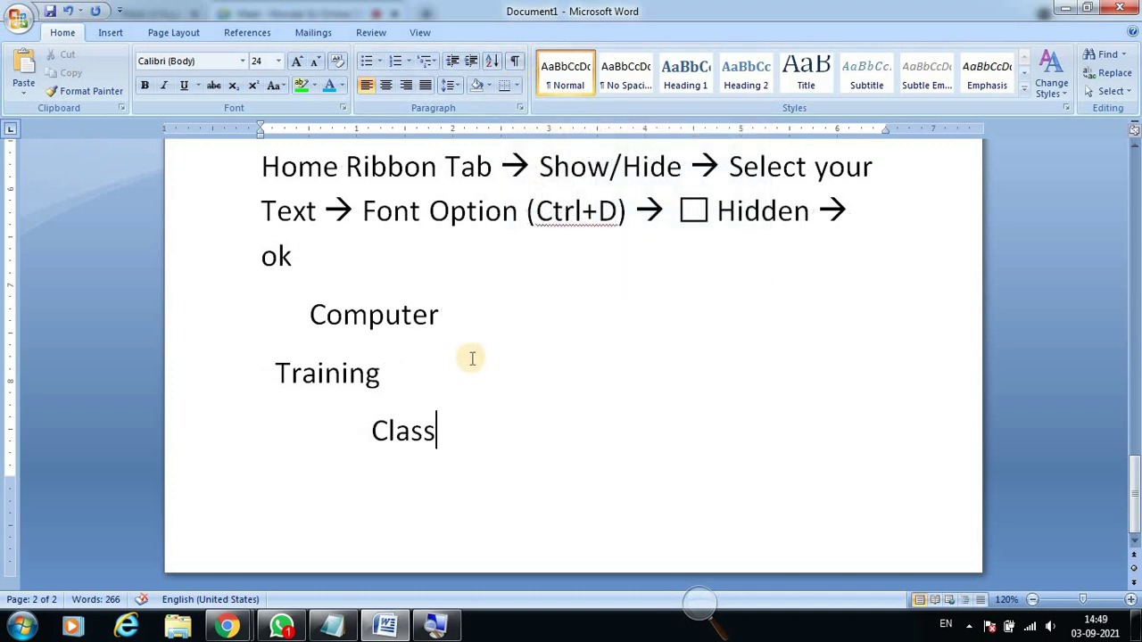
text(*)
key(BackSpace)
key(super+plus)
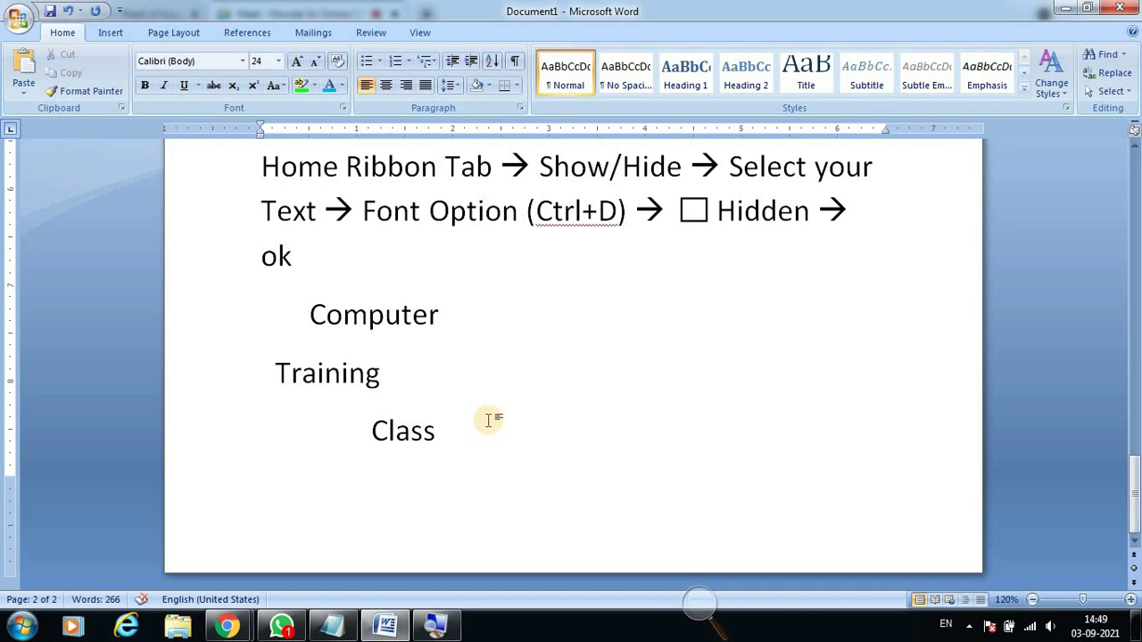
key(ctrl+shift+8)
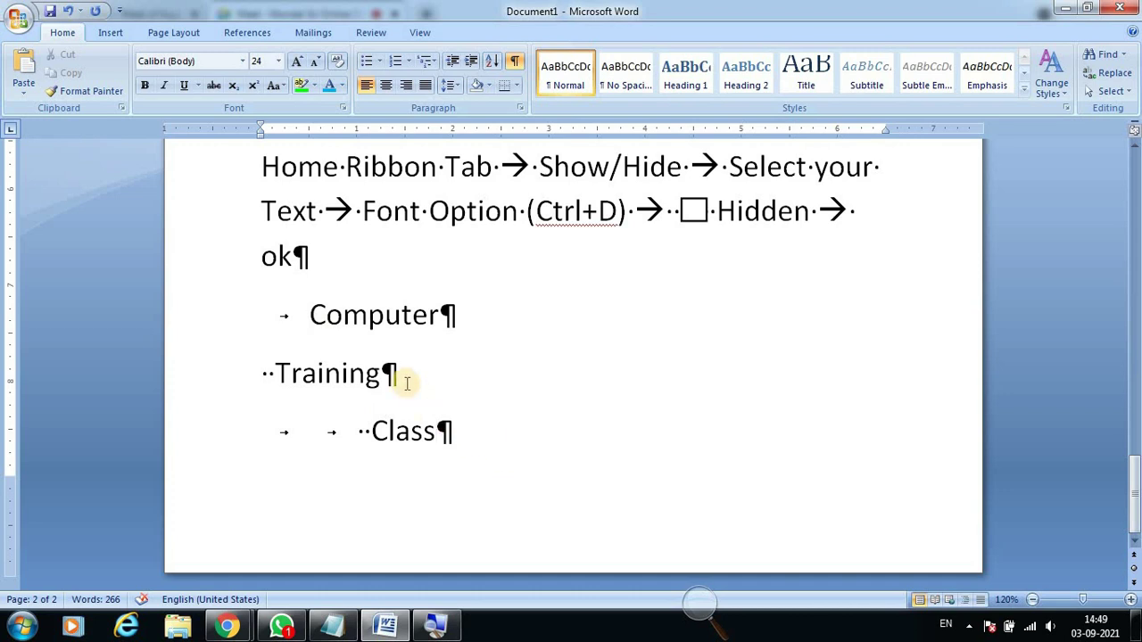
key(ctrl+shift+8)
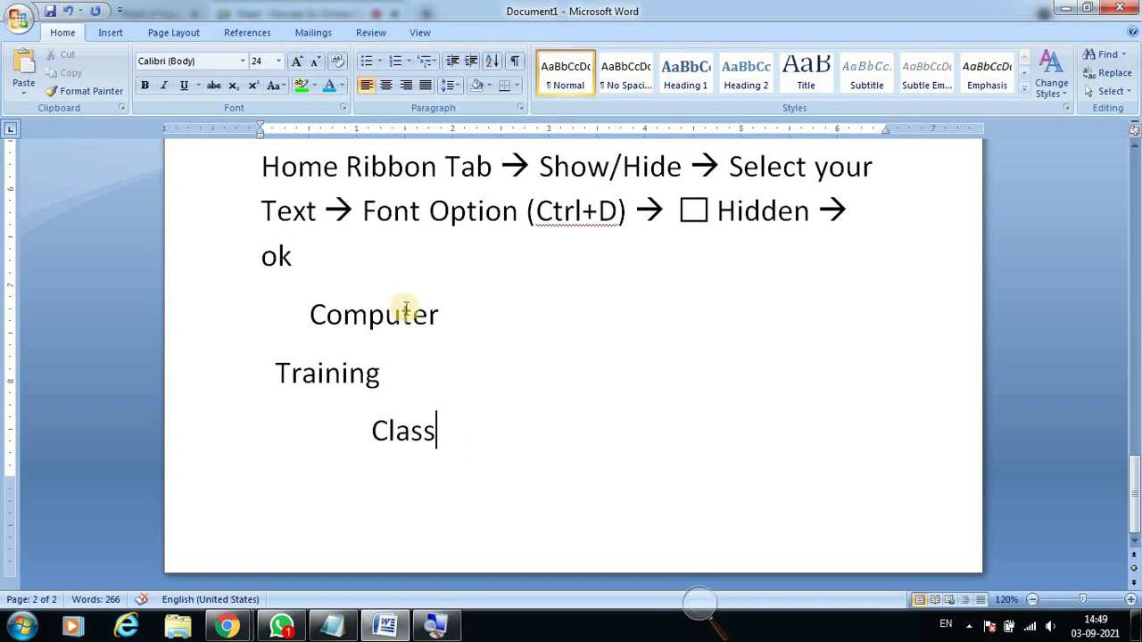
click(330, 278)
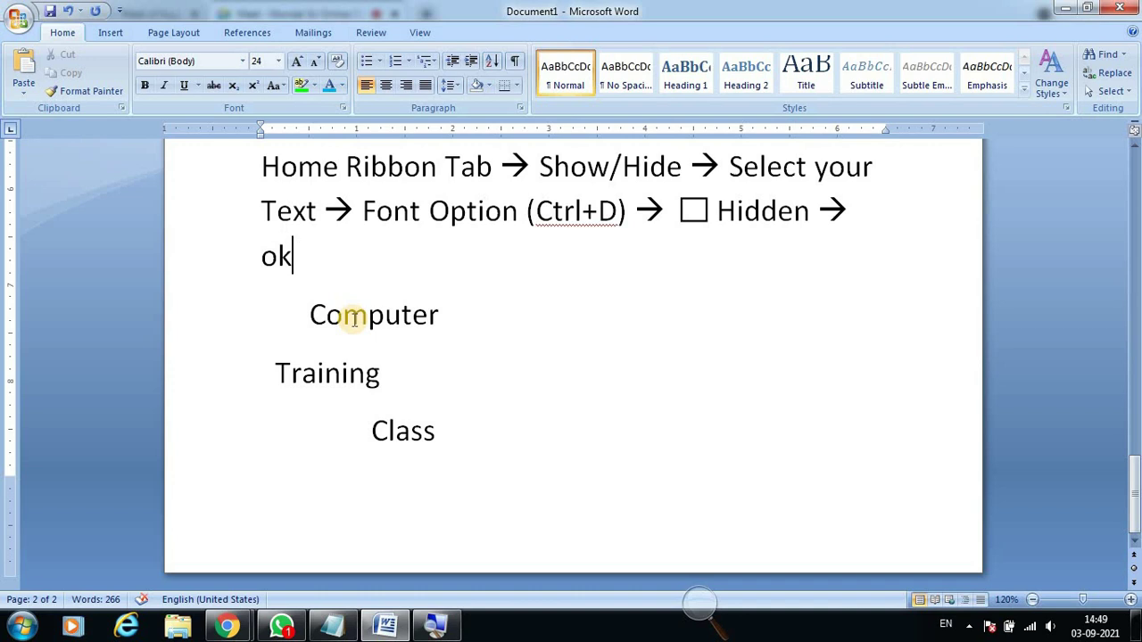
key(ctrl+shift+8)
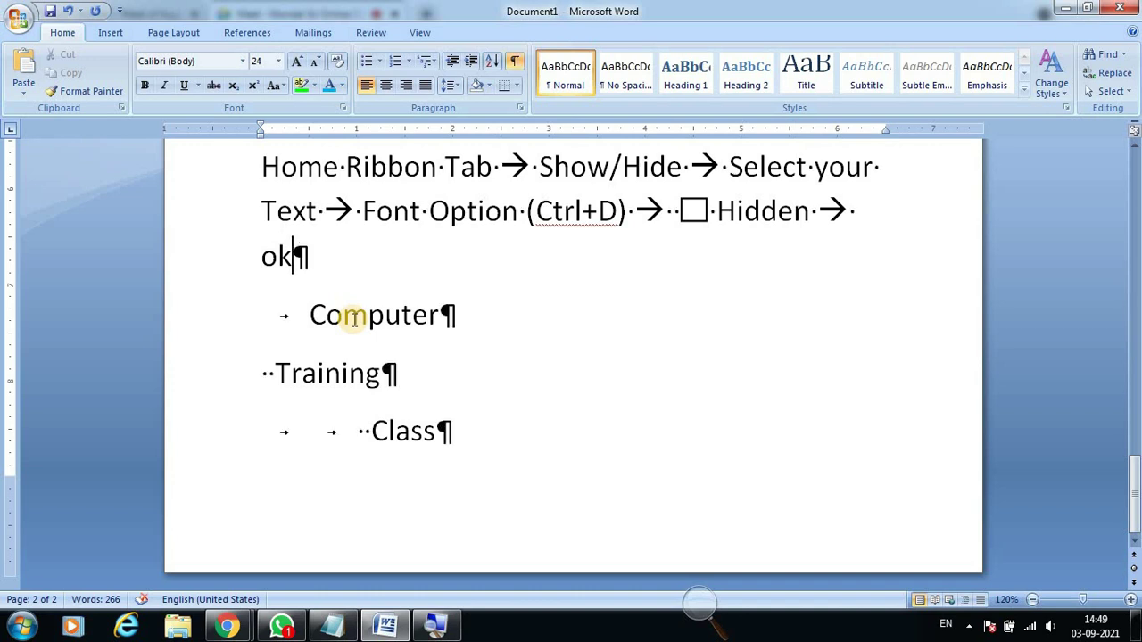
key(ctrl+shift+8)
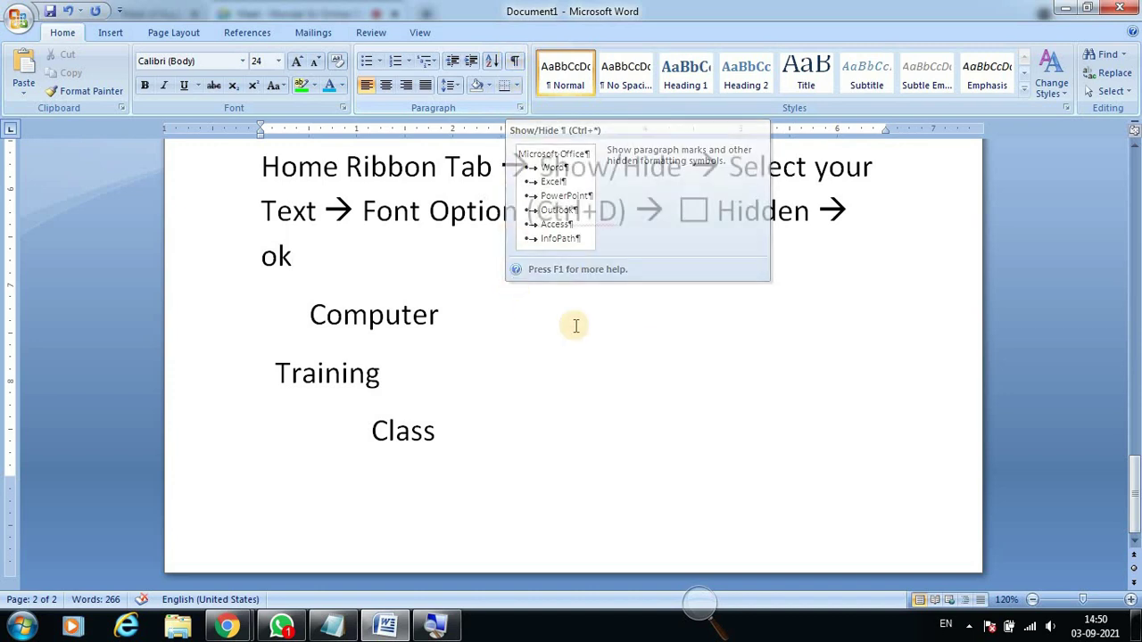
Review the hide and unhide headings and instructions by selecting them.
scroll(624, 325, up, 2)
scroll(772, 331, up, 1)
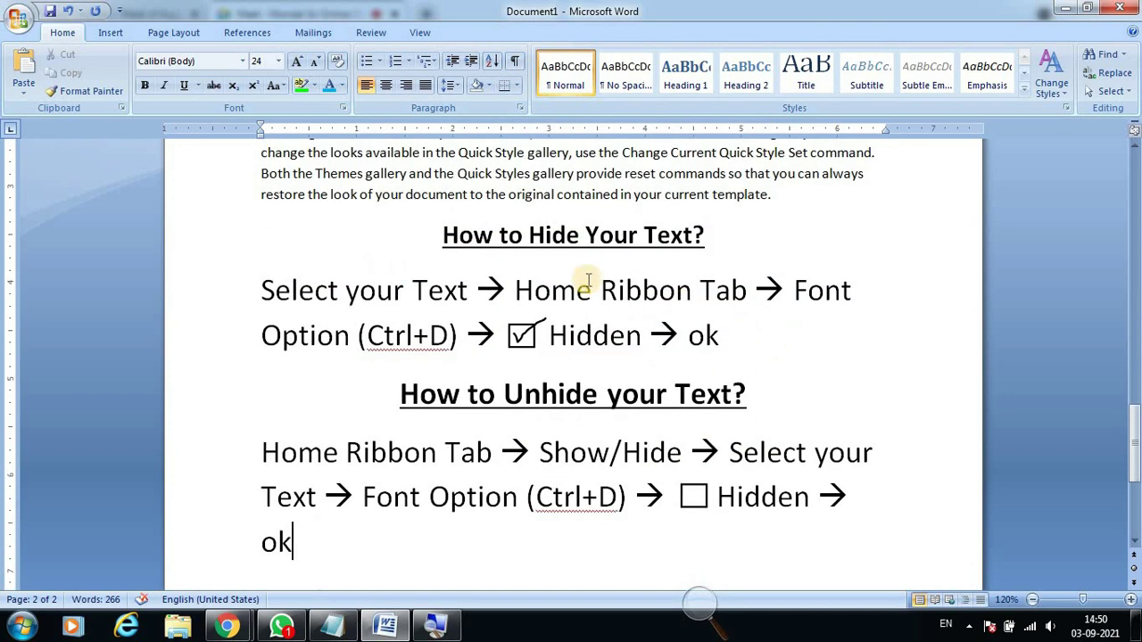
drag(444, 235, 749, 272)
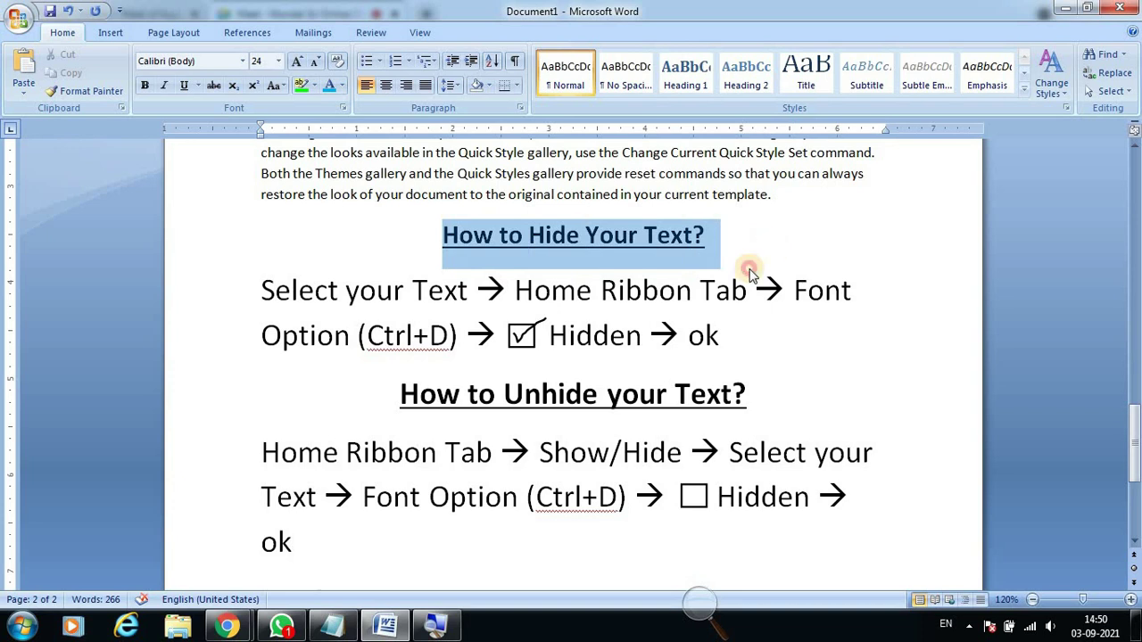
drag(397, 394, 817, 390)
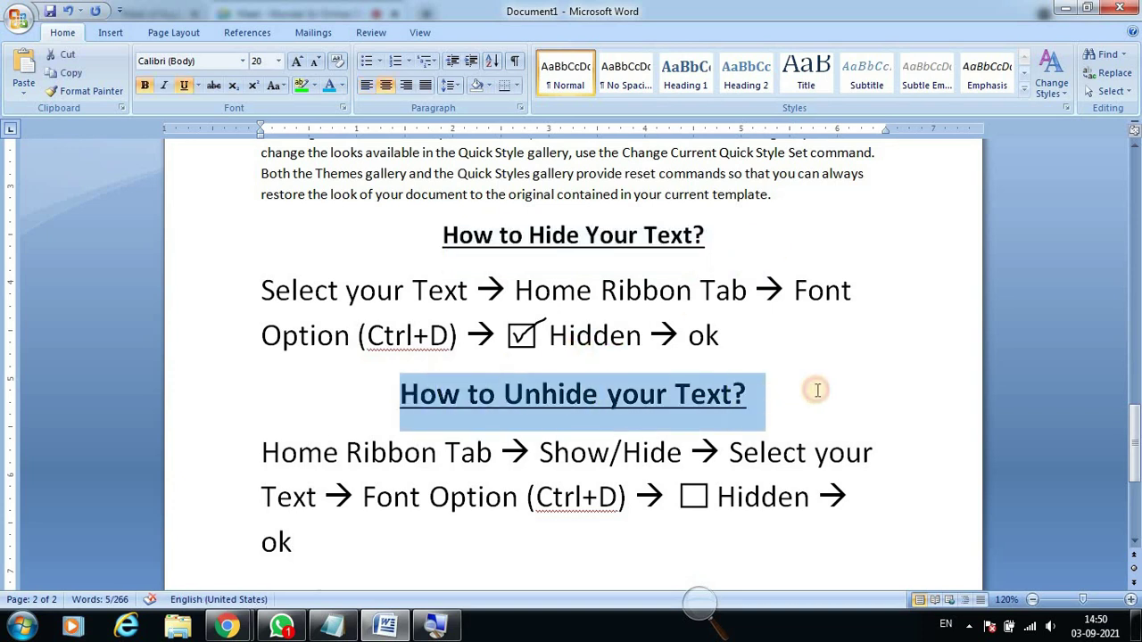
scroll(766, 410, down, 1)
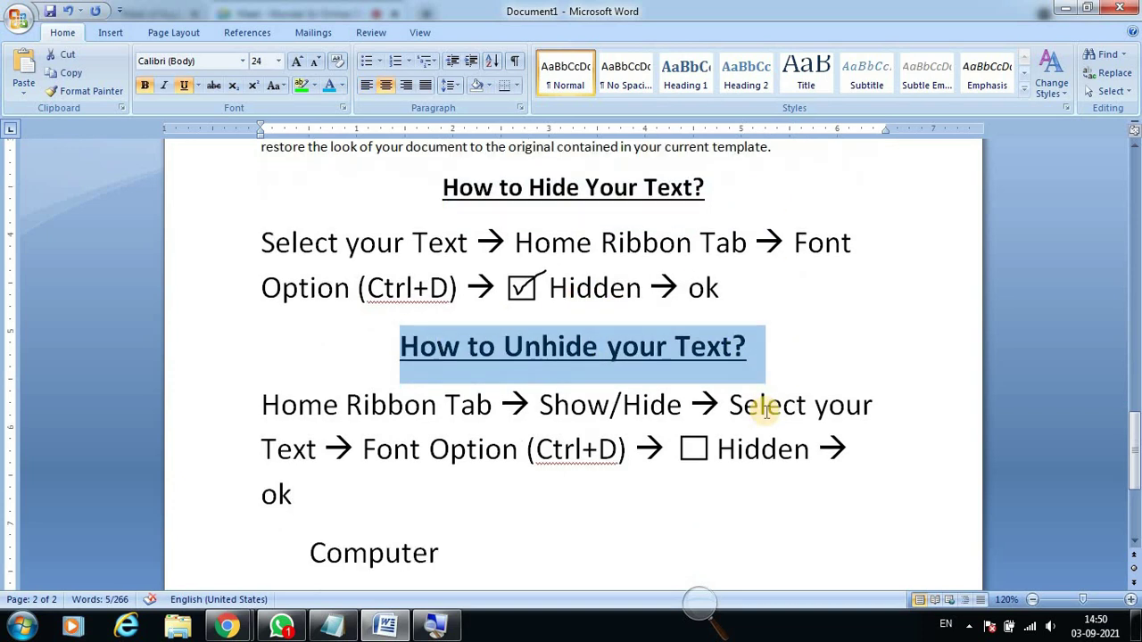
scroll(763, 411, down, 2)
scroll(759, 413, down, 2)
scroll(726, 413, down, 1)
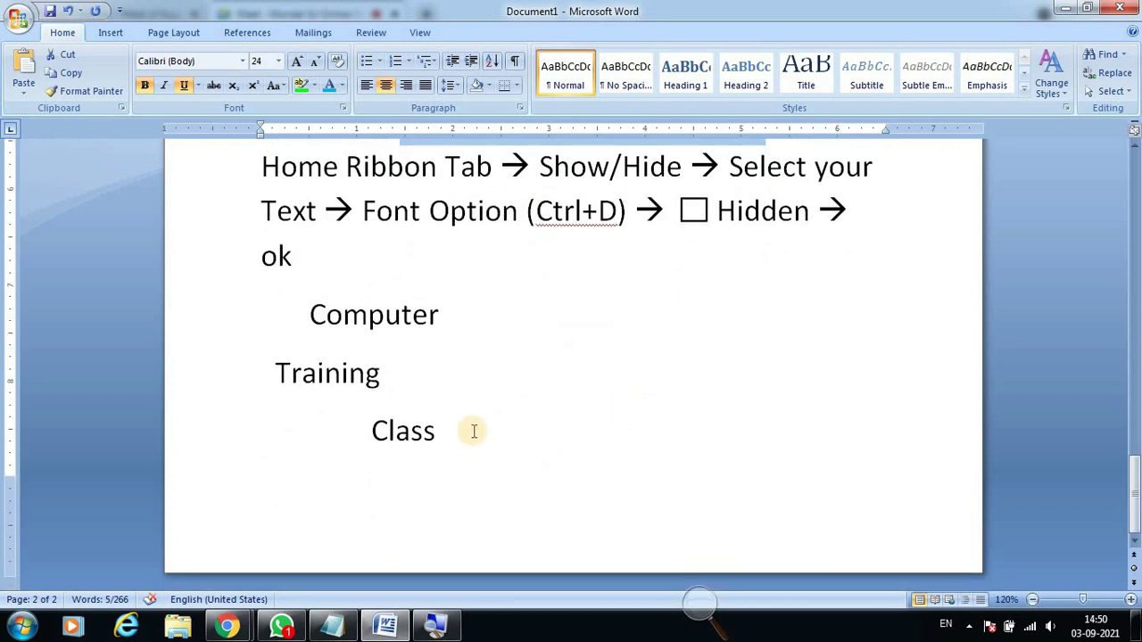
scroll(476, 419, up, 3)
scroll(500, 406, up, 1)
scroll(446, 437, up, 1)
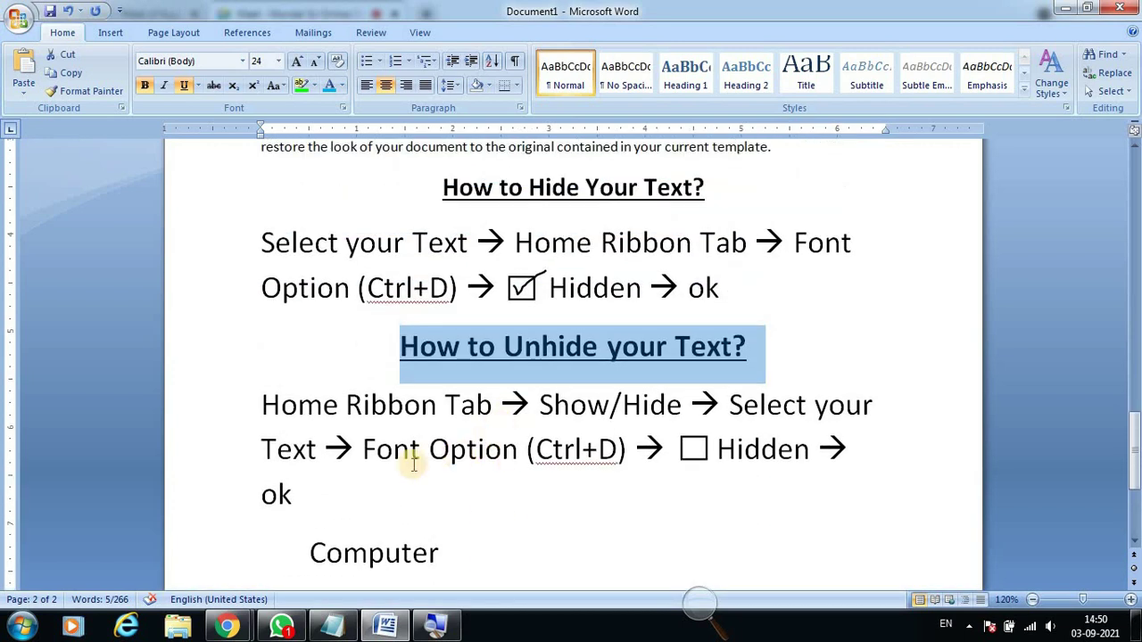
drag(315, 494, 315, 197)
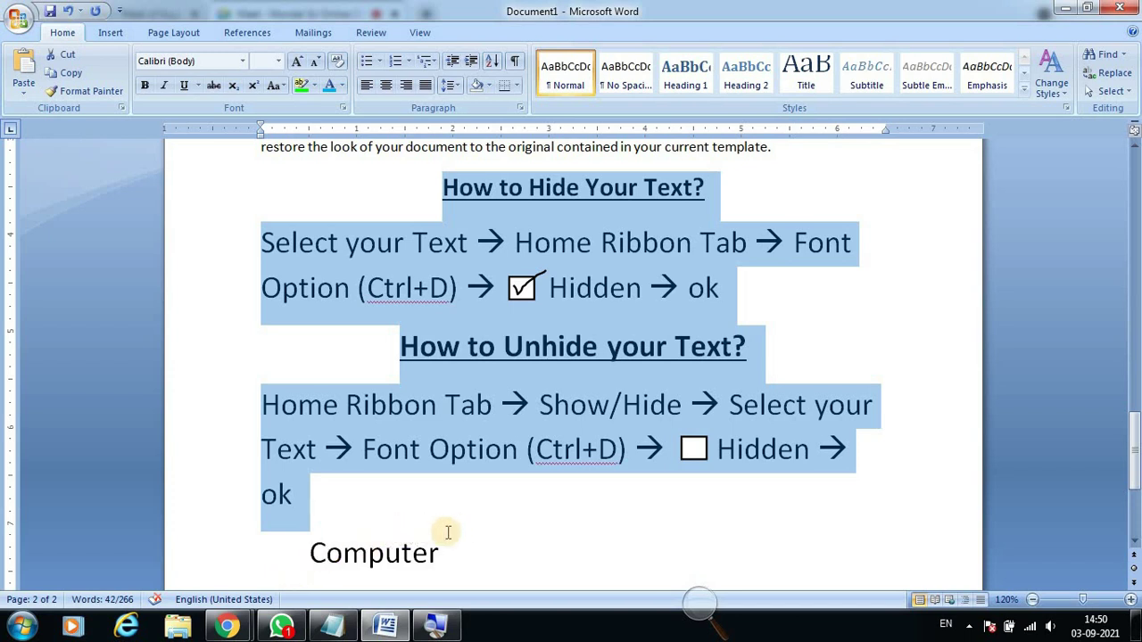
scroll(446, 530, down, 4)
scroll(461, 529, down, 1)
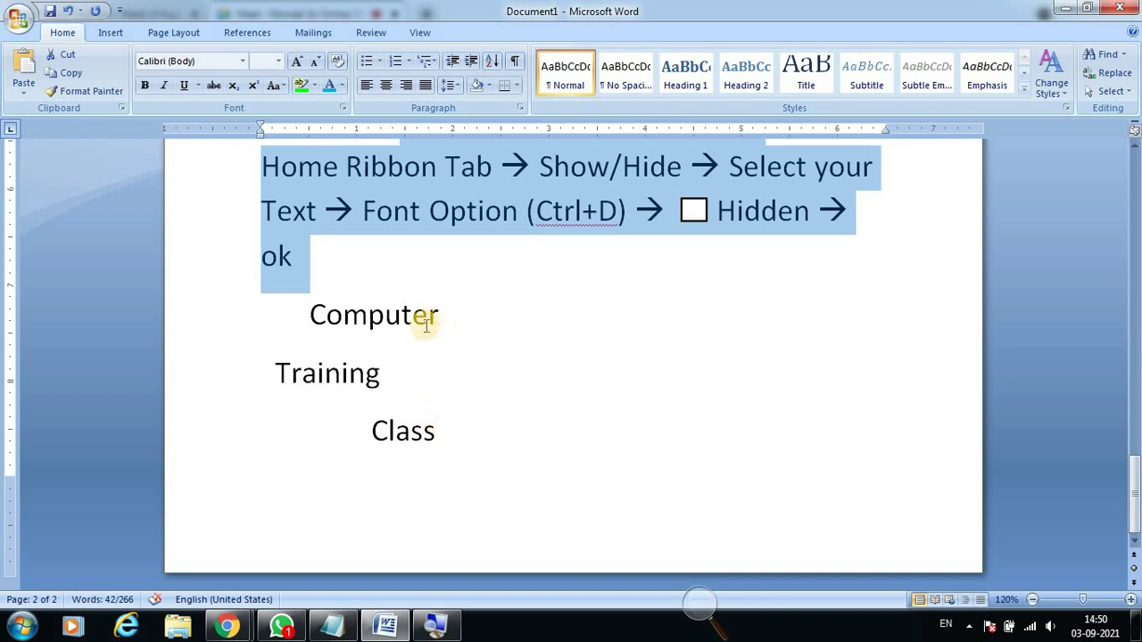
Insert a page break after 'Class' to start a blank page 3.
click(473, 434)
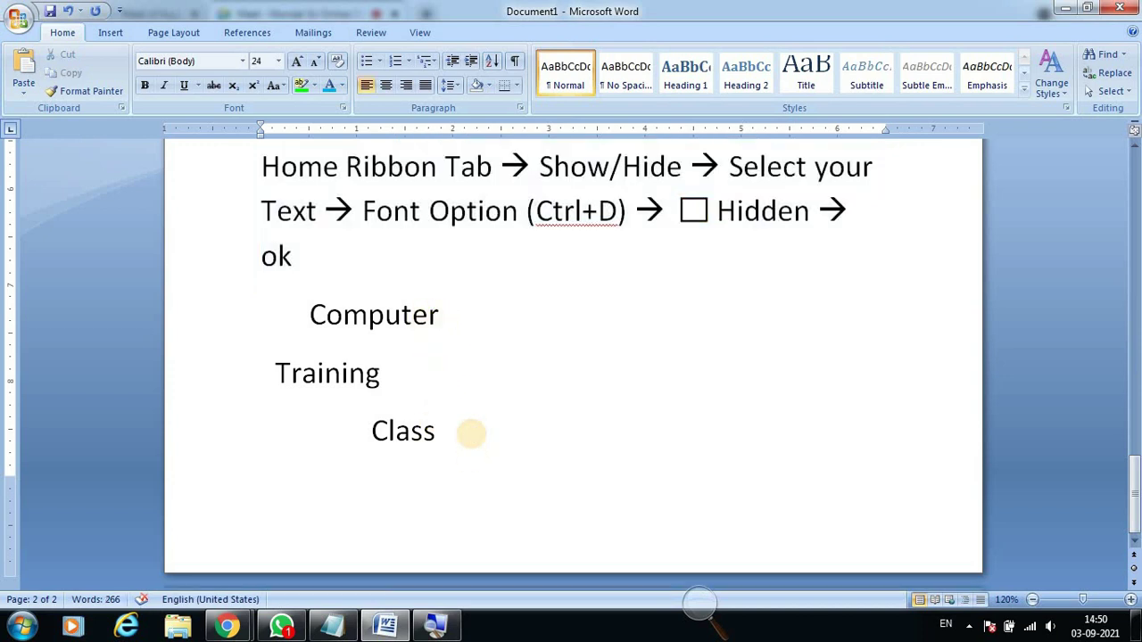
key(Return)
scroll(472, 434, down, 4)
Type 'Symbol' at the top of page 3, add a new line, and select the Symbol line.
scroll(475, 438, down, 1)
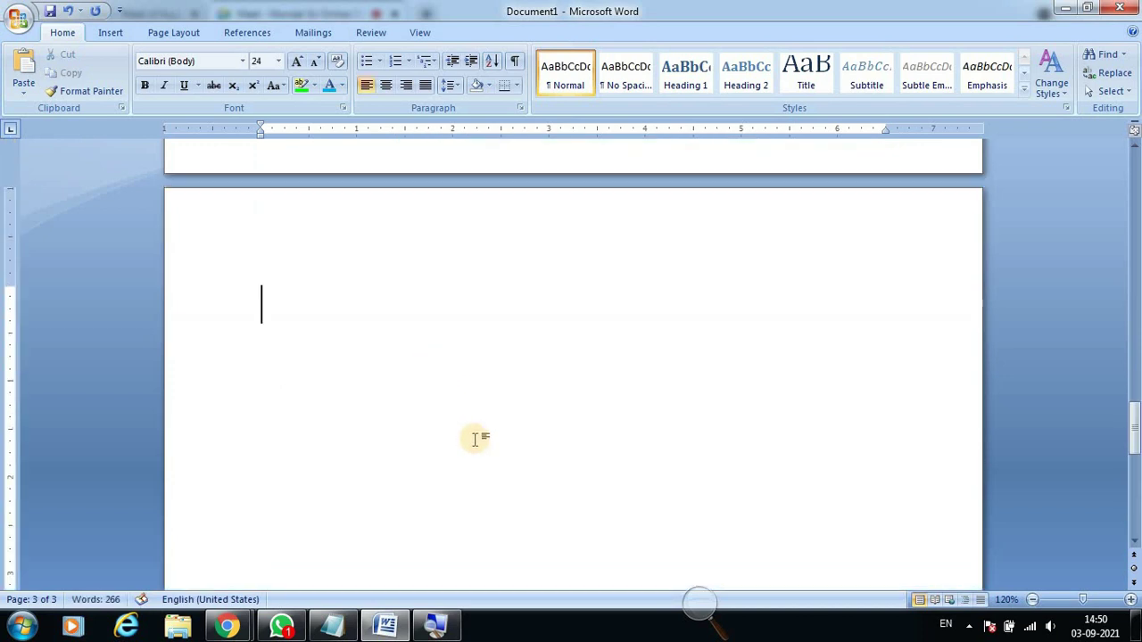
text(S)
text(ym)
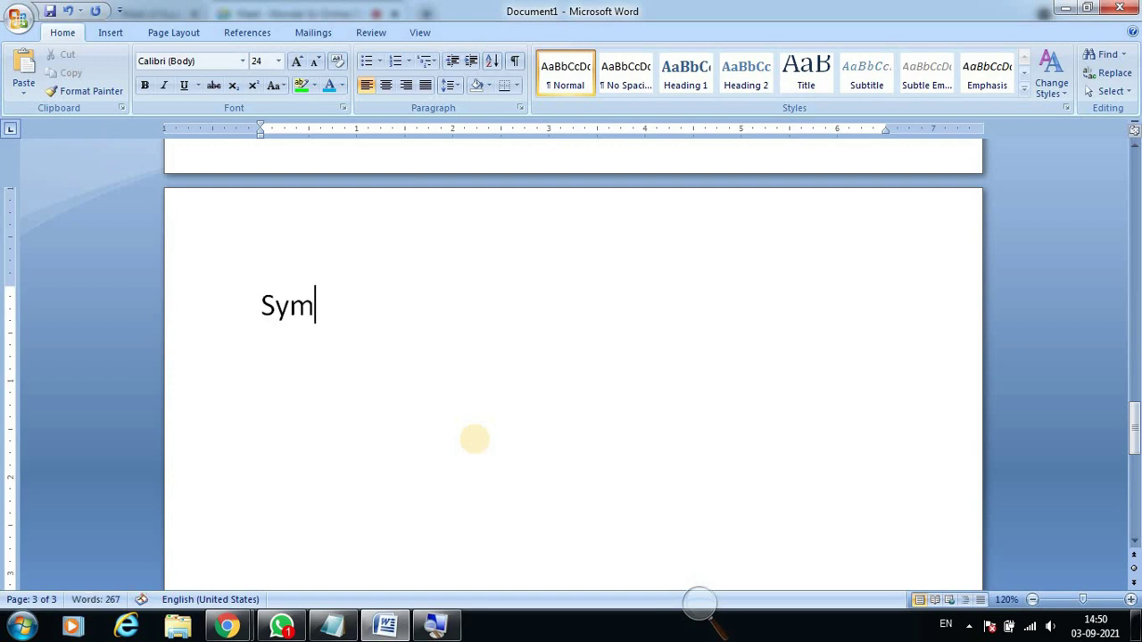
text(bol)
key(Return)
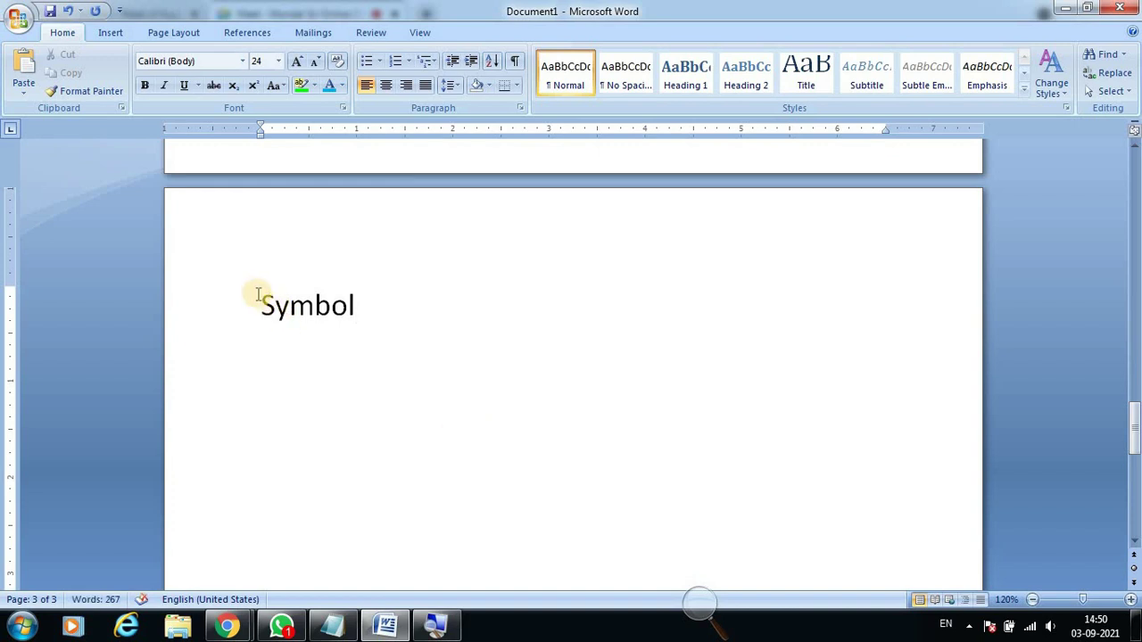
triple_click(303, 306)
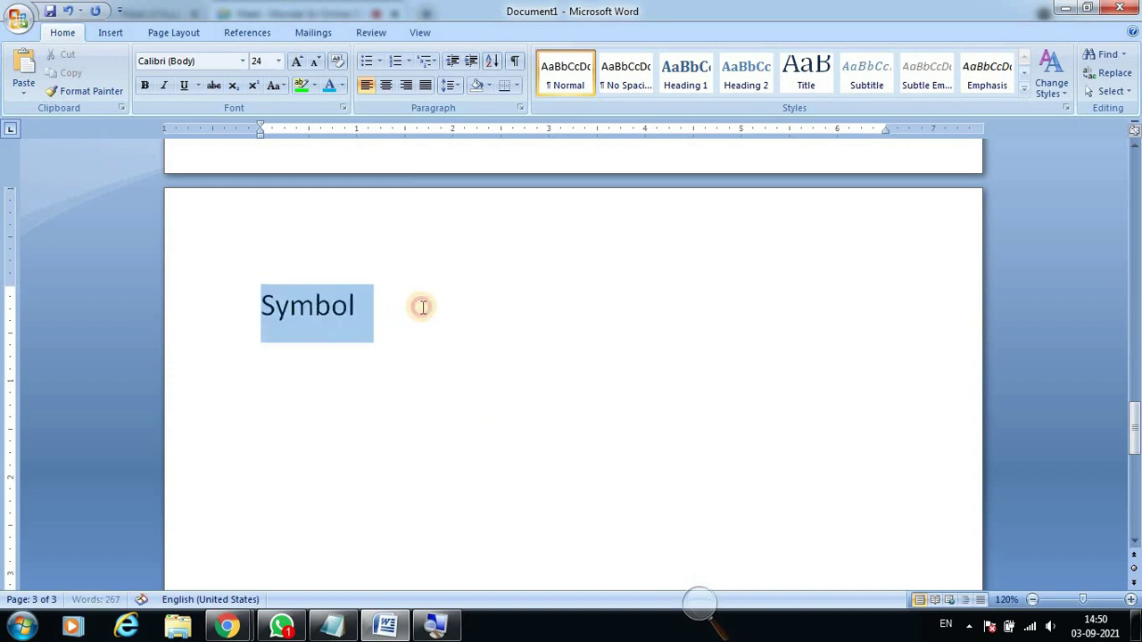
Make 'Symbol' bold, centred, underlined and 48 pt, with the caret on the line below.
click(143, 86)
click(386, 85)
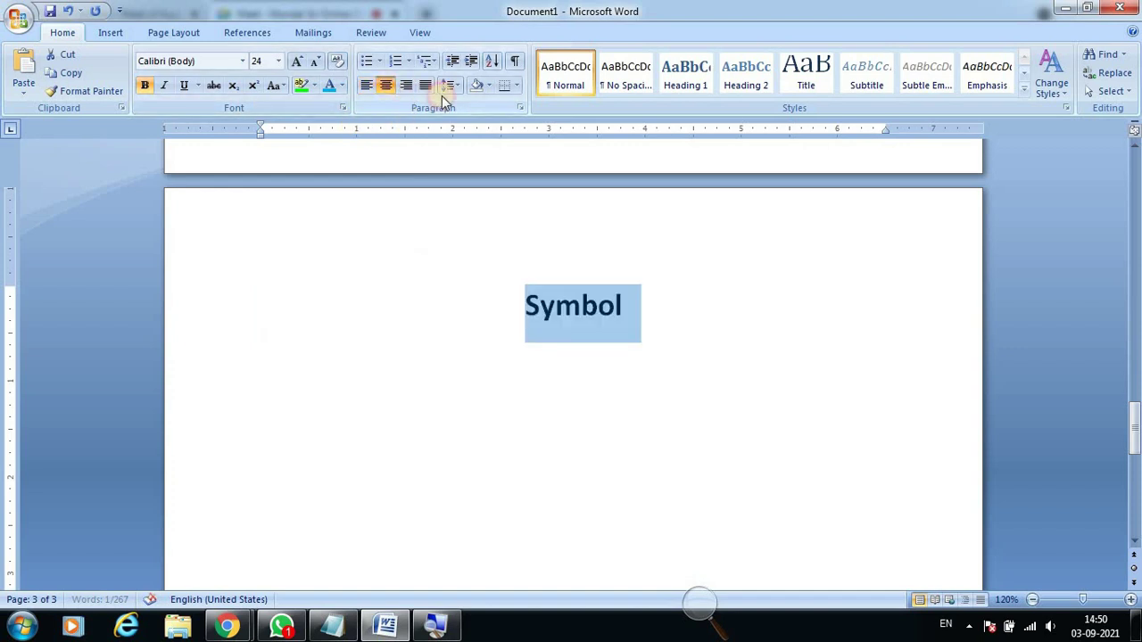
click(297, 60)
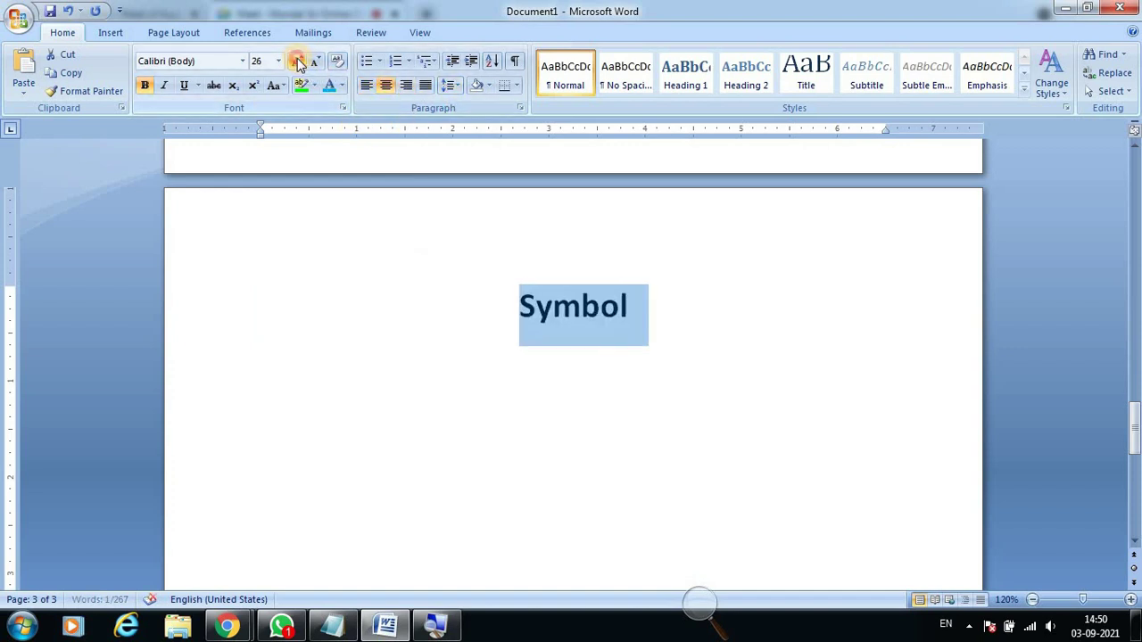
click(297, 61)
click(297, 61)
click(297, 61)
click(717, 332)
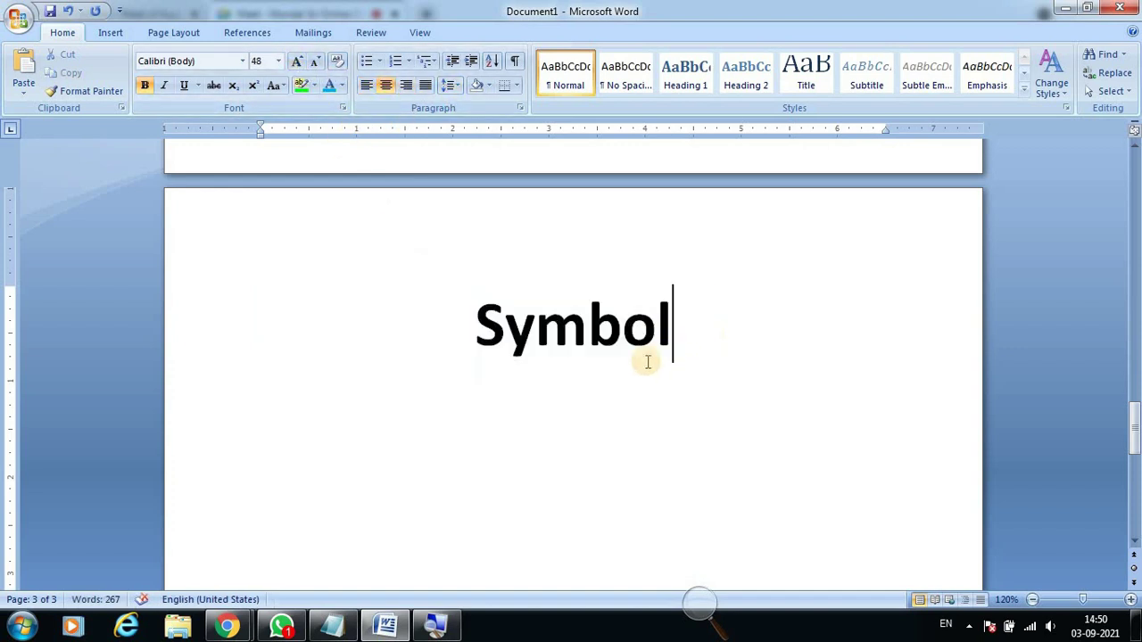
scroll(648, 362, down, 1)
scroll(648, 361, down, 1)
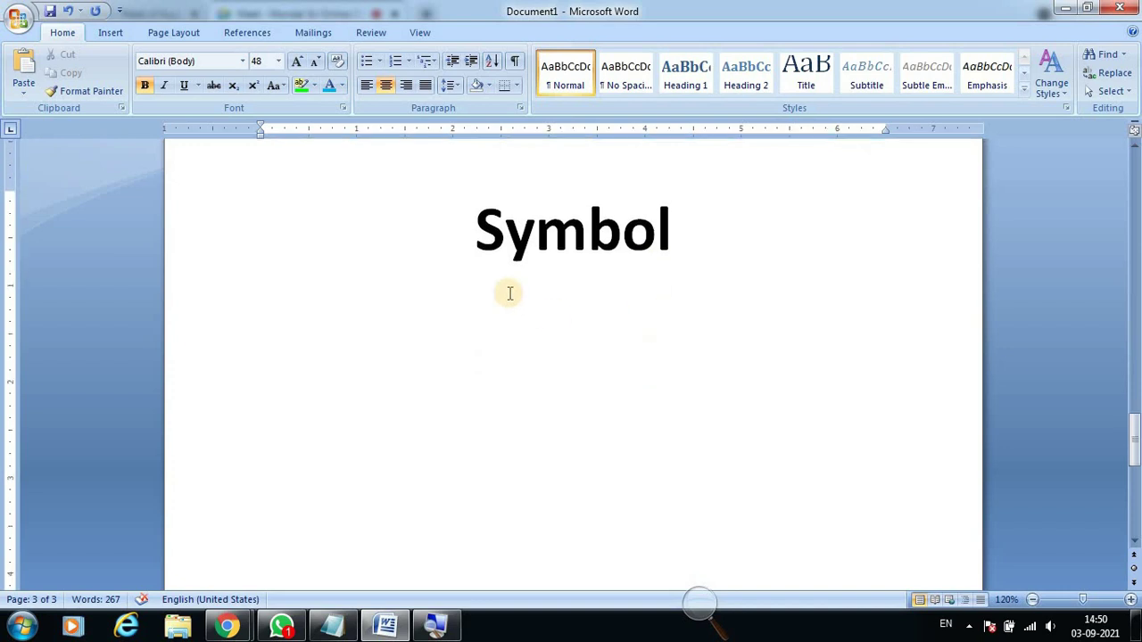
drag(472, 229, 657, 239)
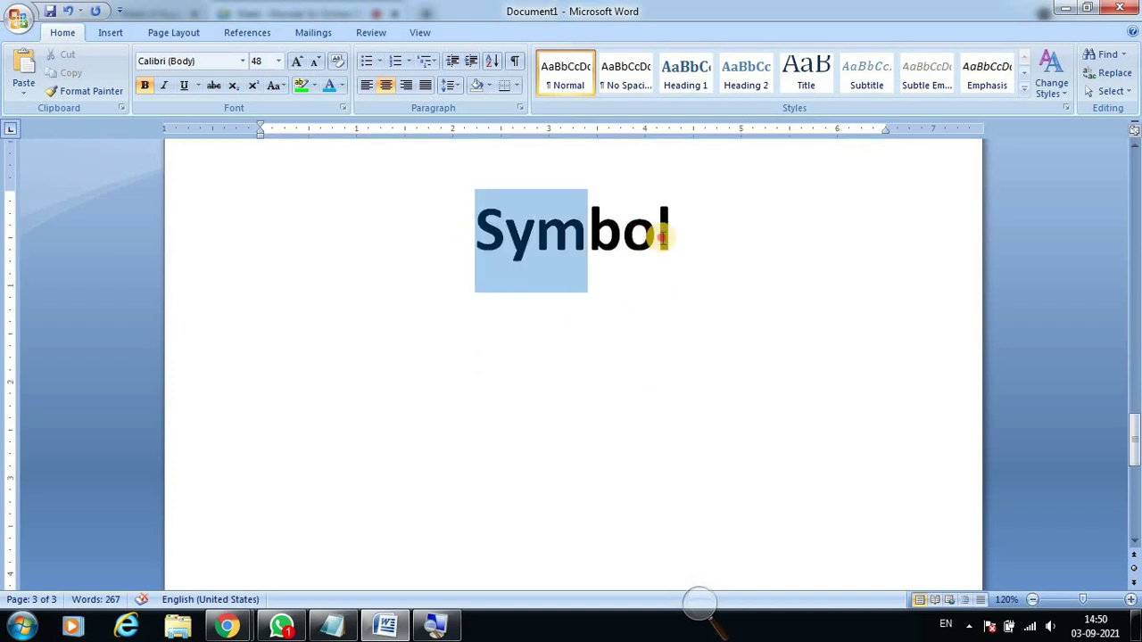
click(184, 84)
click(738, 370)
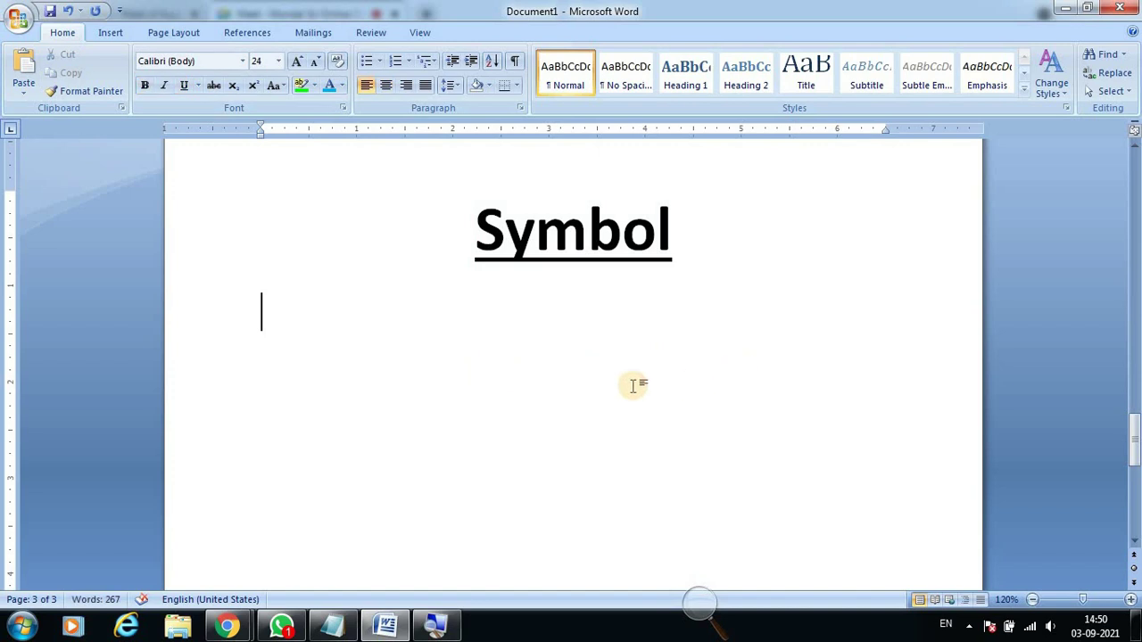
click(571, 383)
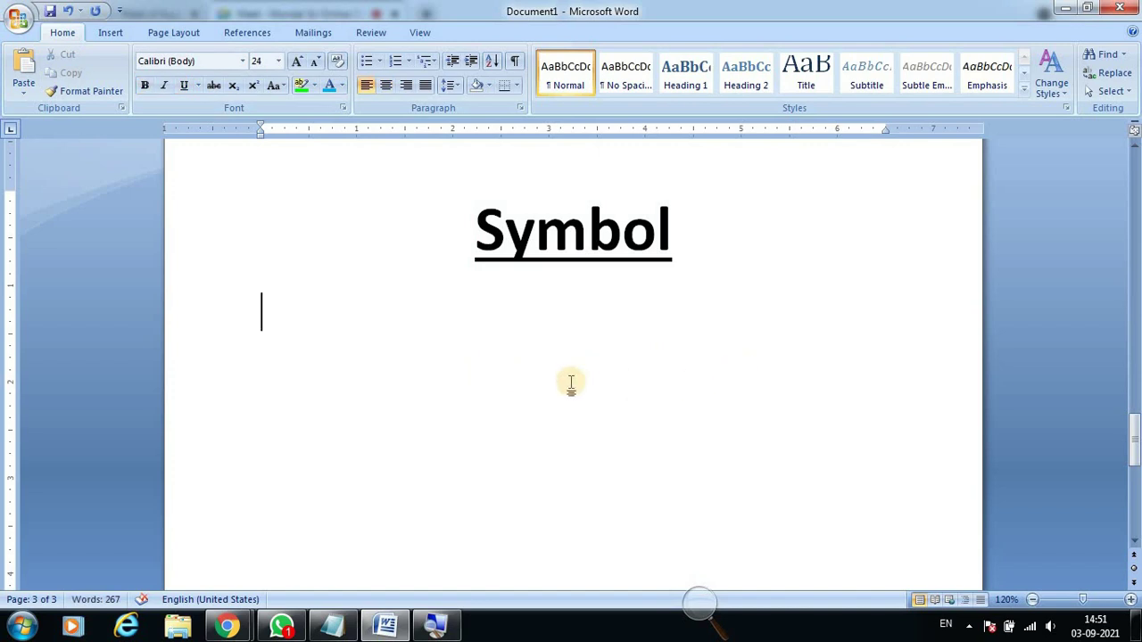
Type 10 on the line below the title, removing a stray slash.
text(10)
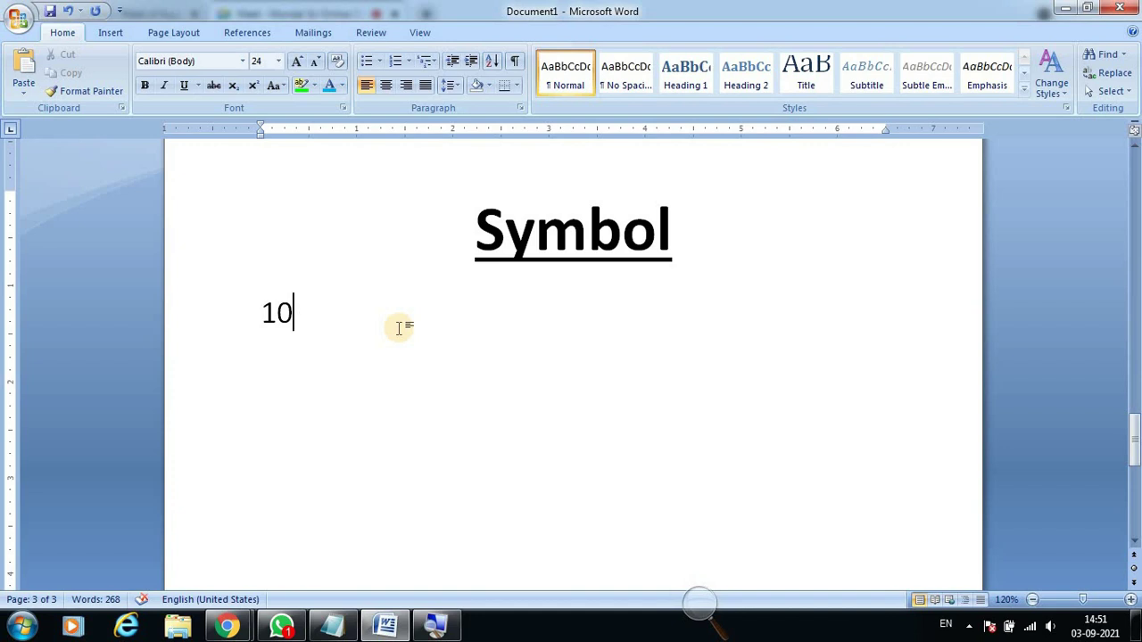
text(/)
key(BackSpace)
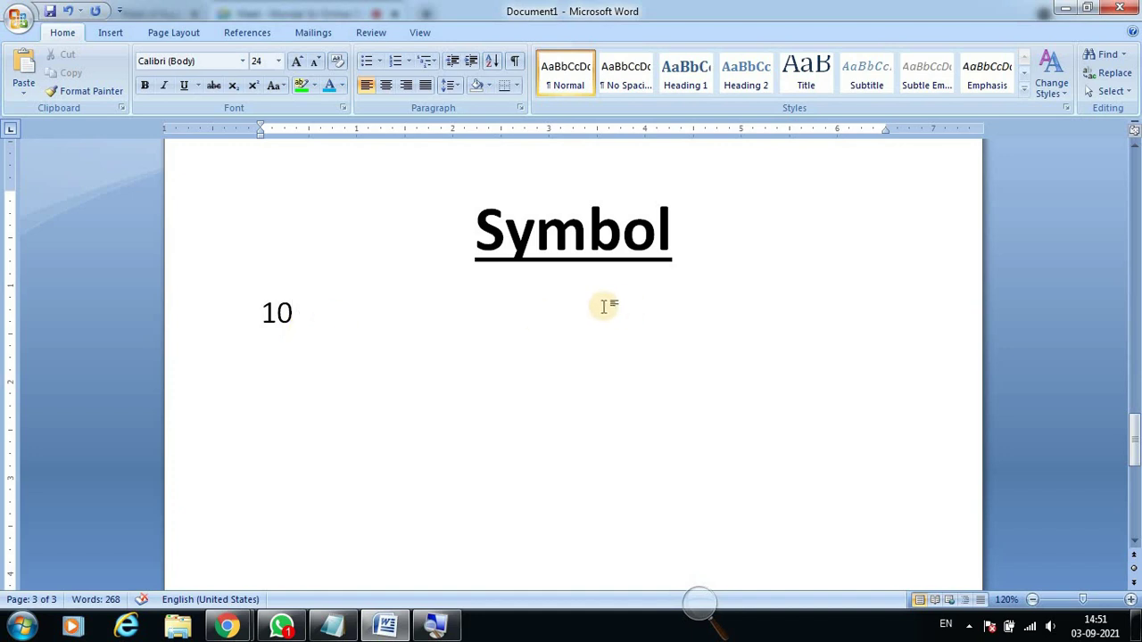
key(Up)
Above 10, type the steps 'Insert Ribbon tab → Symbol → More Symbol…'.
click(258, 312)
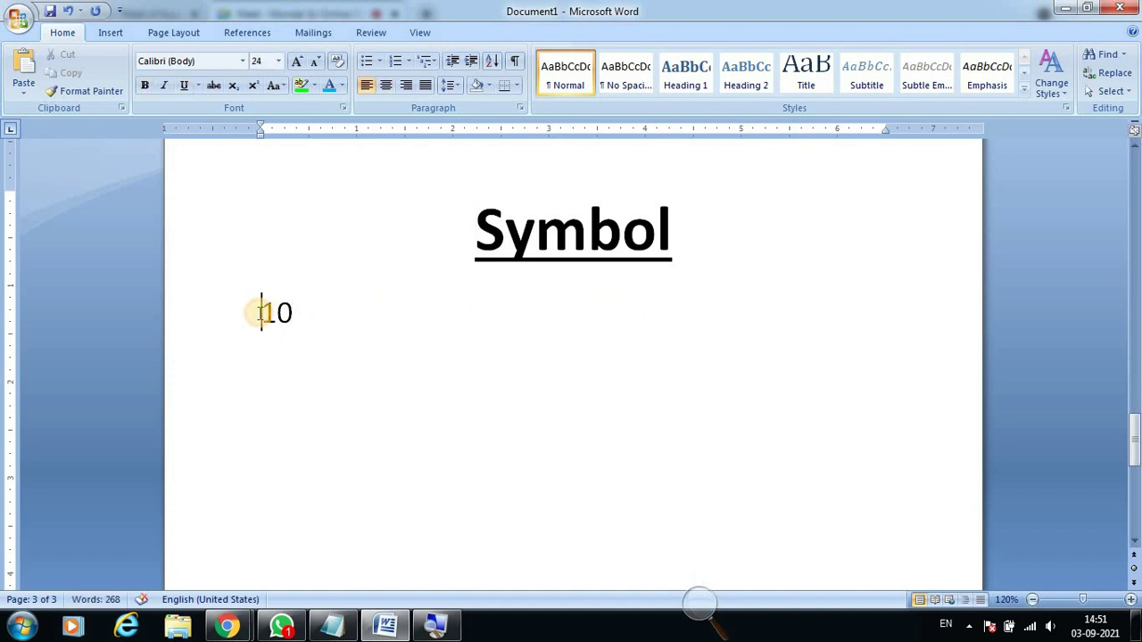
key(Return)
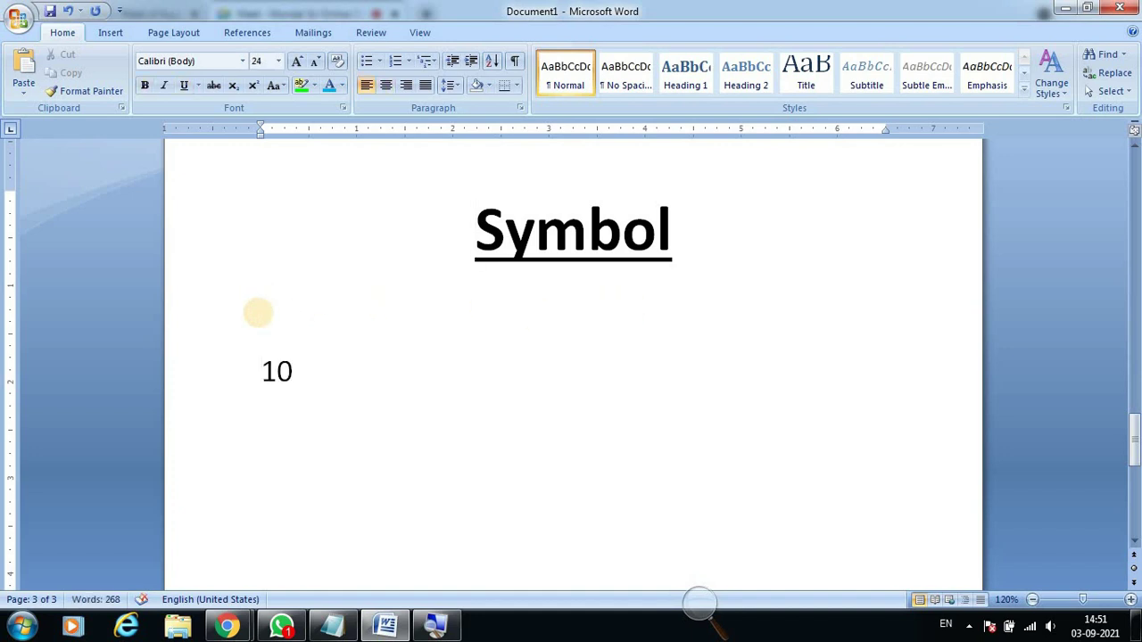
text(Insert )
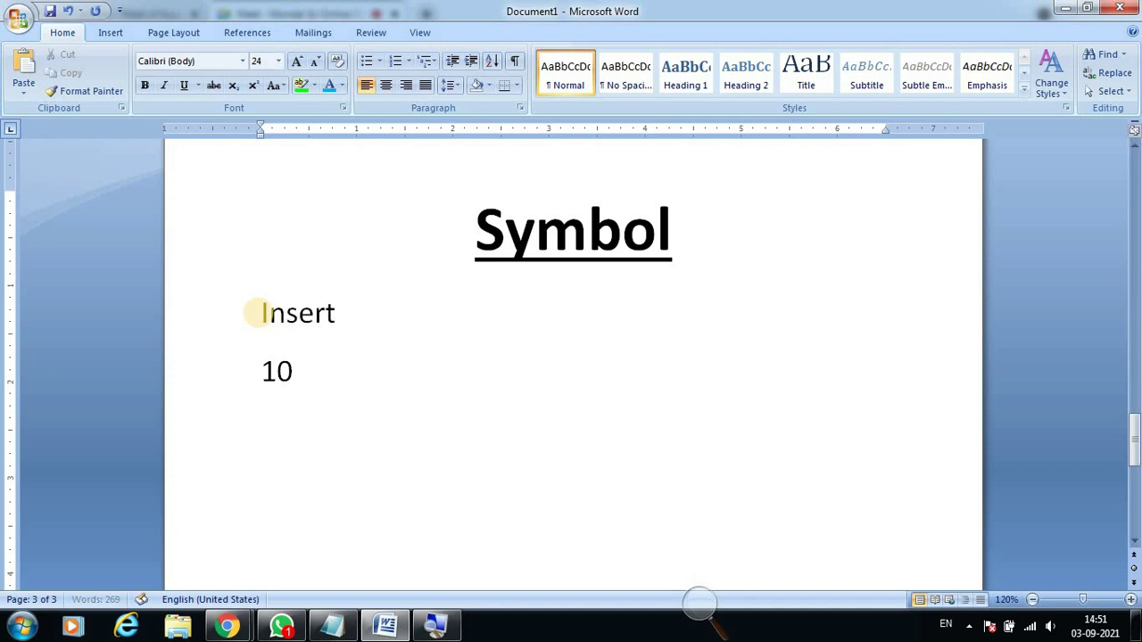
text(Ribbon)
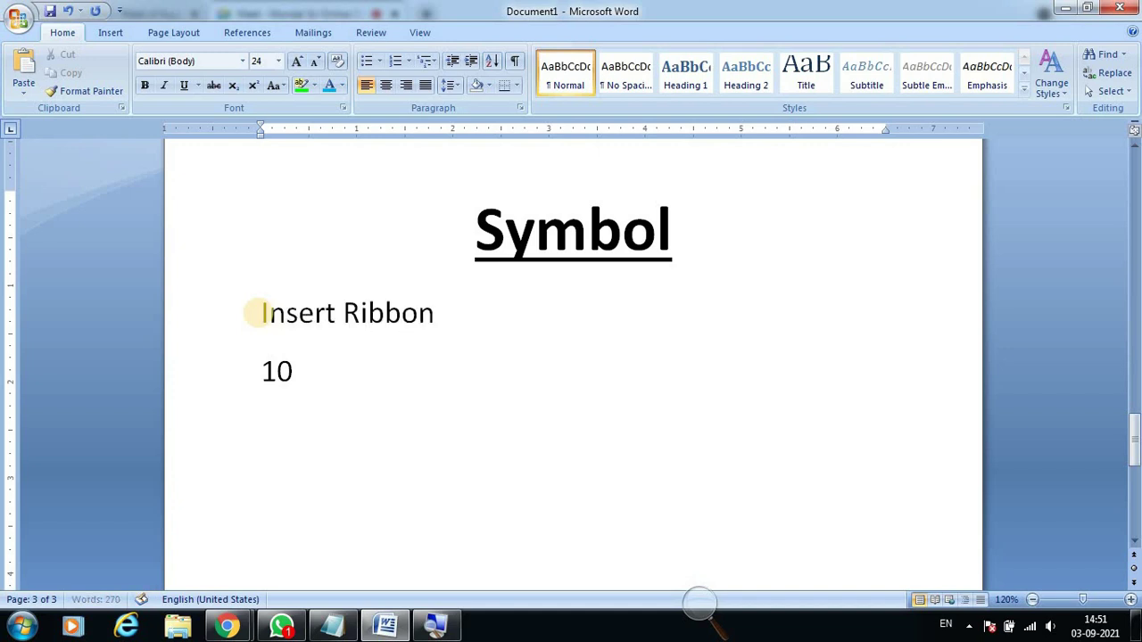
text( Tab)
text(--> )
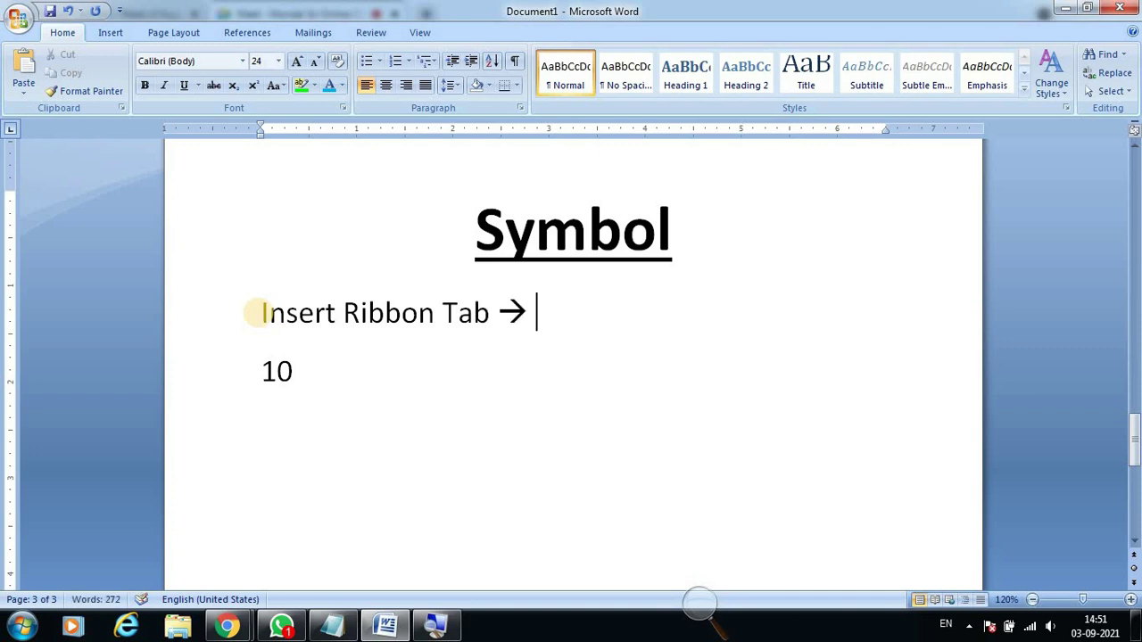
text(Sy)
text(mbol)
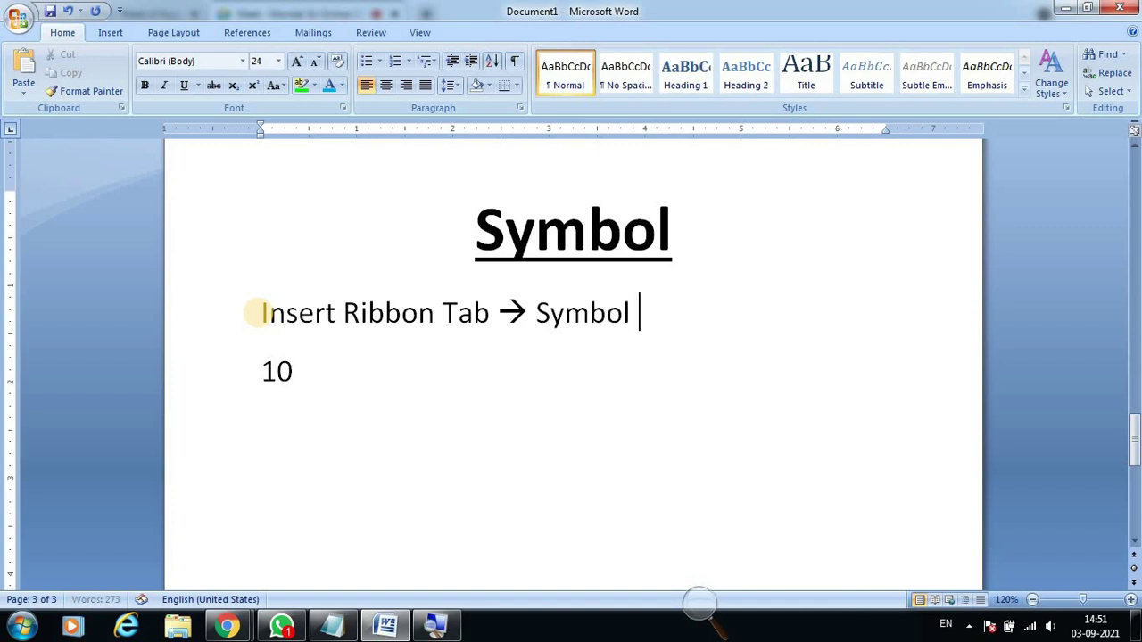
text(> )
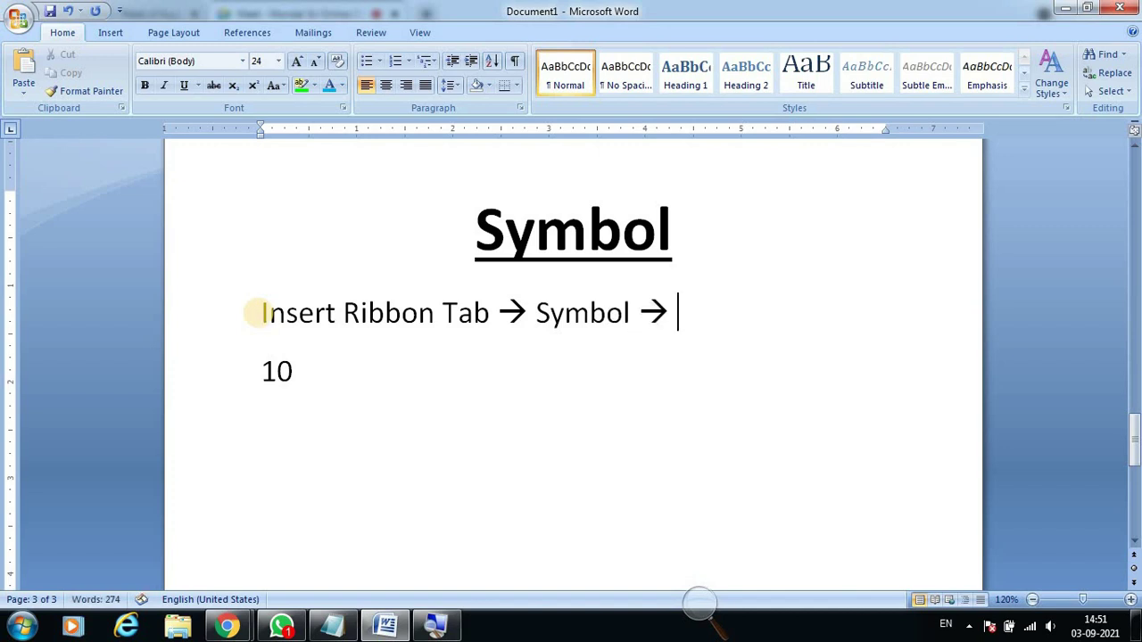
text(More)
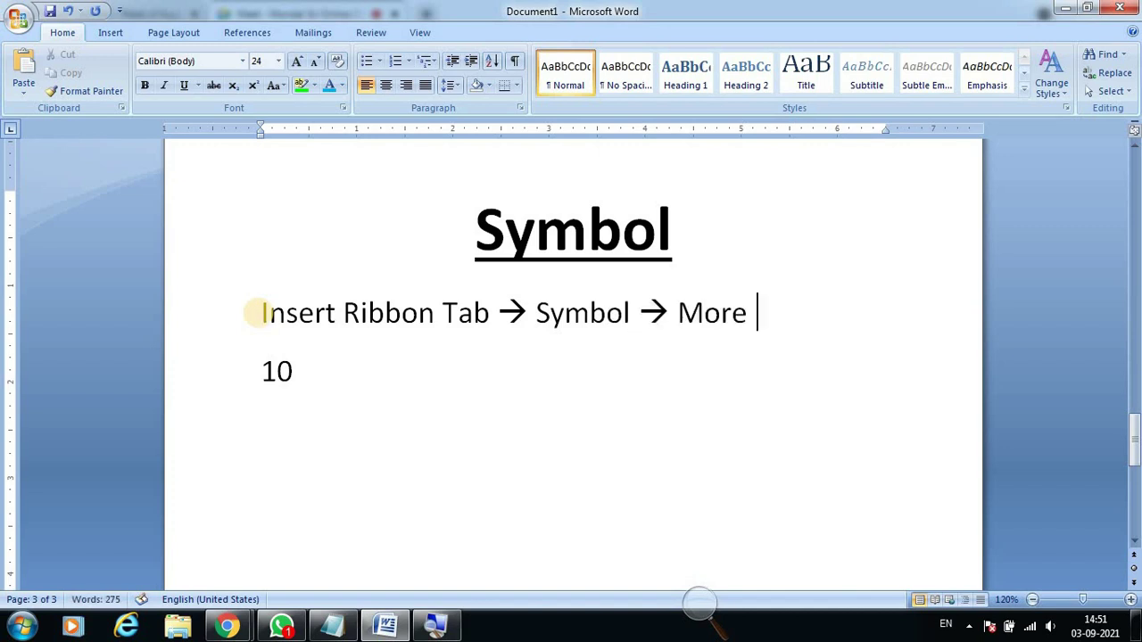
text(S)
key(BackSpace)
text(m)
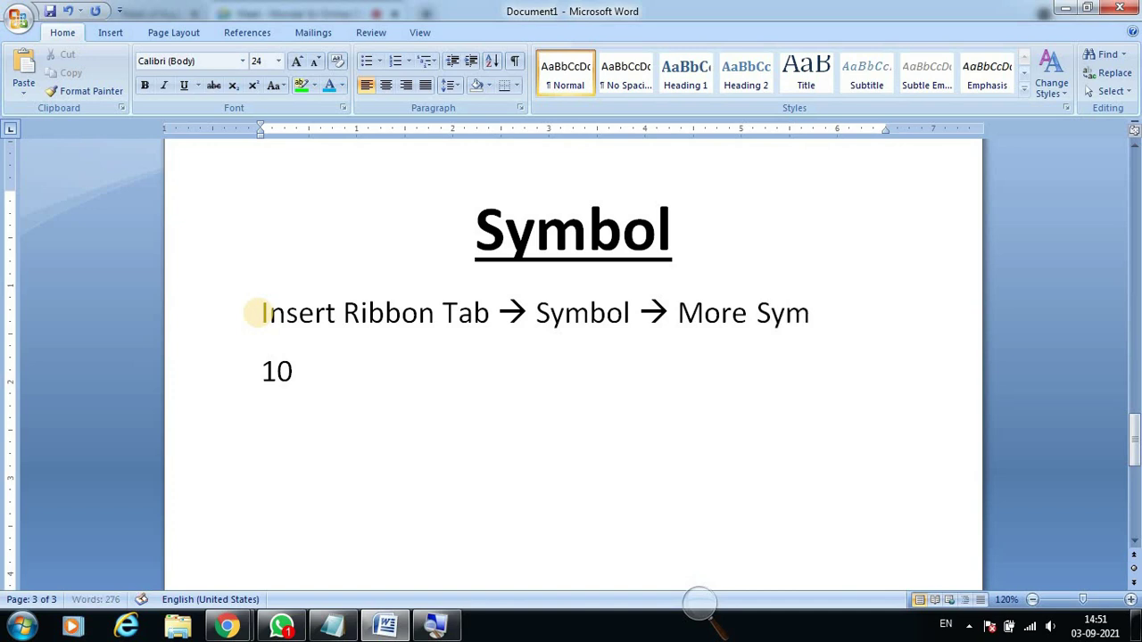
text(bol..)
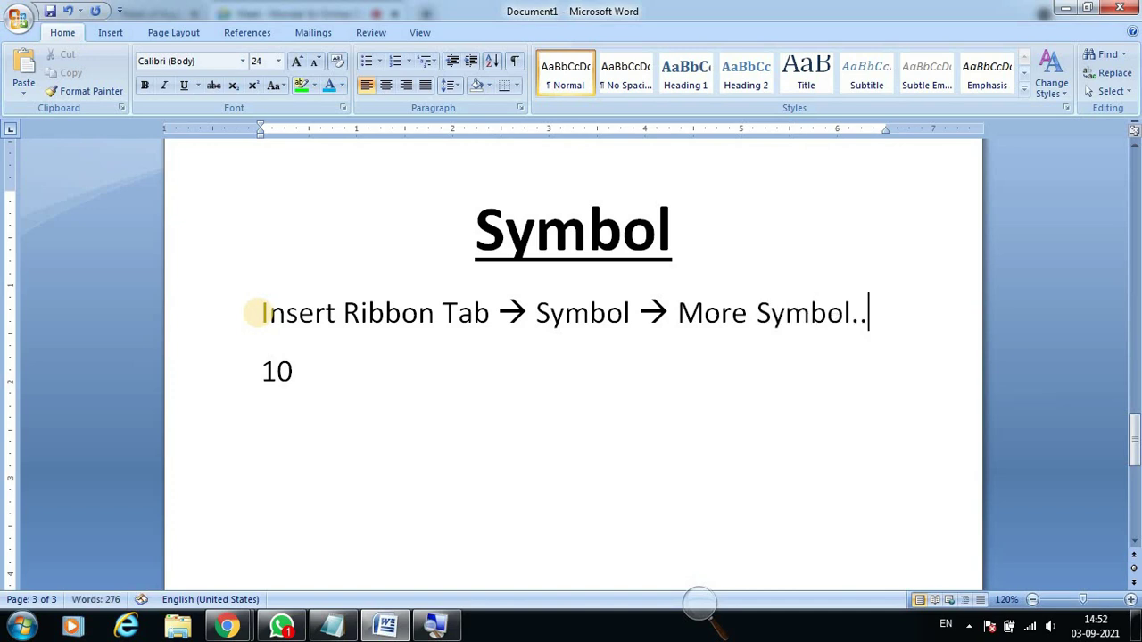
text(.)
key(Return)
Continue with '→ Choose any symbol → Insert and Close' and leave an empty line before 10.
text(-->)
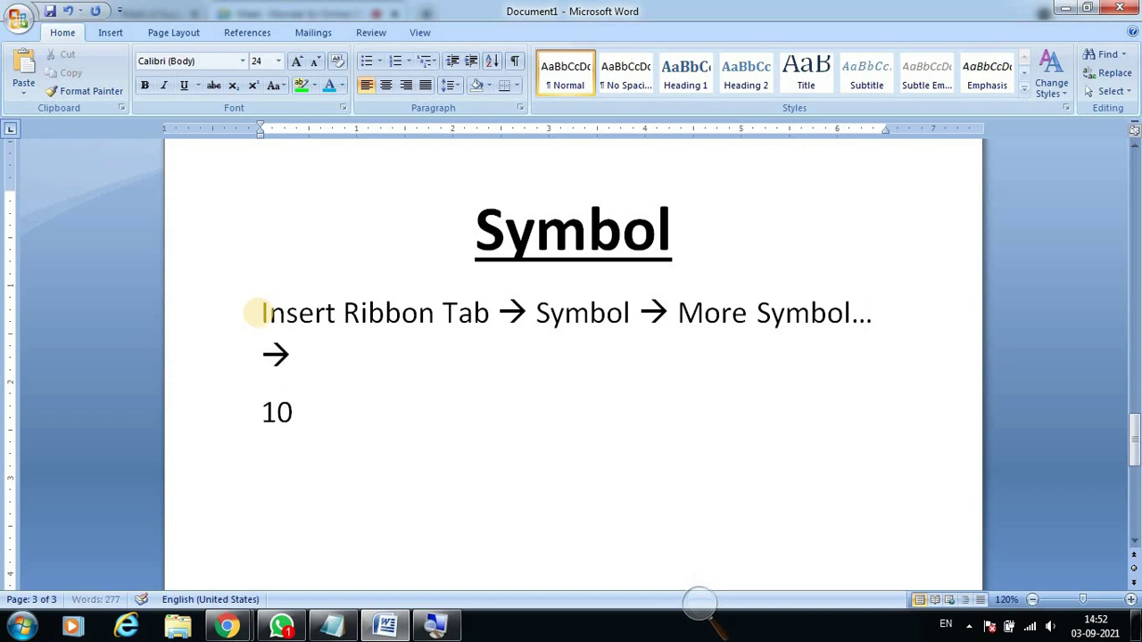
text(Choos)
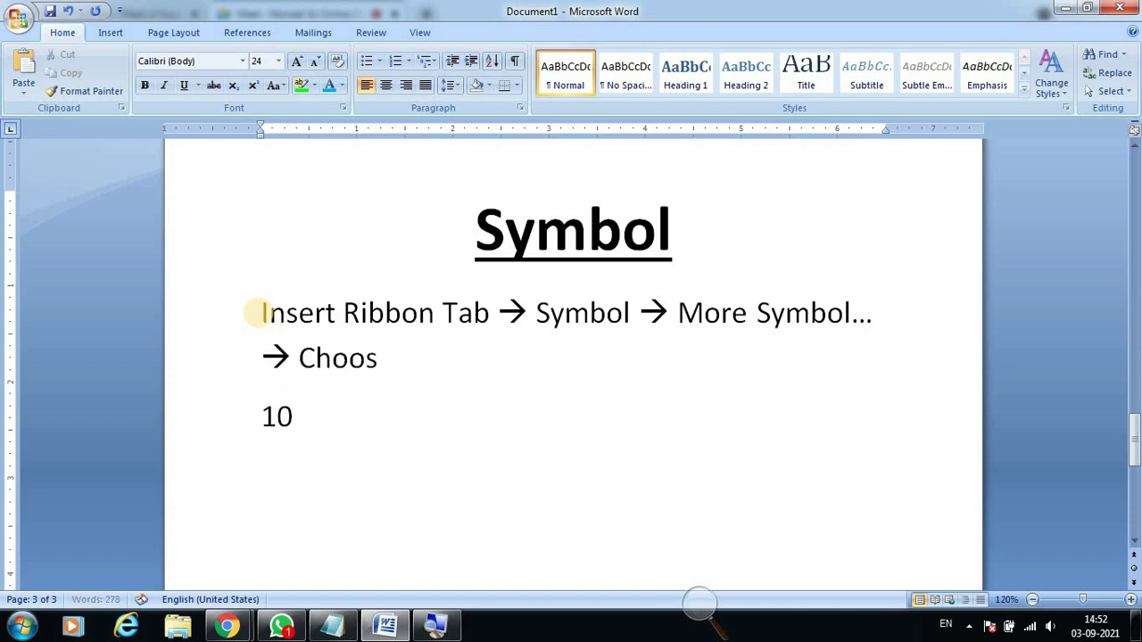
text(e )
text(any)
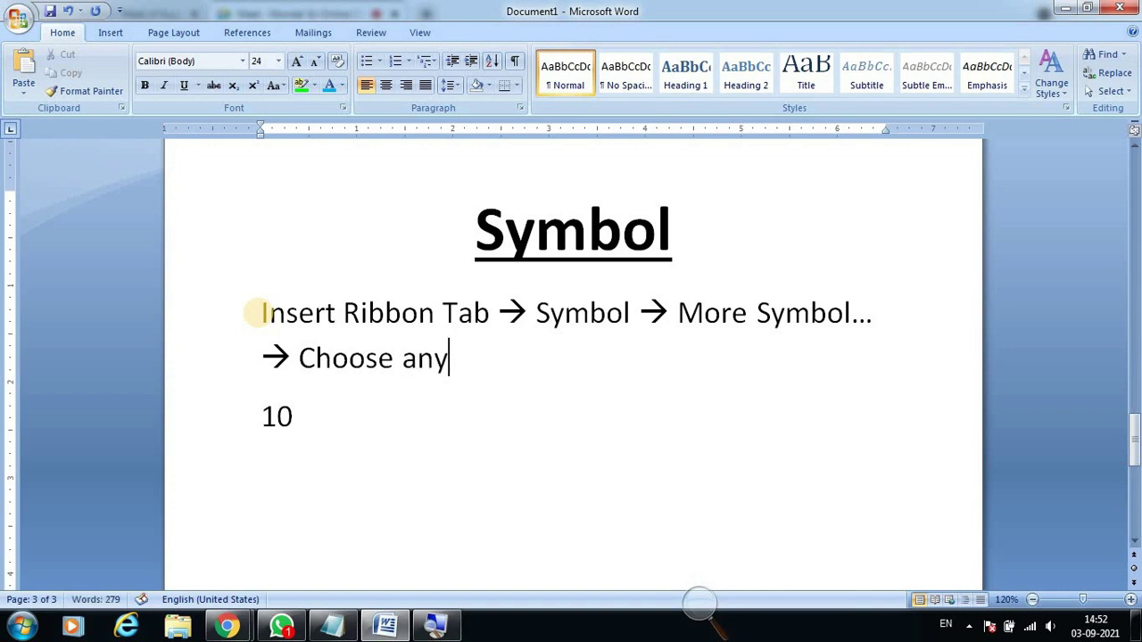
text( sym)
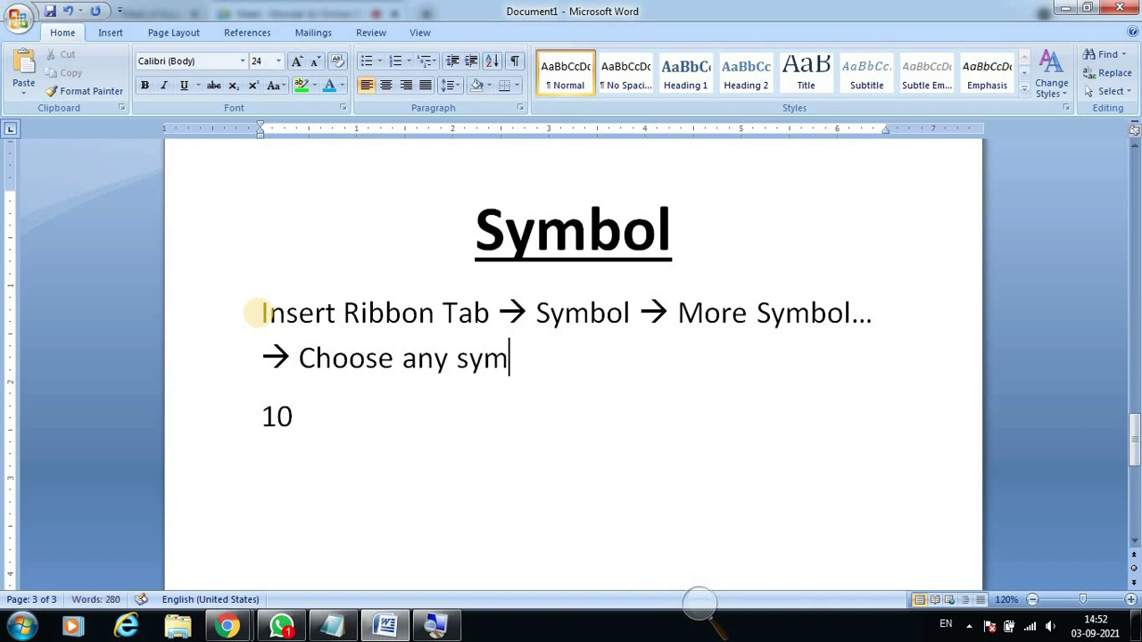
text(bol)
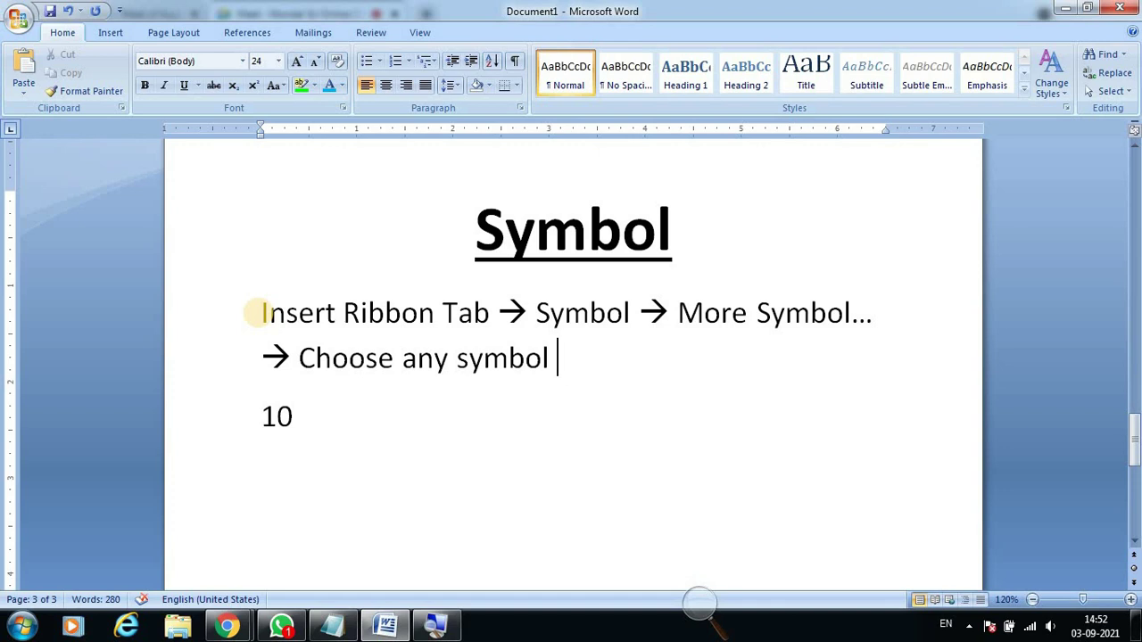
text( -->)
text(Inser)
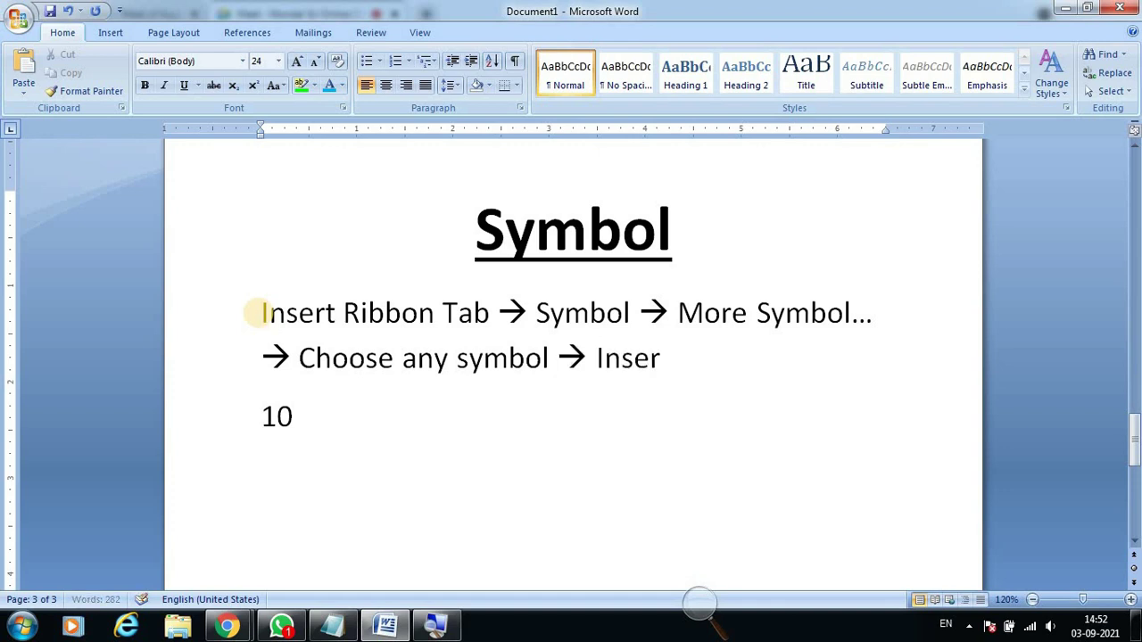
text(t)
text( andC)
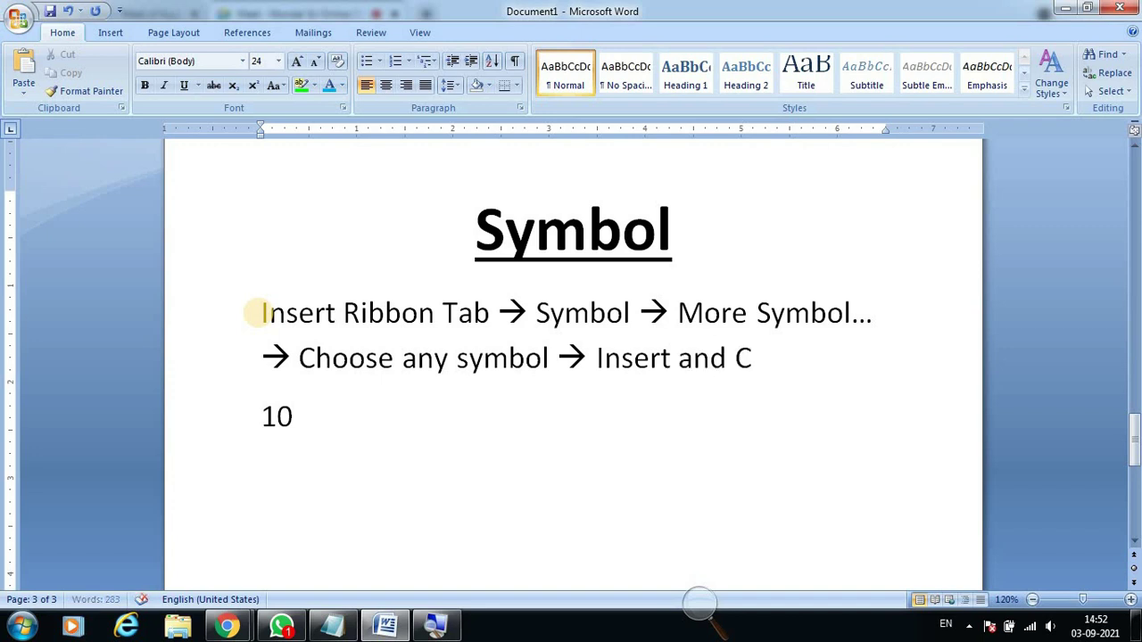
text(o)
key(BackSpace)
text(ose)
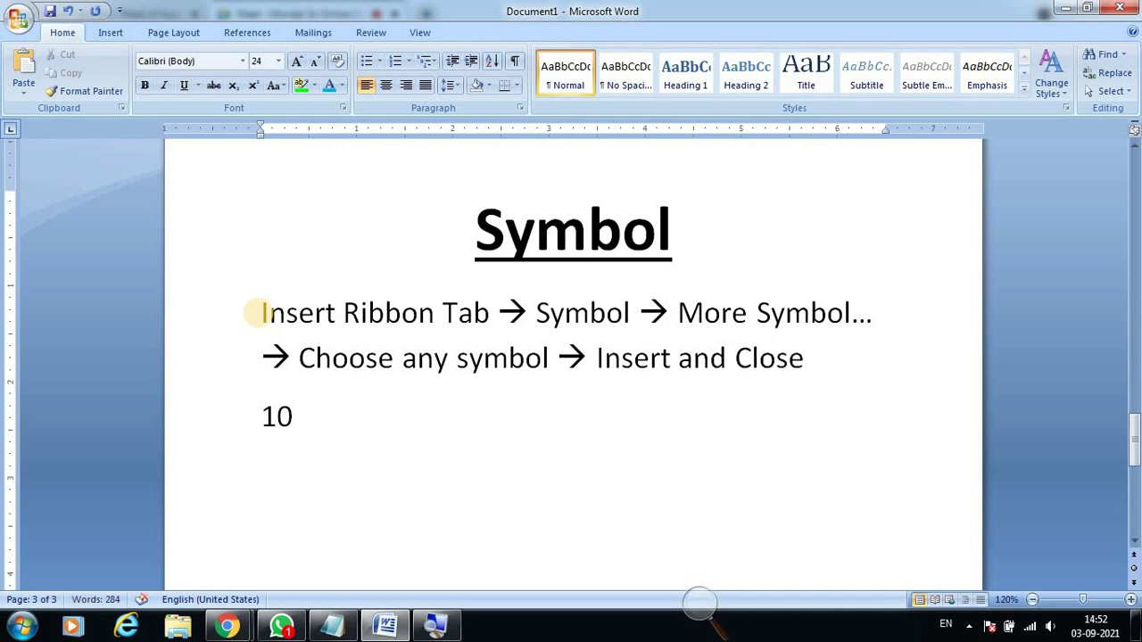
key(Return)
Place the insertion point after 10 and switch to the Insert ribbon.
scroll(645, 303, down, 1)
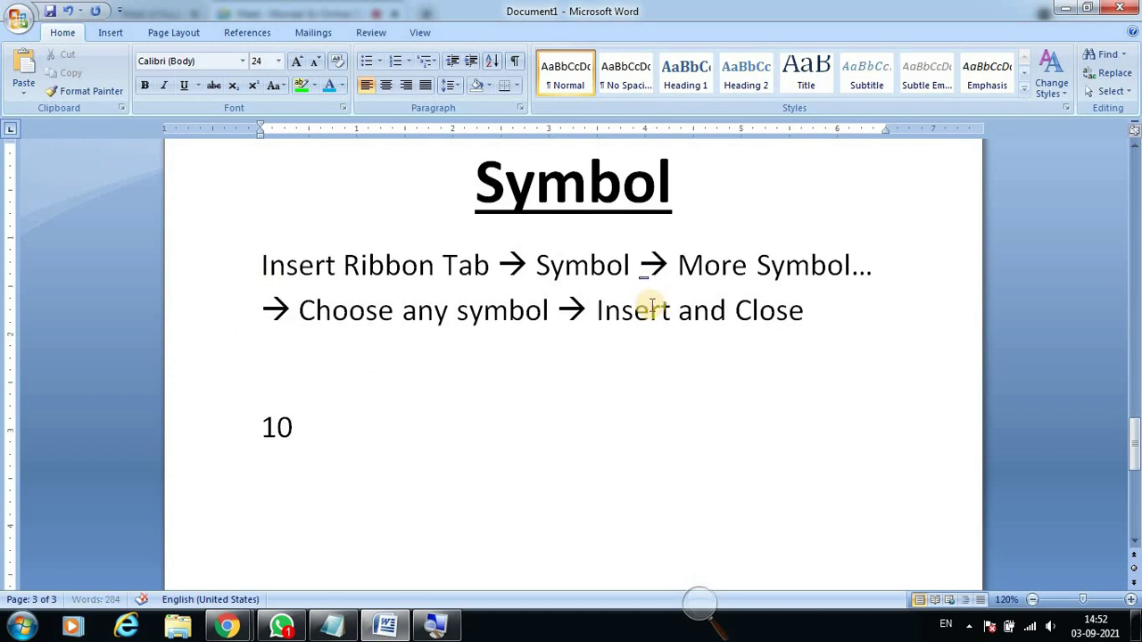
drag(257, 265, 758, 343)
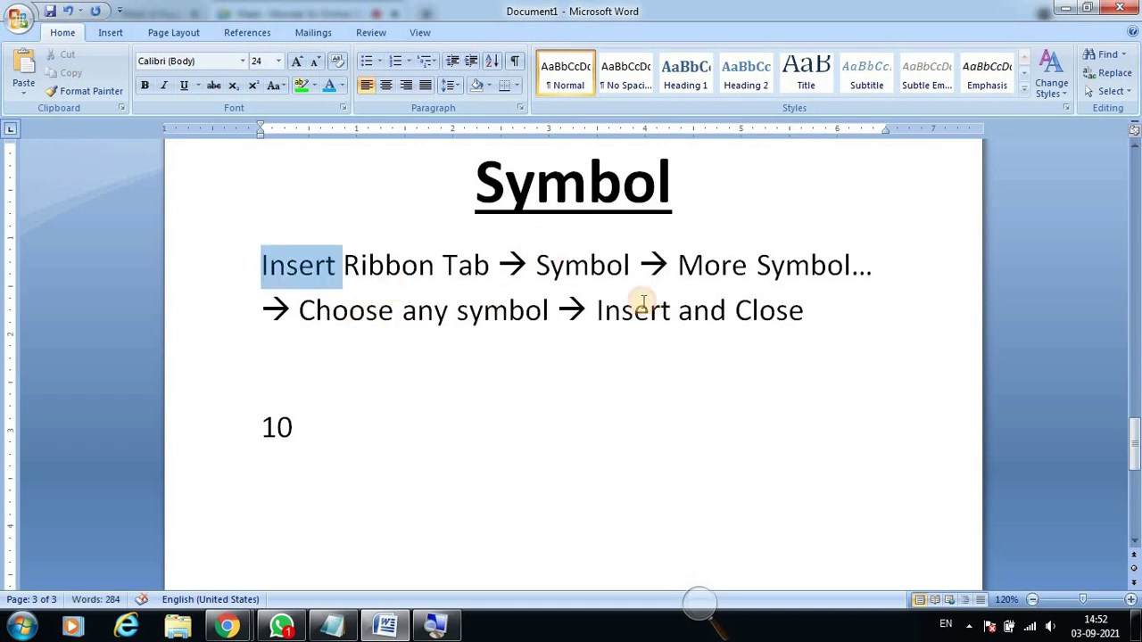
click(348, 441)
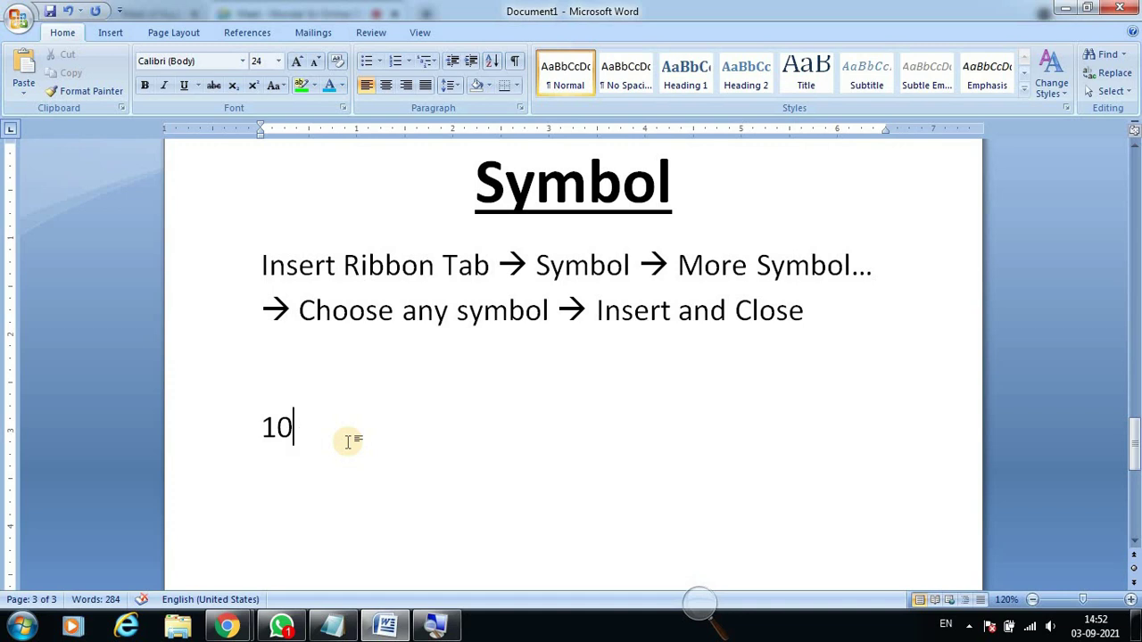
drag(264, 426, 319, 428)
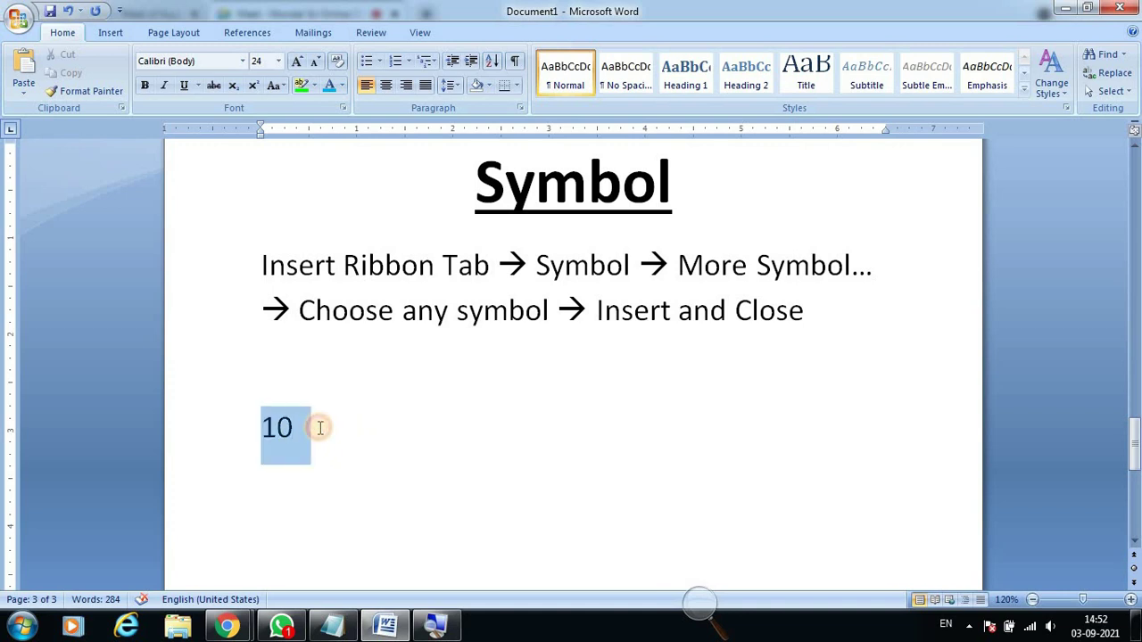
click(314, 434)
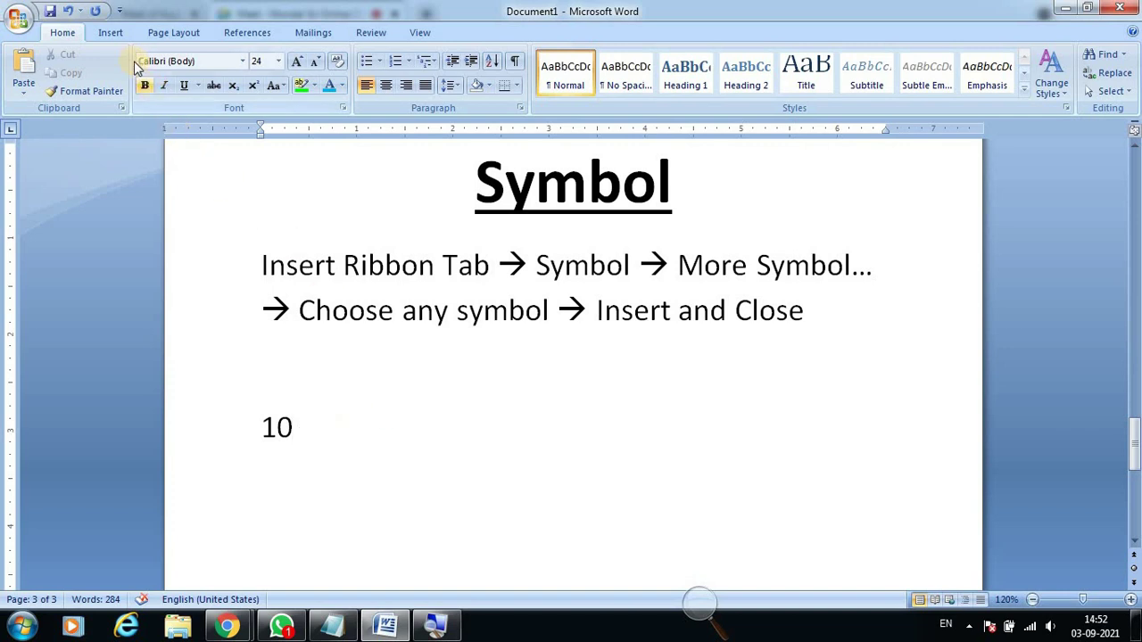
click(110, 34)
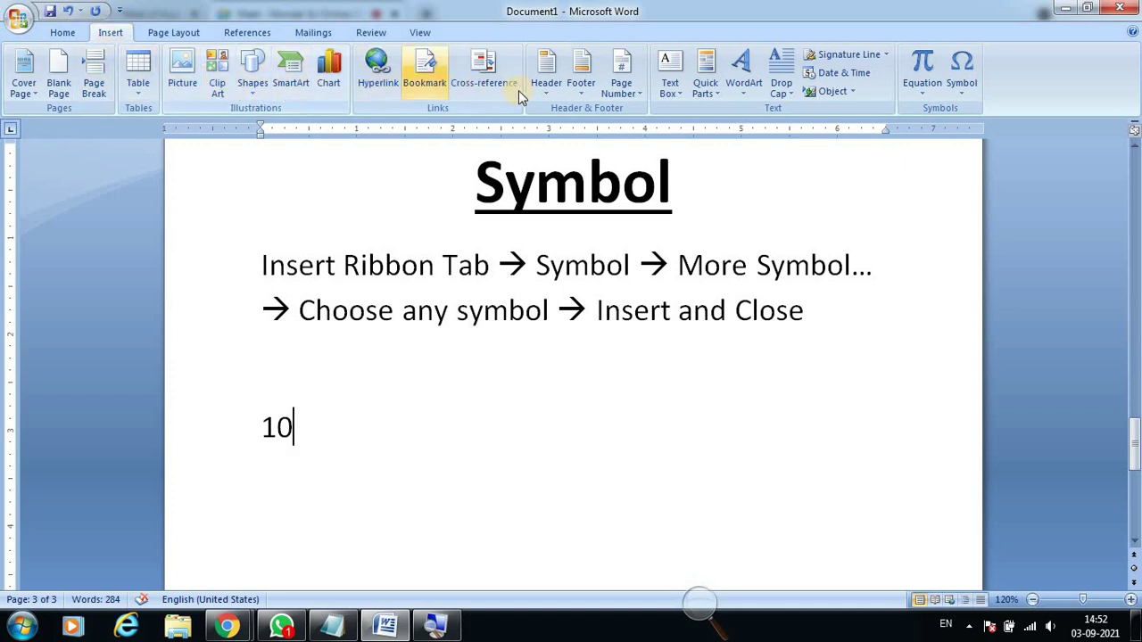
Open the full Symbol dialog from More Symbols and position it over the page.
click(962, 92)
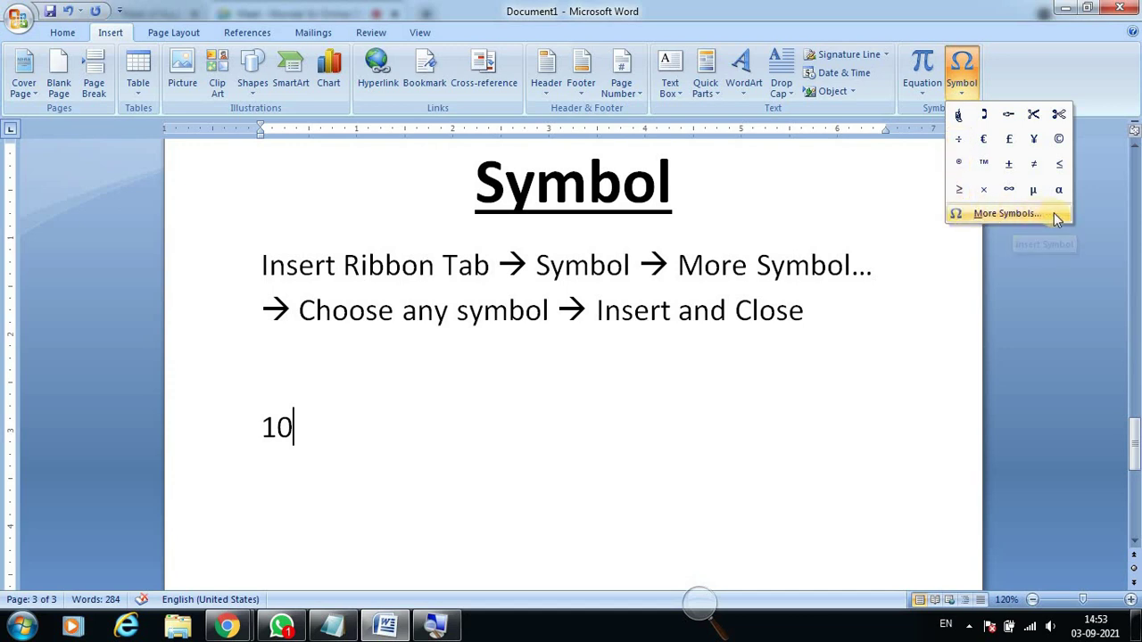
click(1019, 214)
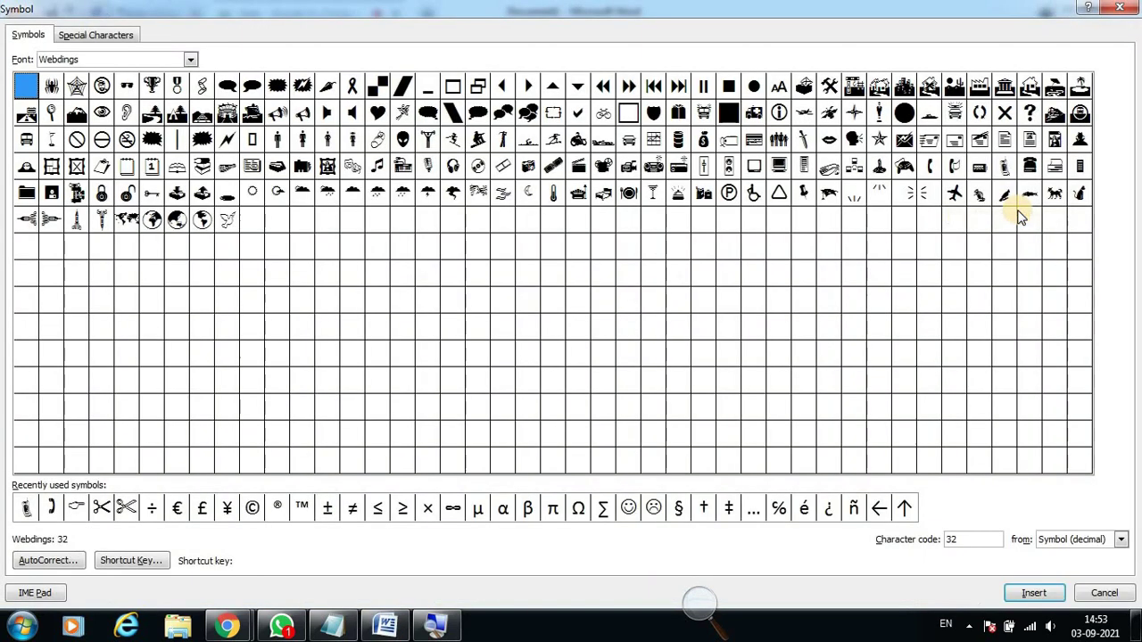
double_click(799, 16)
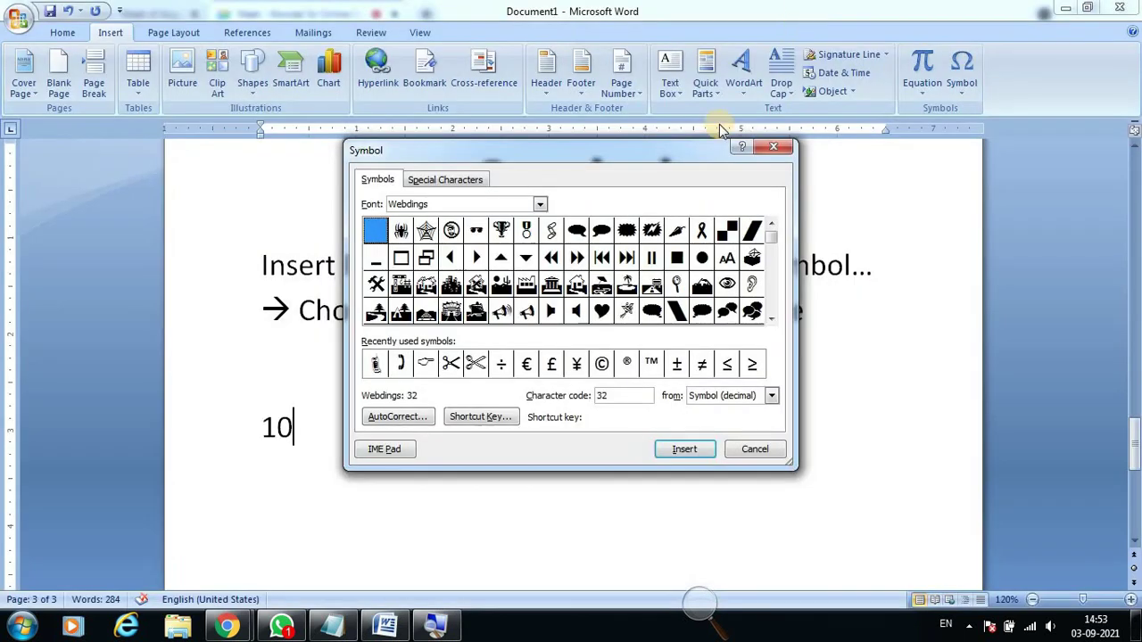
double_click(626, 151)
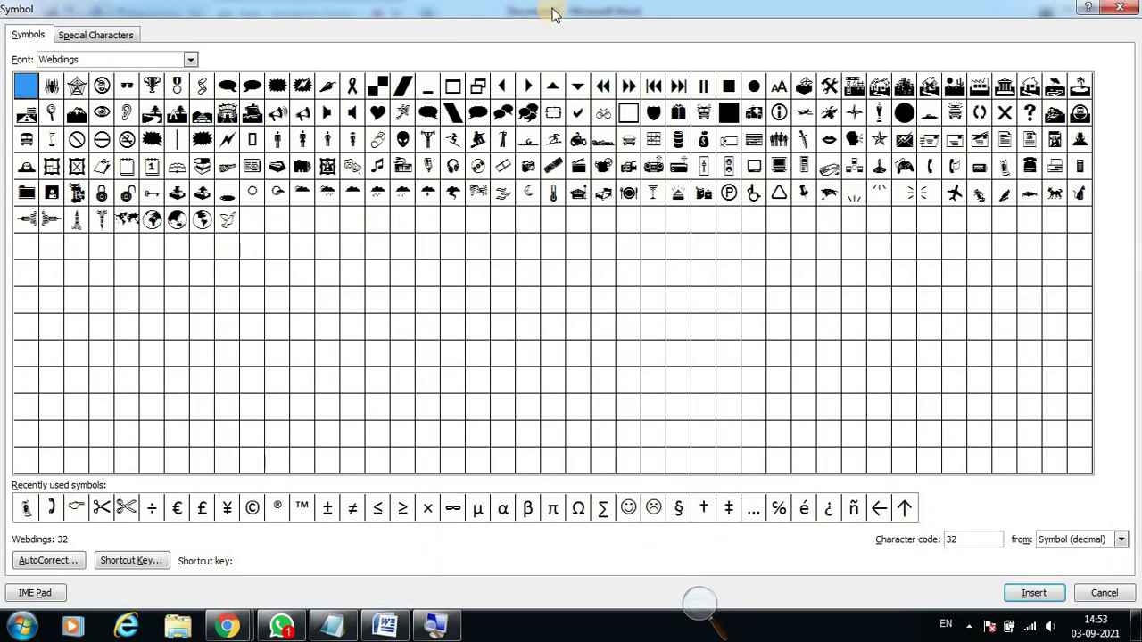
double_click(553, 11)
double_click(569, 152)
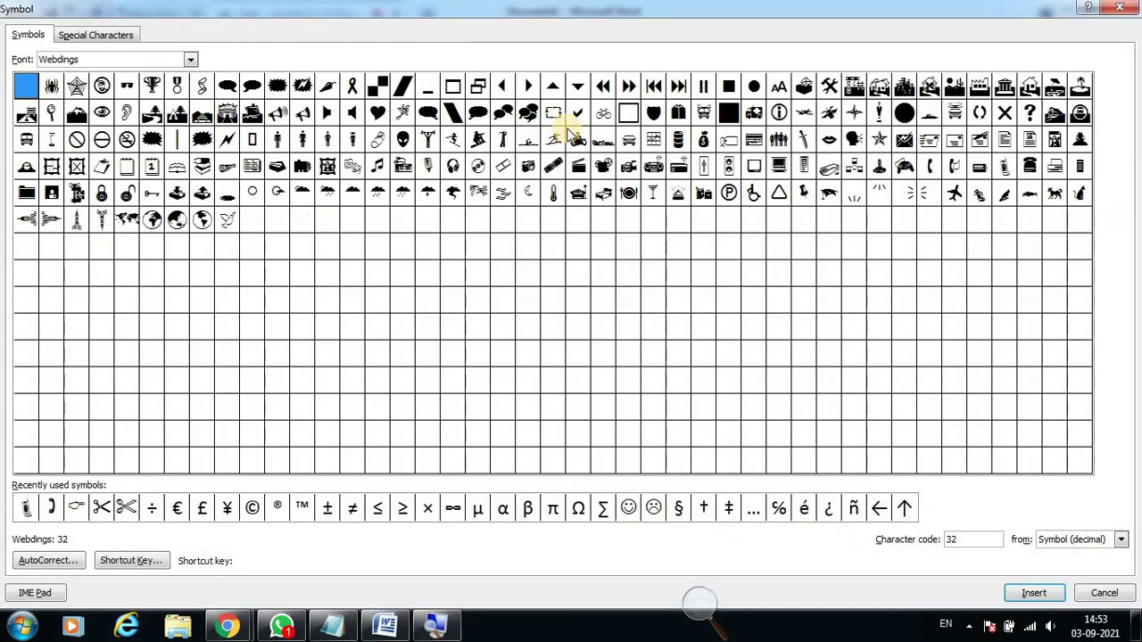
double_click(560, 11)
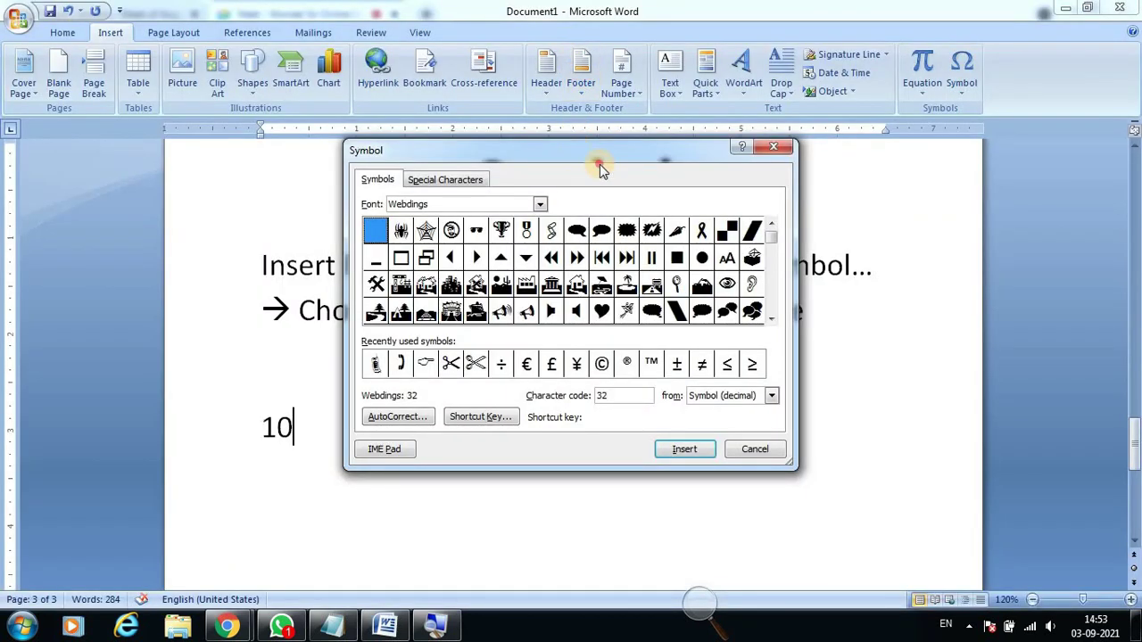
mouse_move(582, 174)
mouse_down()
mouse_move(321, 169)
mouse_move(795, 120)
mouse_up()
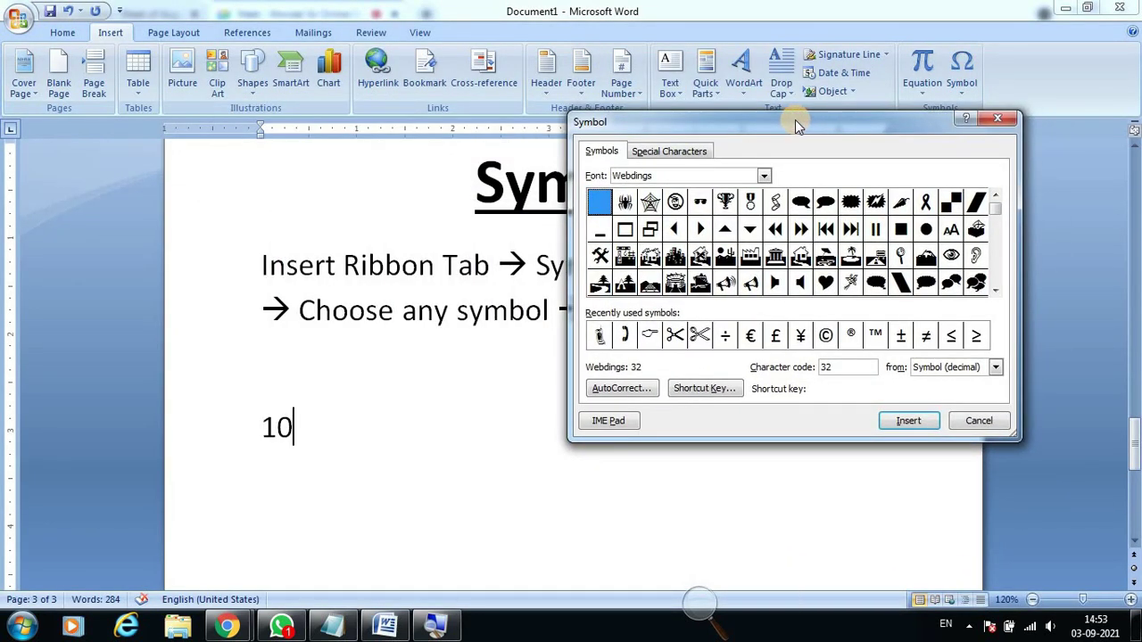
drag(795, 119, 774, 76)
Switch the symbol font to (normal text) and enlarge the Symbol window.
click(743, 133)
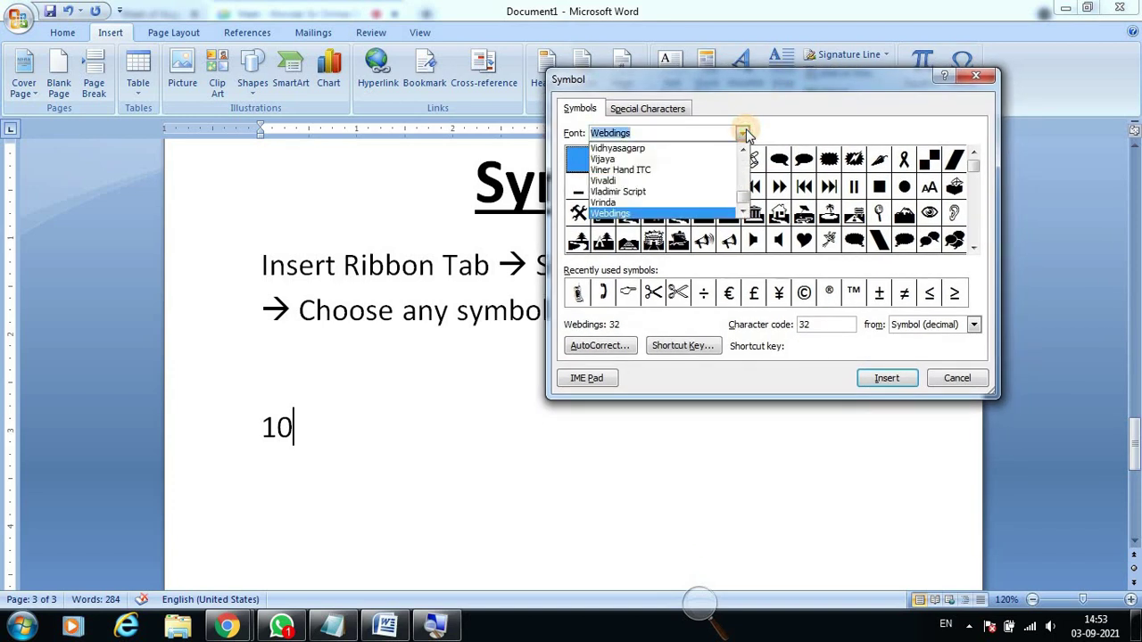
click(743, 132)
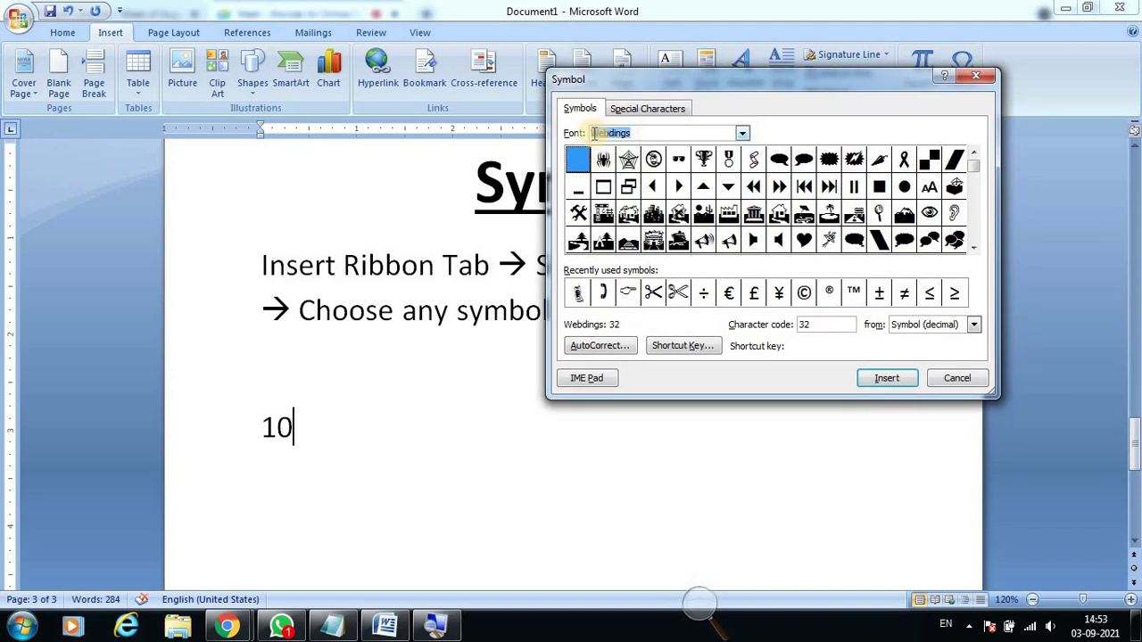
click(742, 133)
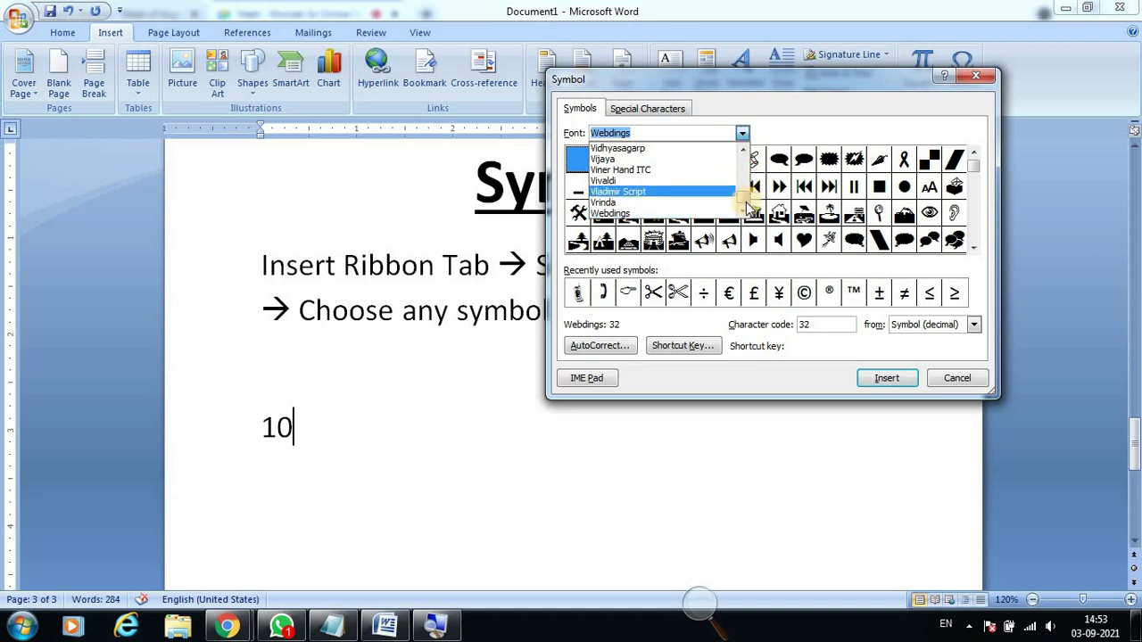
drag(748, 207, 741, 157)
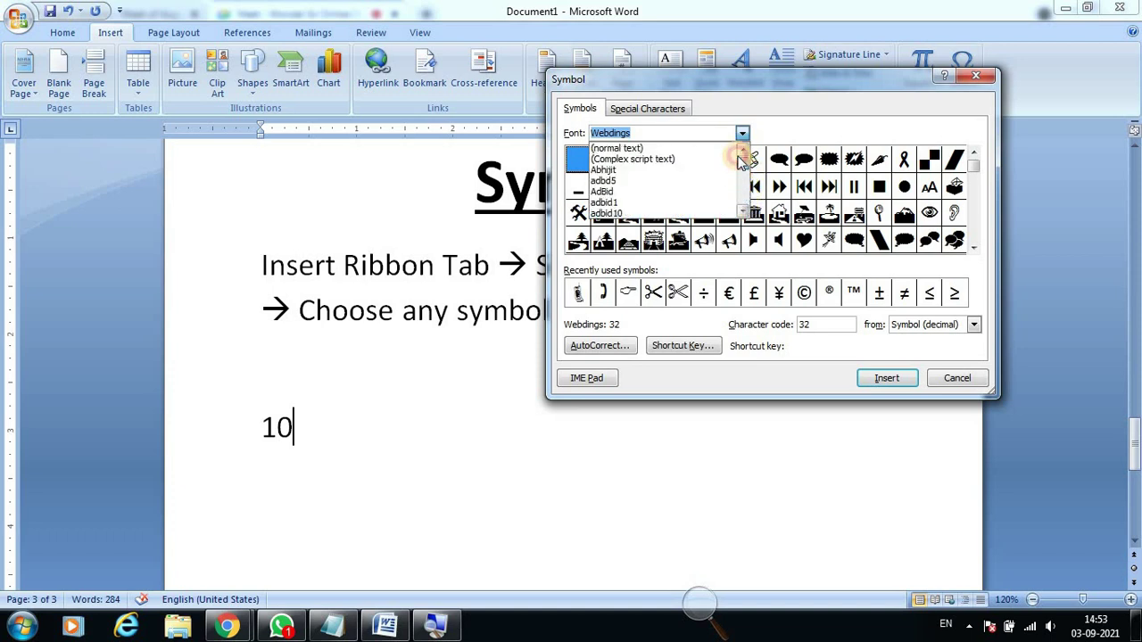
click(615, 159)
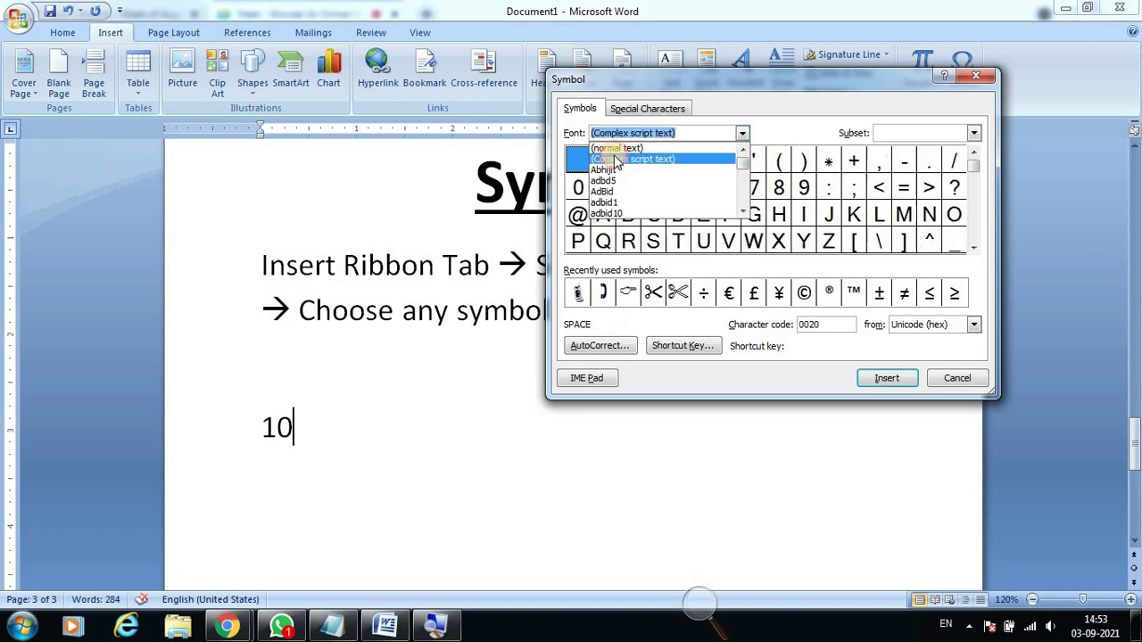
click(743, 133)
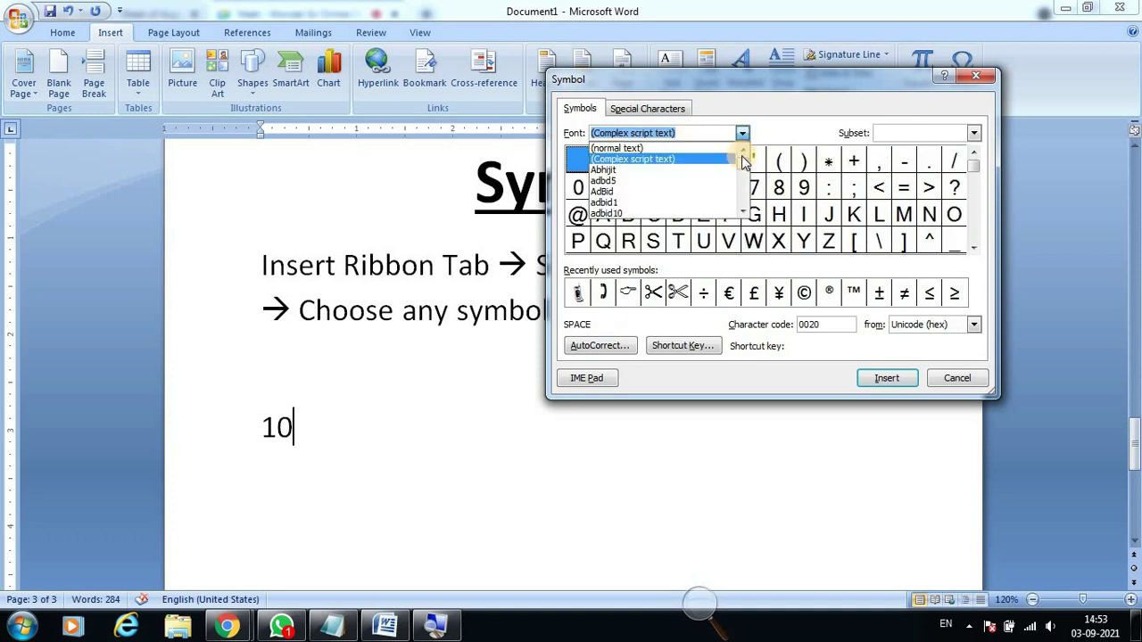
click(646, 148)
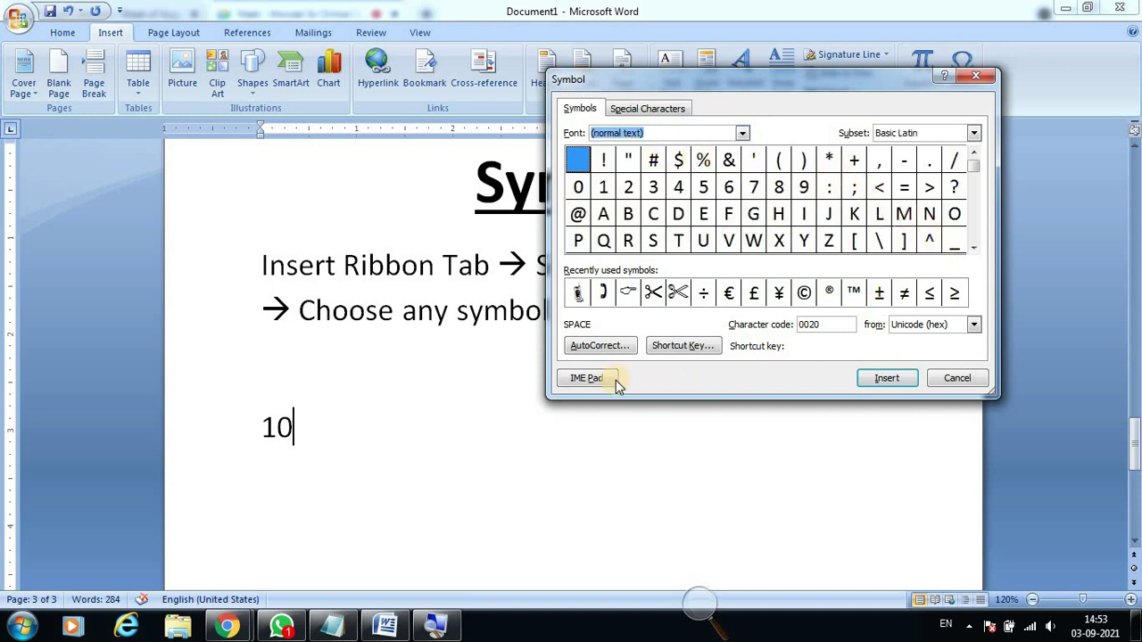
drag(548, 396, 394, 483)
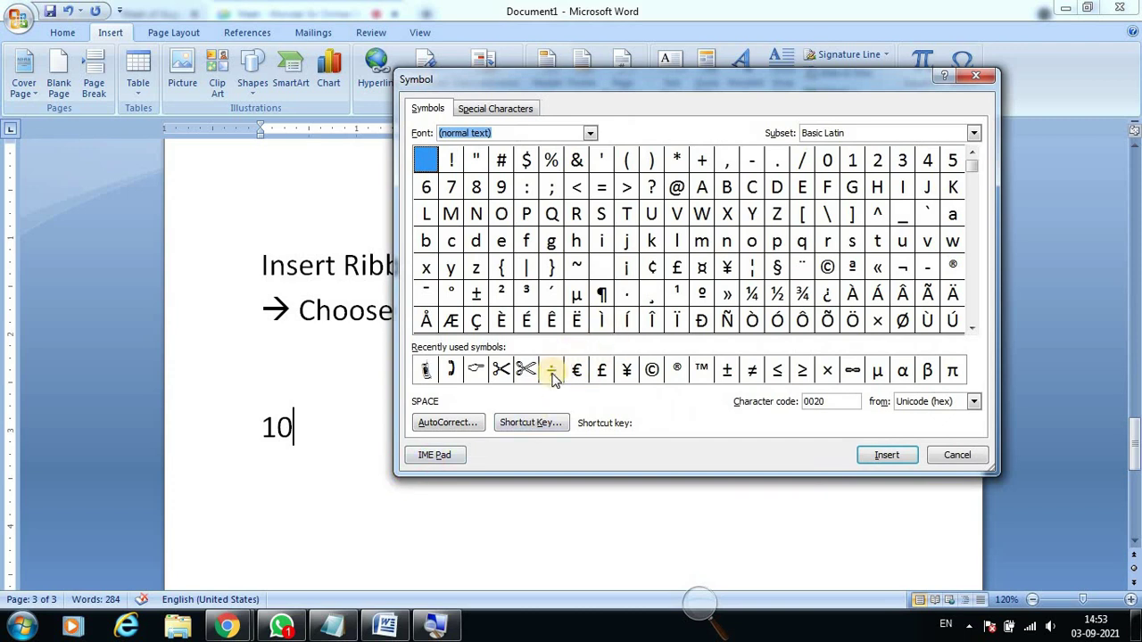
Remove the white bullet accidentally inserted after 10.
click(551, 372)
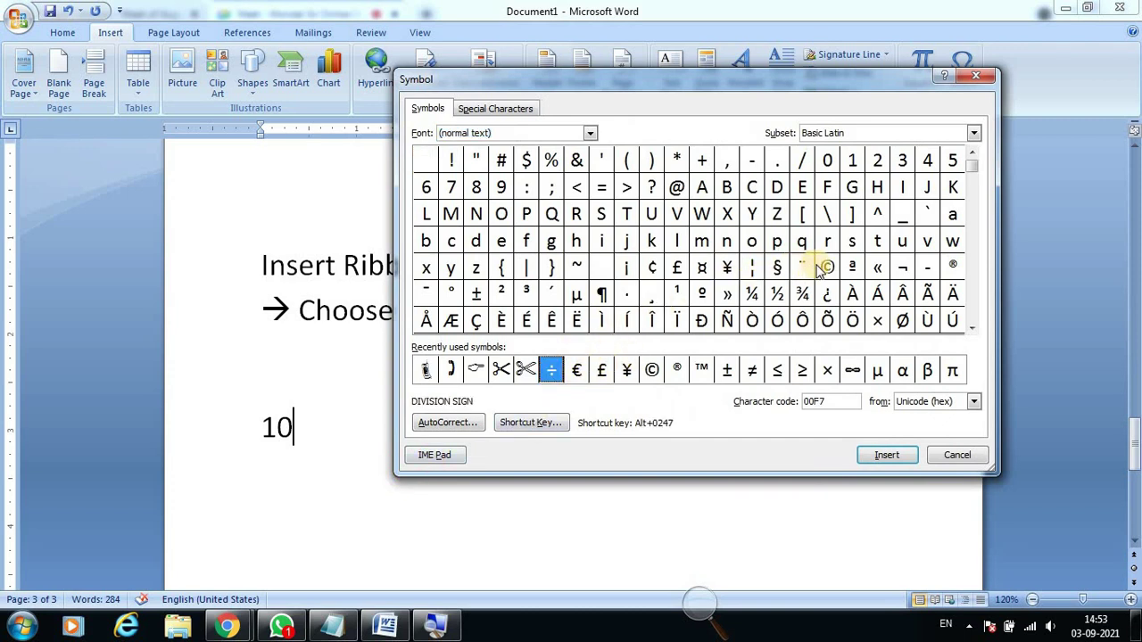
click(972, 327)
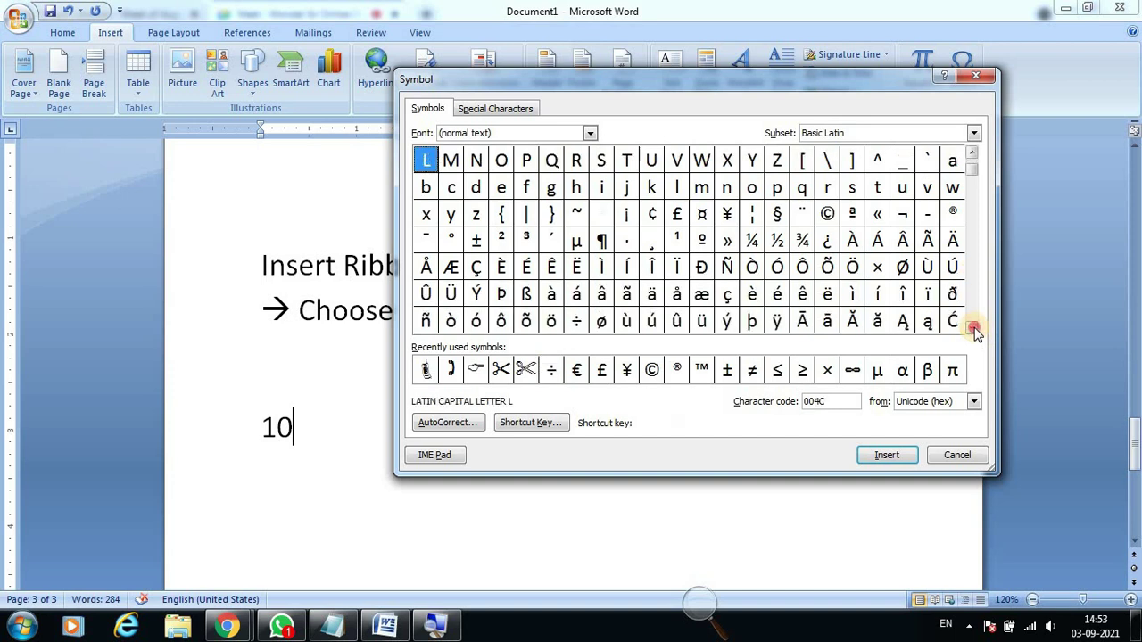
drag(972, 327, 975, 332)
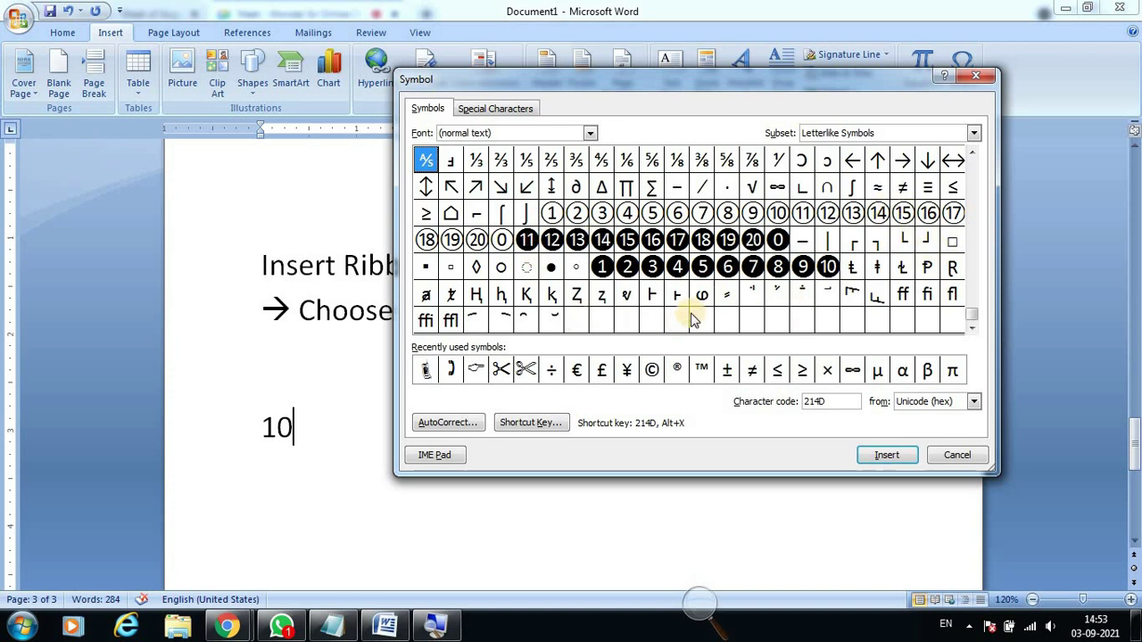
click(576, 268)
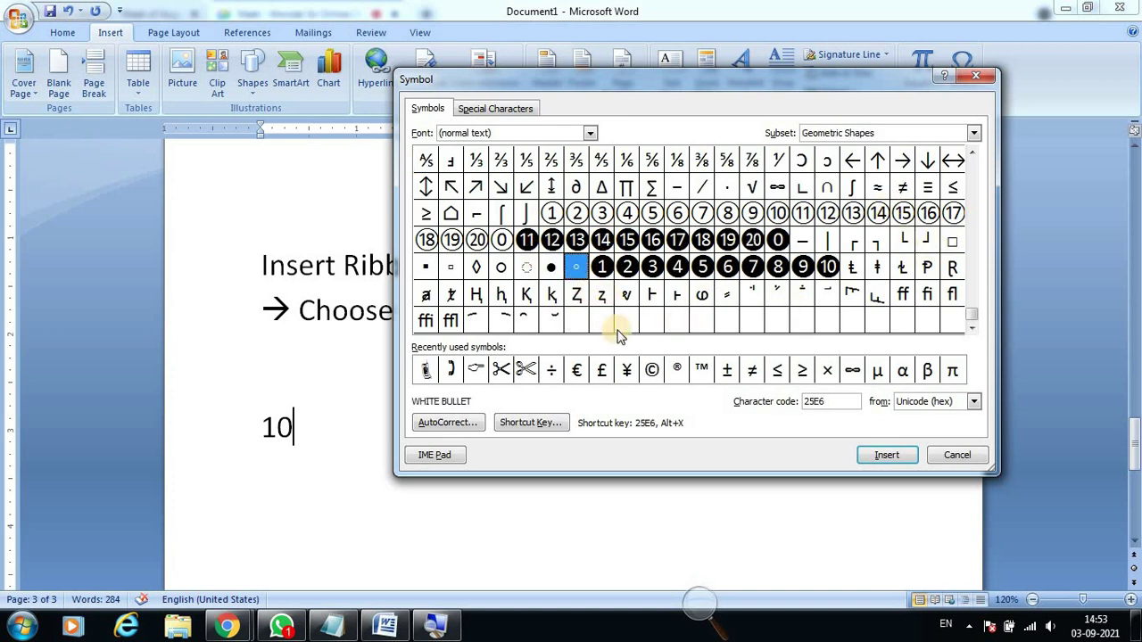
click(889, 456)
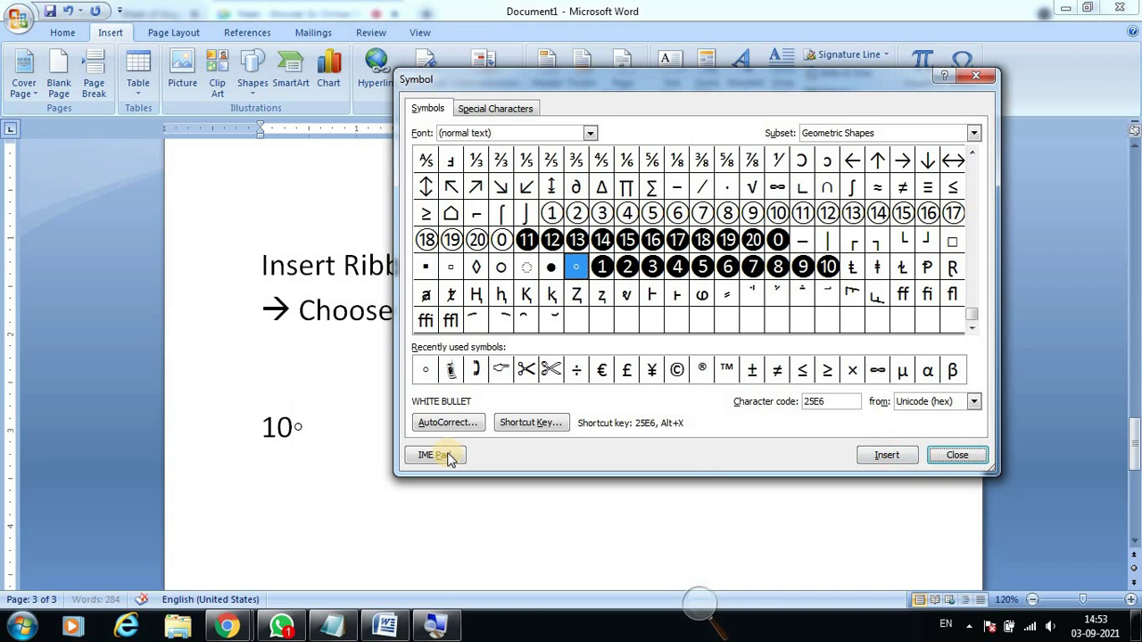
click(328, 435)
key(BackSpace)
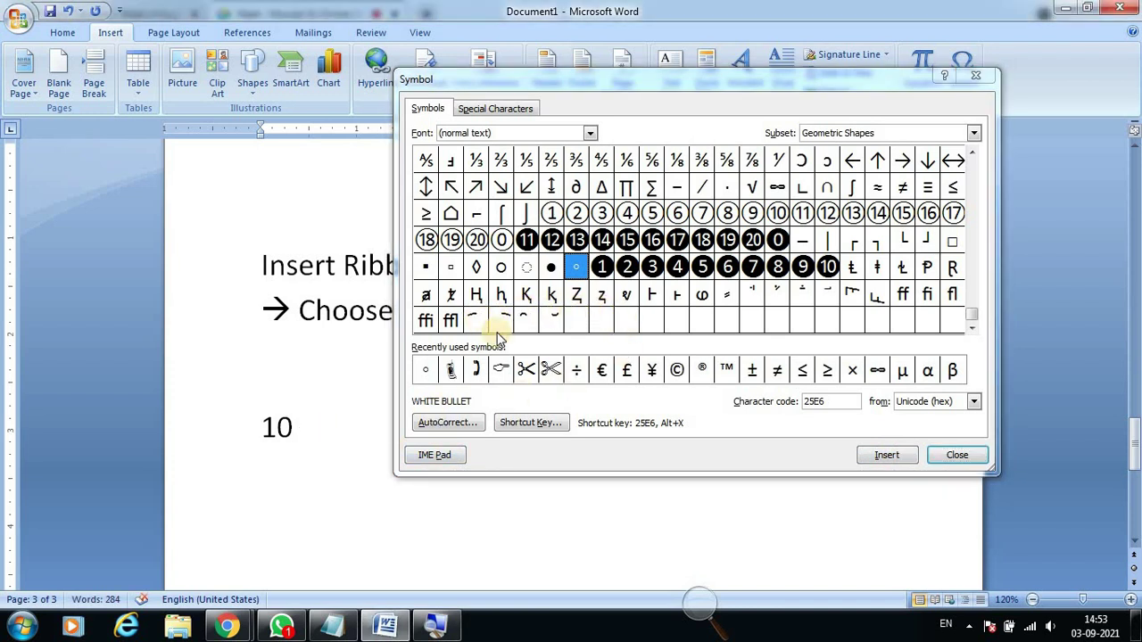
Insert the recently used ÷ after 10 and close the Symbol dialog.
click(578, 371)
click(886, 455)
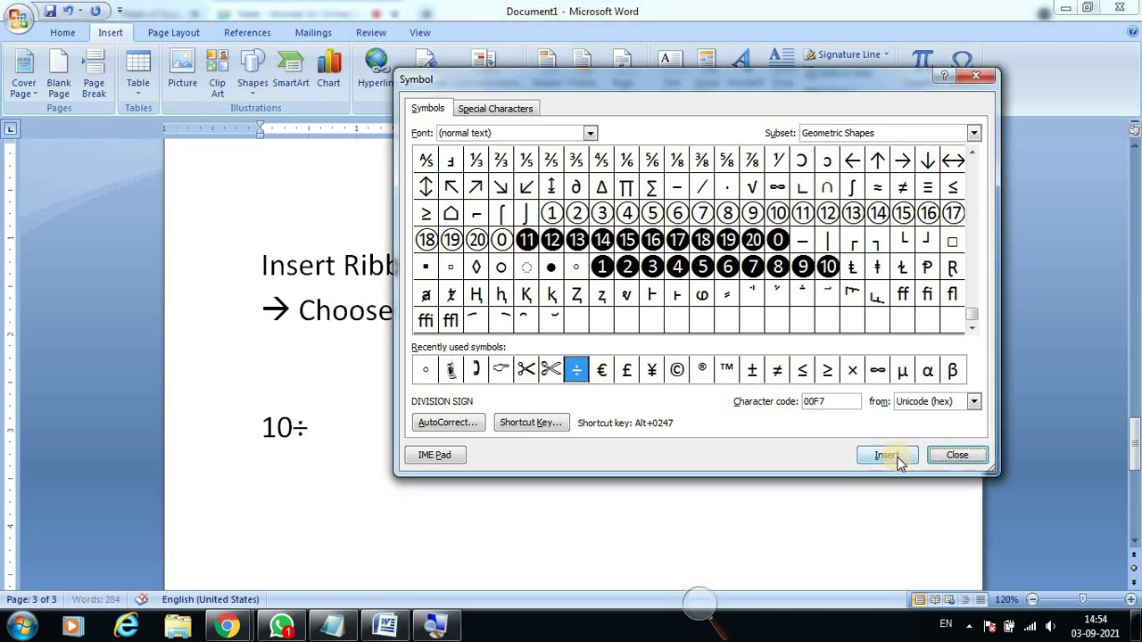
click(956, 456)
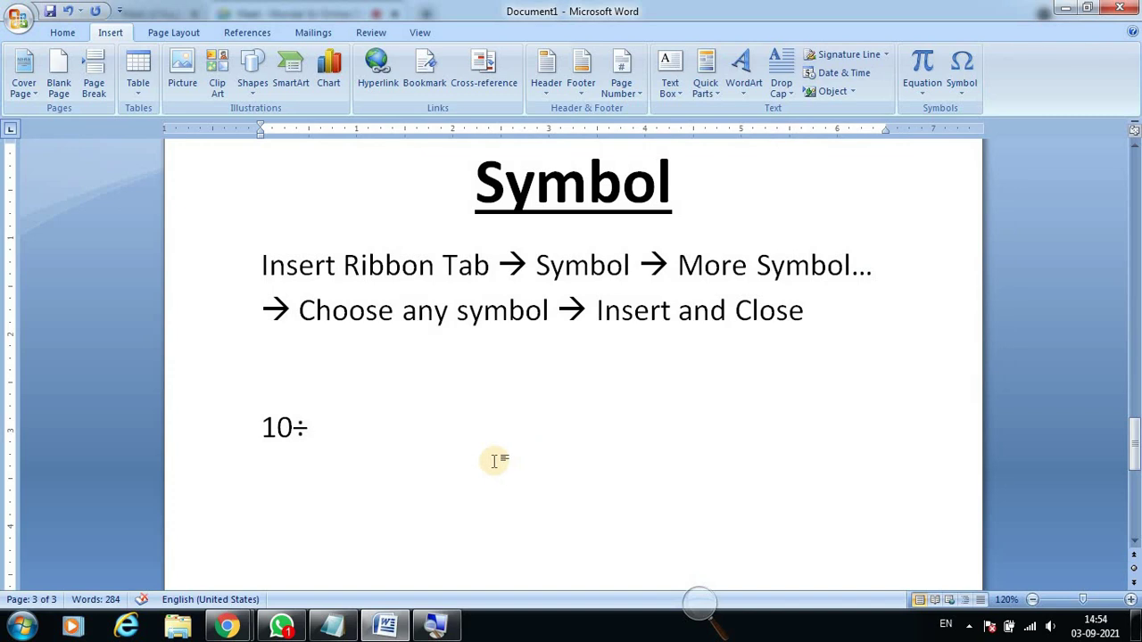
Finish the line as '10÷2 = ?' and start a new line with '10 ', removing the stray X.
text(2)
text( =)
text( ?)
scroll(527, 445, down, 1)
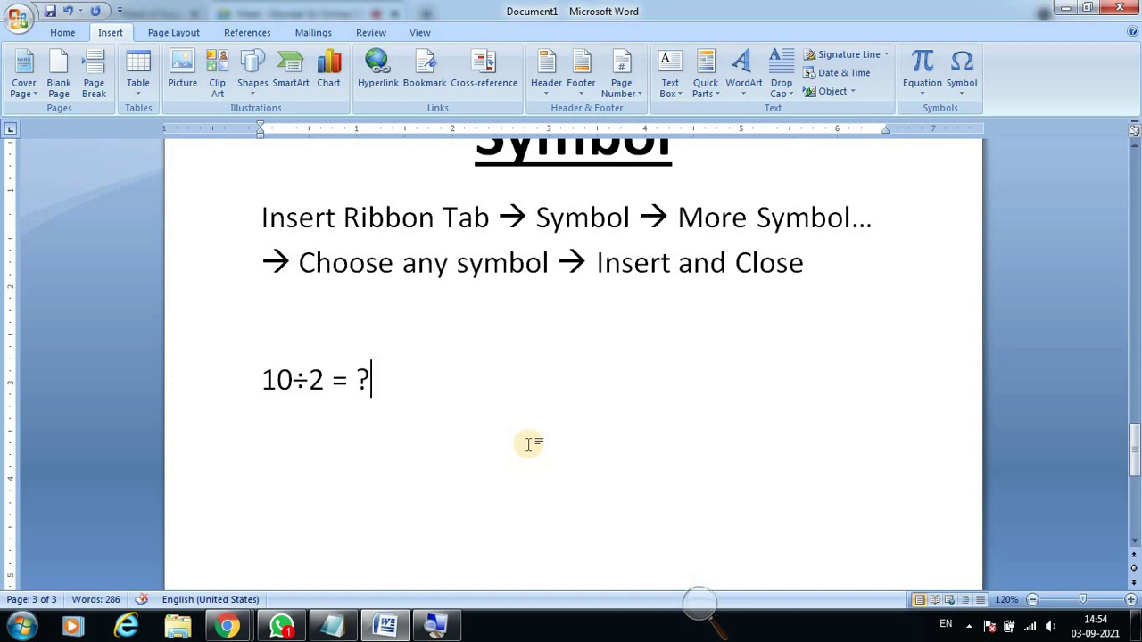
key(Return)
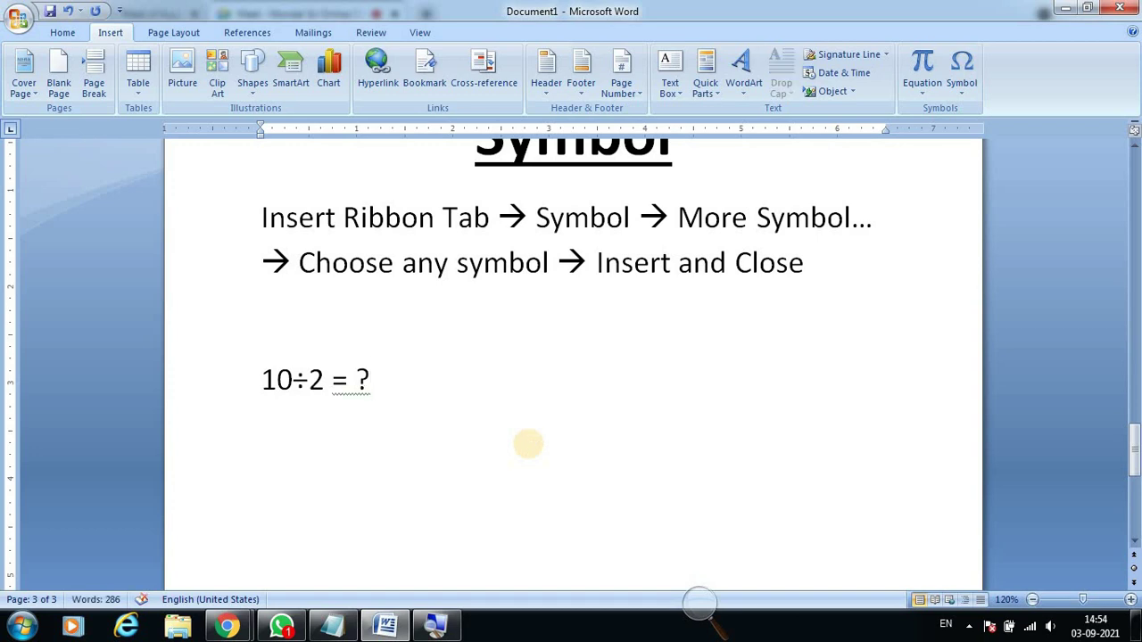
text(10)
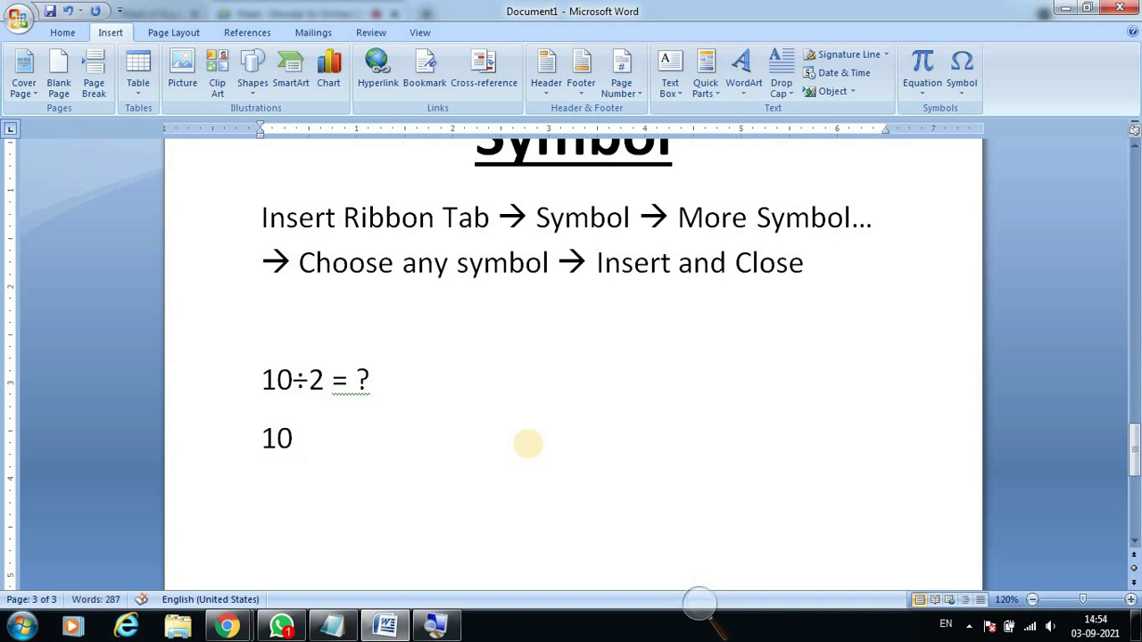
text( X)
key(BackSpace)
Open the full Symbol dialog through More Symbols and adjust its position.
click(966, 85)
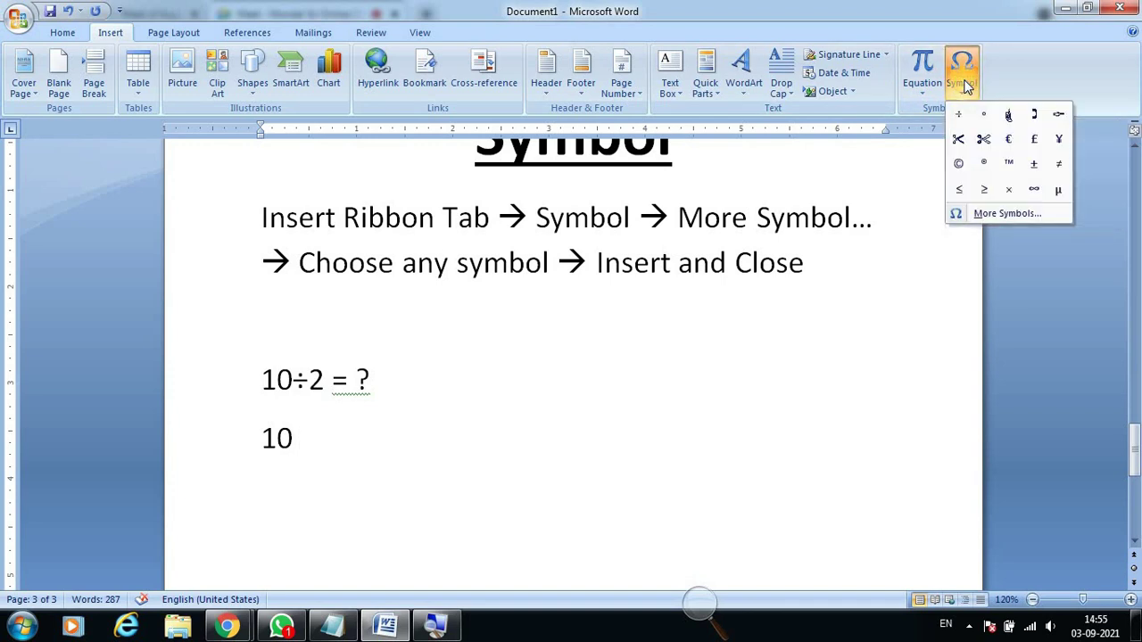
click(1007, 214)
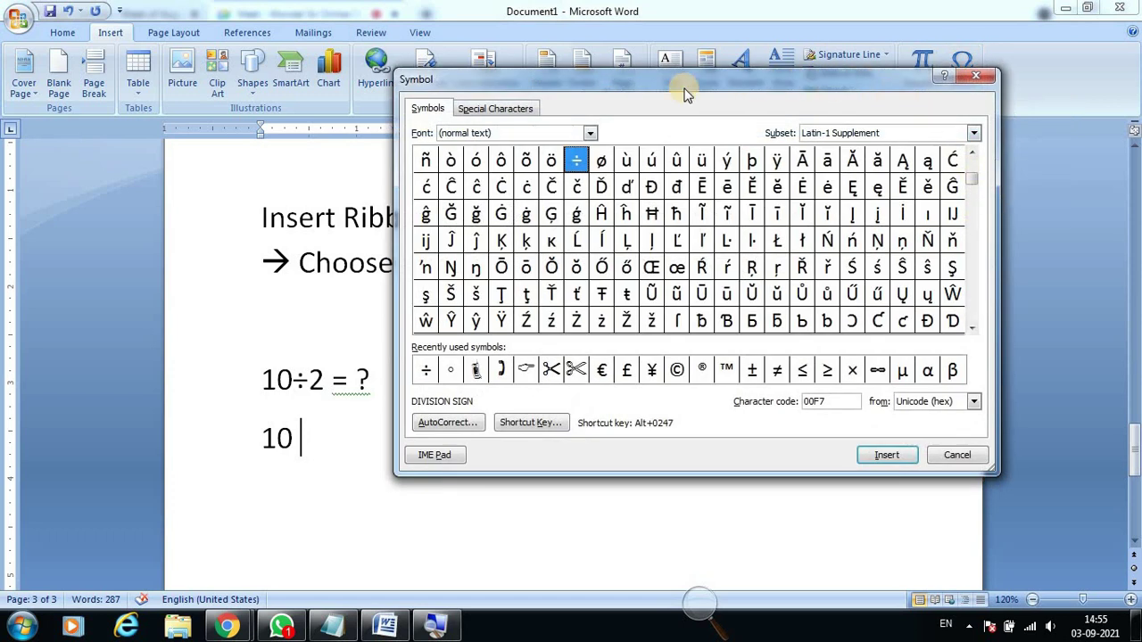
drag(972, 178, 971, 161)
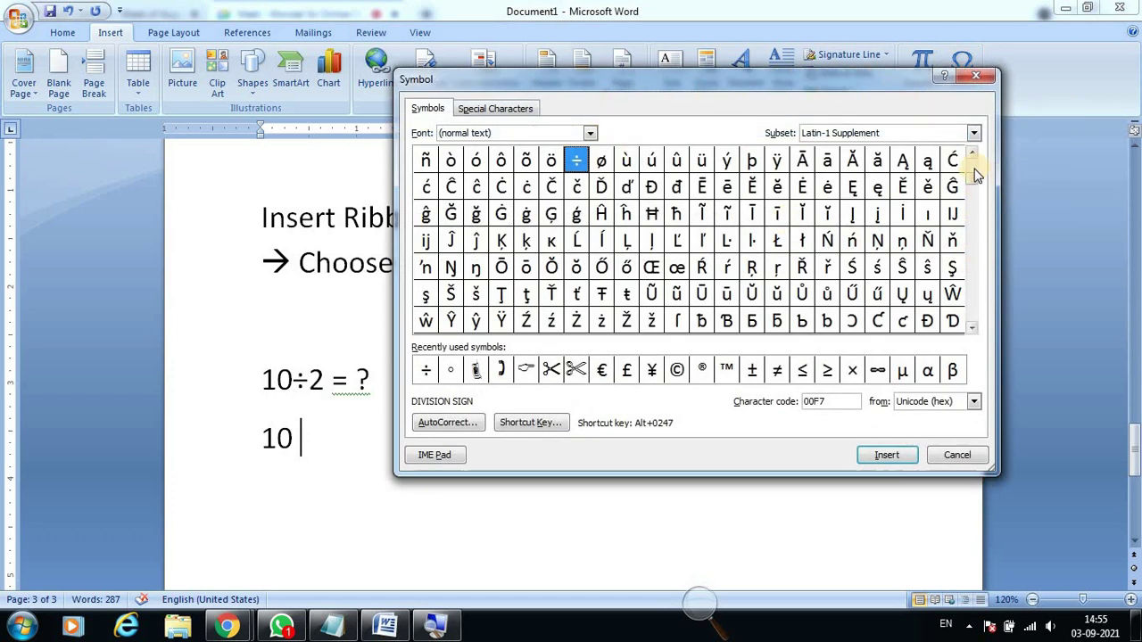
click(971, 327)
drag(972, 330, 972, 330)
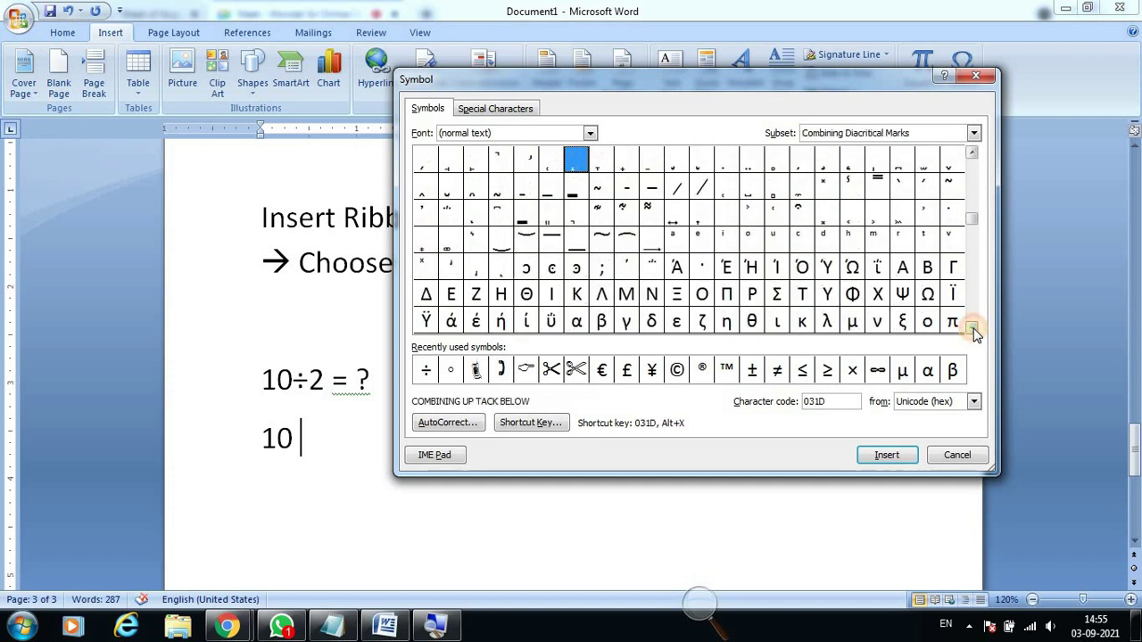
mouse_move(972, 330)
mouse_down()
mouse_move(979, 256)
mouse_move(972, 310)
mouse_up()
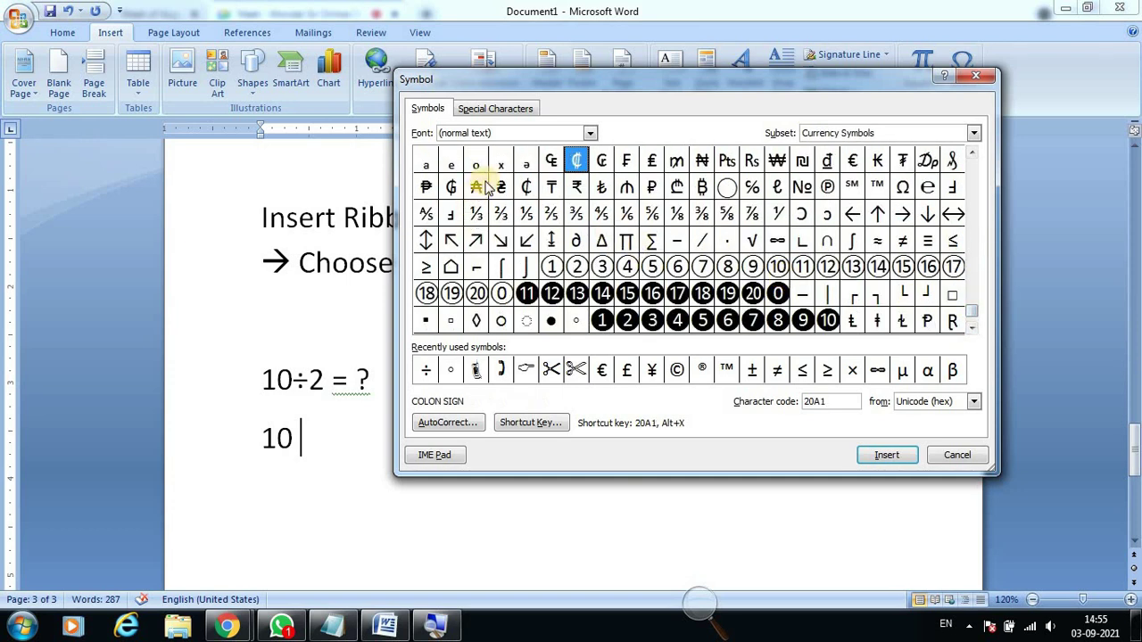
Browse the Border1 and Bramhaputra fonts, settling on Century751 No2 BT.
click(589, 133)
scroll(520, 184, down, 1)
scroll(517, 183, down, 2)
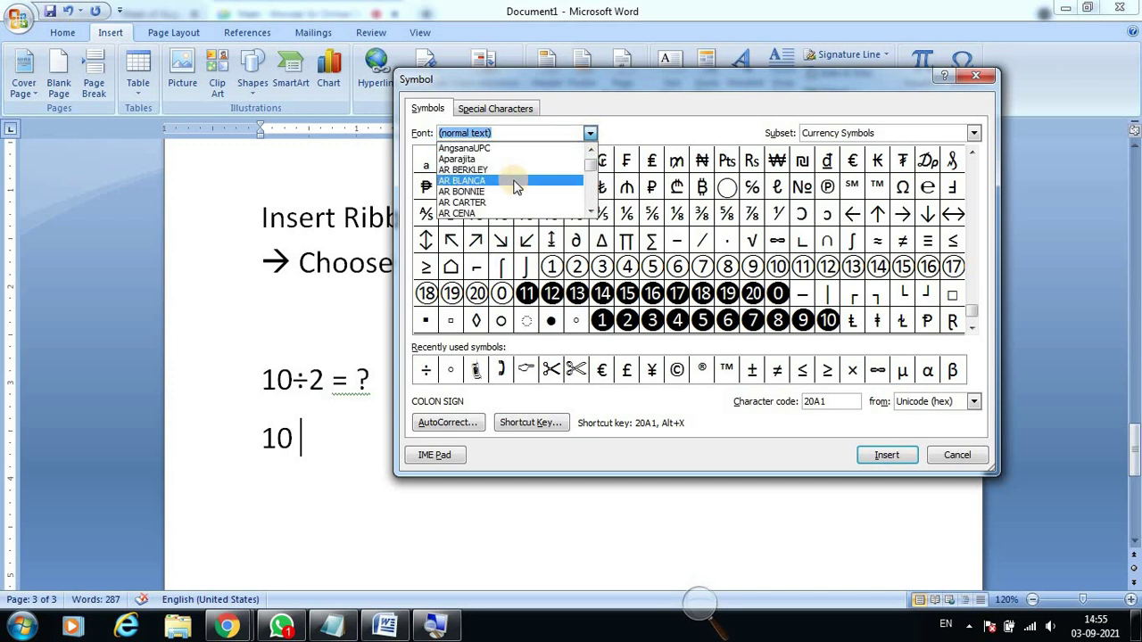
scroll(508, 181, down, 2)
scroll(495, 181, down, 2)
scroll(481, 179, down, 2)
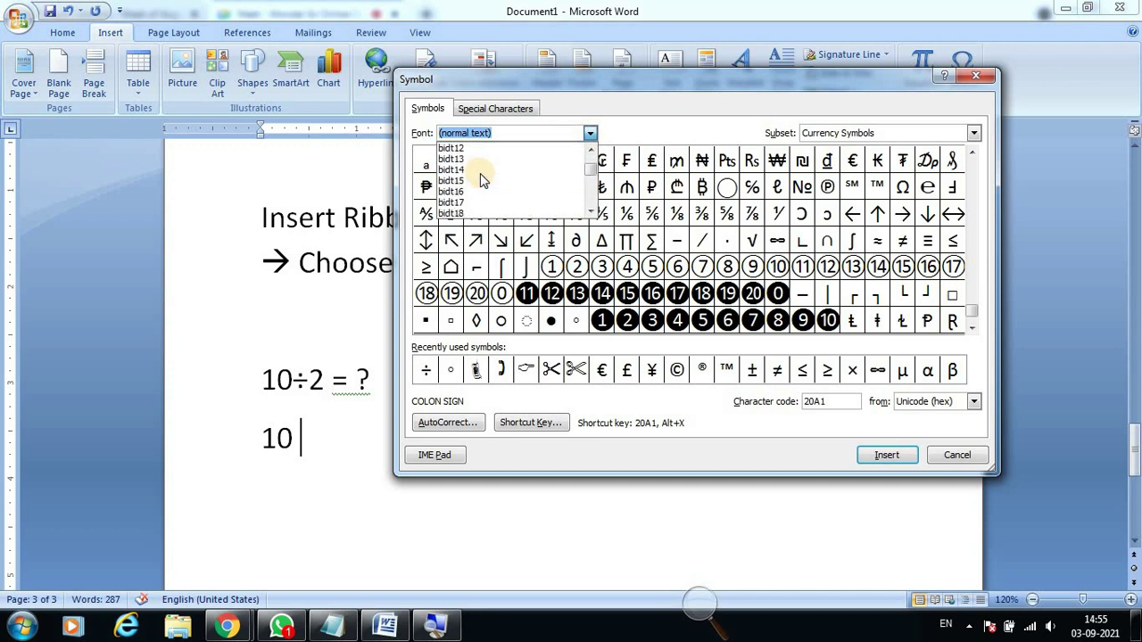
scroll(480, 175, down, 3)
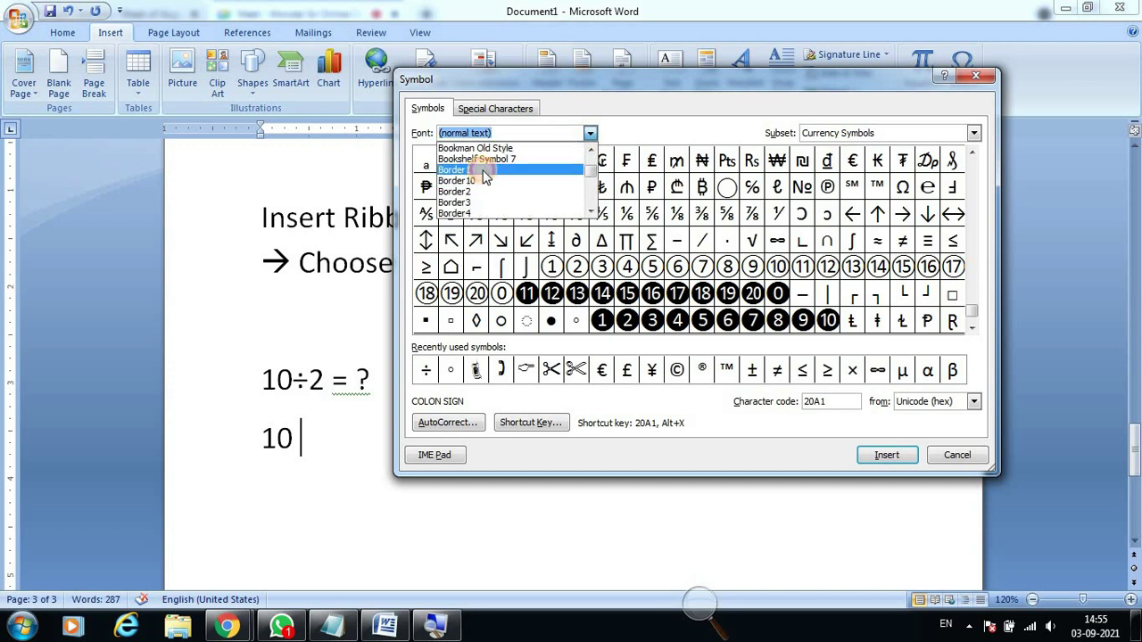
click(482, 171)
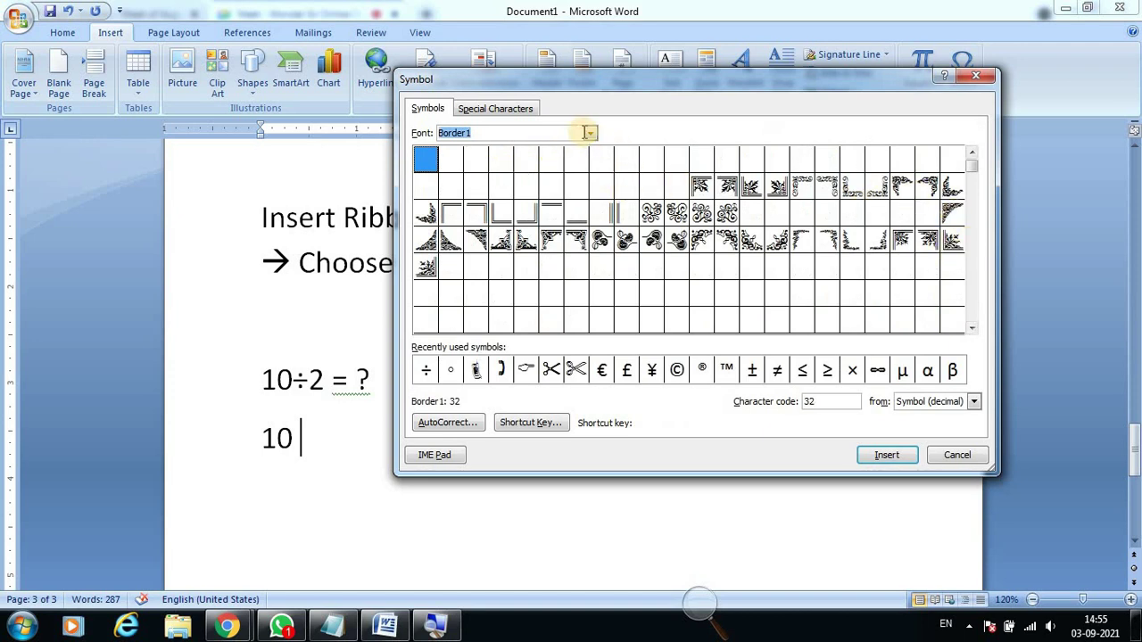
click(589, 132)
scroll(477, 187, down, 3)
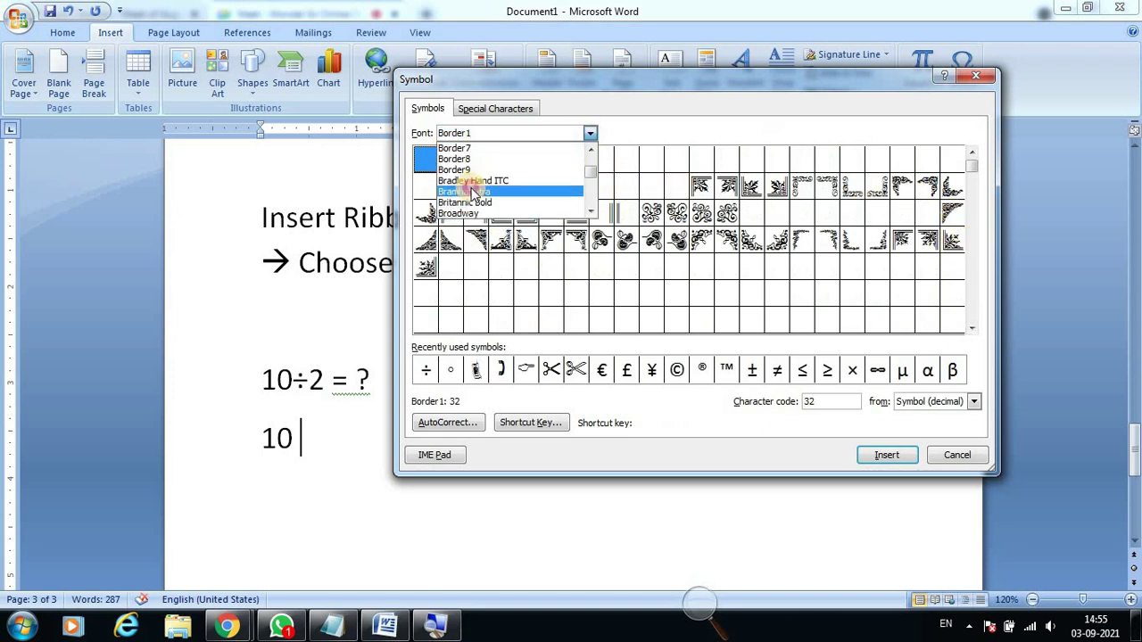
click(473, 192)
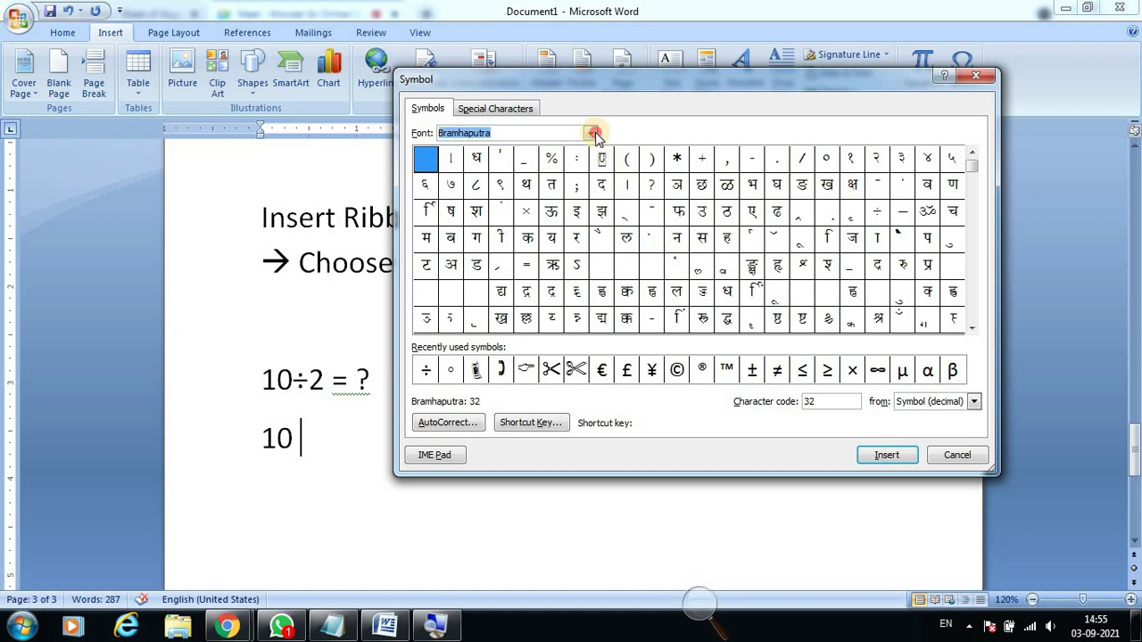
click(590, 133)
scroll(499, 183, down, 3)
click(499, 188)
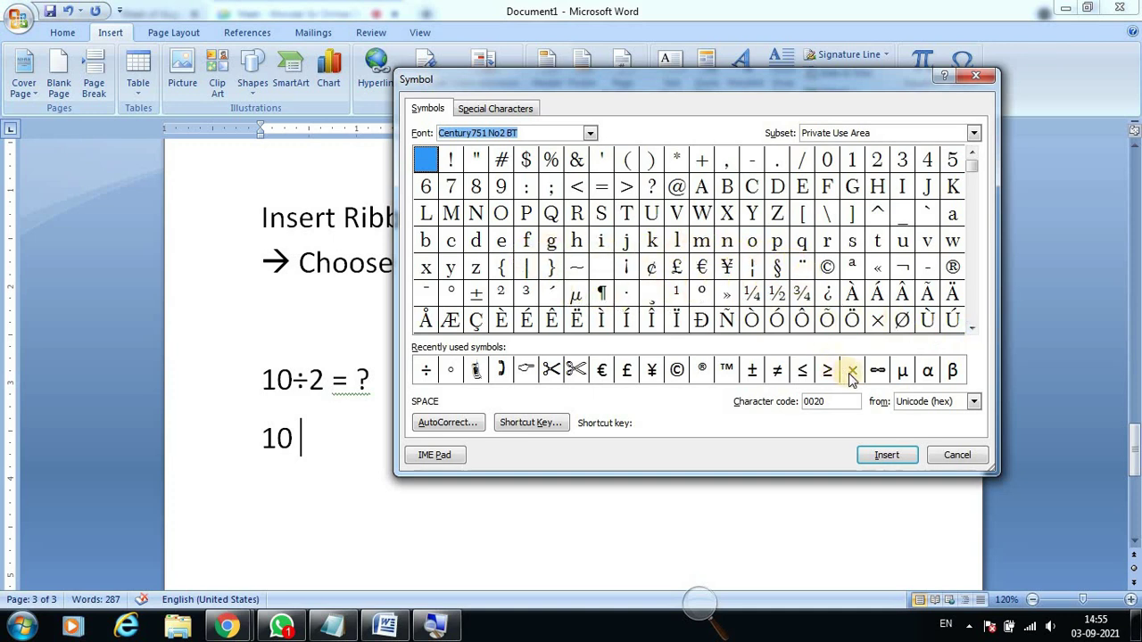
Insert the multiplication sign × after the second line's 10.
click(878, 320)
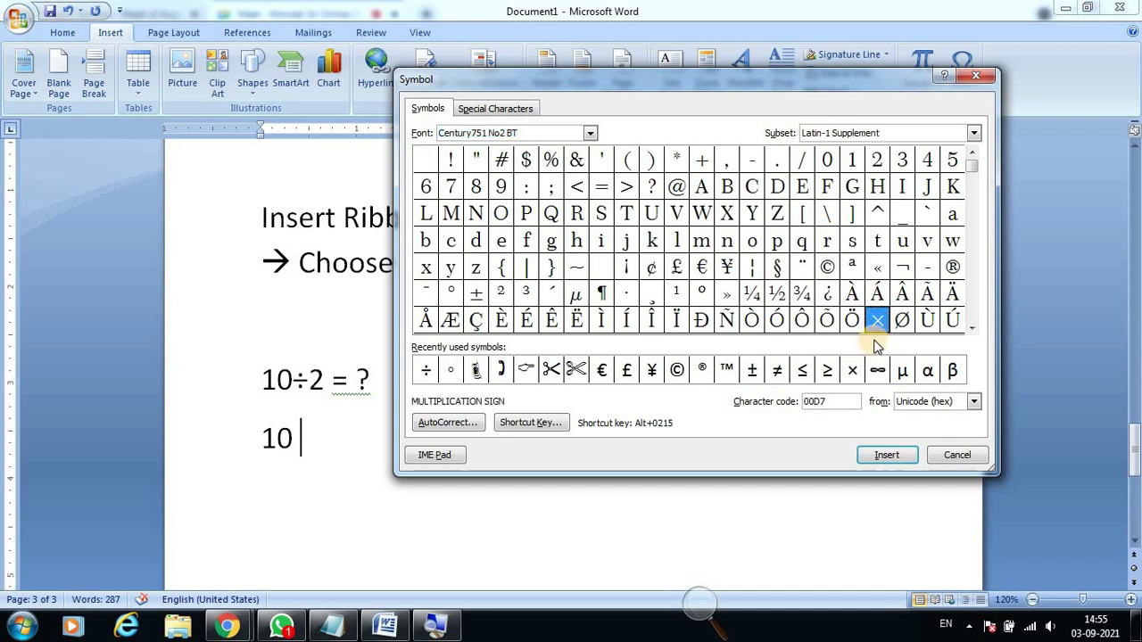
click(852, 371)
click(852, 373)
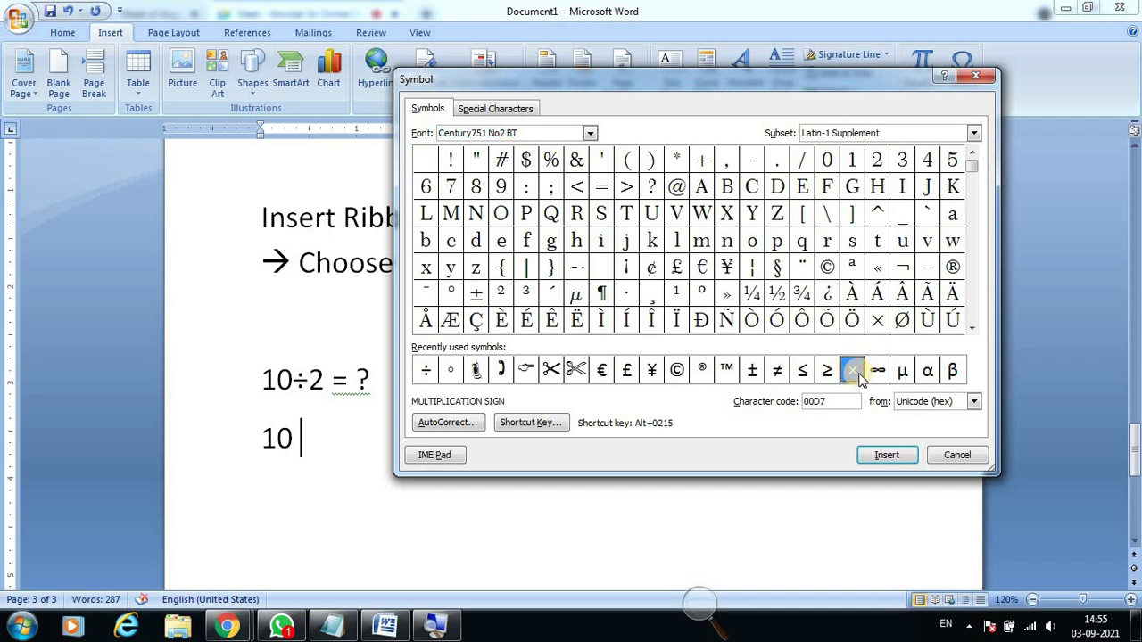
click(892, 457)
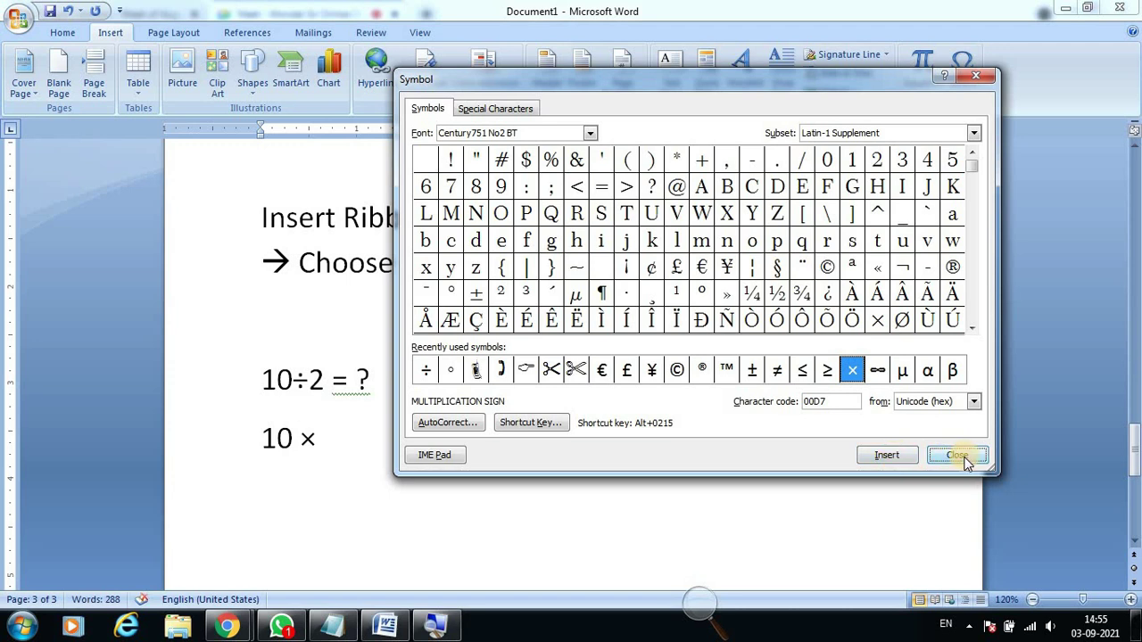
Close the Symbol dialog, complete the sum as '10 × 3 = ?', and start a new line.
click(963, 459)
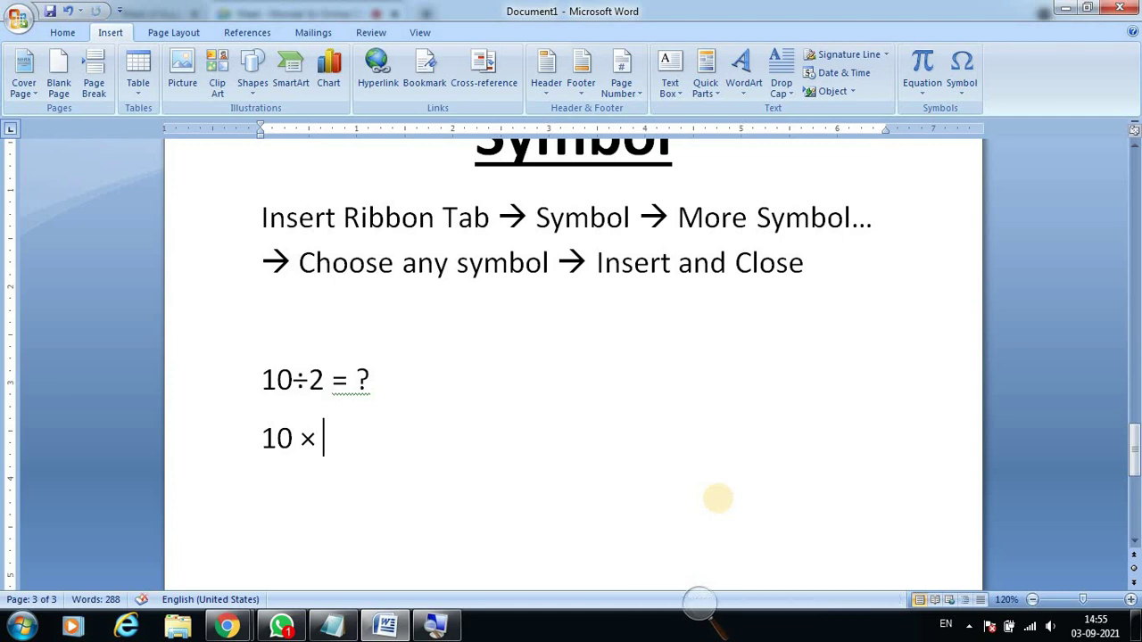
text(3)
text( = ?)
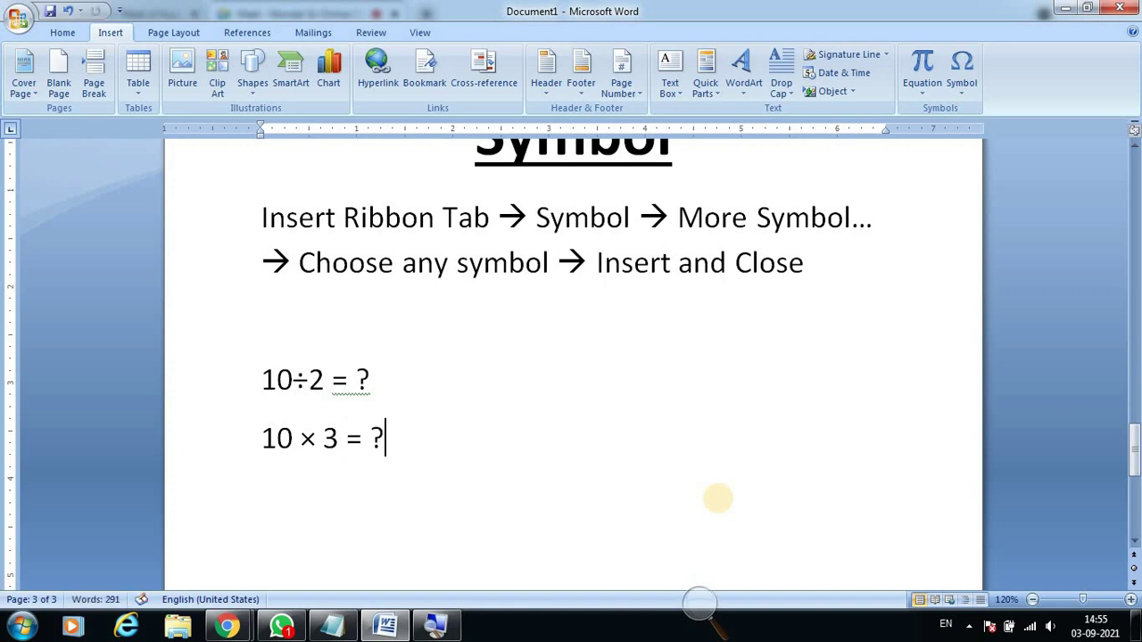
key(Return)
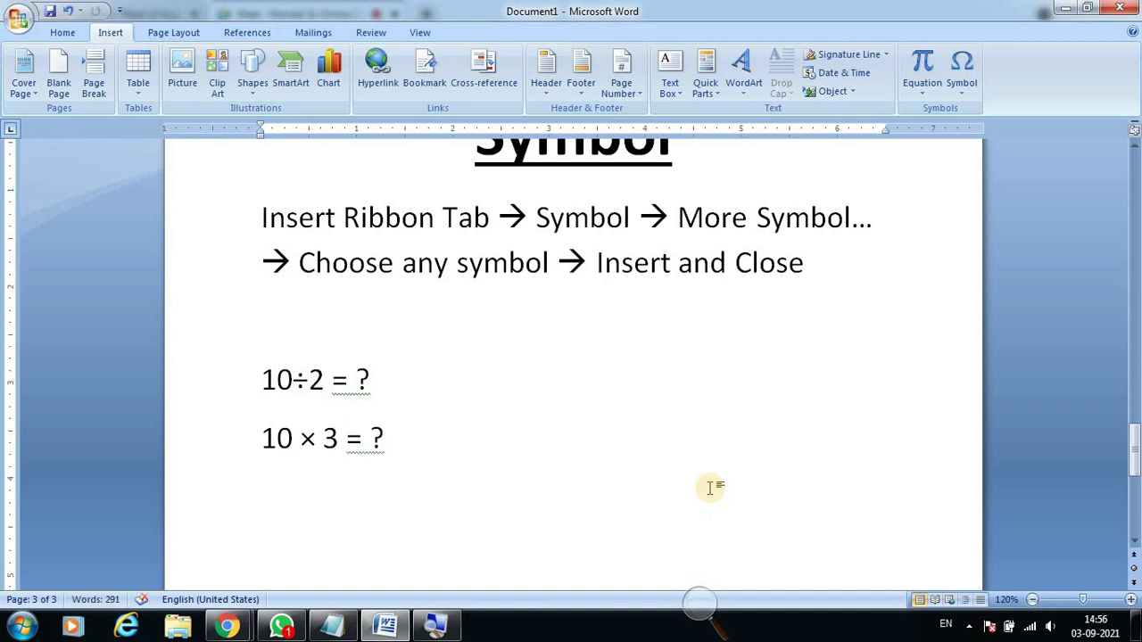
scroll(560, 461, down, 3)
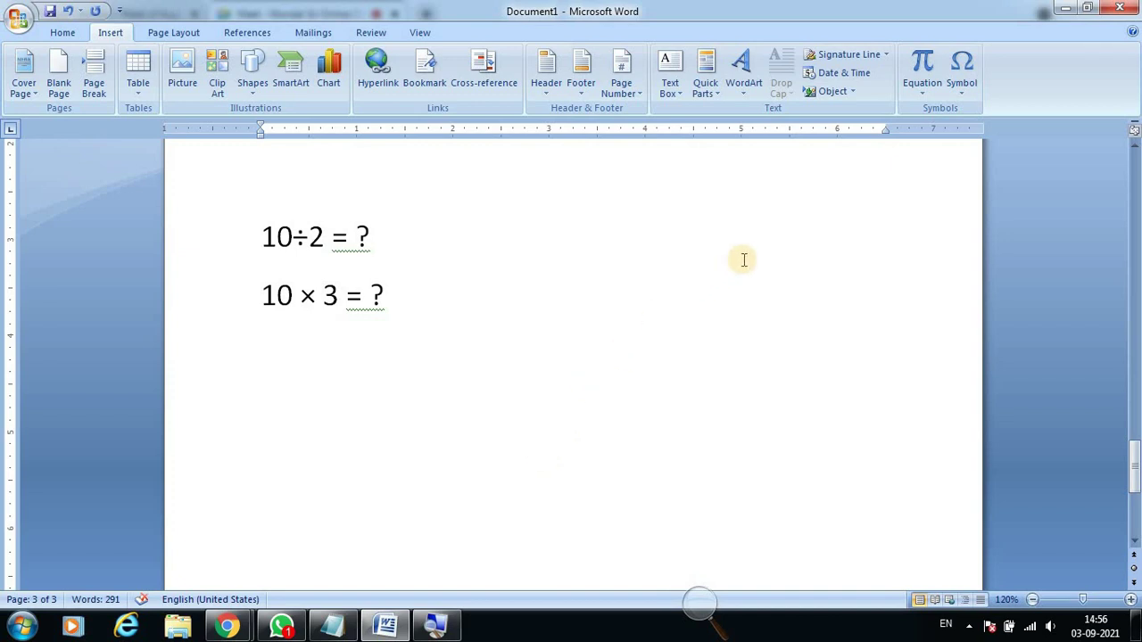
Open More Symbols, move the dialog off the sums, and select the recently used ÷.
click(961, 76)
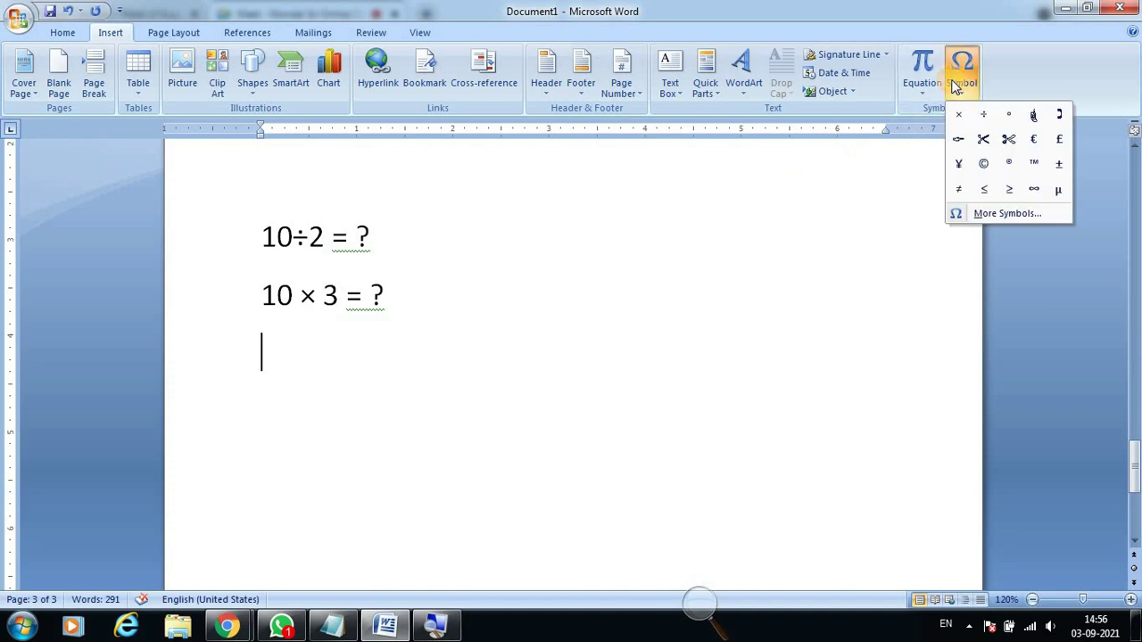
click(1008, 217)
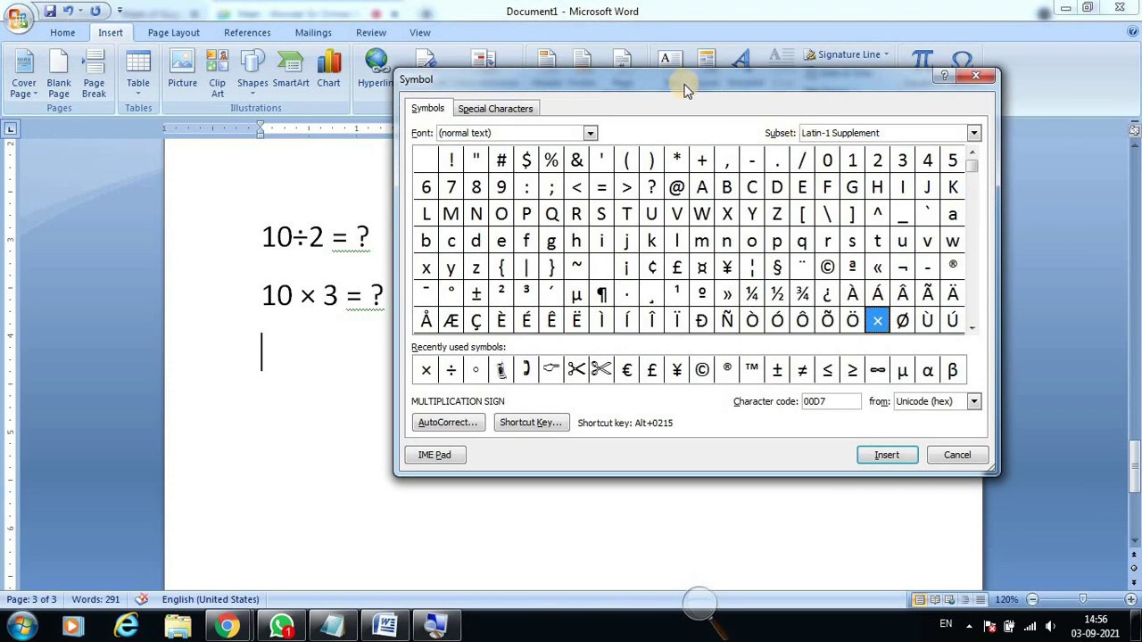
drag(691, 82, 735, 42)
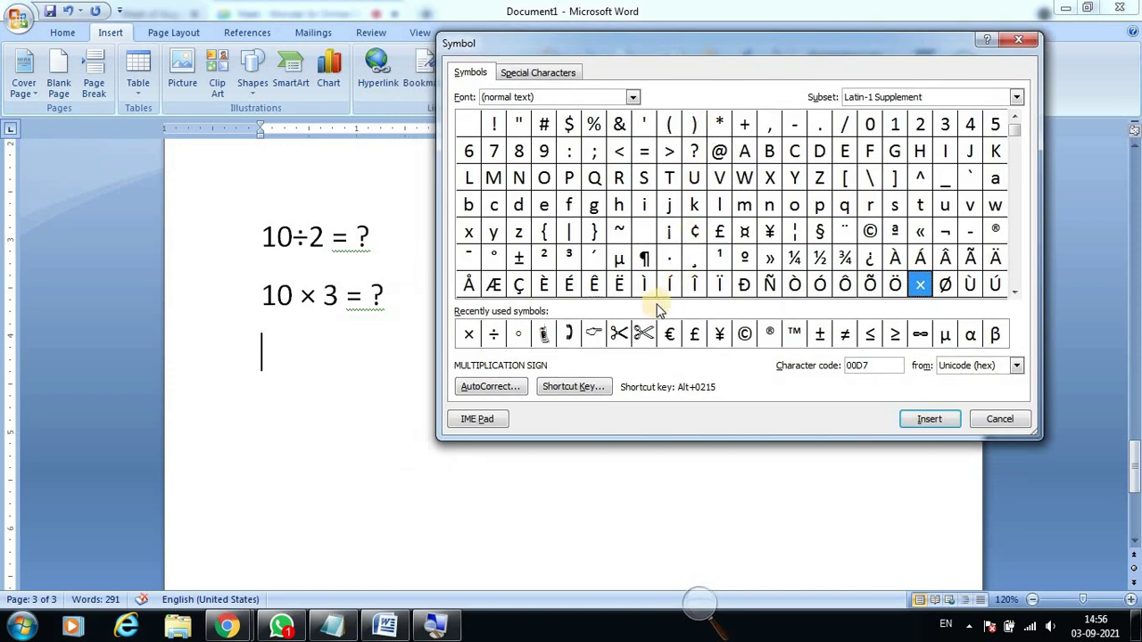
click(468, 334)
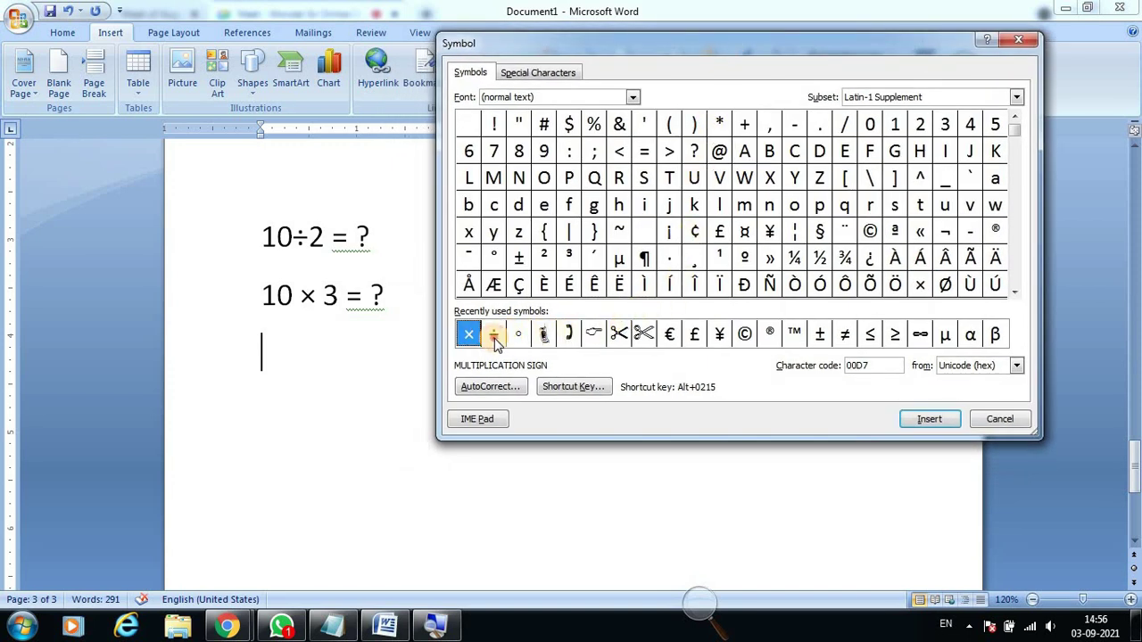
click(494, 335)
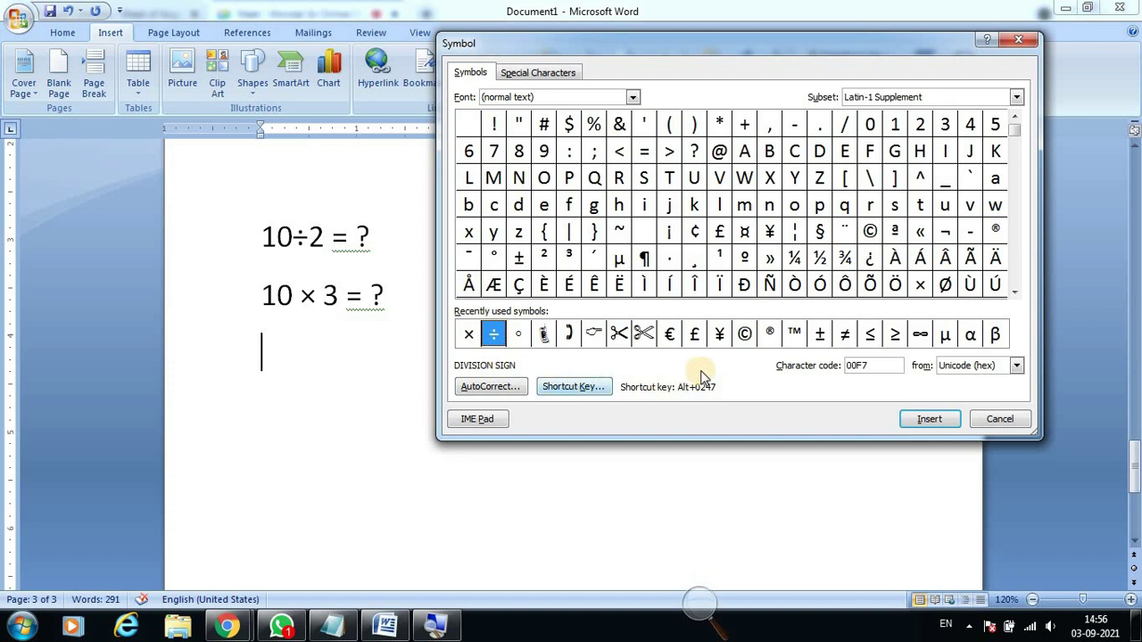
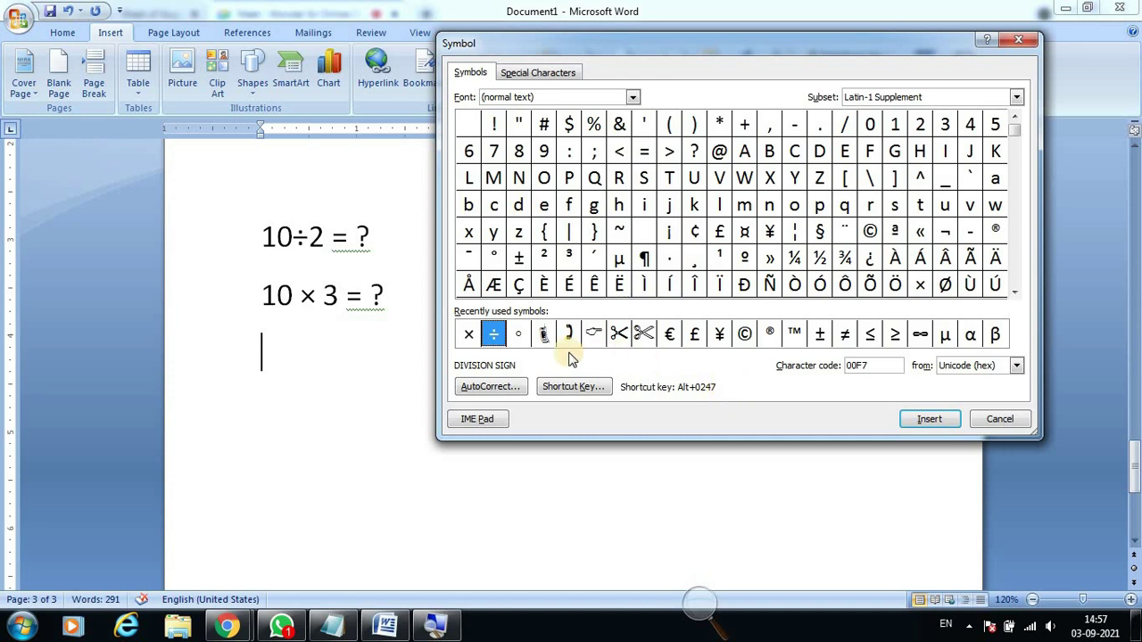
Assign the custom shortcut Alt+L to the ÷ division sign in the Normal template.
click(496, 341)
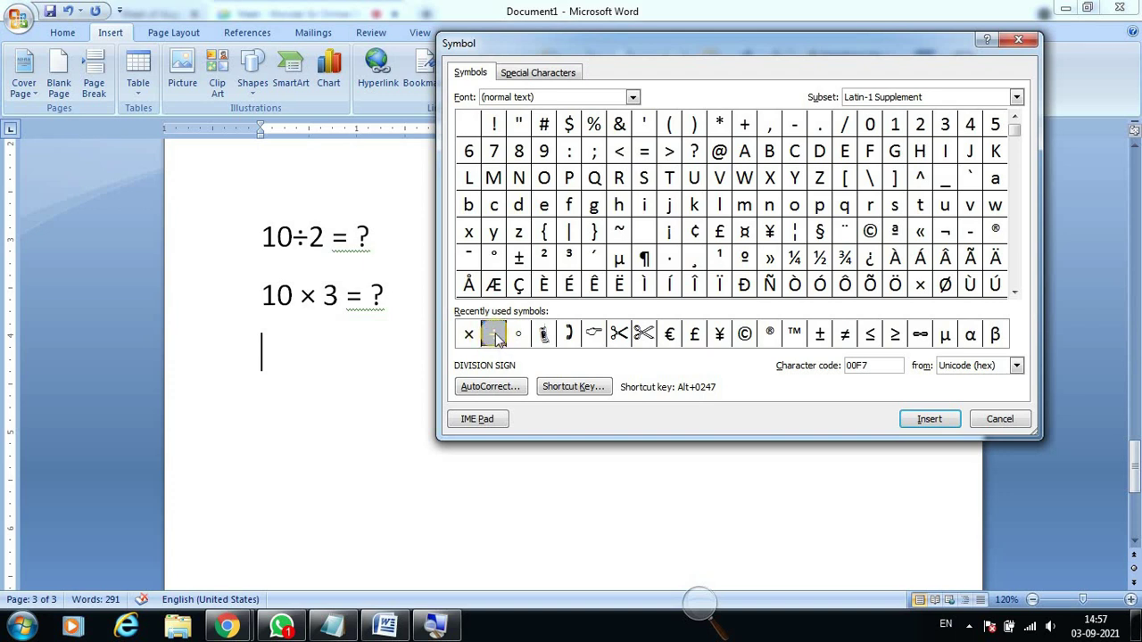
click(573, 387)
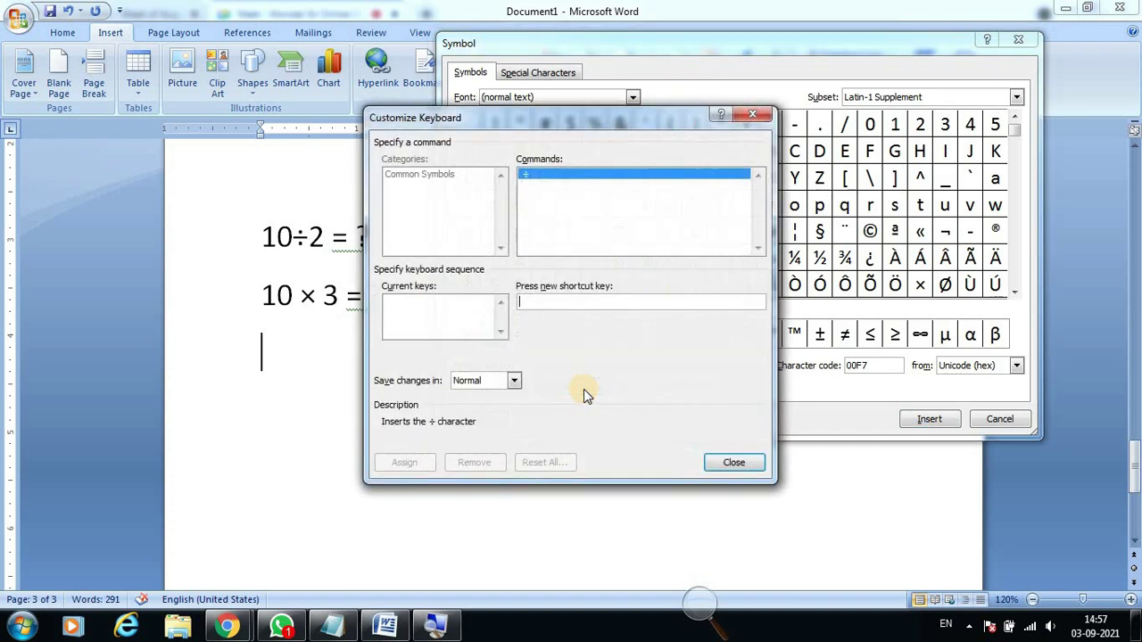
mouse_move(598, 134)
mouse_down()
mouse_move(639, 175)
mouse_move(606, 80)
mouse_move(617, 83)
mouse_up()
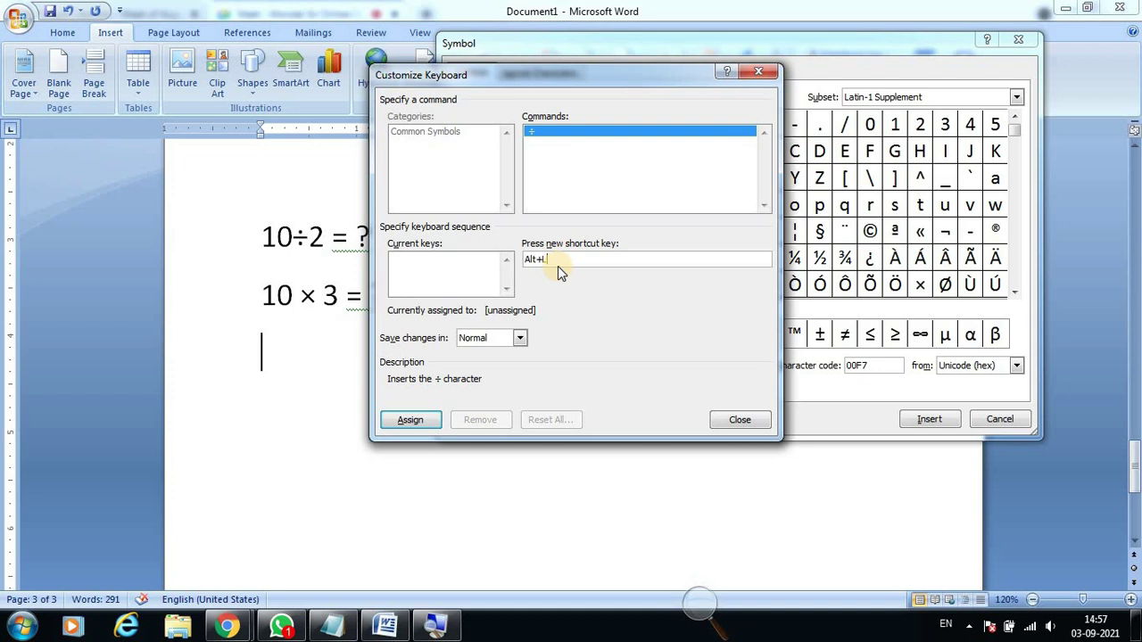
click(410, 421)
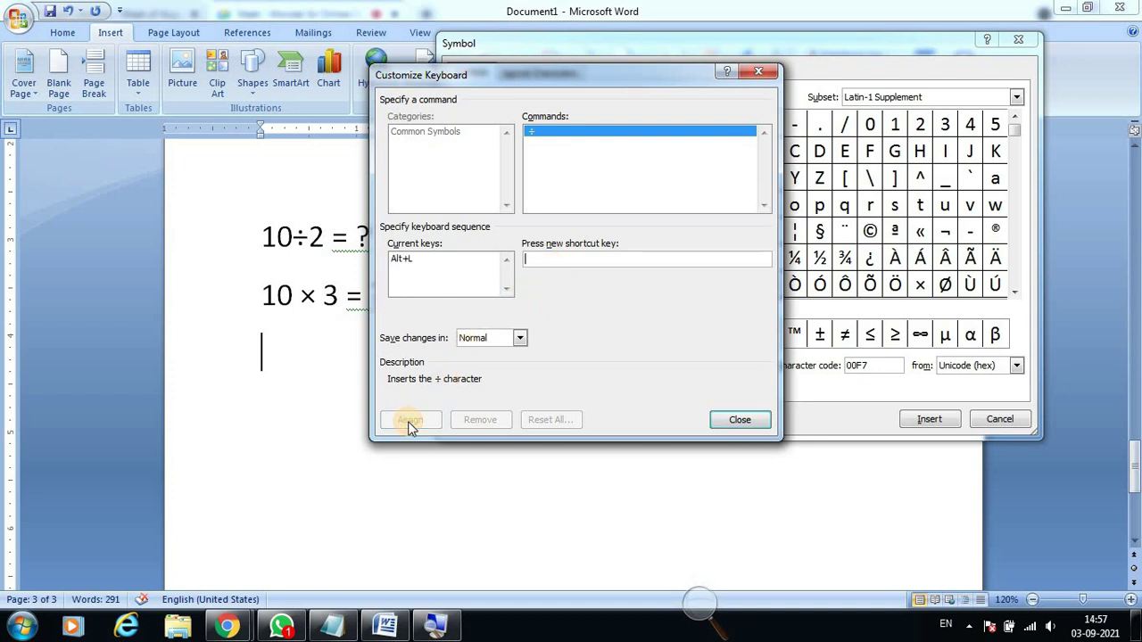
click(729, 422)
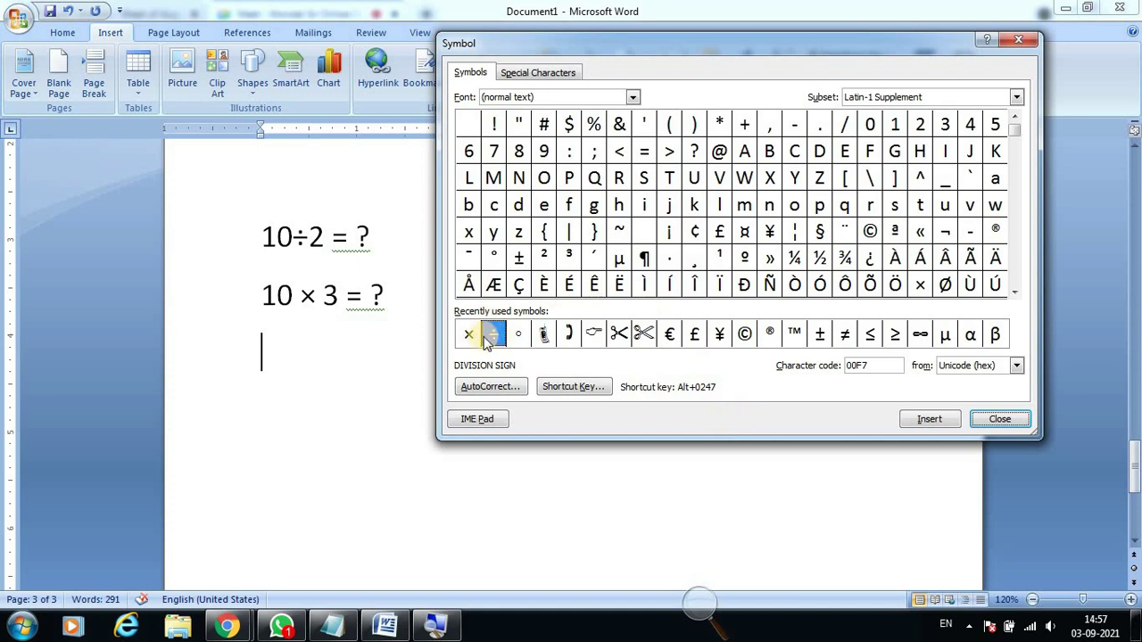
Try Alt+G for the × sign without assigning it, then close the Symbol dialog.
click(468, 336)
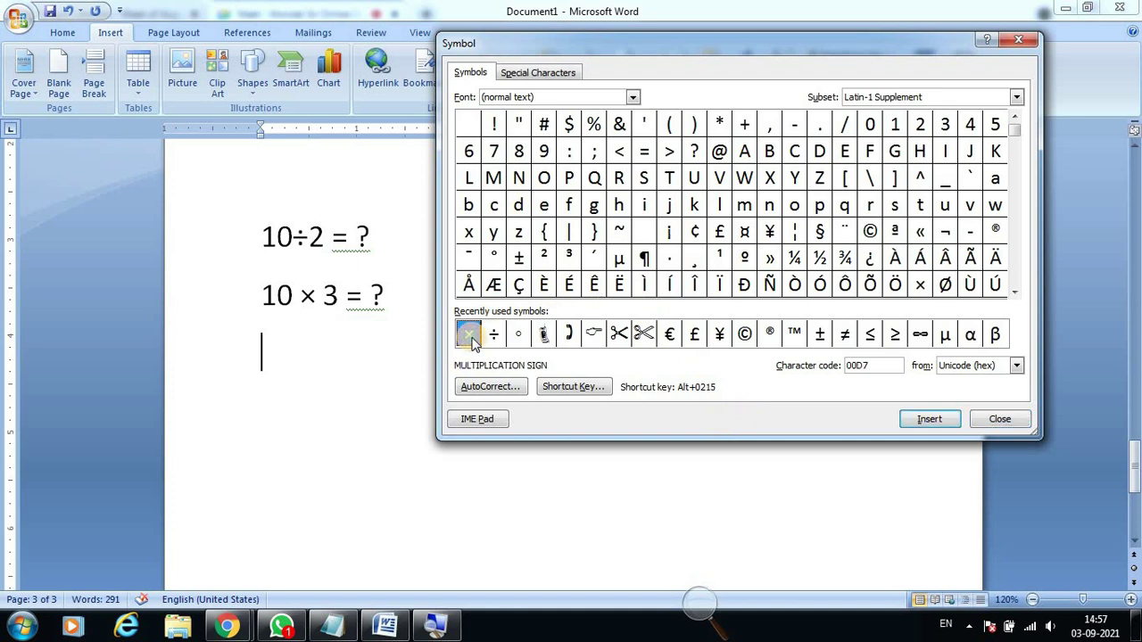
click(575, 389)
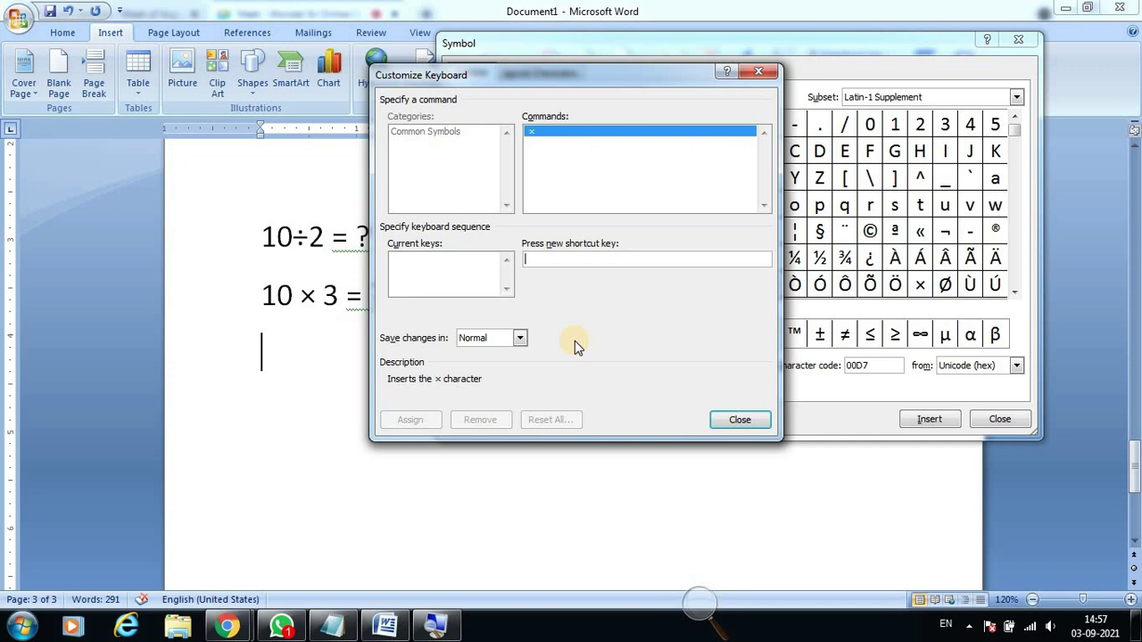
key(alt+g)
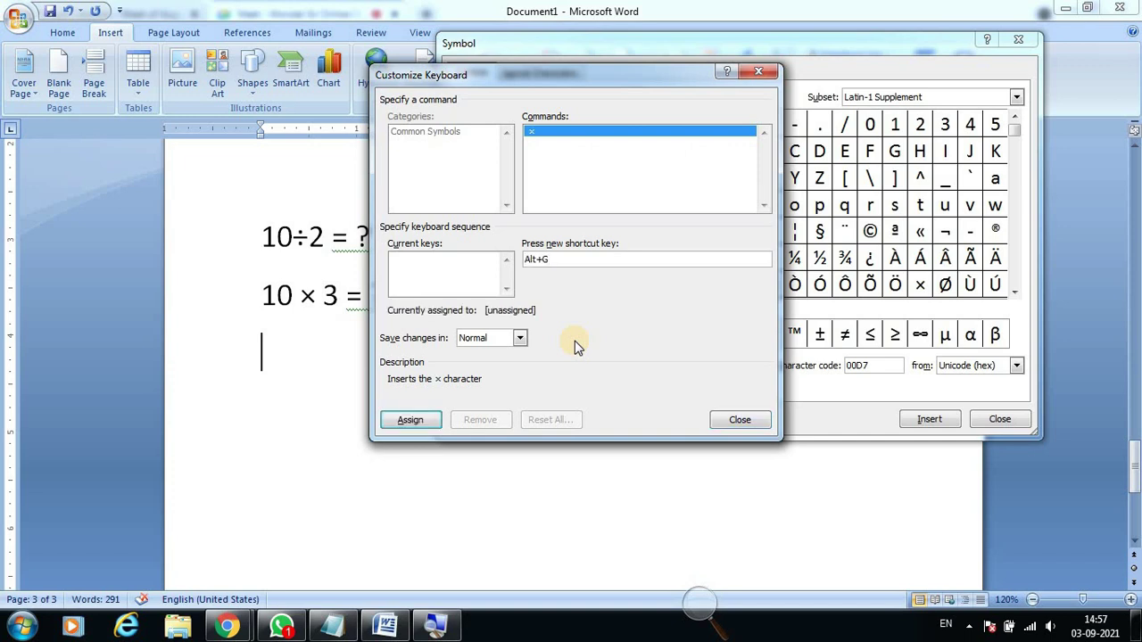
click(739, 422)
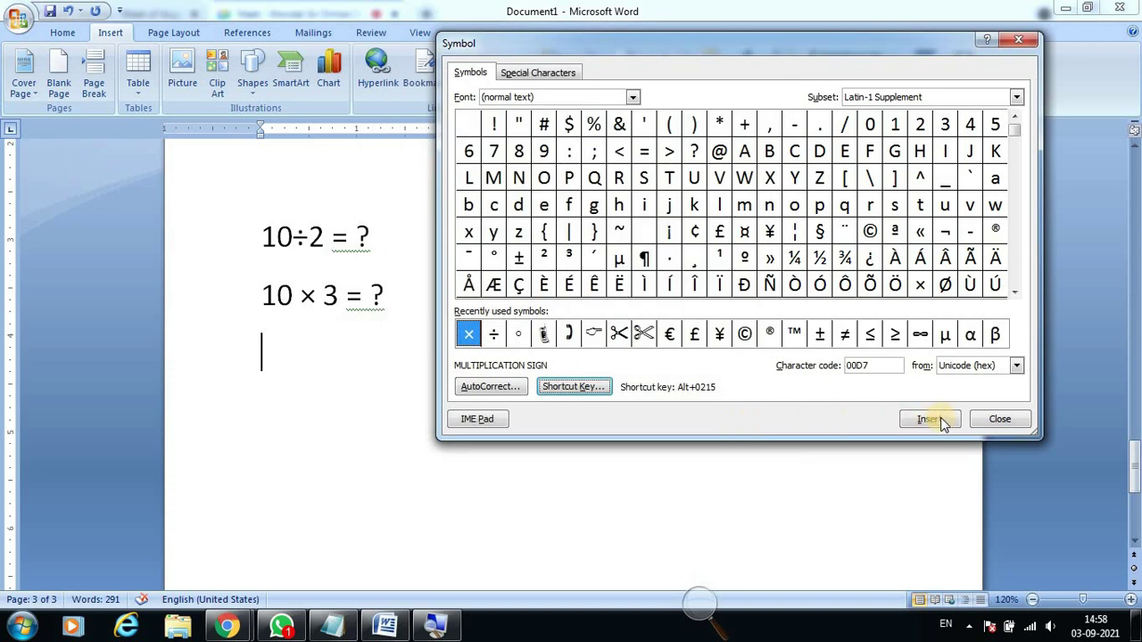
click(1014, 292)
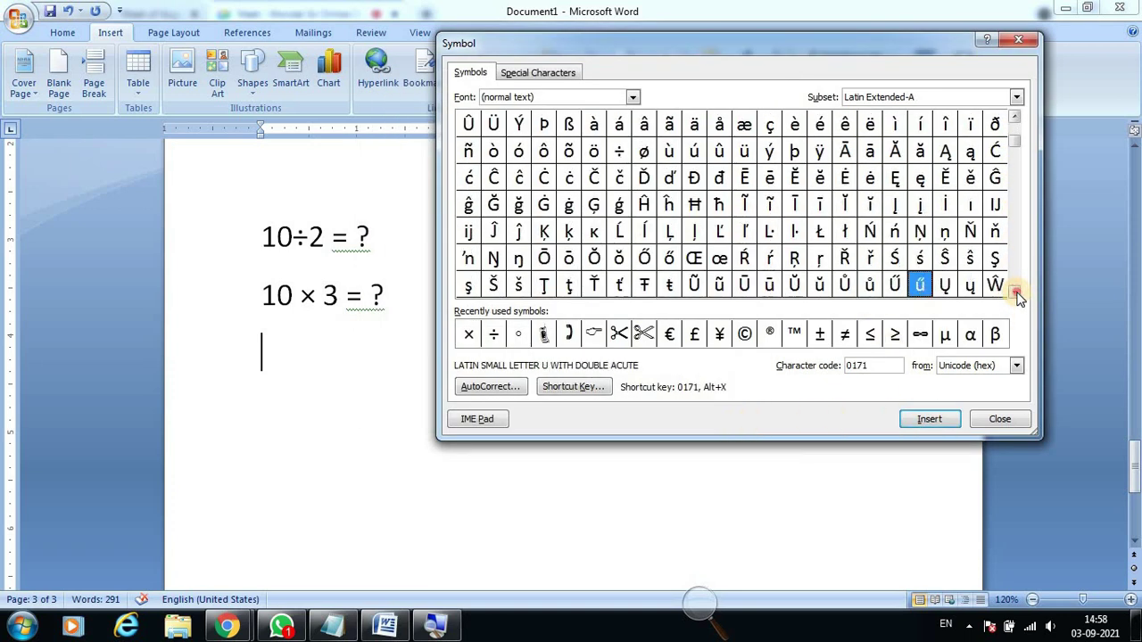
click(999, 418)
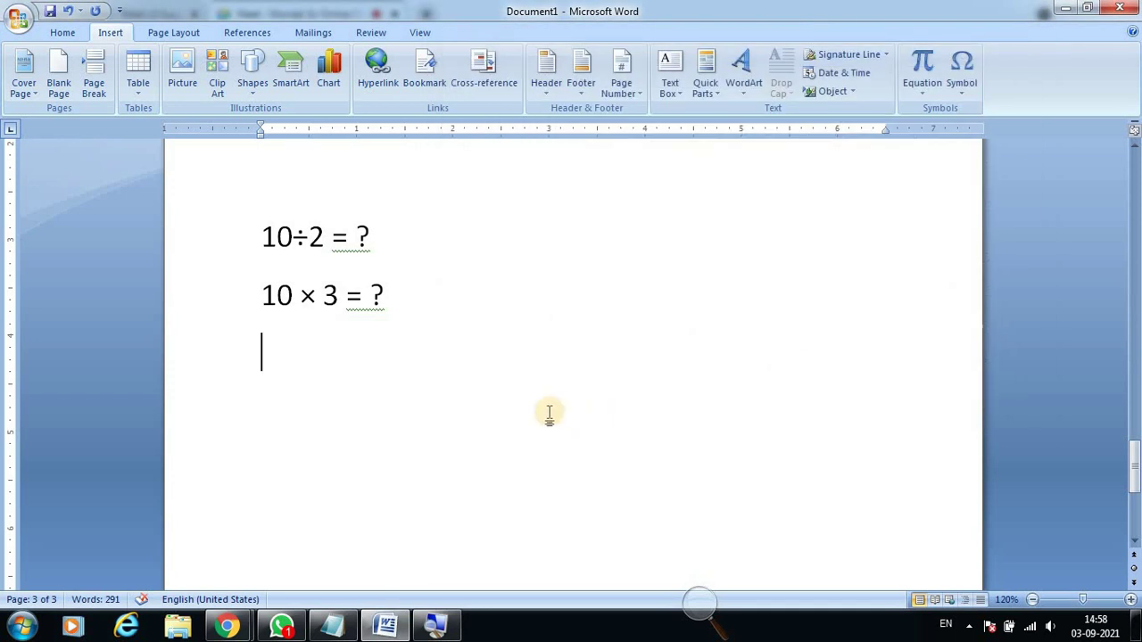
Type 50÷4 on the third line, inserting ÷ with the new Alt+L shortcut.
text(50)
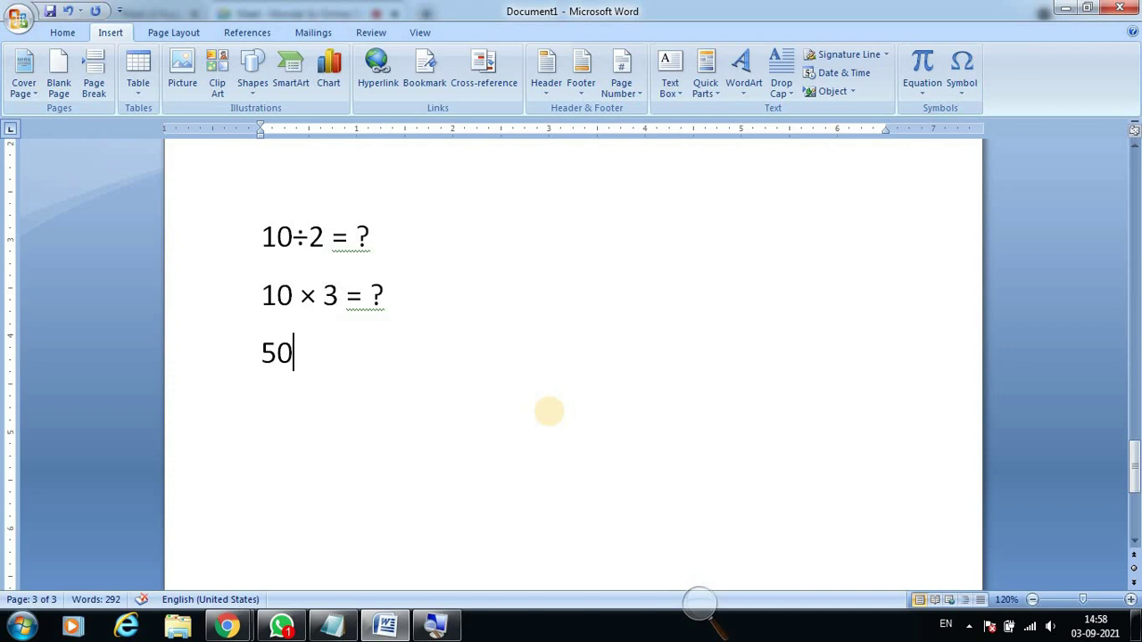
key(alt)
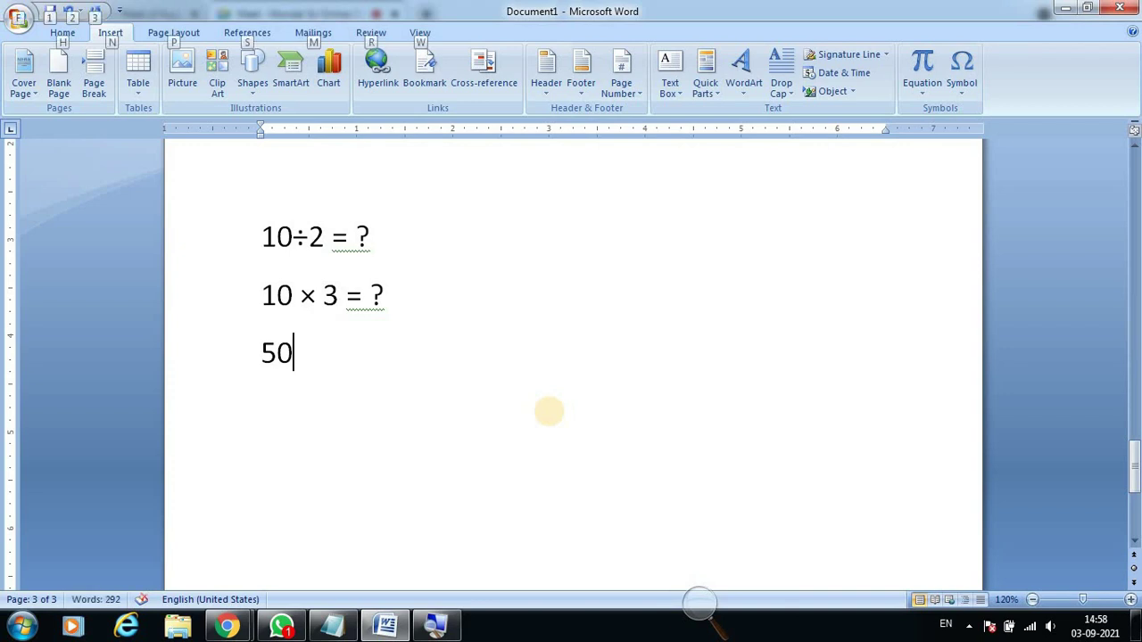
text(÷)
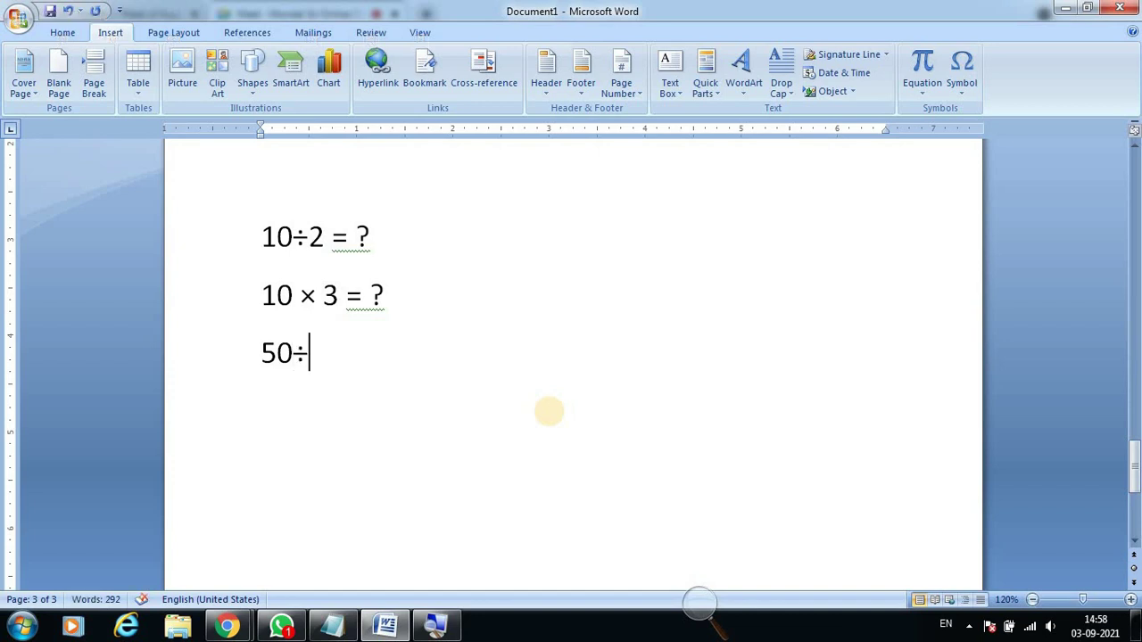
text(4)
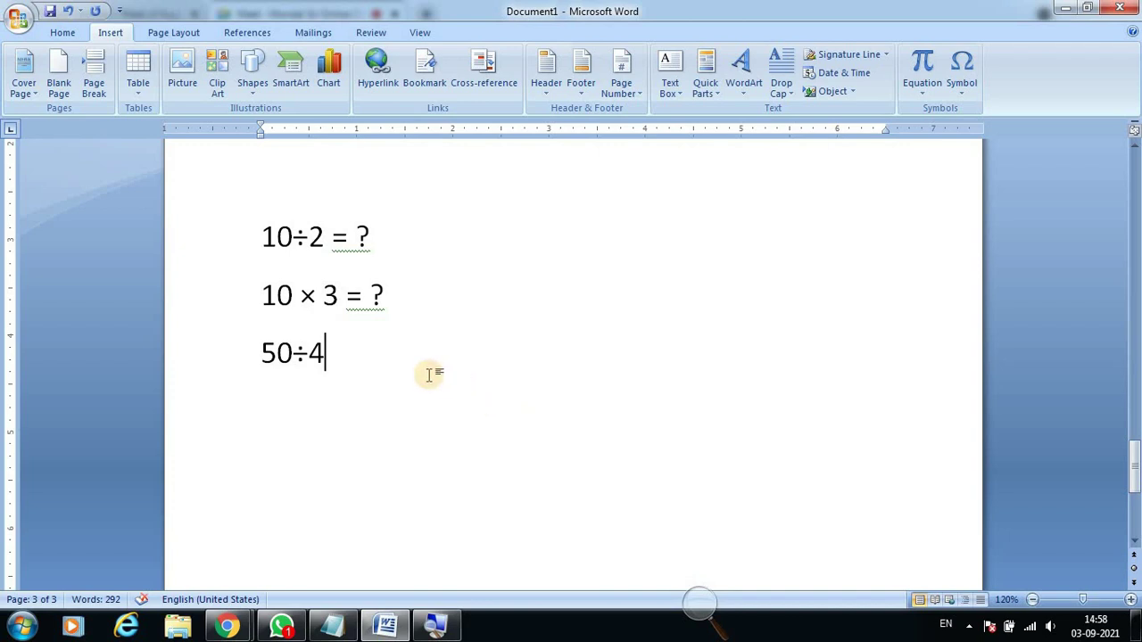
Assign Alt+G to the × sign and use it to add × after 50÷4.
click(965, 83)
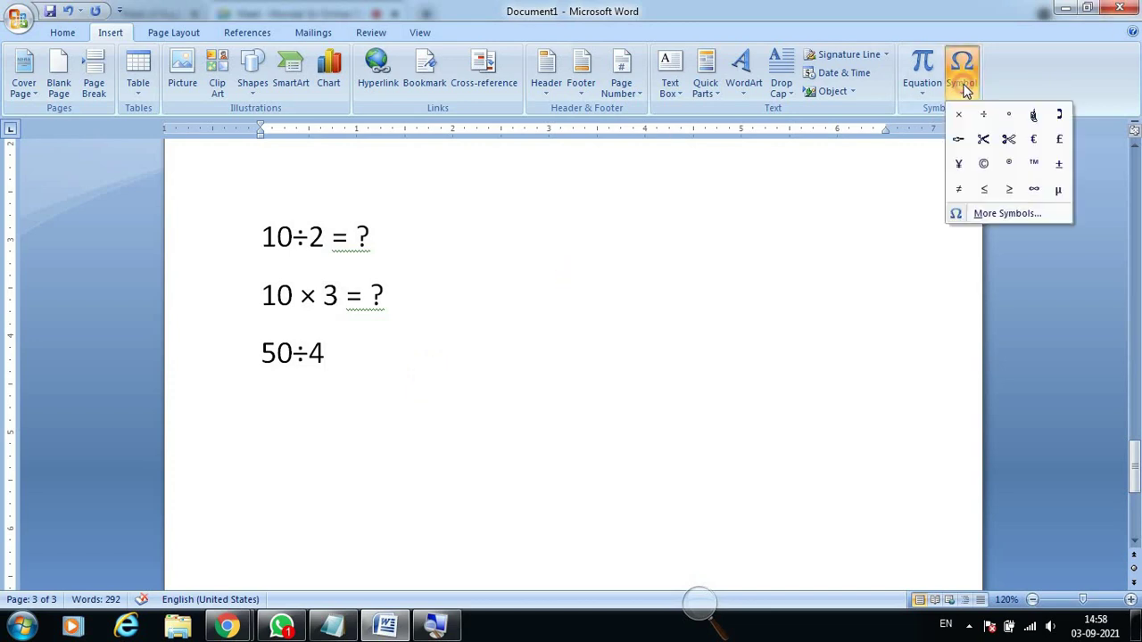
click(994, 216)
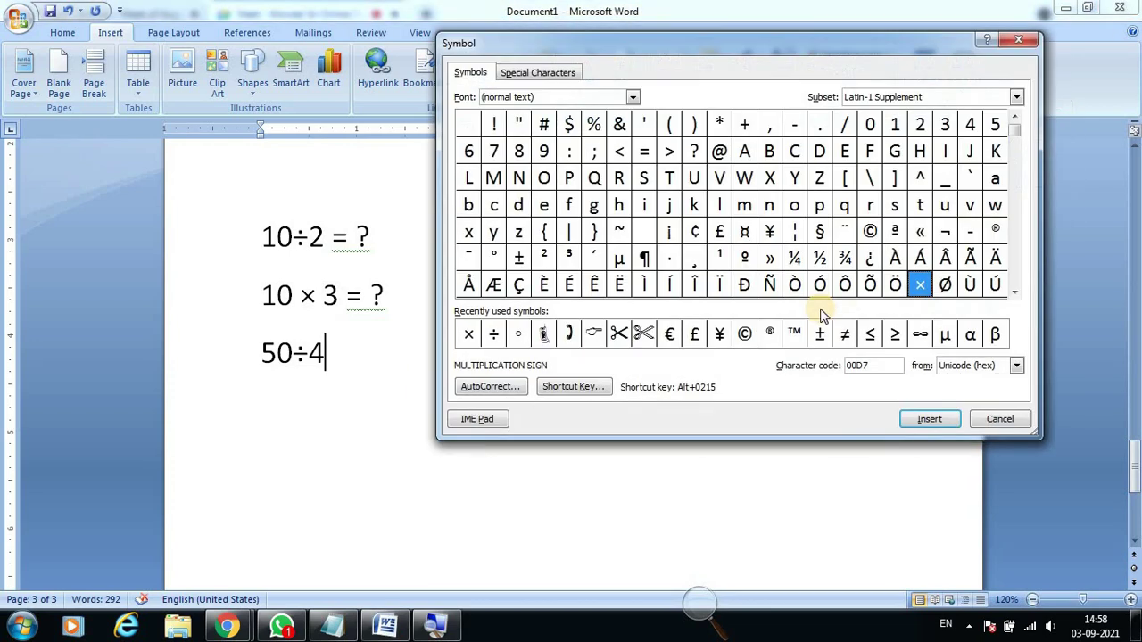
click(469, 334)
click(572, 389)
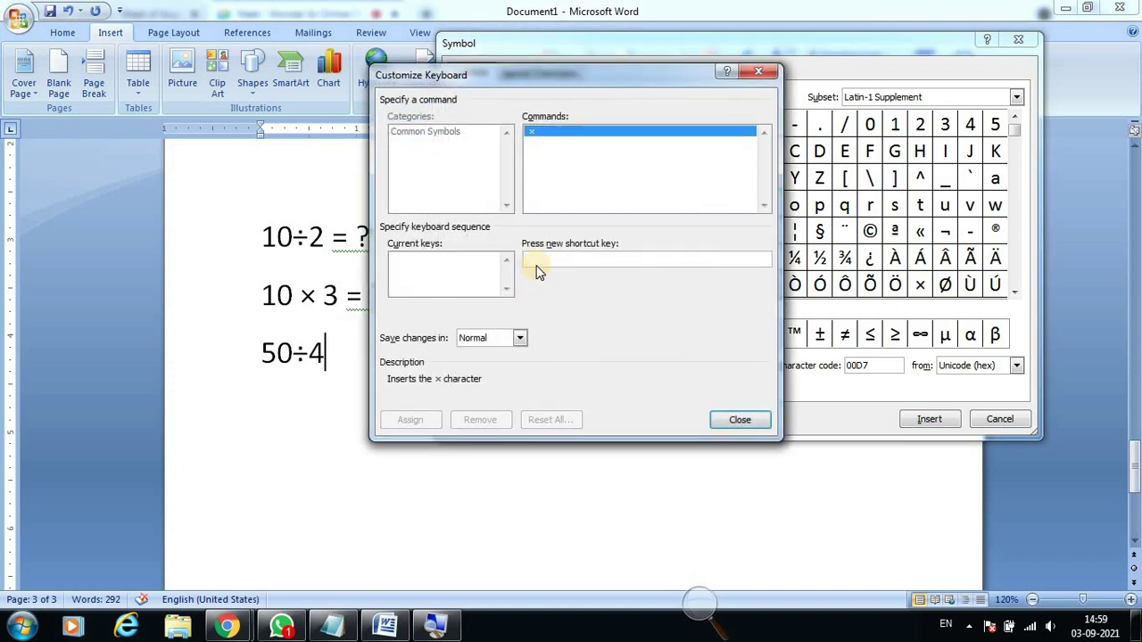
key(alt+g)
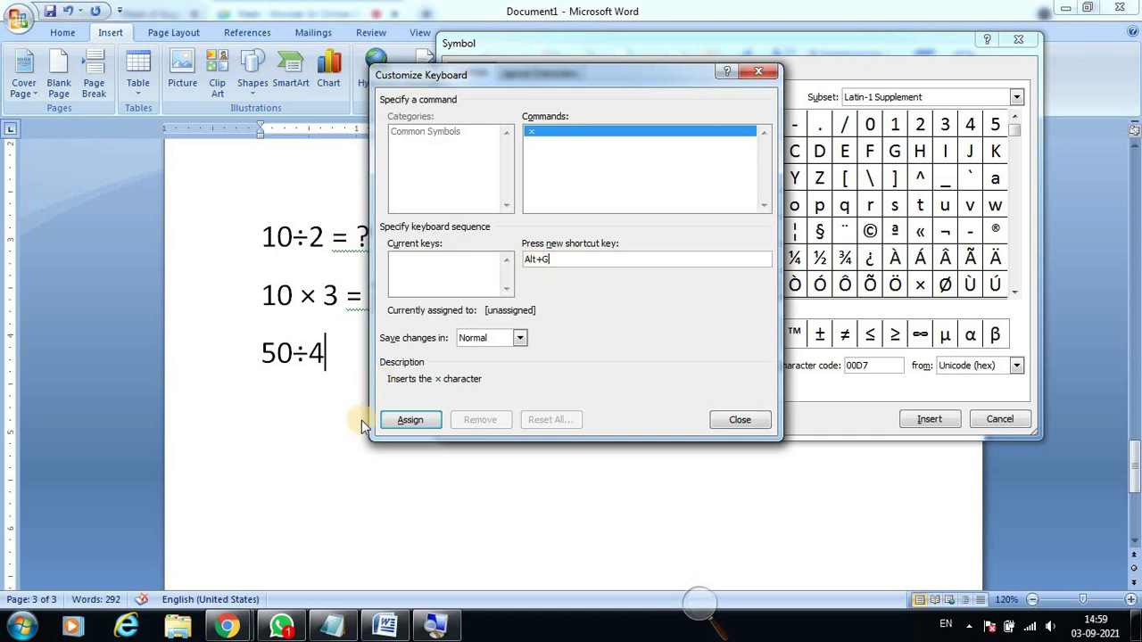
click(410, 420)
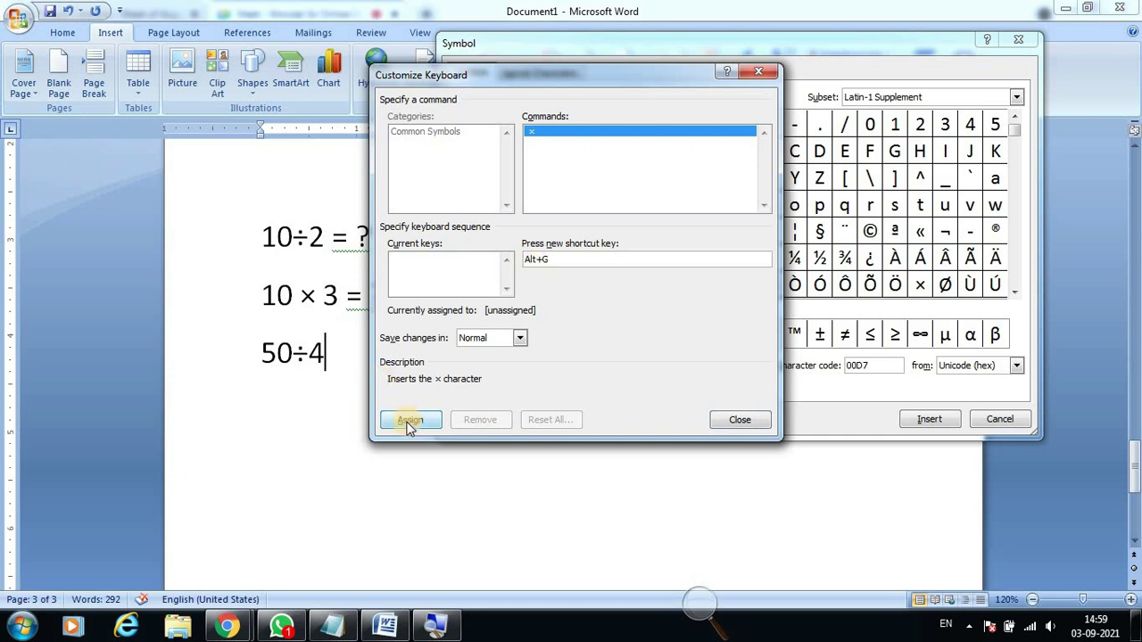
click(411, 420)
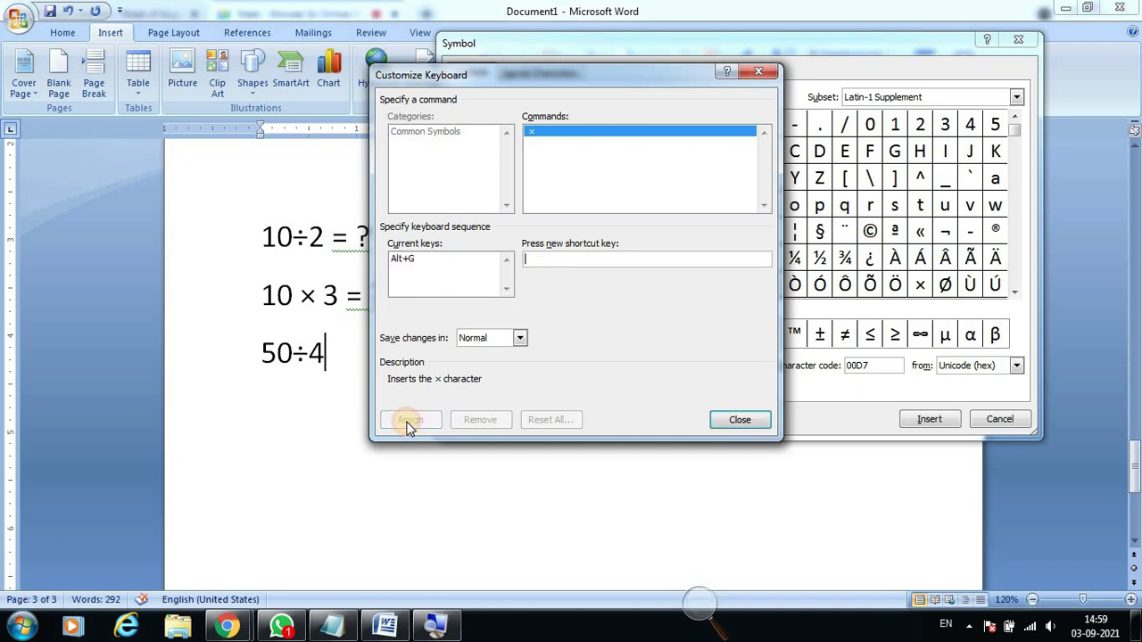
click(747, 419)
click(1000, 419)
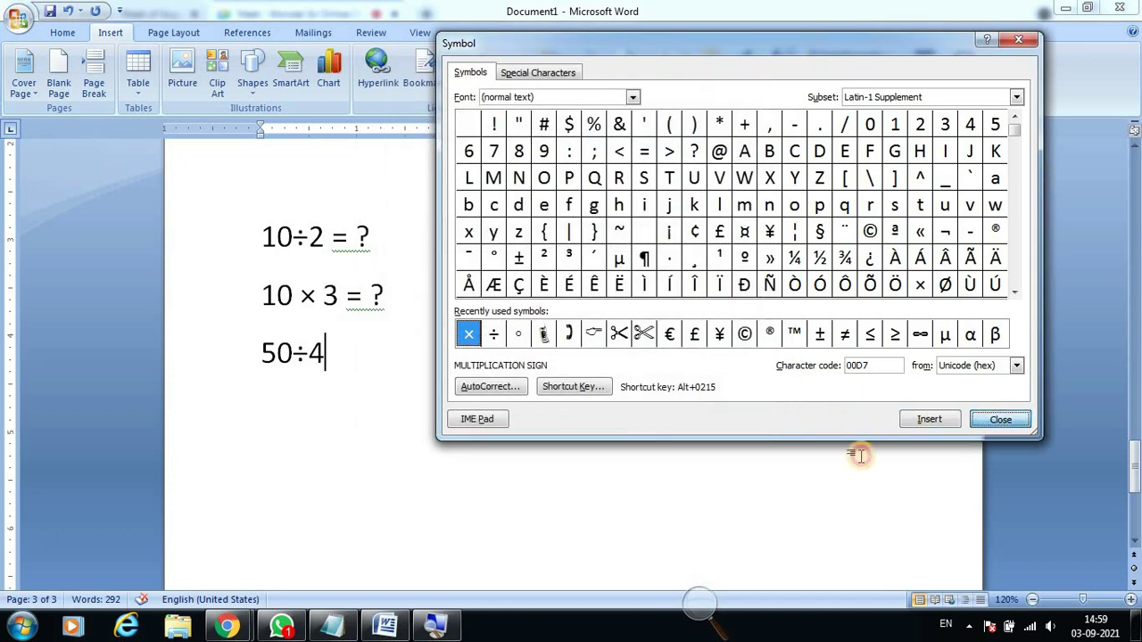
key(alt+g)
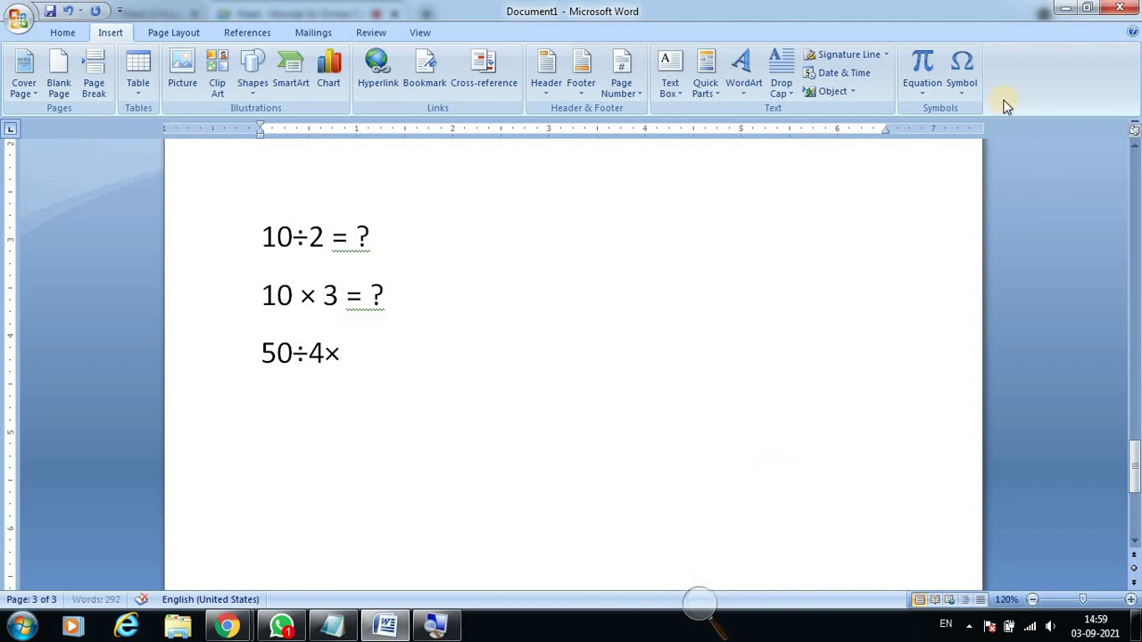
Select the micro sign µ in the Symbol dialog and assign it Ctrl+P.
click(963, 79)
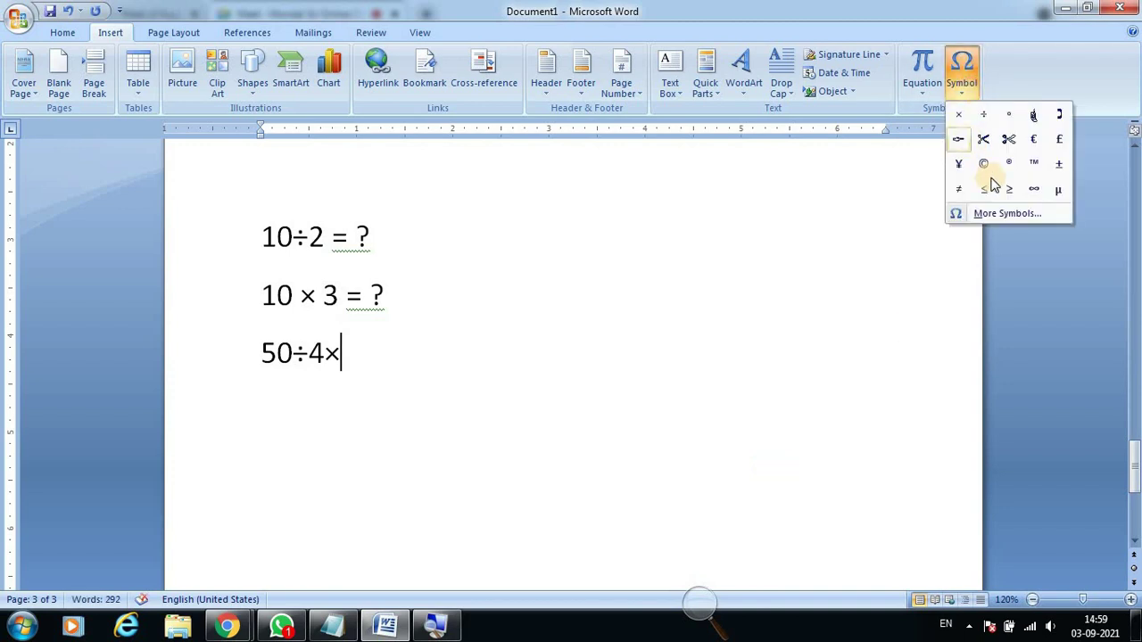
click(504, 393)
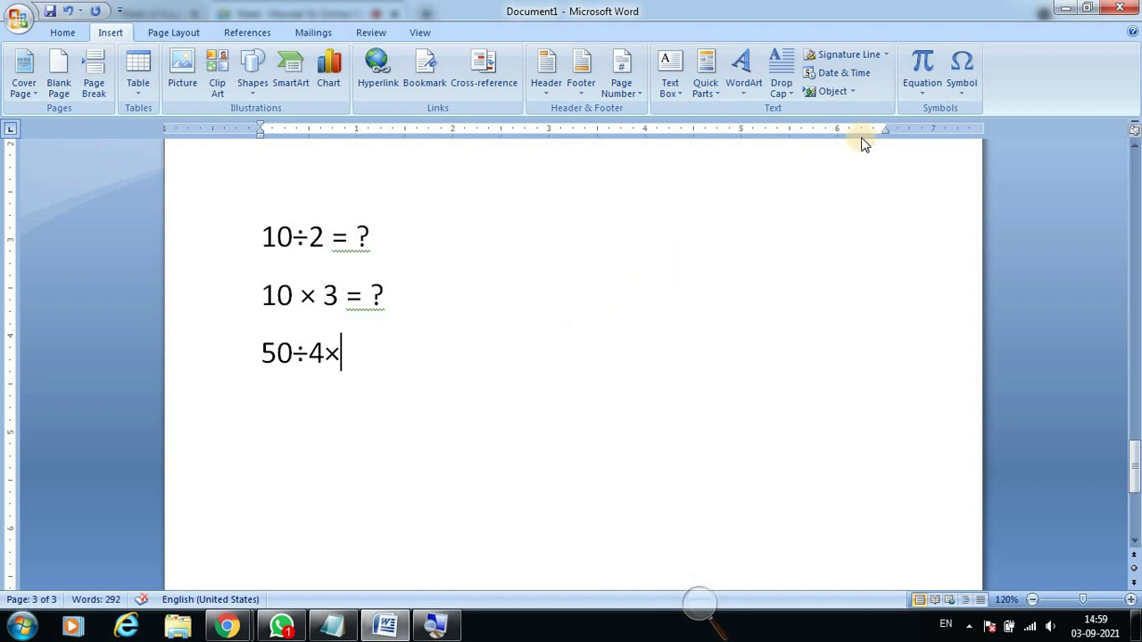
click(962, 84)
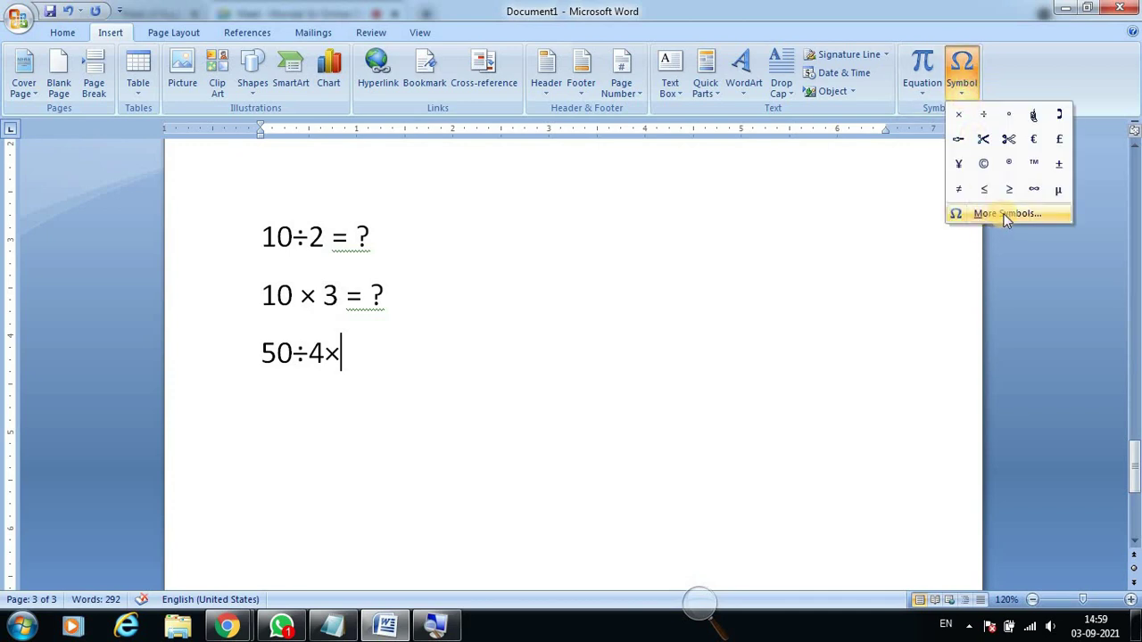
click(1006, 215)
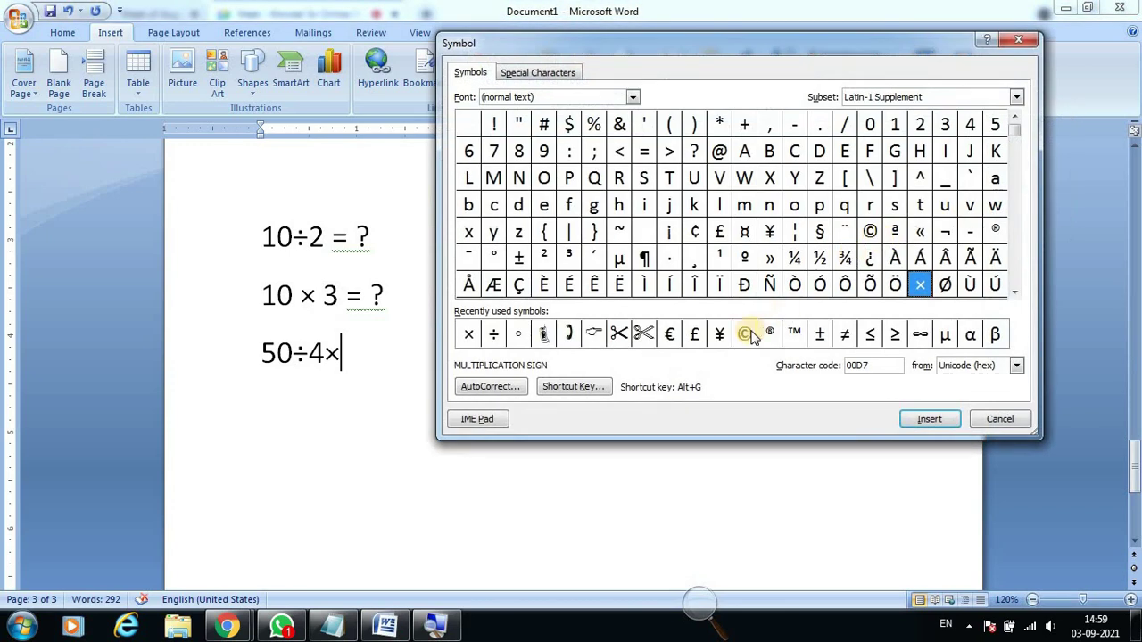
click(622, 259)
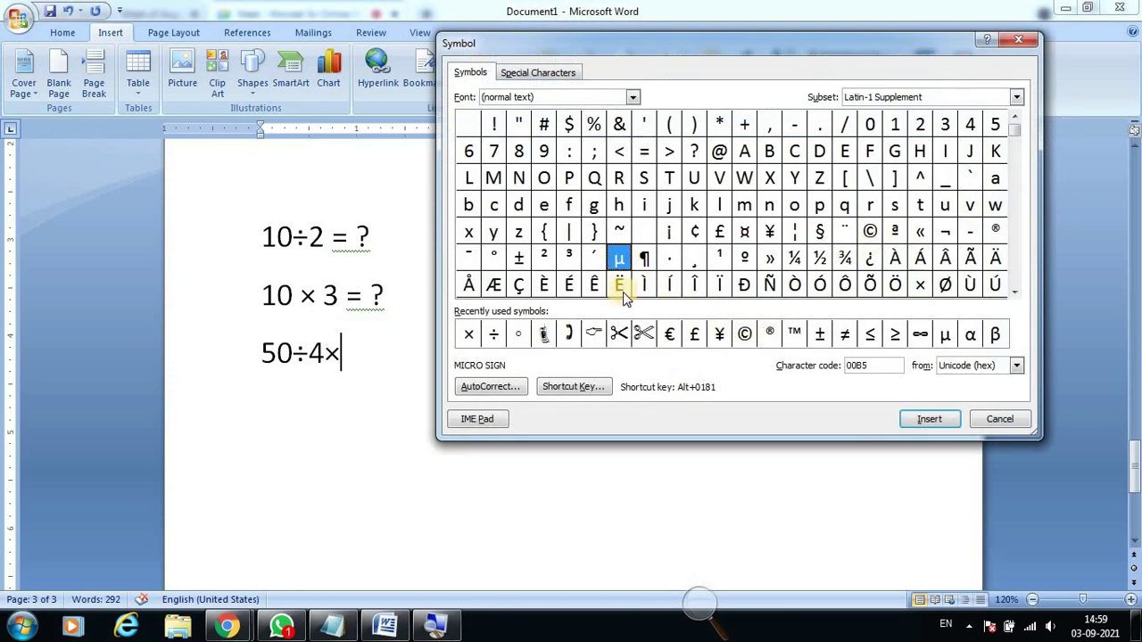
click(619, 264)
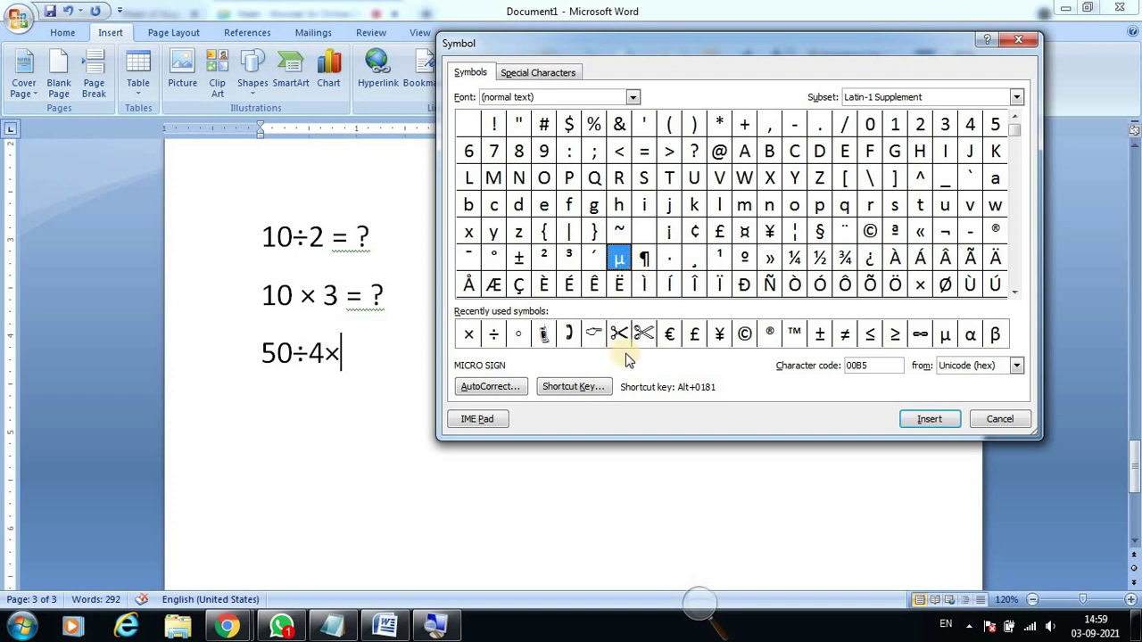
click(572, 390)
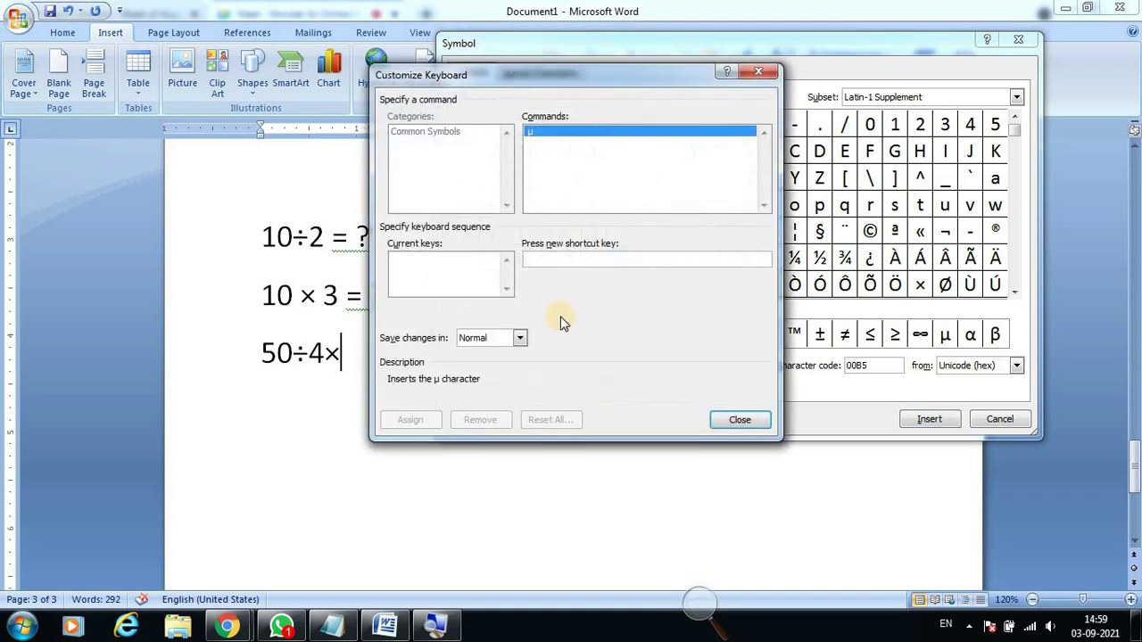
key(ctrl+p)
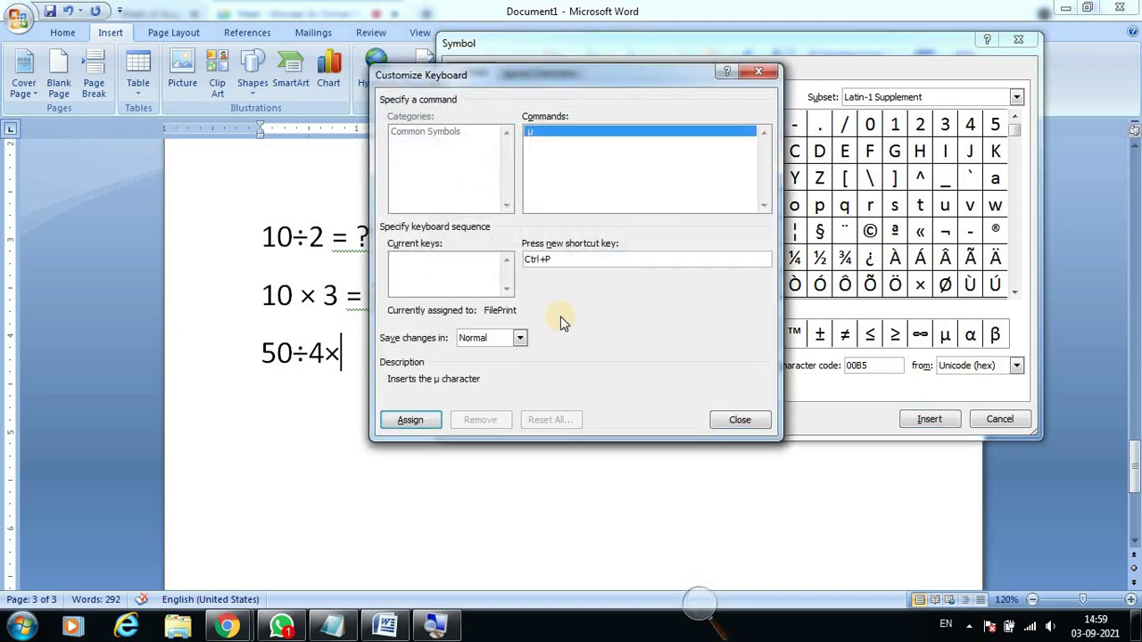
click(414, 421)
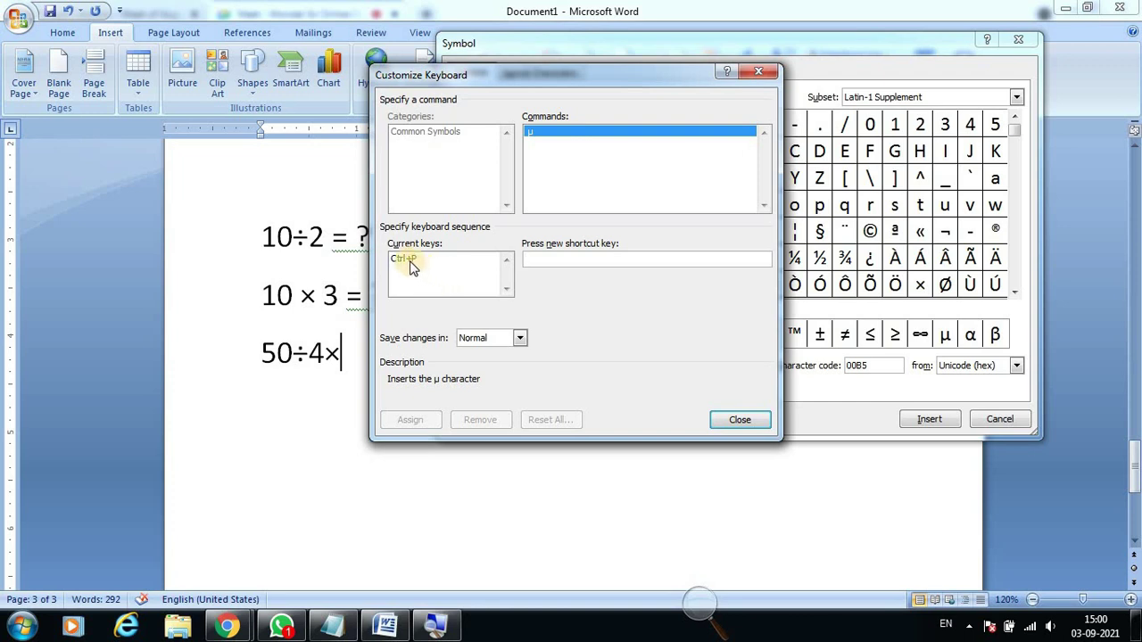
Replace µ's clashing Ctrl+P shortcut with Ctrl+Shift+P and close the dialogs.
click(408, 259)
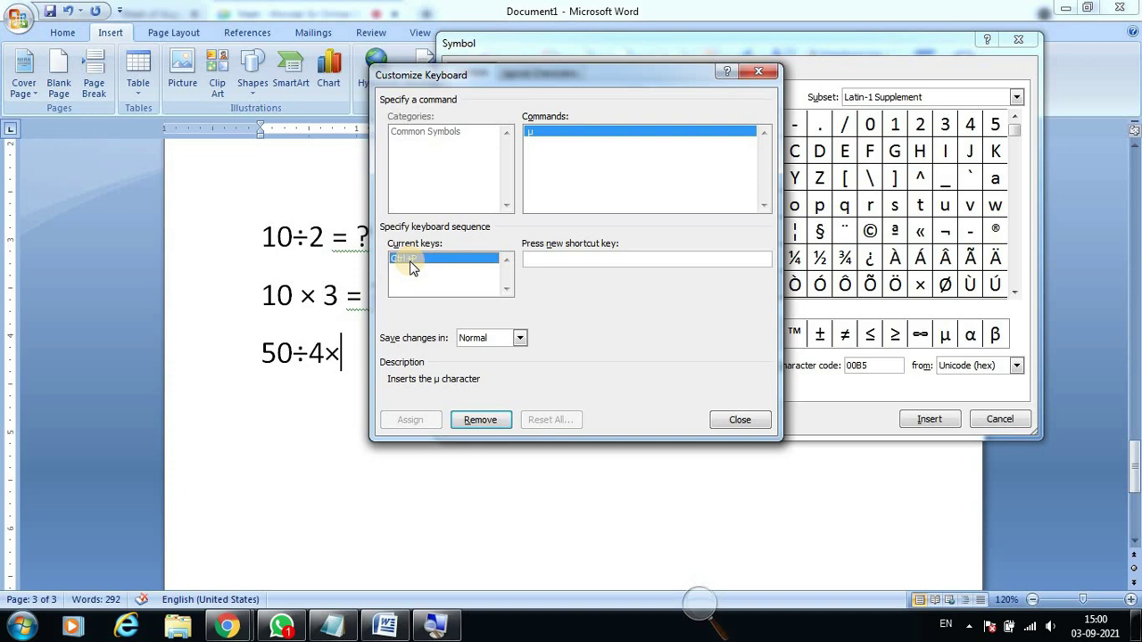
click(480, 421)
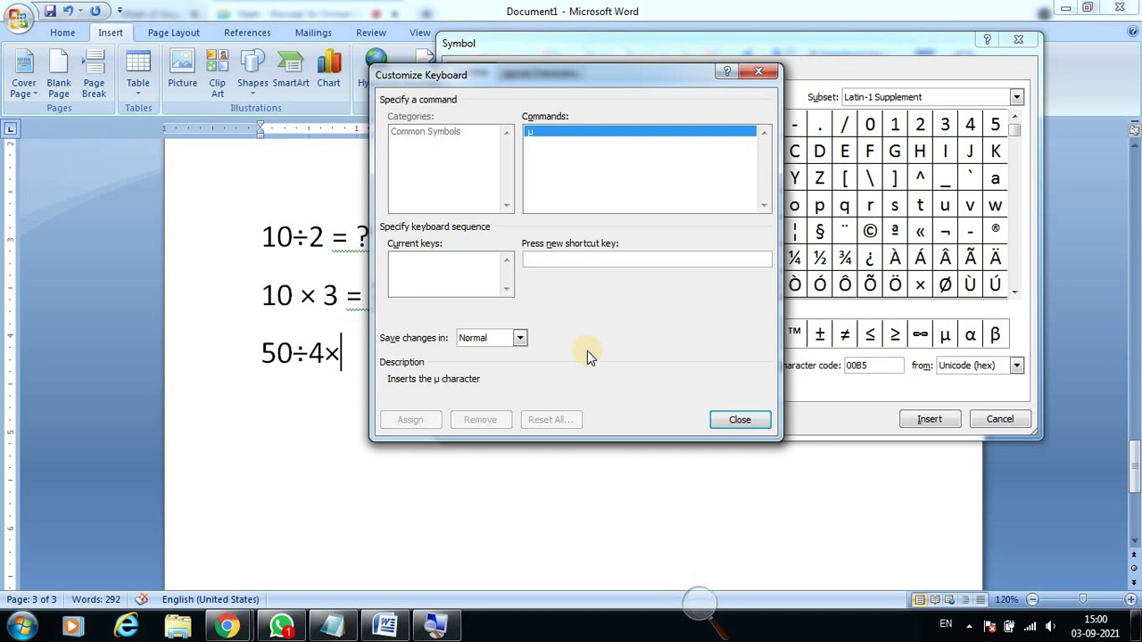
key(ctrl+shift+p)
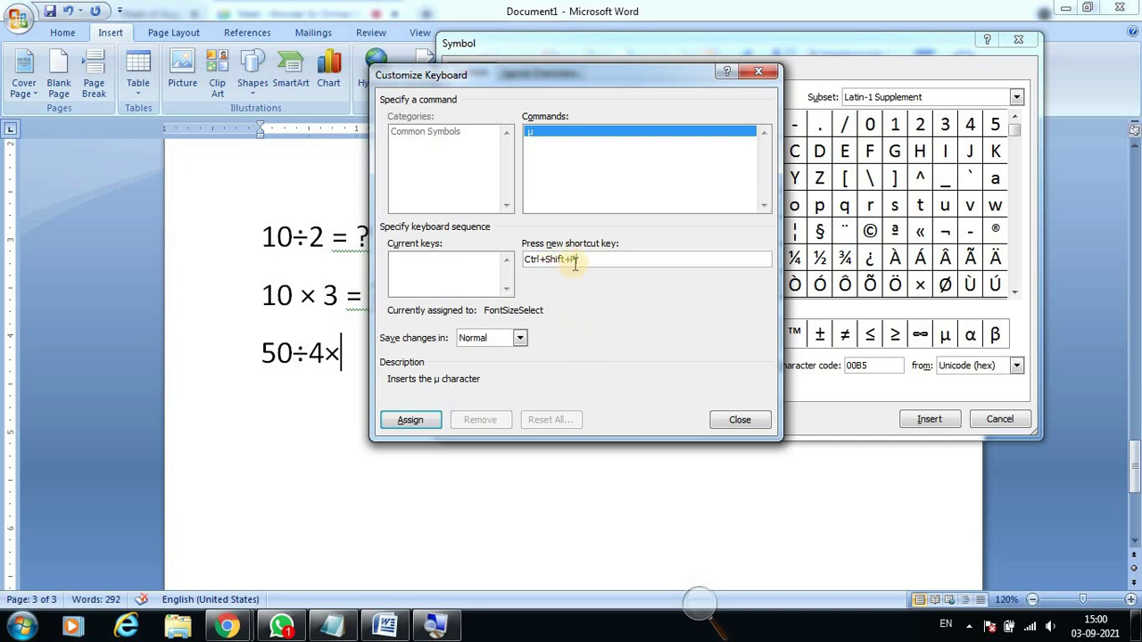
click(423, 423)
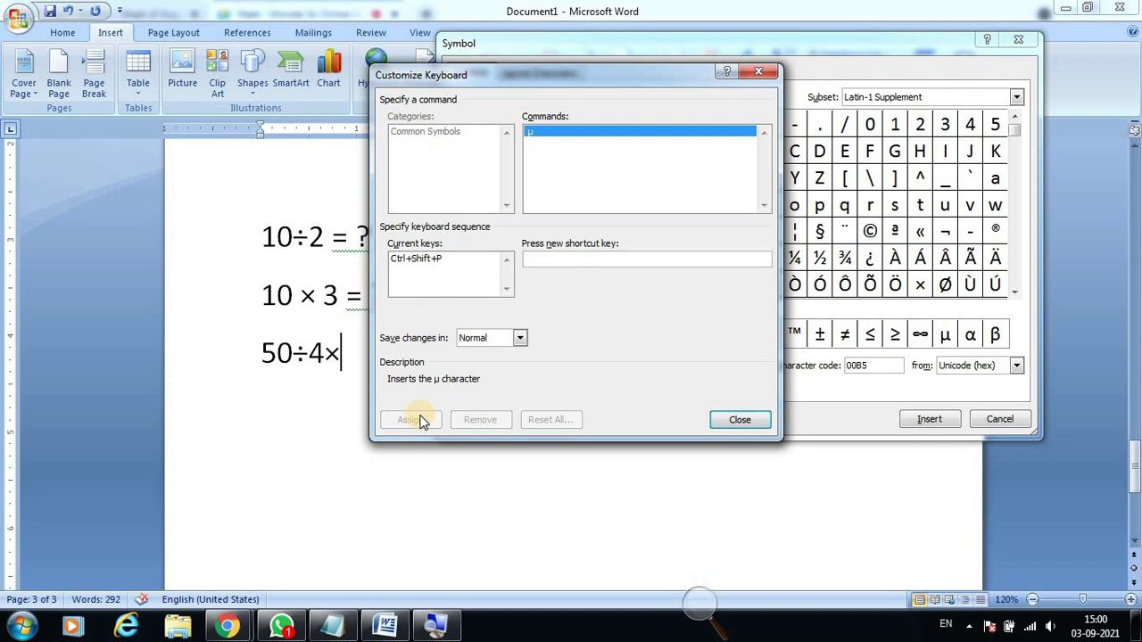
click(442, 259)
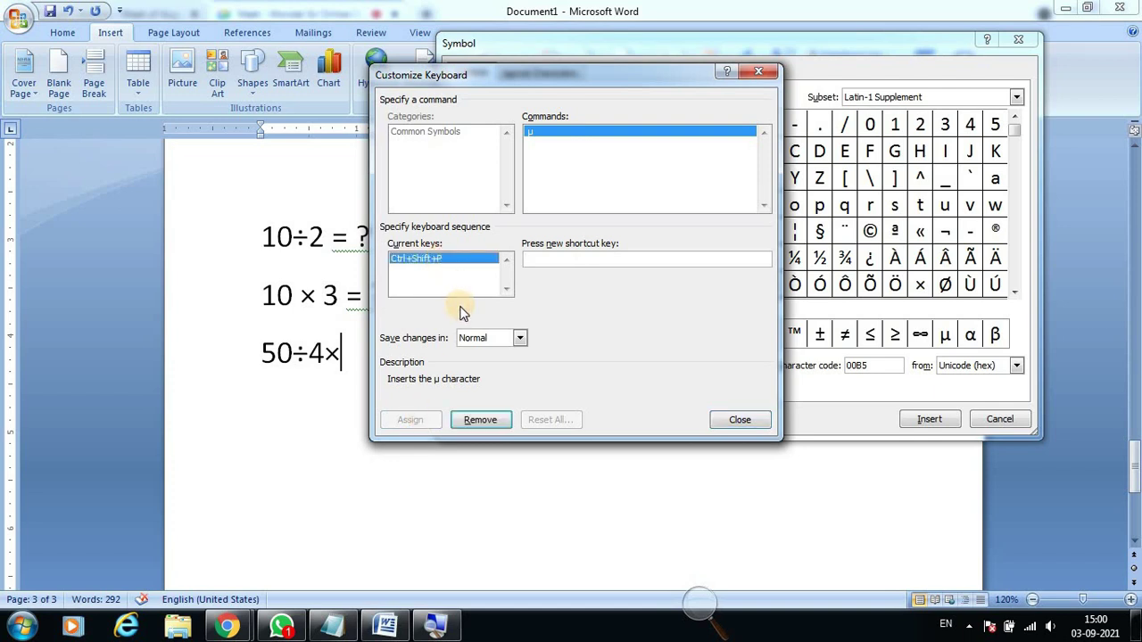
click(751, 422)
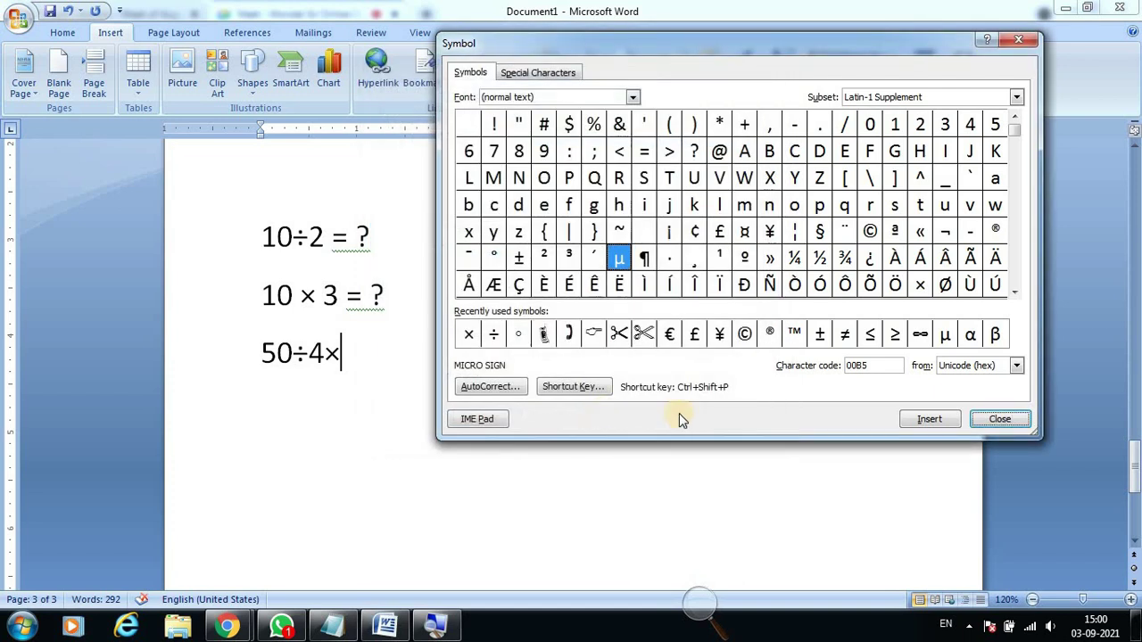
key(Escape)
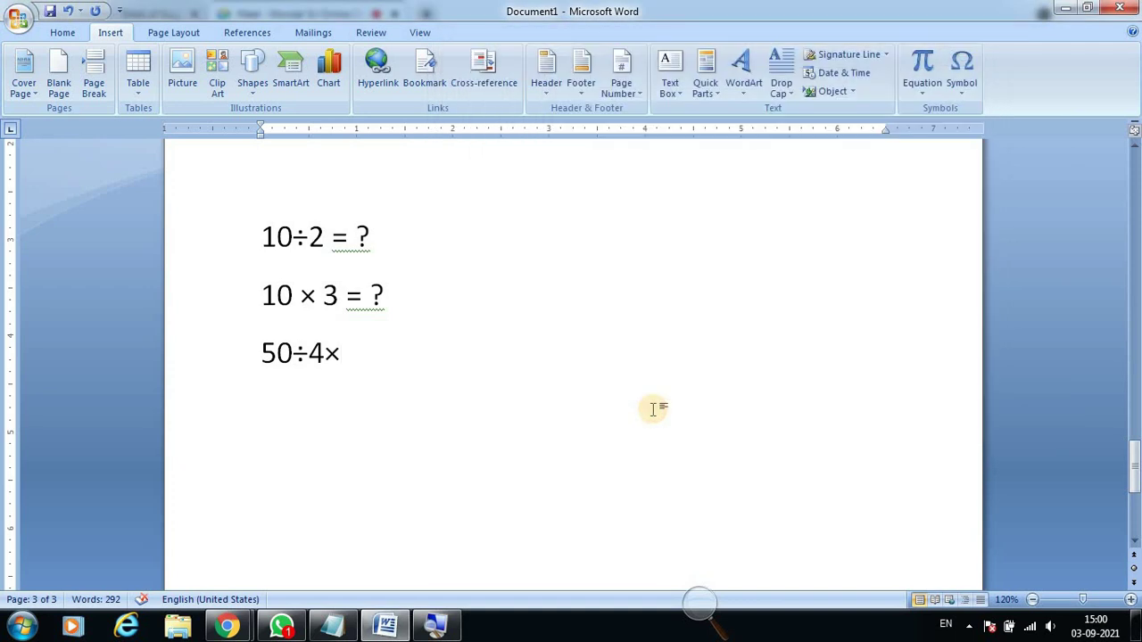
Insert µ with Ctrl+Shift+P, then remove that shortcut, leaving only Alt+0181.
key(ctrl+shift+p)
text(μ)
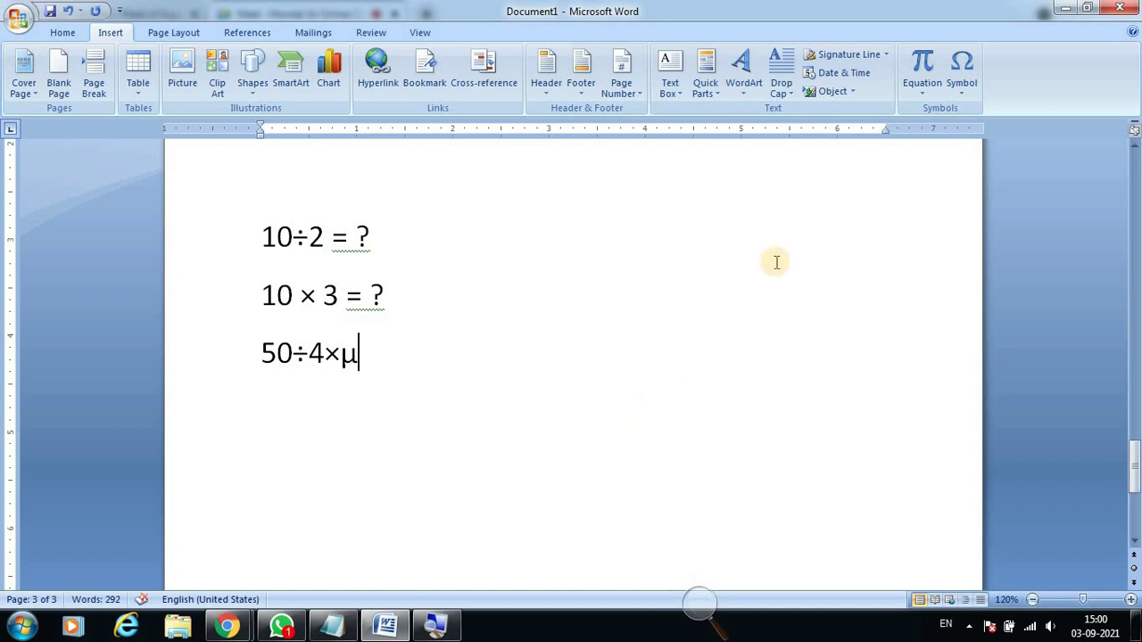
click(961, 69)
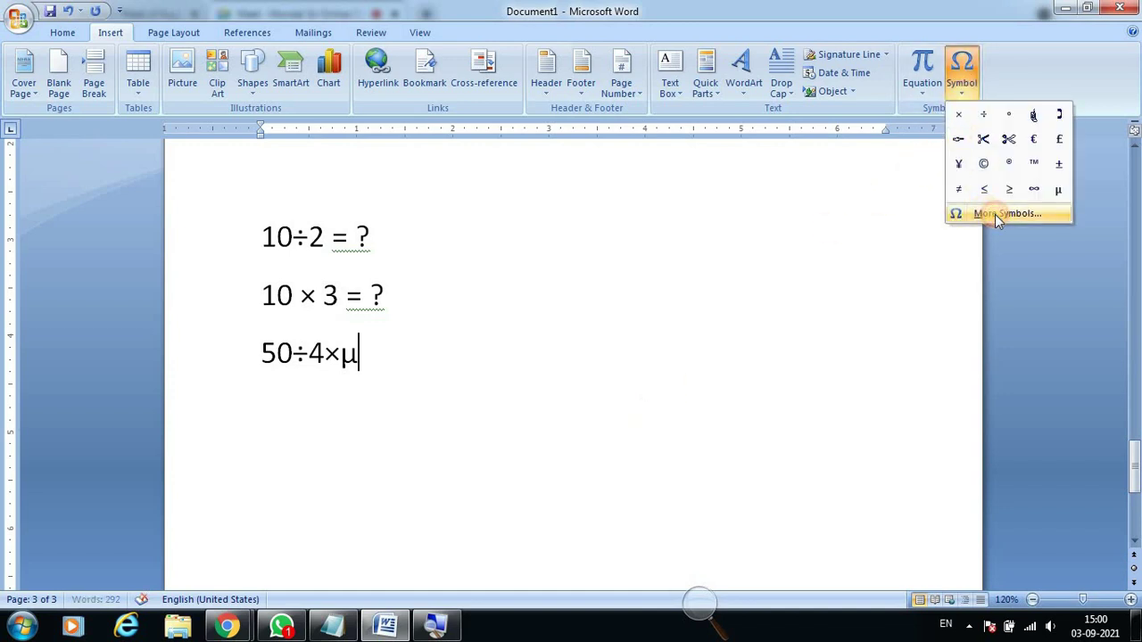
click(996, 215)
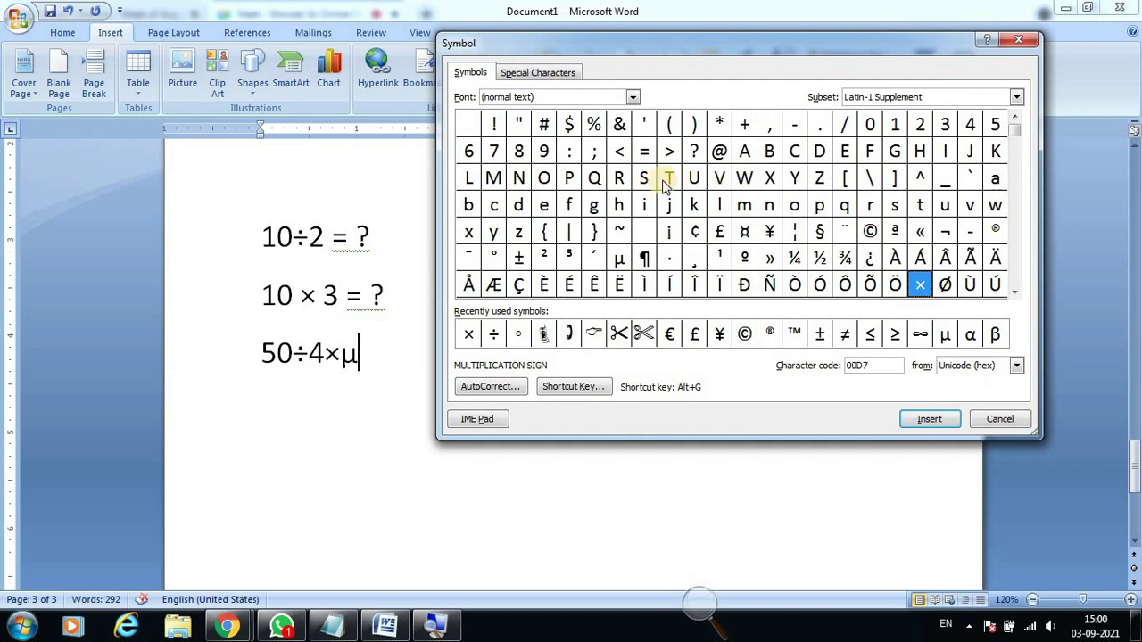
click(620, 258)
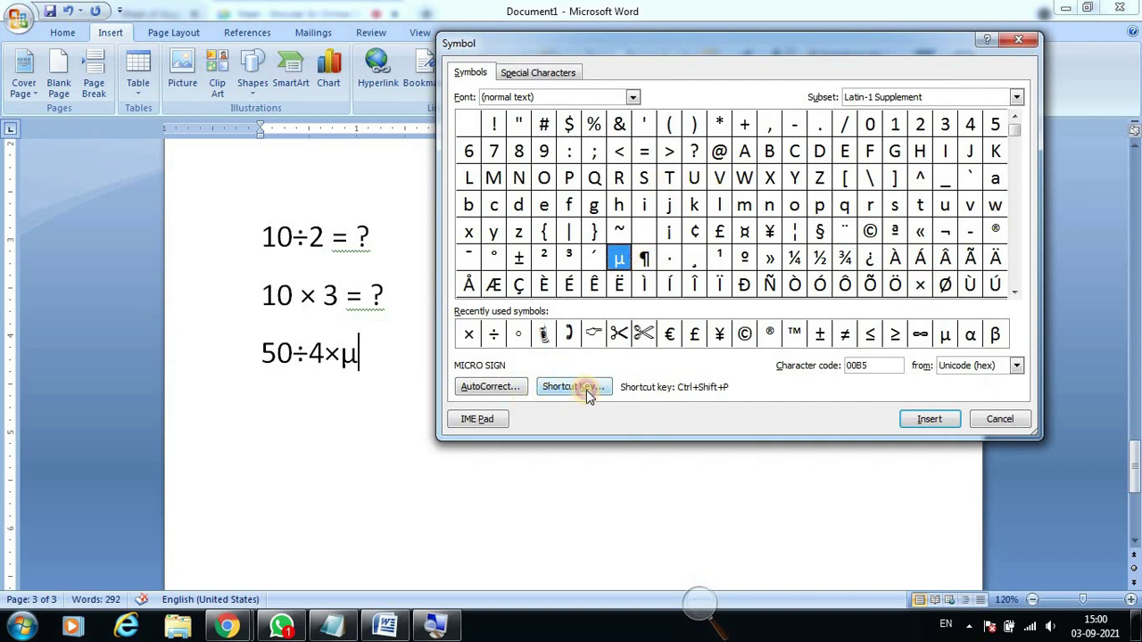
click(589, 395)
click(423, 260)
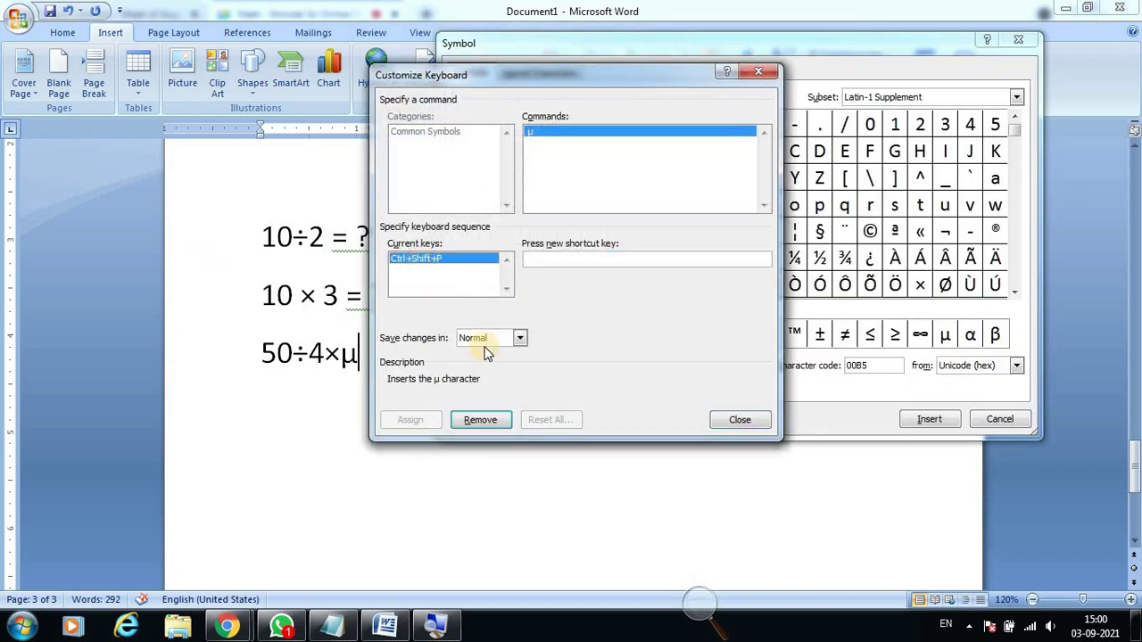
click(476, 420)
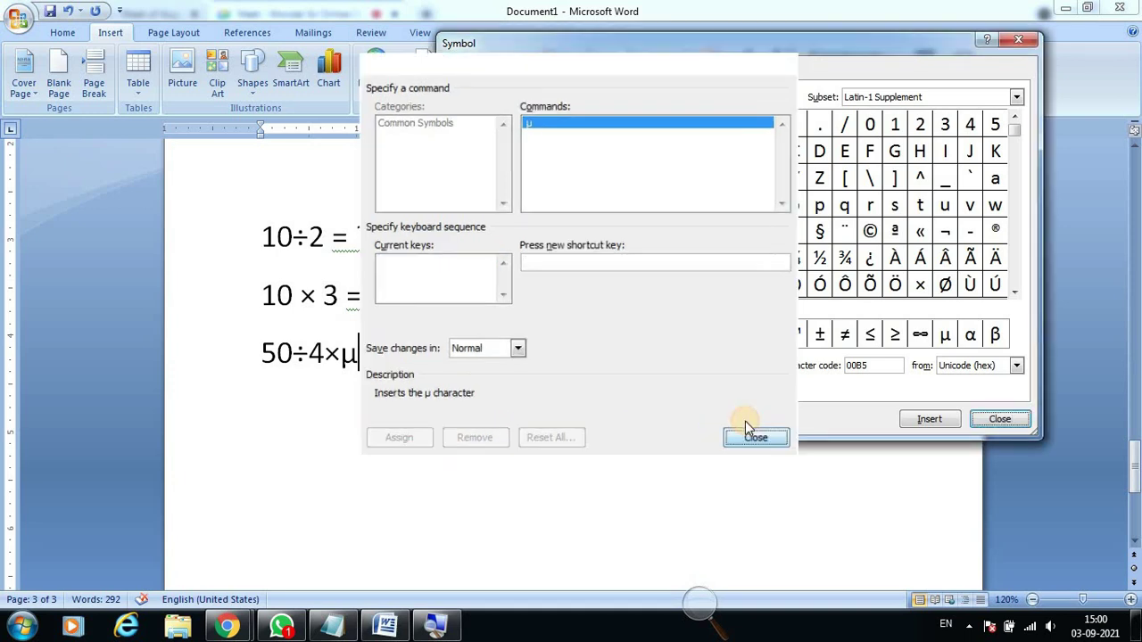
click(746, 421)
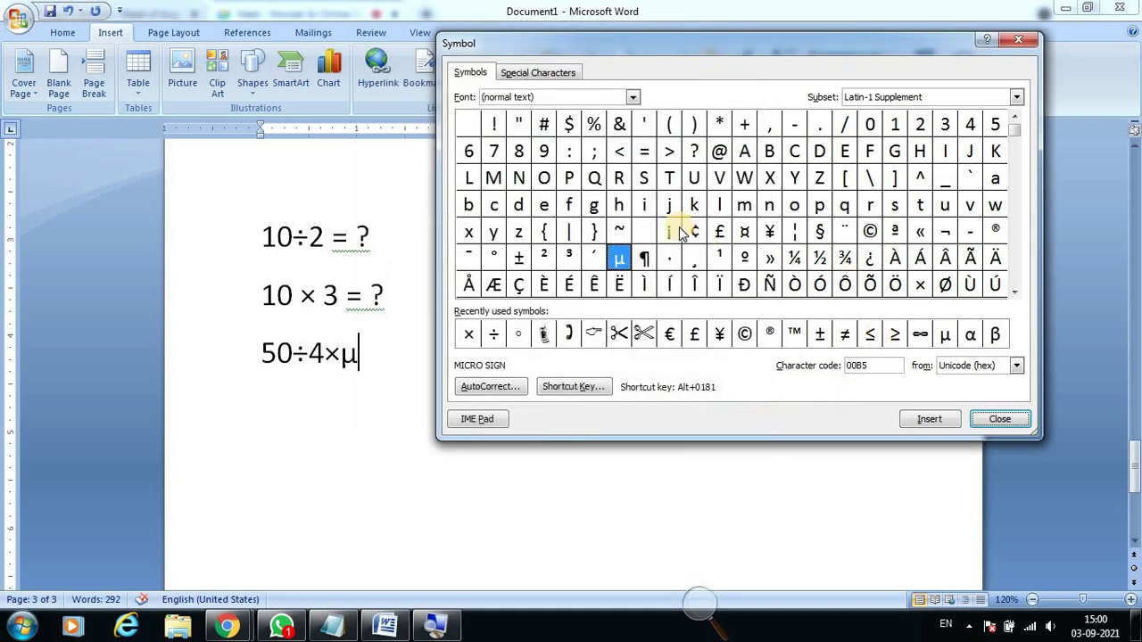
click(1001, 419)
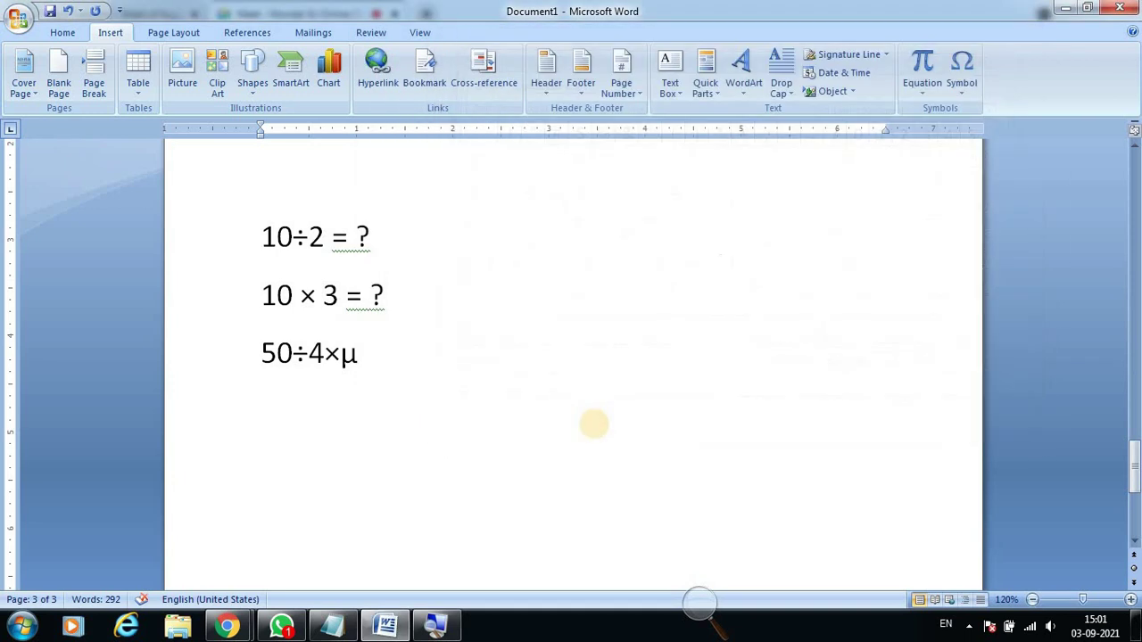
Type a row of hyphens below 50÷4×µ and place the cursor partway along it.
text(-)
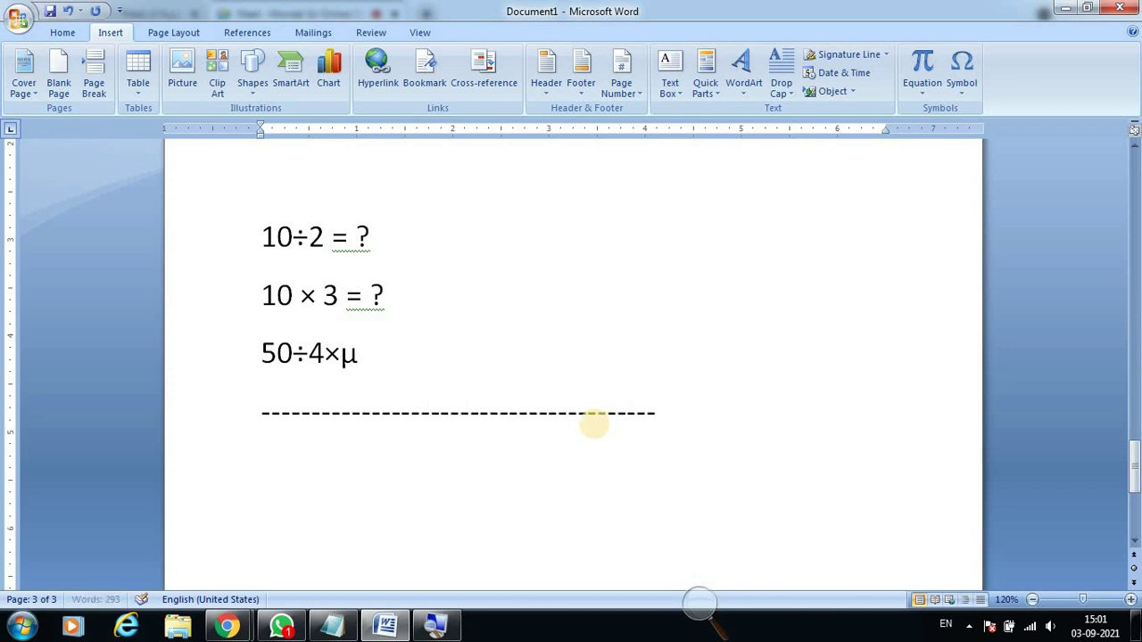
click(320, 413)
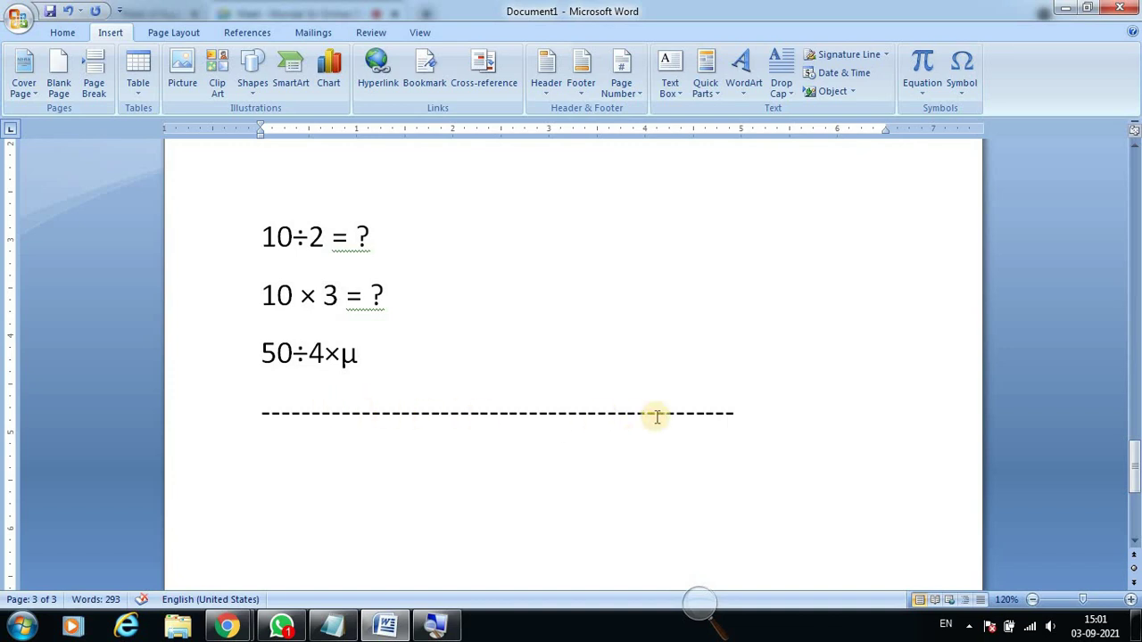
click(371, 412)
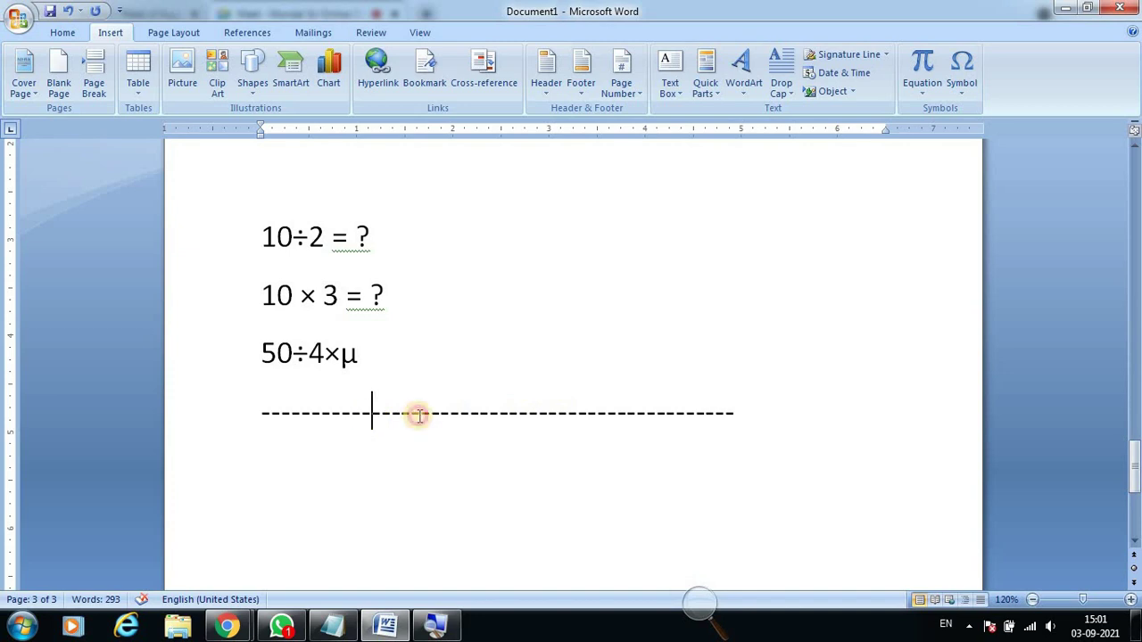
click(963, 89)
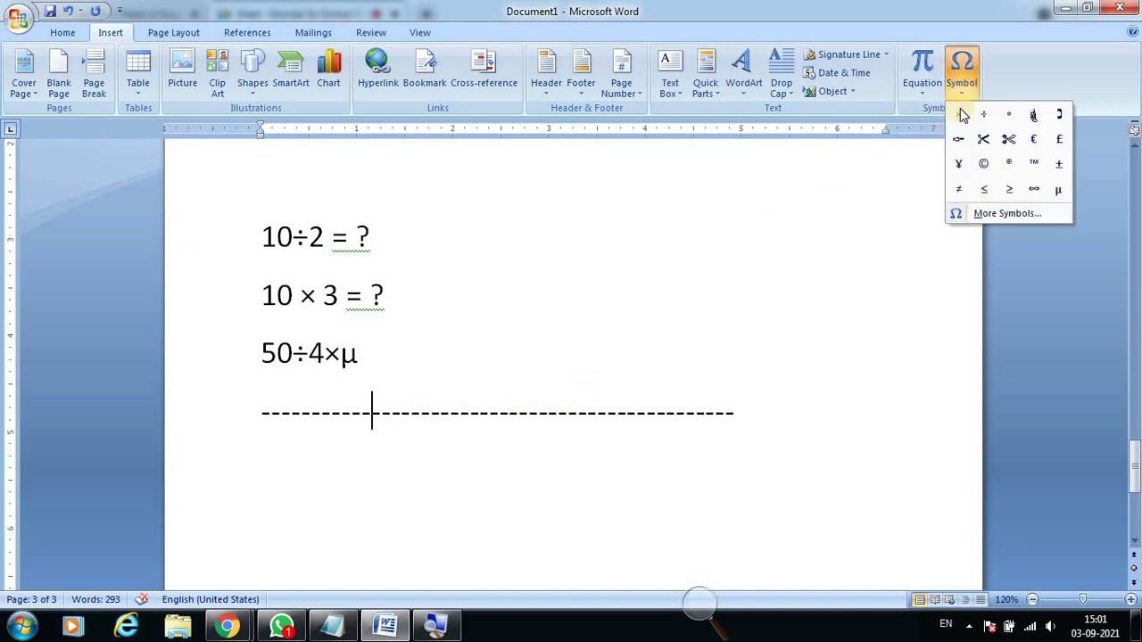
Browse the Wingdings 3 and Wingdings 2 fonts in the Symbol dialog for a scissors symbol.
click(995, 215)
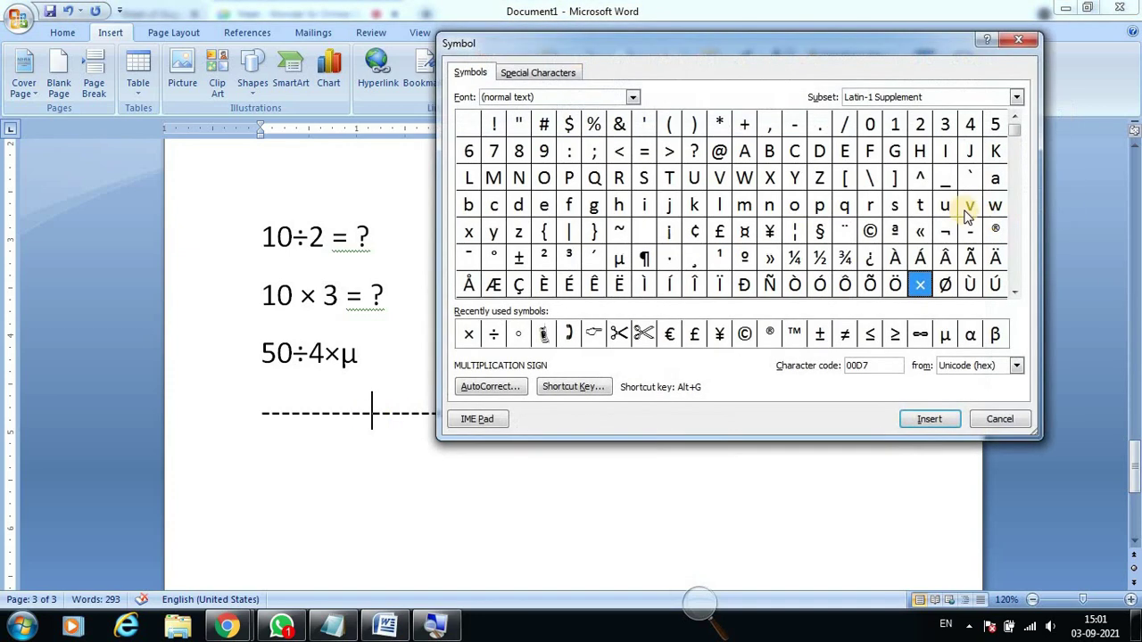
click(631, 97)
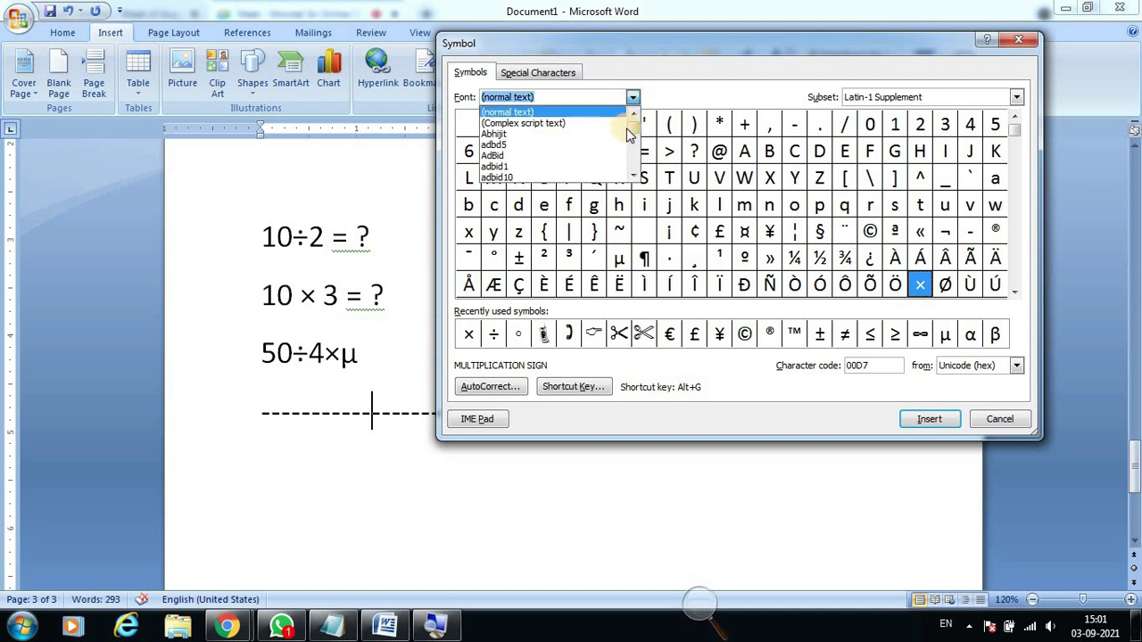
drag(631, 125, 632, 179)
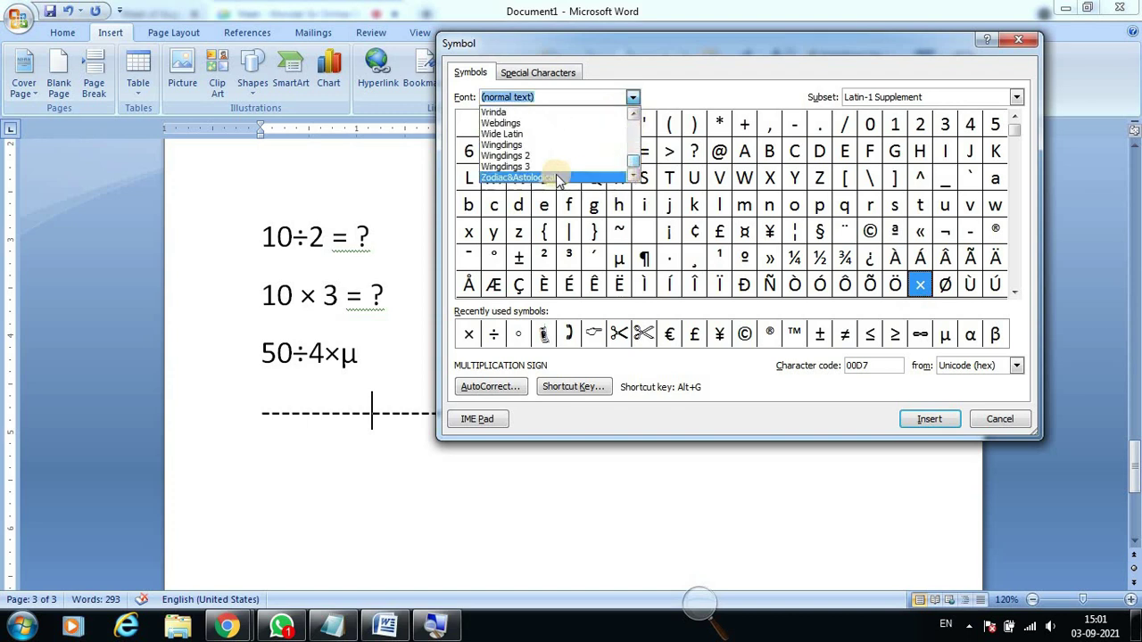
click(500, 167)
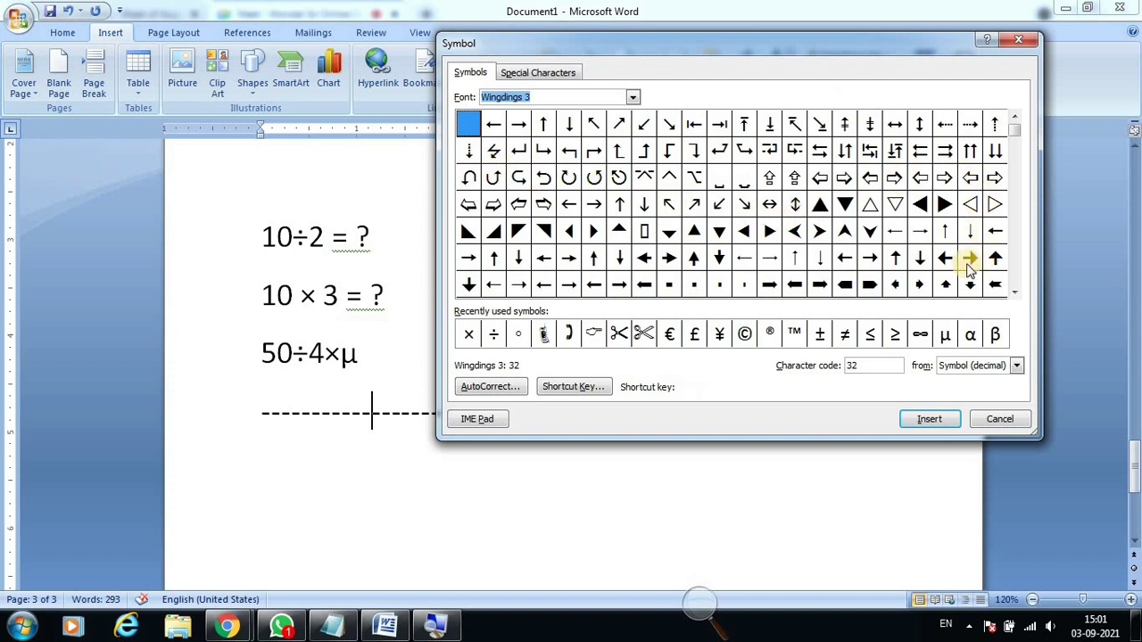
click(632, 96)
click(522, 157)
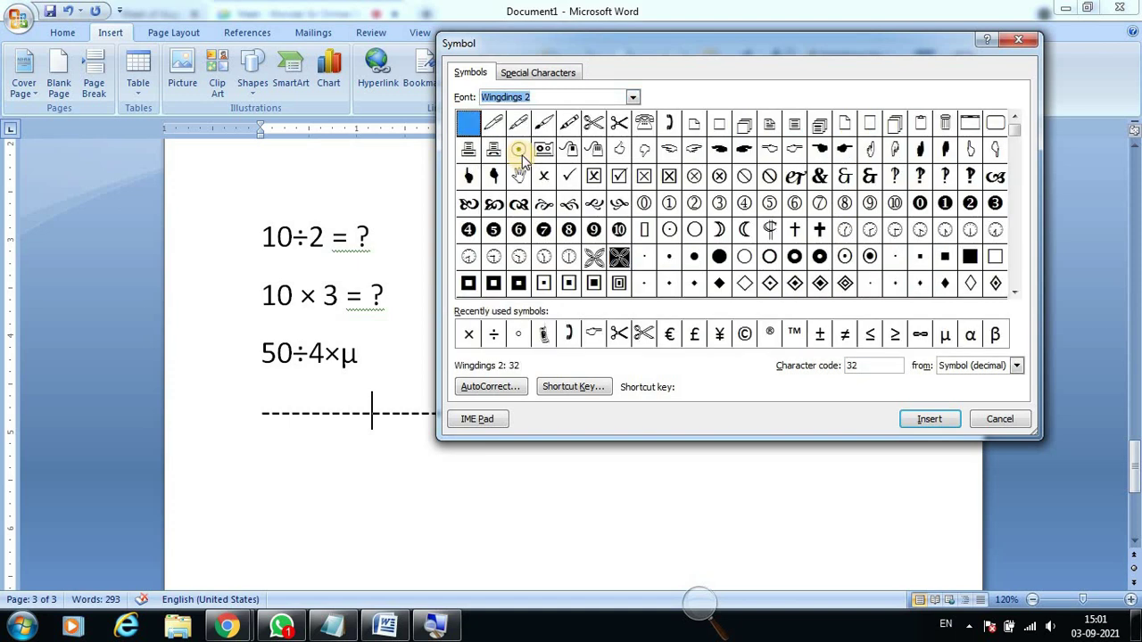
click(593, 124)
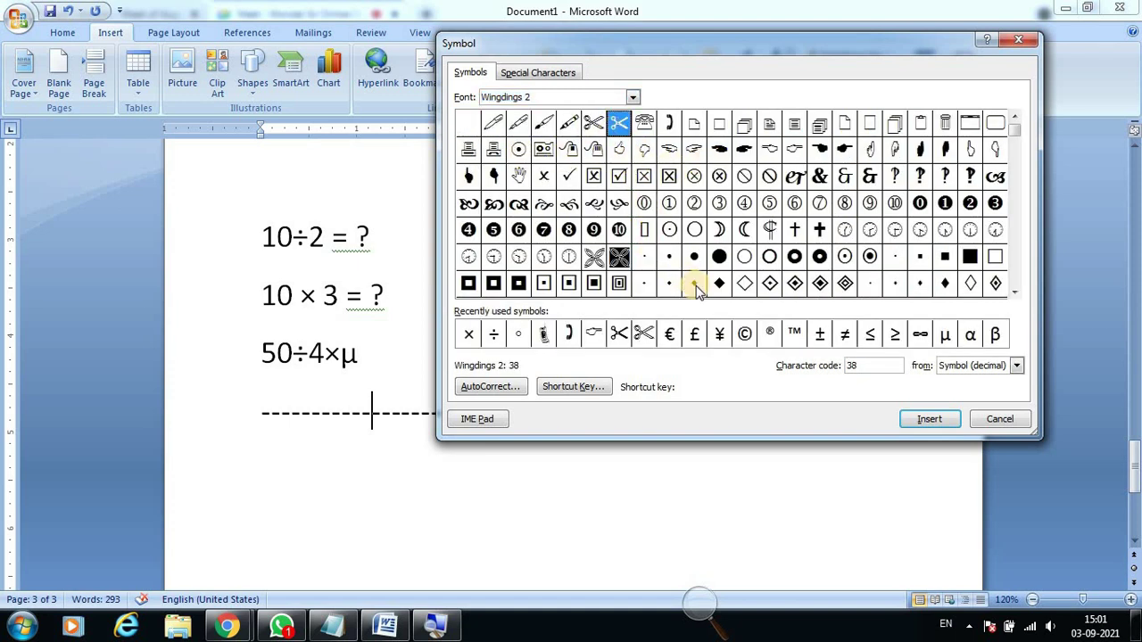
click(595, 130)
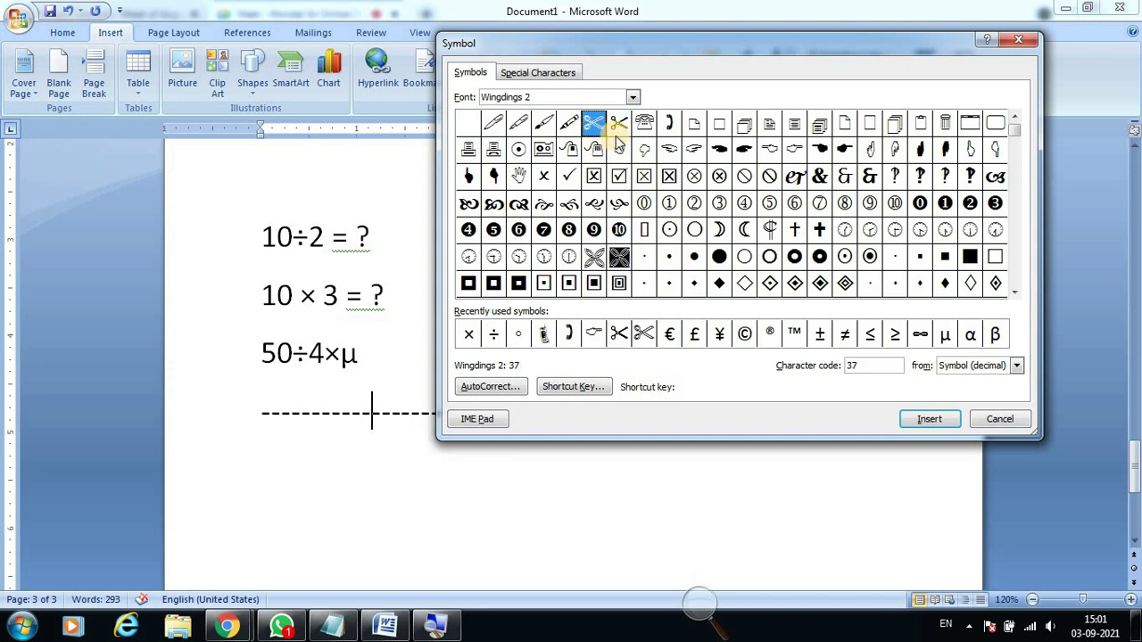
click(620, 127)
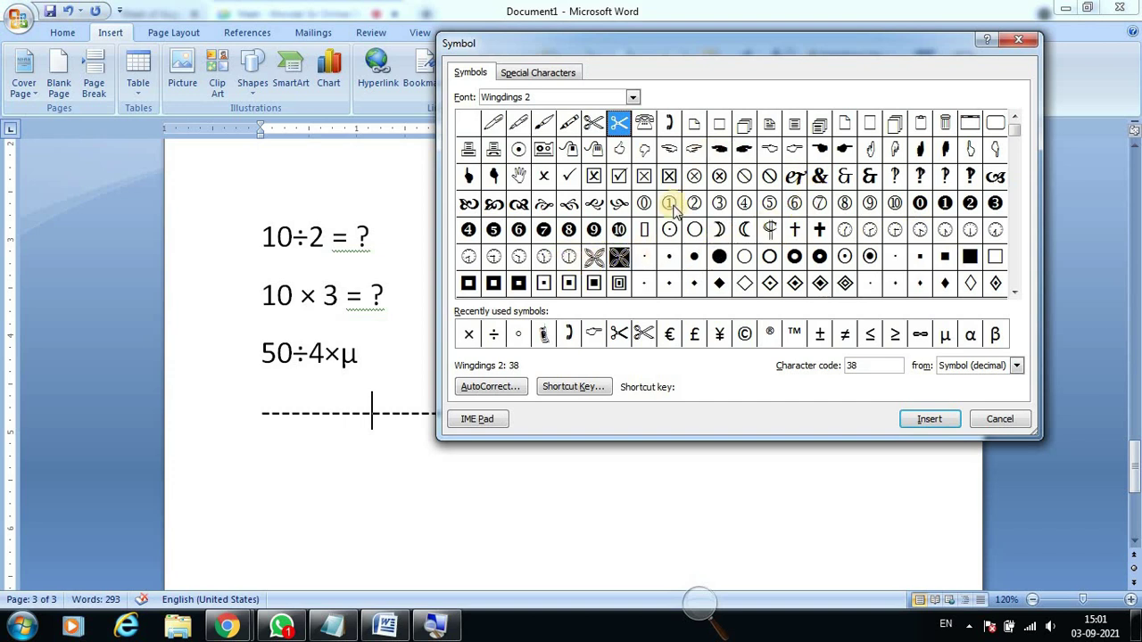
key(Down)
key(Down)
key(Down)
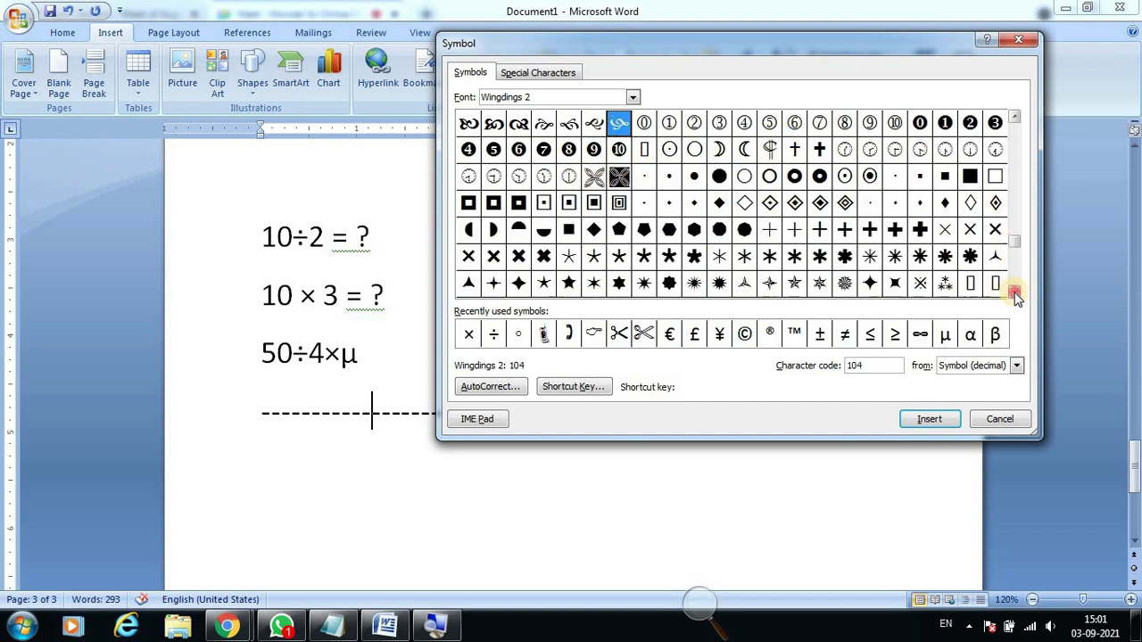
key(Down)
double_click(784, 42)
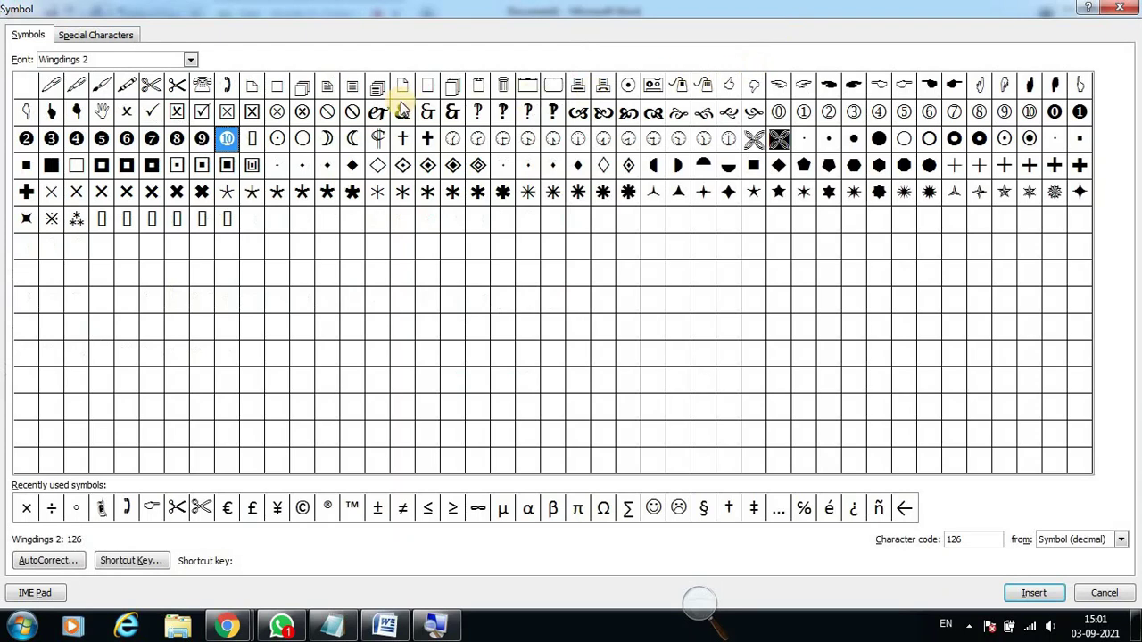
double_click(947, 11)
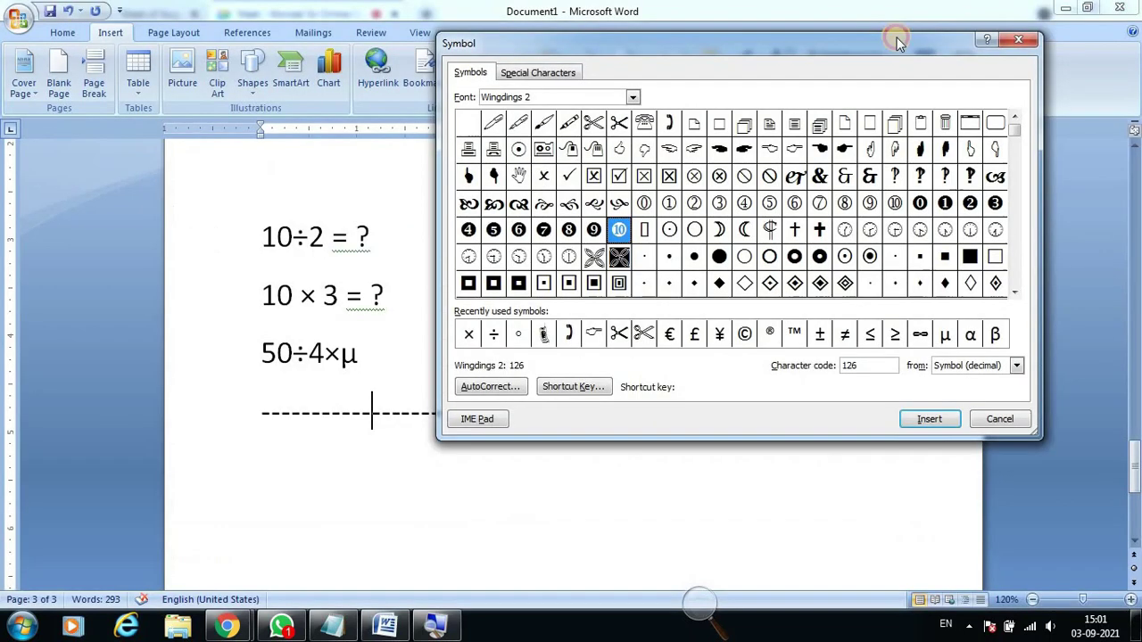
Insert the Wingdings scissors symbol (code 34) into the dashed line.
click(633, 96)
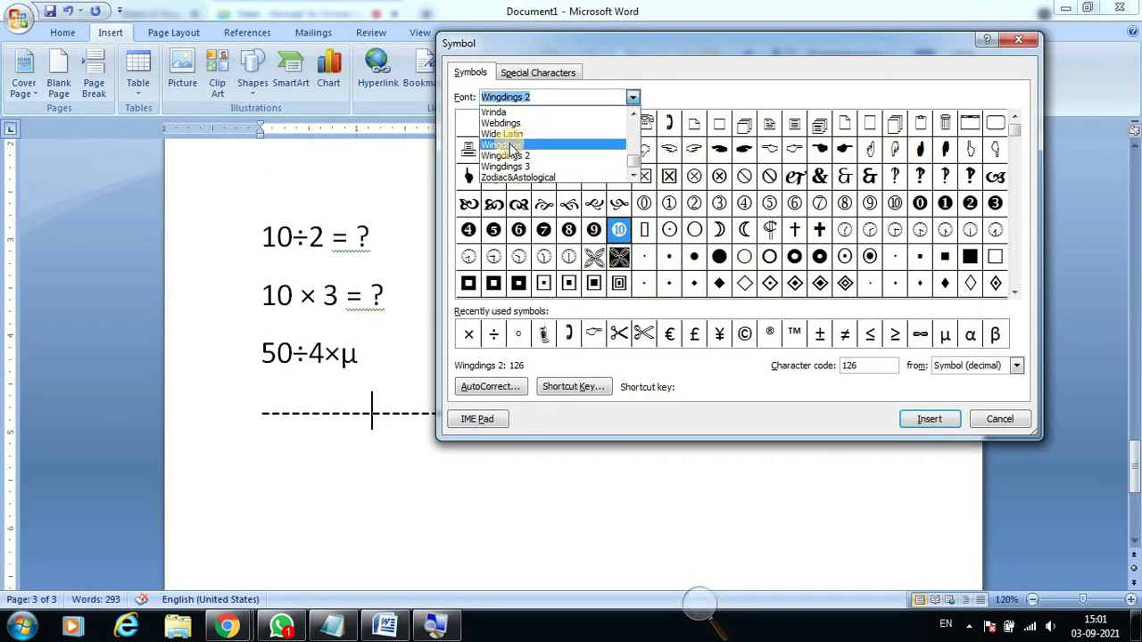
click(517, 136)
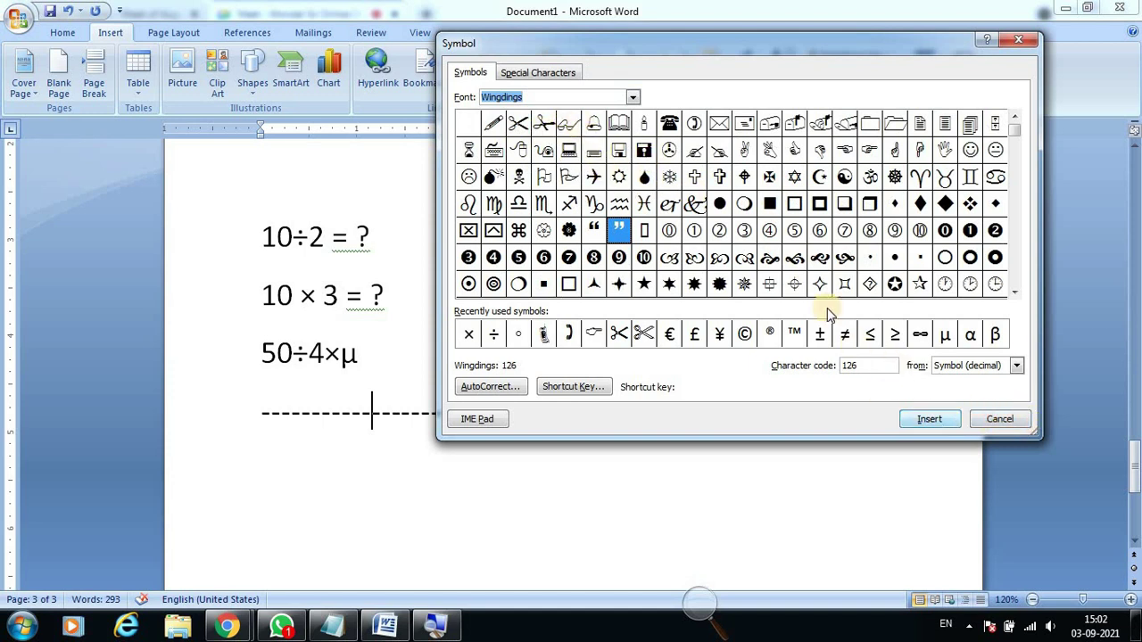
click(694, 123)
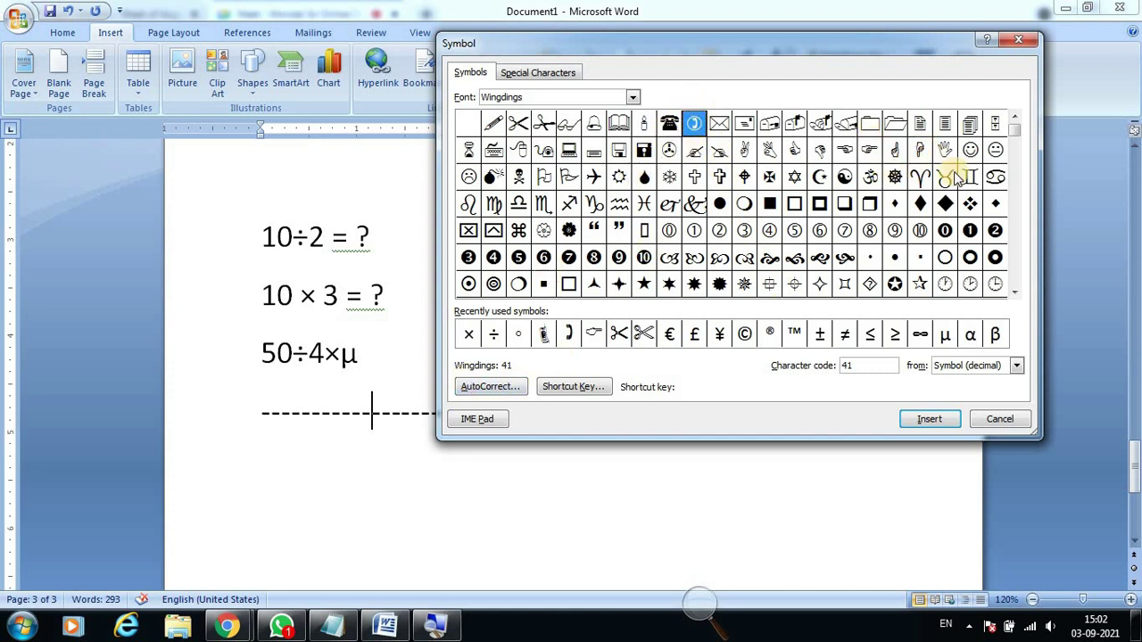
click(569, 129)
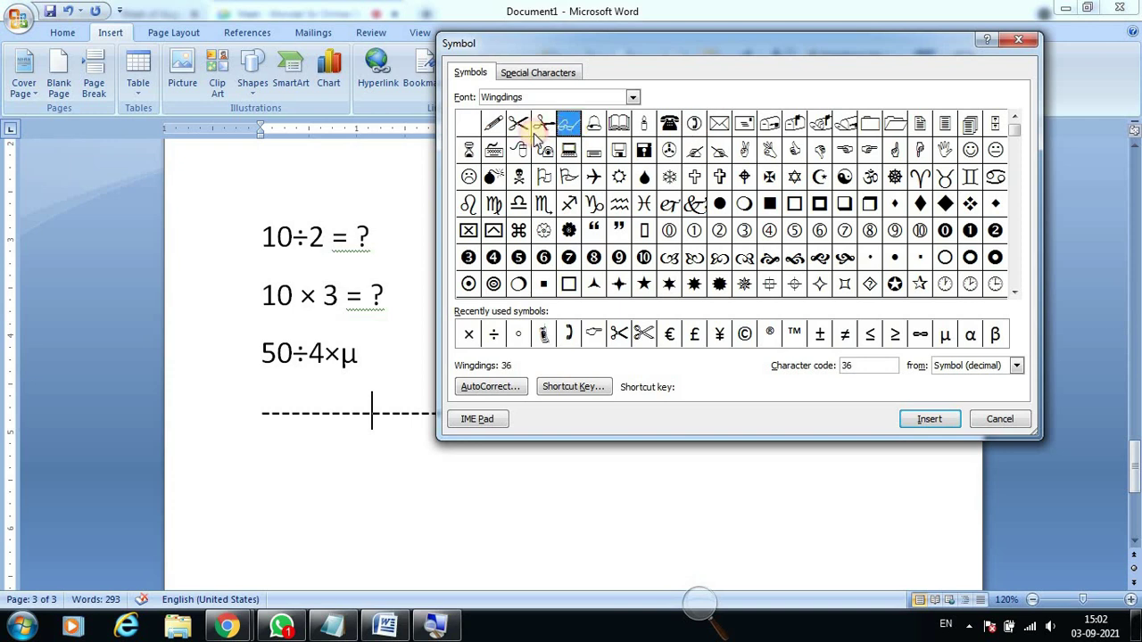
click(517, 124)
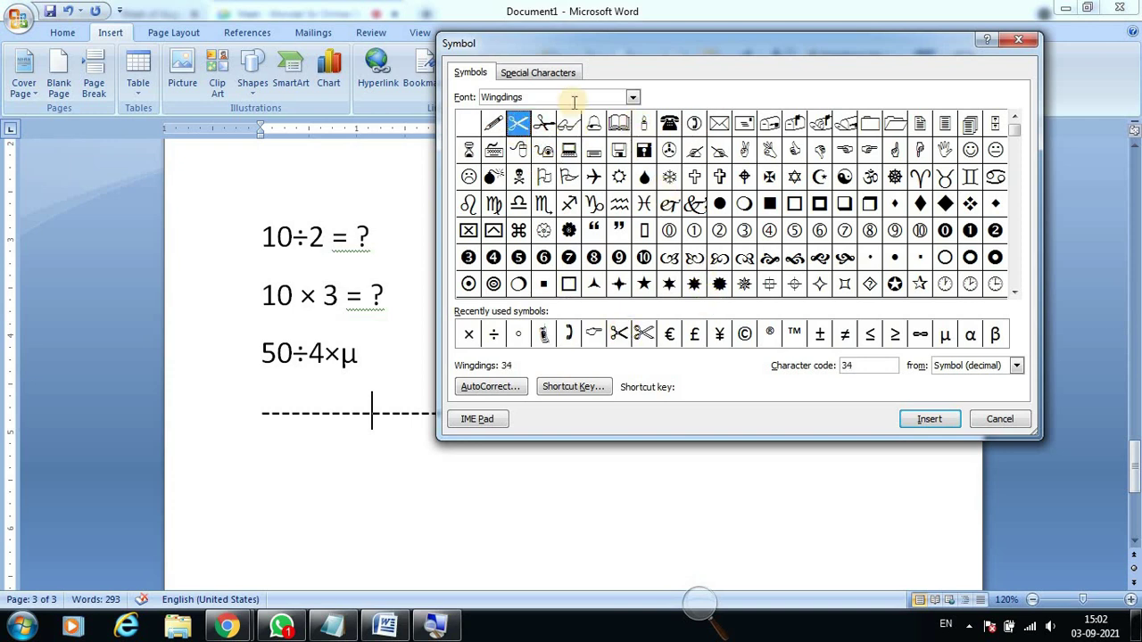
click(940, 423)
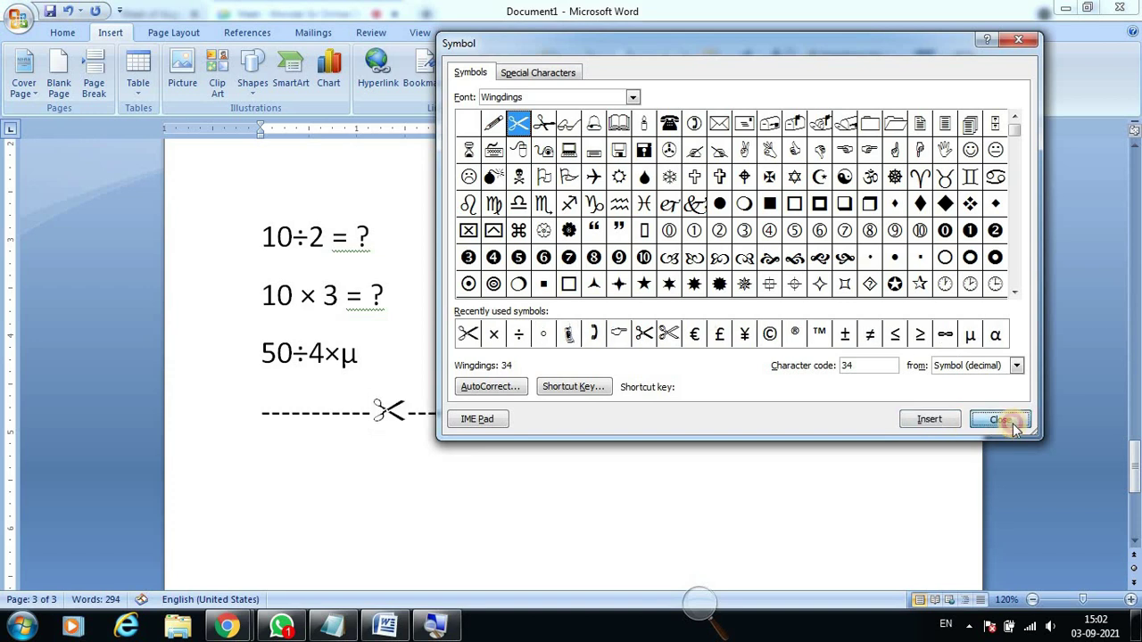
Close the Symbol dialog and scroll through the finished document to review it.
click(1003, 419)
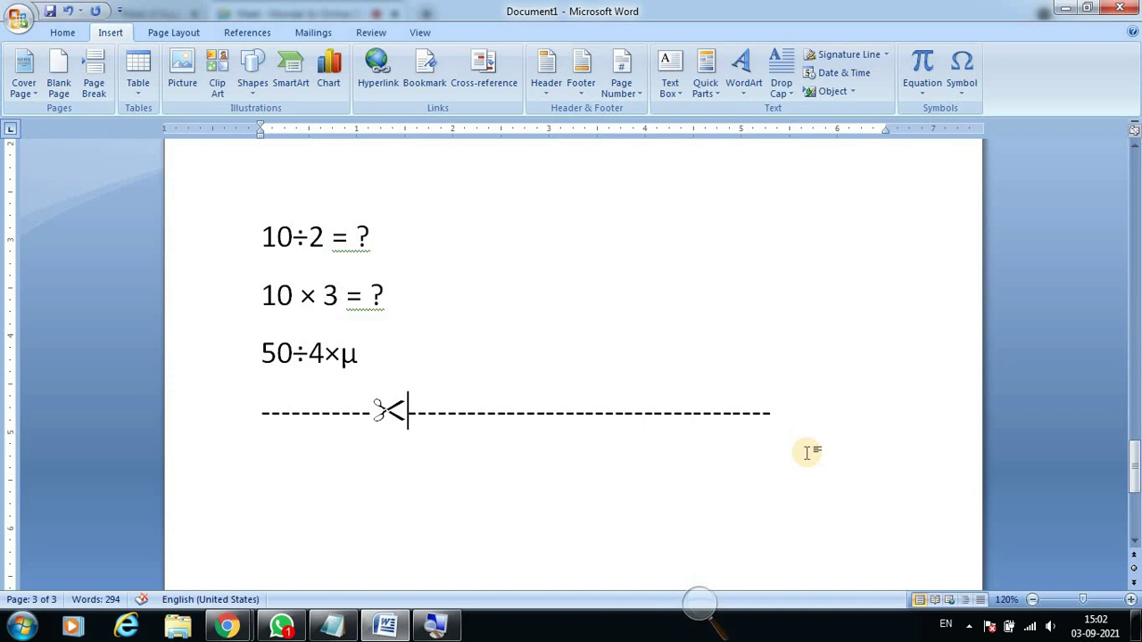
scroll(840, 412, up, 5)
scroll(840, 412, up, 5)
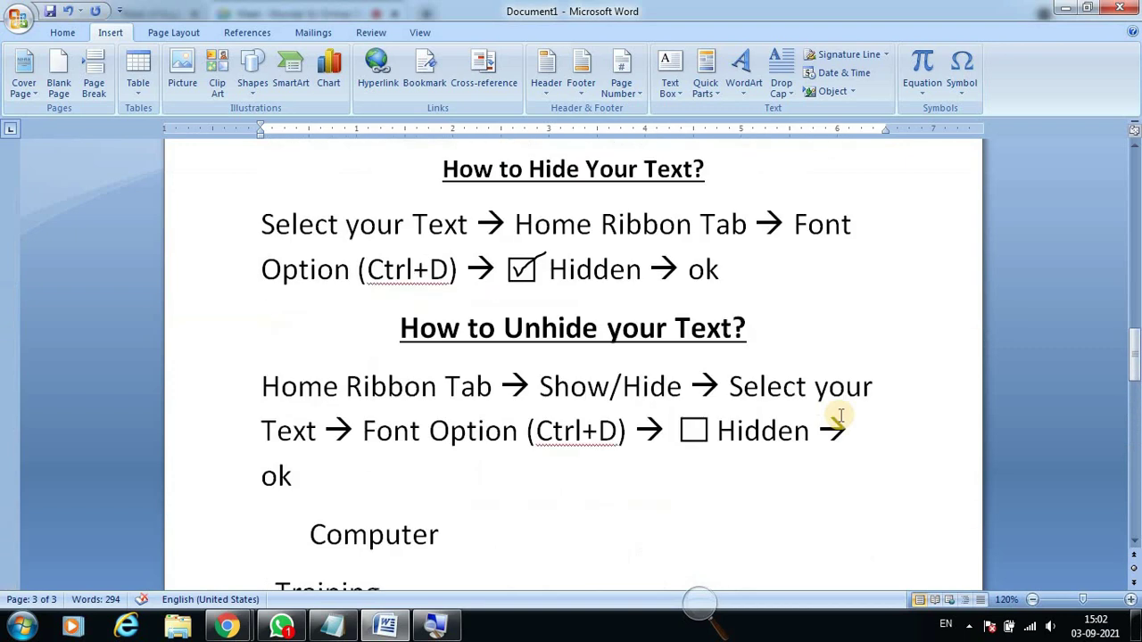
scroll(840, 415, up, 5)
scroll(841, 415, up, 5)
scroll(840, 414, up, 5)
scroll(843, 412, up, 2)
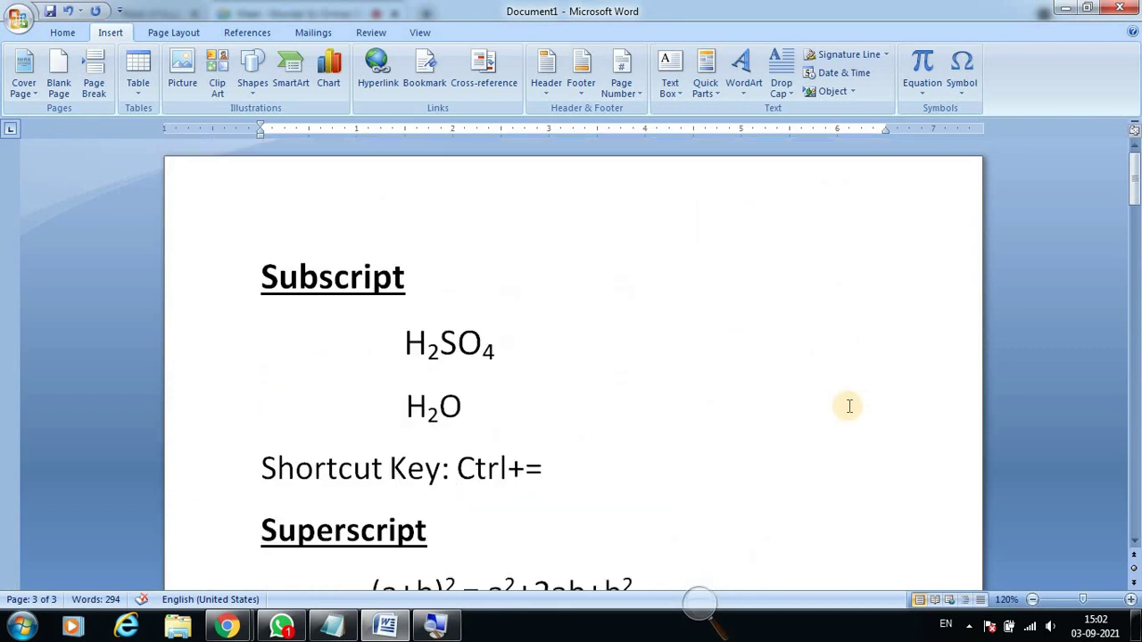
scroll(847, 408, down, 1)
scroll(847, 407, down, 1)
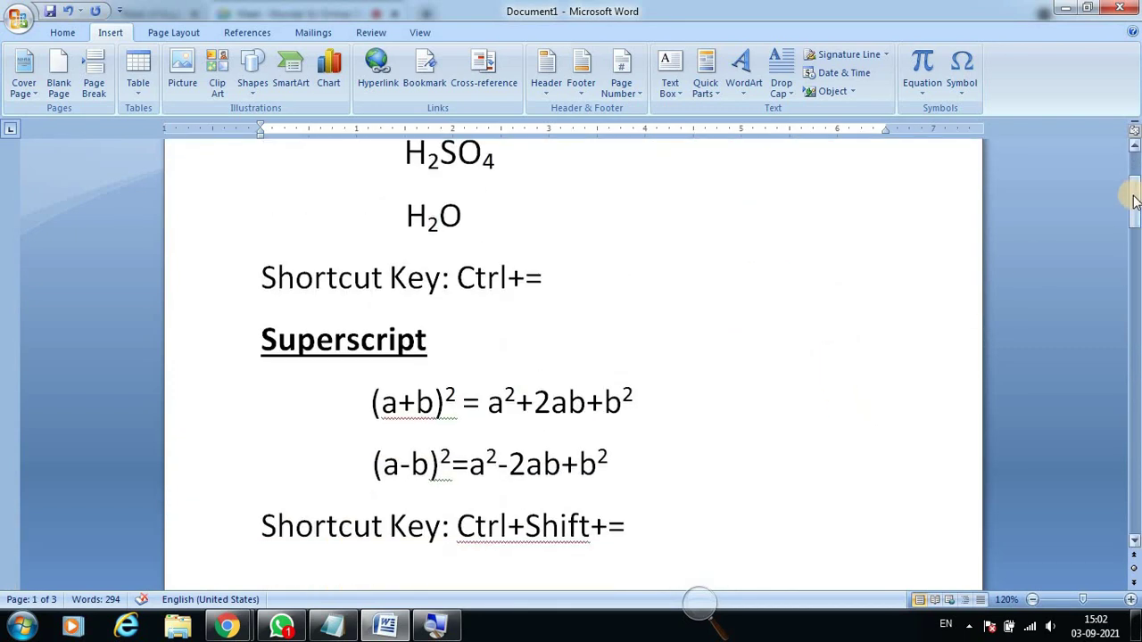
mouse_move(1135, 201)
mouse_down()
mouse_move(1134, 184)
mouse_move(1135, 202)
mouse_up()
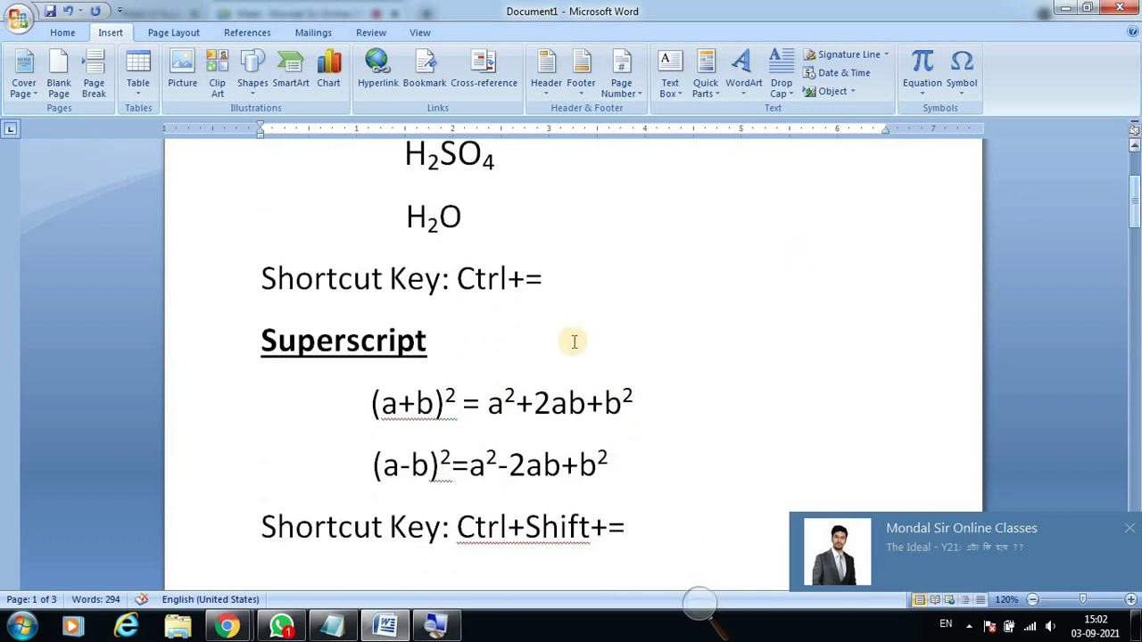
scroll(466, 377, up, 1)
scroll(467, 377, up, 3)
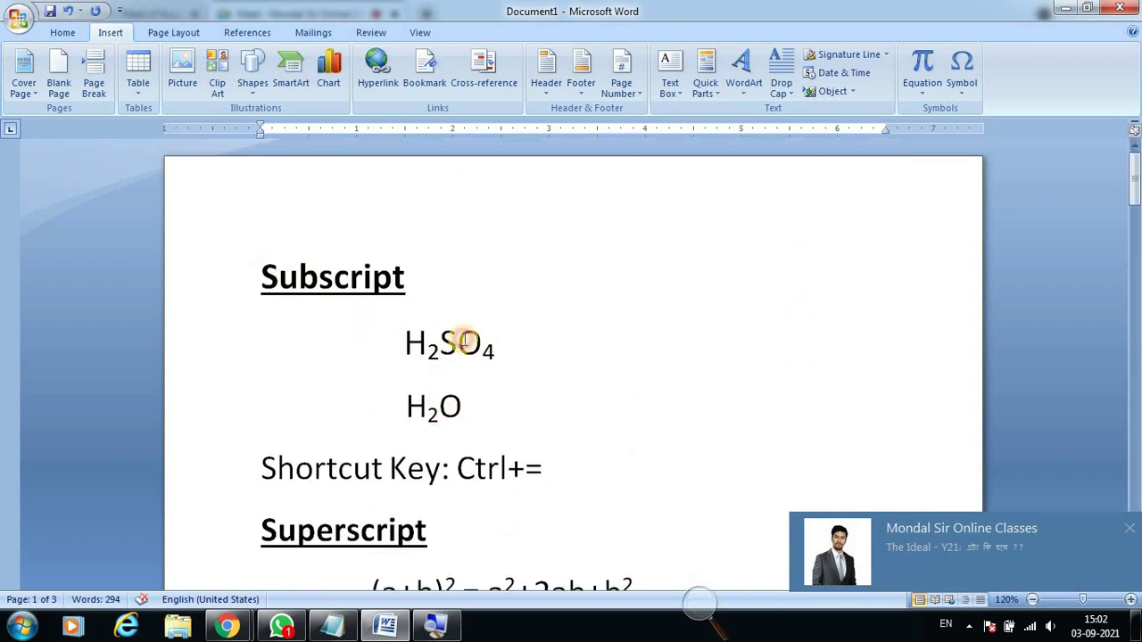
drag(259, 277, 542, 400)
scroll(496, 402, down, 4)
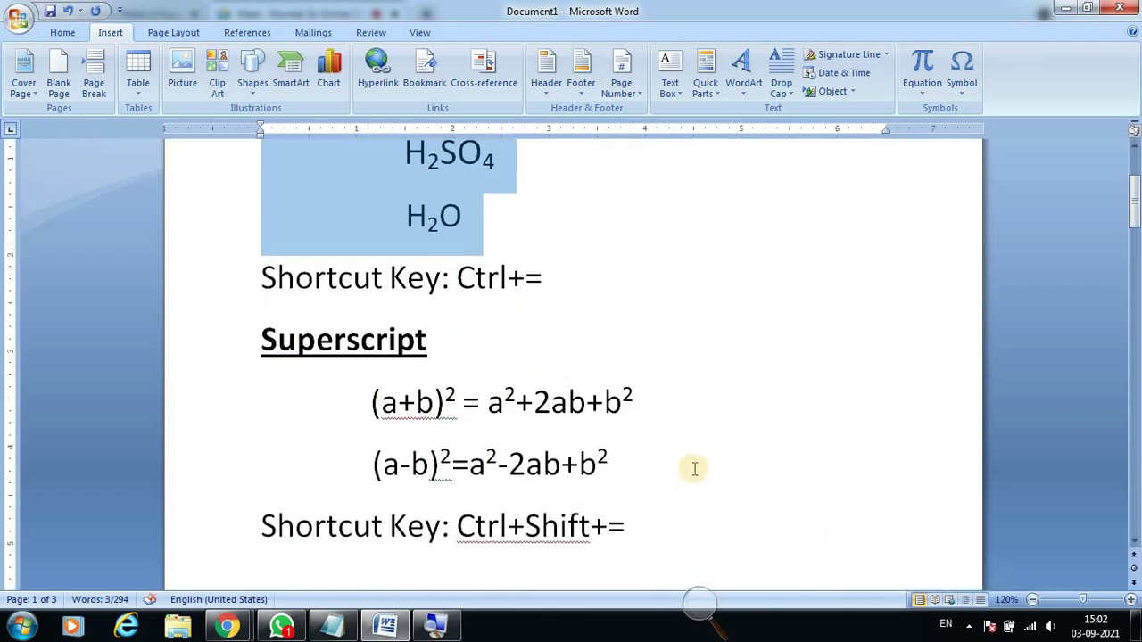
scroll(683, 464, down, 2)
scroll(668, 458, down, 2)
scroll(660, 455, down, 6)
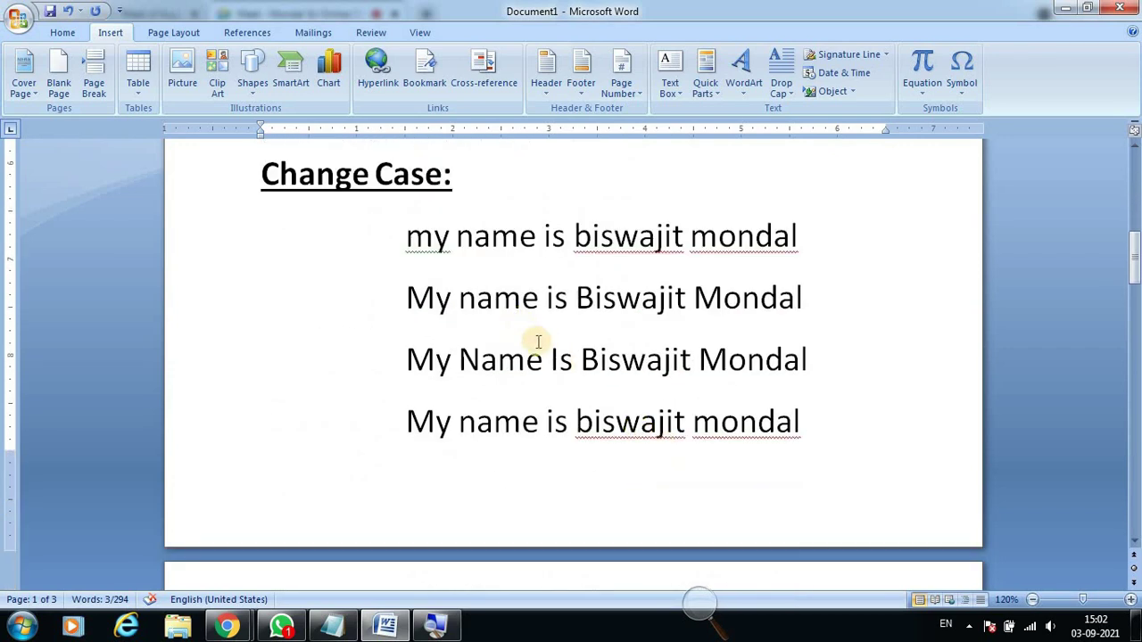
scroll(538, 348, down, 10)
scroll(542, 366, down, 6)
scroll(541, 401, down, 4)
scroll(548, 392, down, 5)
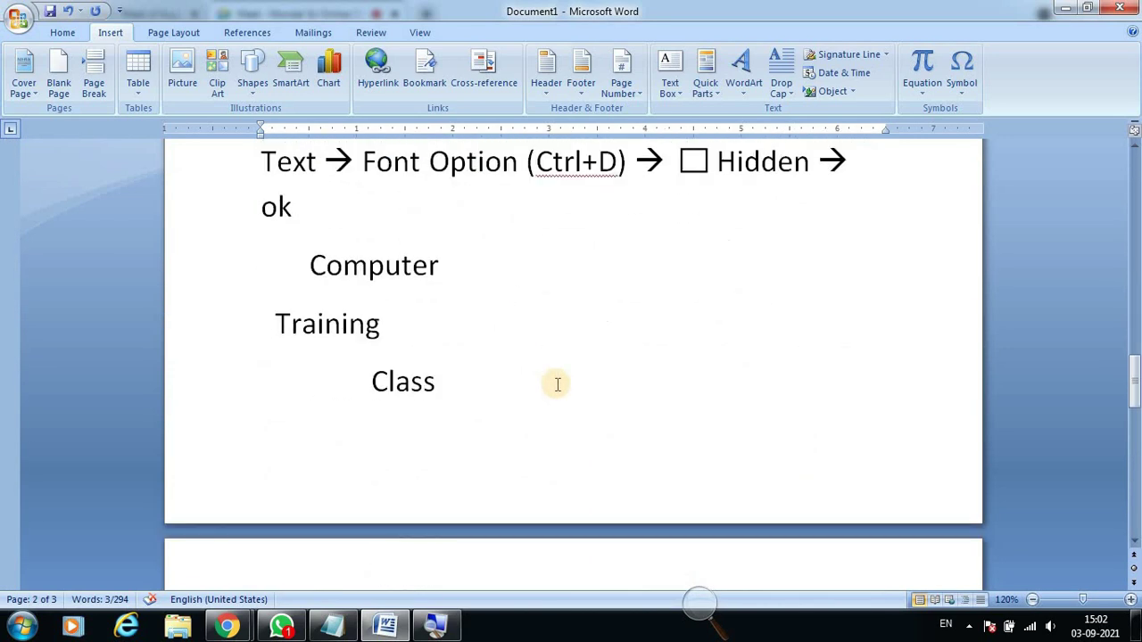
scroll(556, 393, down, 8)
scroll(556, 400, down, 5)
scroll(555, 401, up, 1)
scroll(499, 428, up, 3)
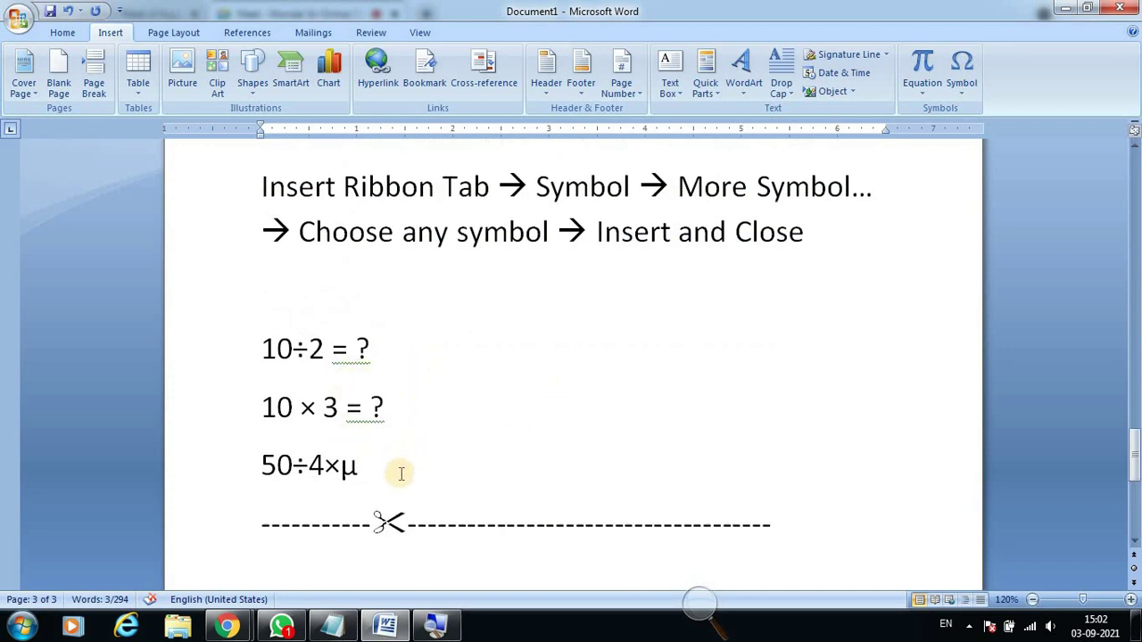
Select and deselect the three equation lines, then switch to the Google Meet call.
drag(382, 479, 262, 348)
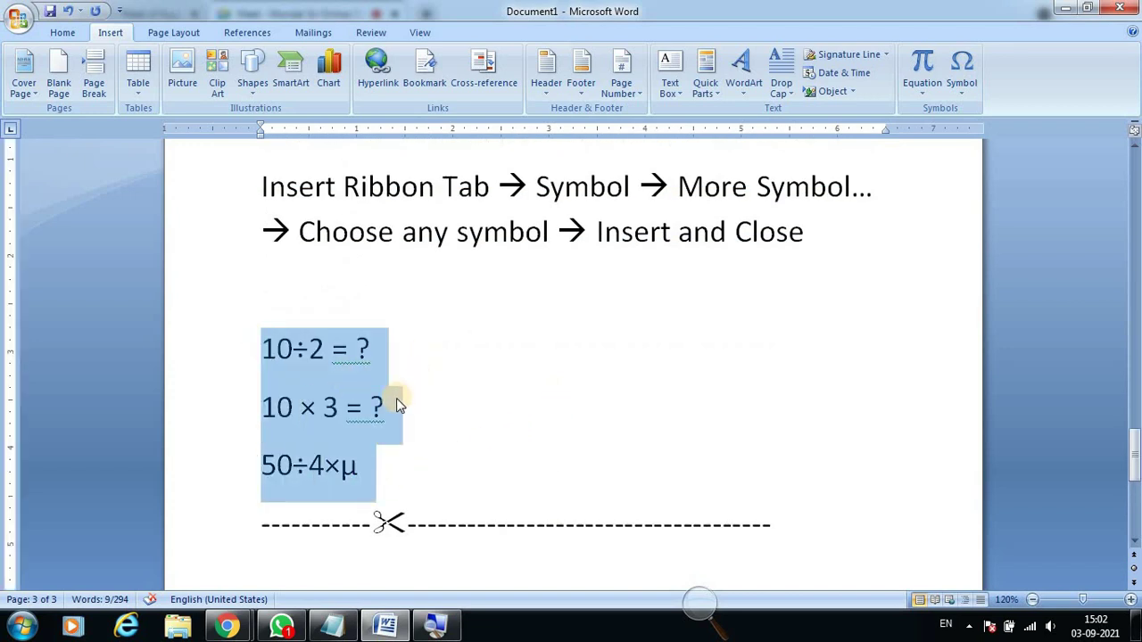
click(374, 474)
scroll(437, 459, down, 1)
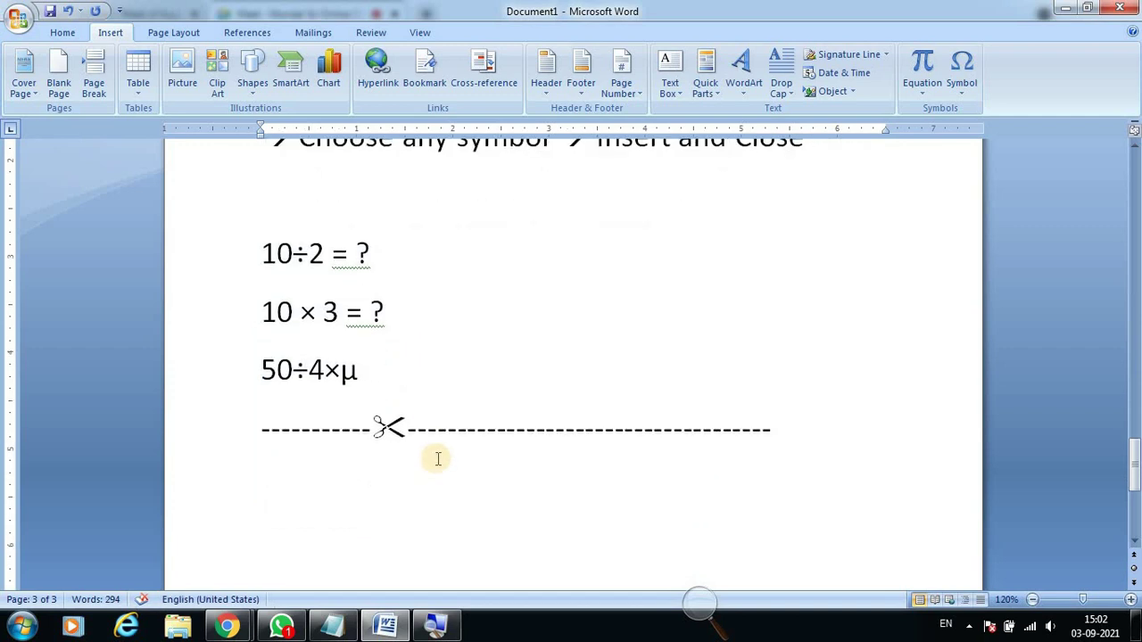
mouse_move(243, 253)
mouse_down()
mouse_move(413, 324)
mouse_move(466, 382)
mouse_up()
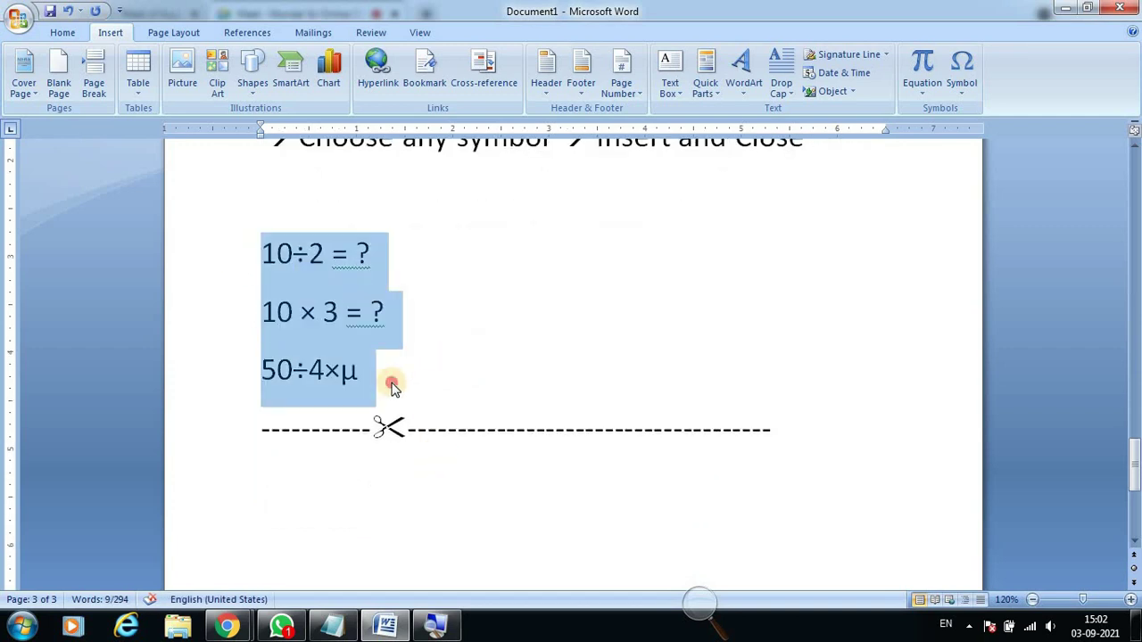
click(392, 382)
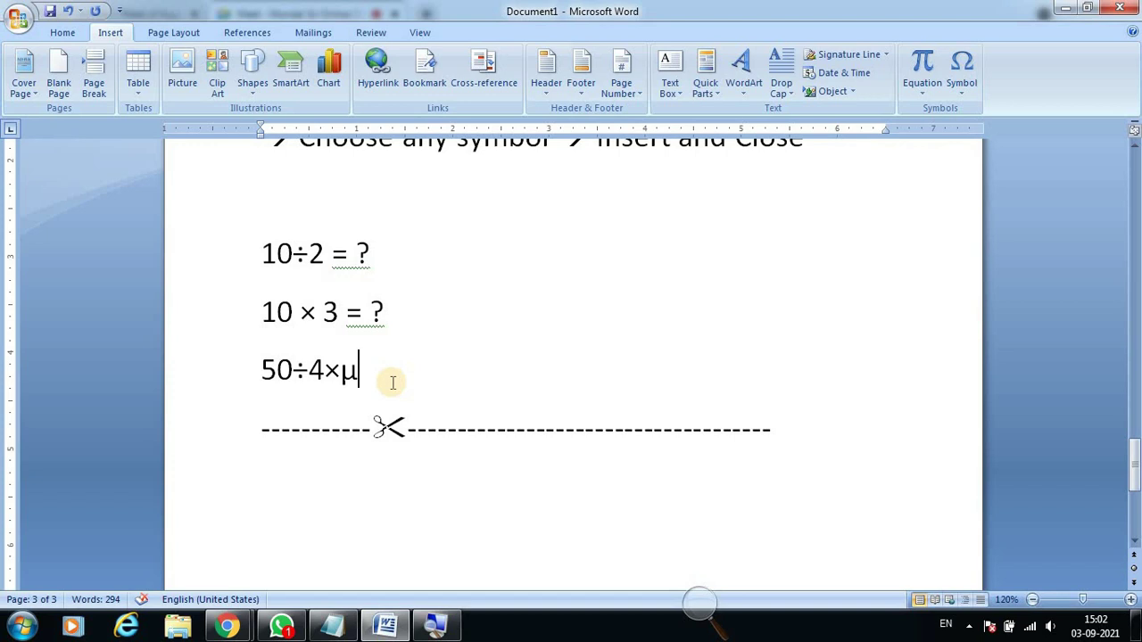
key(alt+Tab)
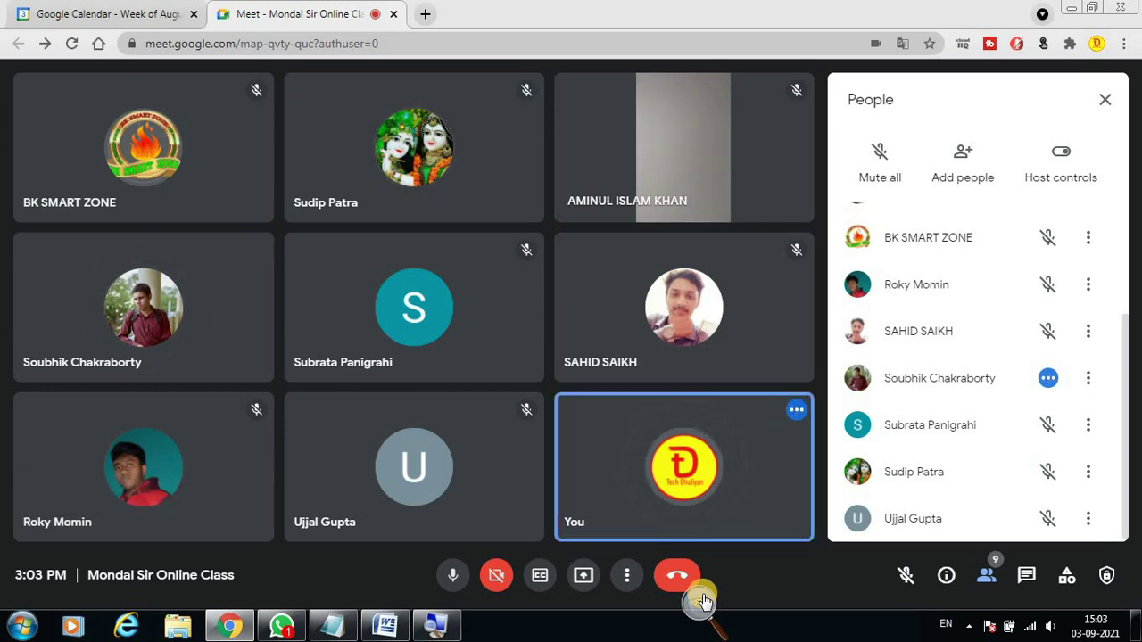
click(1096, 624)
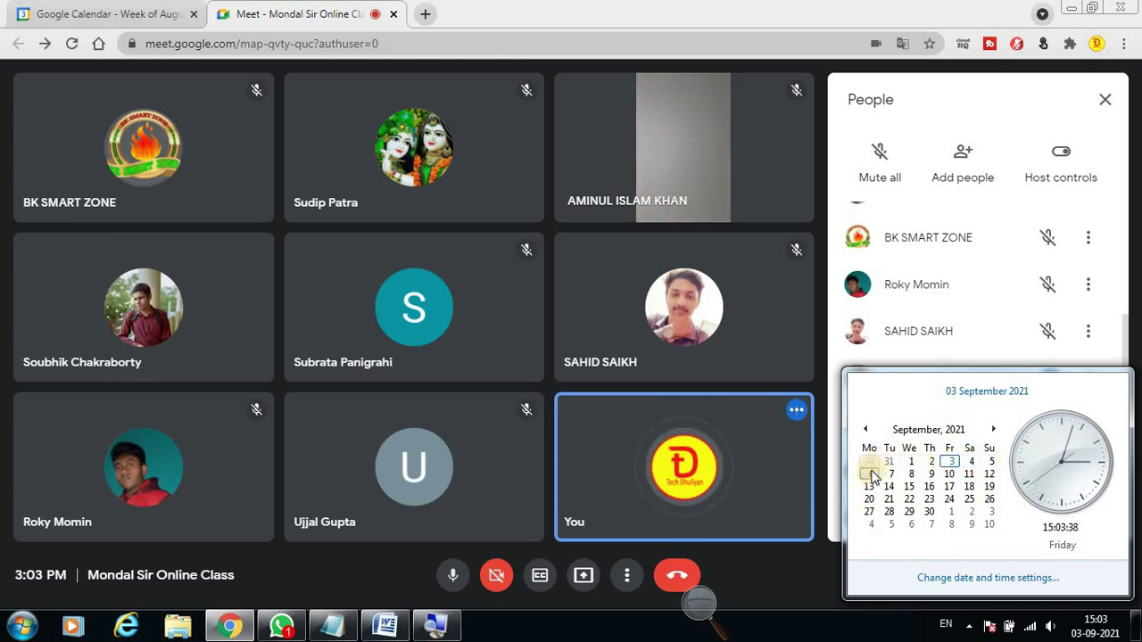
click(870, 474)
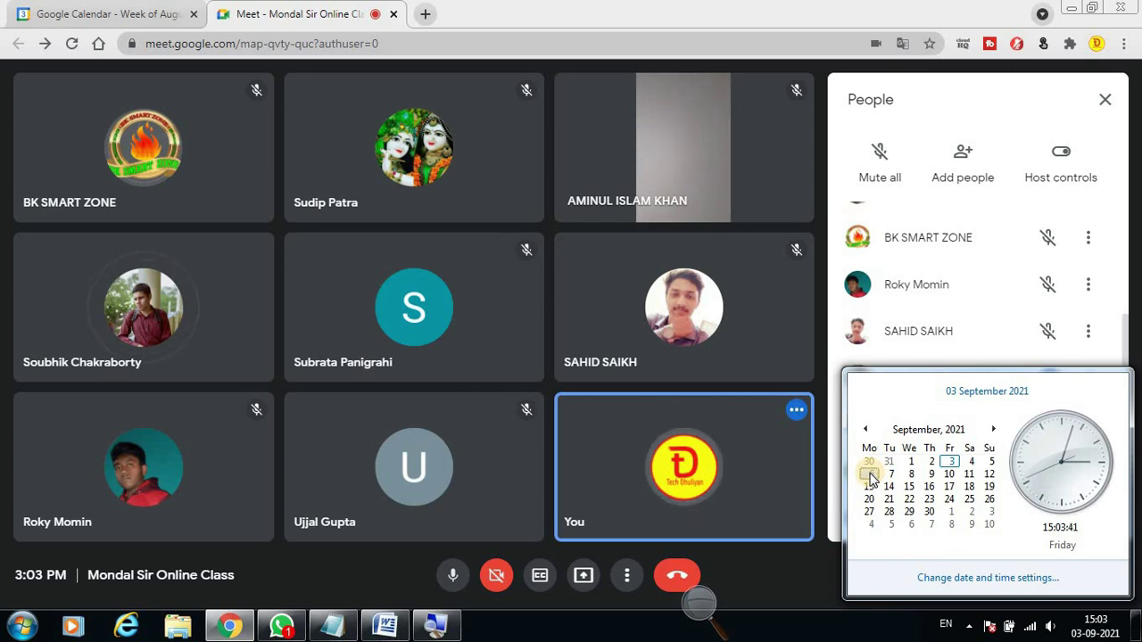
click(807, 628)
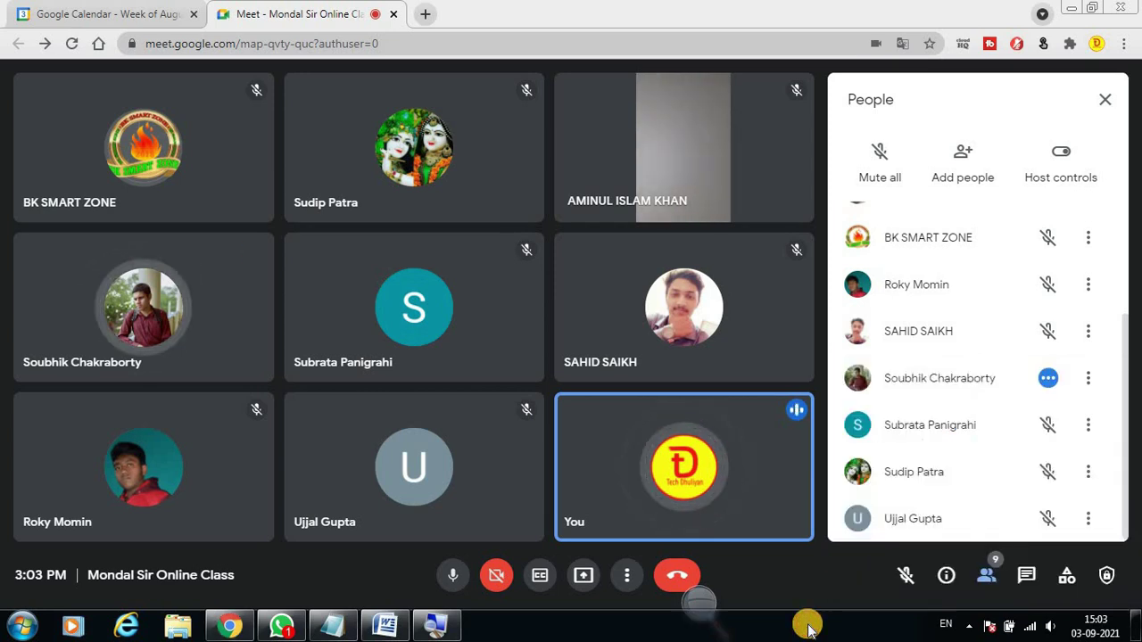